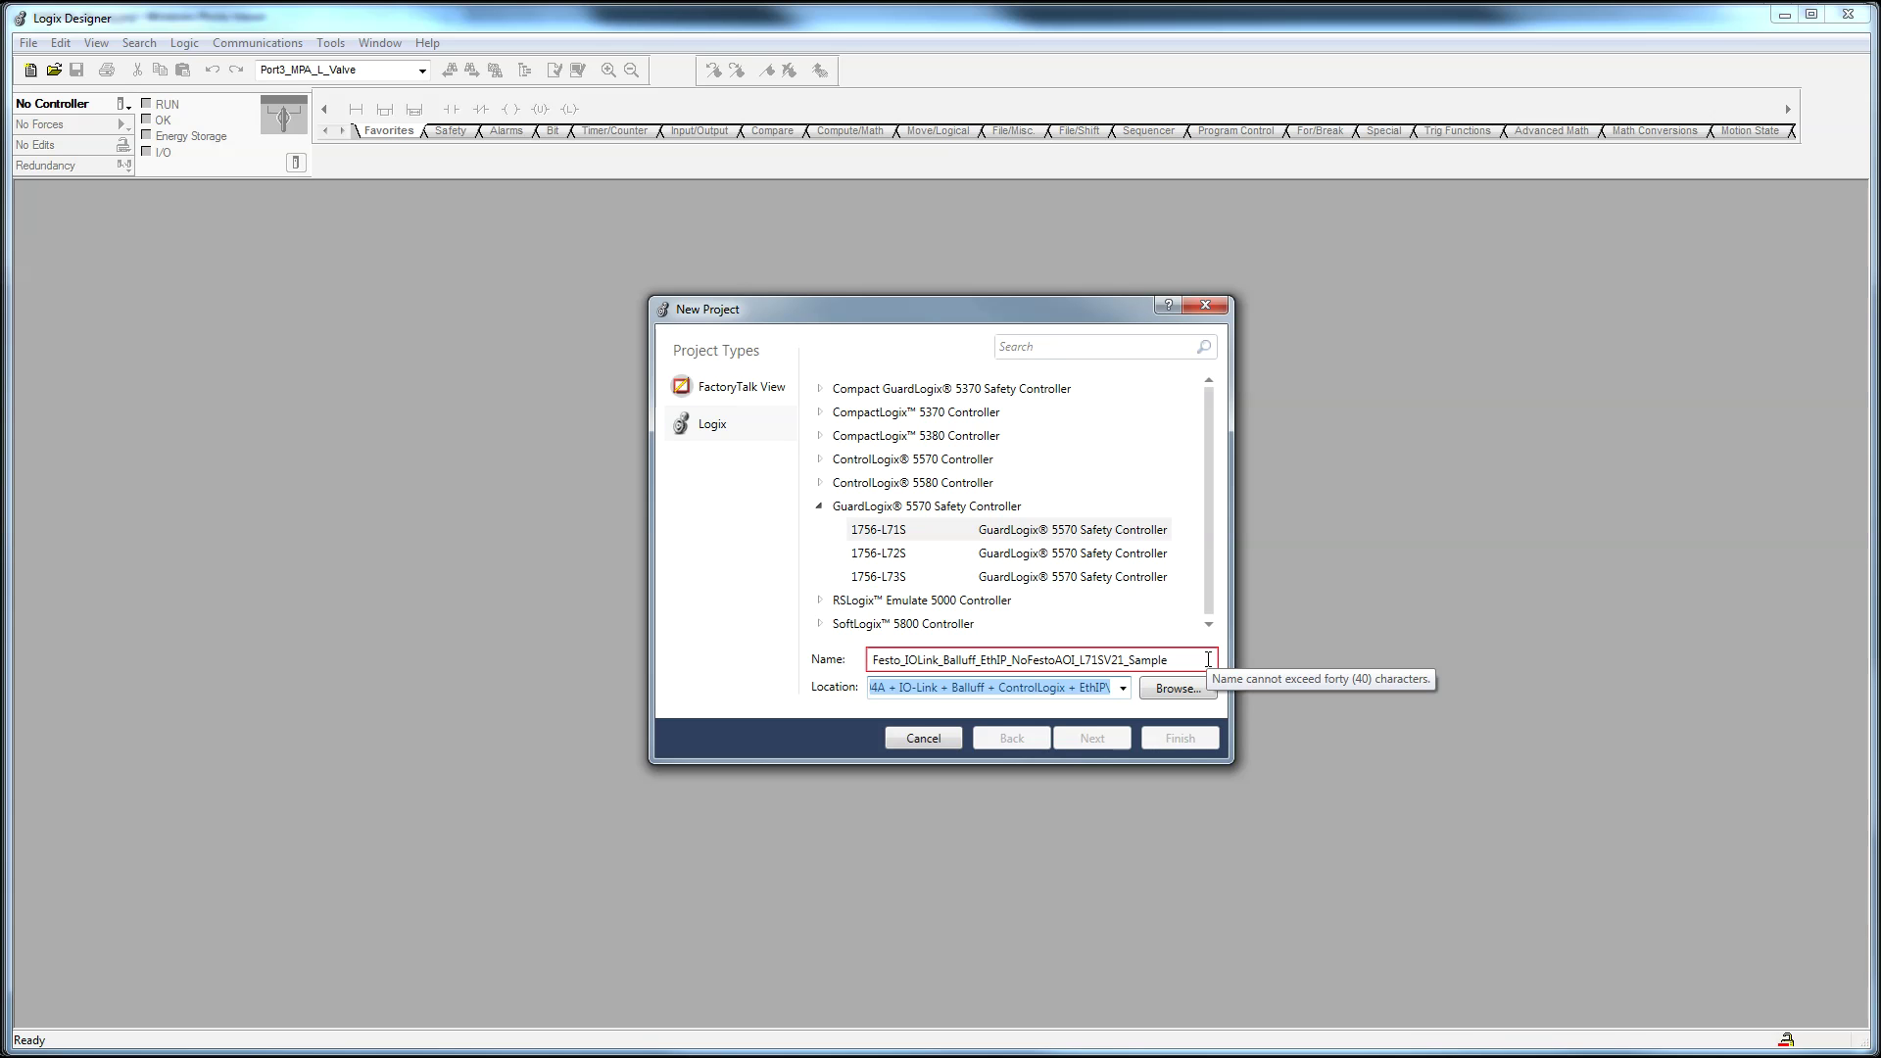
Step: Shorten the project name to Festo_IOLink_Balluff_EthIP_NoFestoAOI and create the project with the offered controller settings
click(1206, 660)
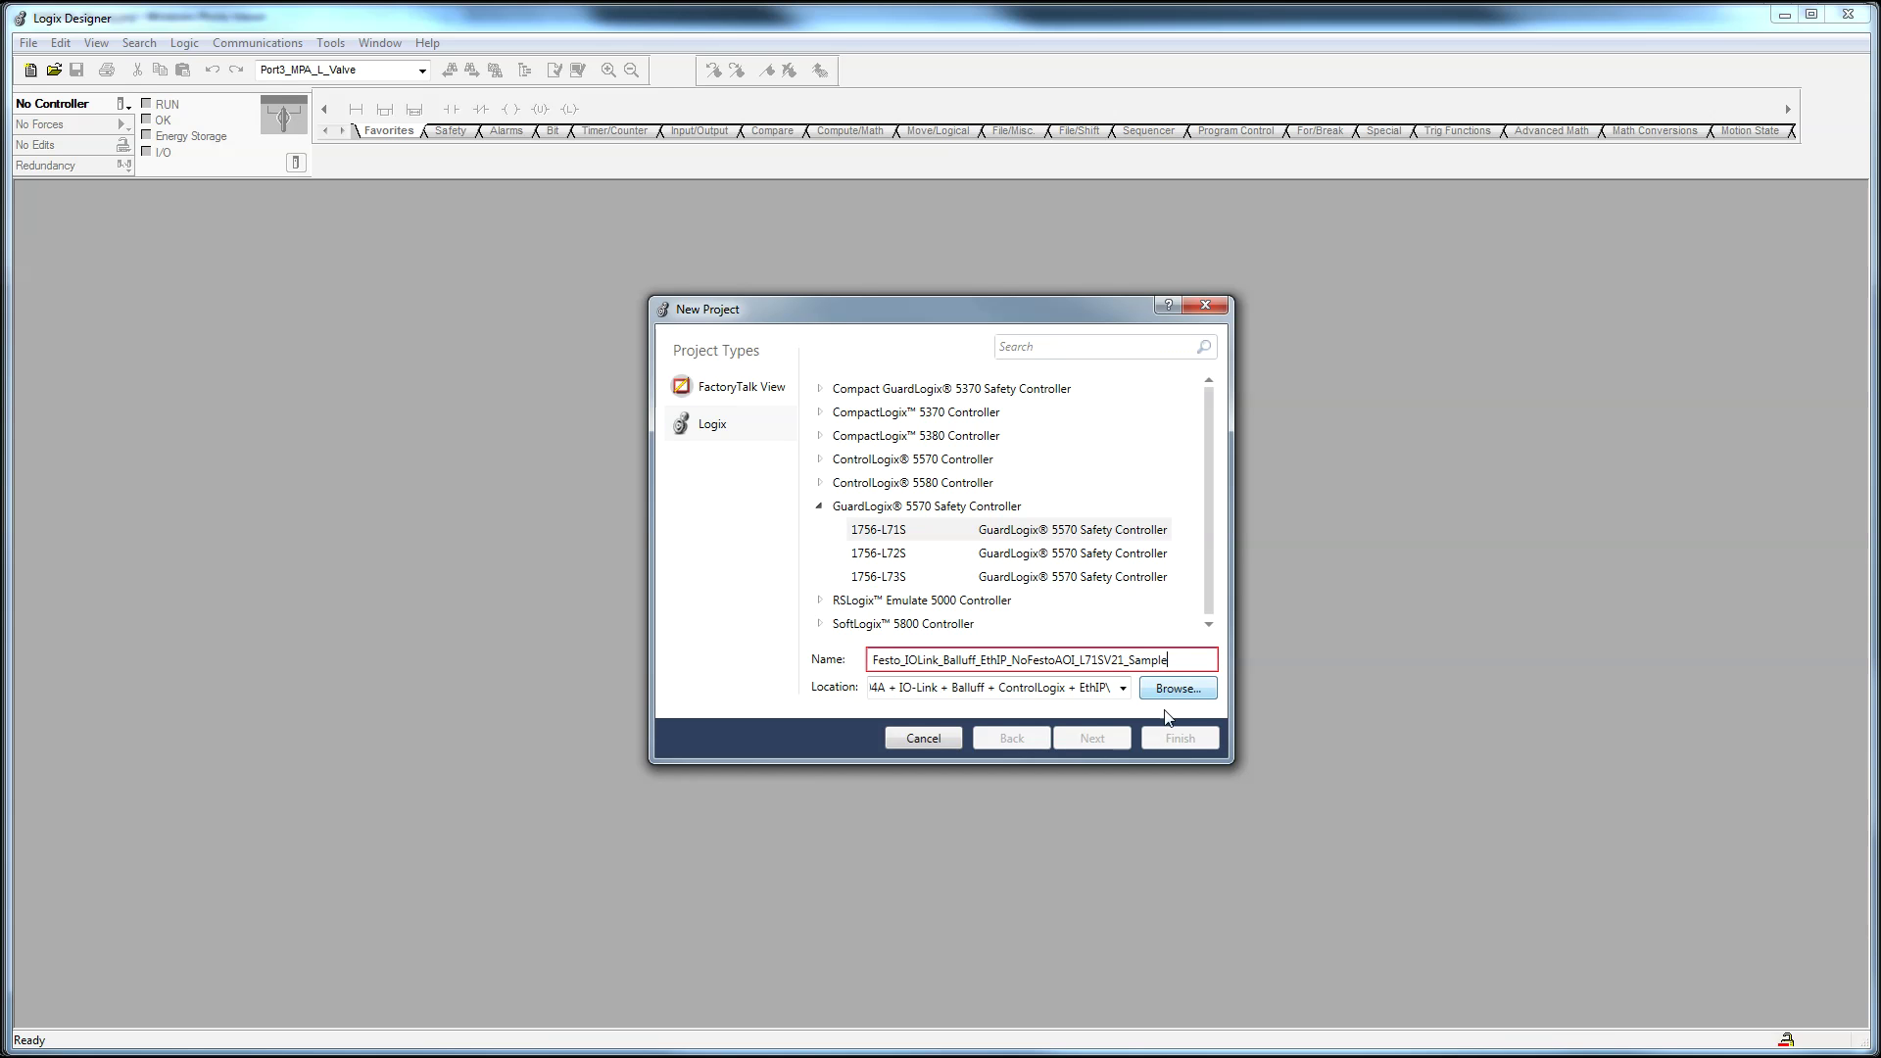
key(BackSpace)
key(BackSpace)
key(BackSpace)
key(BackSpace)
key(BackSpace)
key(BackSpace)
key(BackSpace)
key(BackSpace)
key(BackSpace)
key(BackSpace)
key(BackSpace)
key(BackSpace)
key(BackSpace)
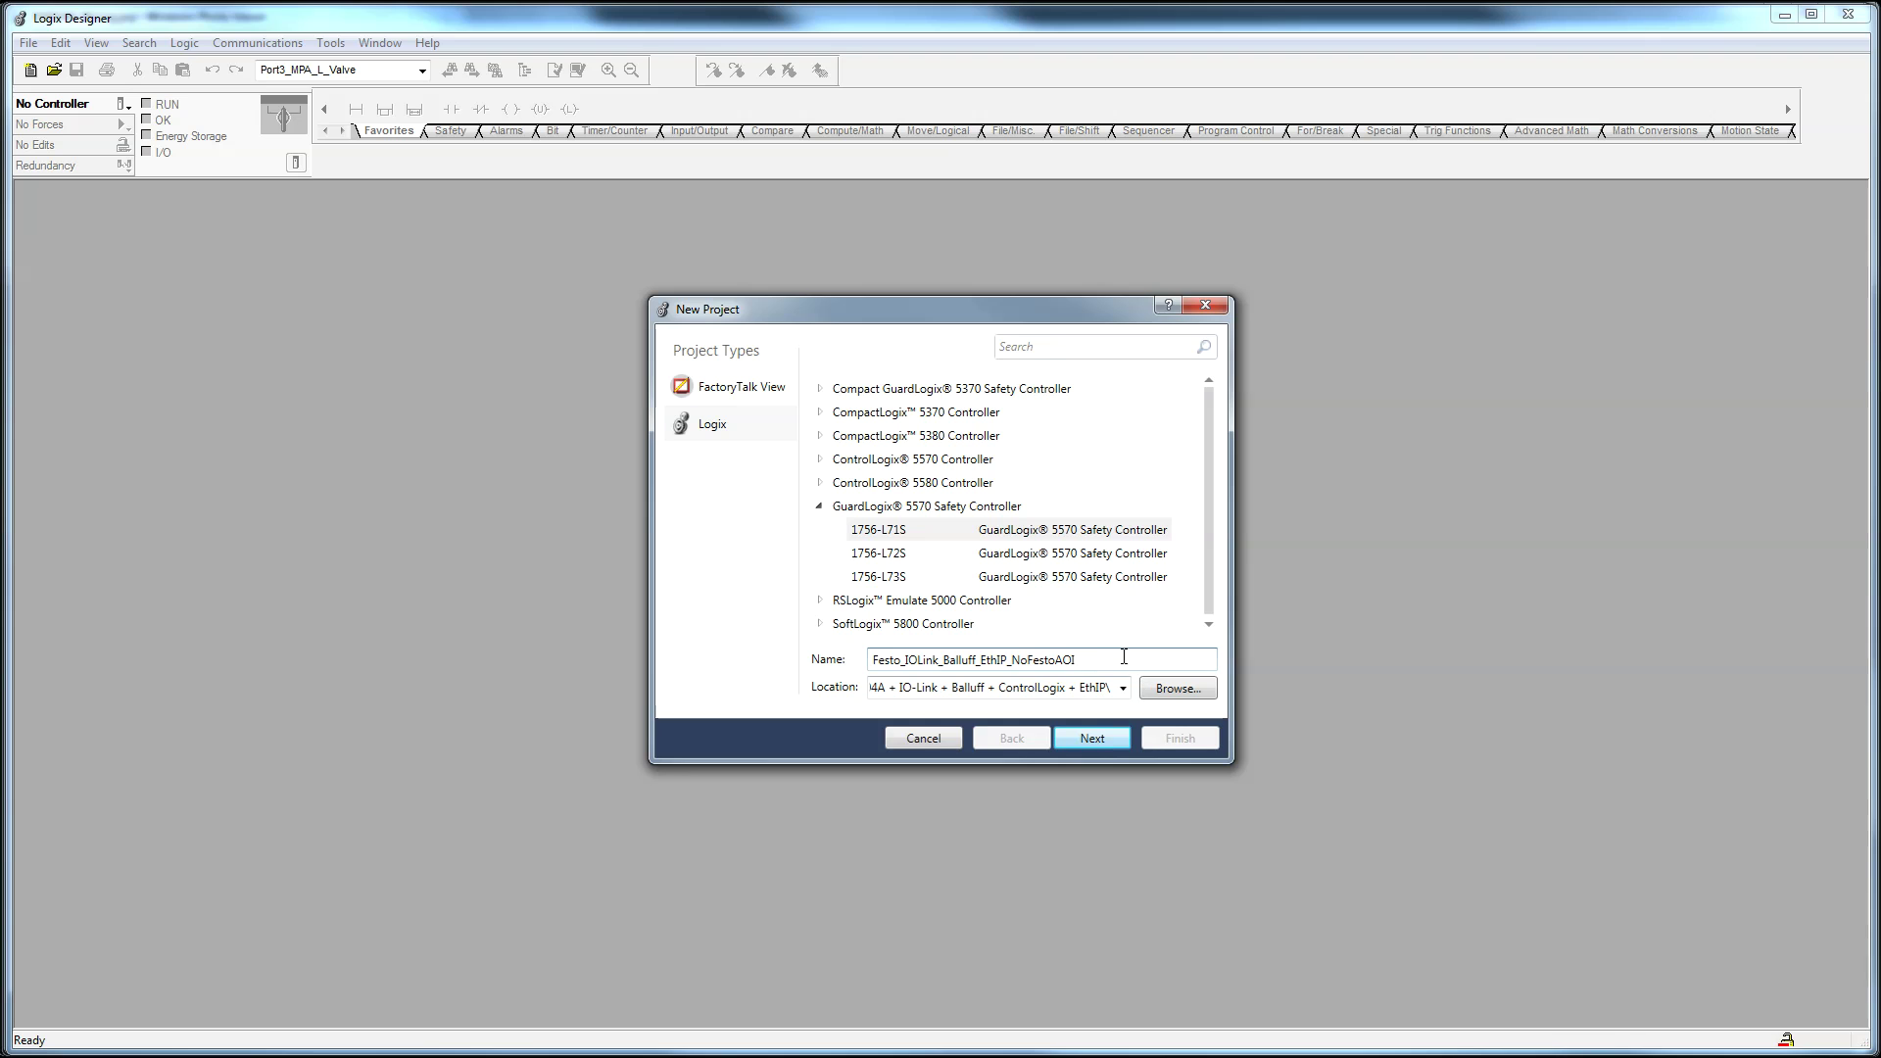
click(1095, 738)
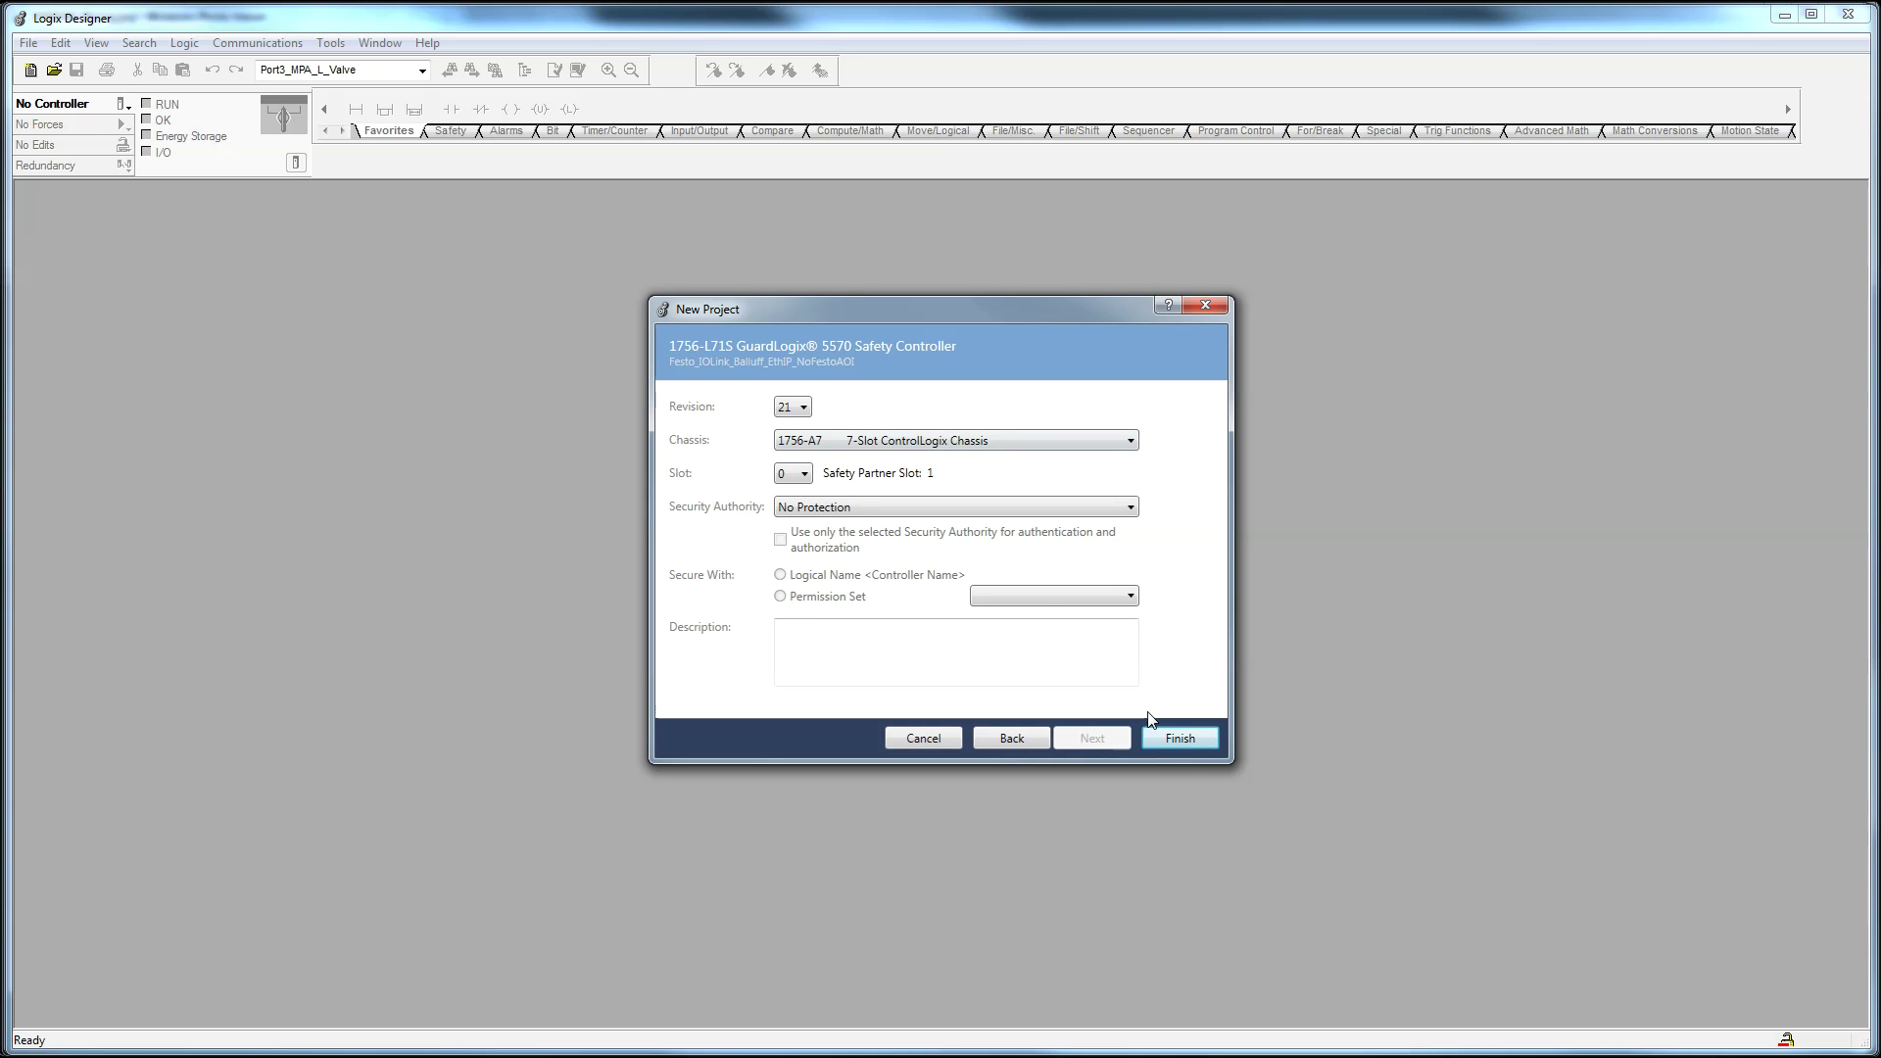
click(1172, 743)
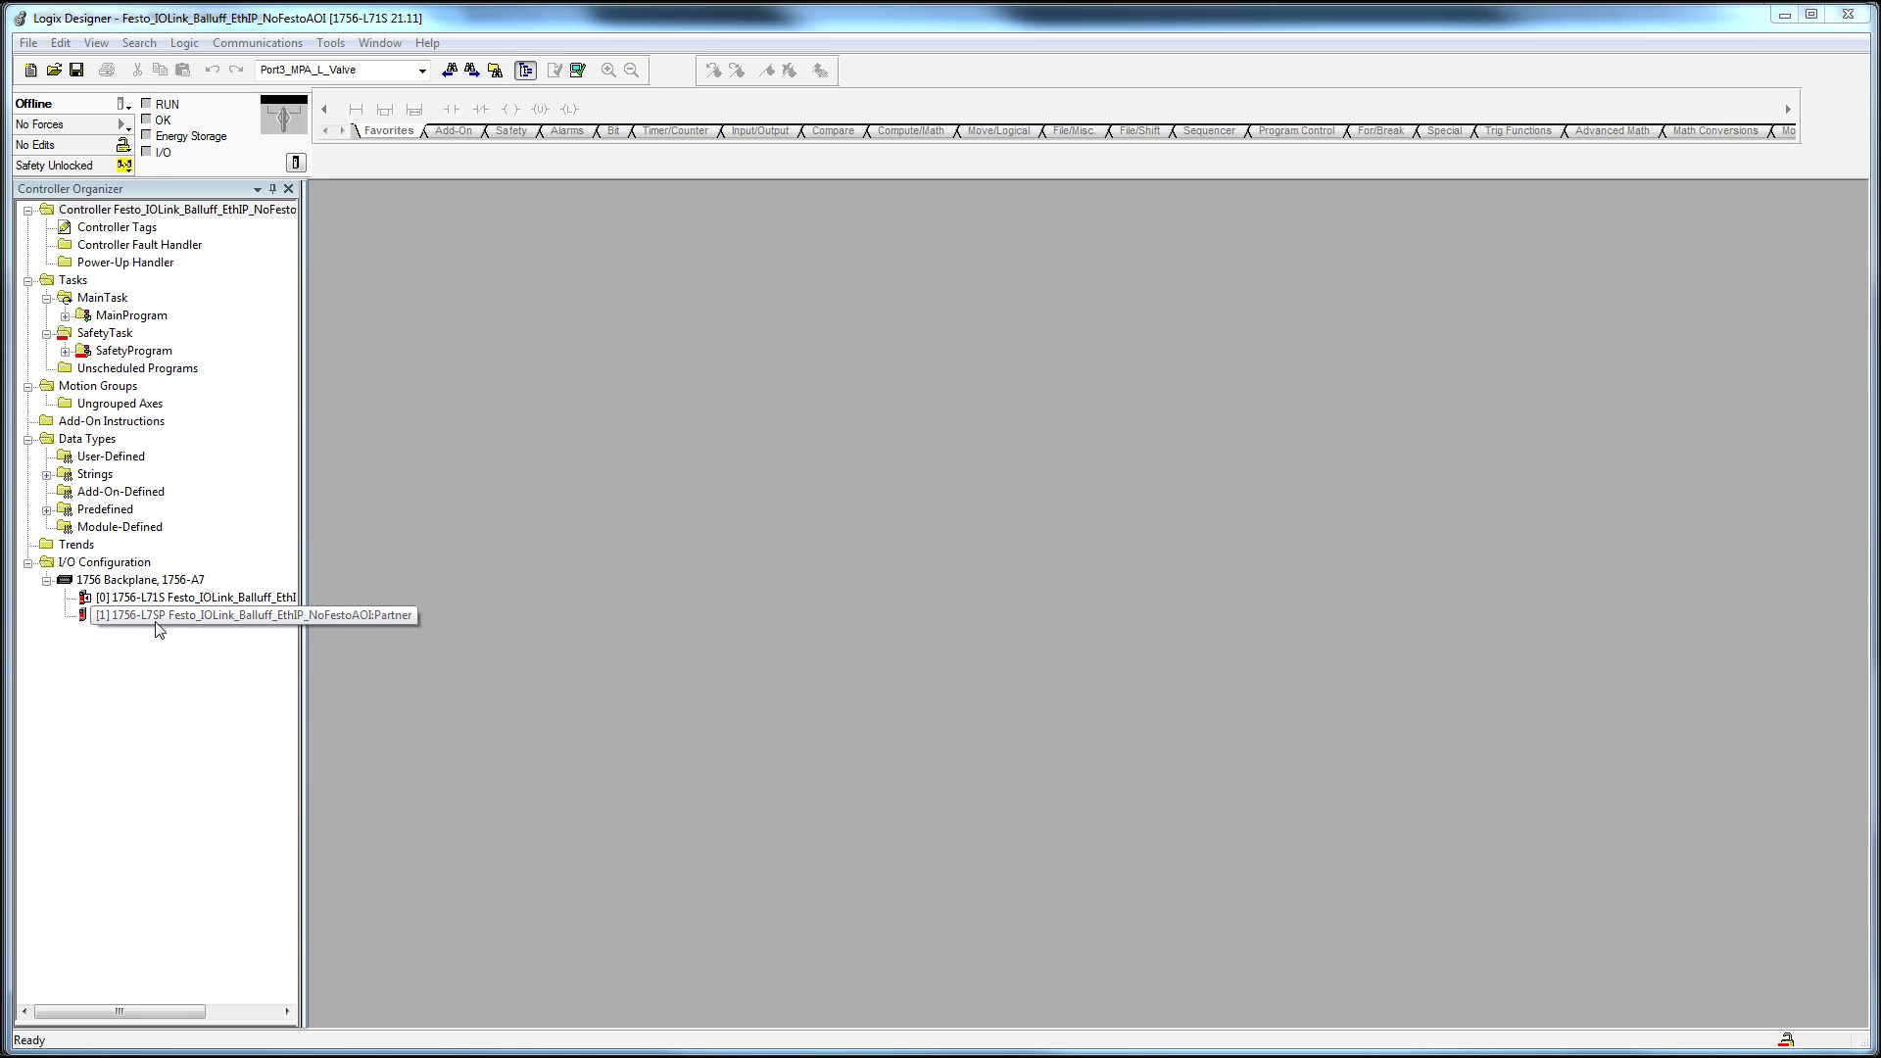
Step: Start a new module on the 1756 backplane, finding the 1756-EN2TR Ethernet bridge with the search text "en2tr"
click(137, 580)
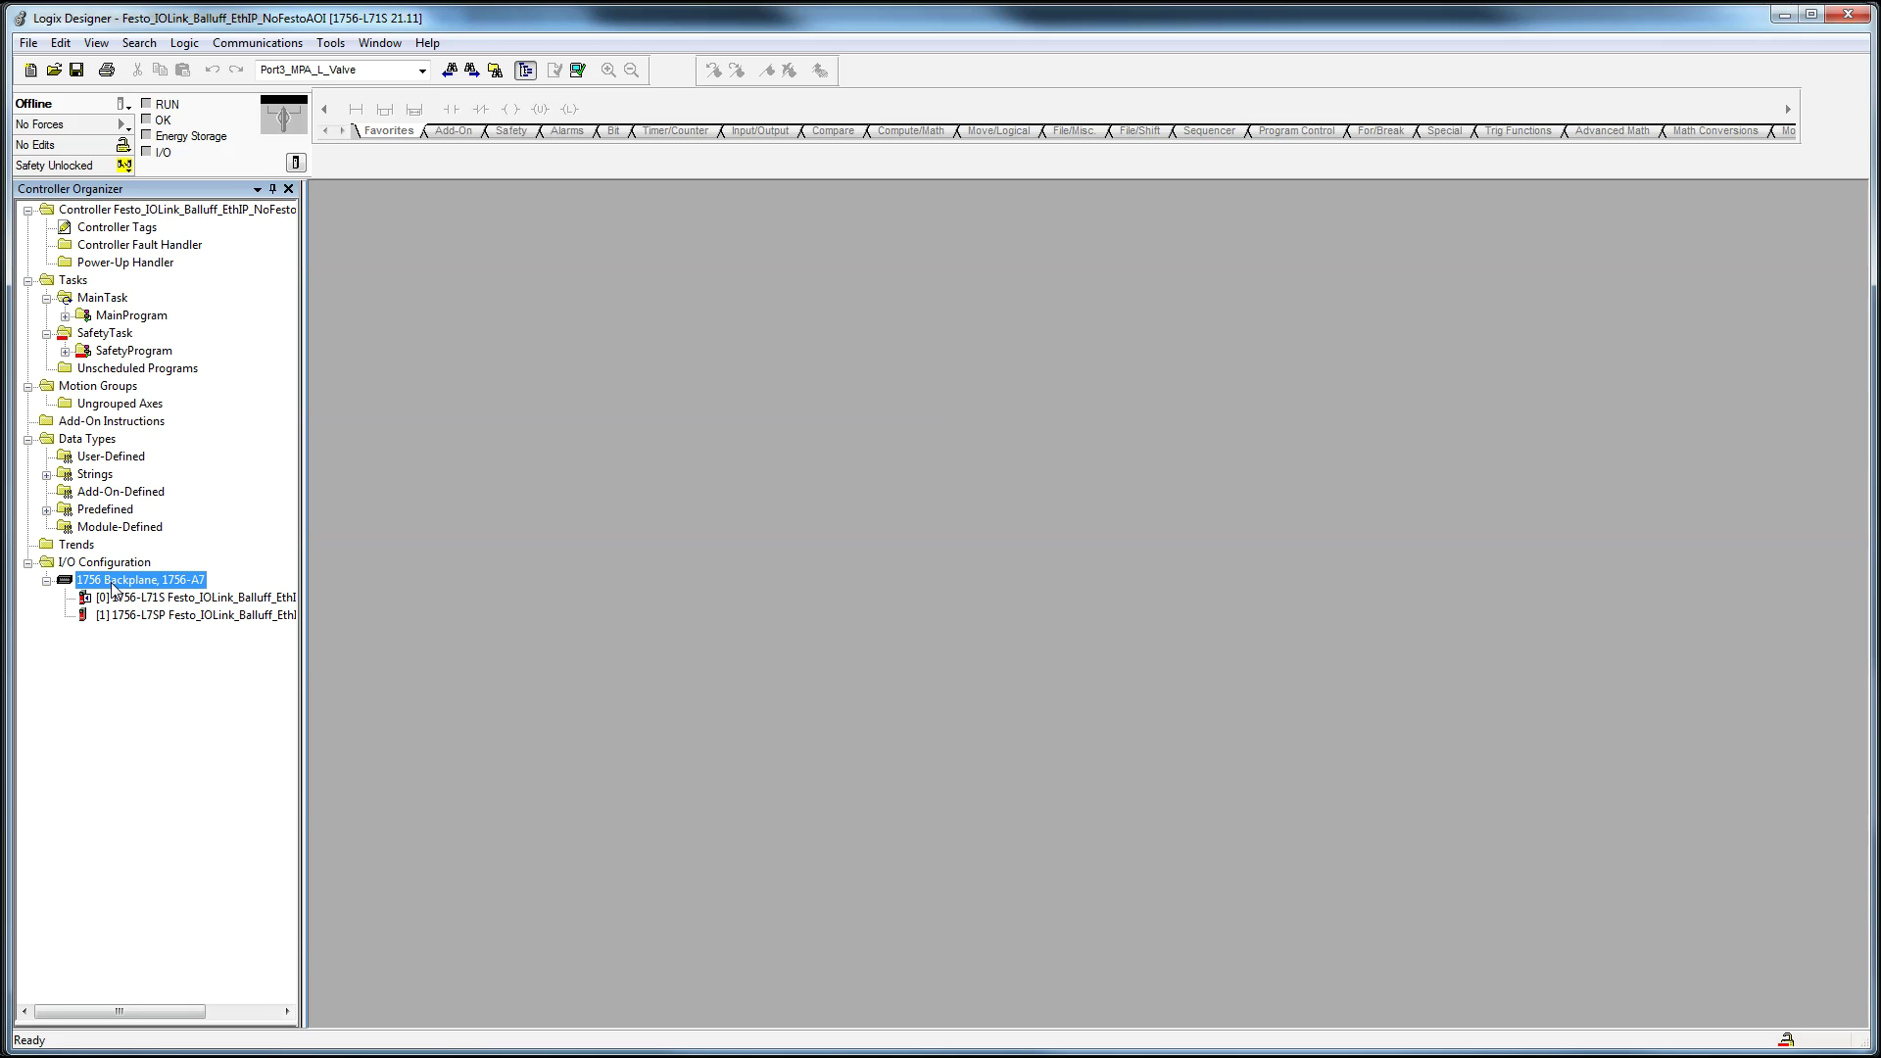
right_click(141, 588)
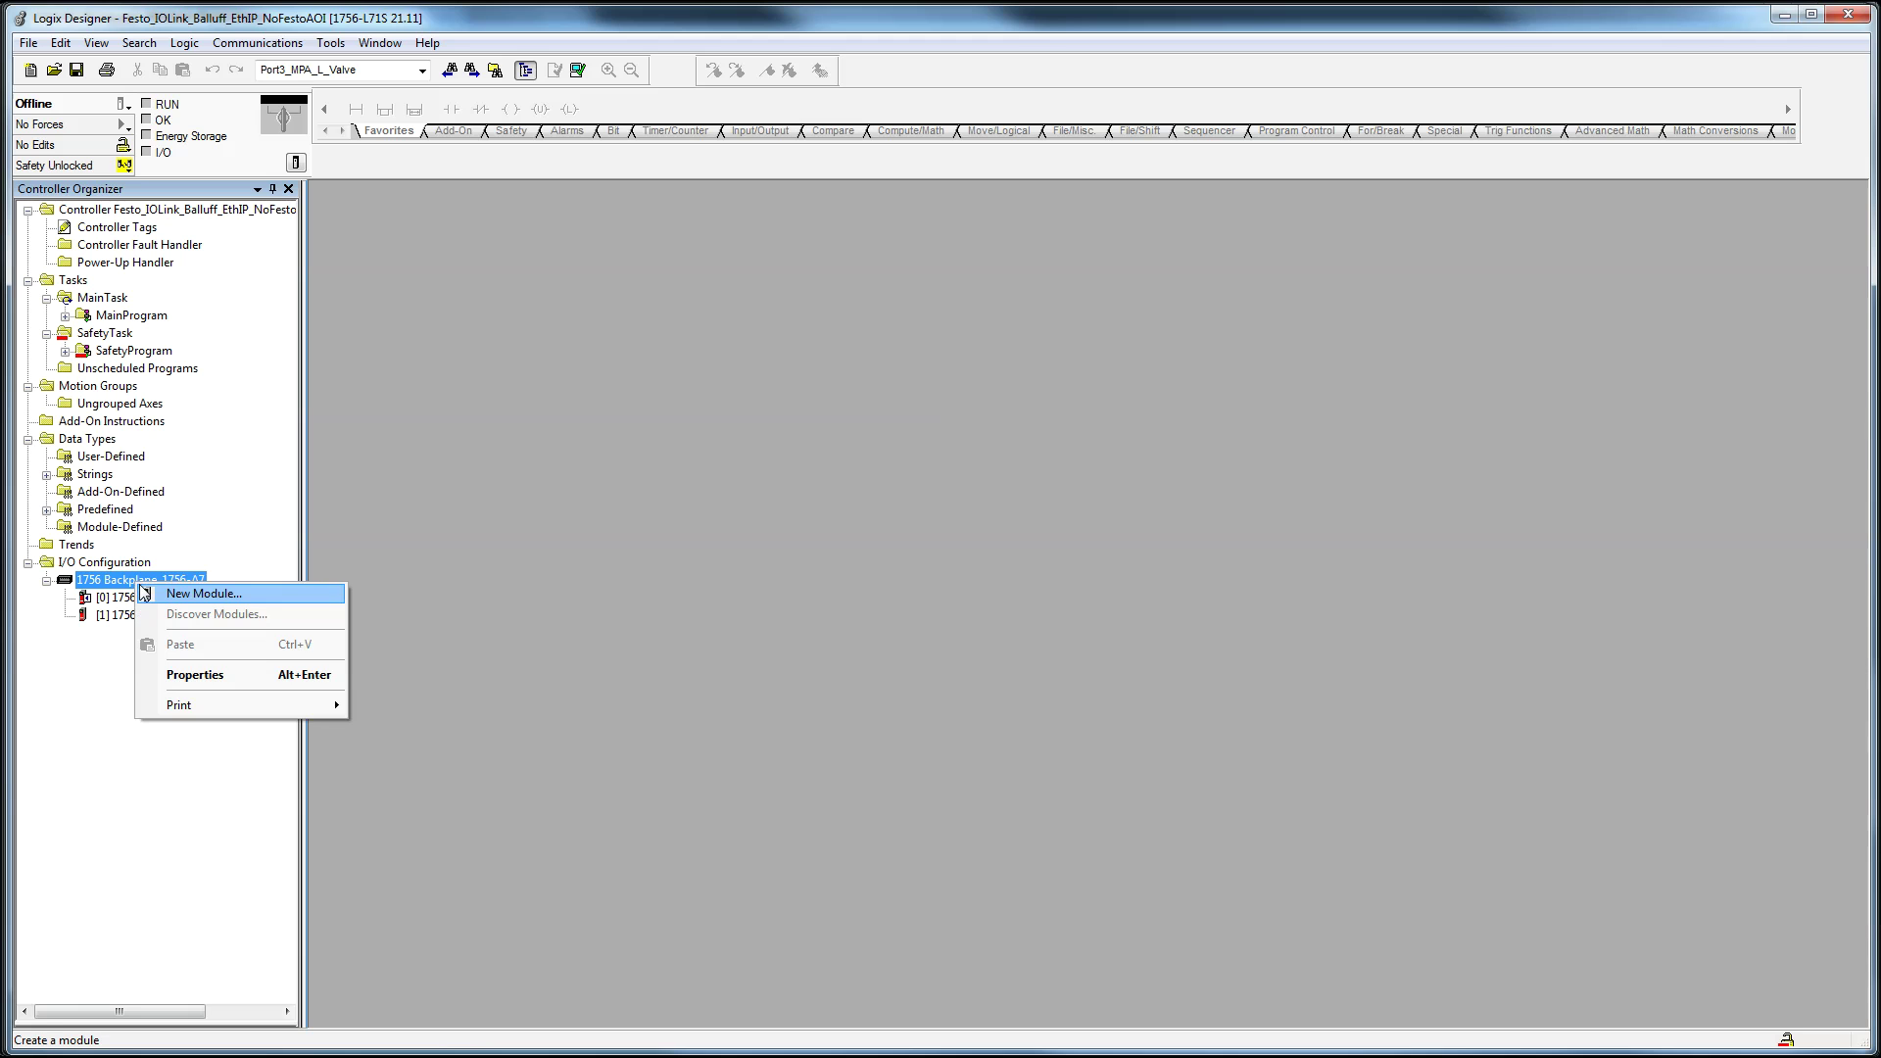
click(193, 595)
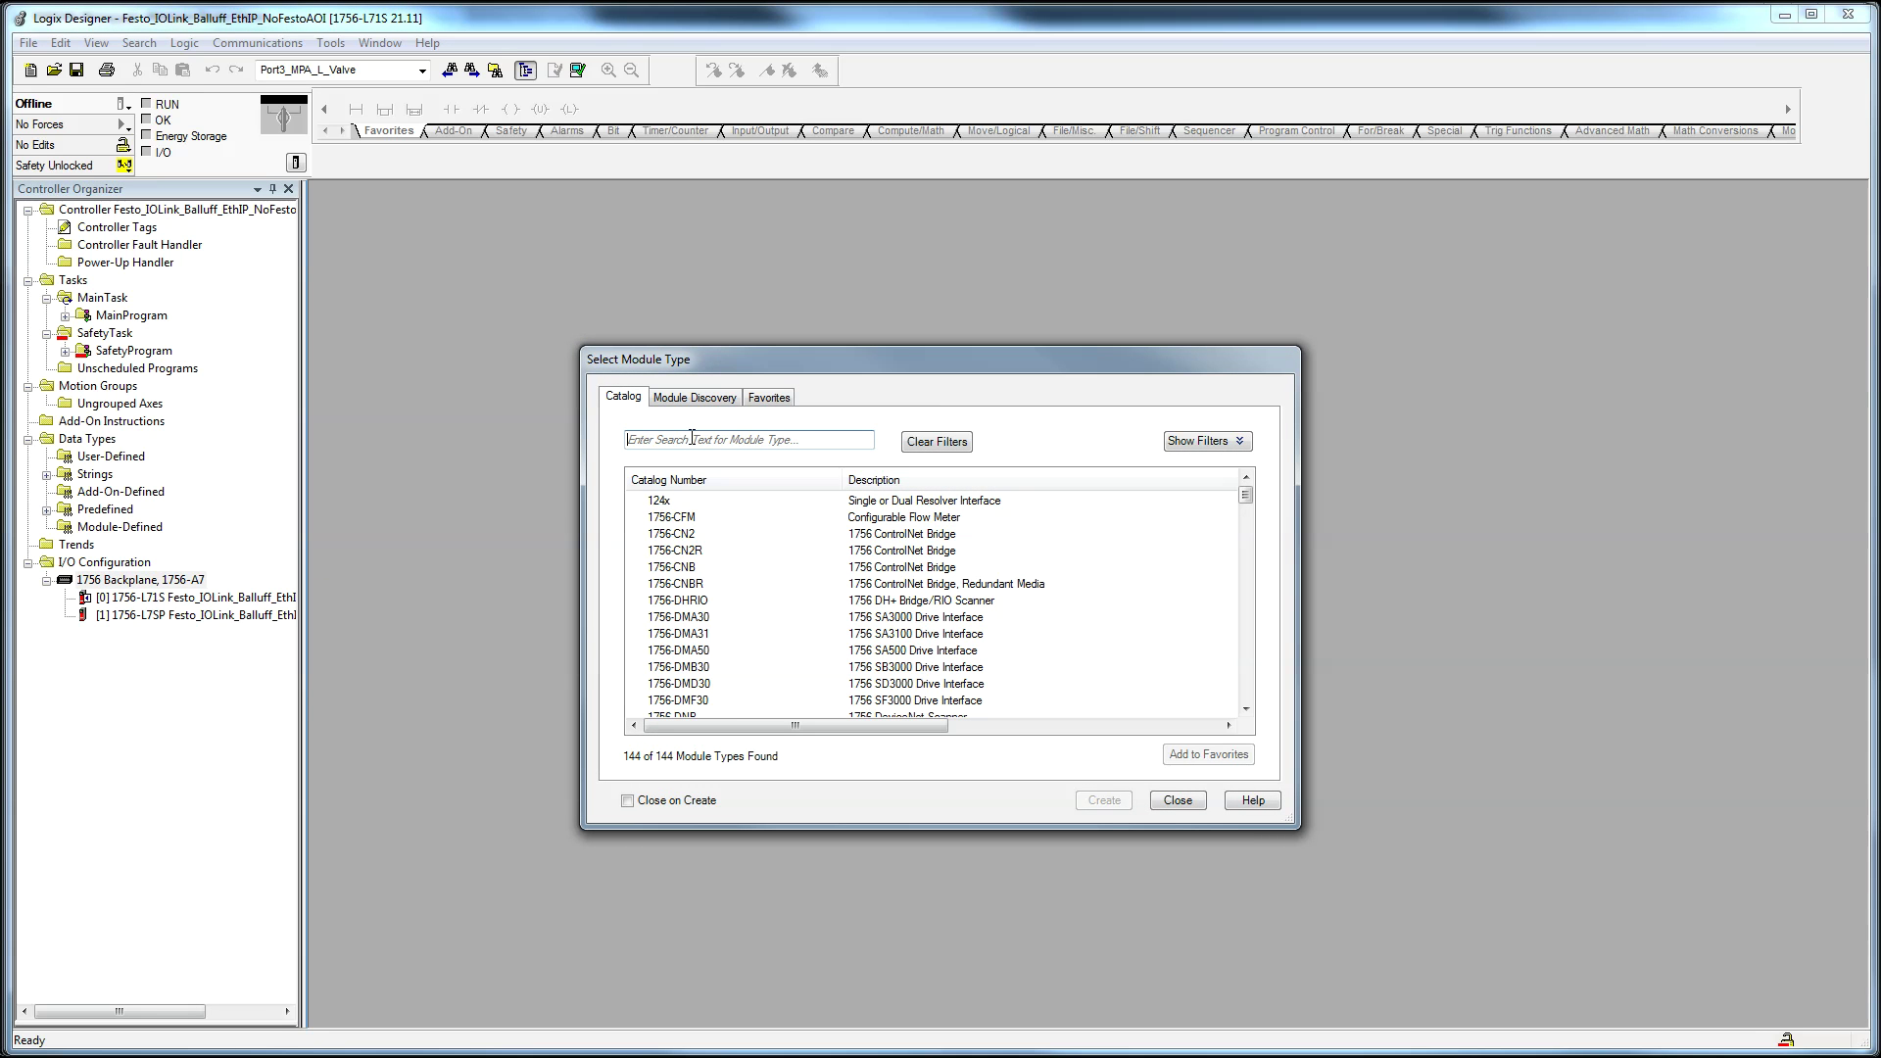
text(en)
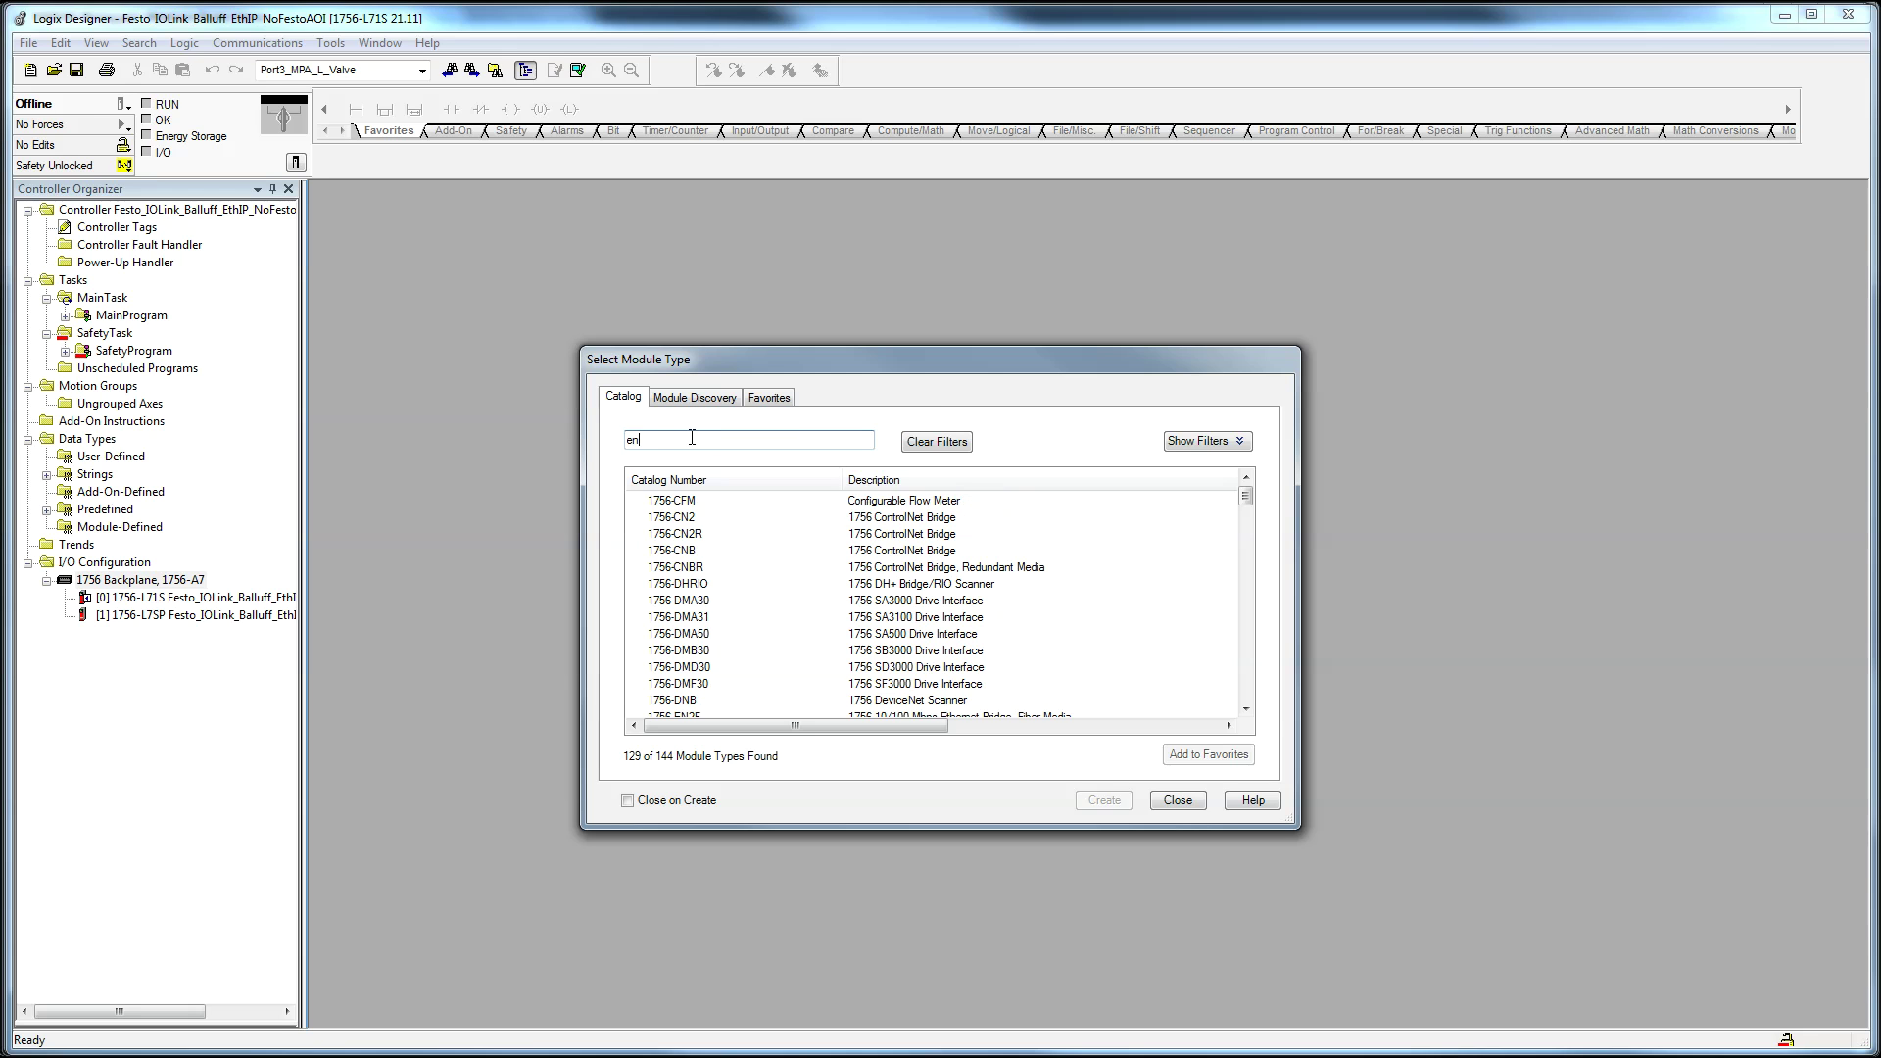
text(2tr)
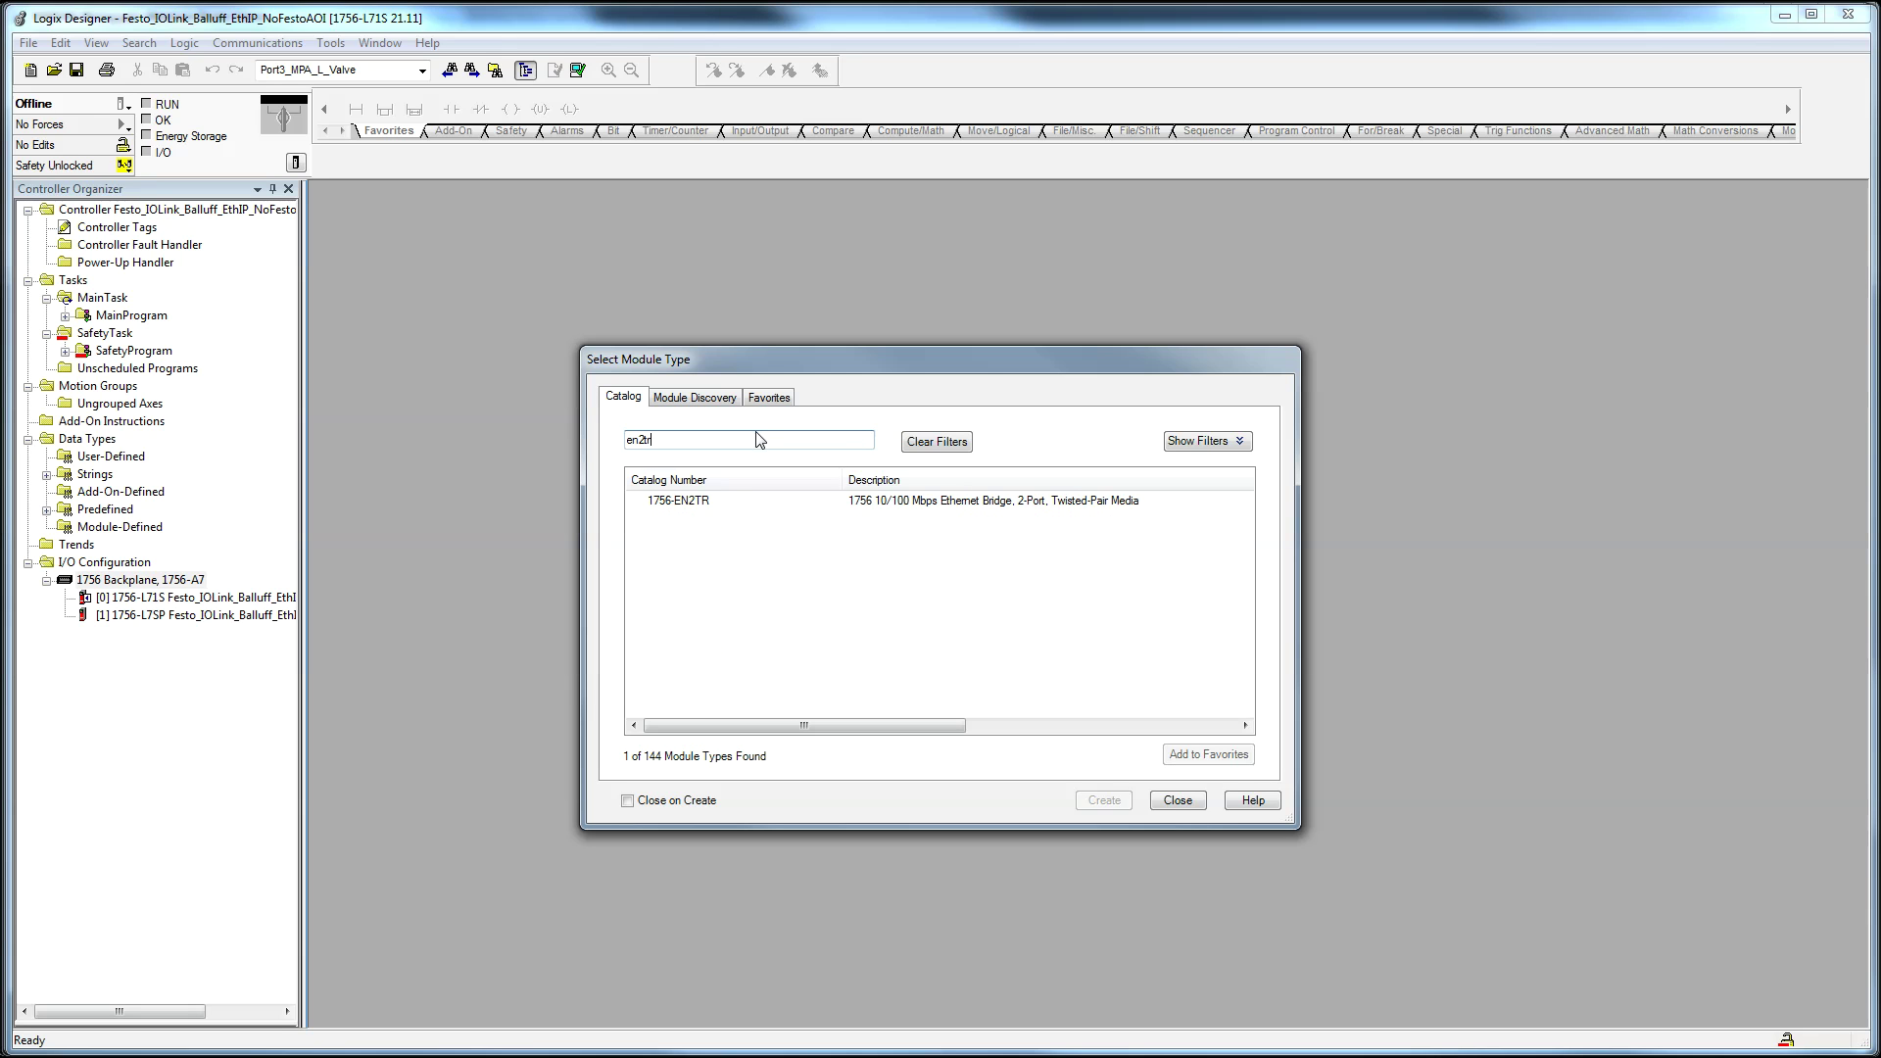
click(678, 500)
click(1104, 800)
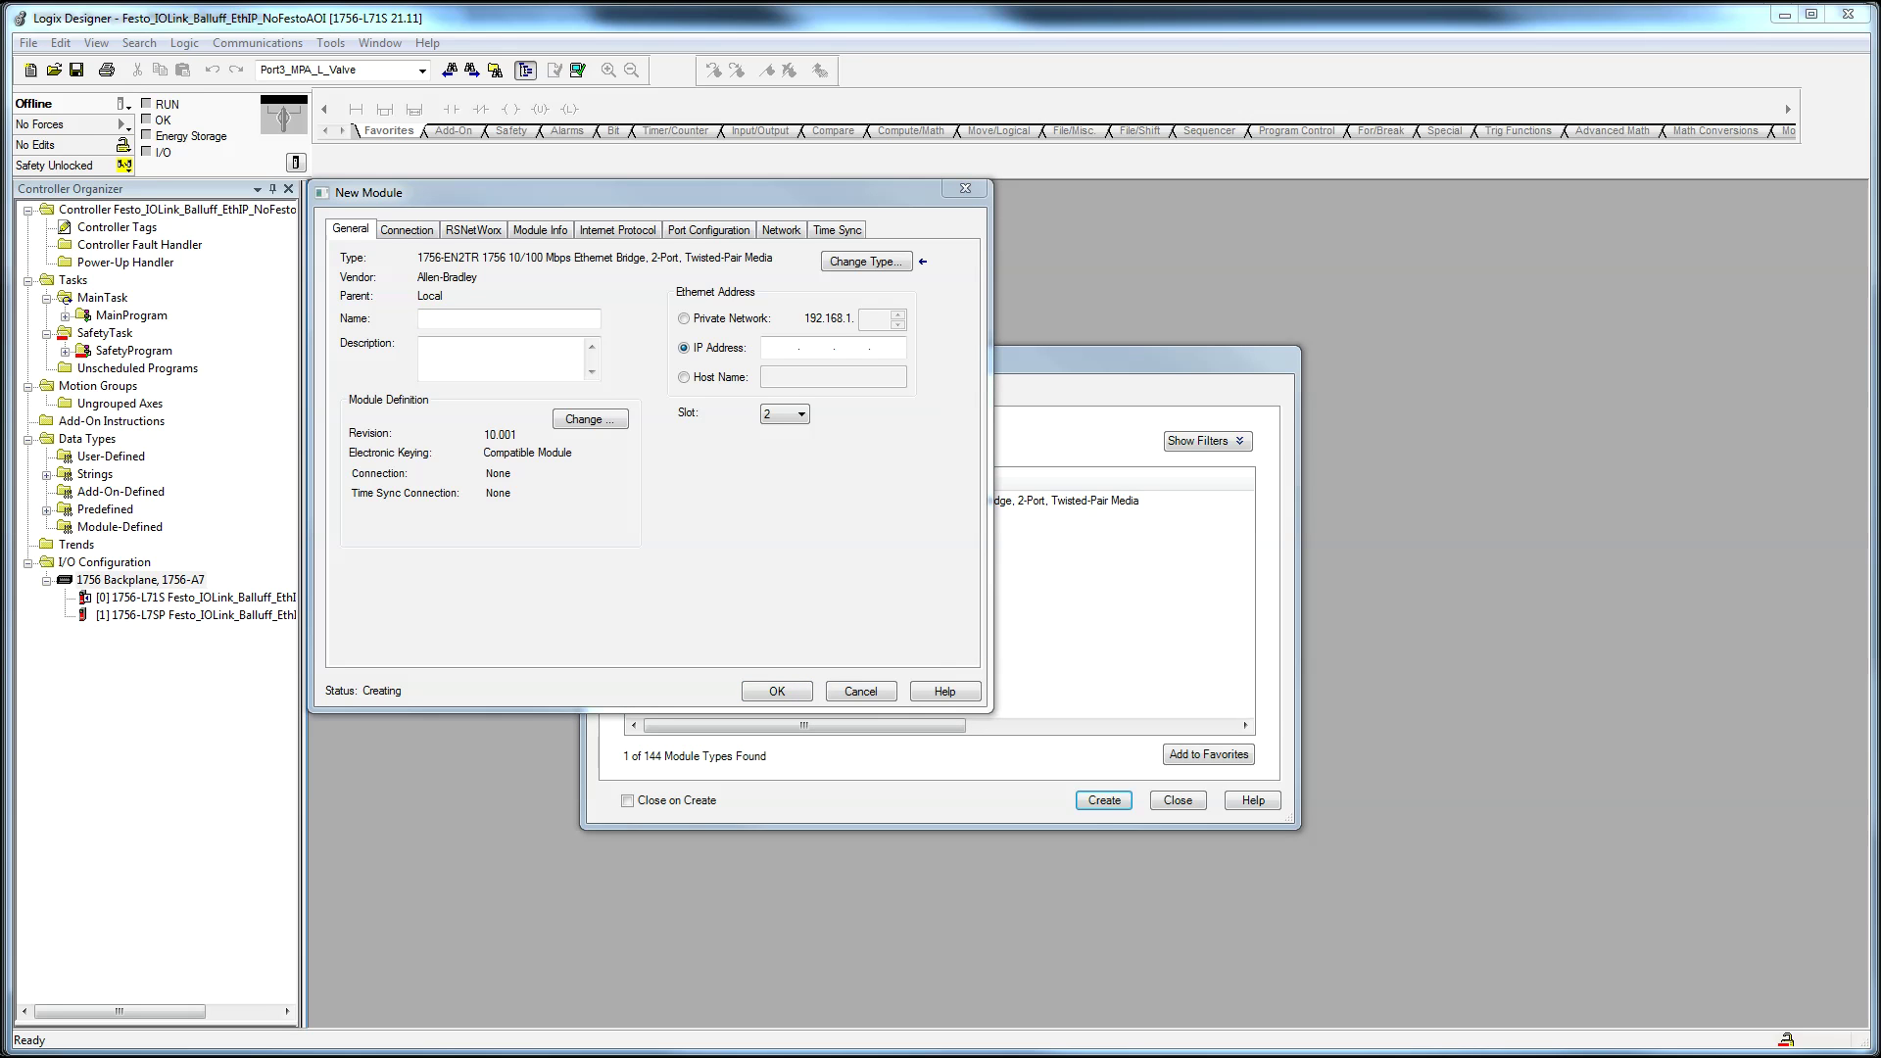
Step: Name the bridge module EN2TR_IP and give it the private network address 192.168.1.106
click(545, 319)
text(EN2TR_IP)
click(736, 322)
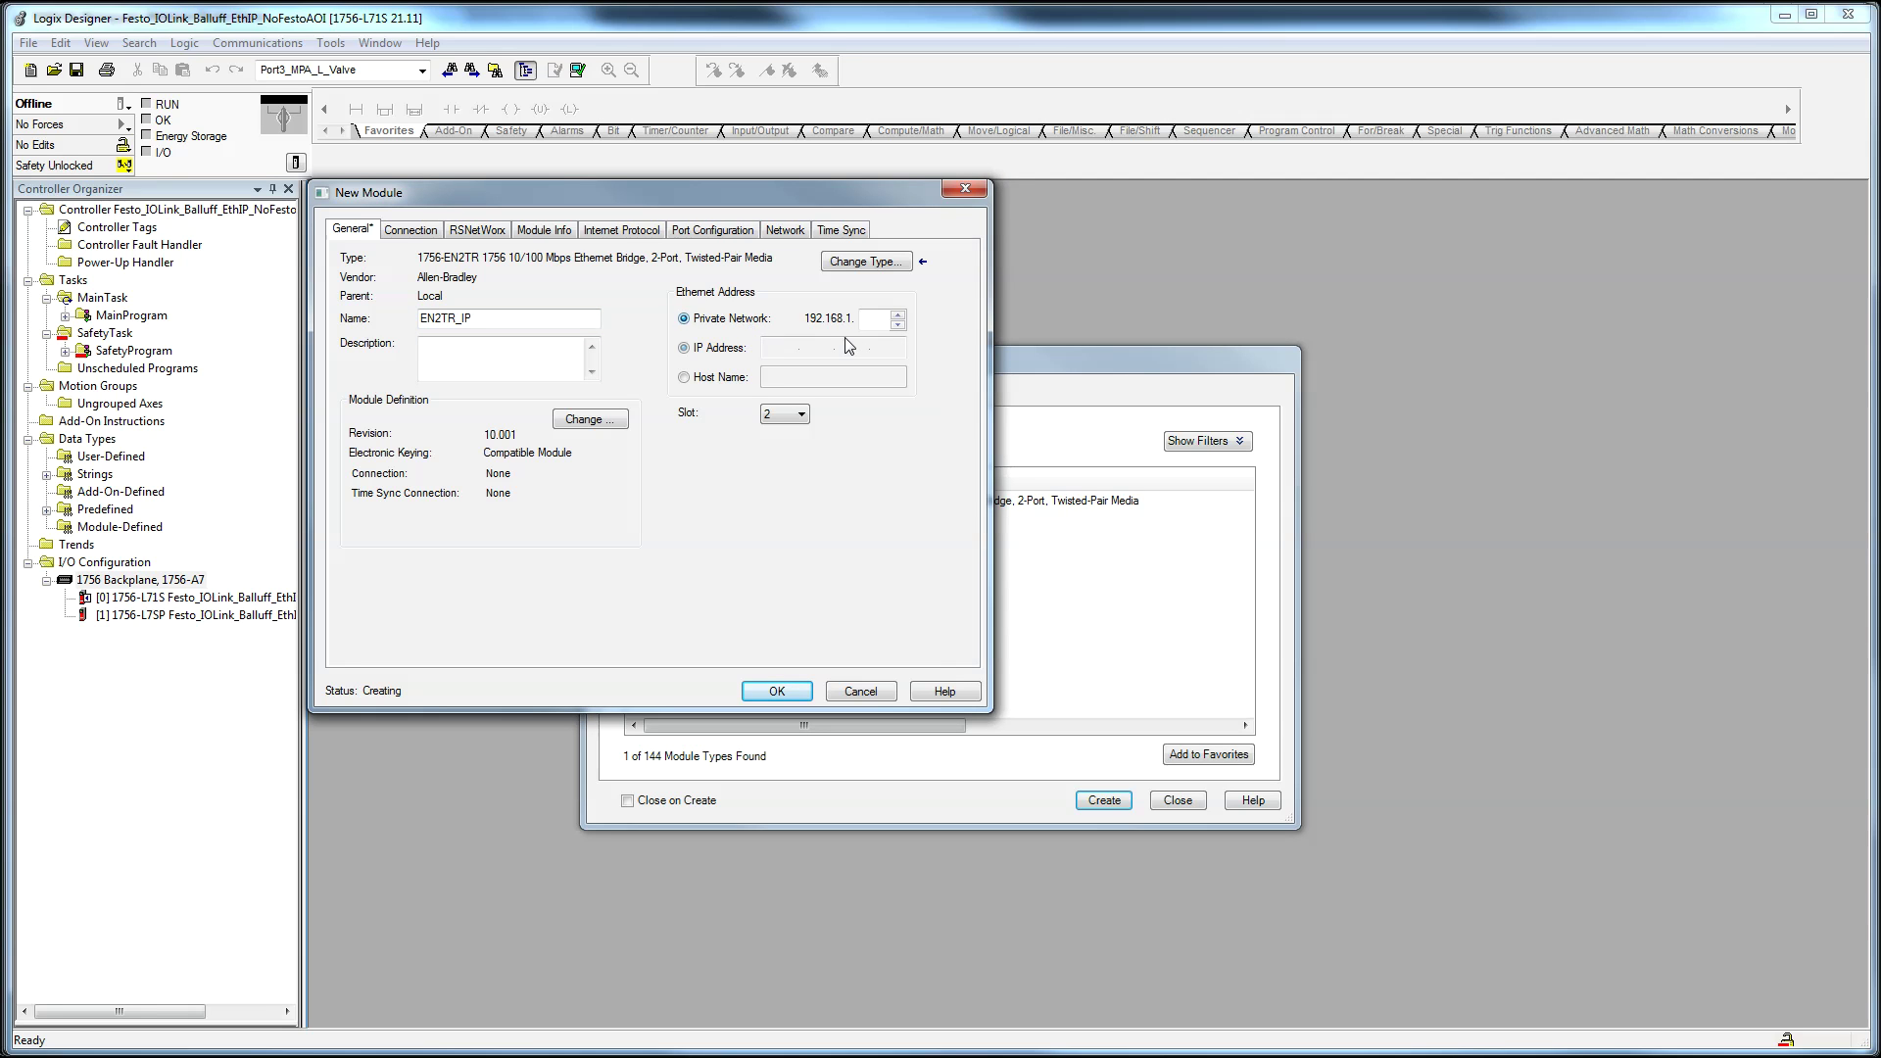
click(881, 324)
text(106)
Step: Change the bridge module's definition to revision 5.002 and assign it to slot 3
click(604, 421)
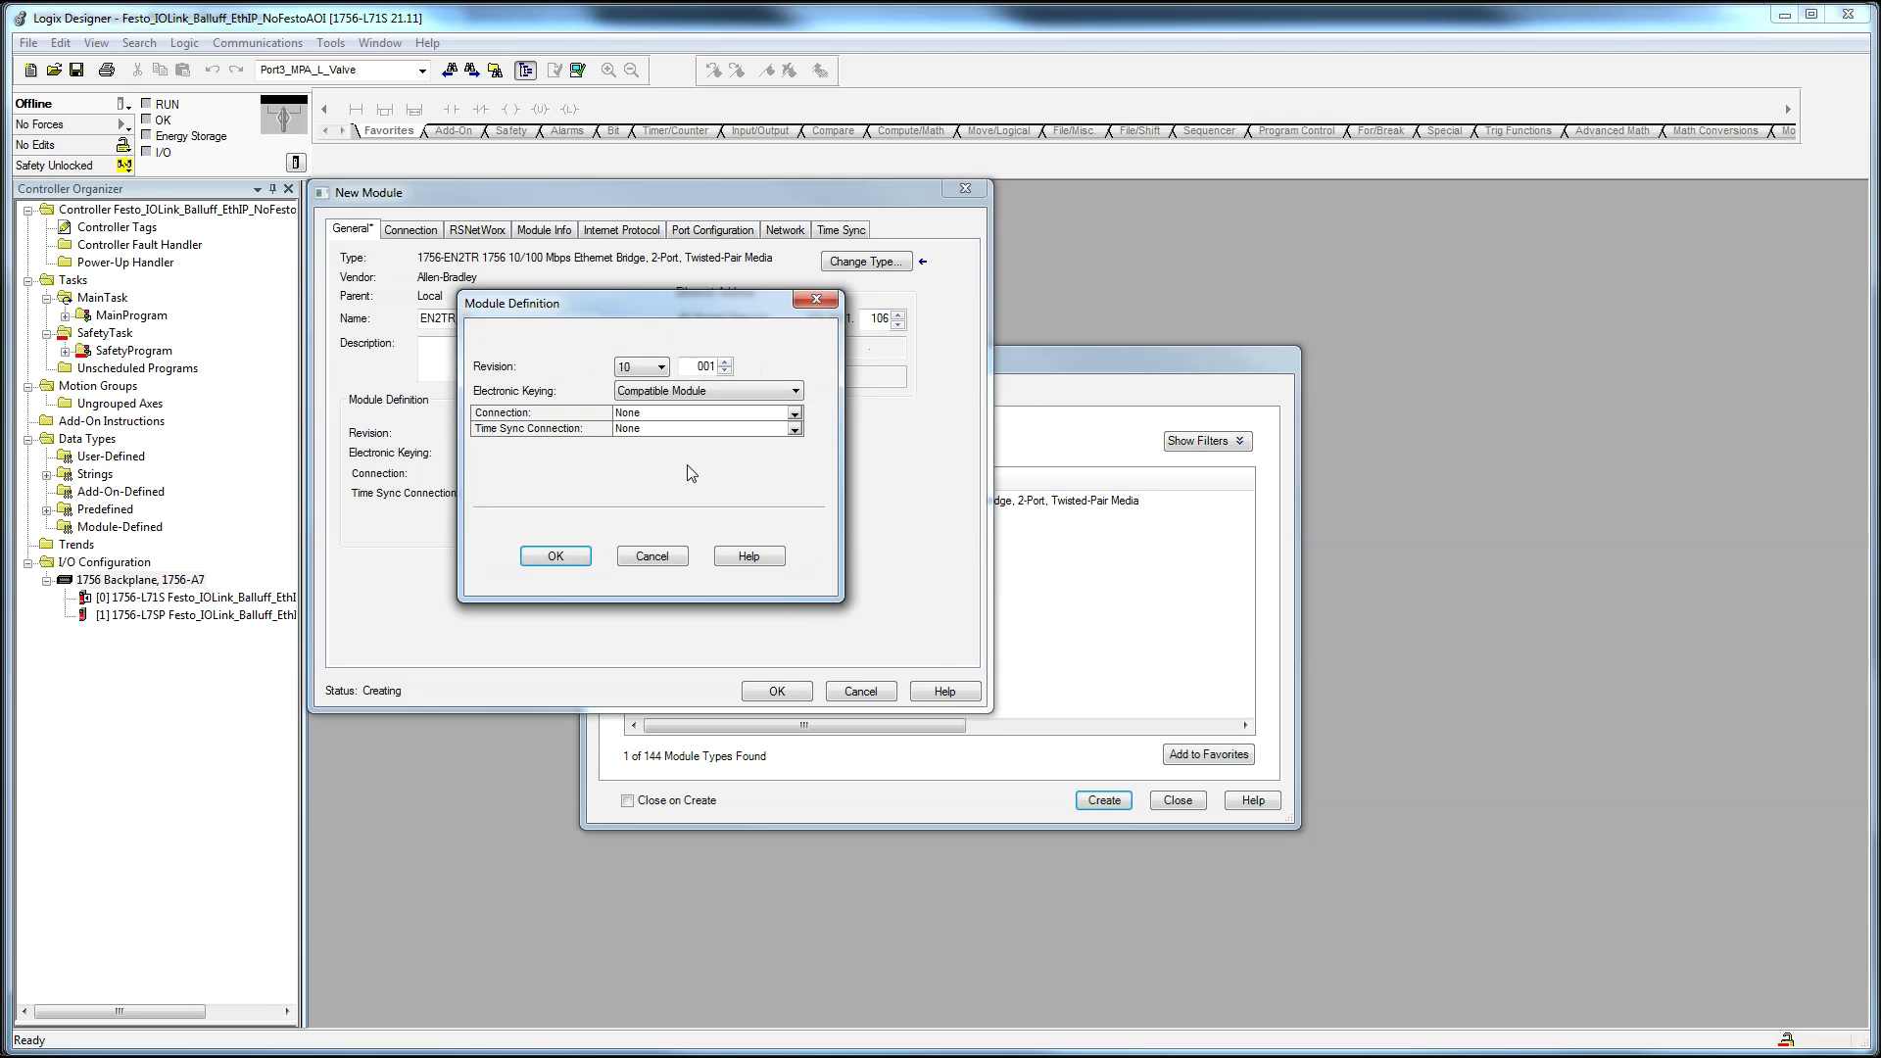
click(643, 368)
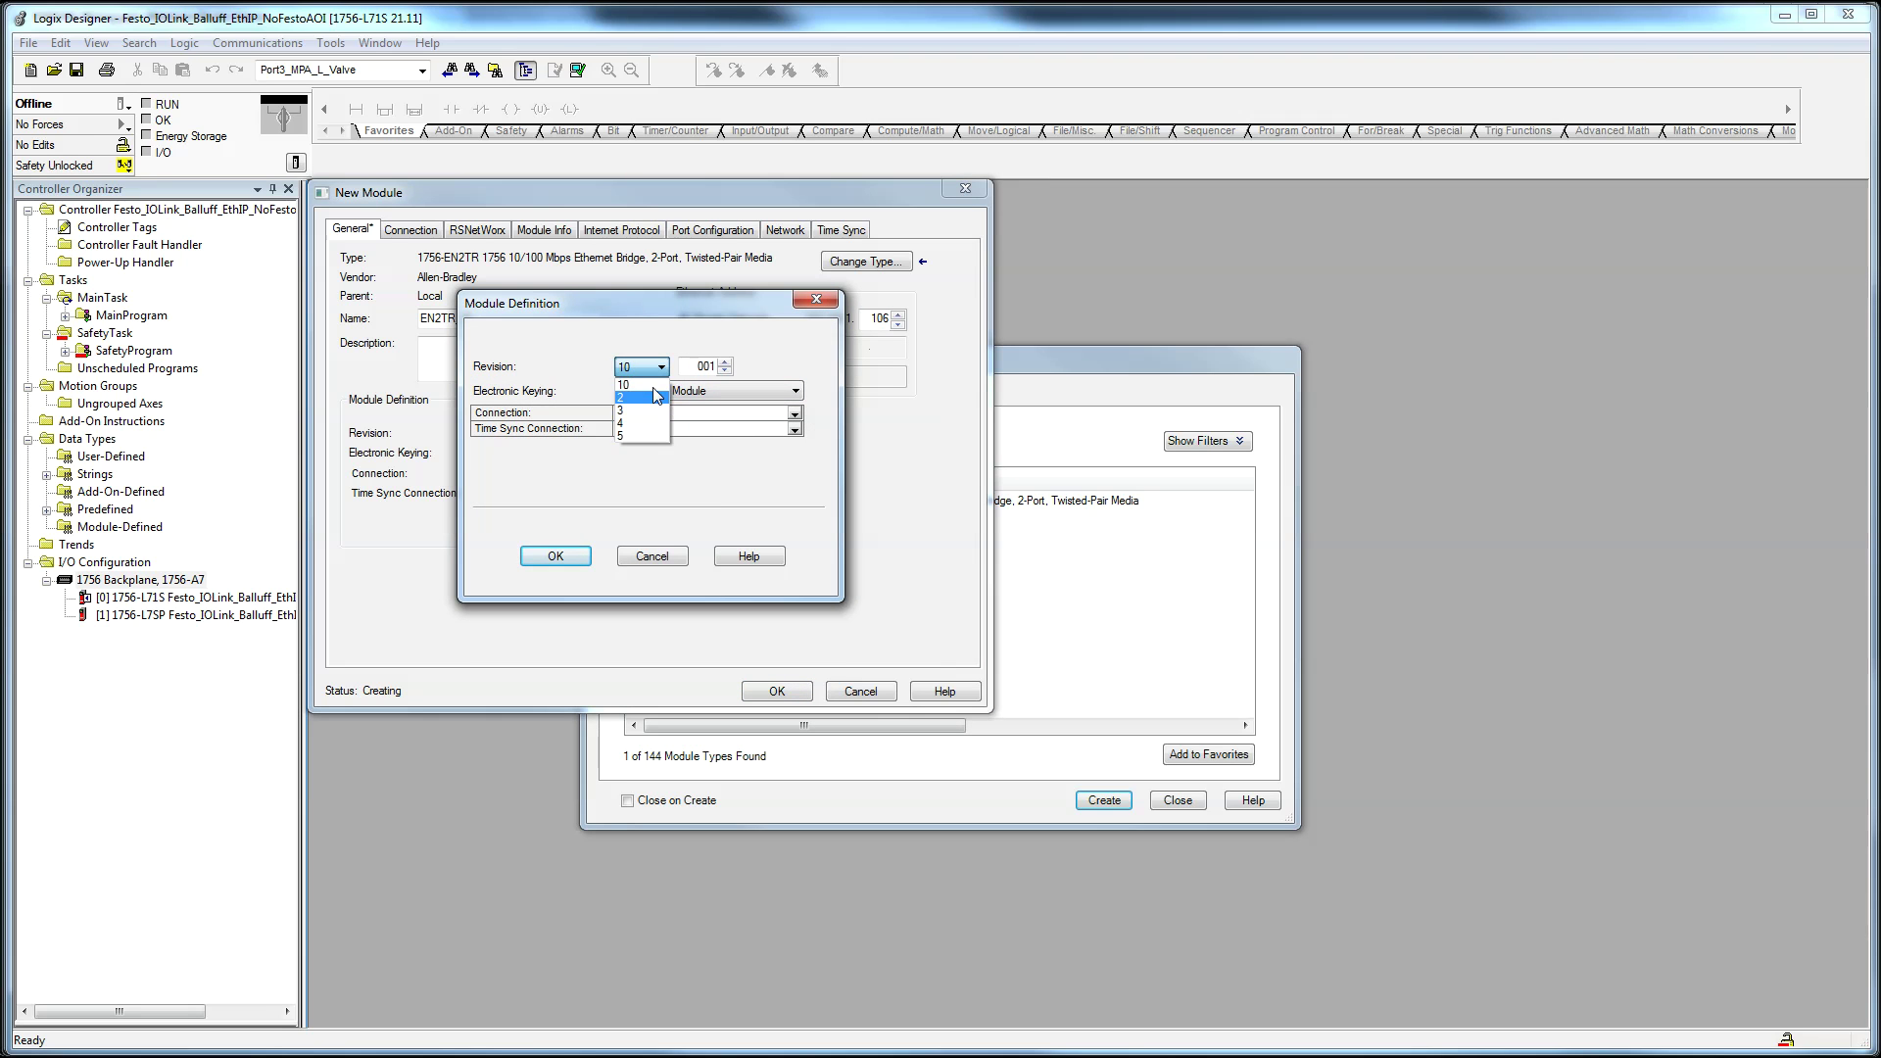
click(633, 436)
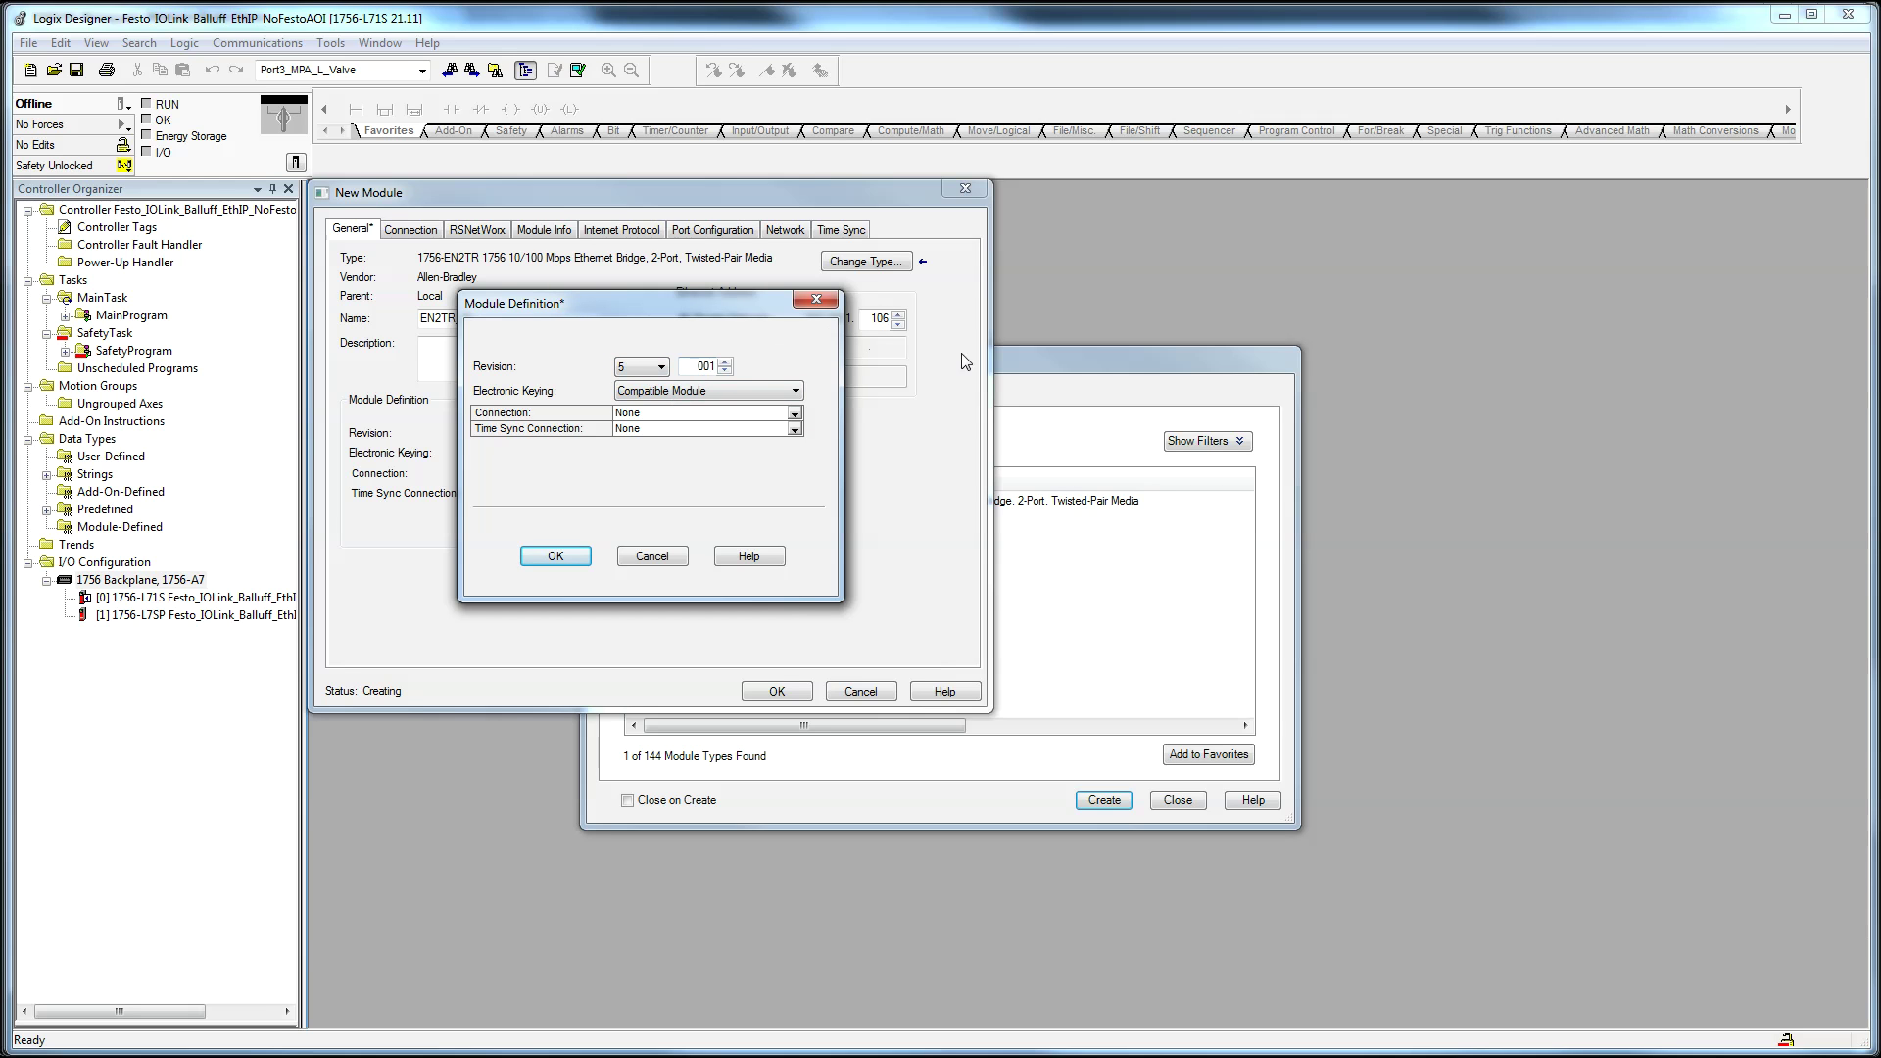
click(725, 362)
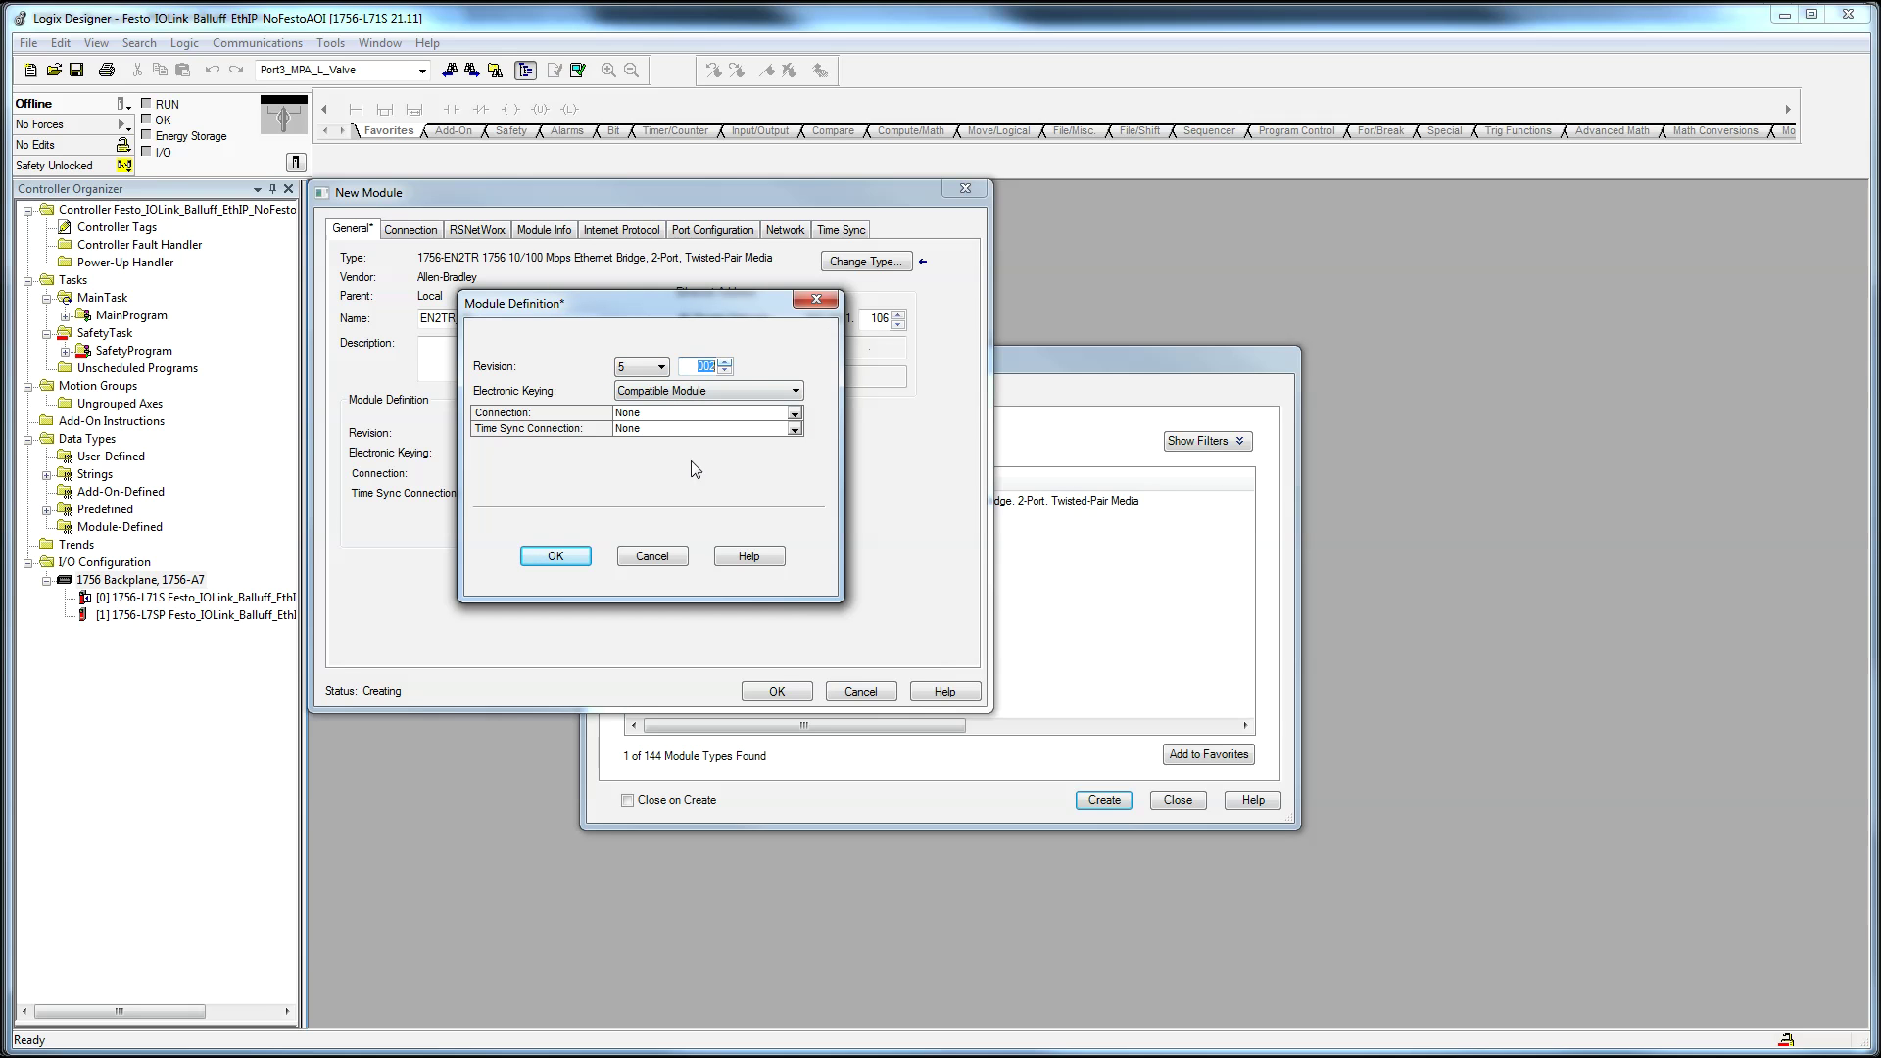
click(578, 564)
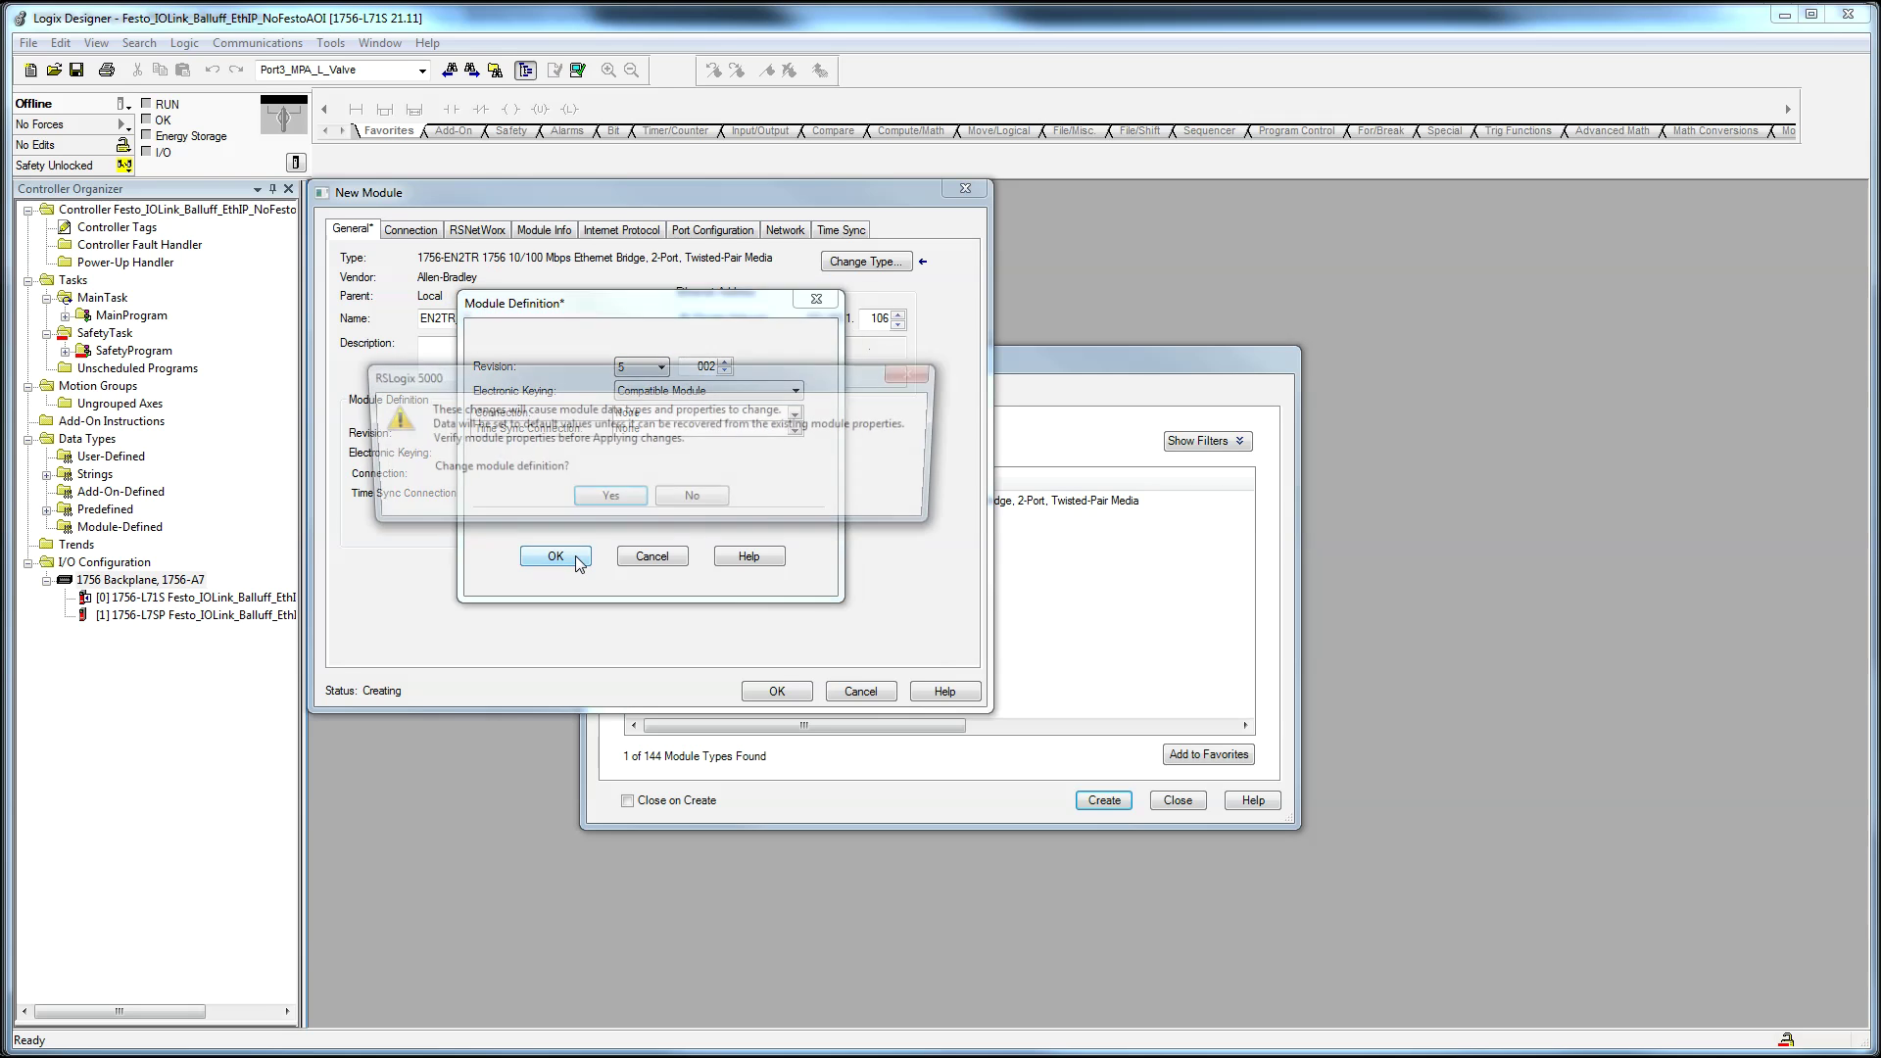
click(612, 501)
click(785, 413)
click(760, 484)
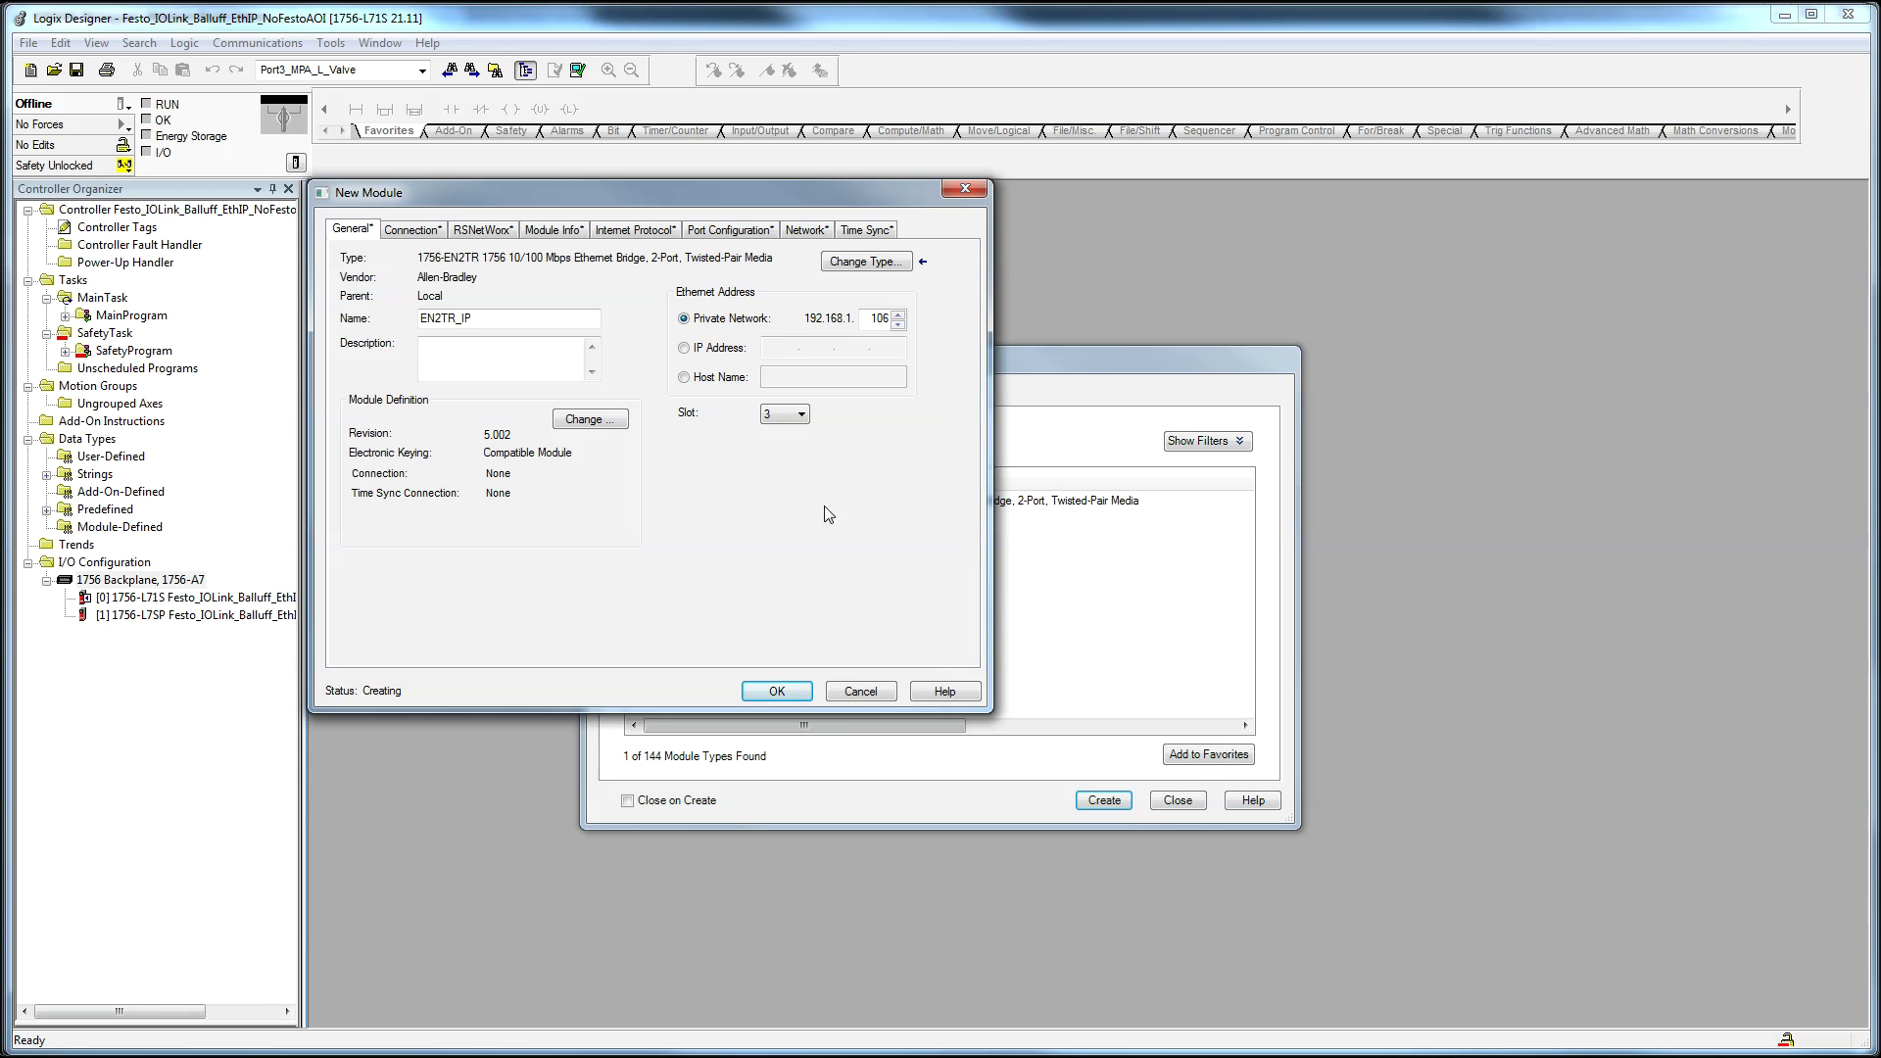
Step: Review the bridge's connection, protocol, port, network and time sync settings, and confirm the new module
click(424, 233)
click(482, 231)
click(553, 231)
click(644, 234)
click(729, 231)
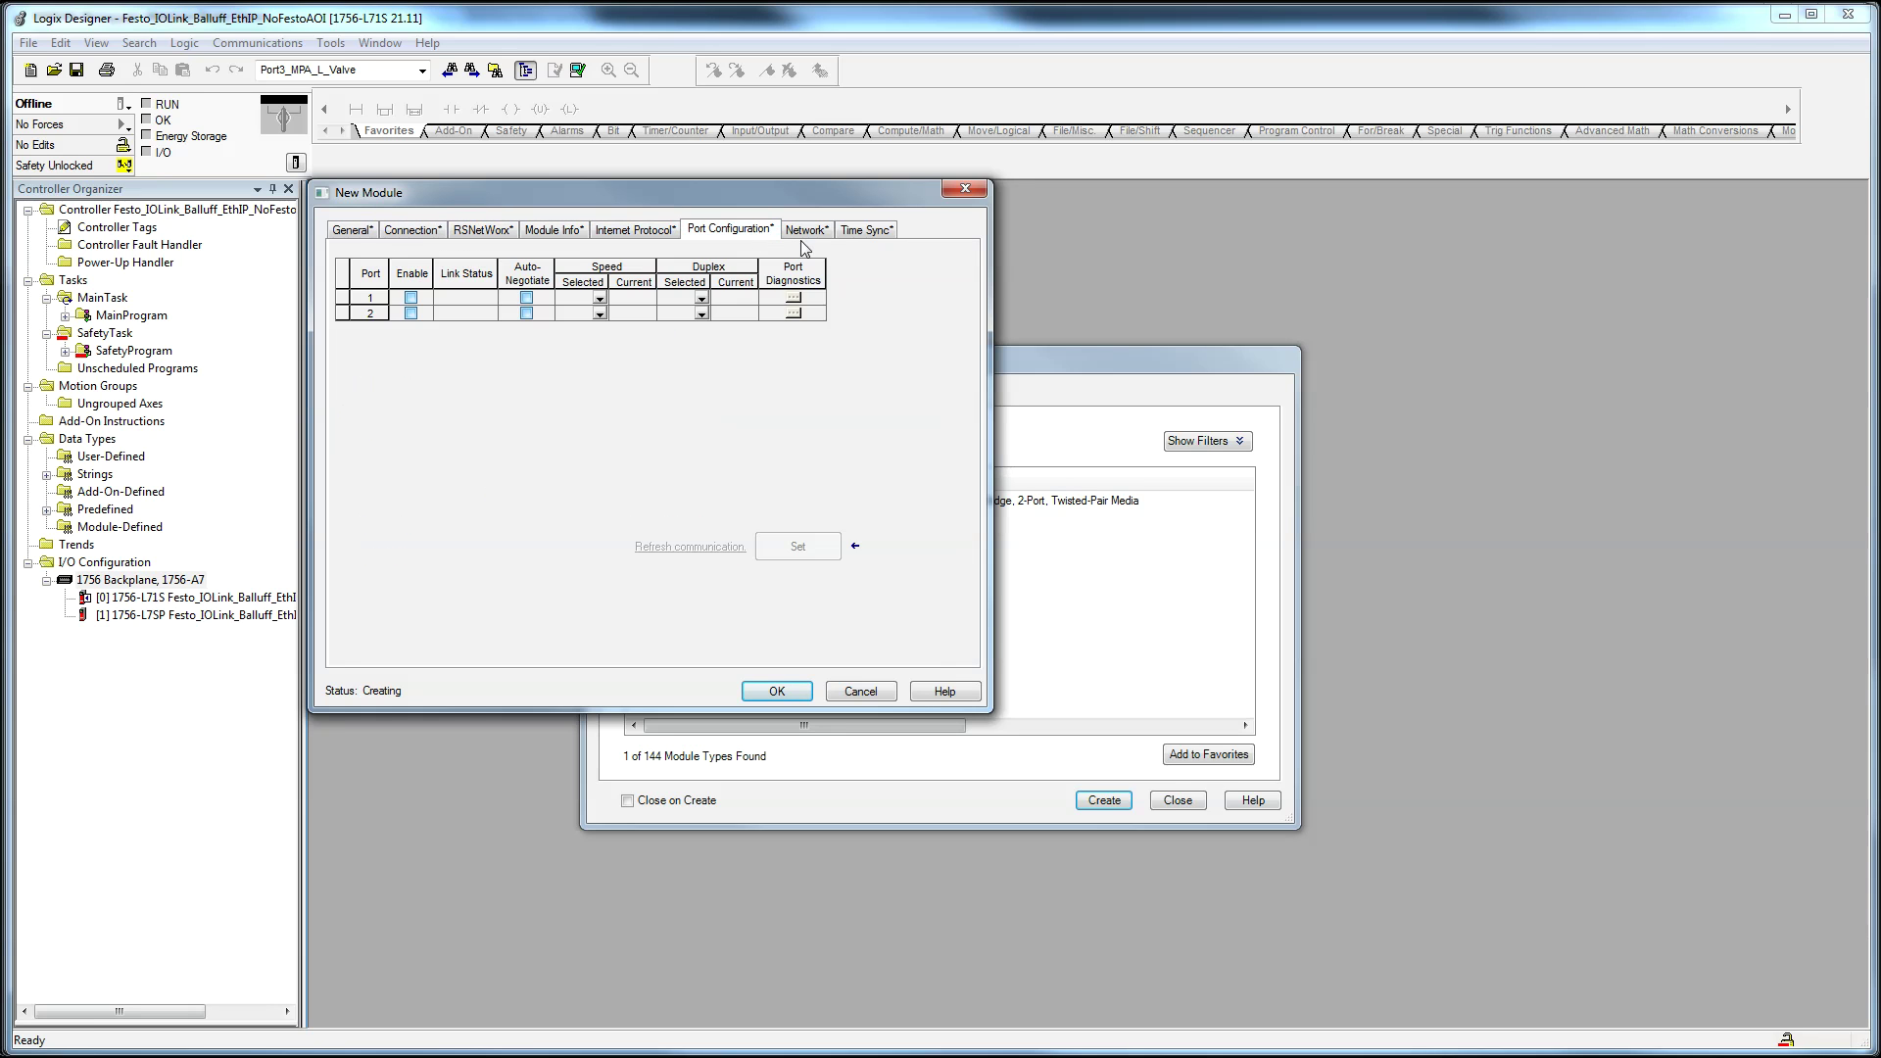
click(813, 232)
click(867, 229)
click(792, 232)
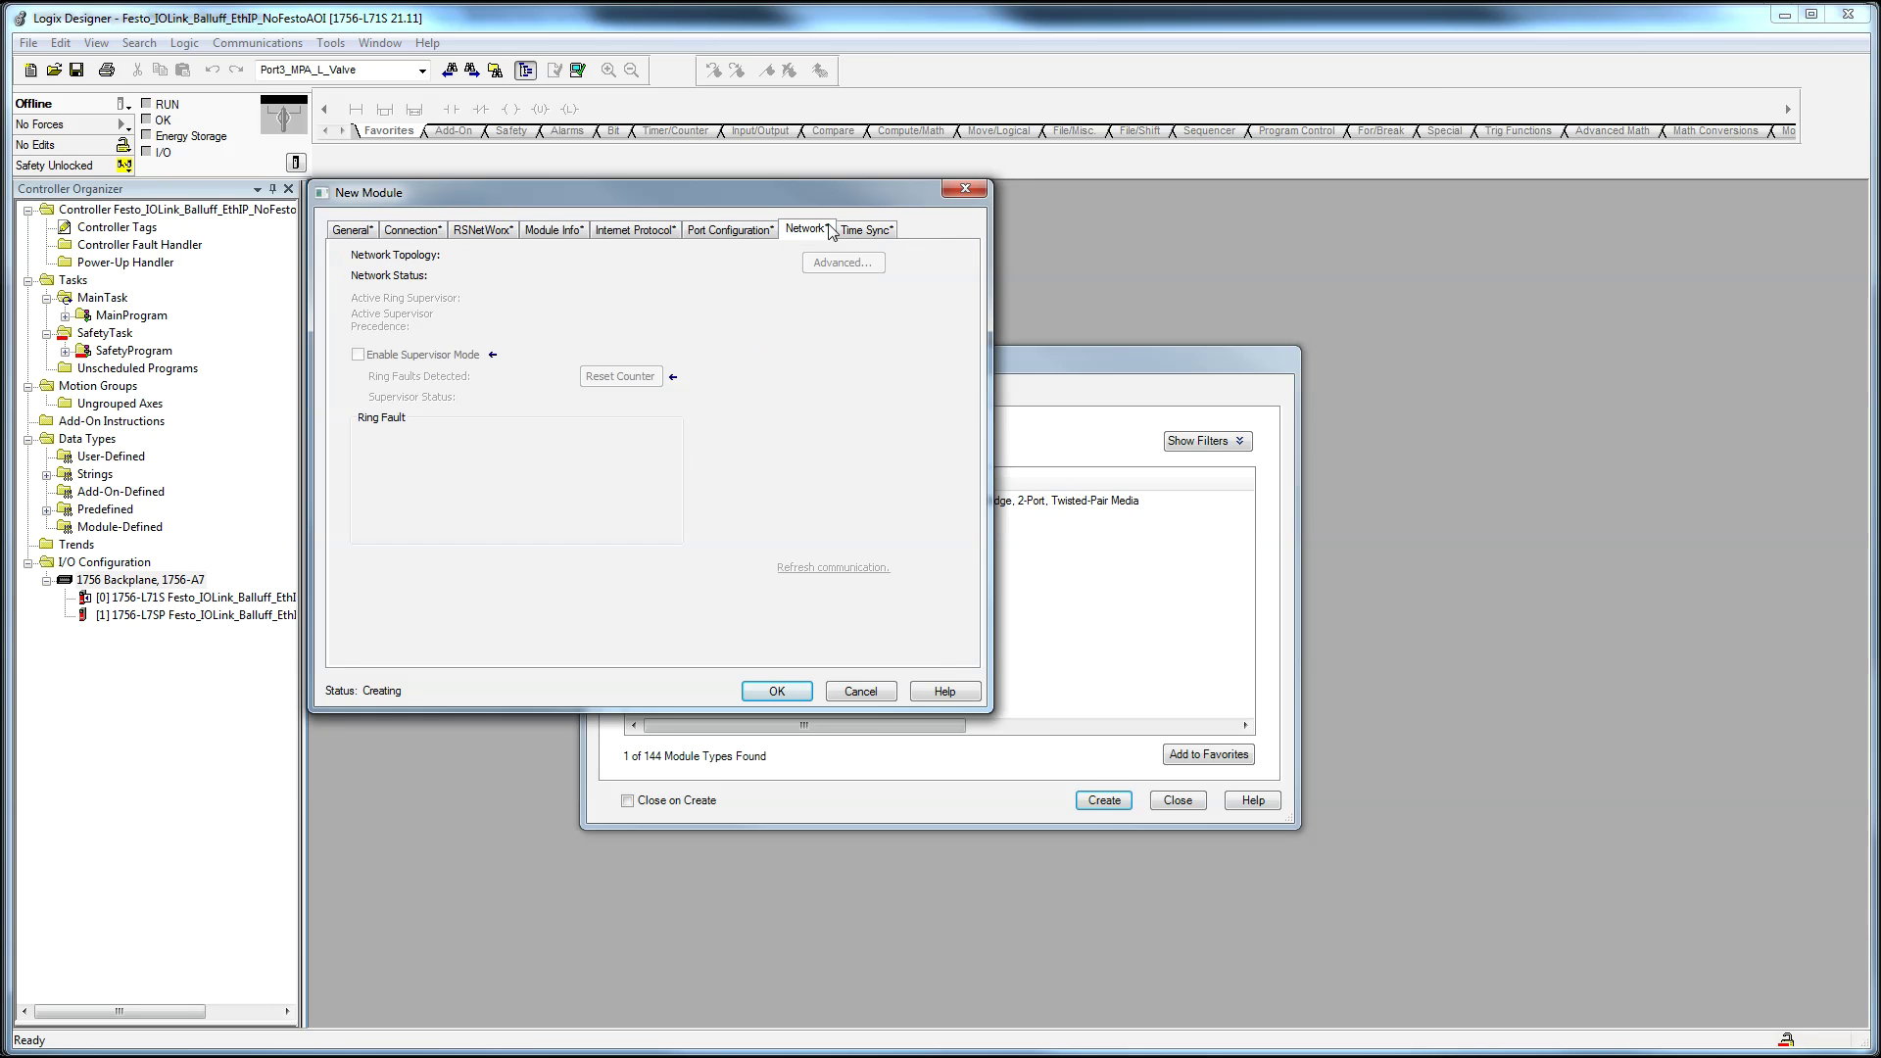
click(777, 692)
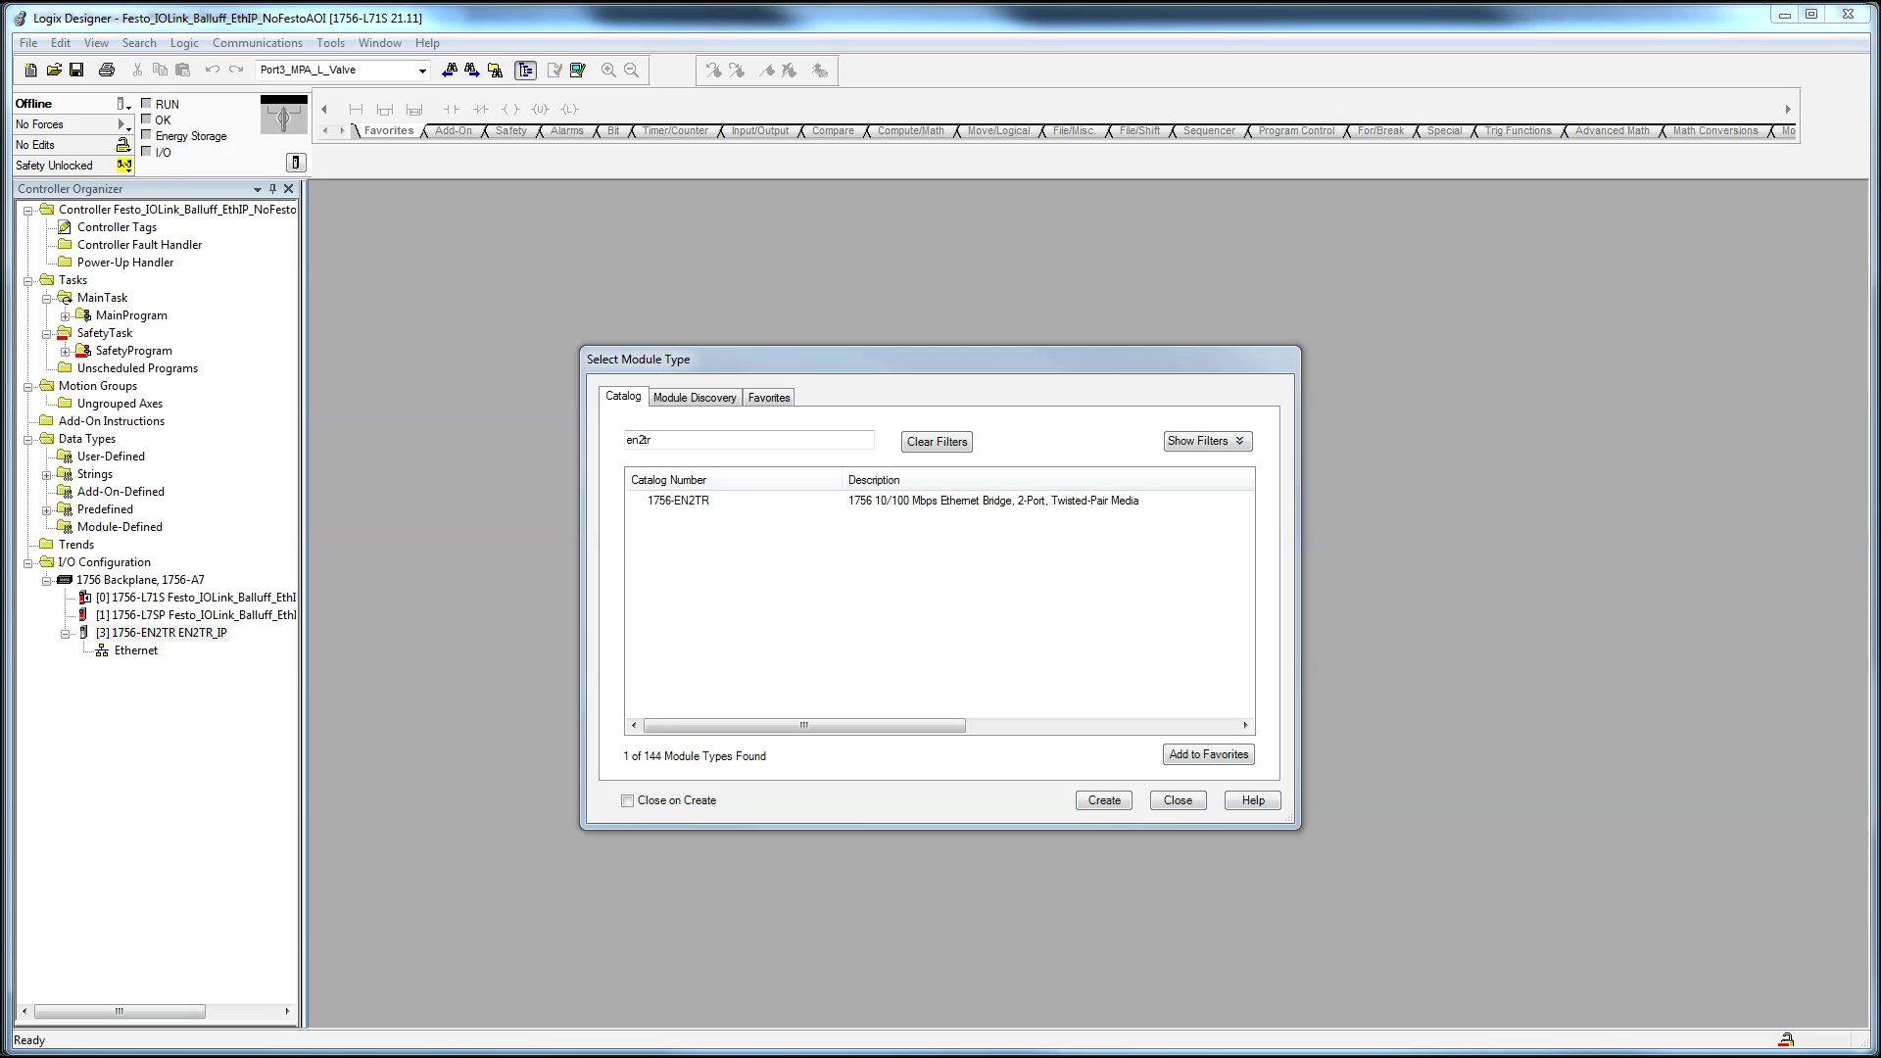
click(494, 421)
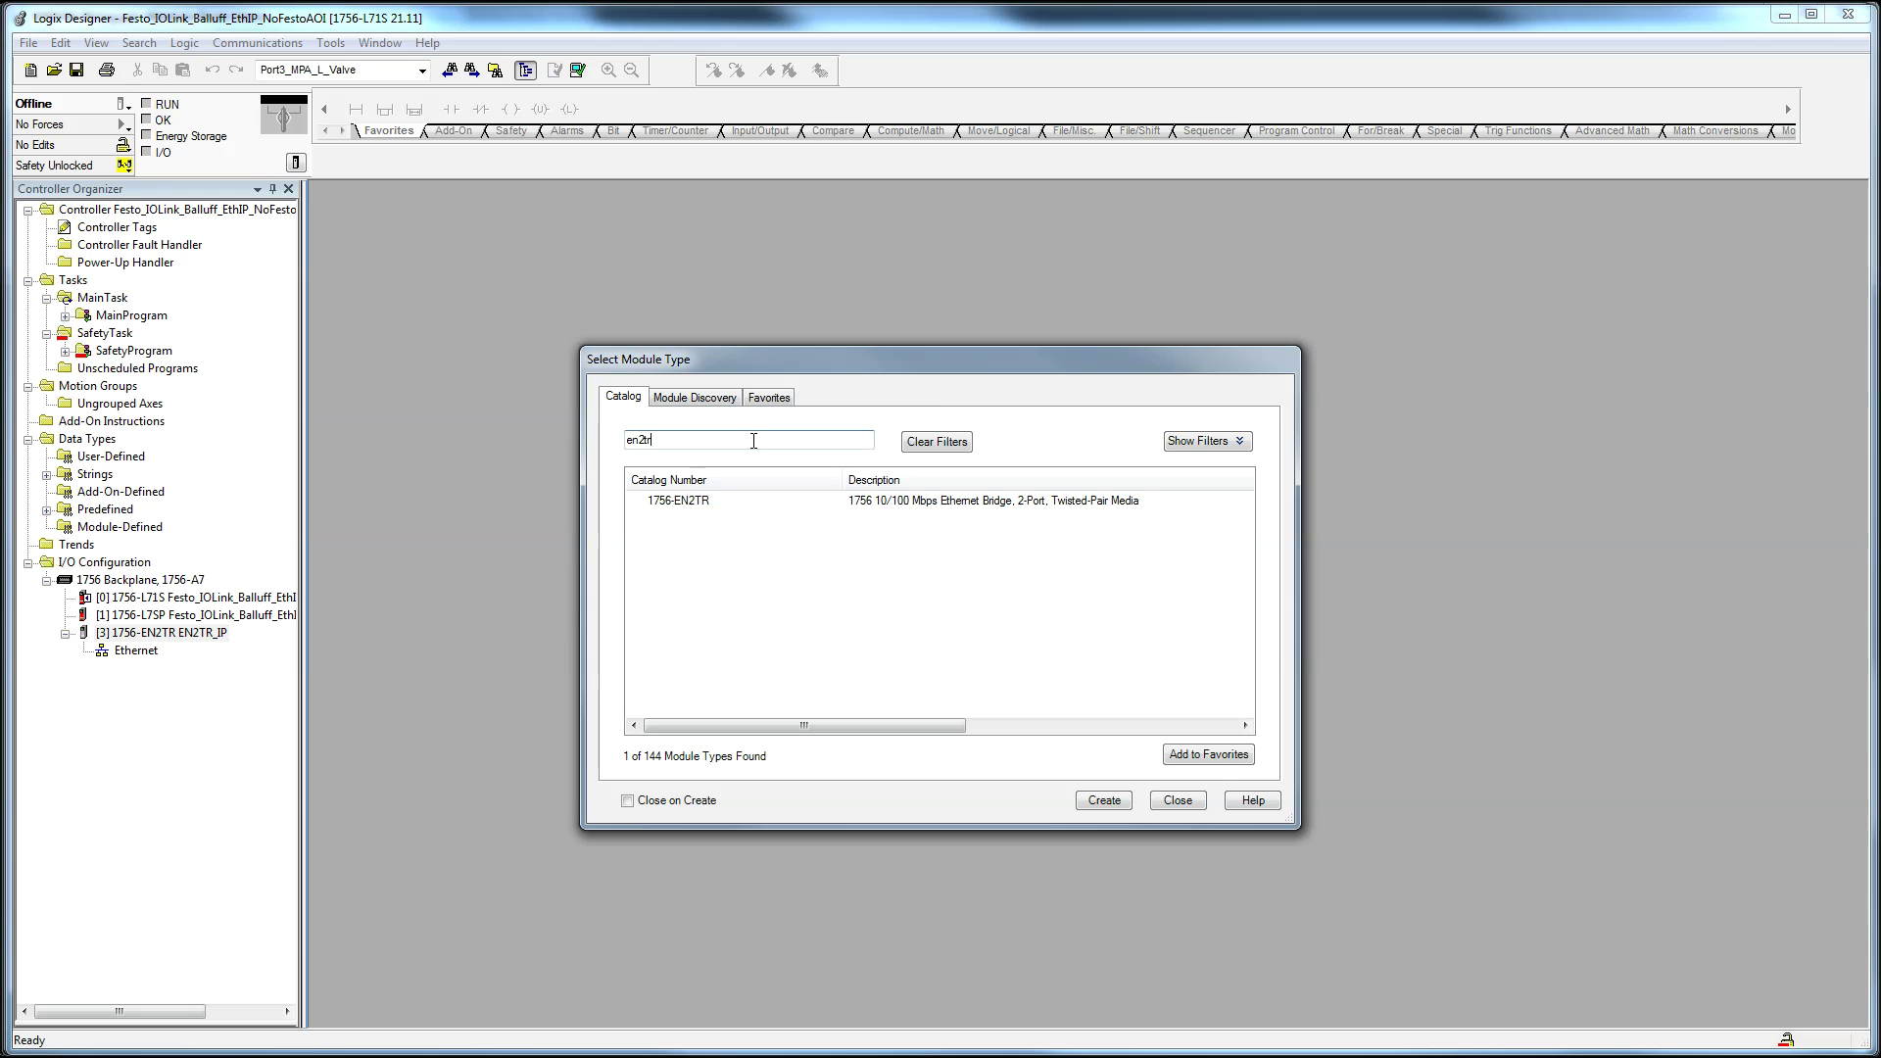
text(et)
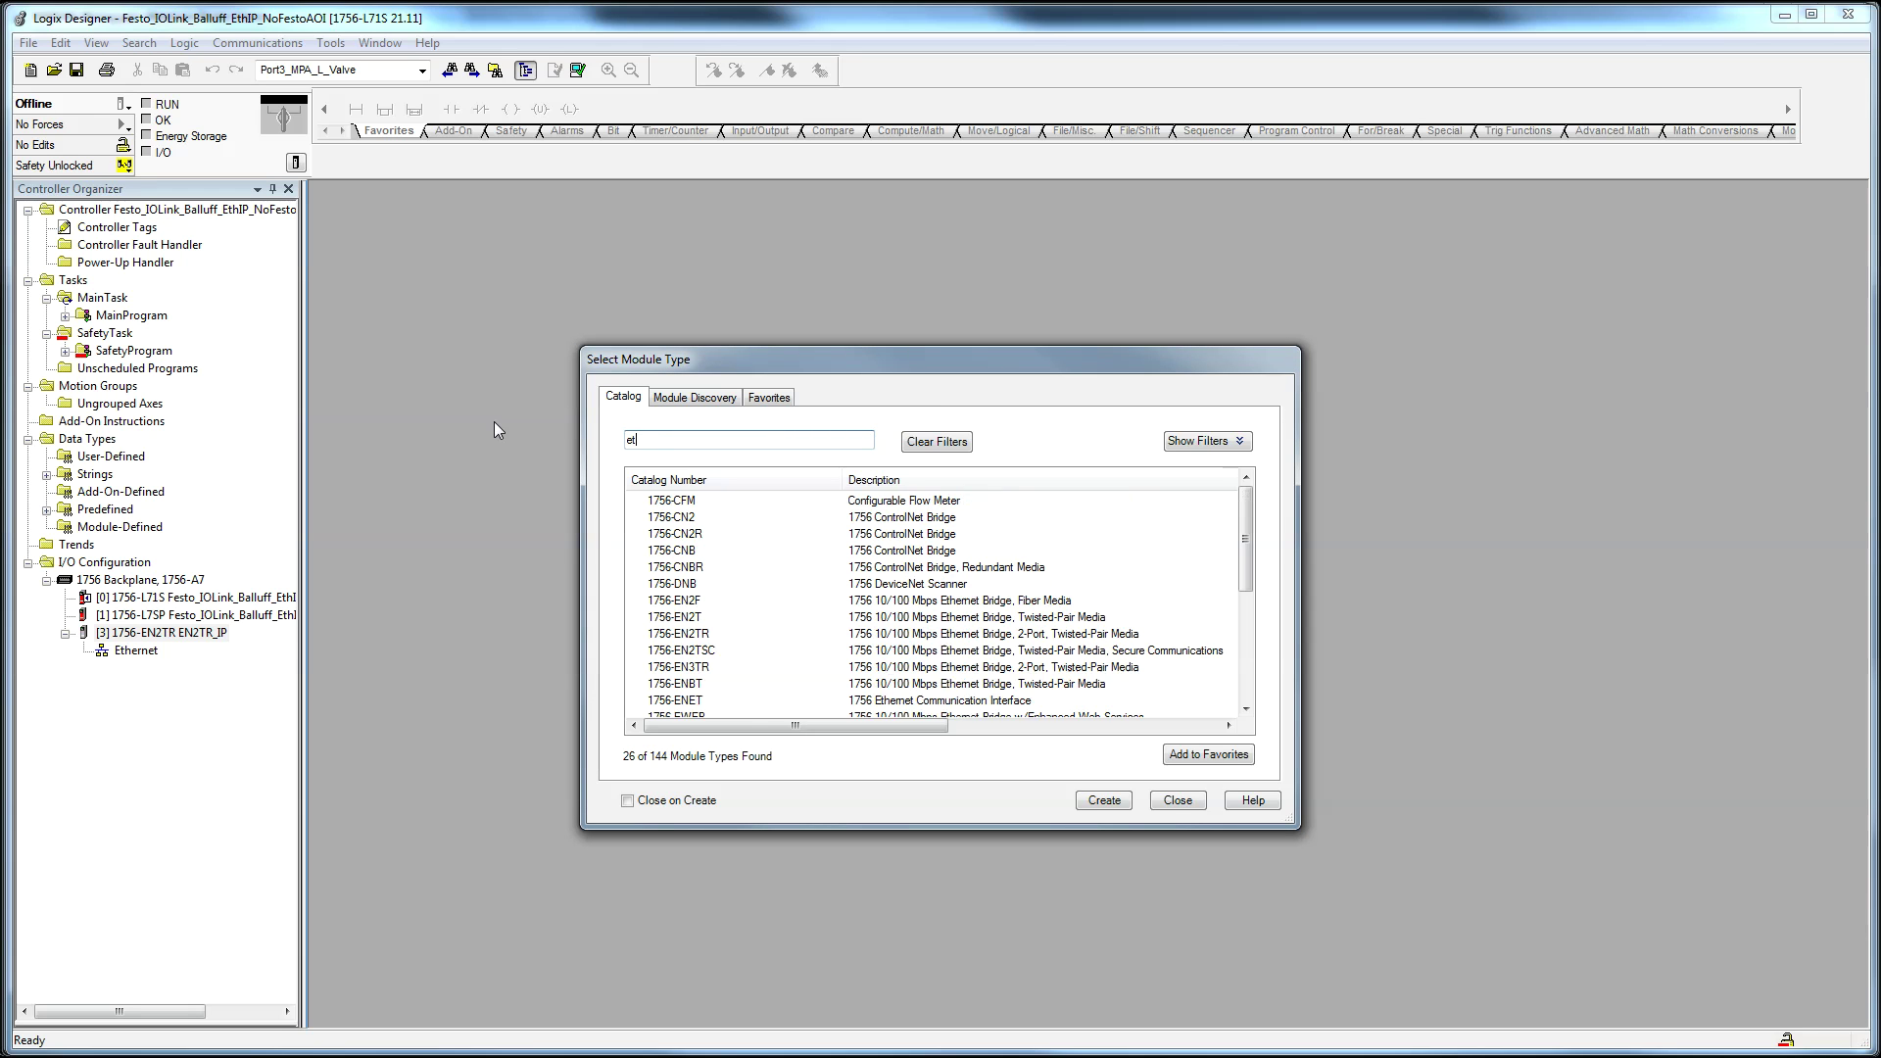
text(hernet)
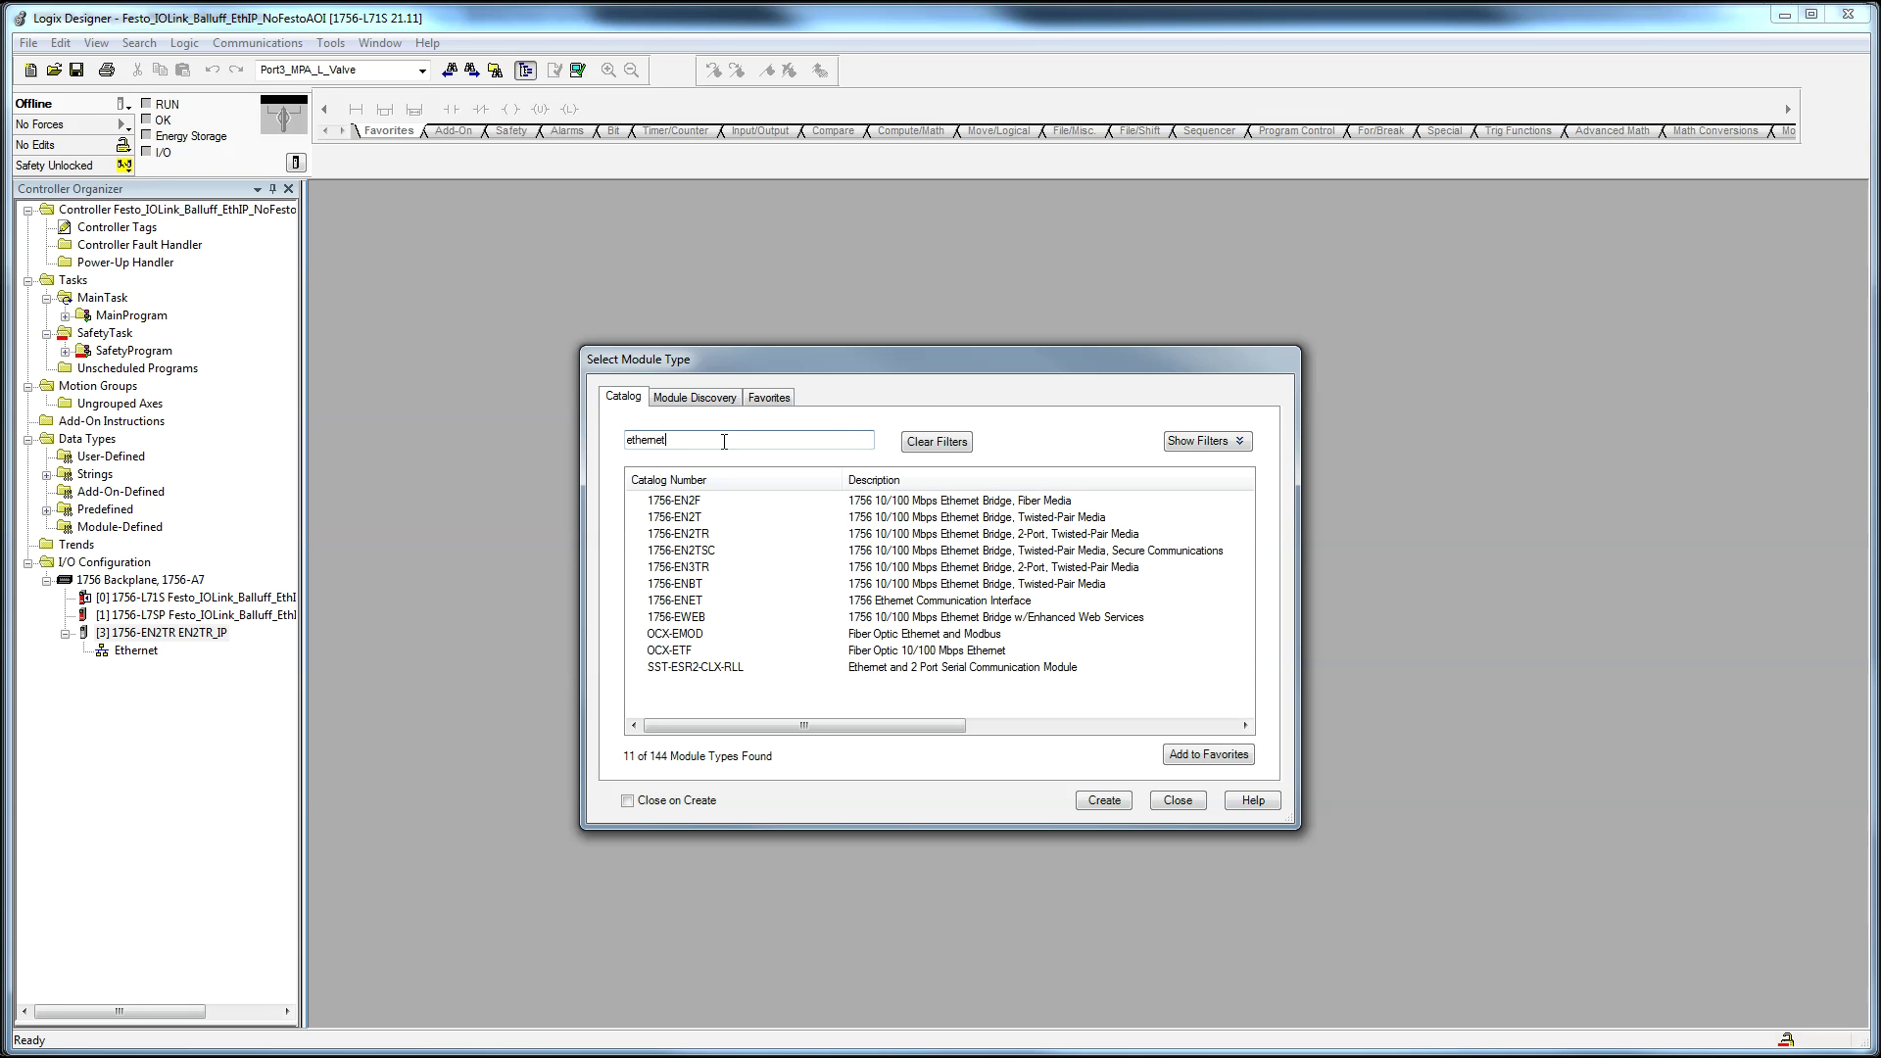
drag(724, 442, 423, 433)
text(generic)
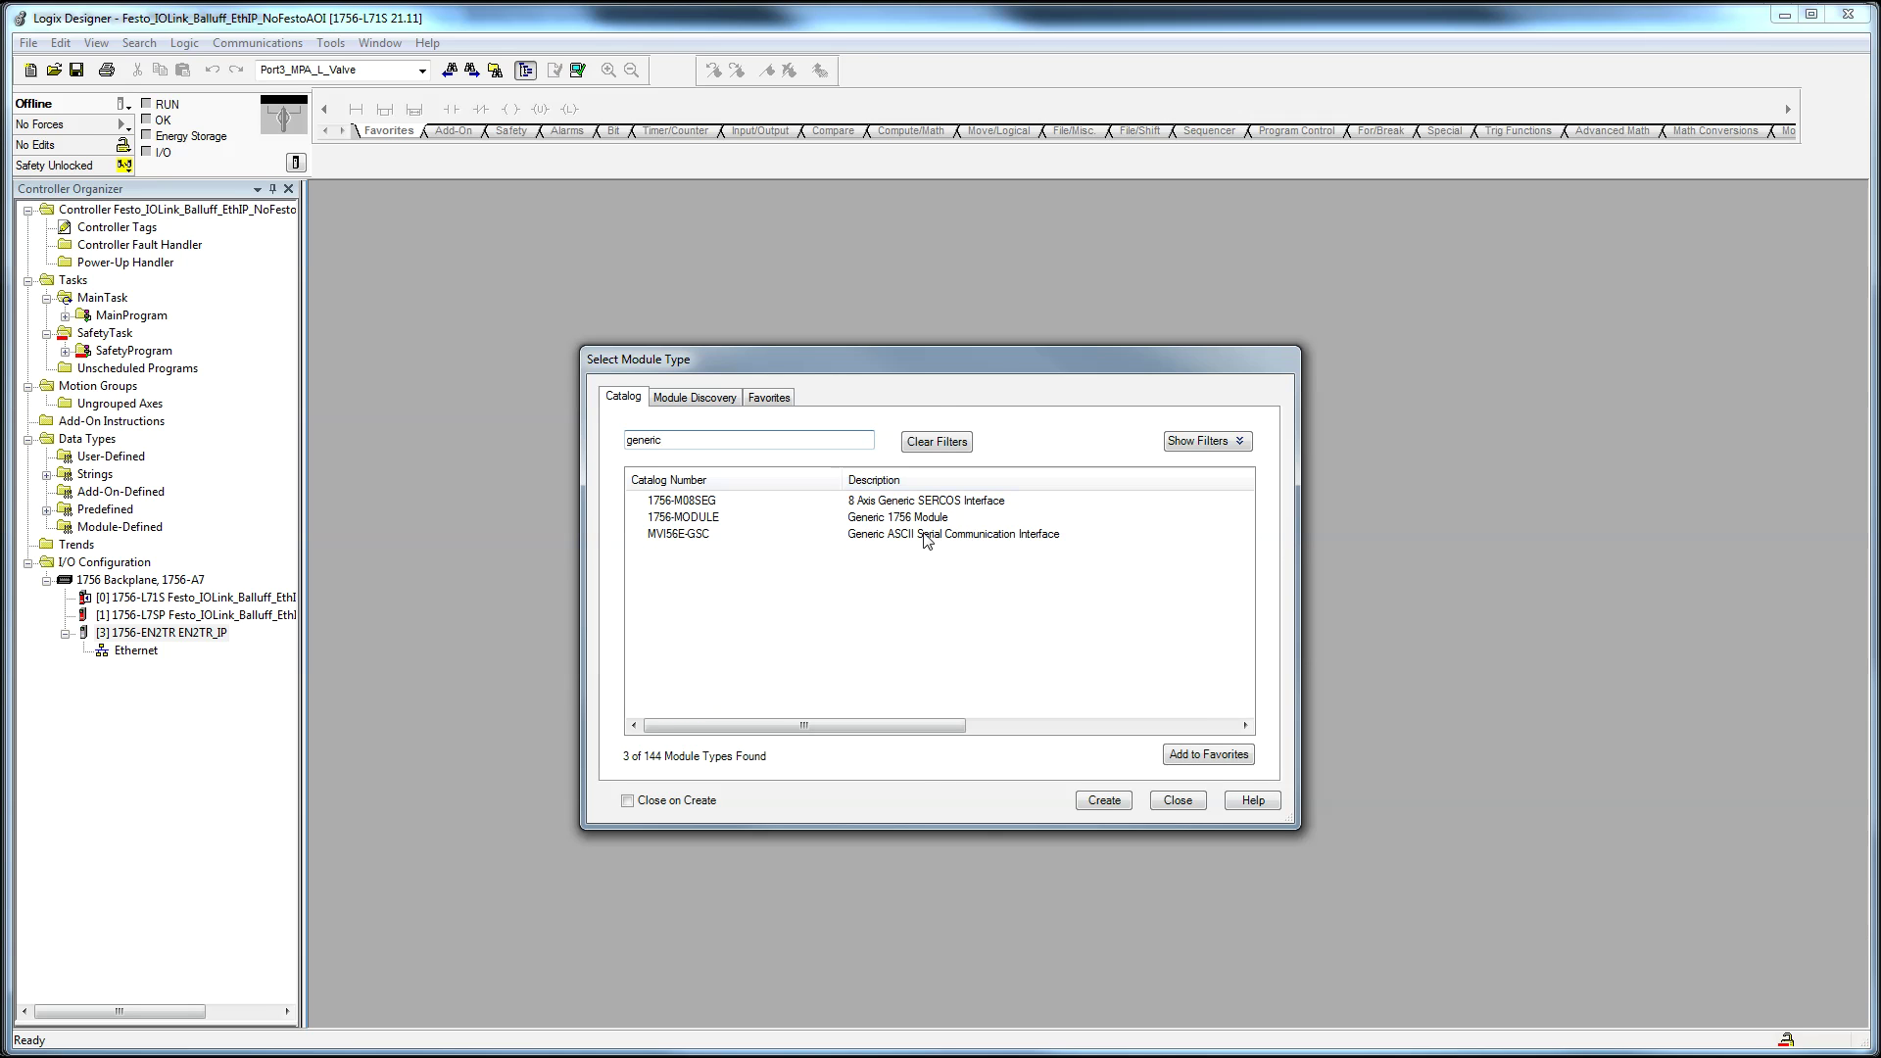
Step: Close the backplane catalog and start a new generic ETHERNET-MODULE under the EN2TR bridge, searching for "gener"
click(1177, 800)
click(142, 651)
click(154, 634)
right_click(154, 642)
click(191, 644)
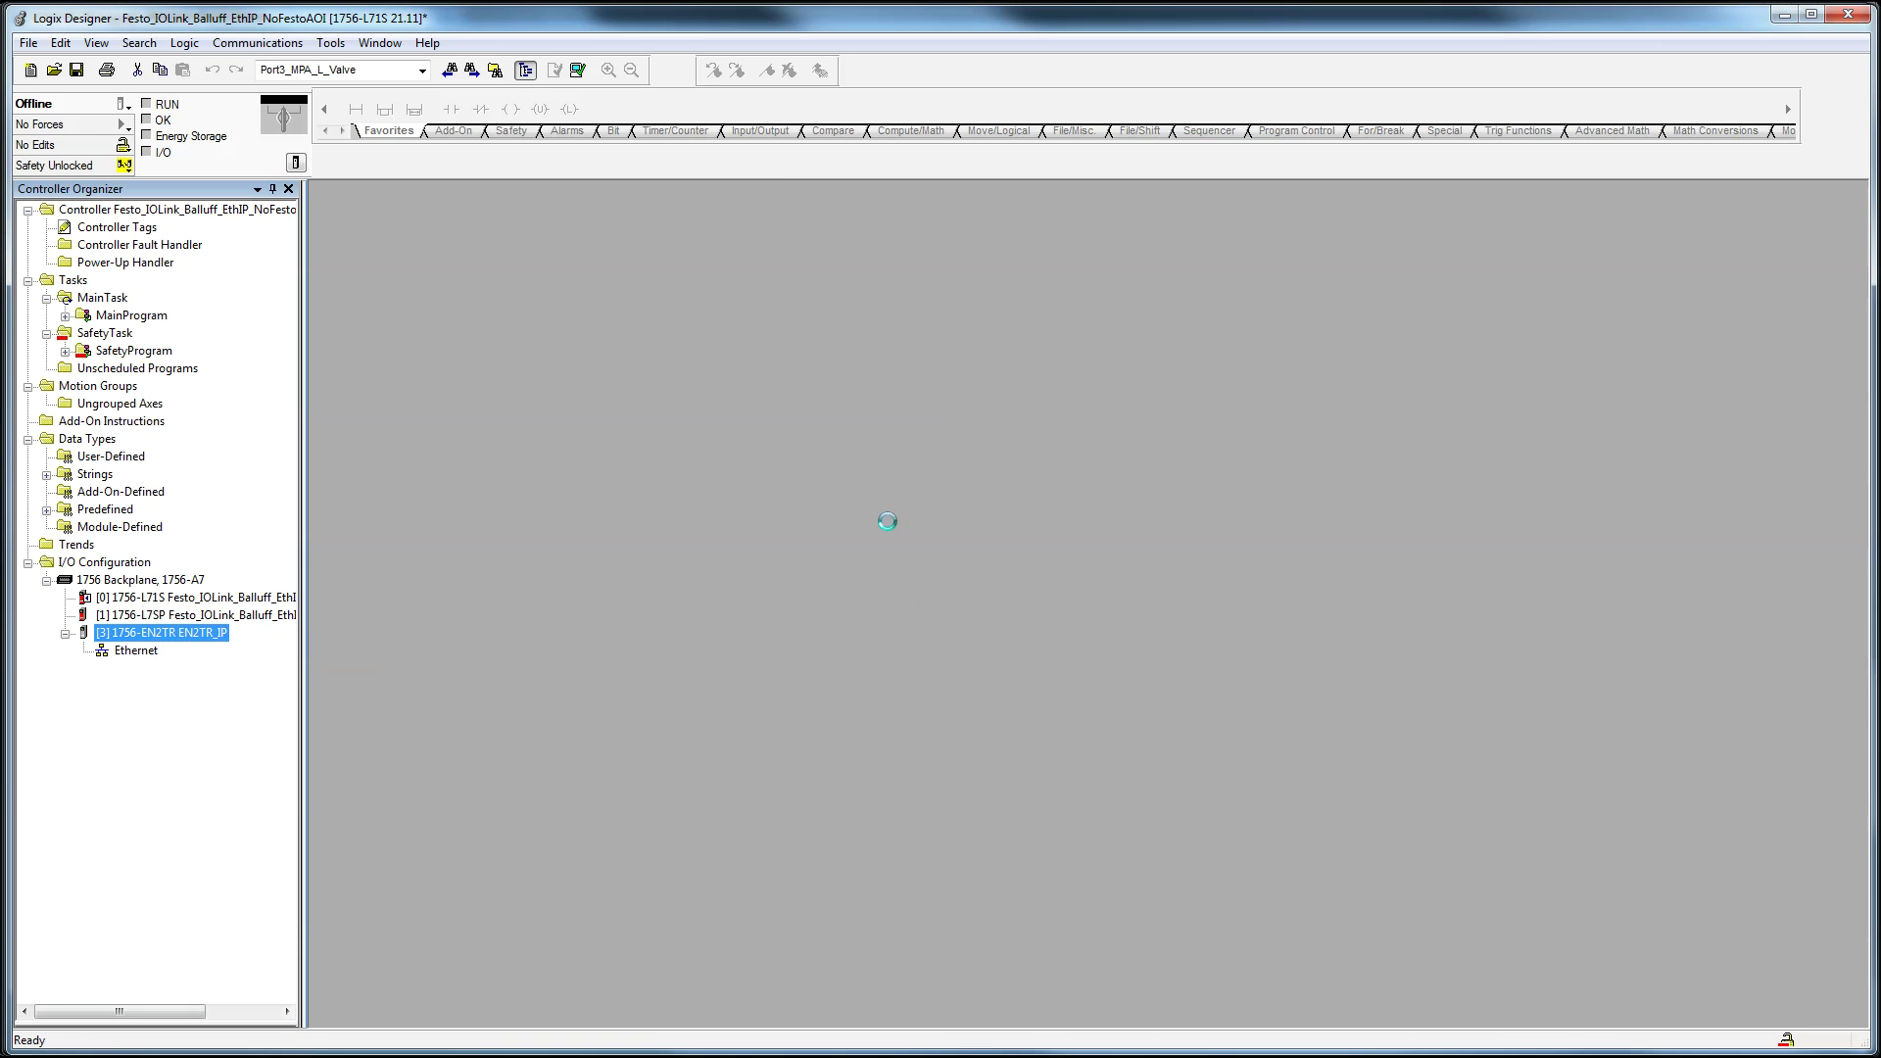
text(gener)
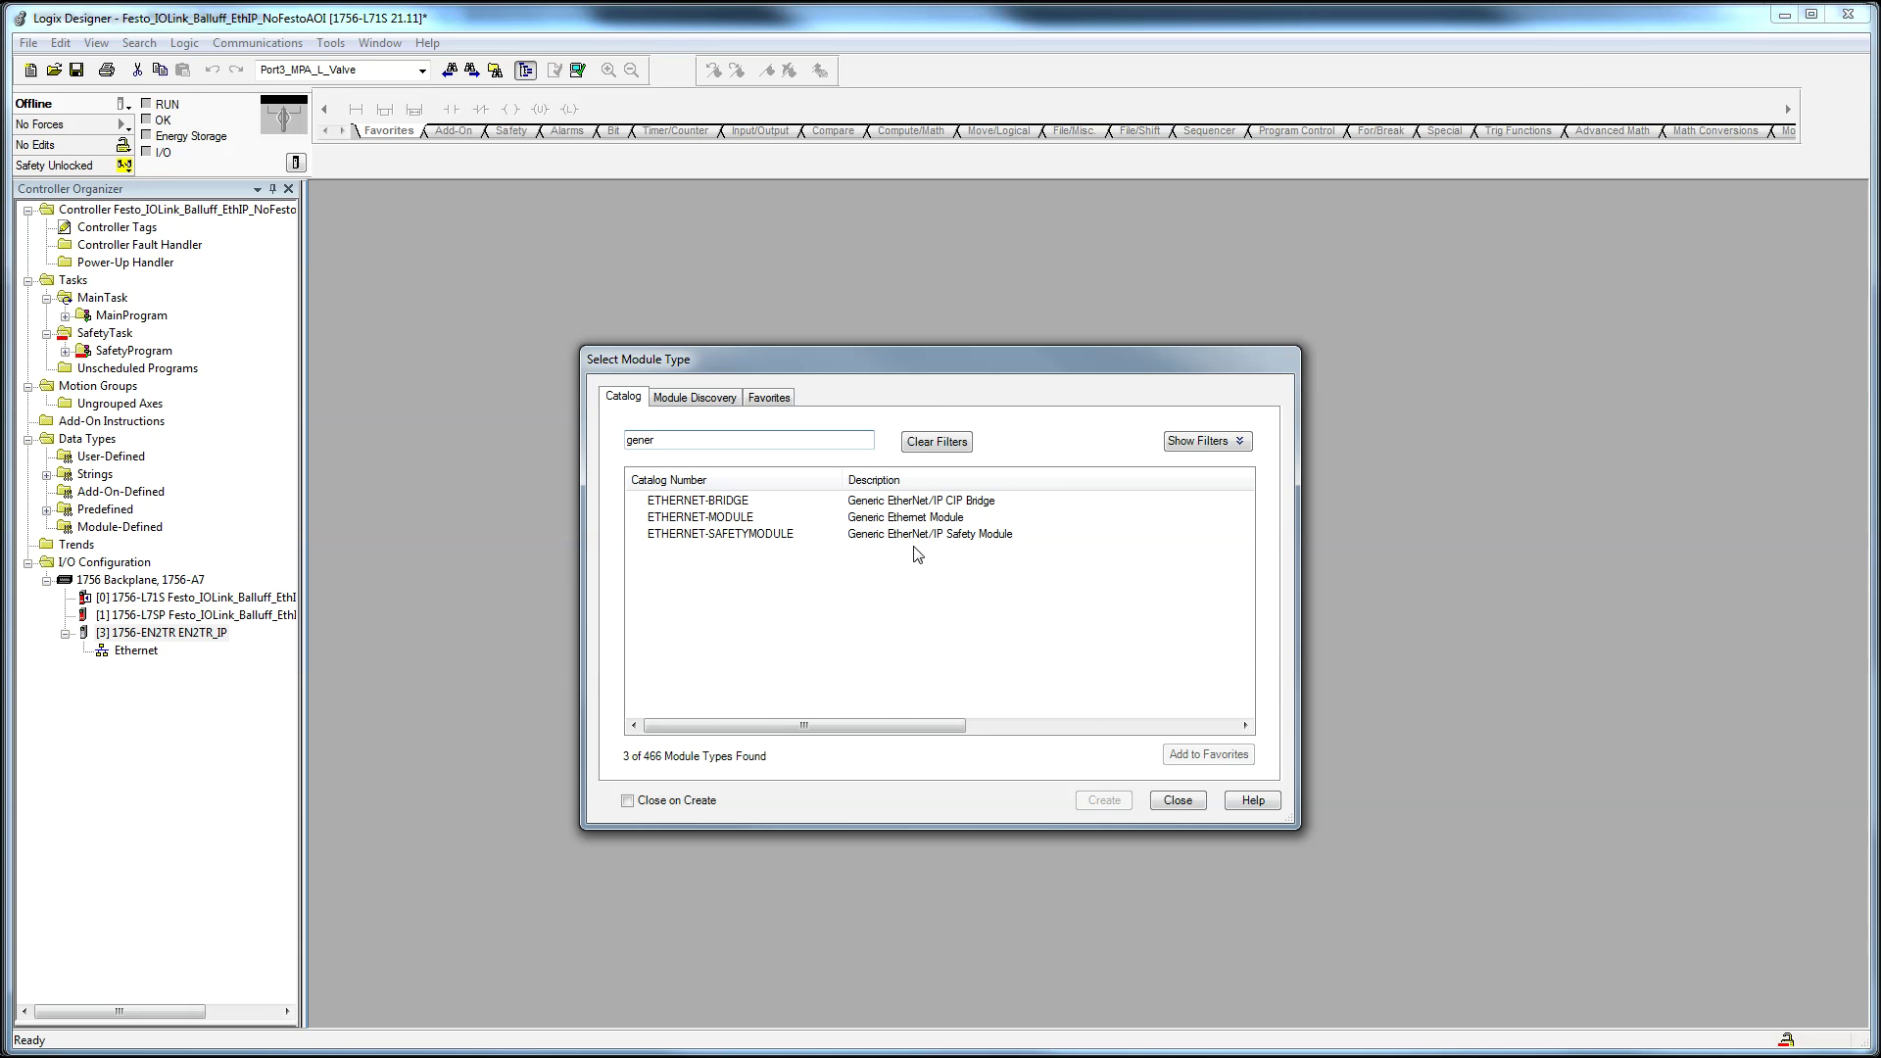
click(721, 523)
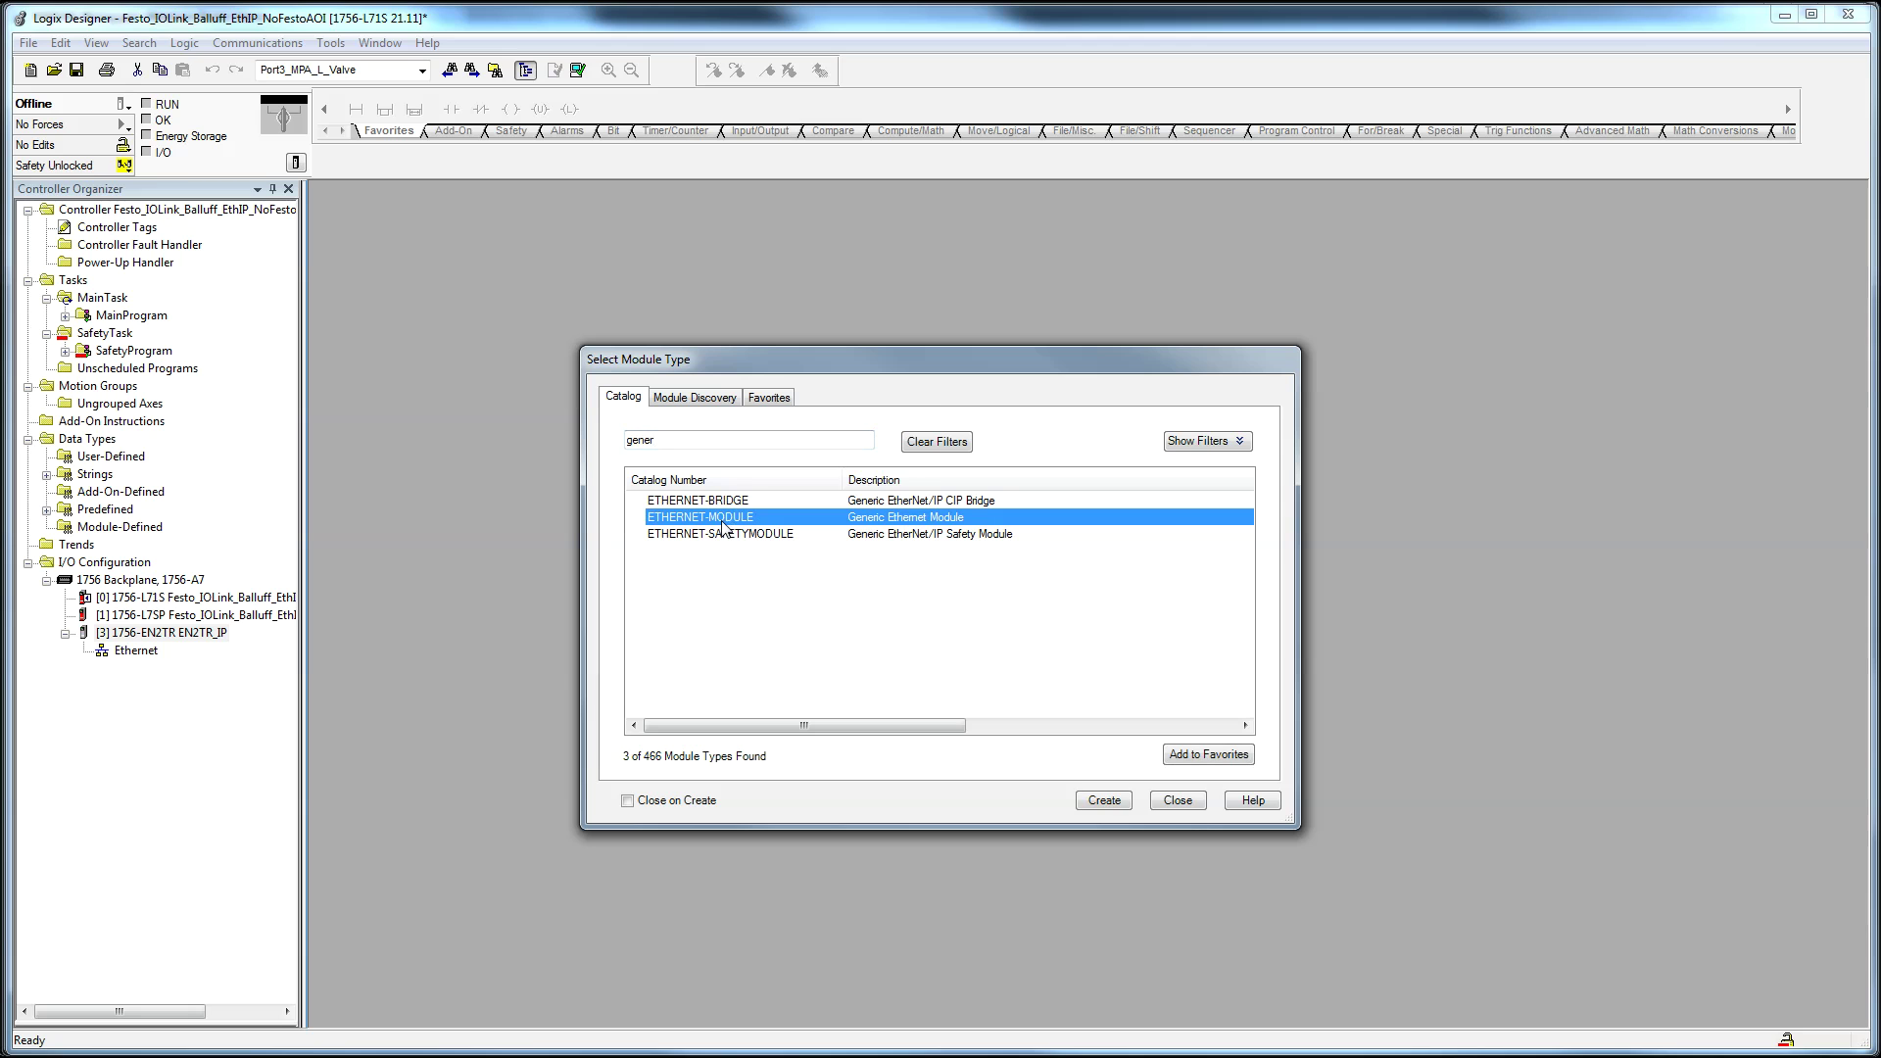
click(1101, 800)
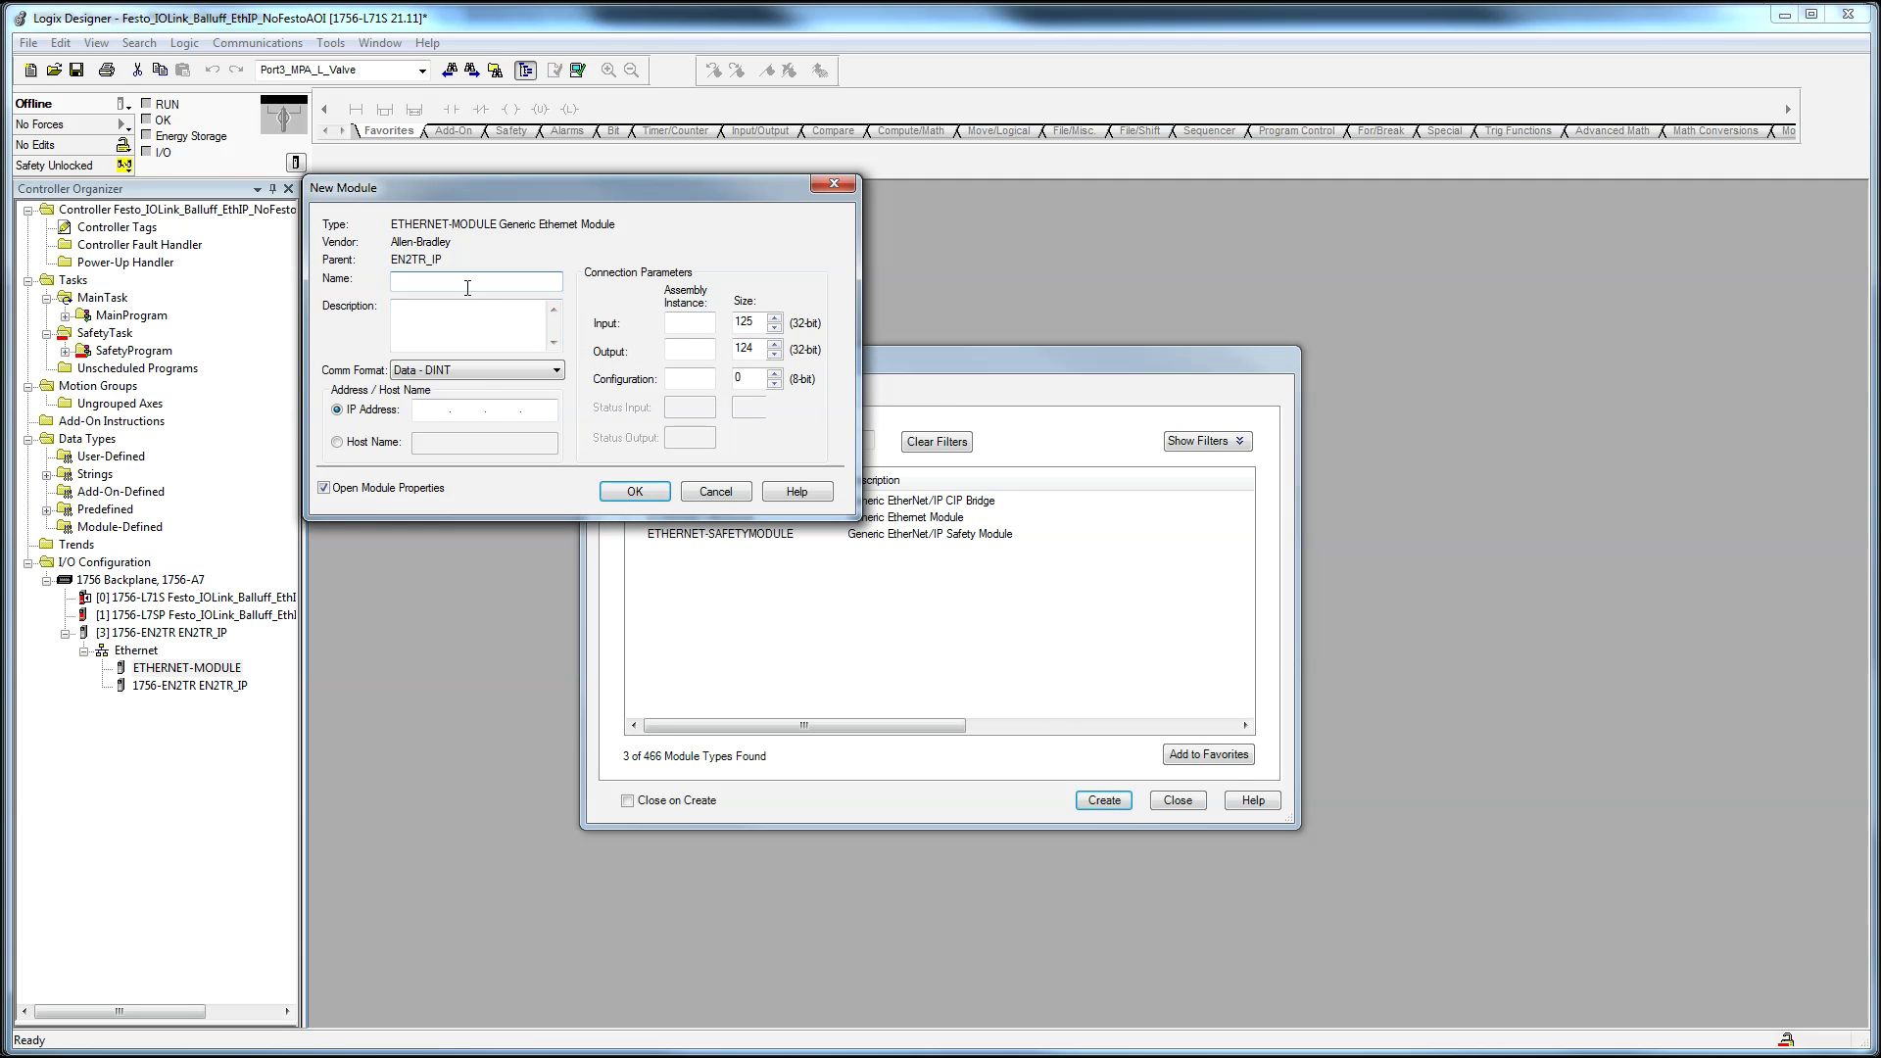
Step: Name the generic module BNI004A_192_168_1_132, with comm format Data - SINT and IP address 192.168.1.132
right_click(468, 287)
click(507, 376)
click(519, 377)
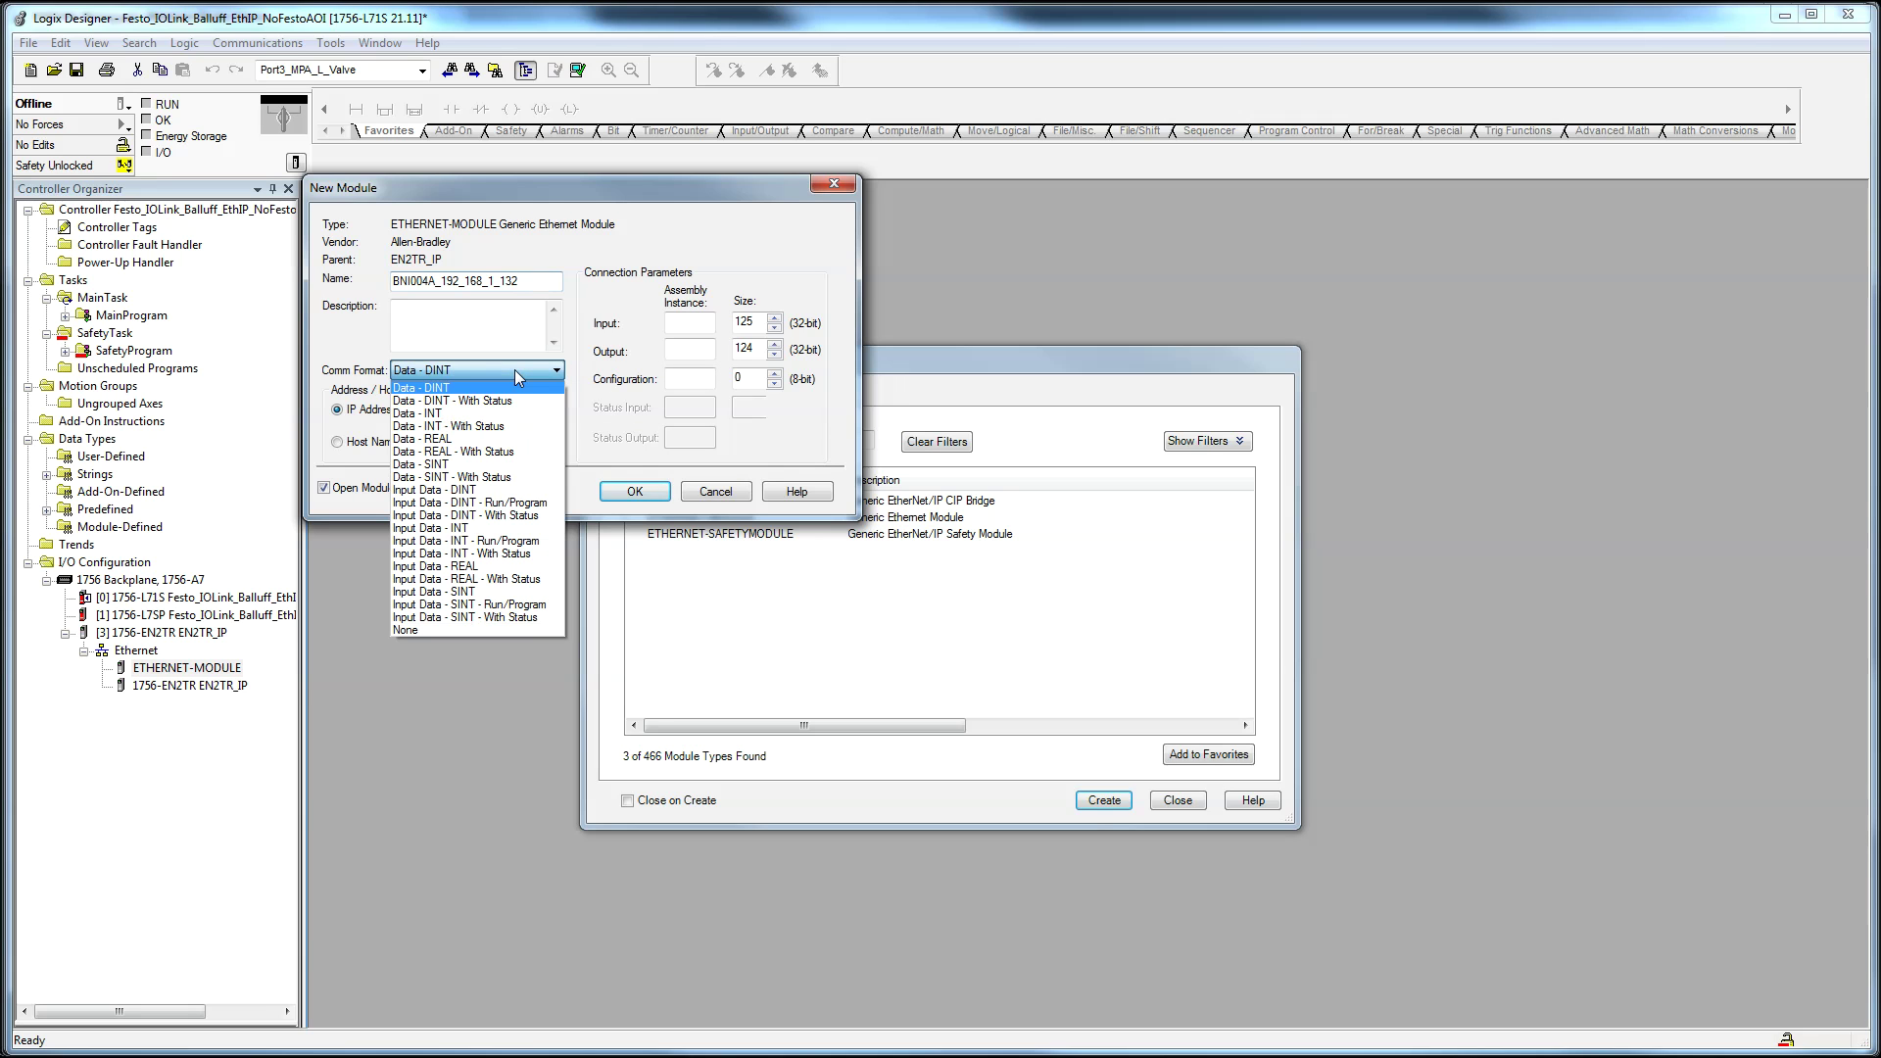
click(461, 468)
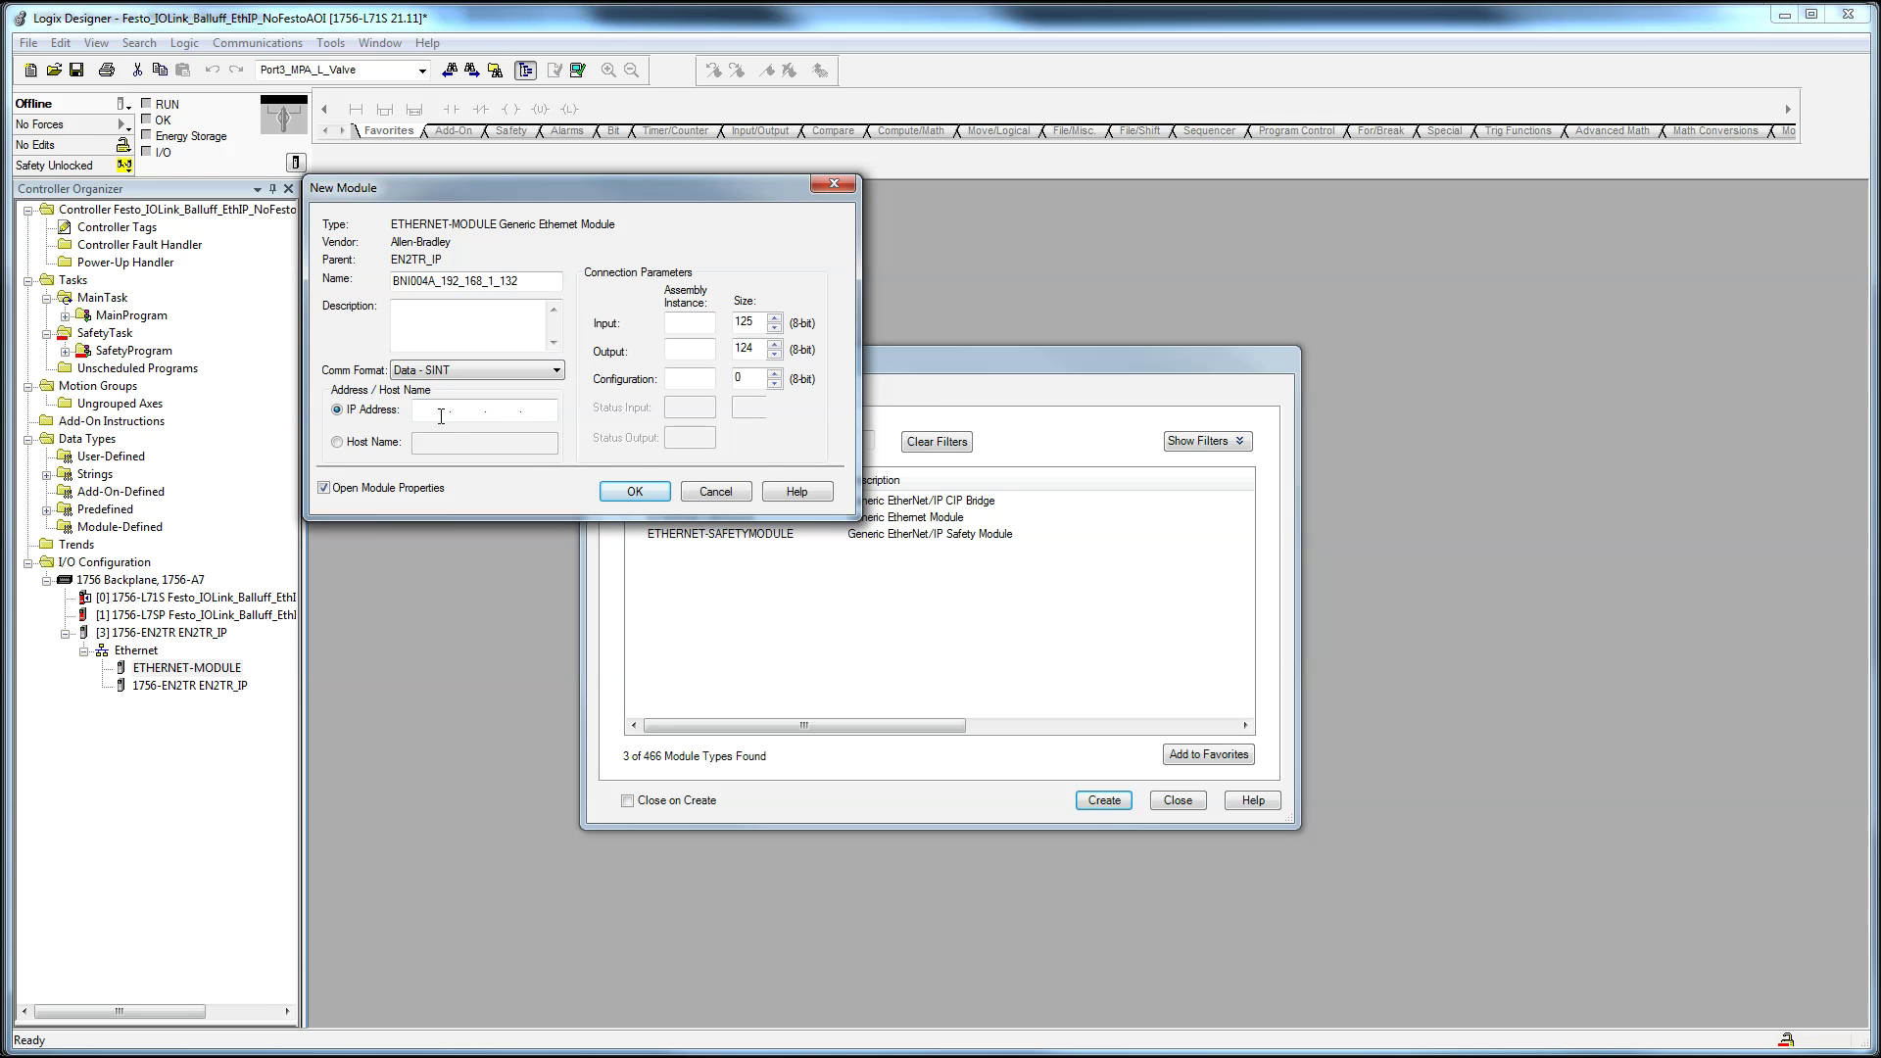
text(192 . 1)
Step: Set the assembly instances and sizes to input 100 with 200, output 101 with 134, and configuration 102 with 98
click(674, 322)
click(700, 352)
click(698, 380)
key(BackSpace)
text(98)
key(shift+Tab)
text(13)
double_click(754, 325)
text(200)
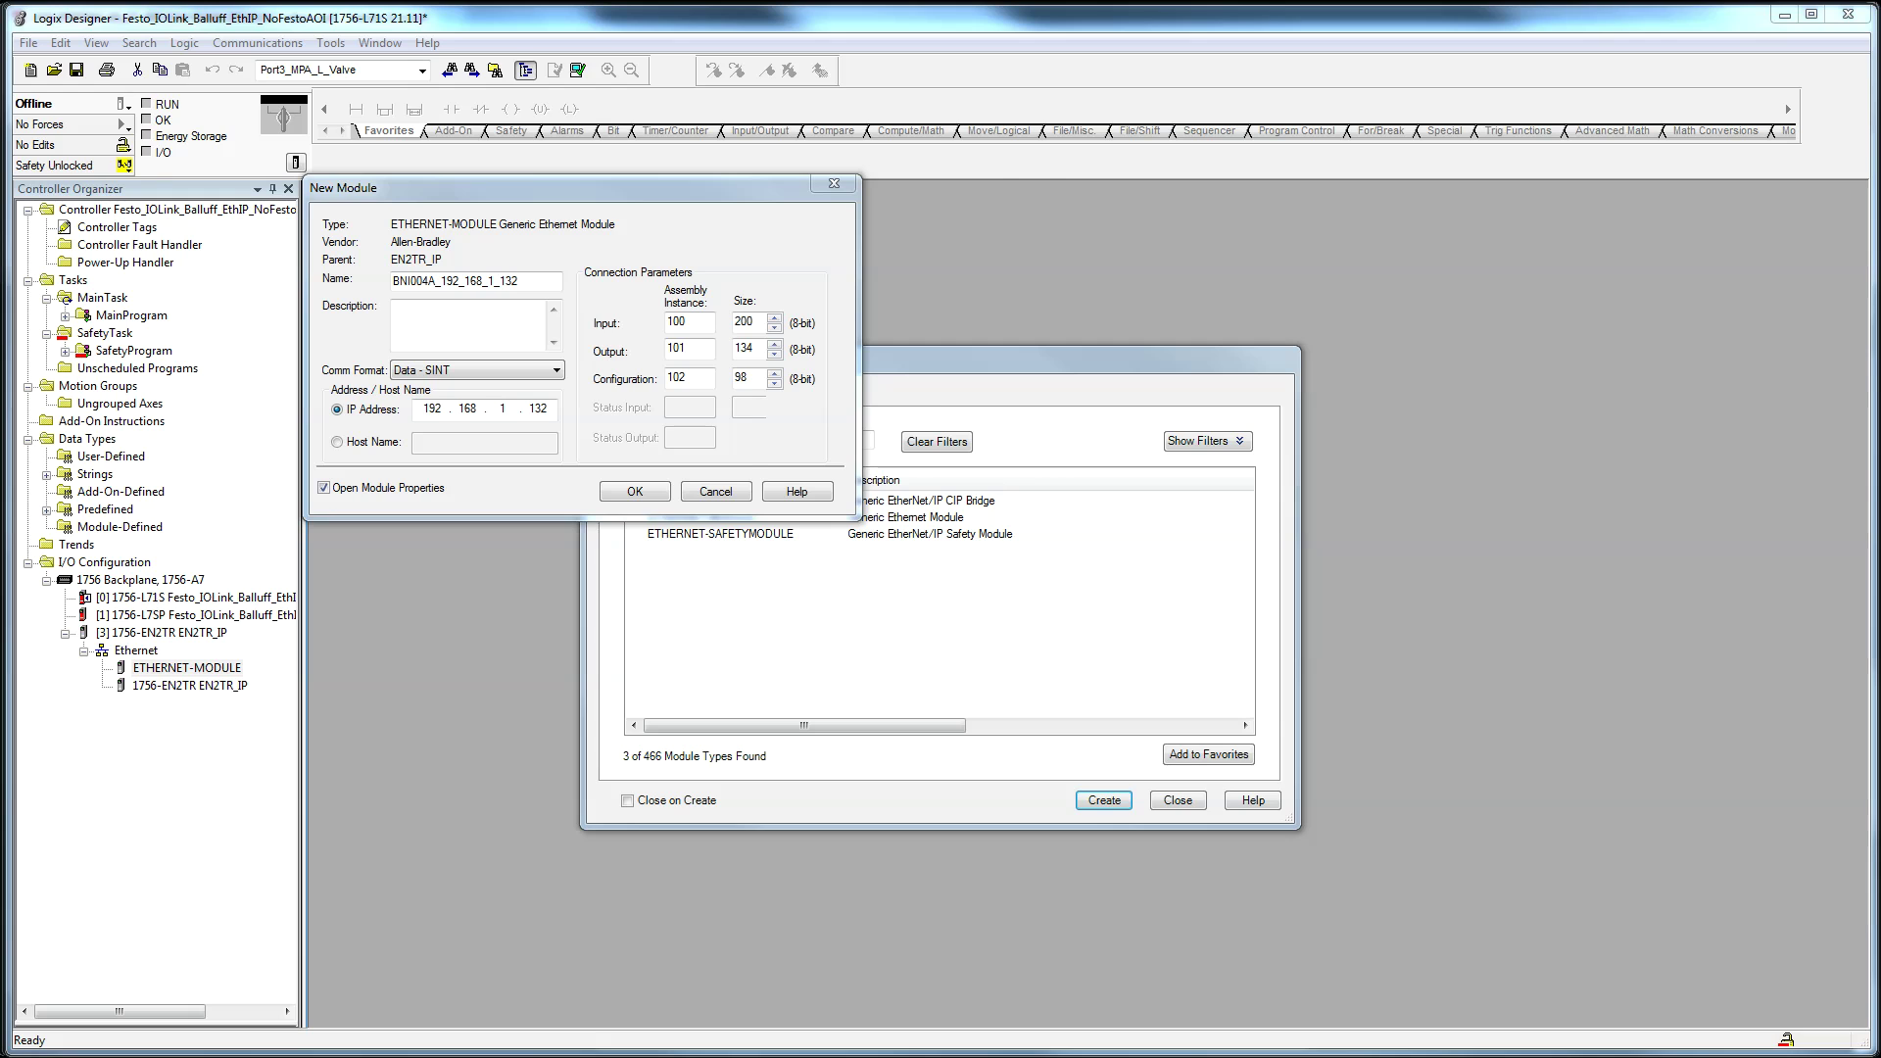
Step: Check the connection parameters against page 6 of the Balluff user guide in Adobe Acrobat, and create the module in Logix Designer
key(alt+Tab)
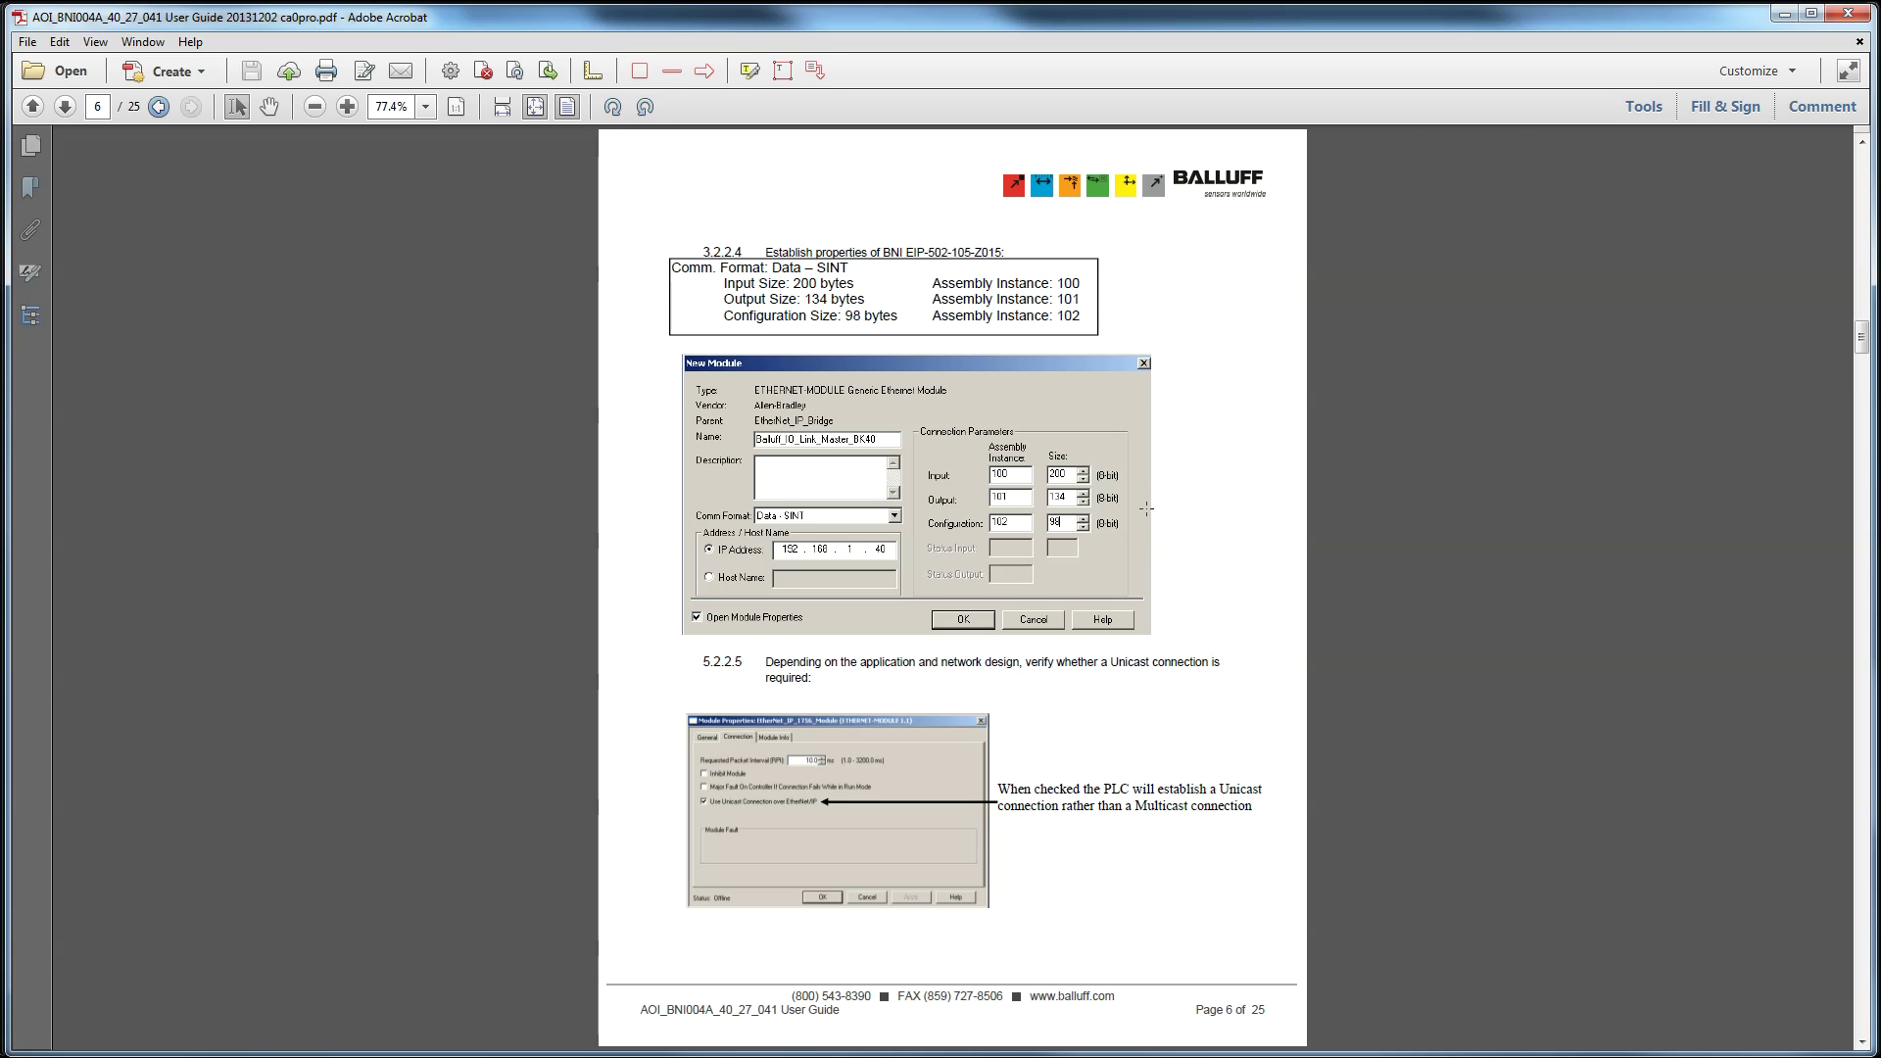
ctrl+scroll(1131, 316, up, 2)
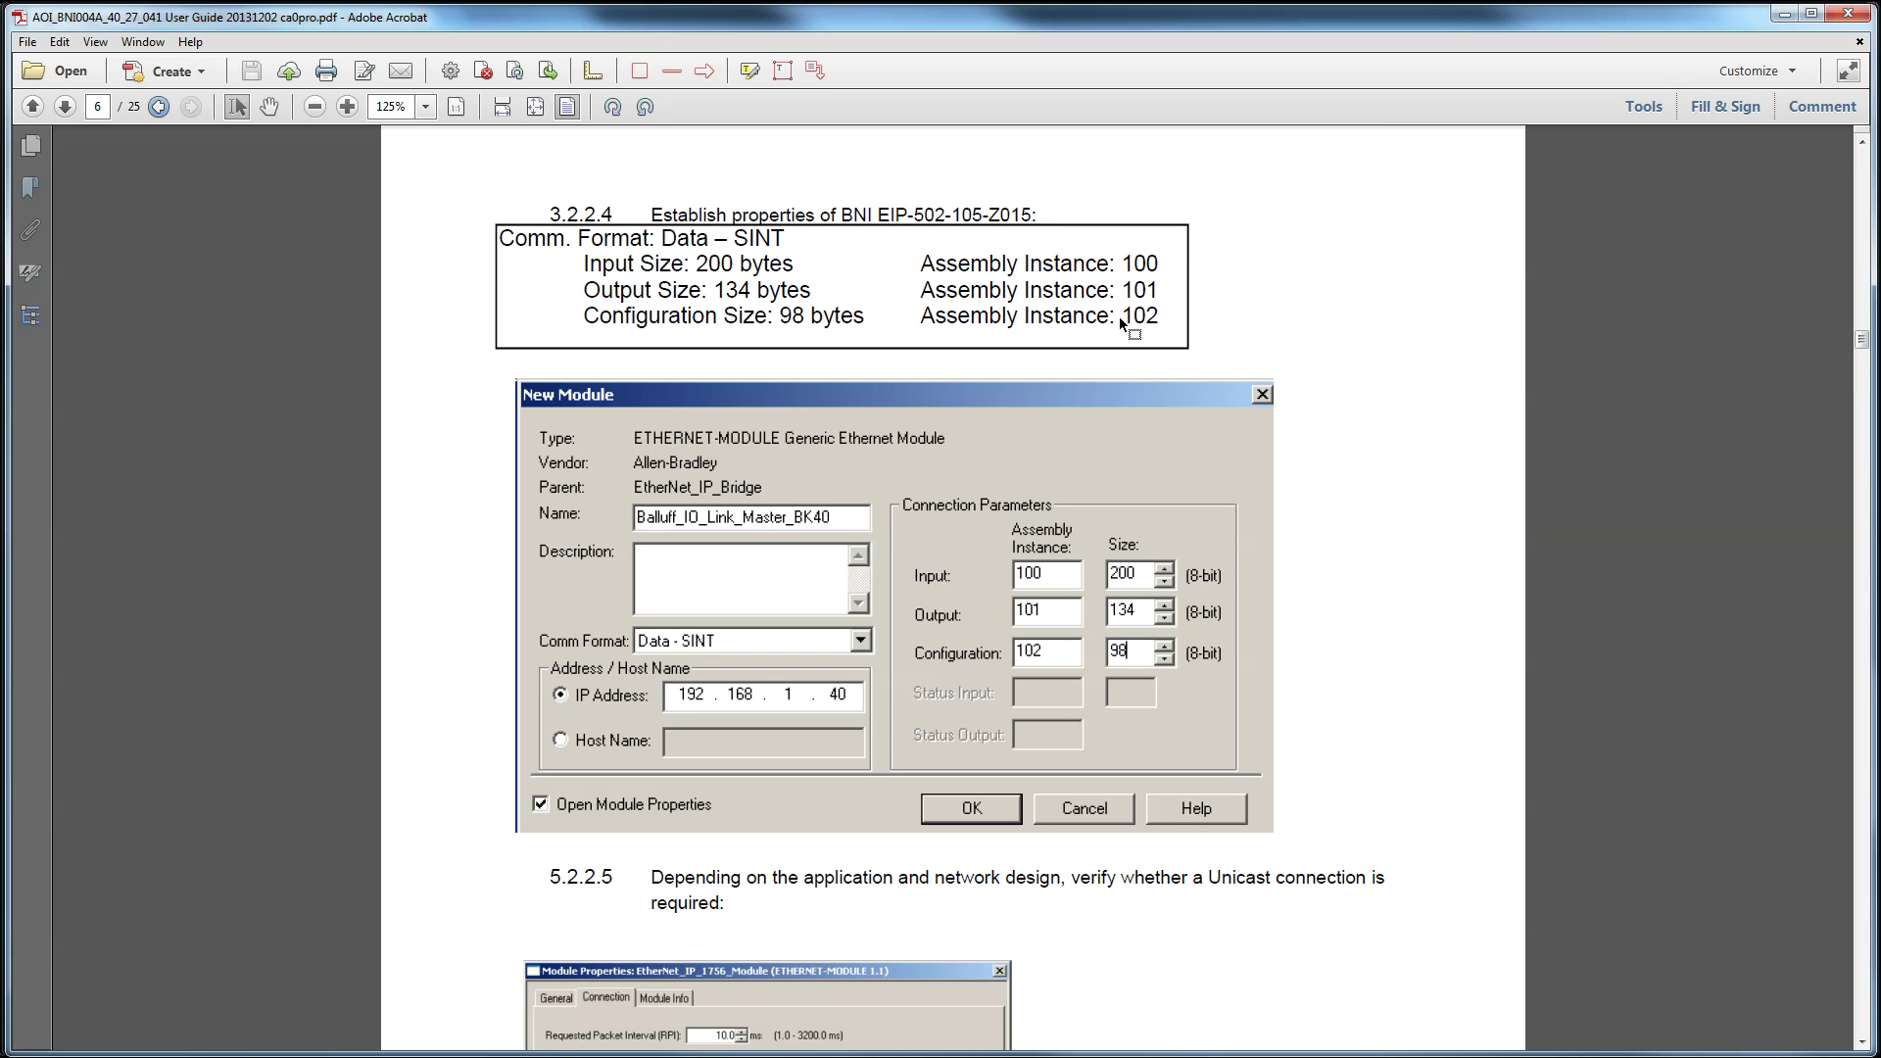
ctrl+scroll(1221, 690, down, 2)
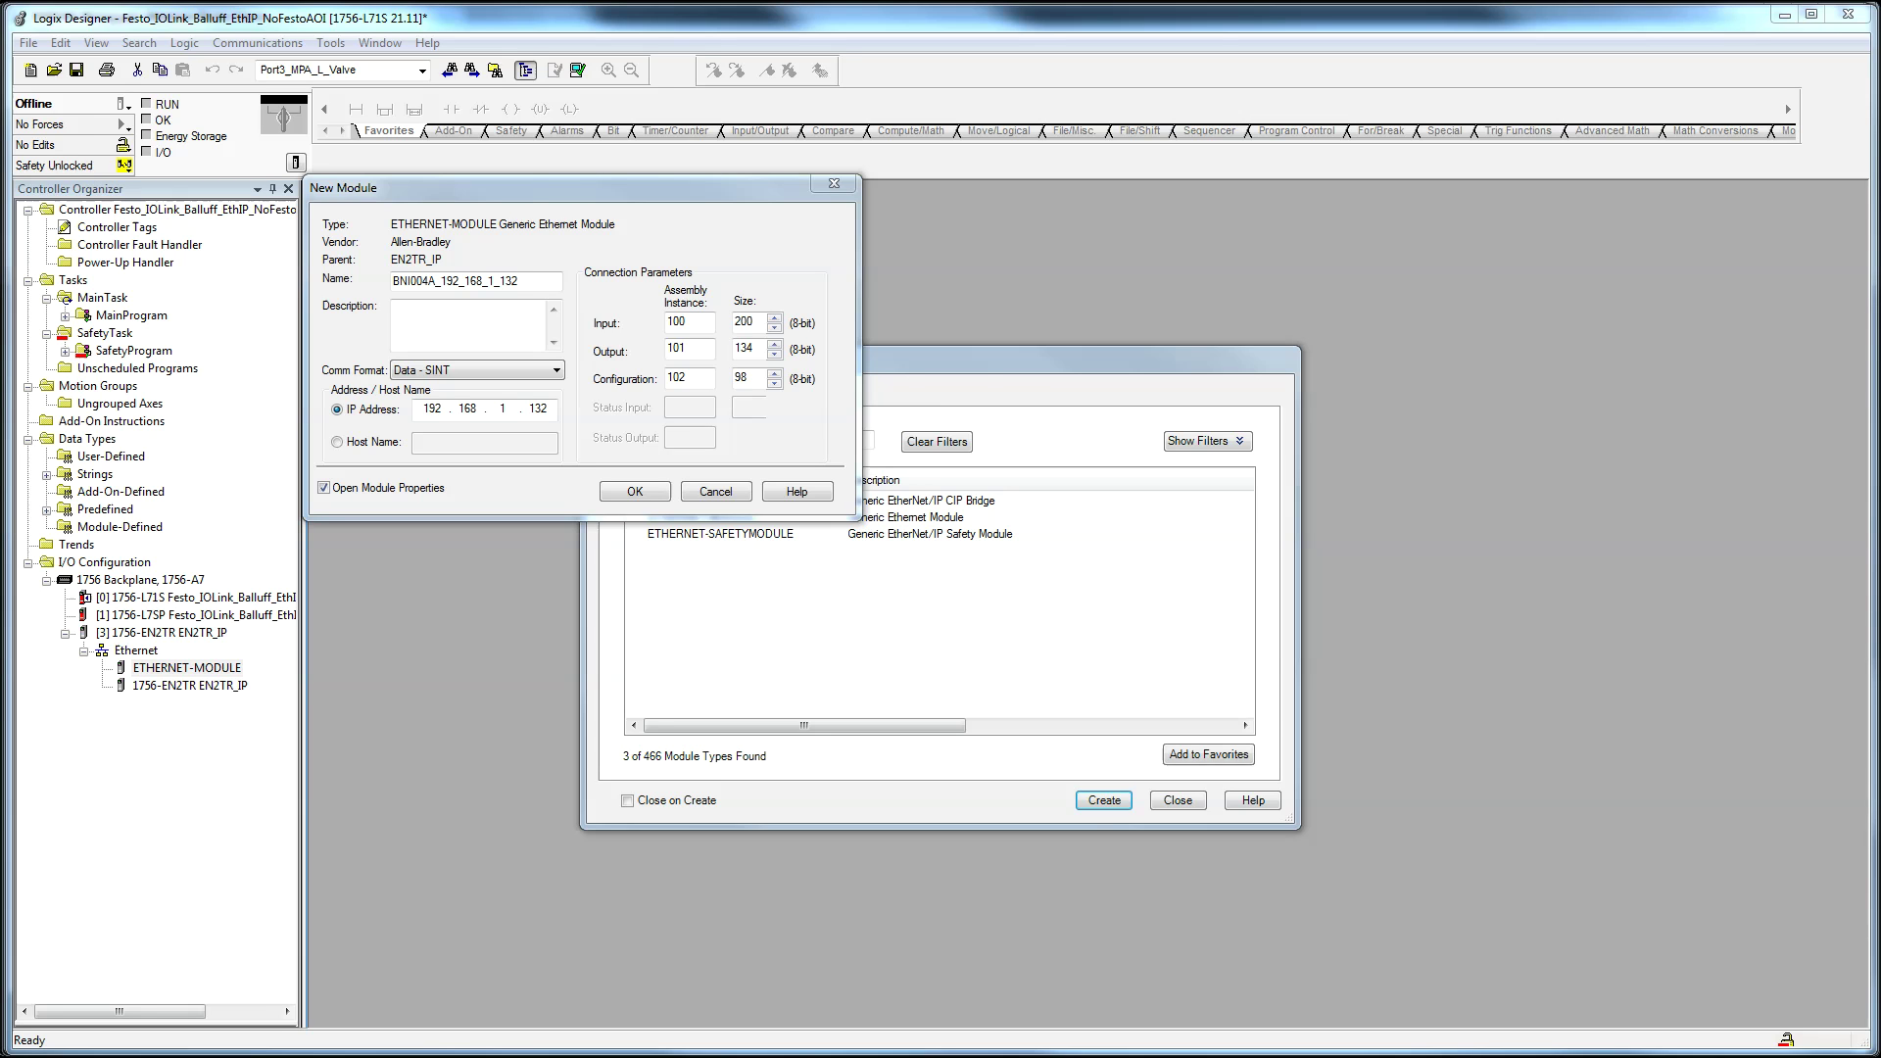
click(635, 494)
click(635, 494)
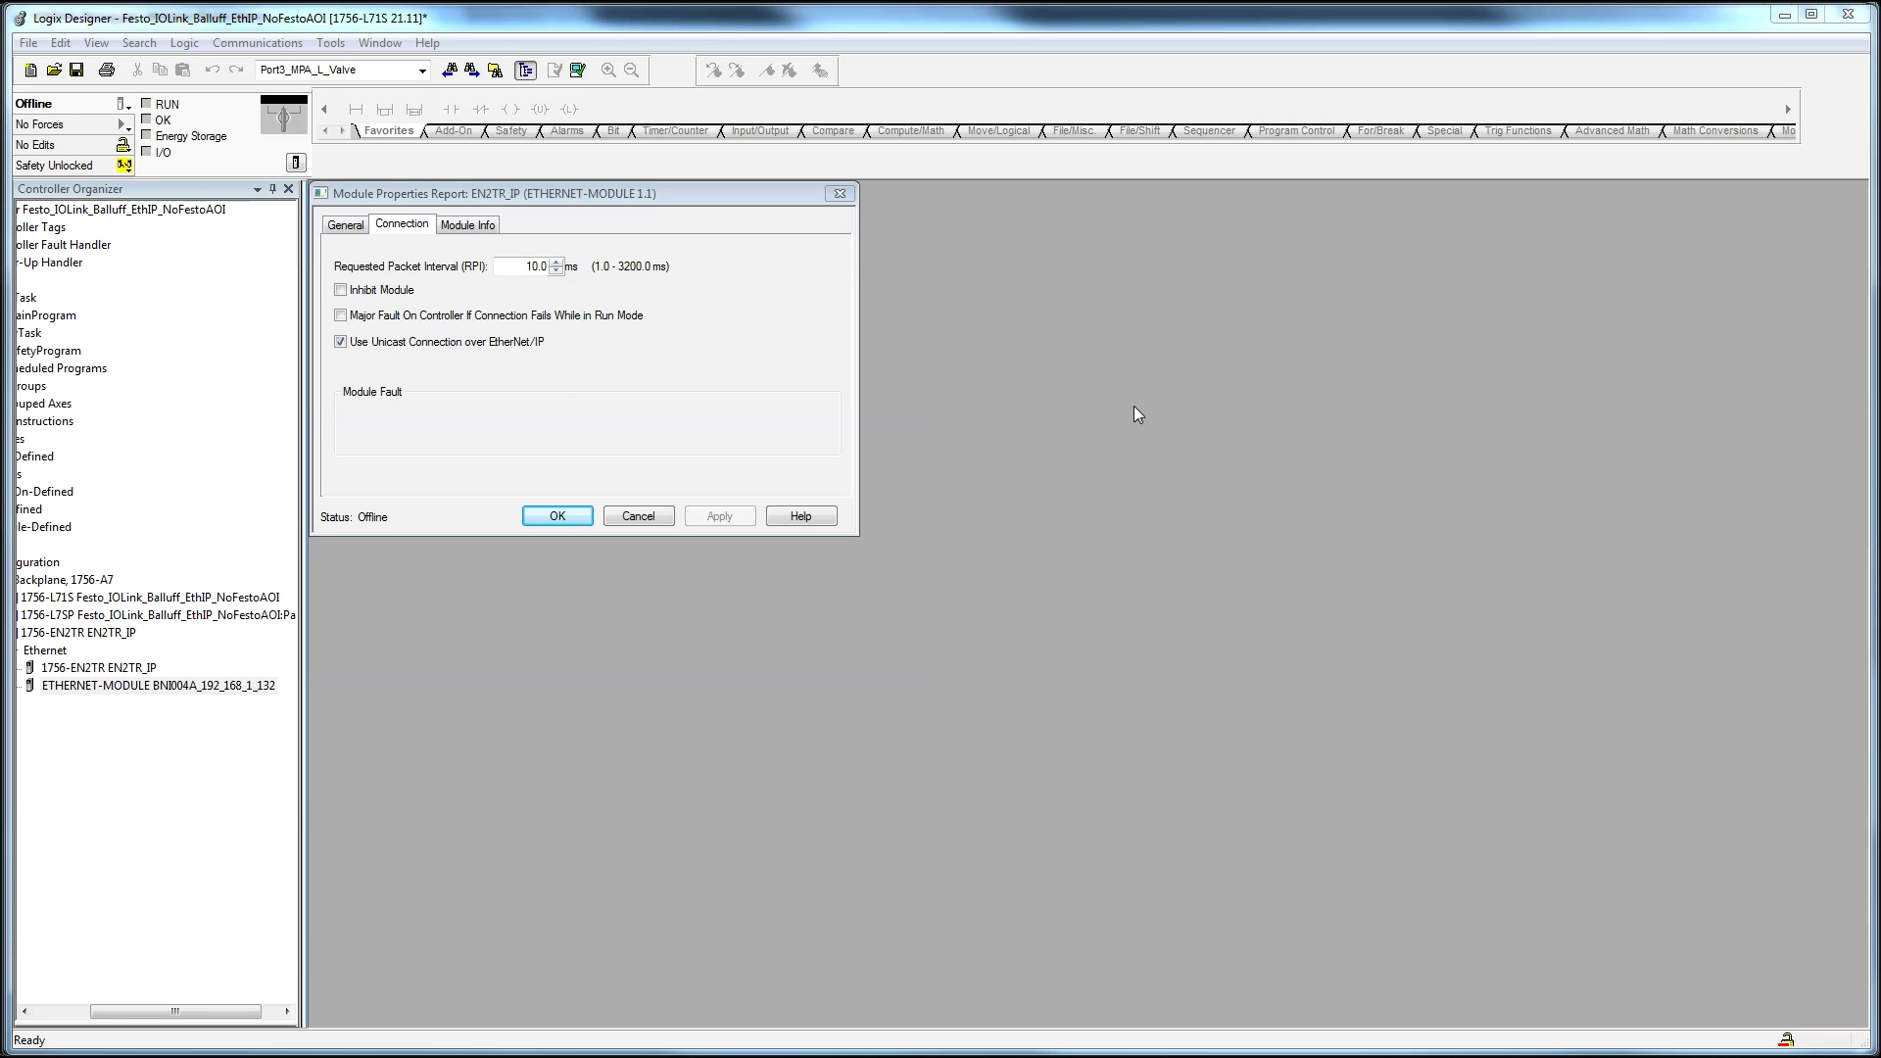
Step: Review the new module's connection settings and module information, accept its properties, and widen the Controller Organizer
drag(539, 266, 518, 266)
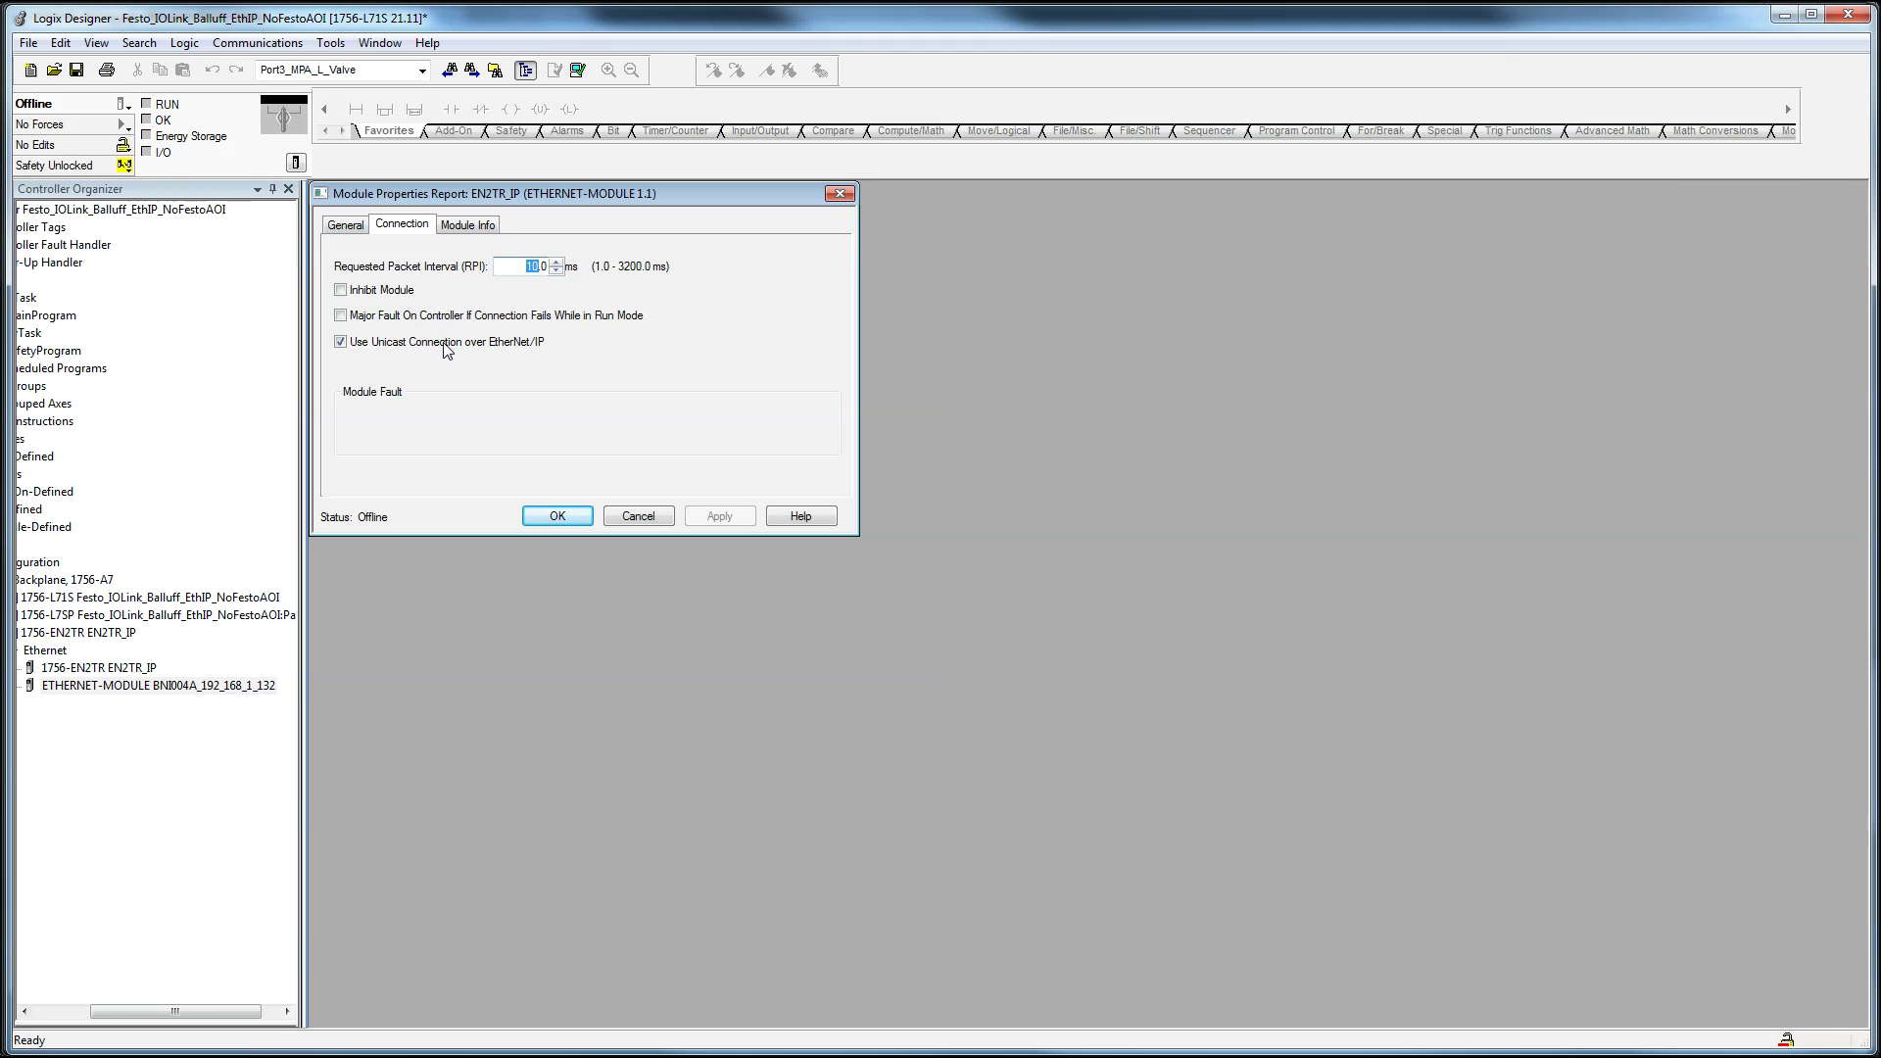
click(460, 230)
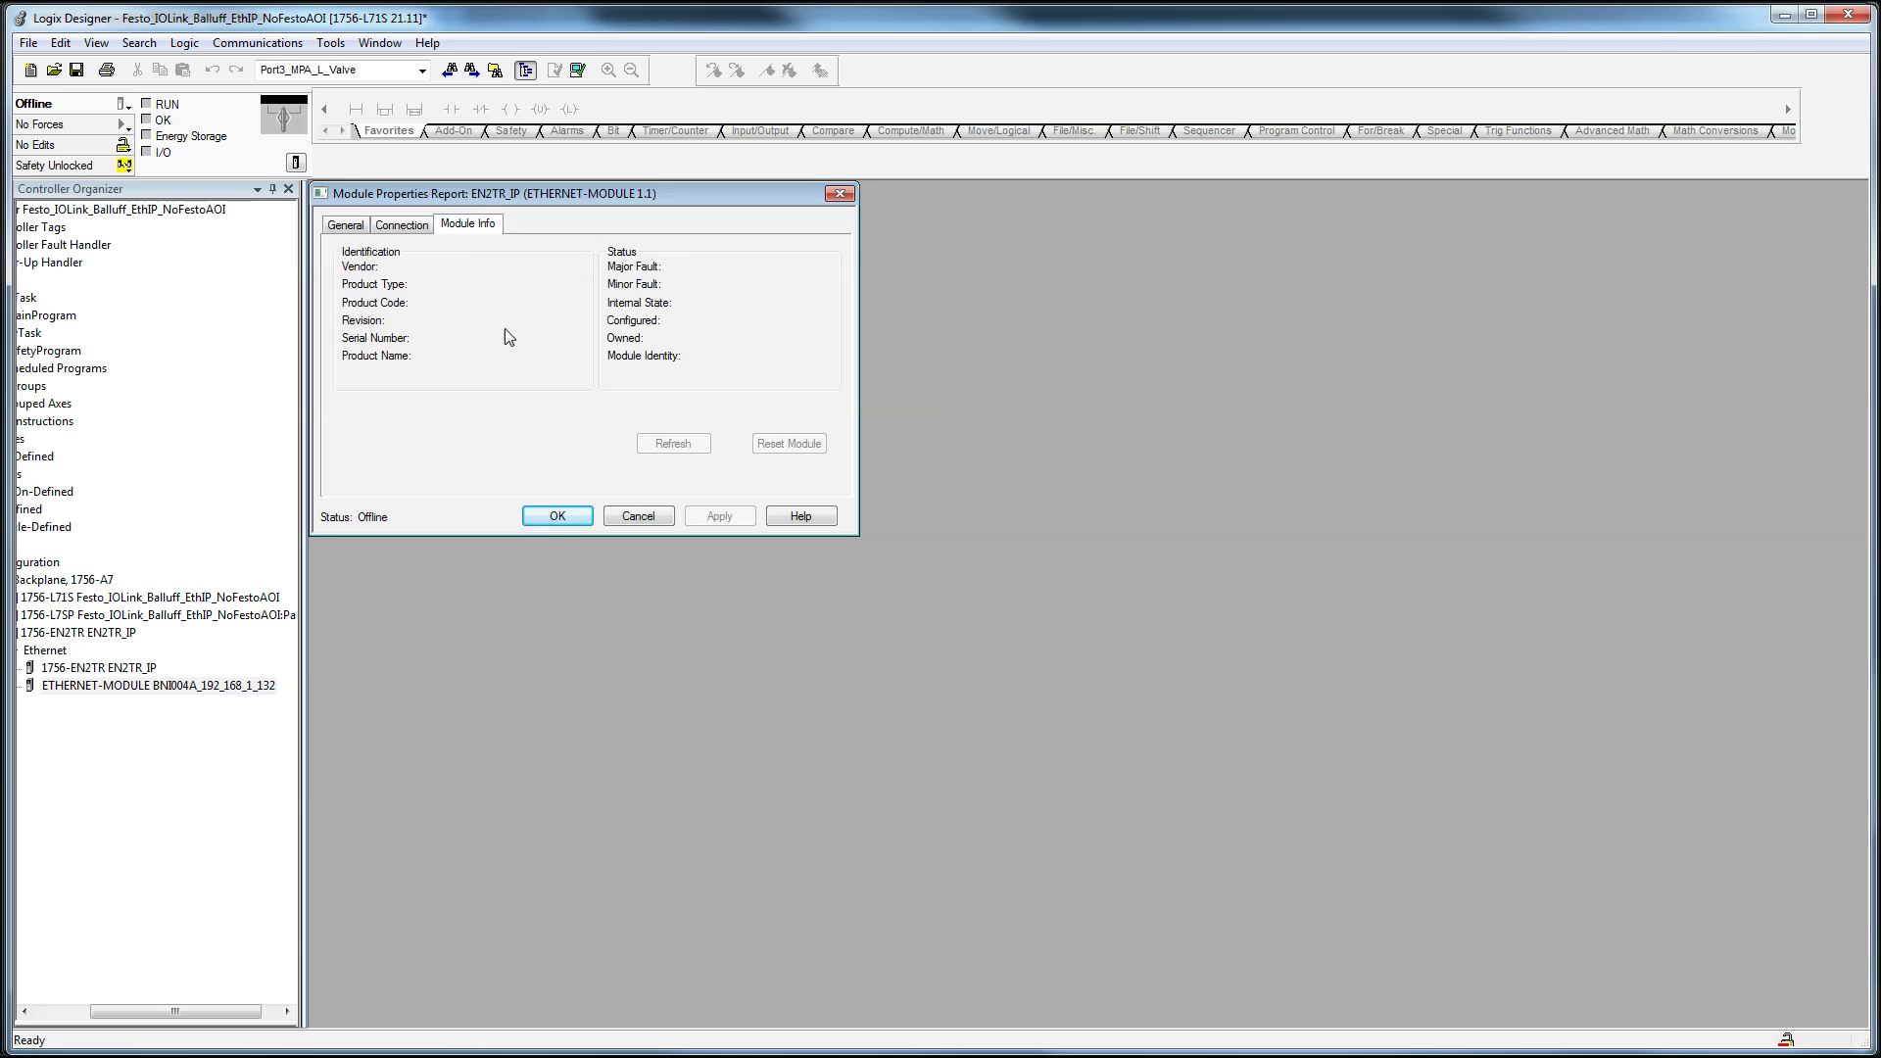
click(532, 521)
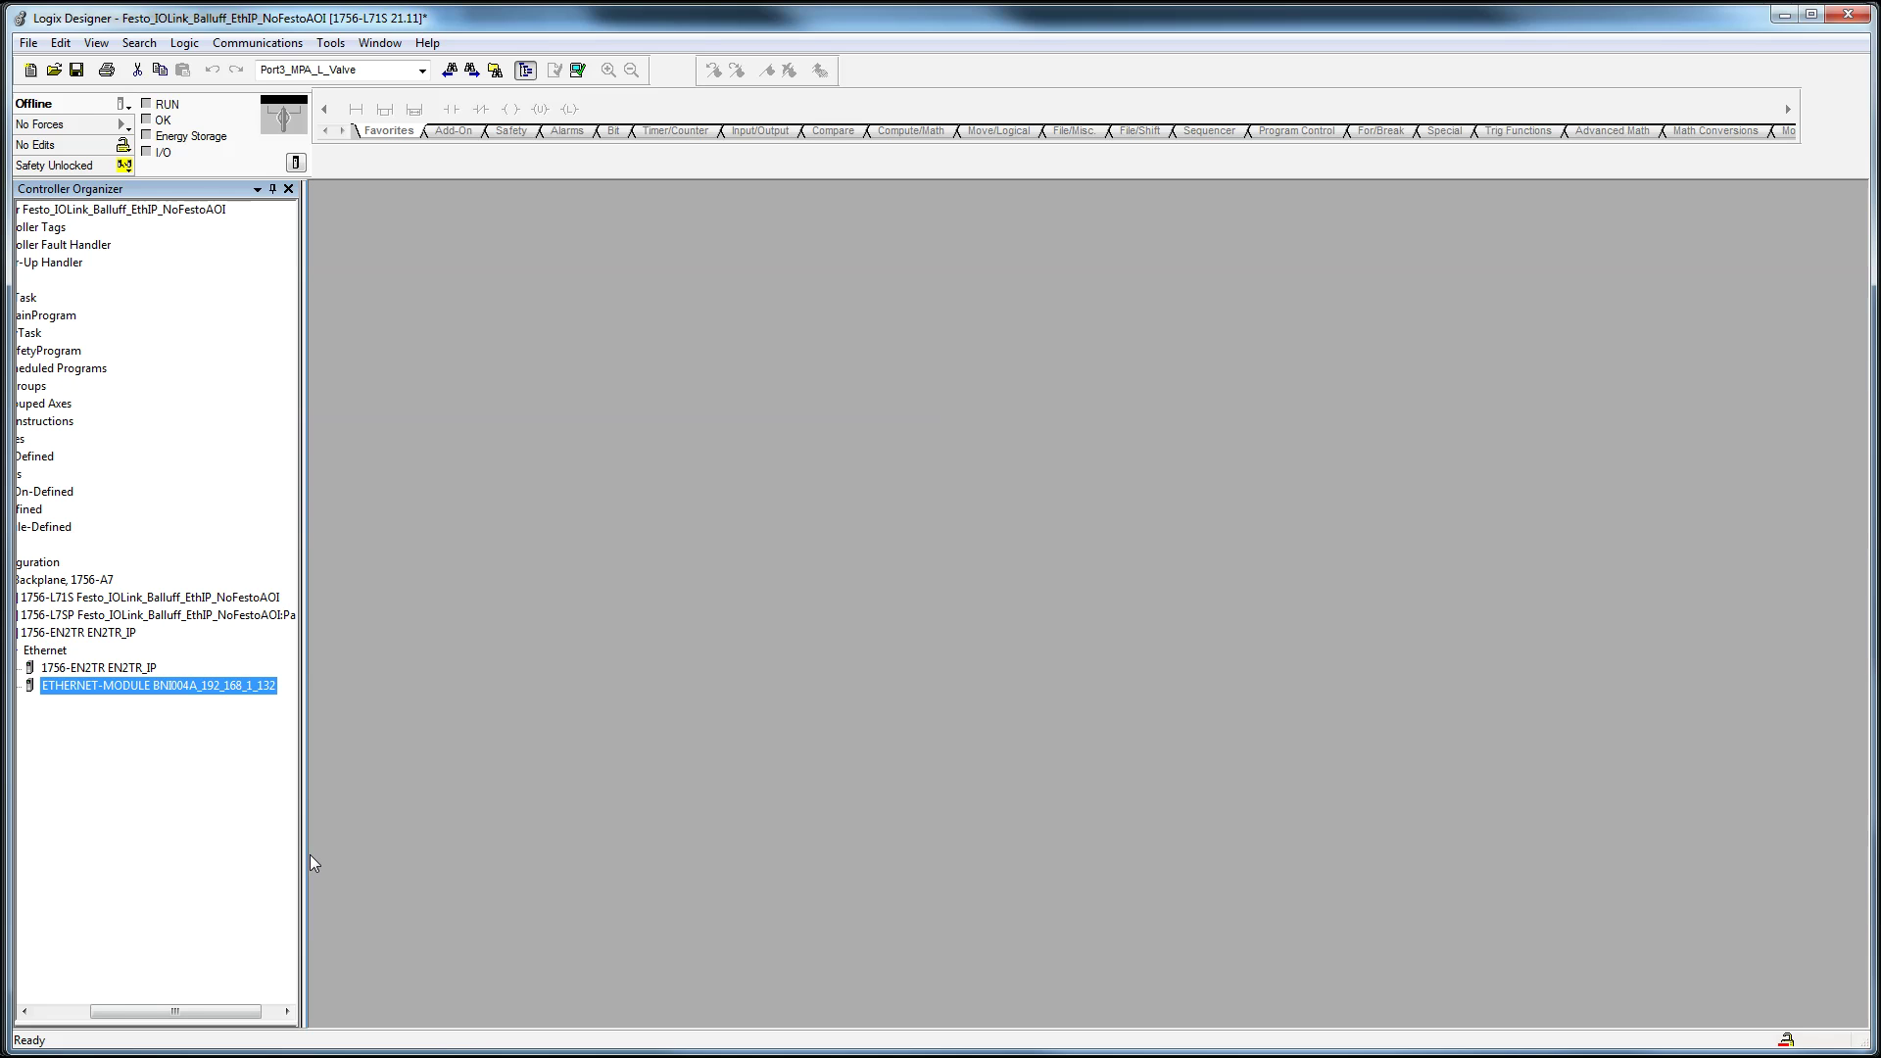
drag(303, 853, 448, 859)
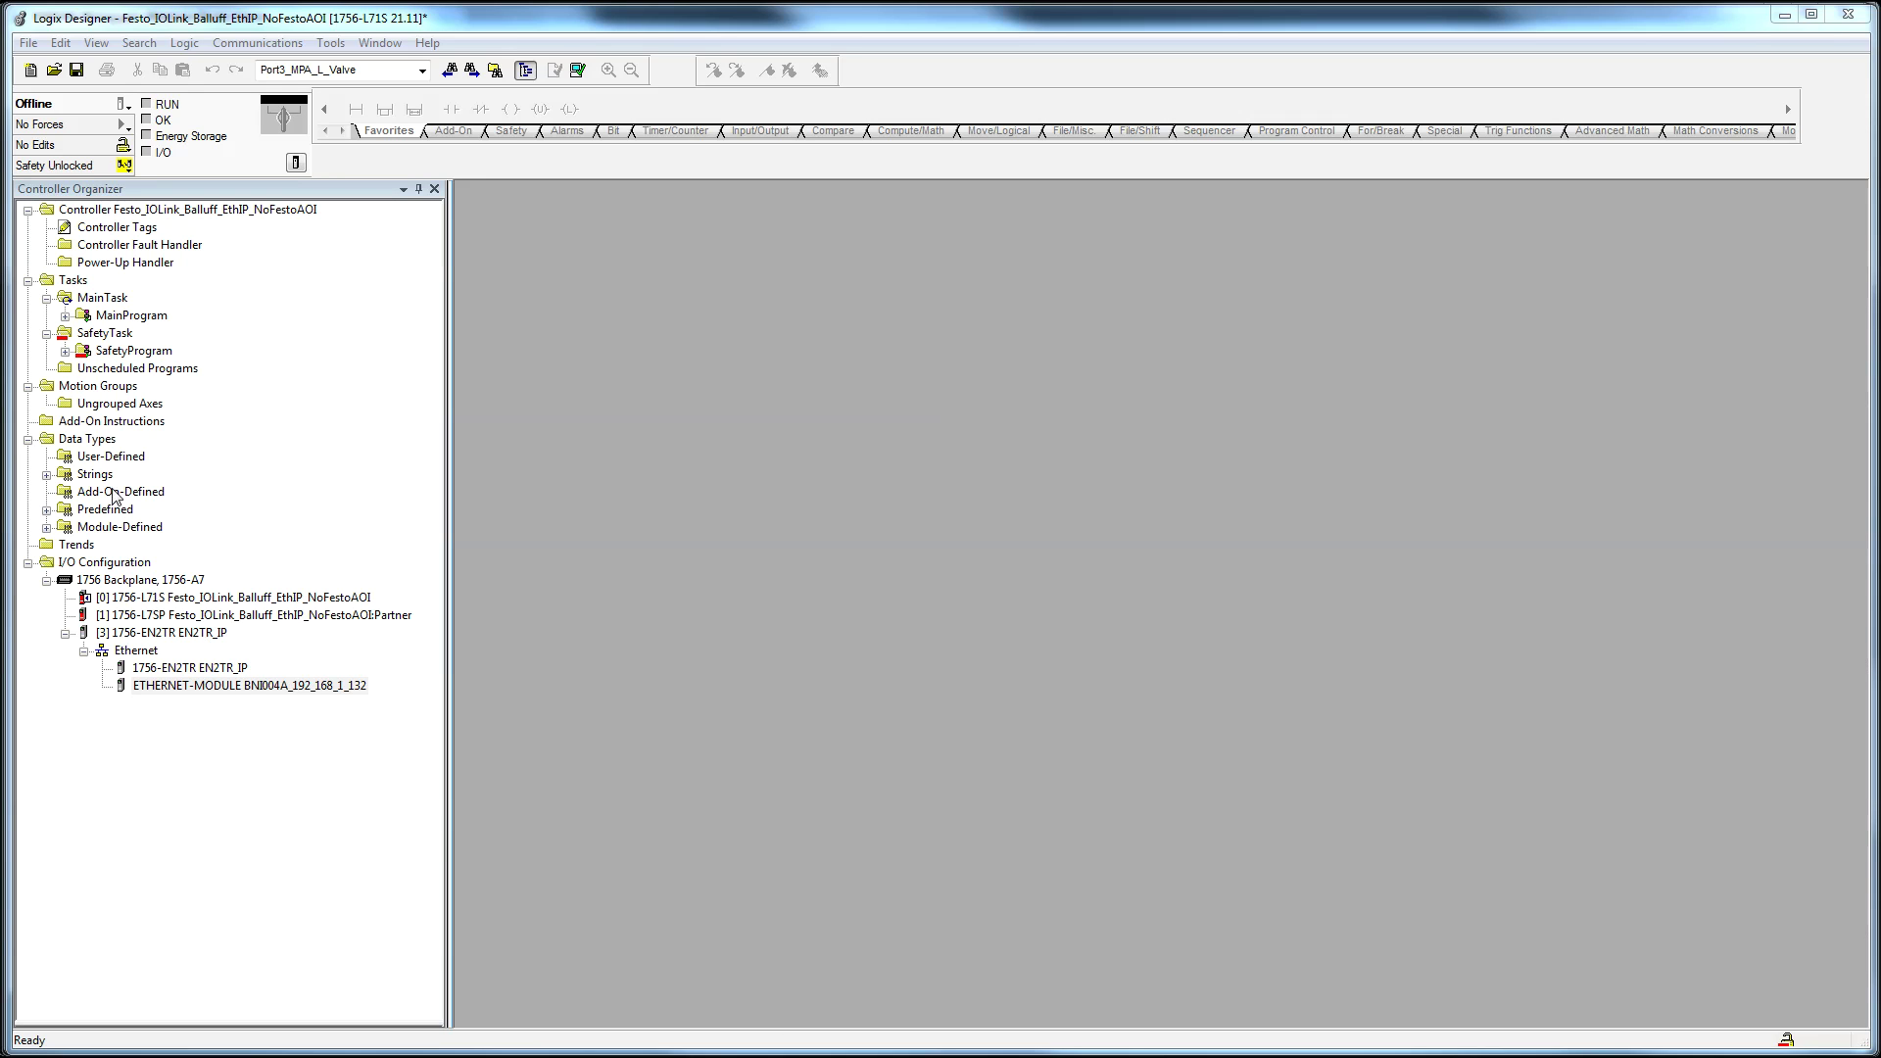
Step: Import the Add-On Instruction AOI_BNI004A_40_27_041.L5X into the project with the Create operation
click(106, 422)
right_click(101, 431)
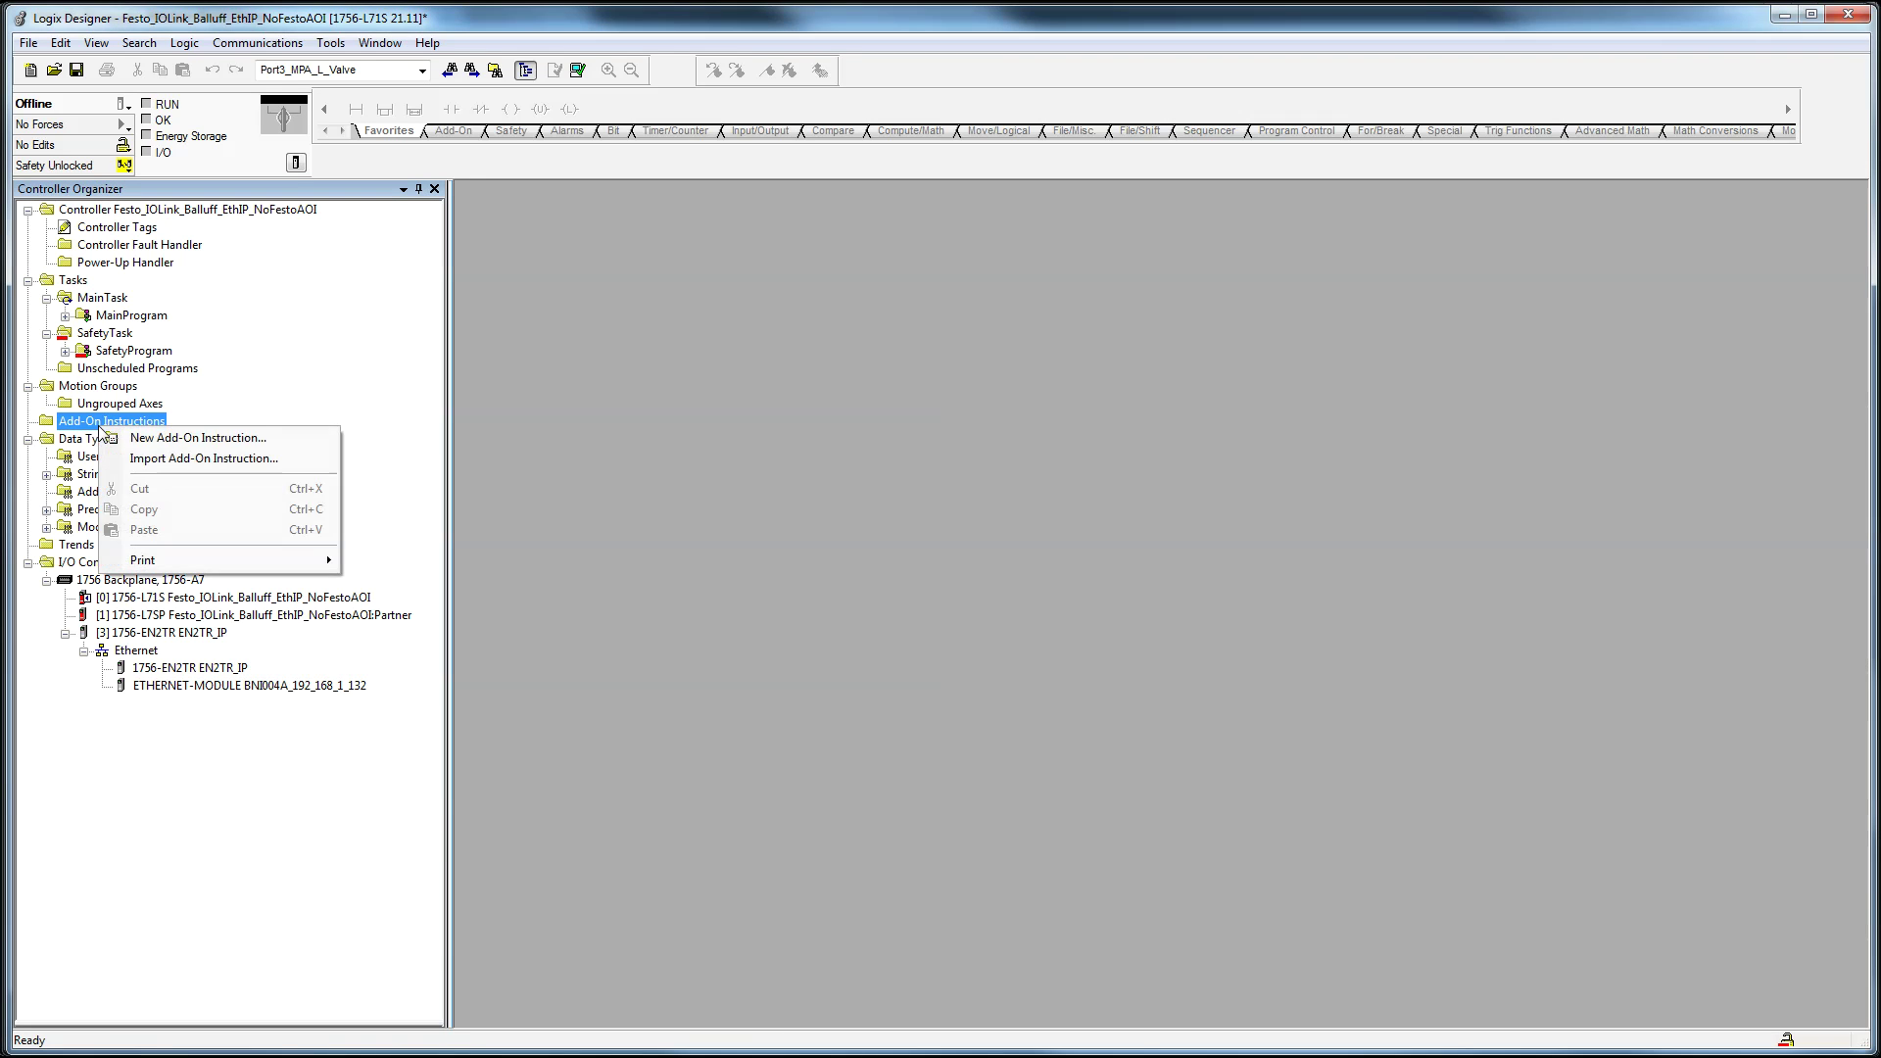
click(177, 459)
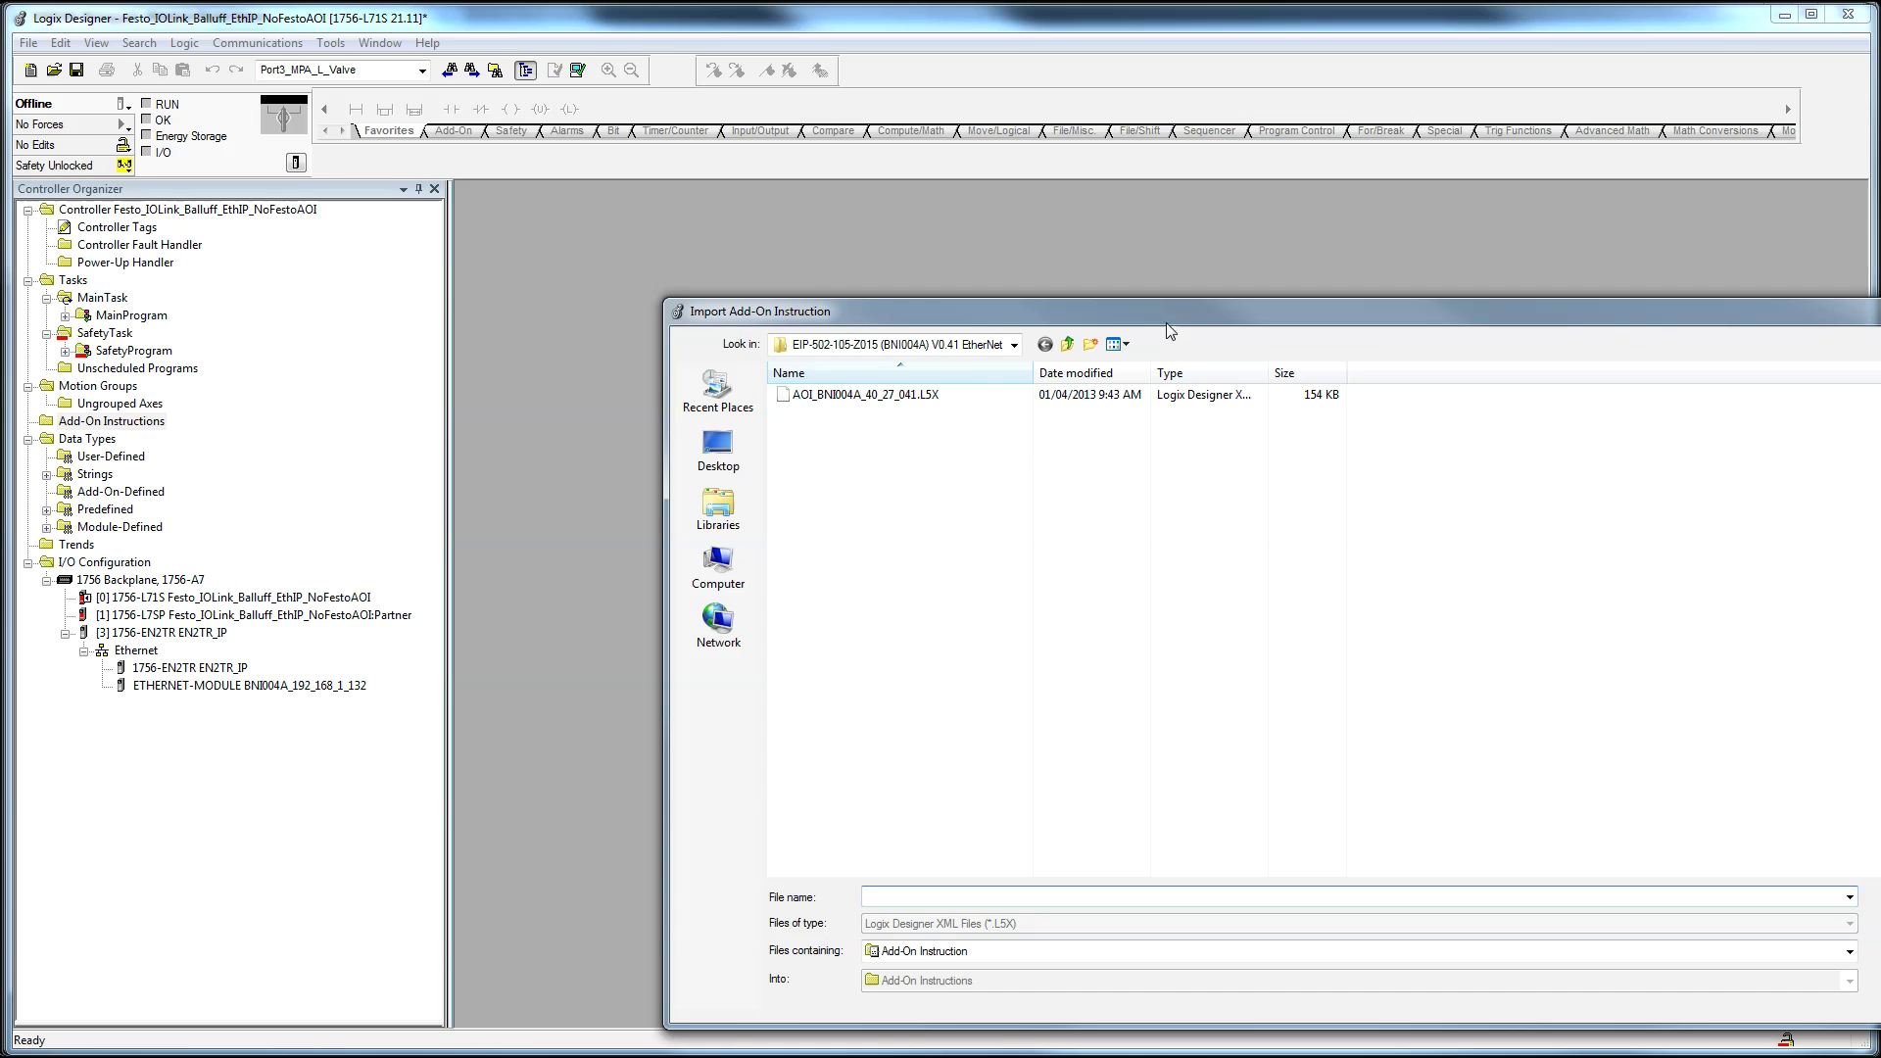
drag(1166, 321, 848, 247)
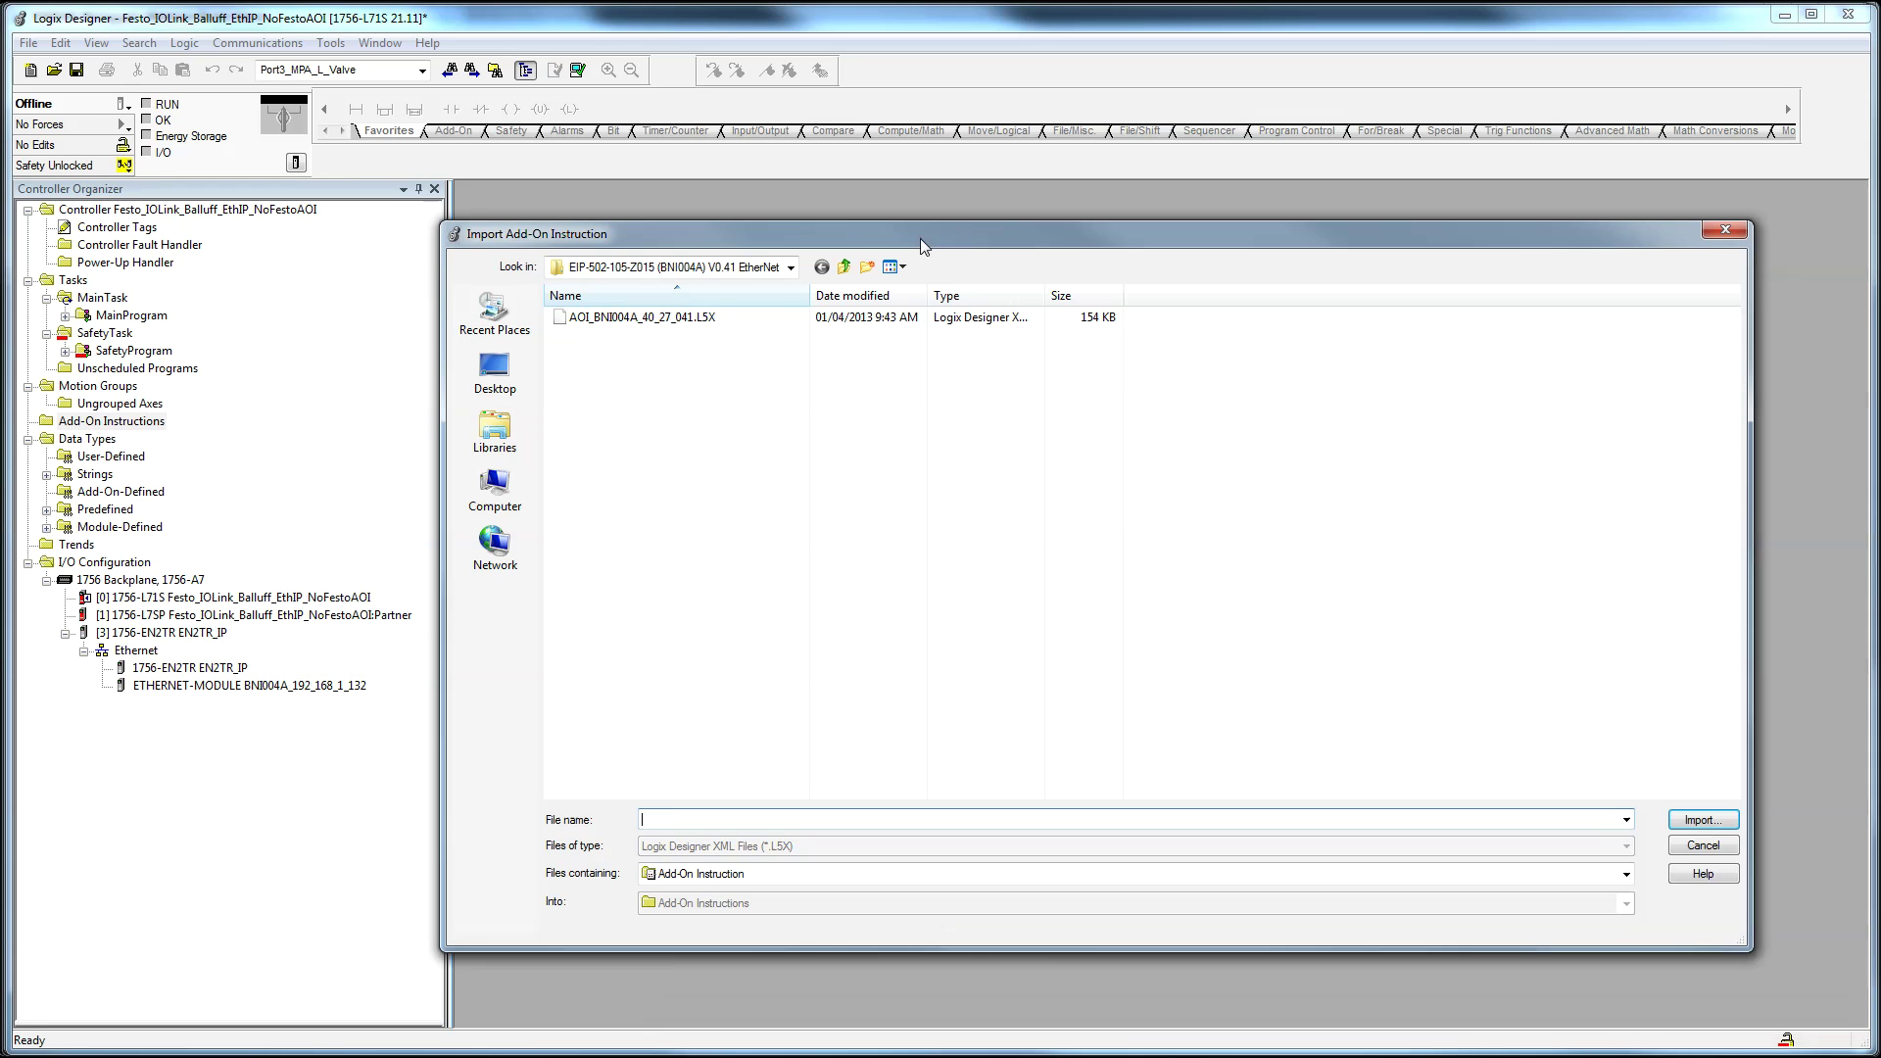
click(530, 322)
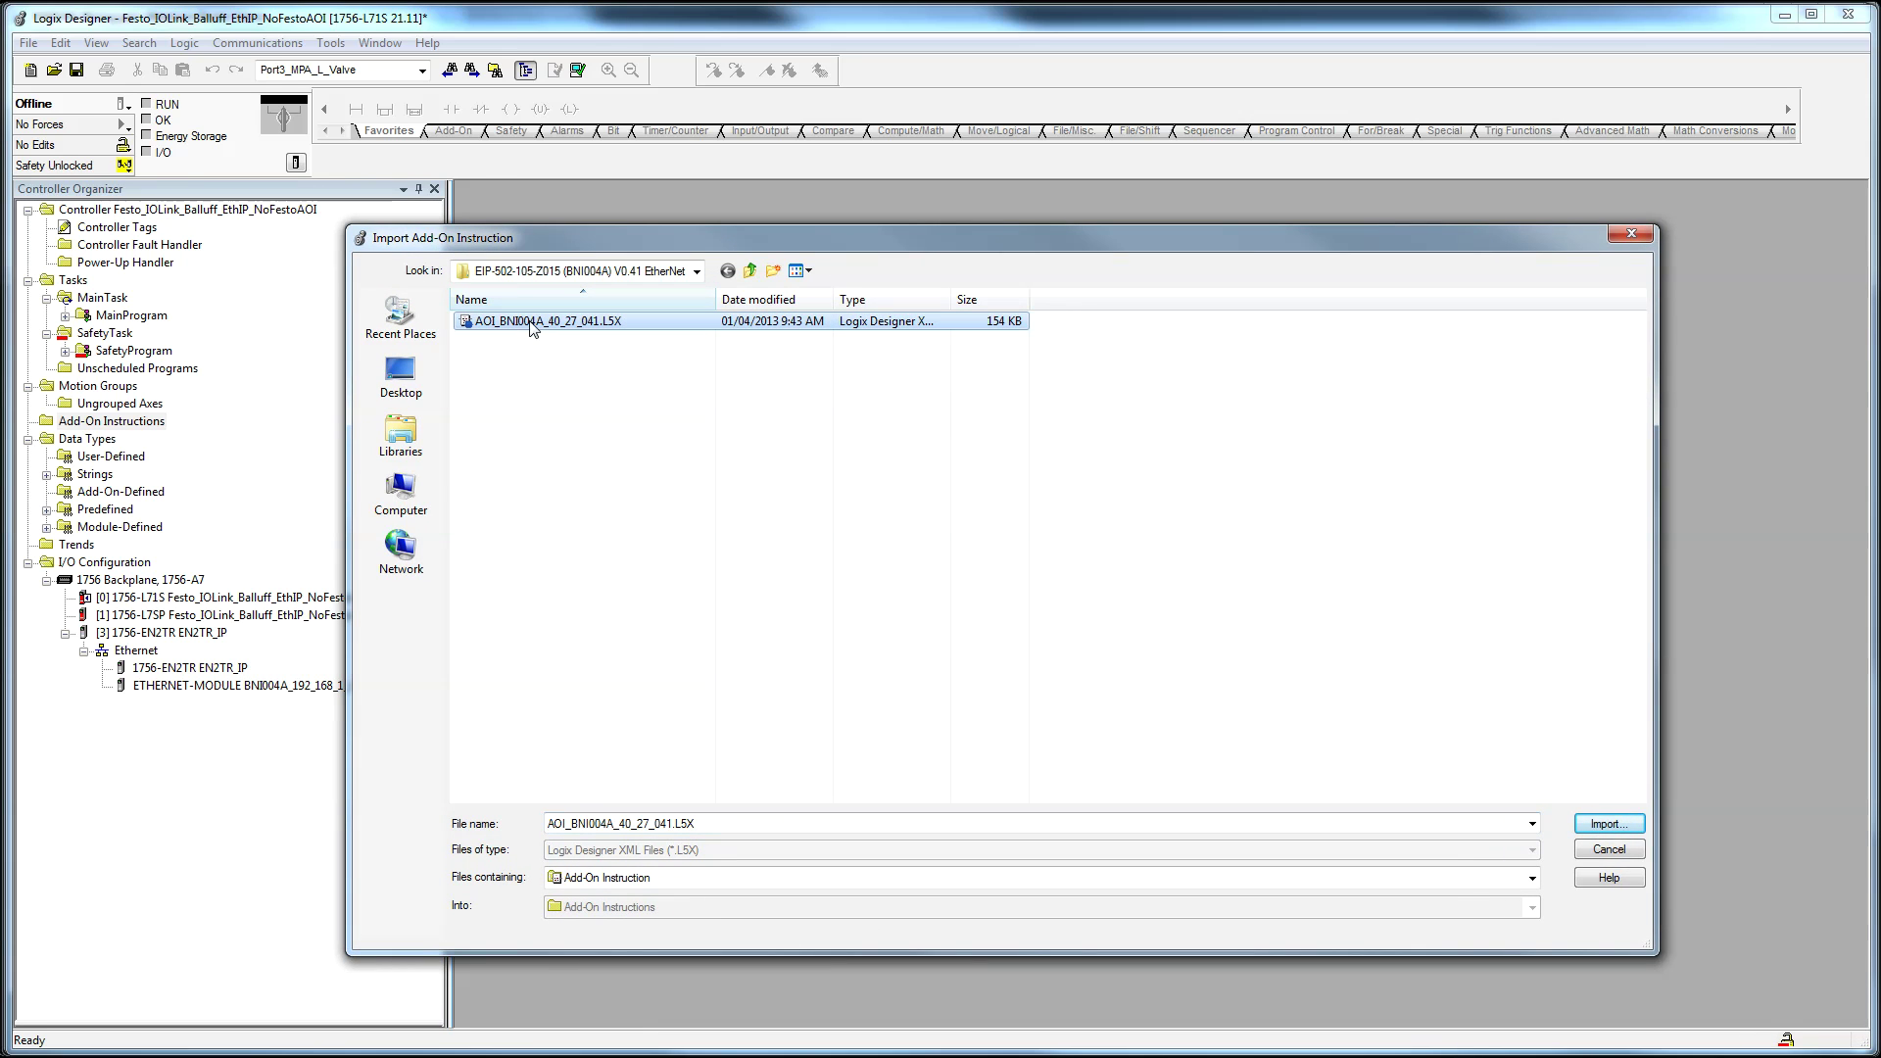
click(1608, 826)
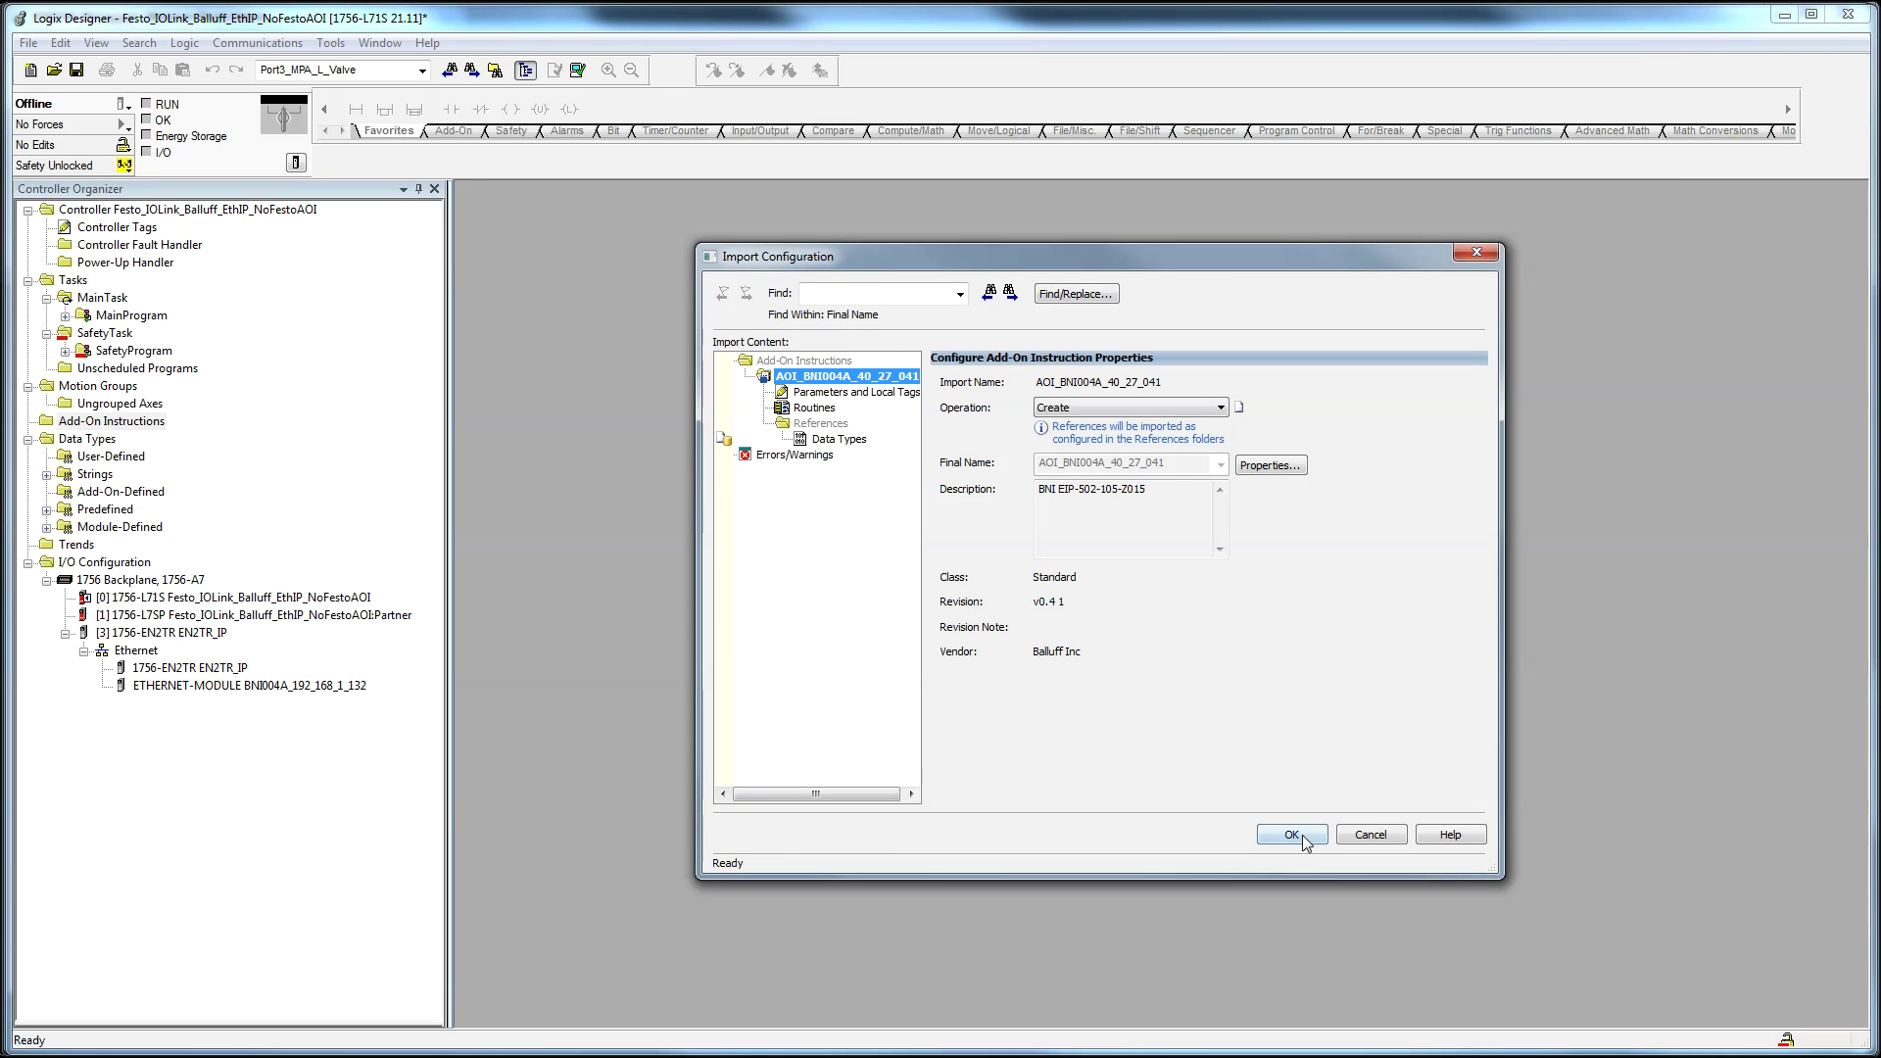
click(1291, 834)
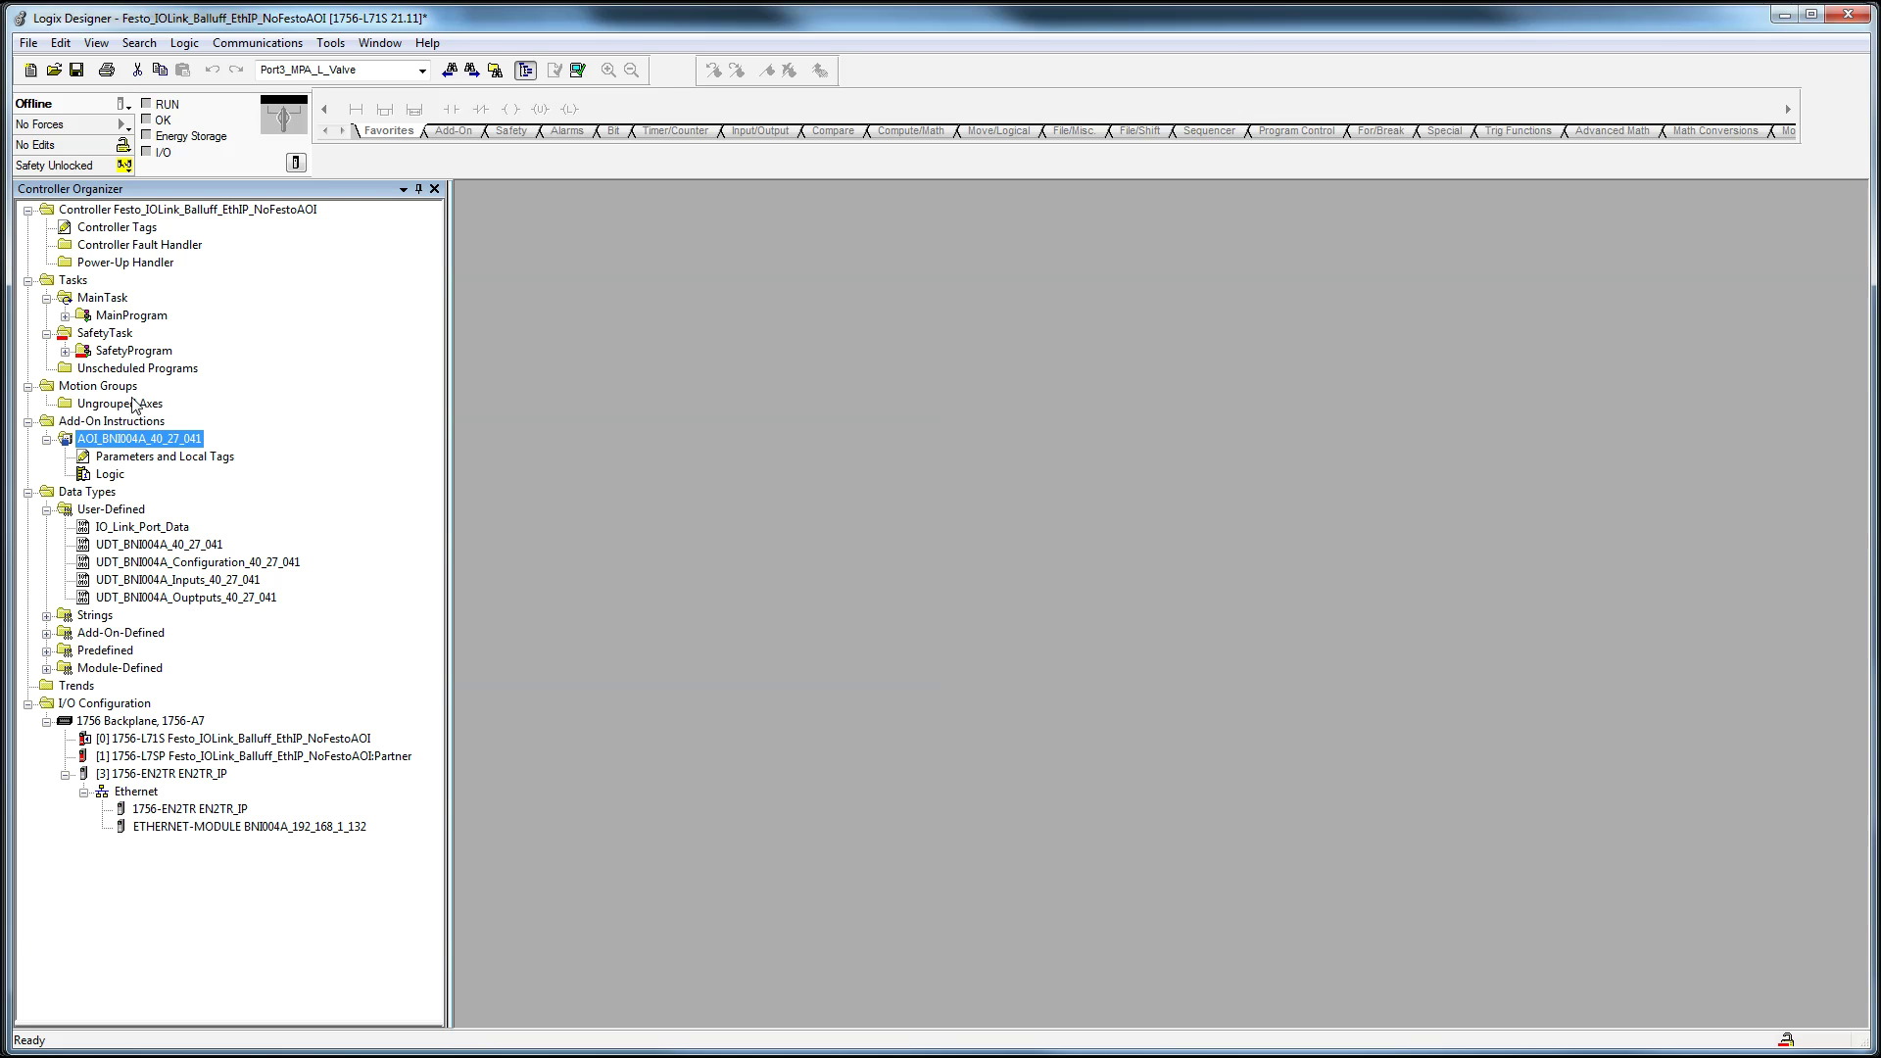
Step: Create the ladder routine Z200_Balluff_BNI004A_192_168_1_13_Config in MainProgram and open it
click(64, 315)
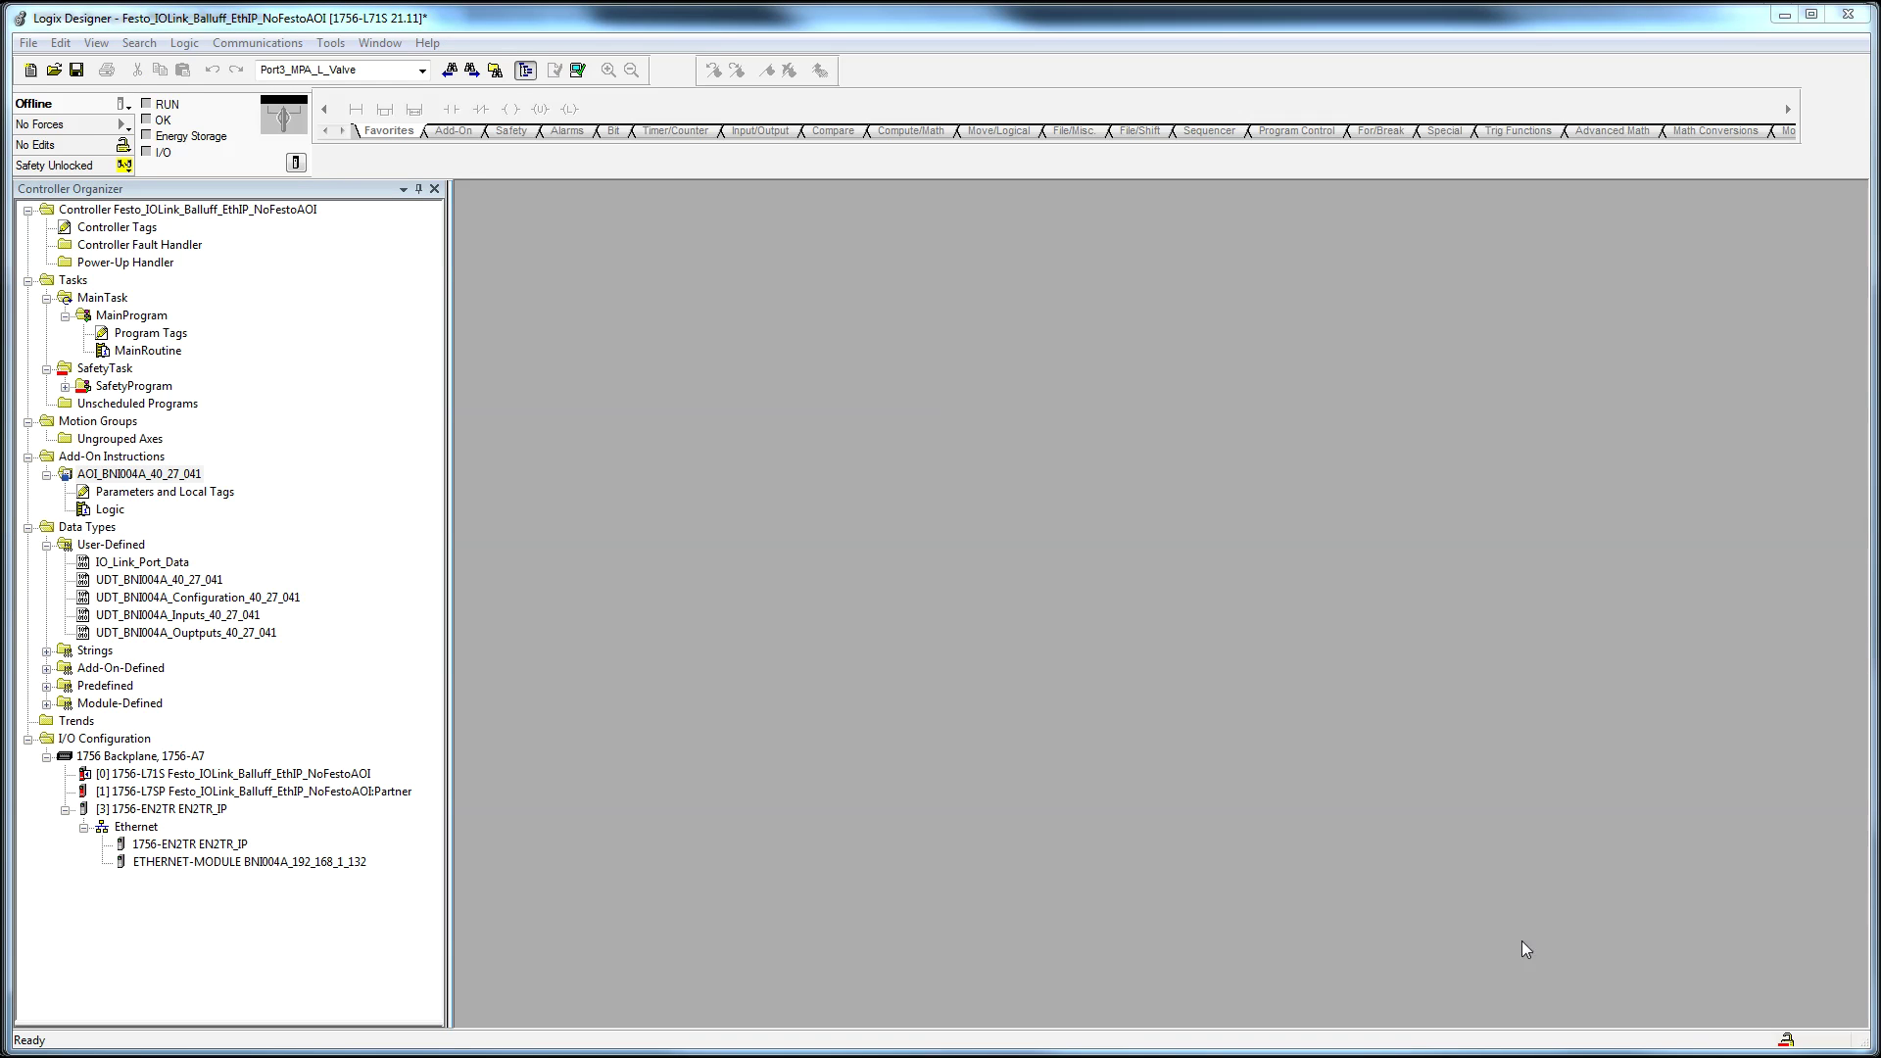
click(128, 316)
right_click(153, 315)
click(177, 329)
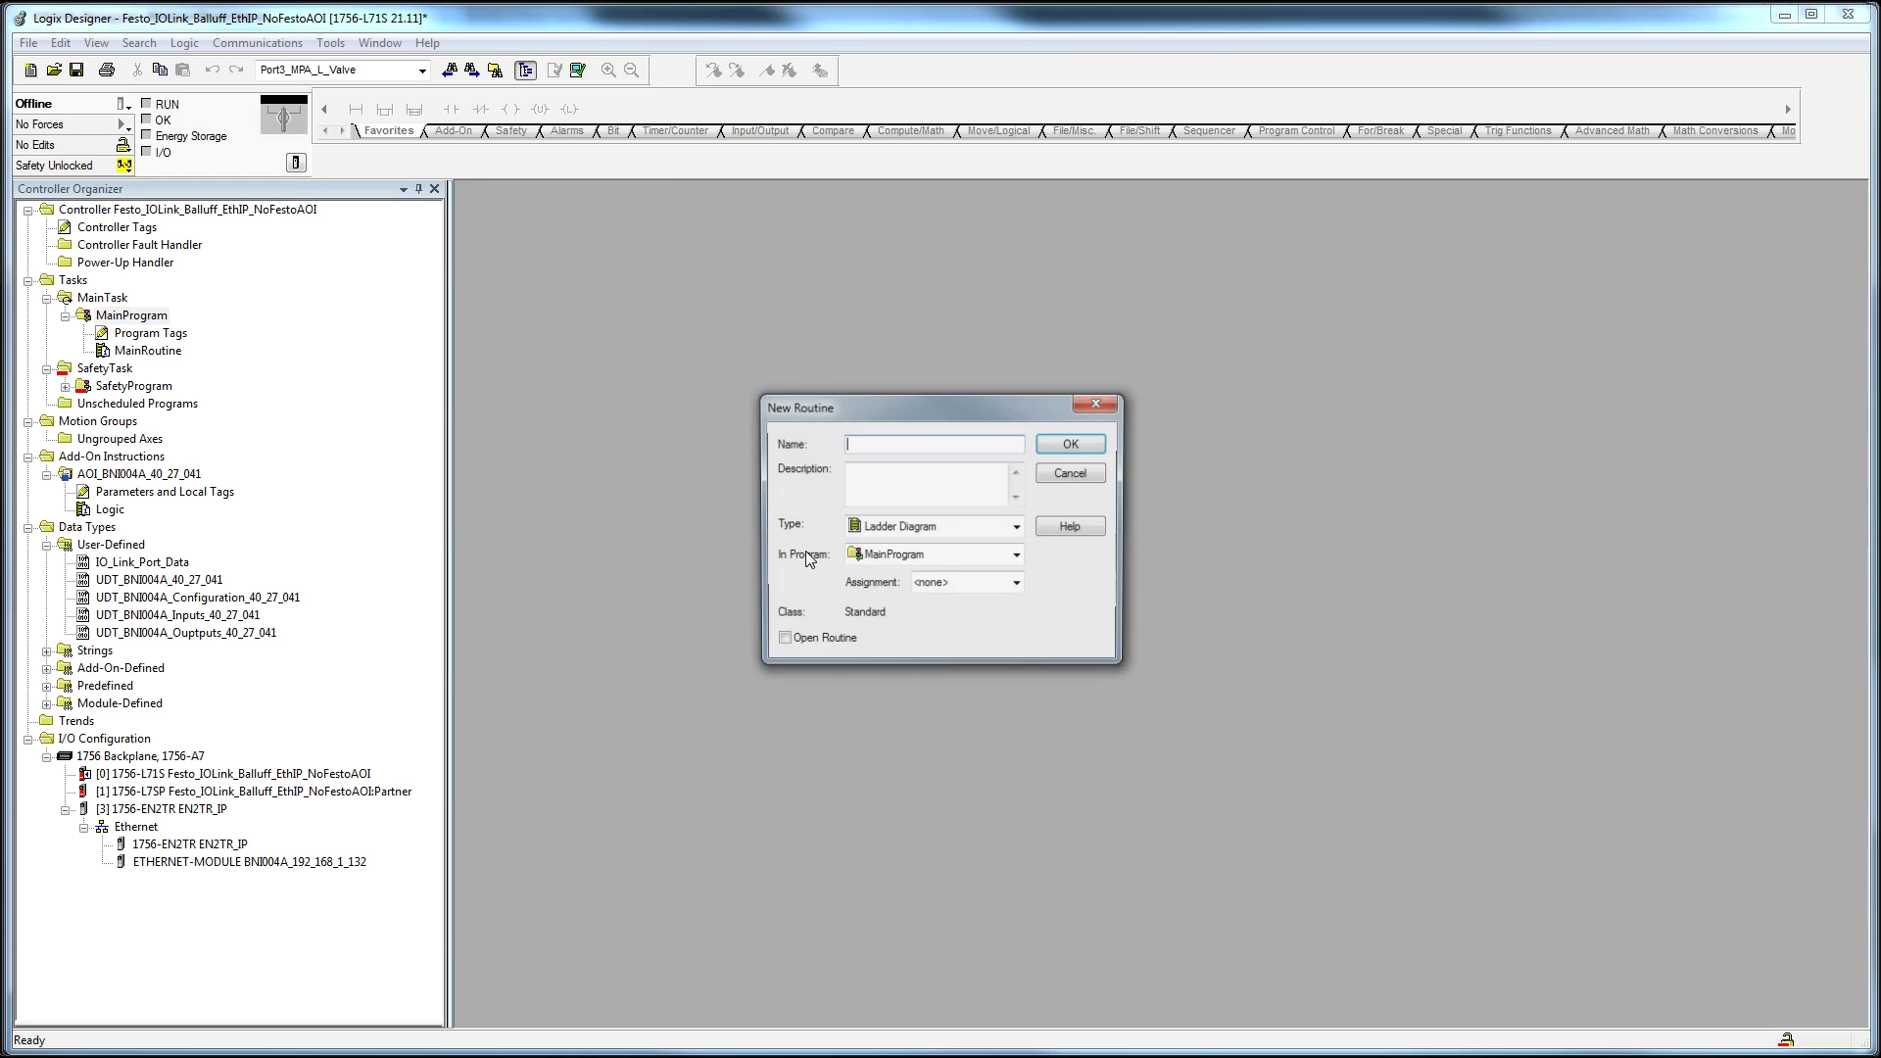
key(ctrl+v)
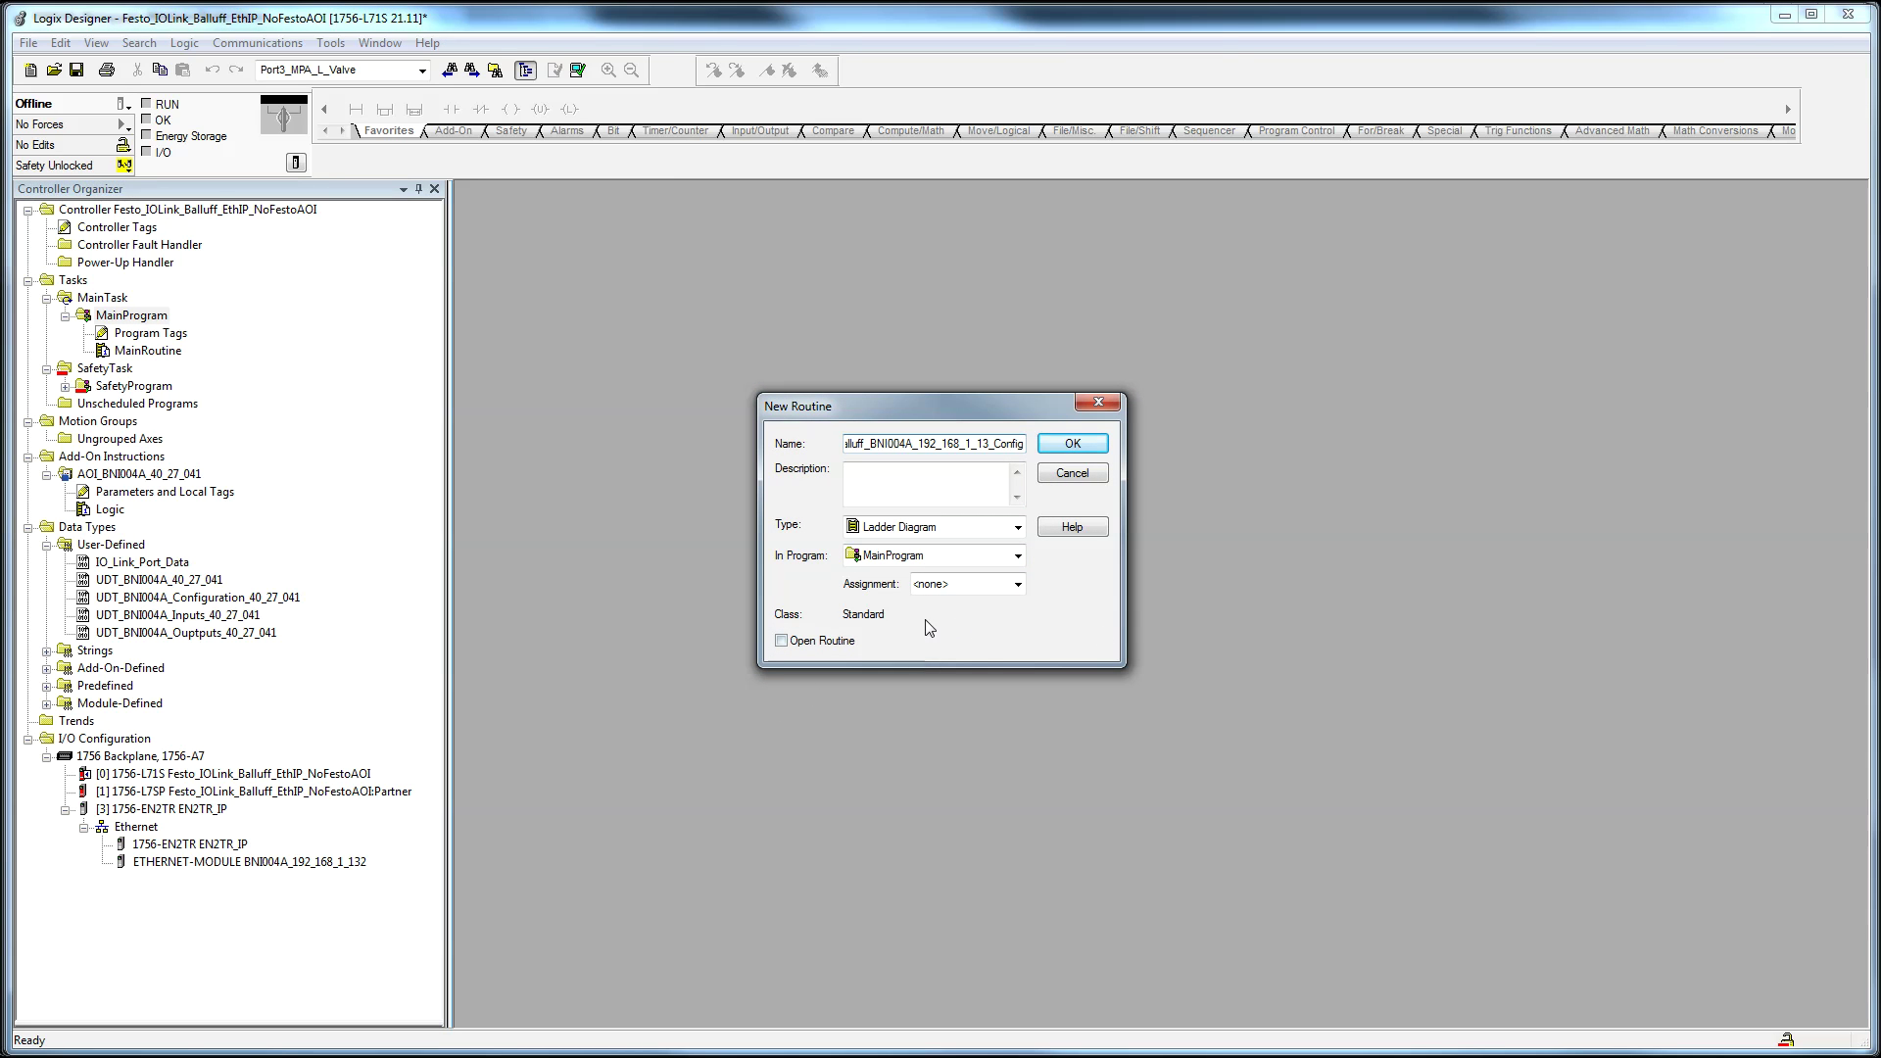
click(800, 647)
click(1072, 446)
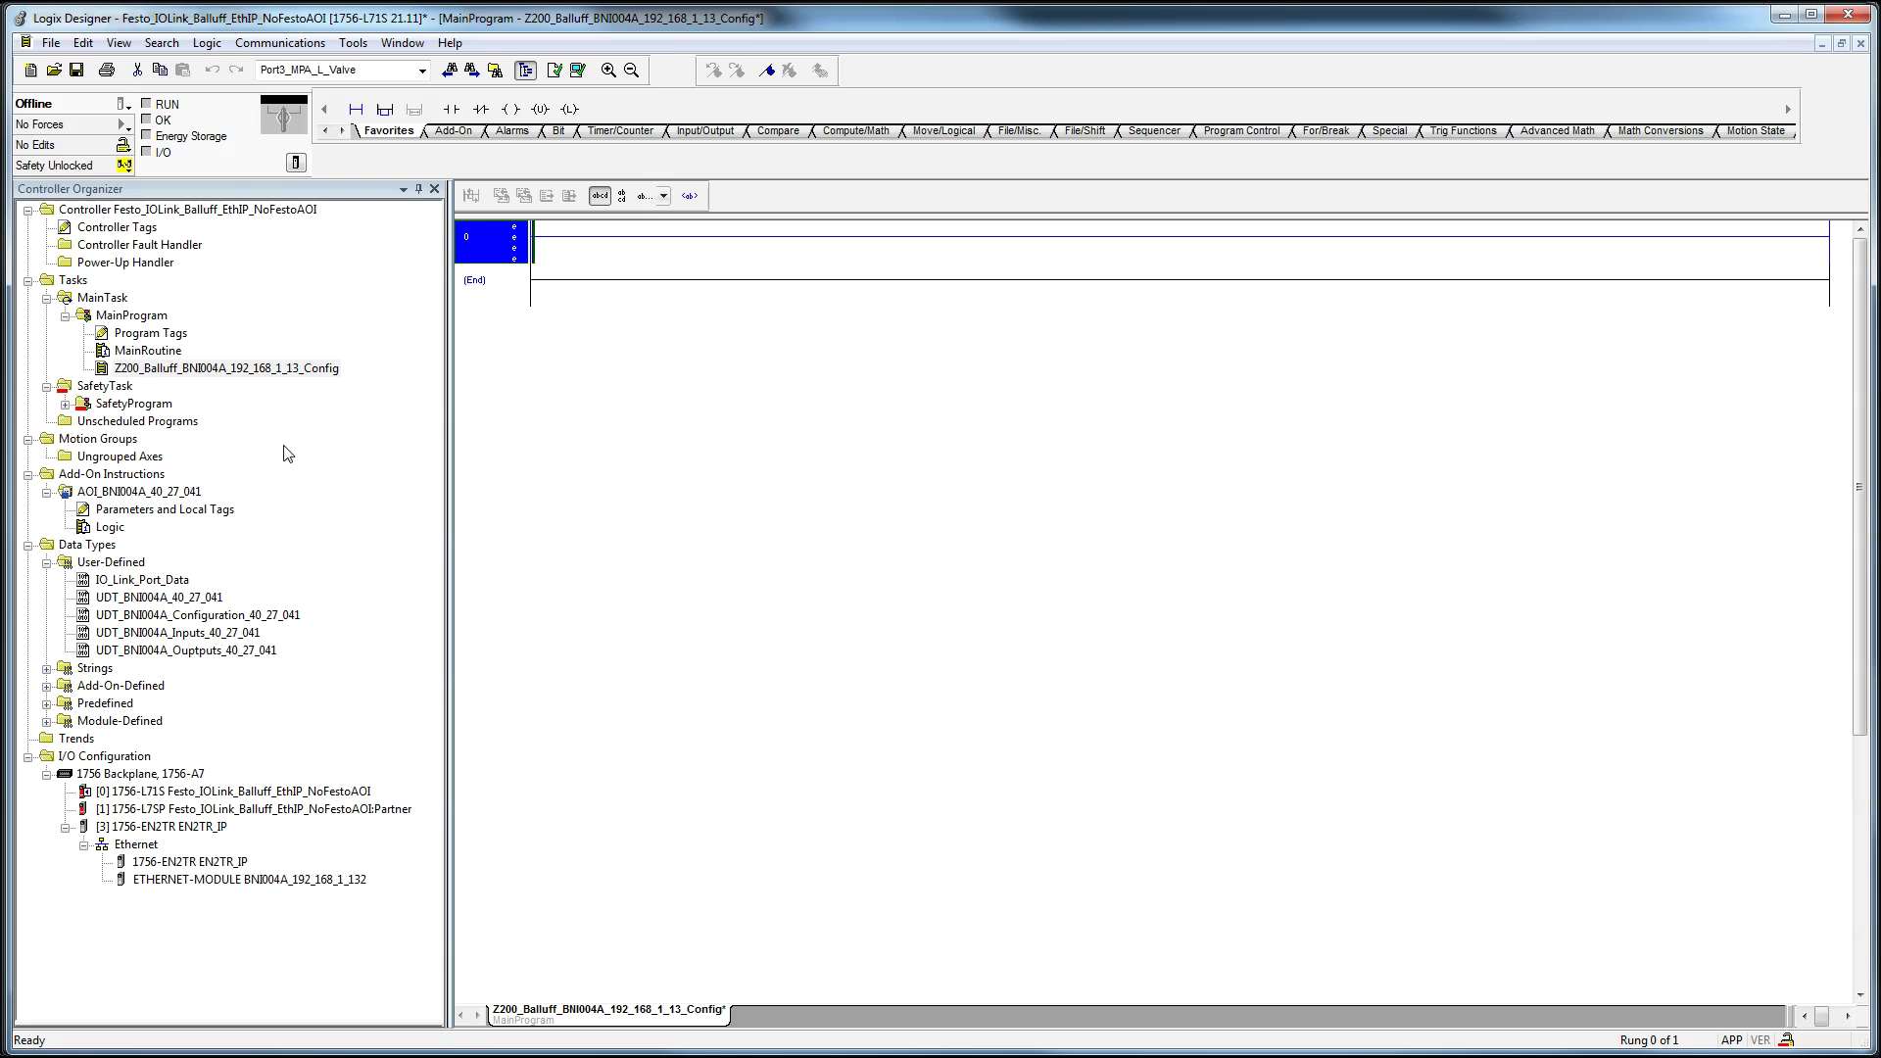
Step: Add the AOI_BNI004A_40_27_041 instruction to rung 0 and name its instance tag BNI004A_192_168_1_132_AOI
drag(162, 491, 546, 254)
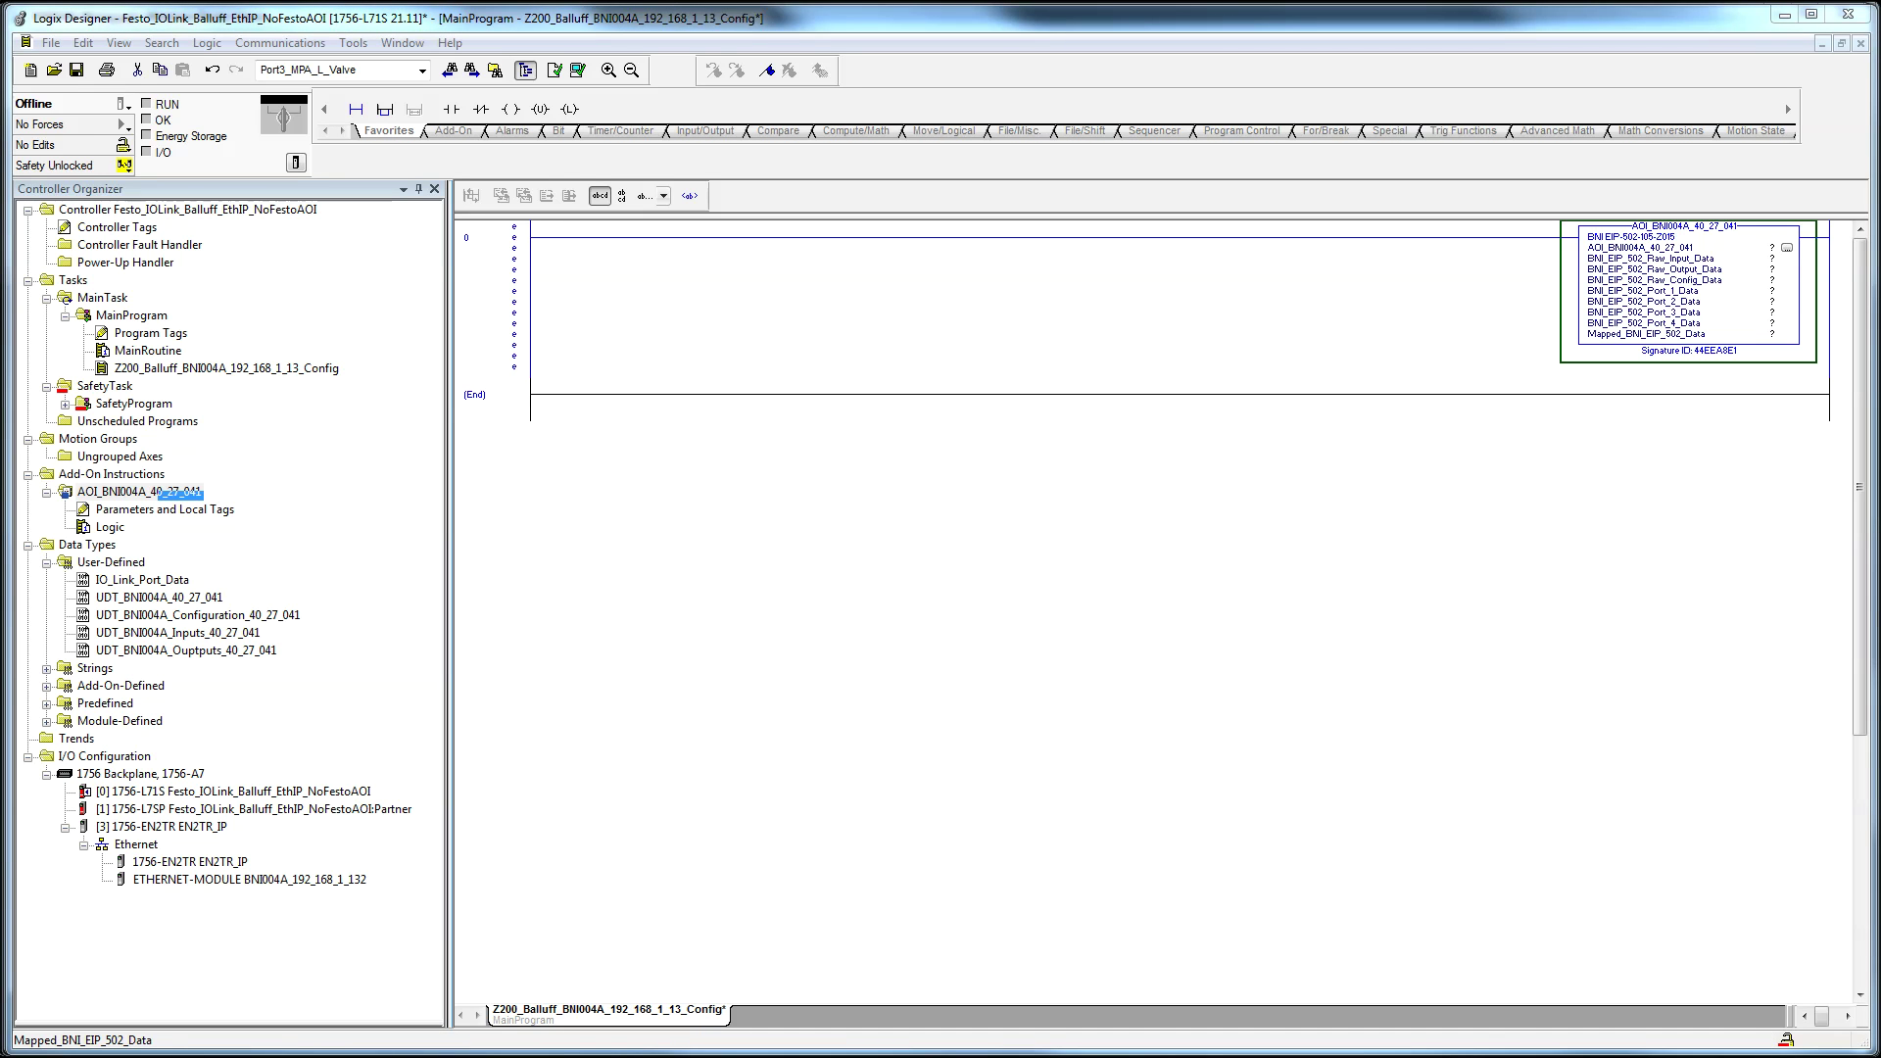
click(1766, 248)
right_click(1766, 248)
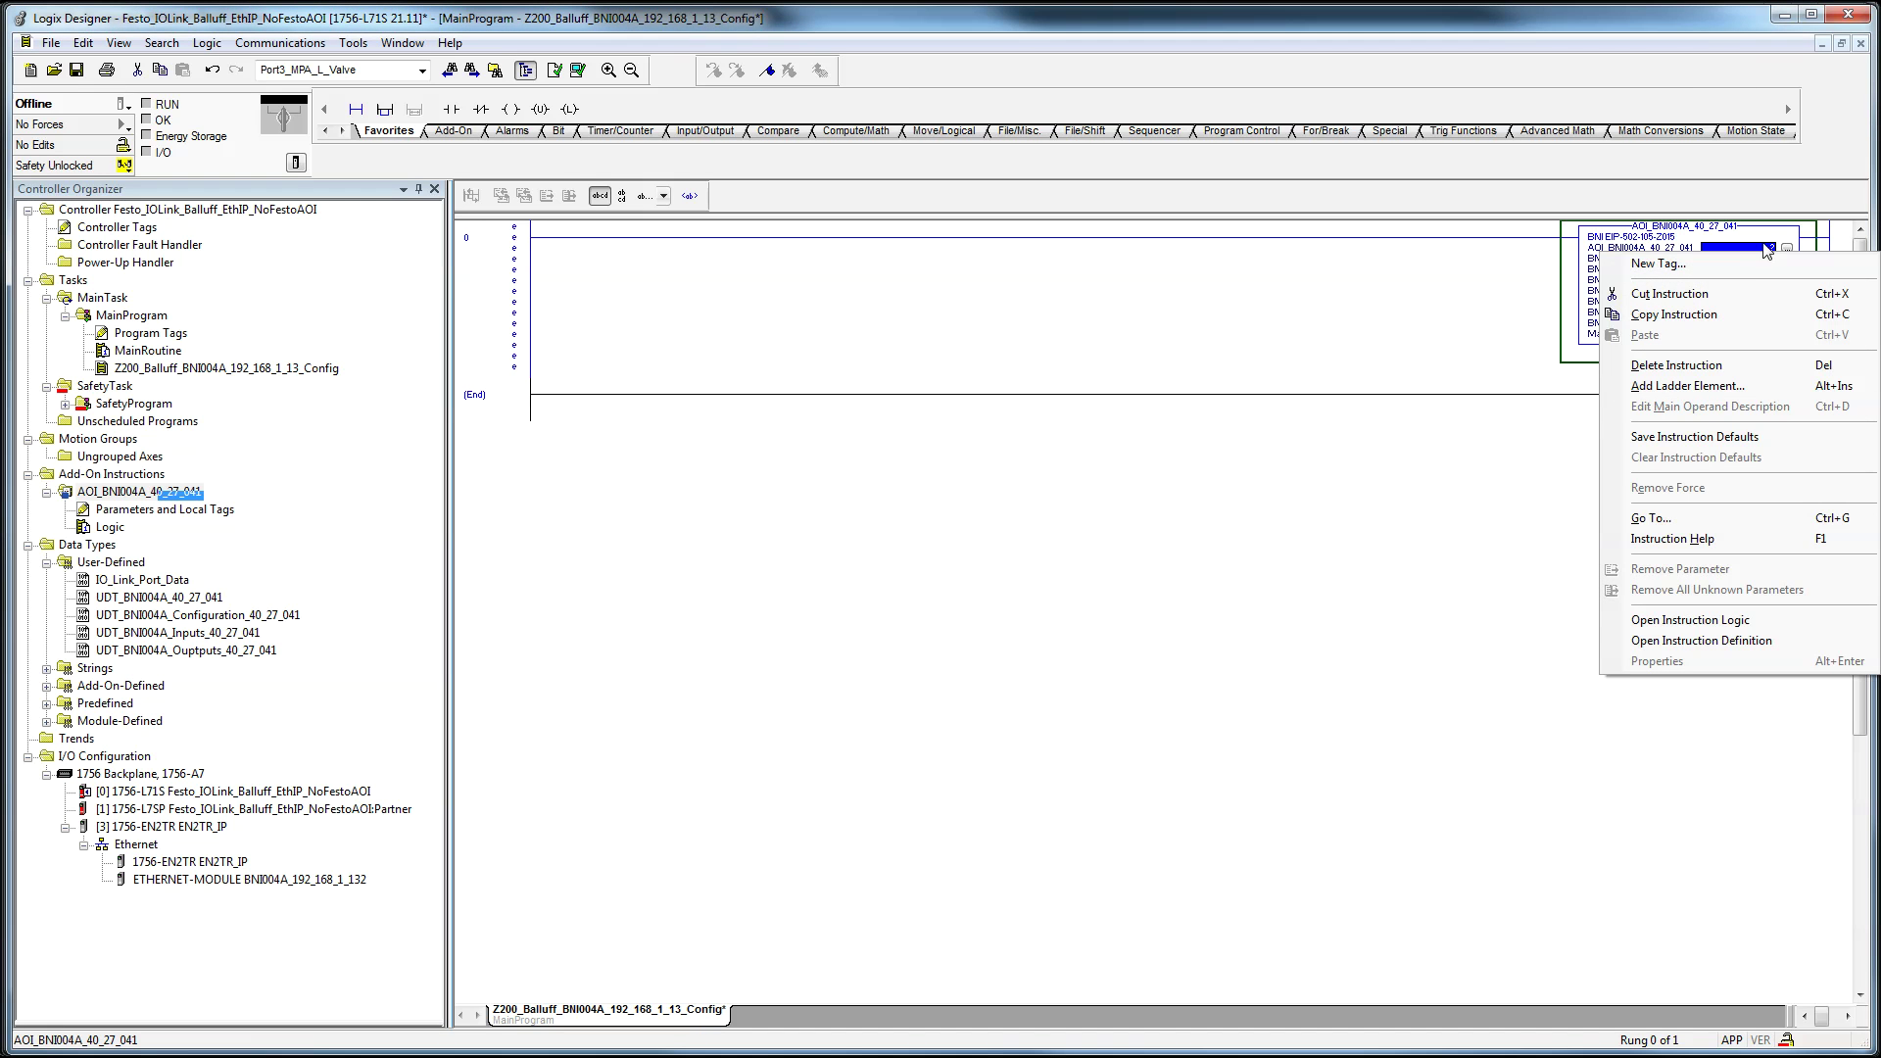
click(1432, 377)
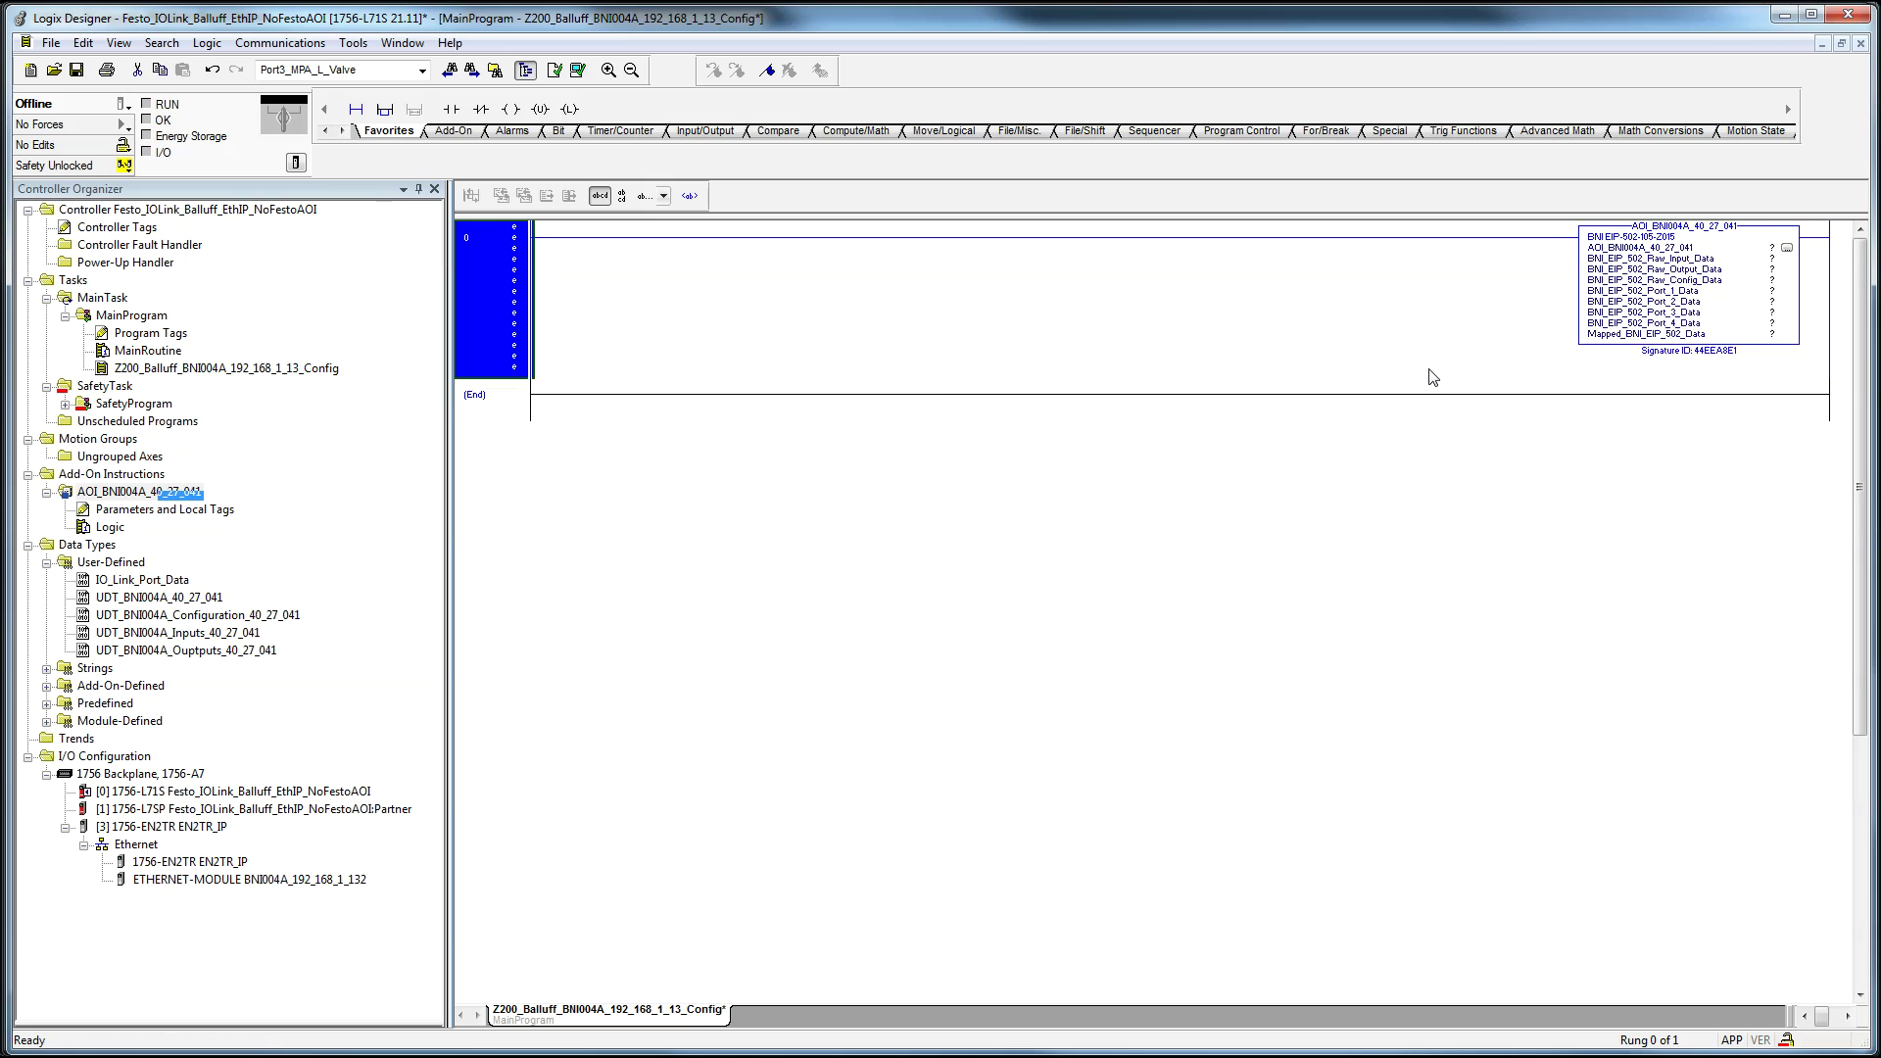
click(1761, 253)
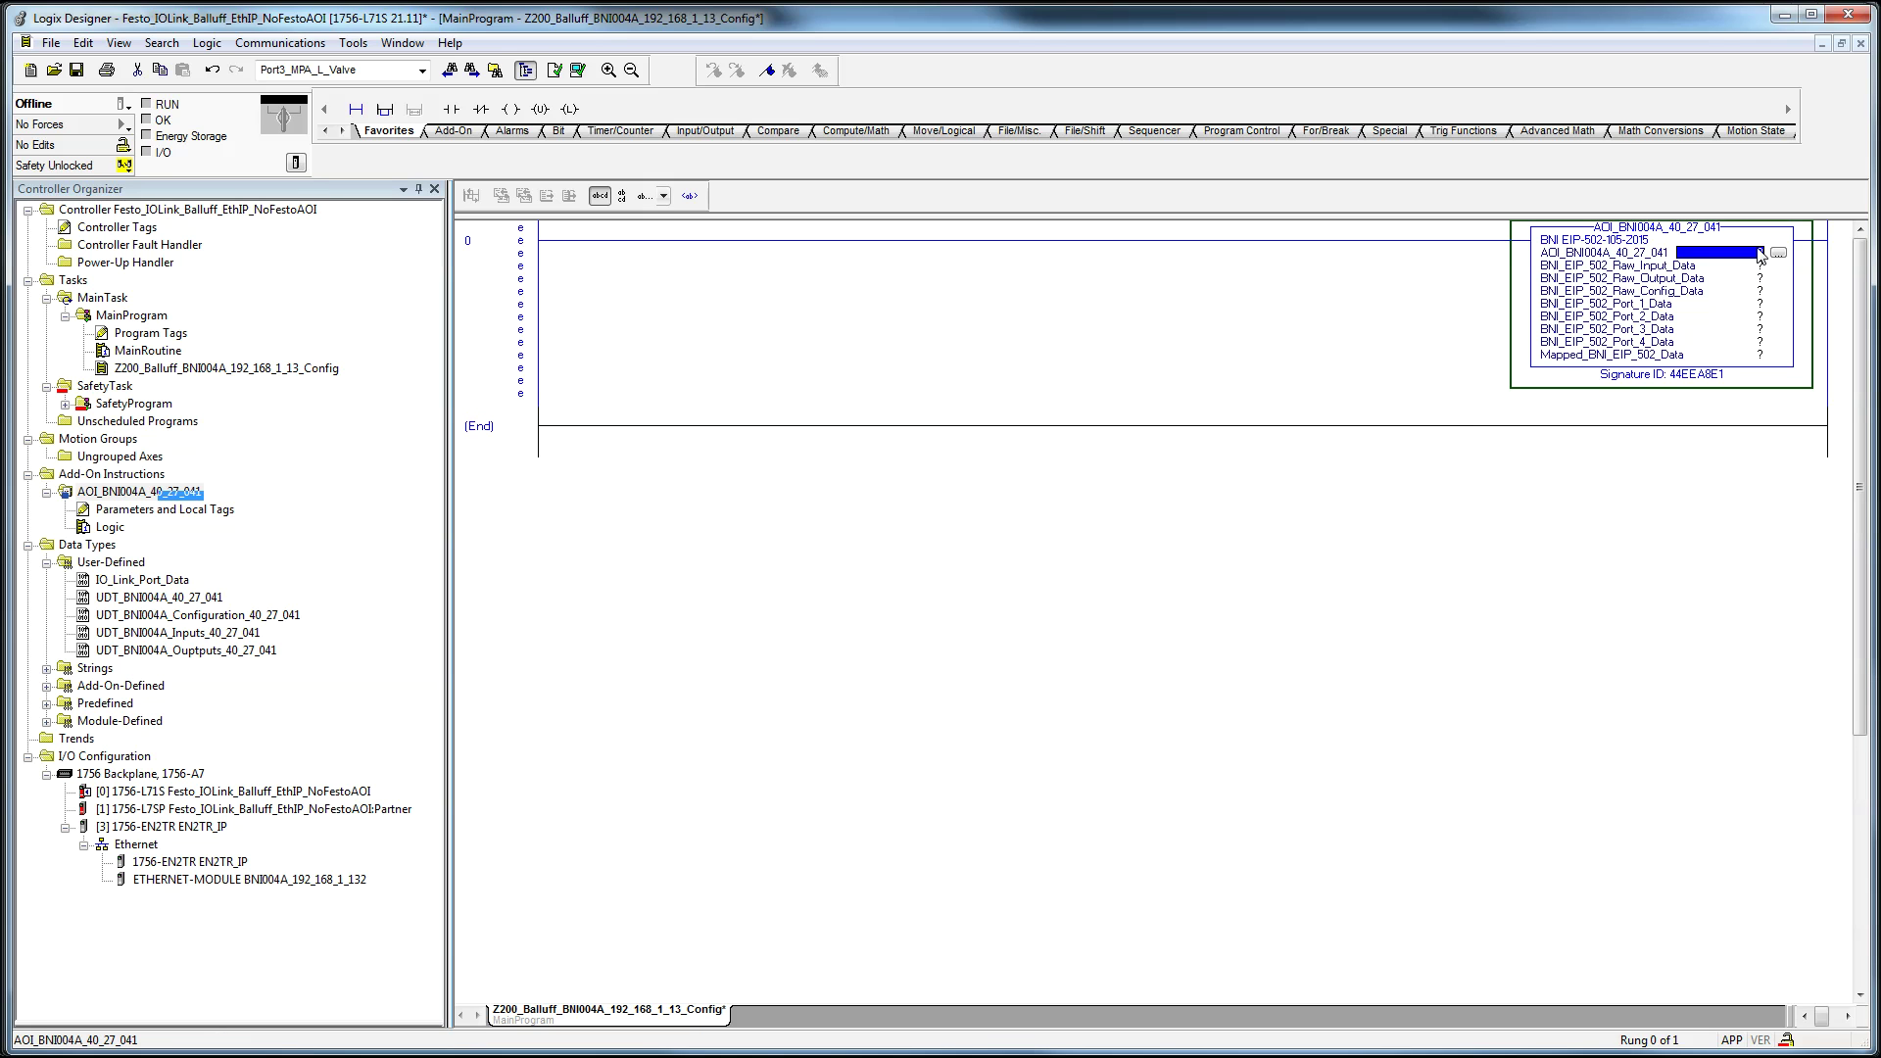
double_click(1760, 253)
click(1716, 309)
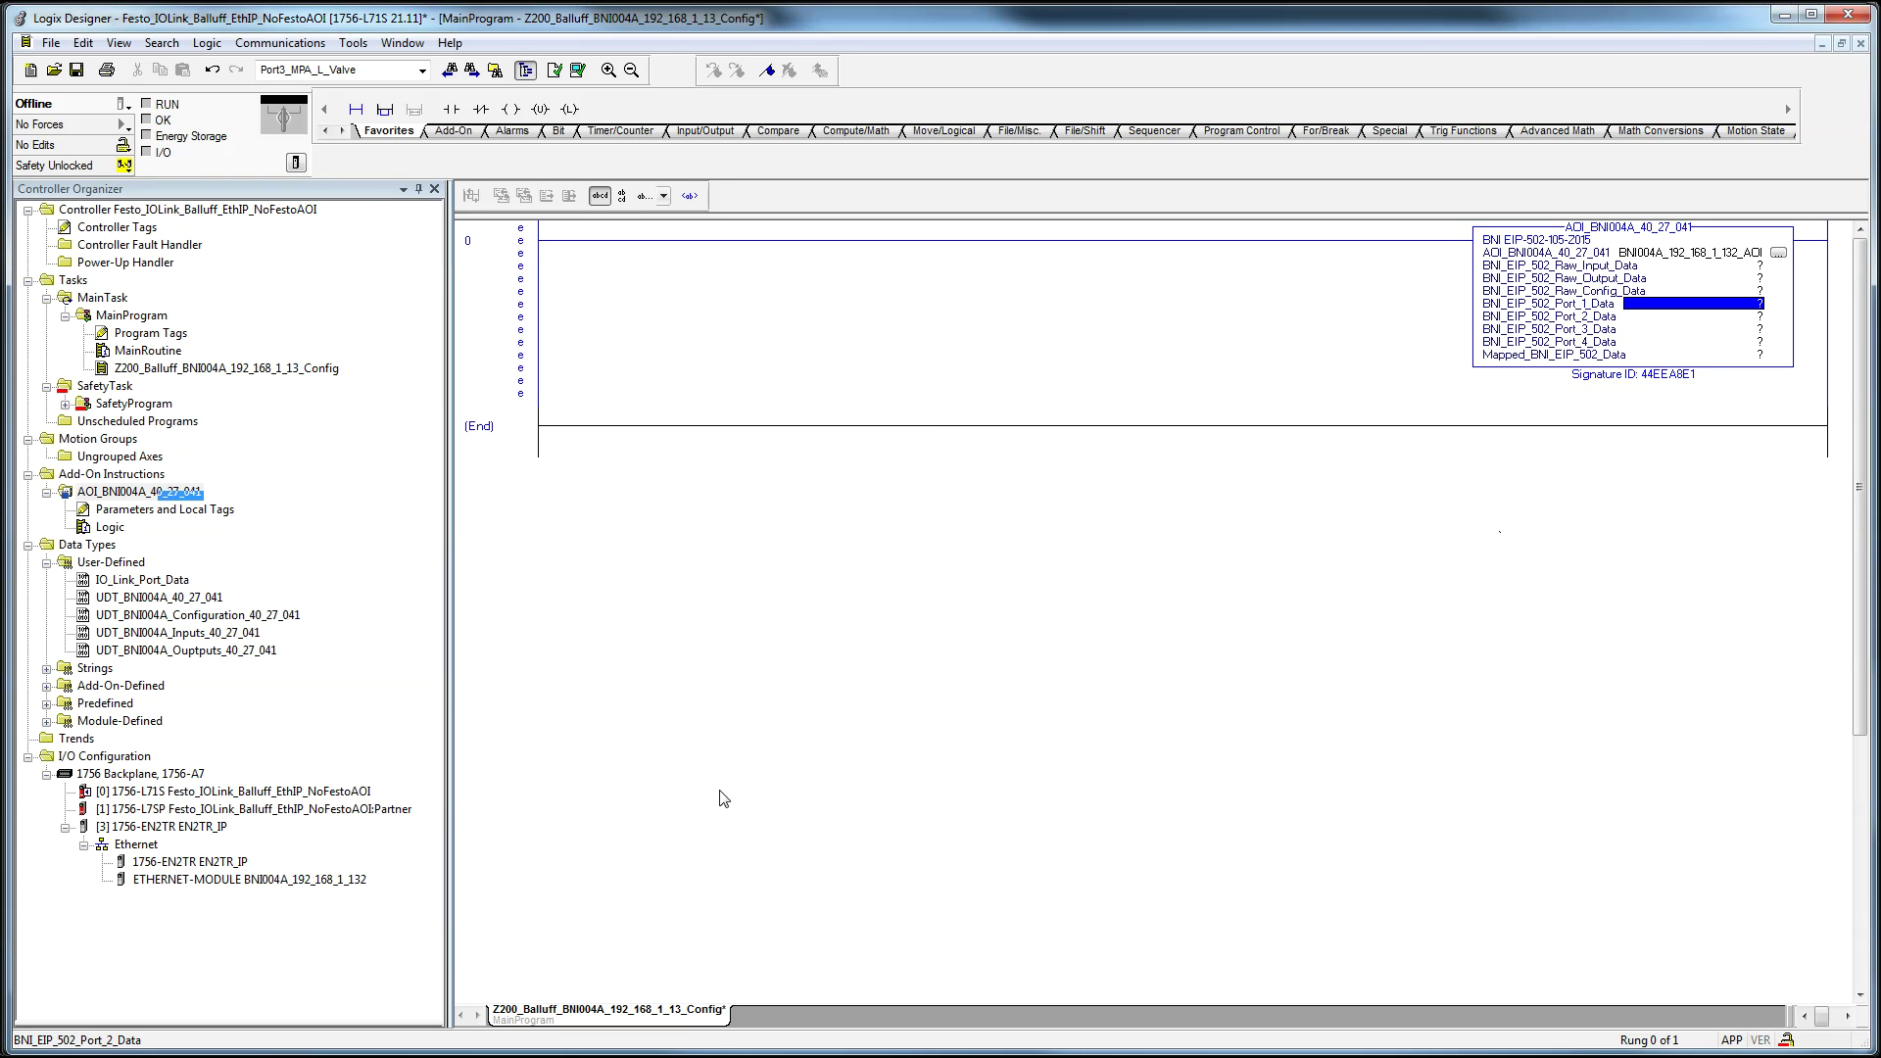
Step: Expand the Ethernet module's controller tags and assign BNI004A_192_168_1_132:I.Data to the instruction's BNI_EIP_502_Raw_Input_Data parameter
click(312, 882)
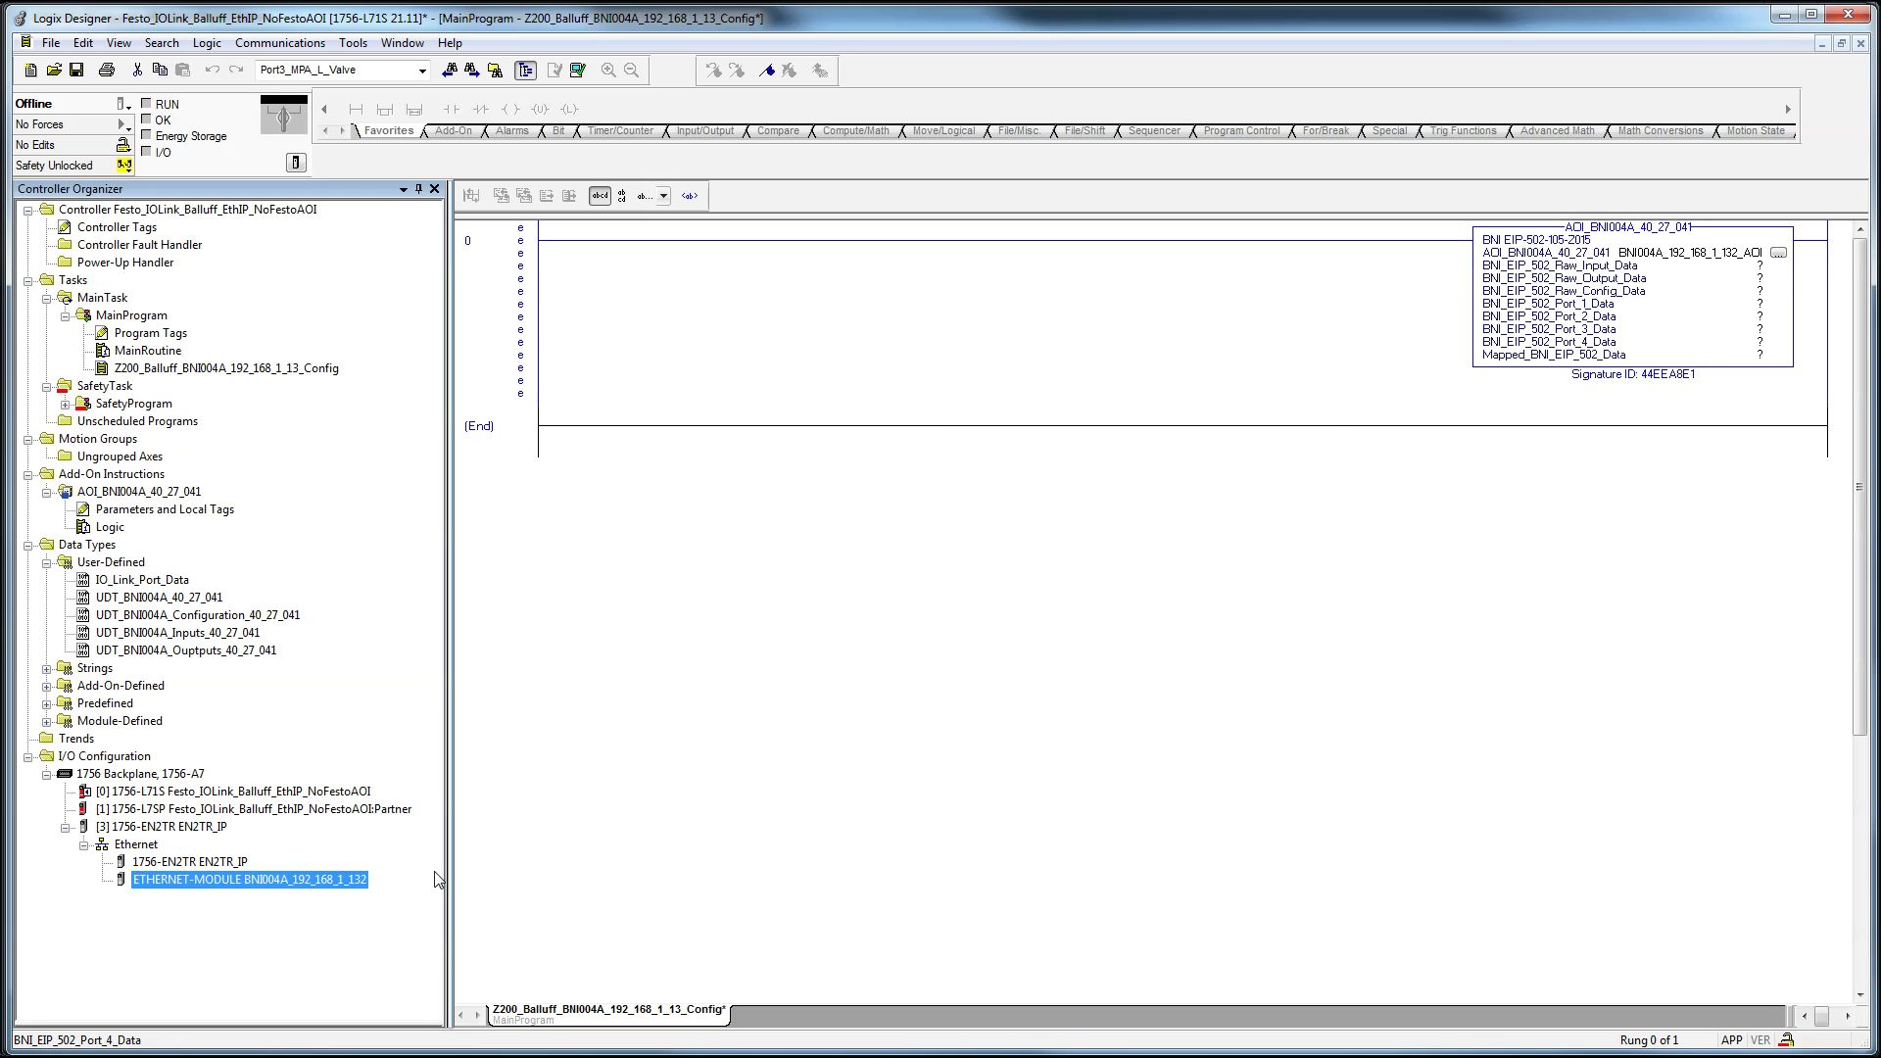
mouse_move(271, 888)
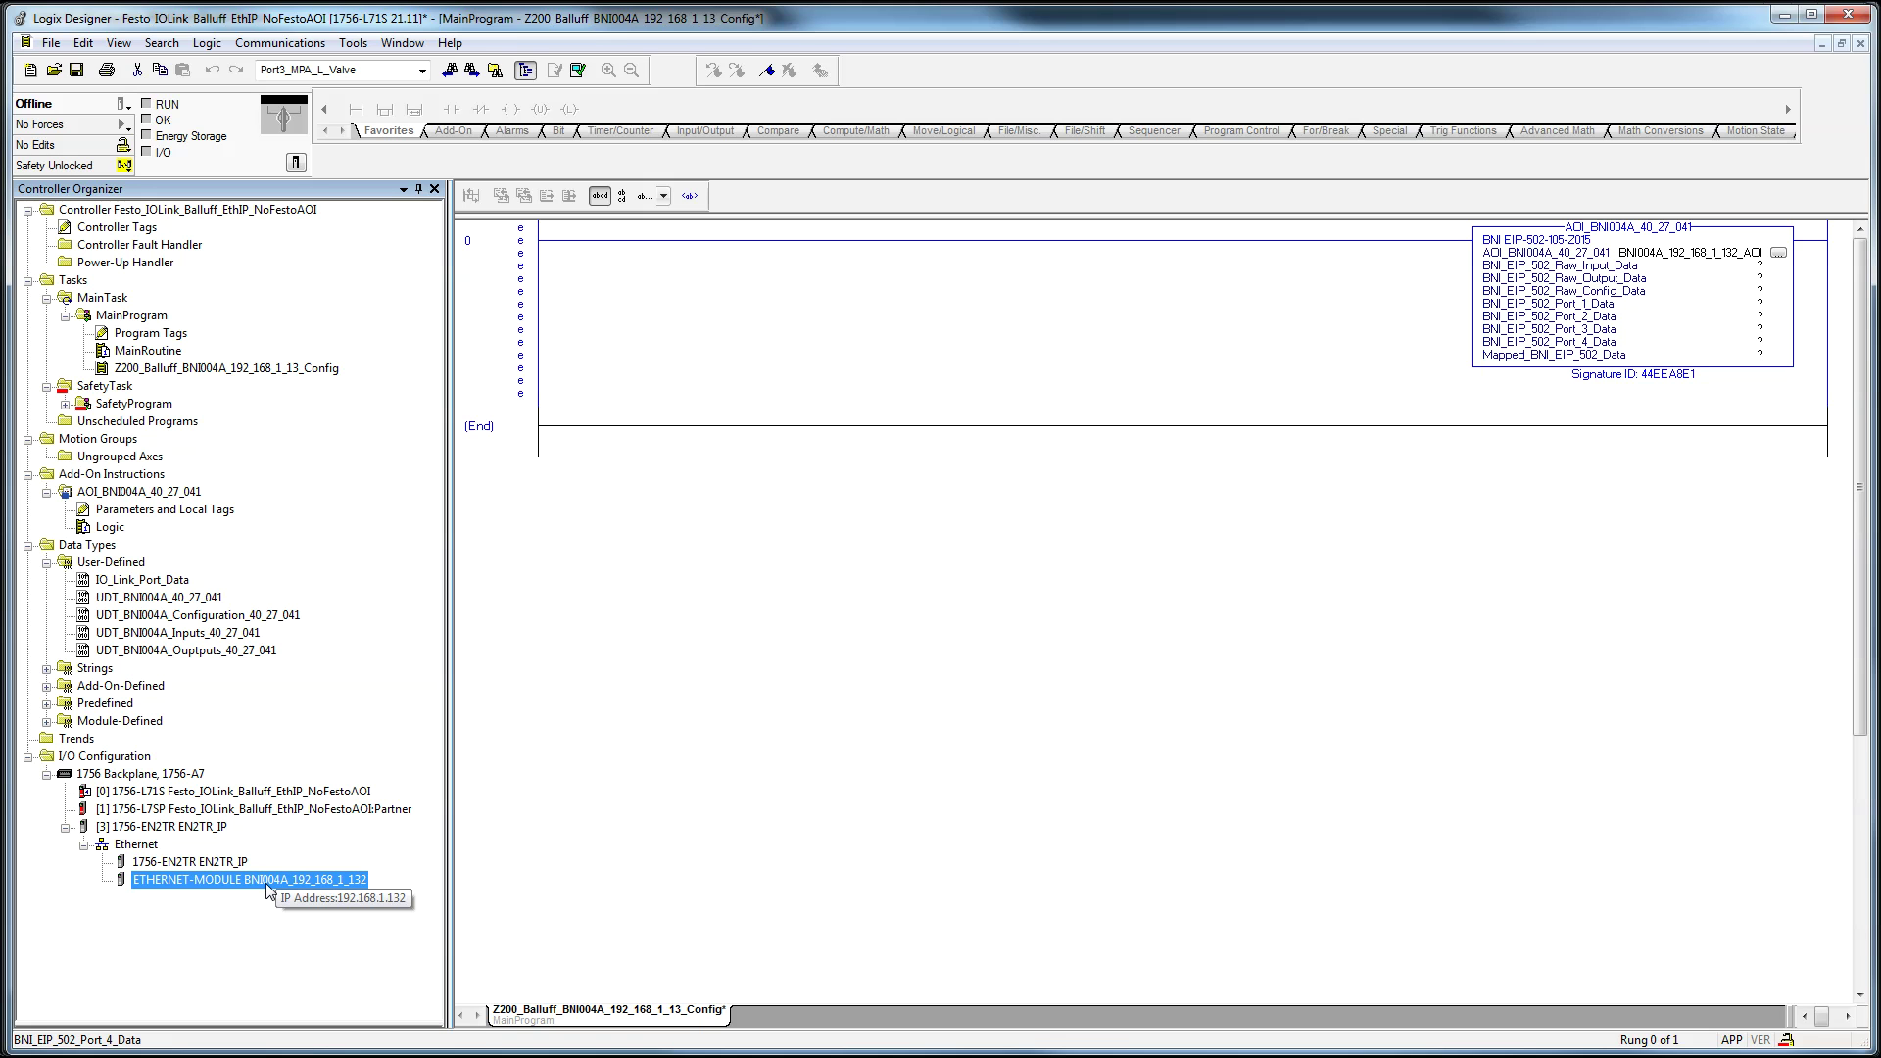
right_click(271, 887)
double_click(109, 233)
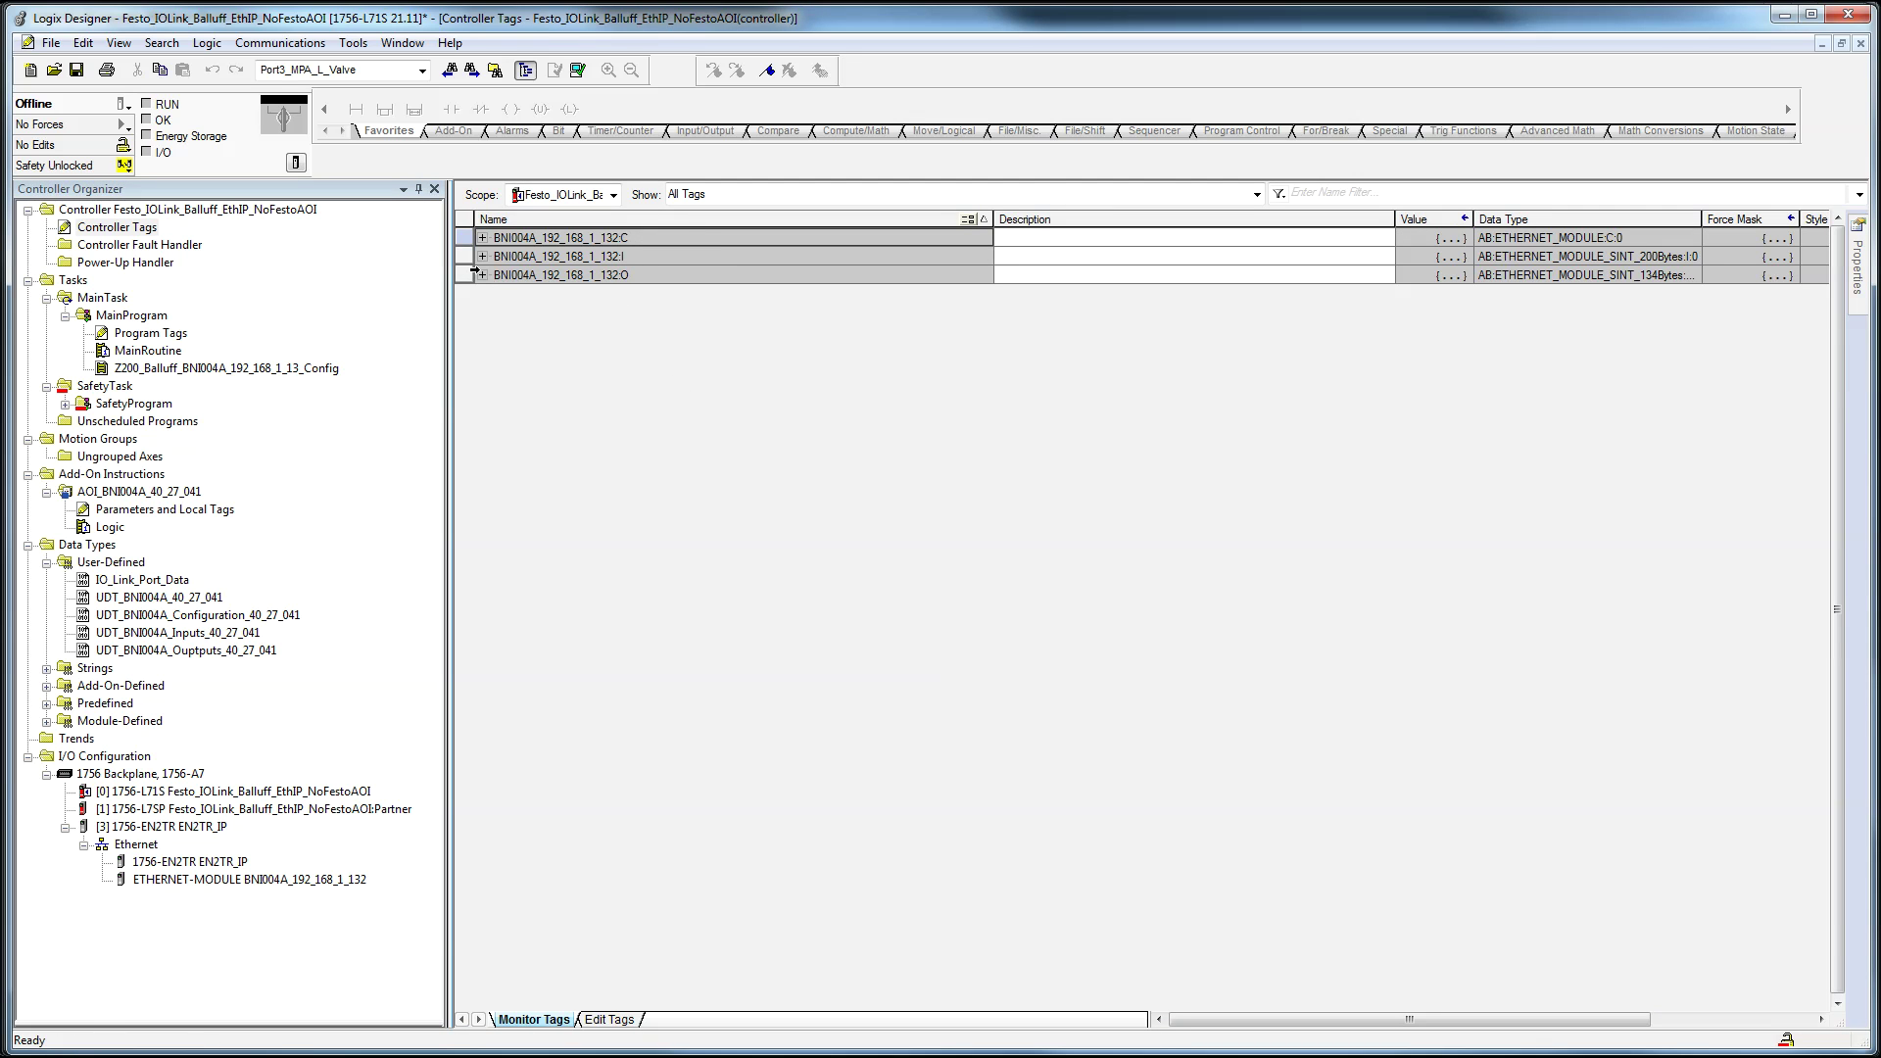
click(482, 275)
click(676, 293)
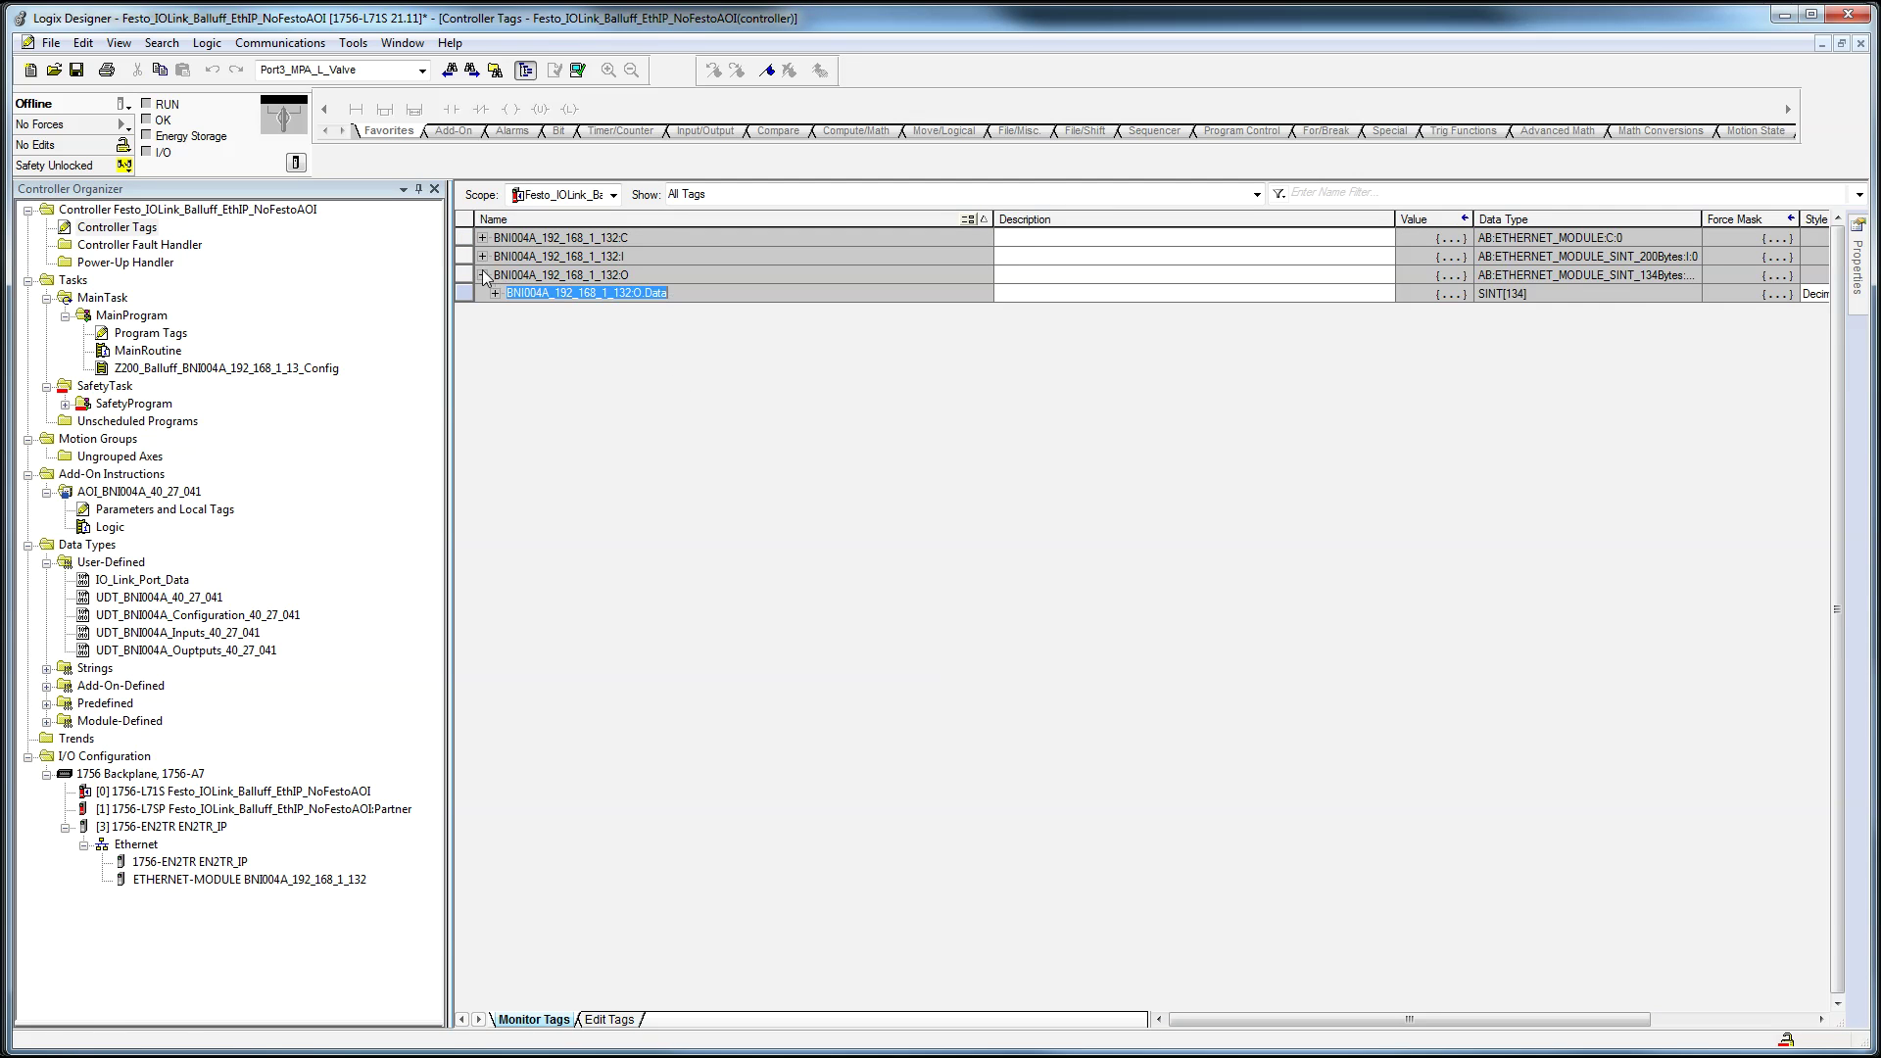
click(483, 257)
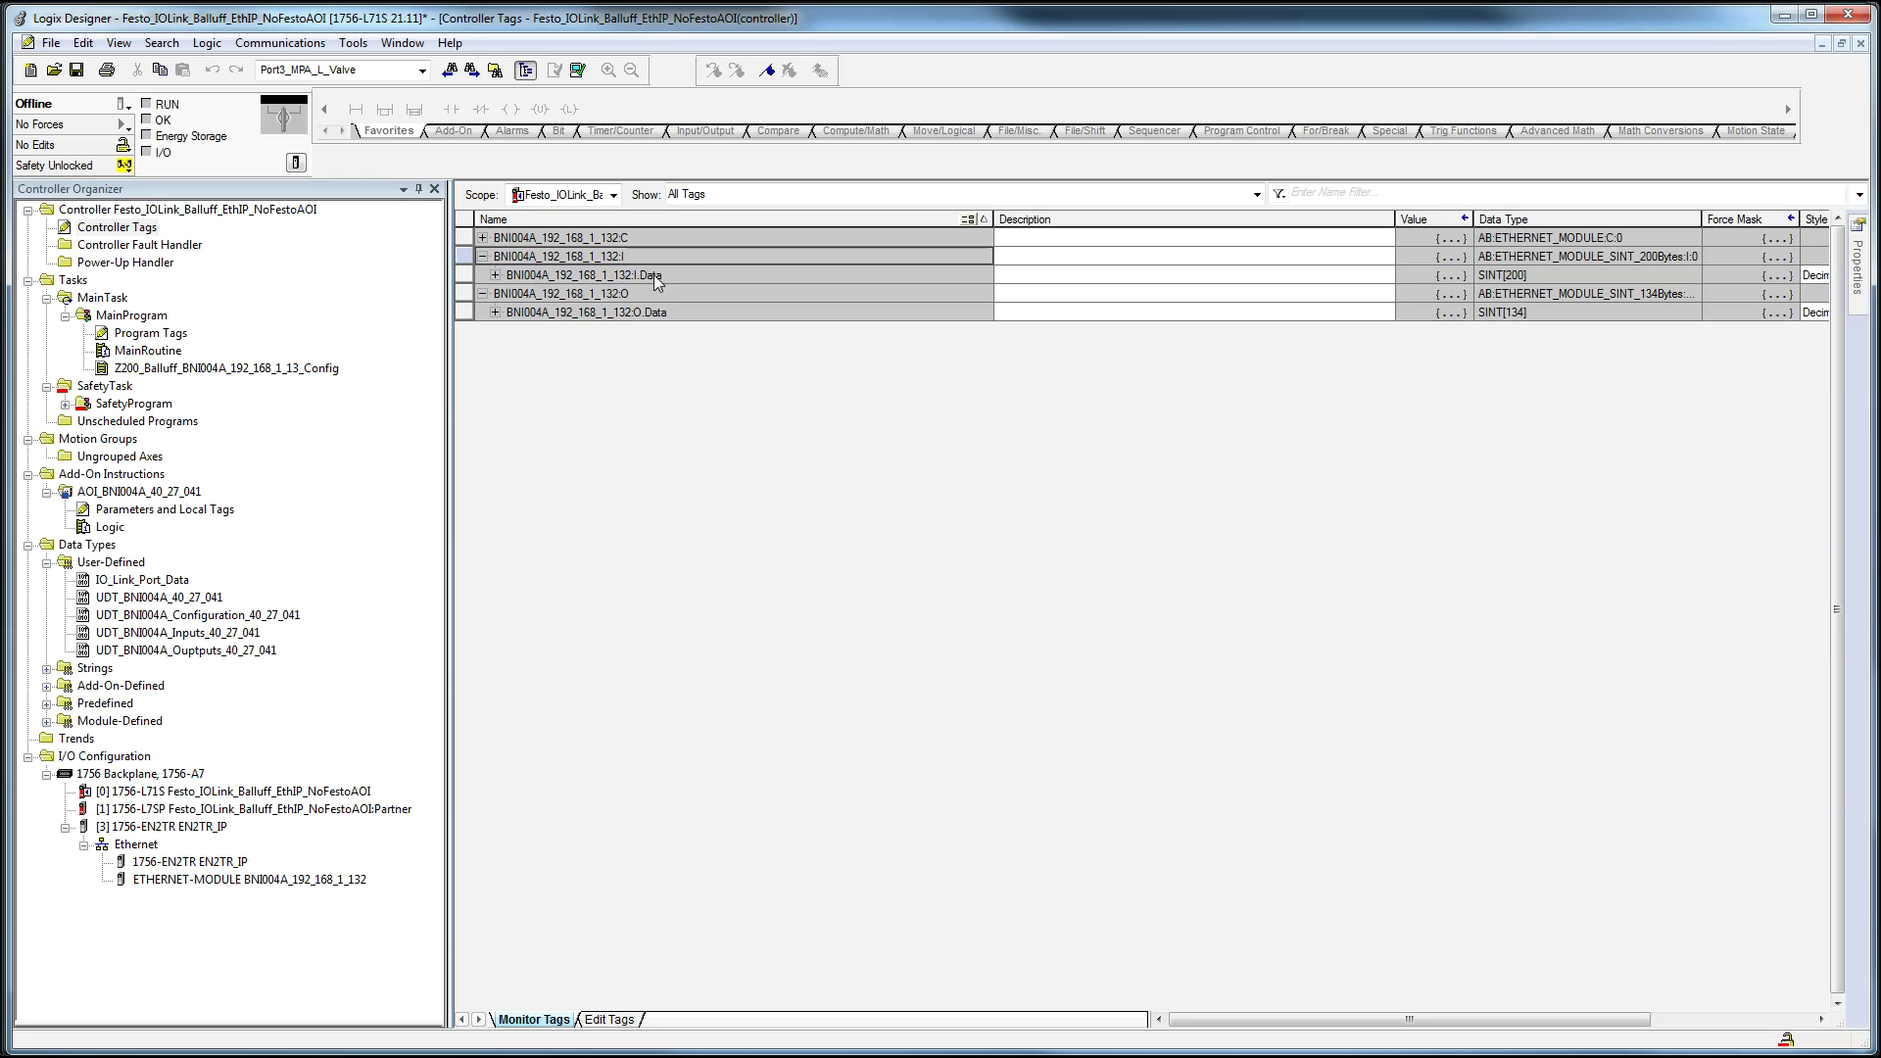
click(483, 239)
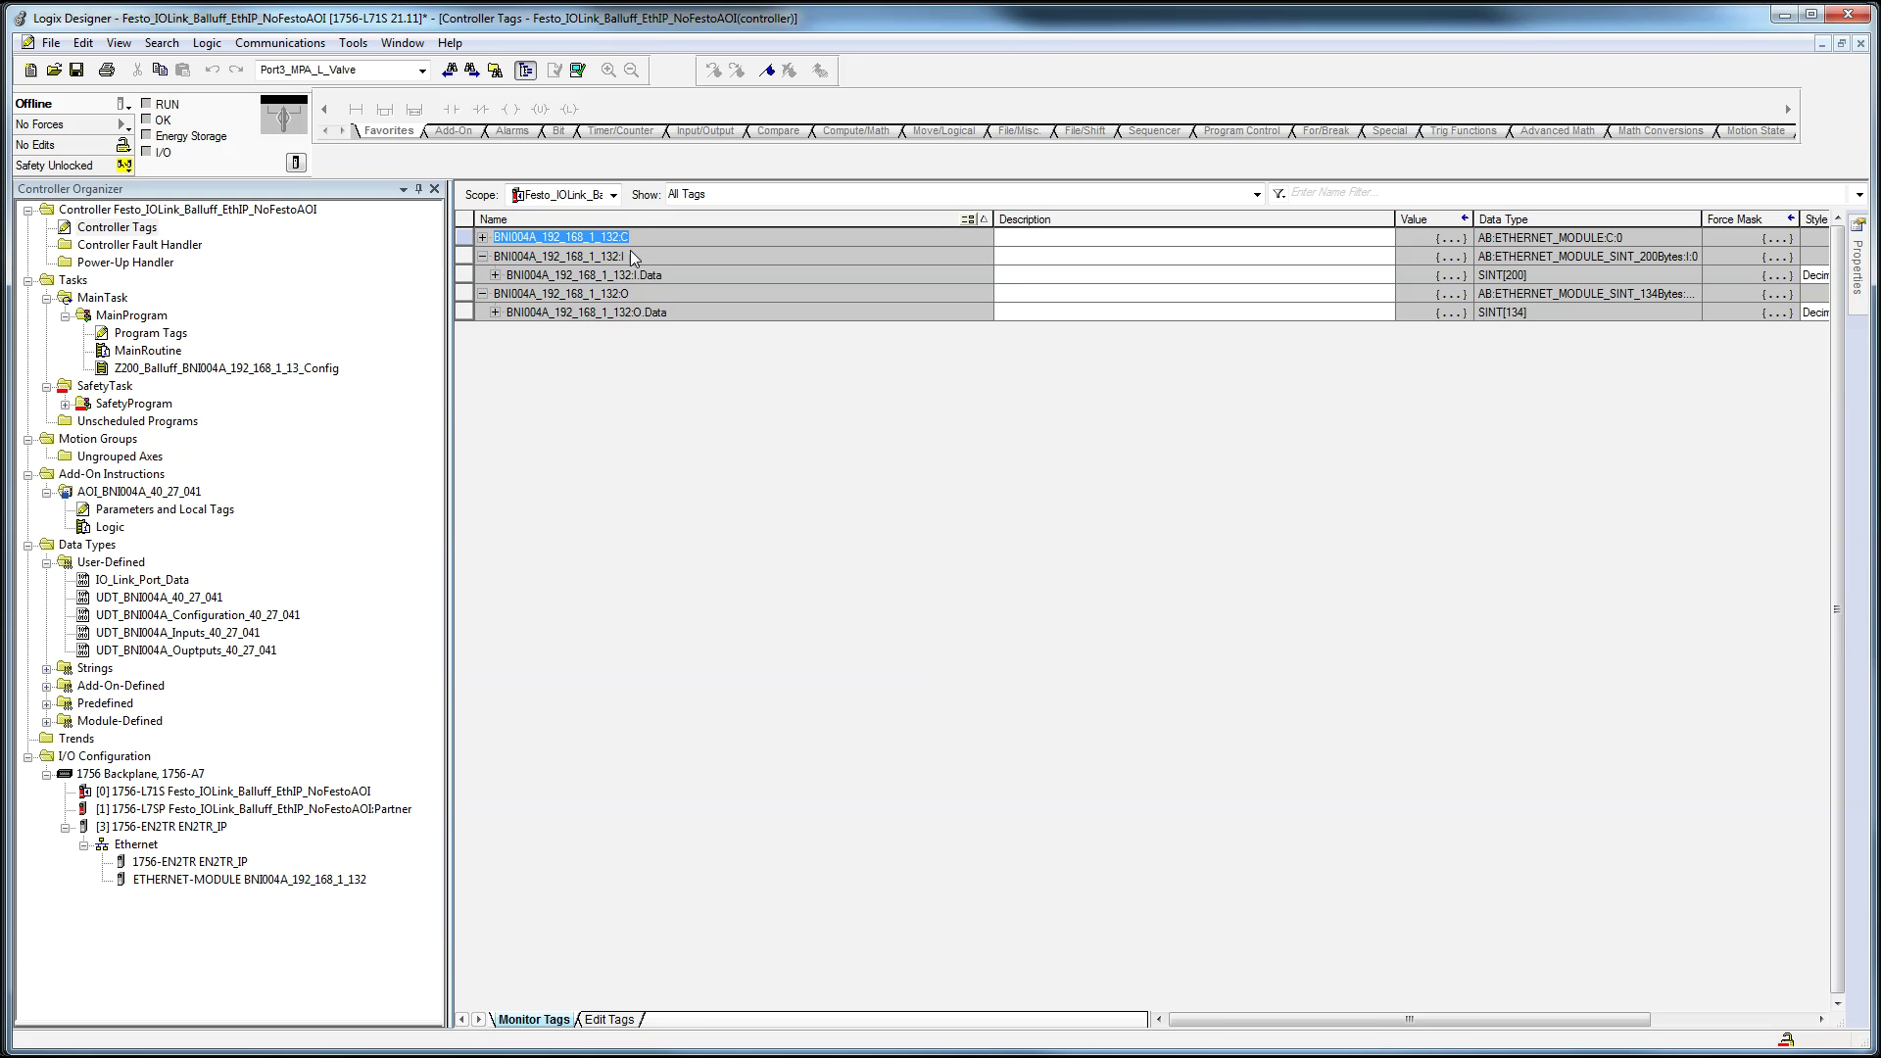
click(481, 238)
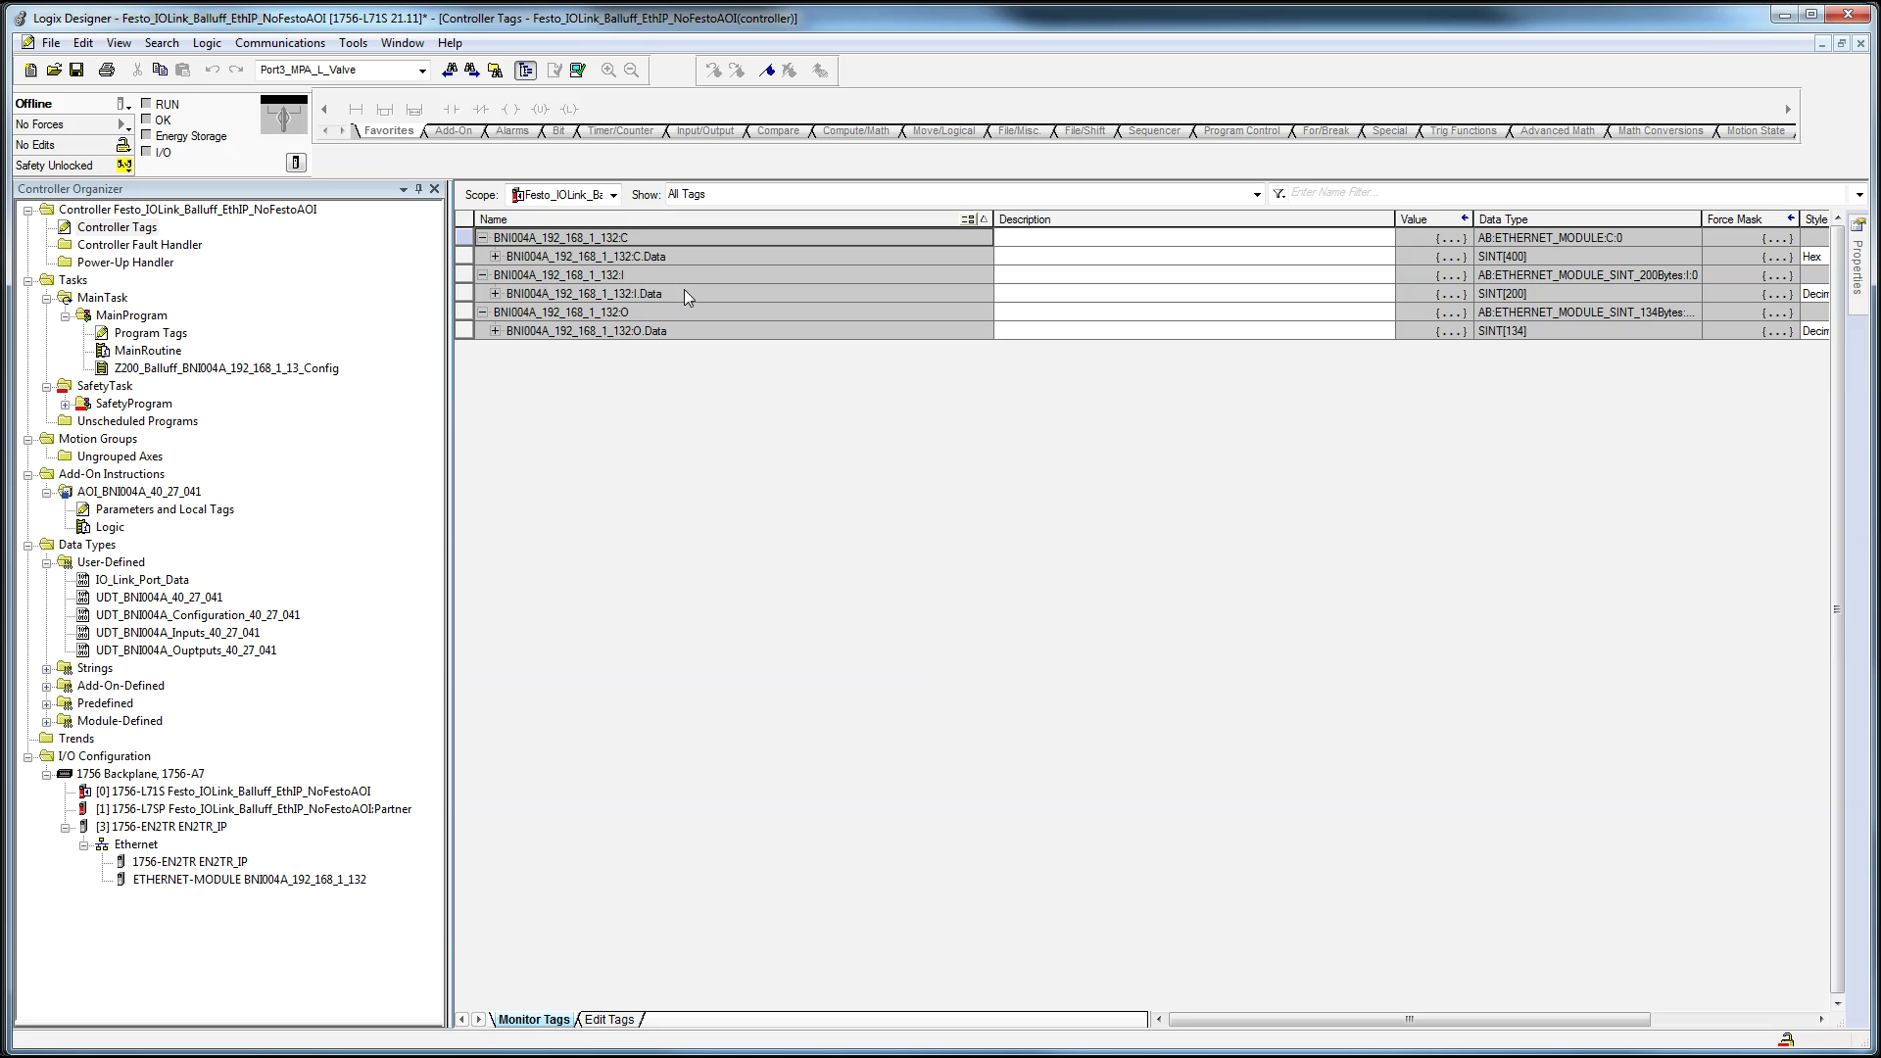
double_click(685, 292)
key(ctrl+Tab)
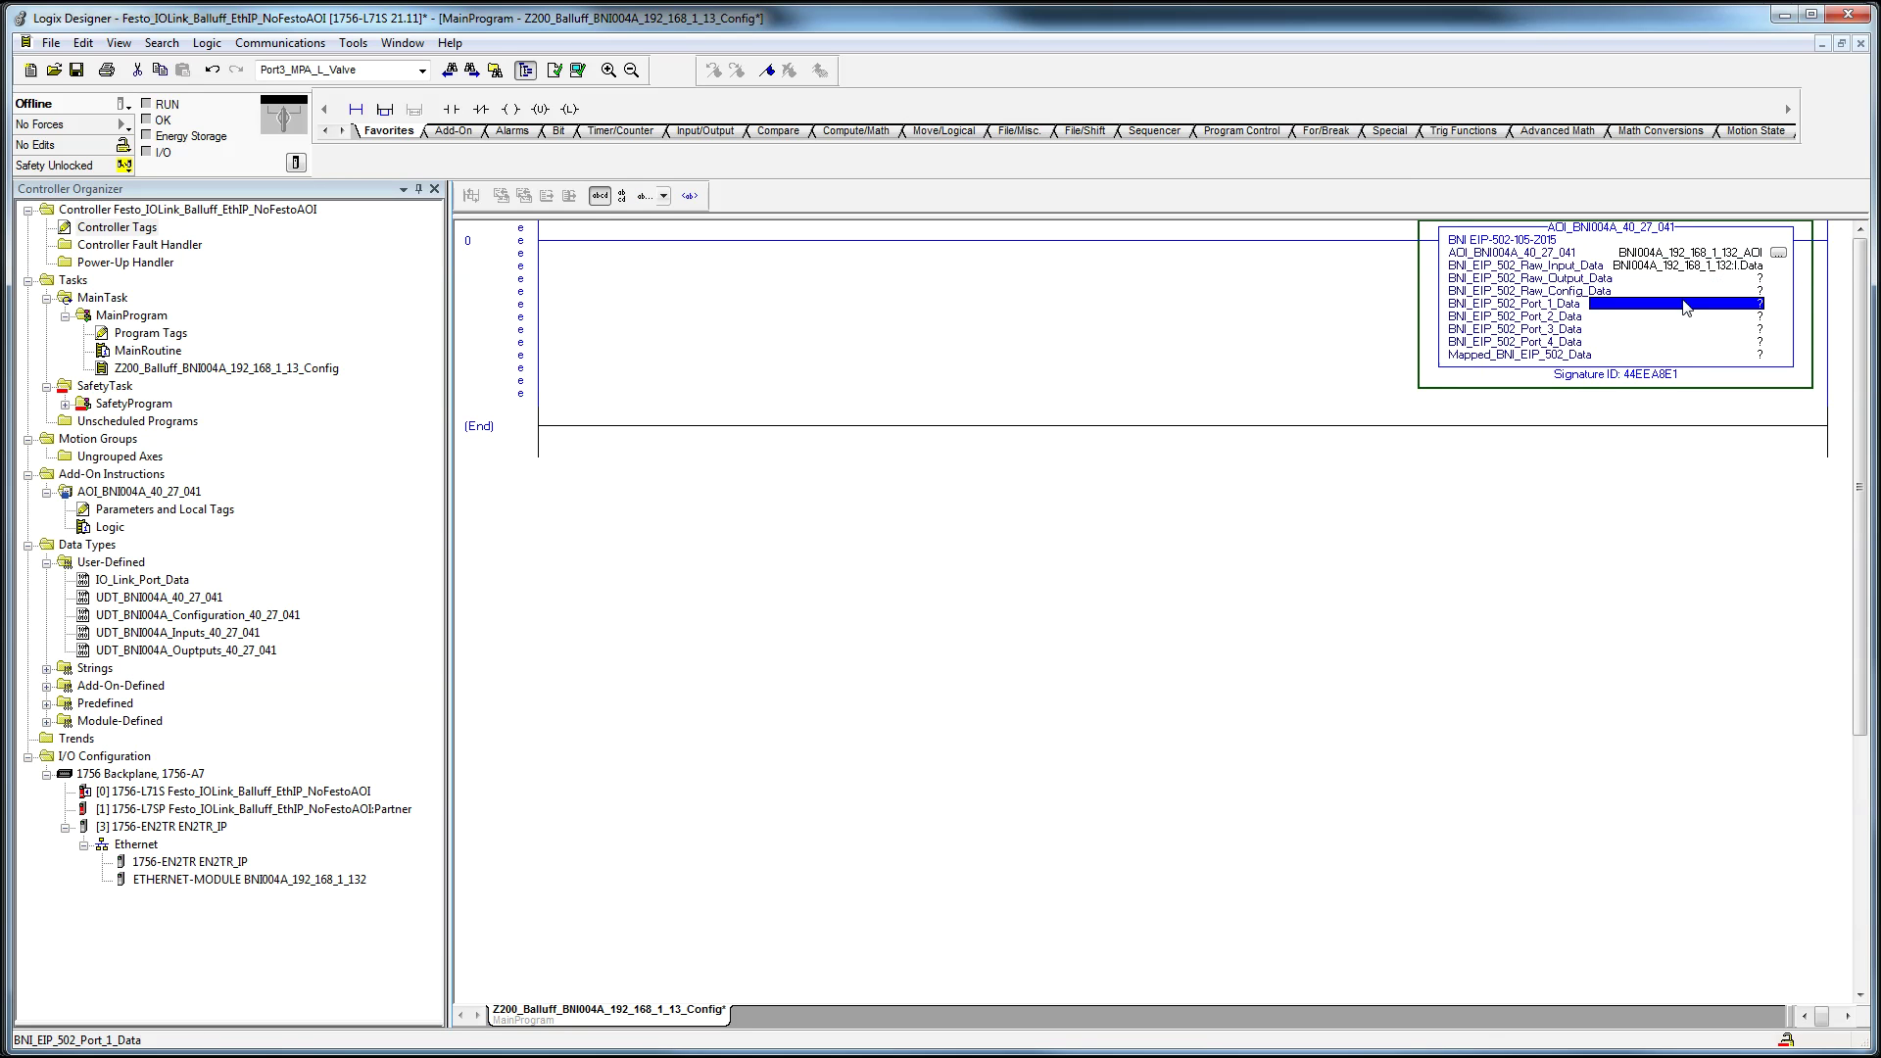
Step: Copy the tag BNI004A_192_168_1_132:O.Data from the controller tags into the instruction's BNI_EIP_502_Raw_Output_Data parameter
key(ctrl+Tab)
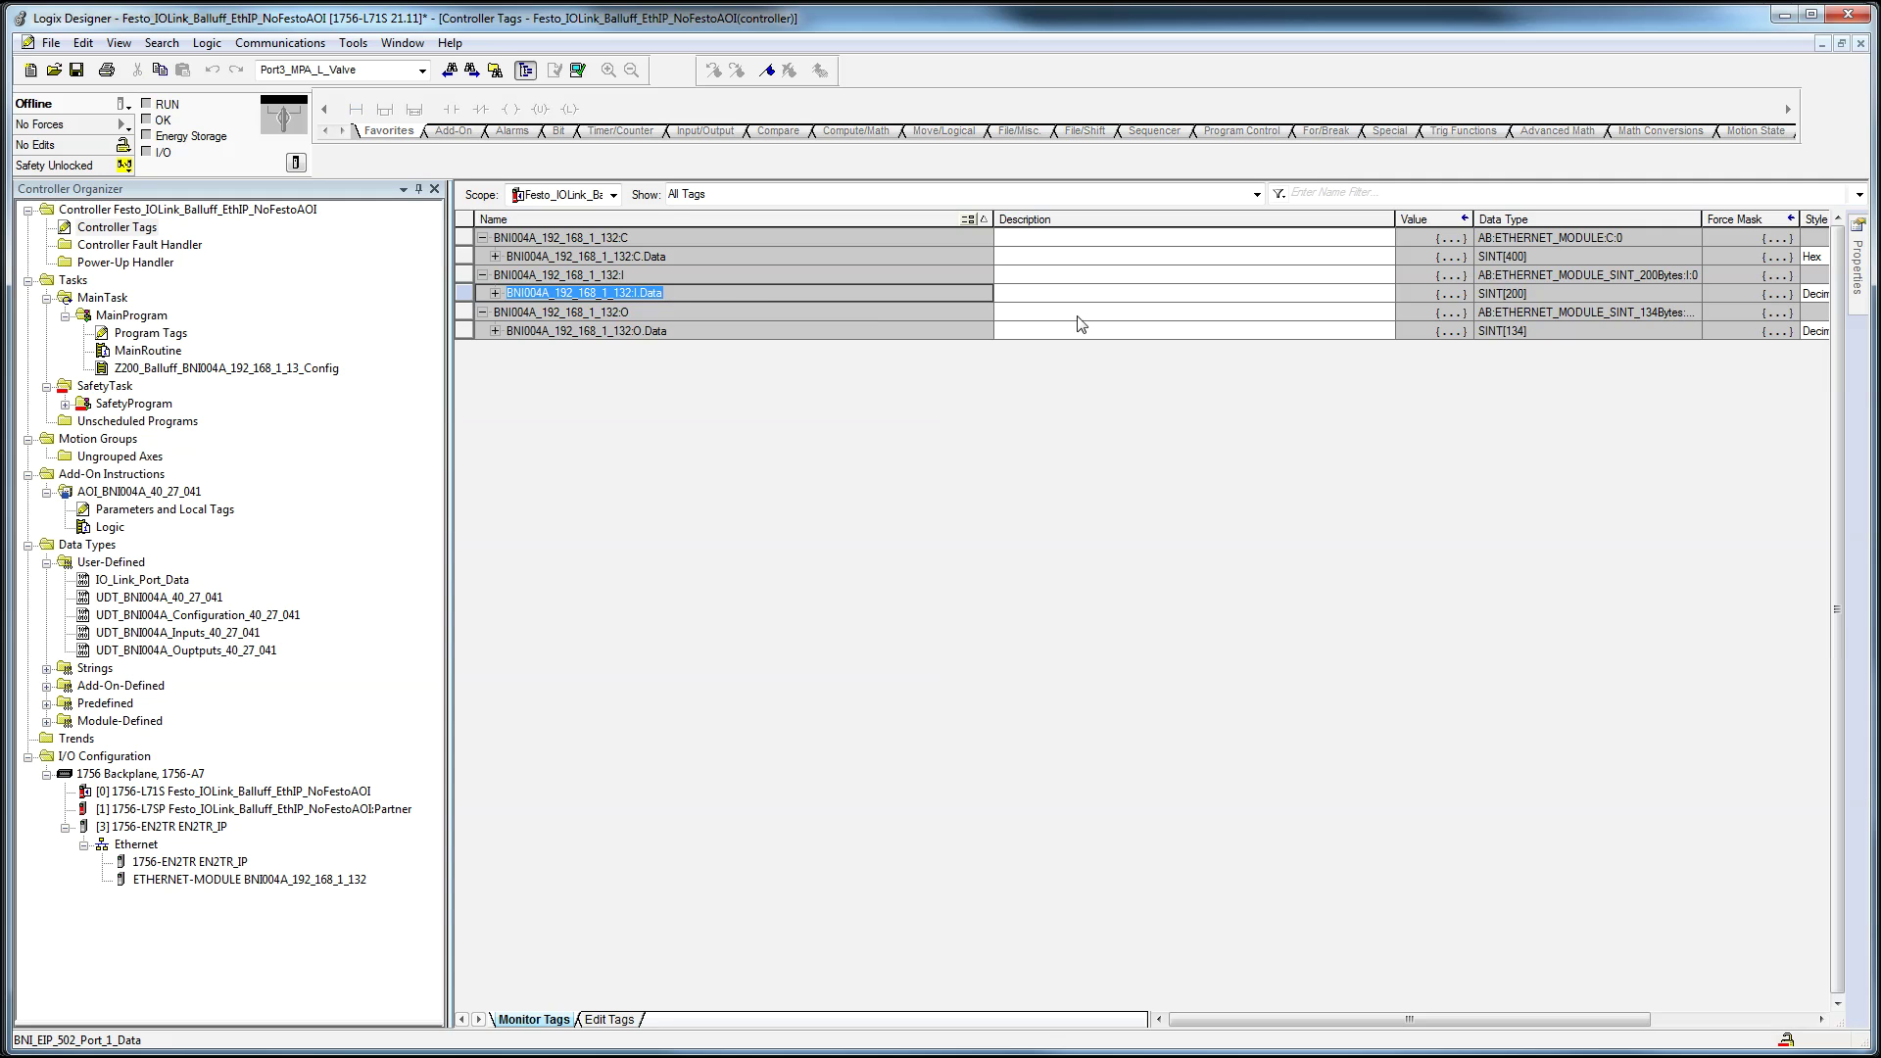
click(687, 311)
click(700, 330)
key(ctrl+c)
key(ctrl+Tab)
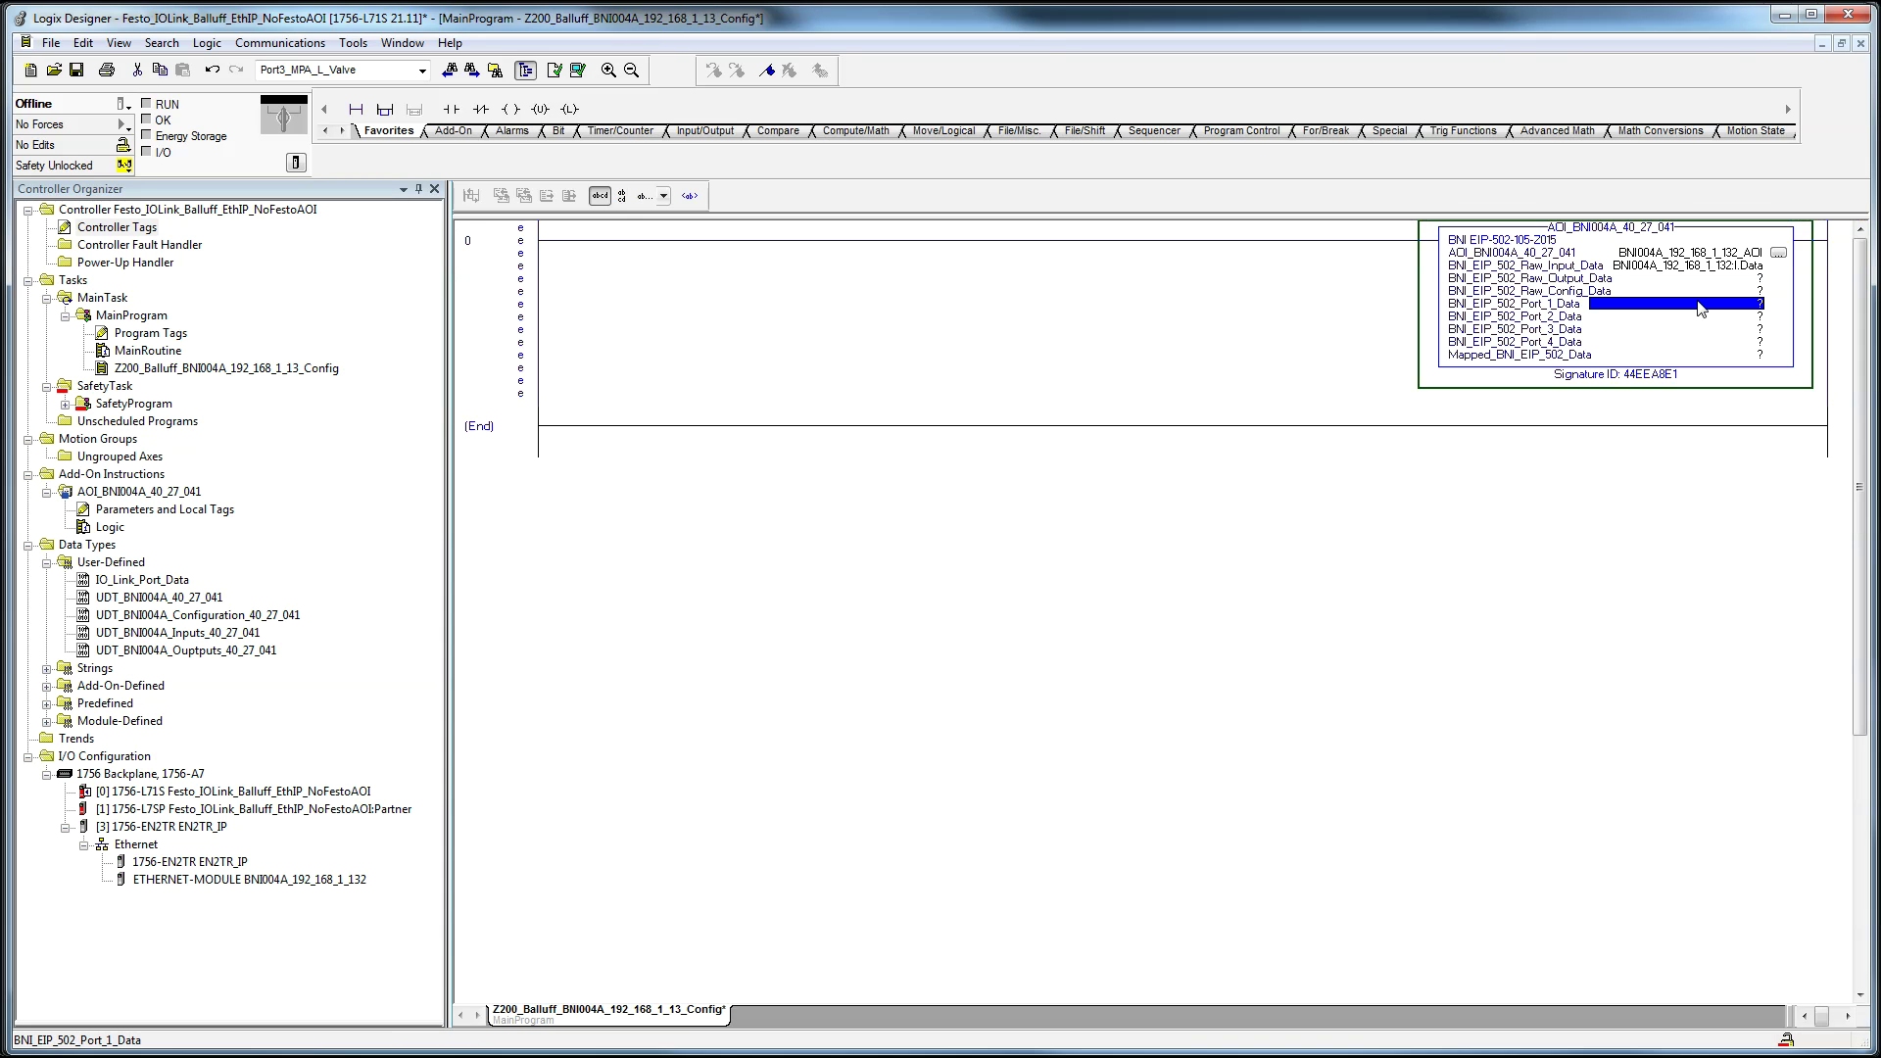
key(ctrl+v)
click(1709, 317)
Step: Copy the tag BNI004A_192_168_1_132:C.Data from the controller tags into the instruction's BNI_EIP_502_Raw_Config_Data parameter
key(ctrl+Tab)
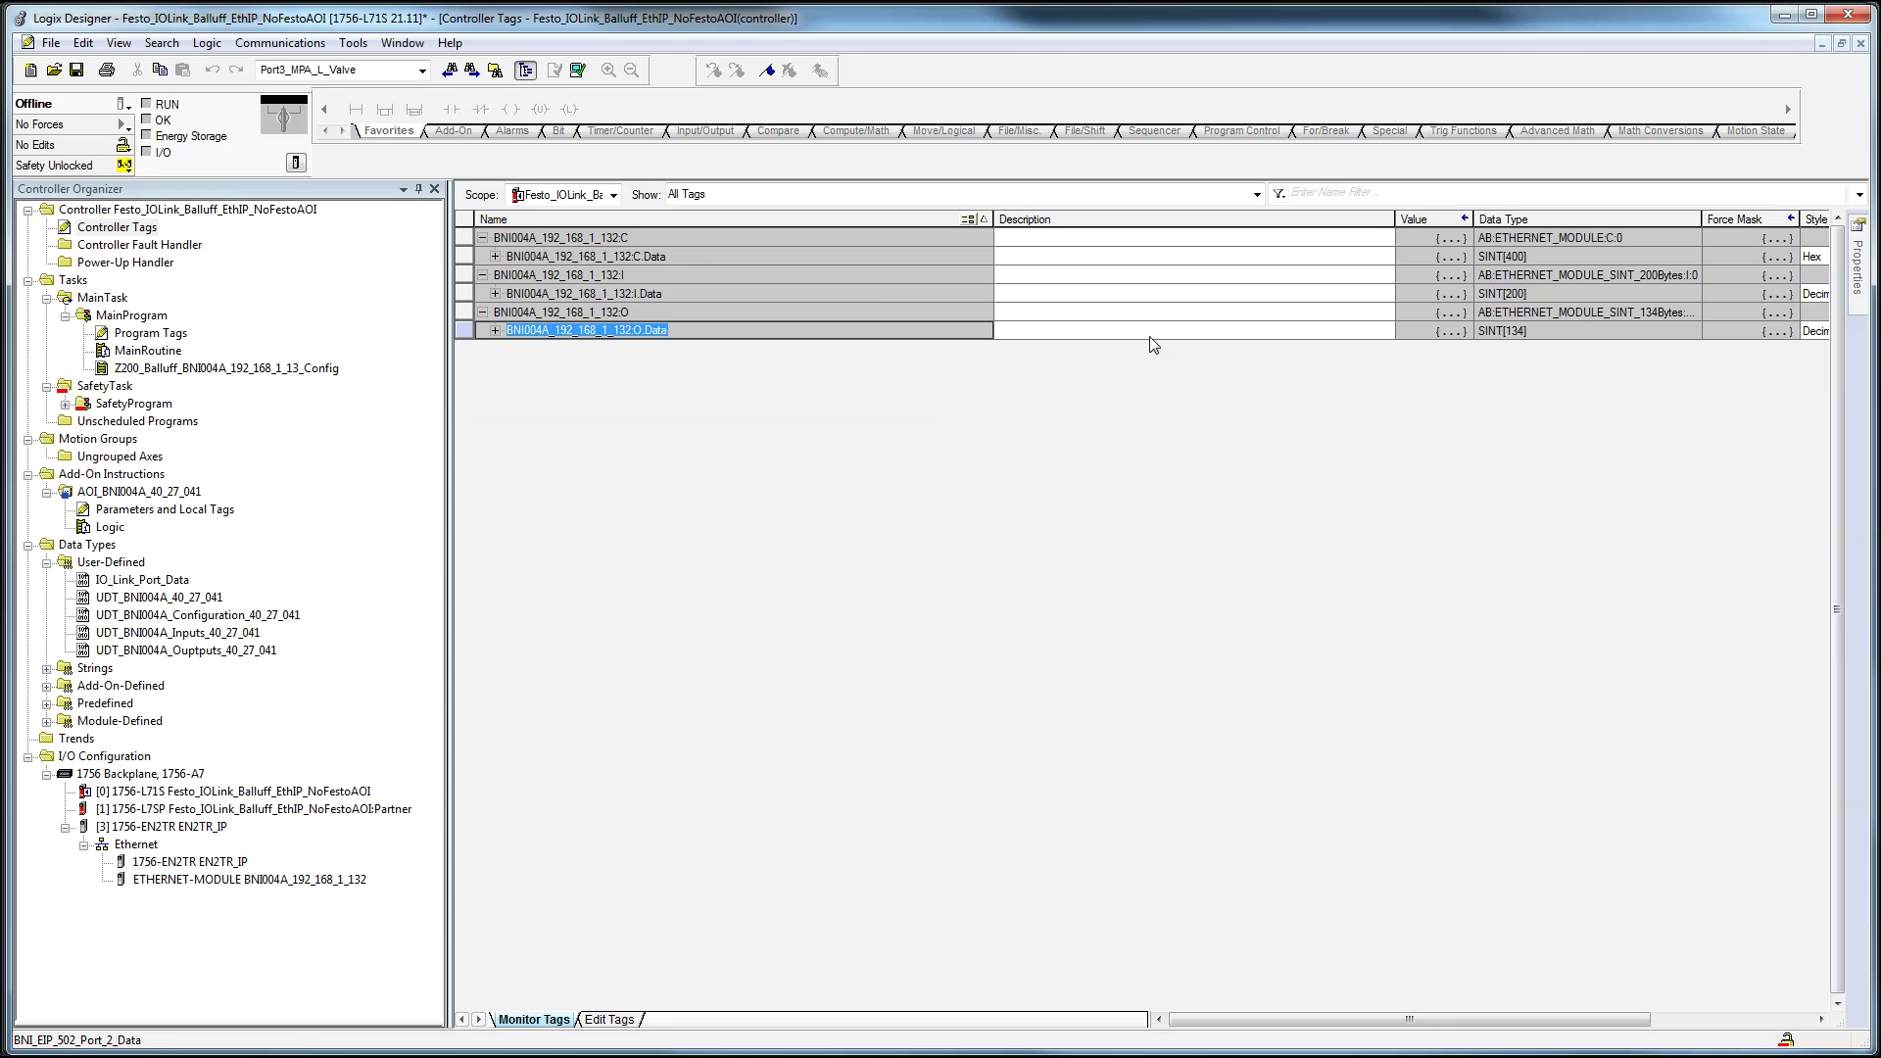
click(703, 259)
key(shift+Home)
key(ctrl+Tab)
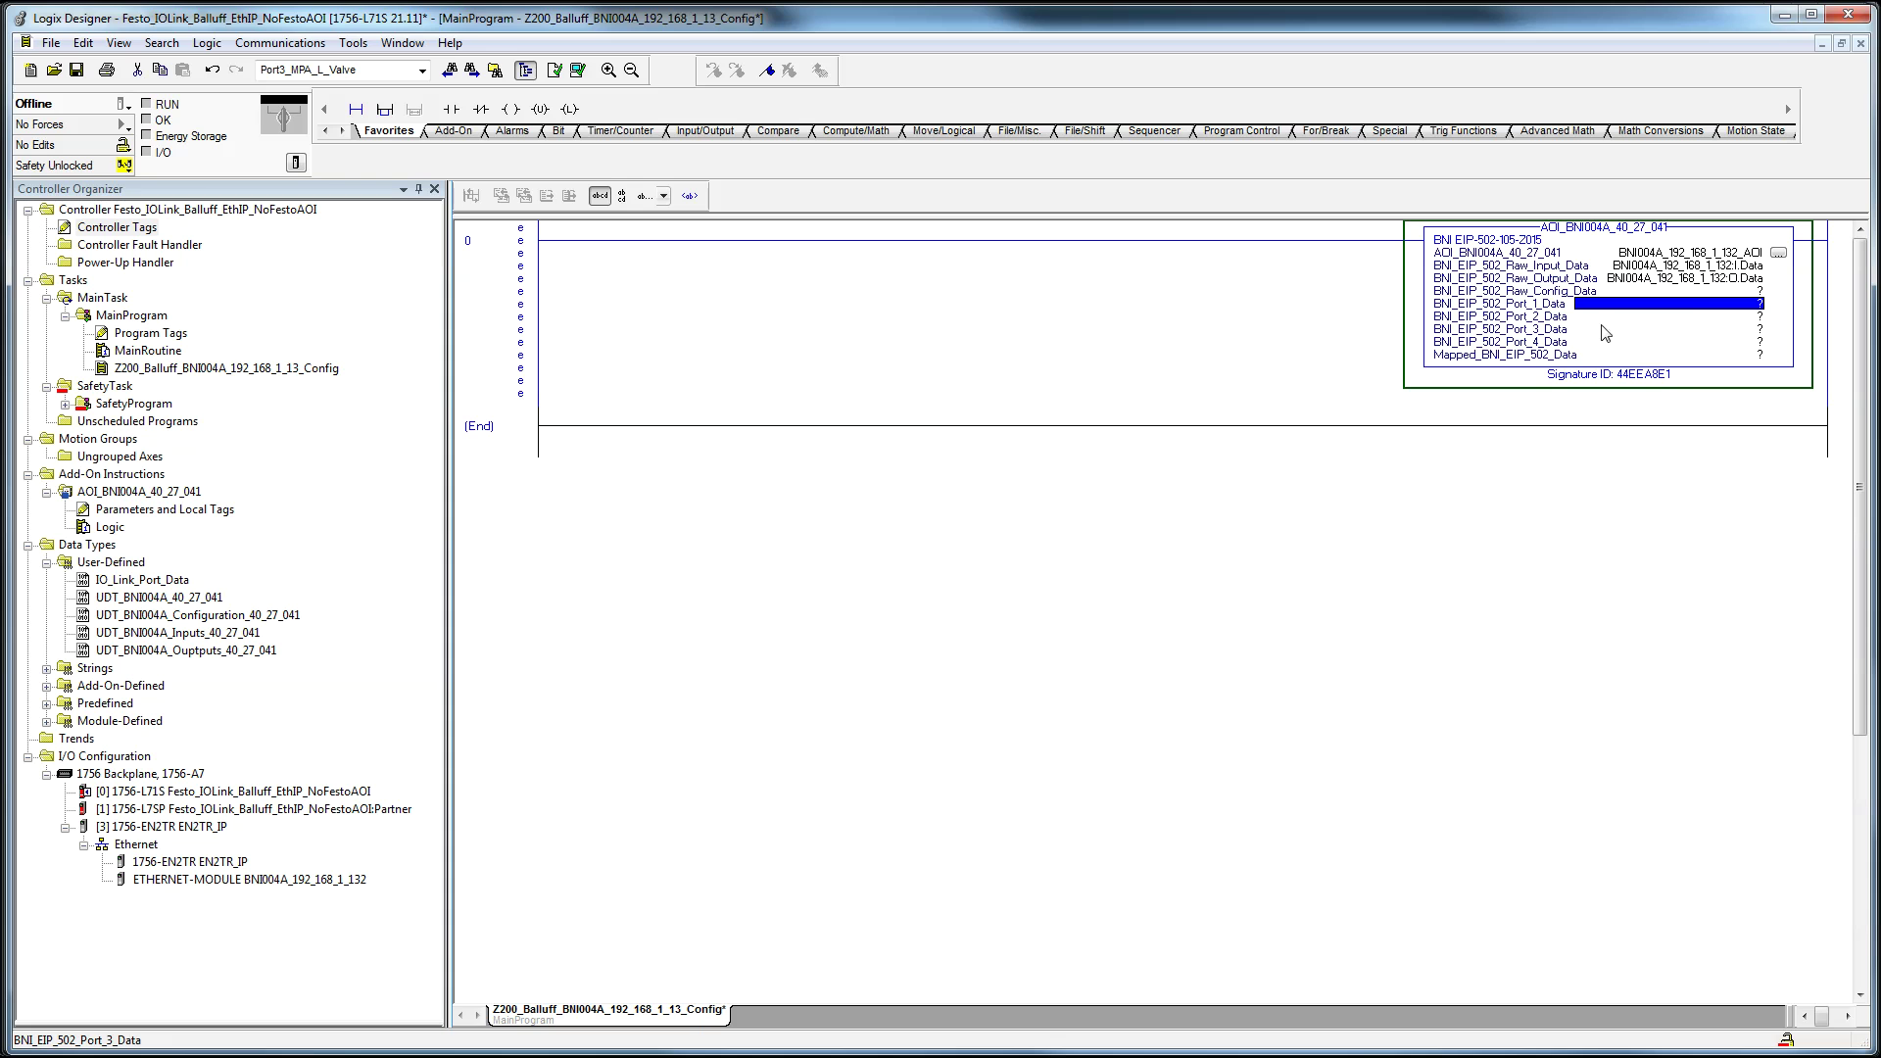
double_click(1709, 290)
key(ctrl+v)
click(1675, 278)
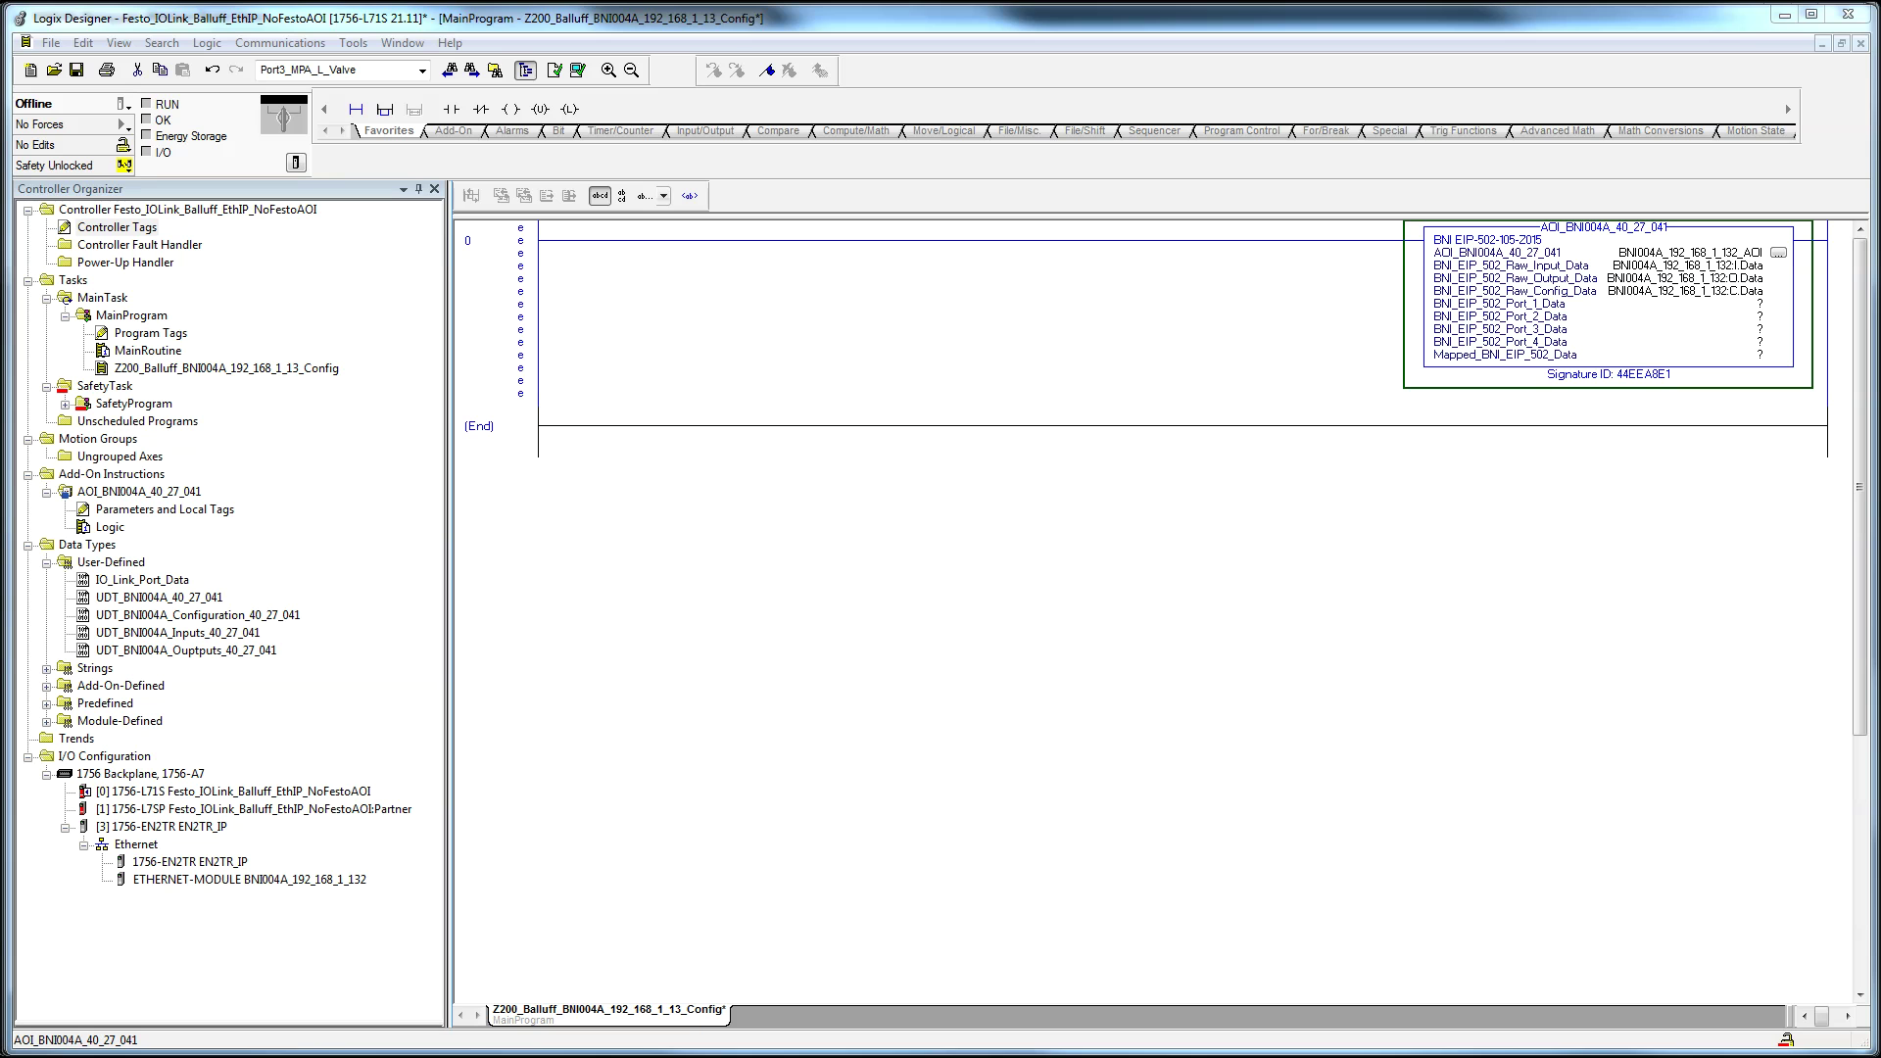
Step: Create the instance tag BNI004A_192_168_1_132_AOI with data type AOI_BNI004A_40_27_041 at controller scope
right_click(1731, 255)
click(1725, 265)
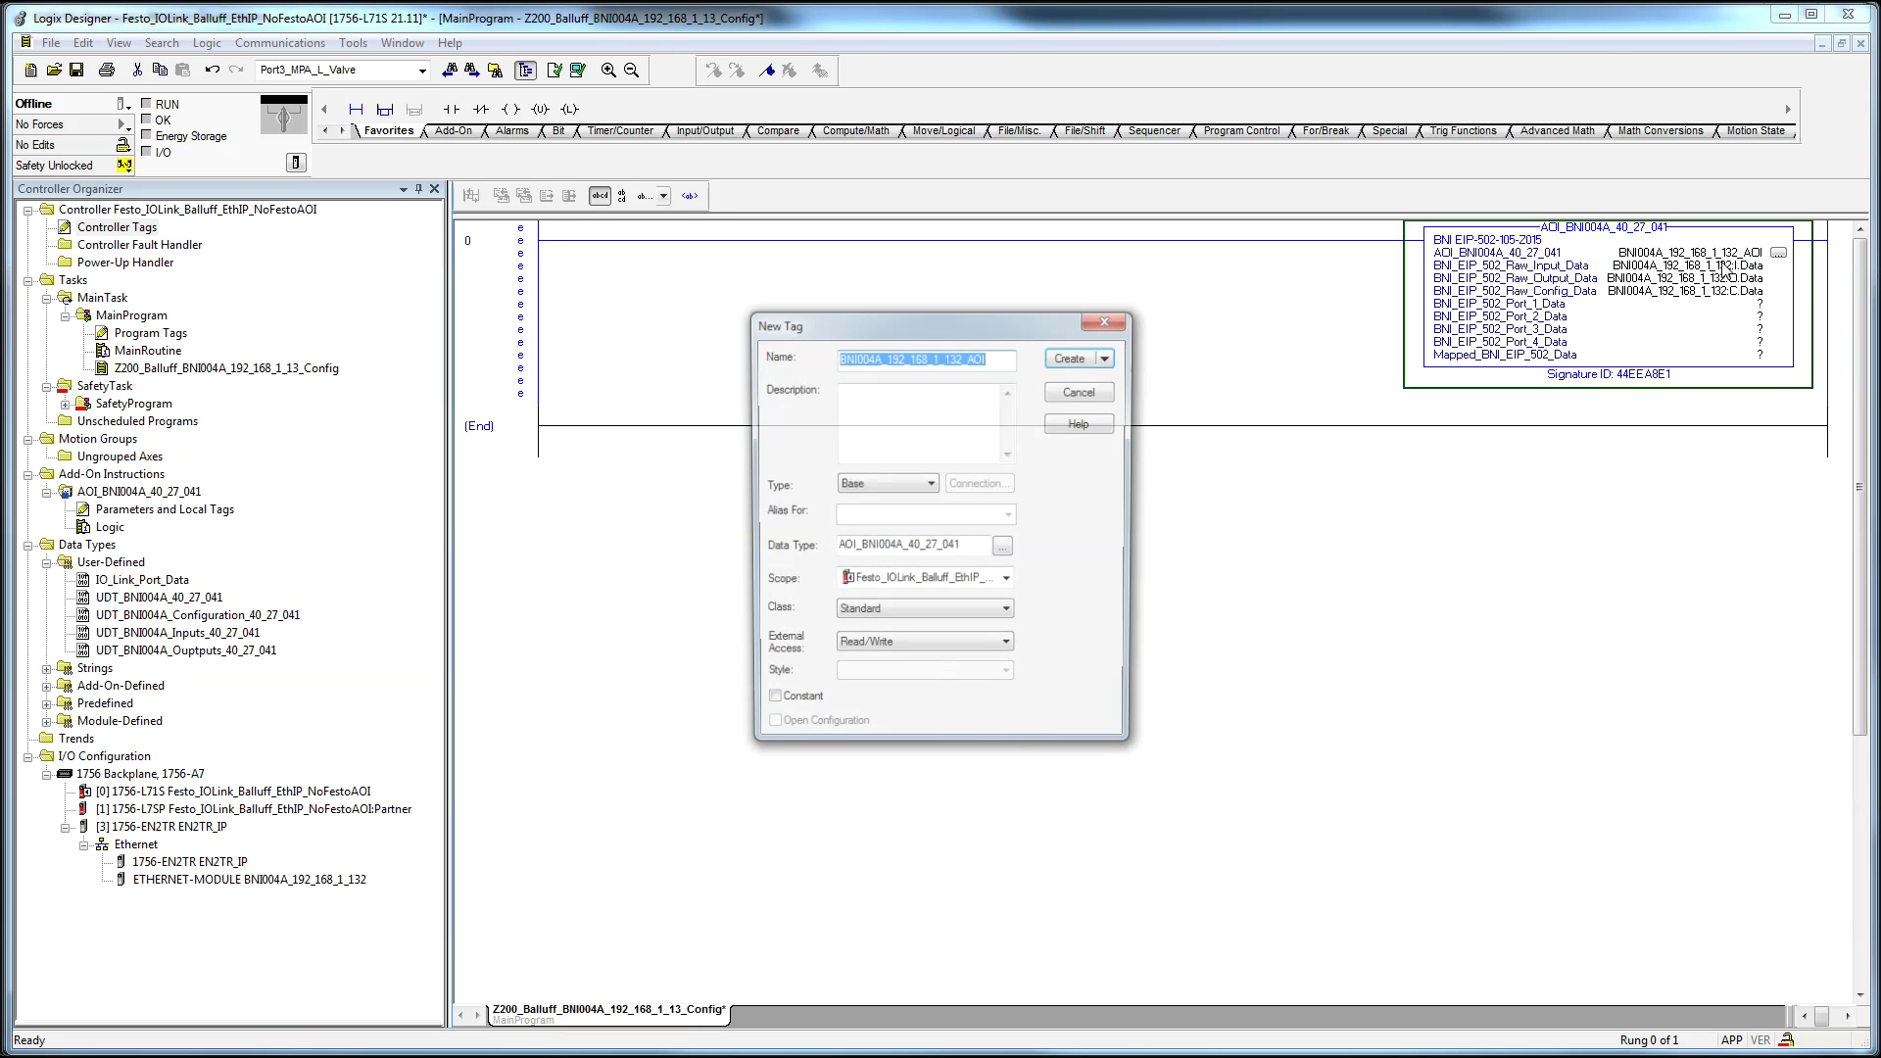
click(1071, 357)
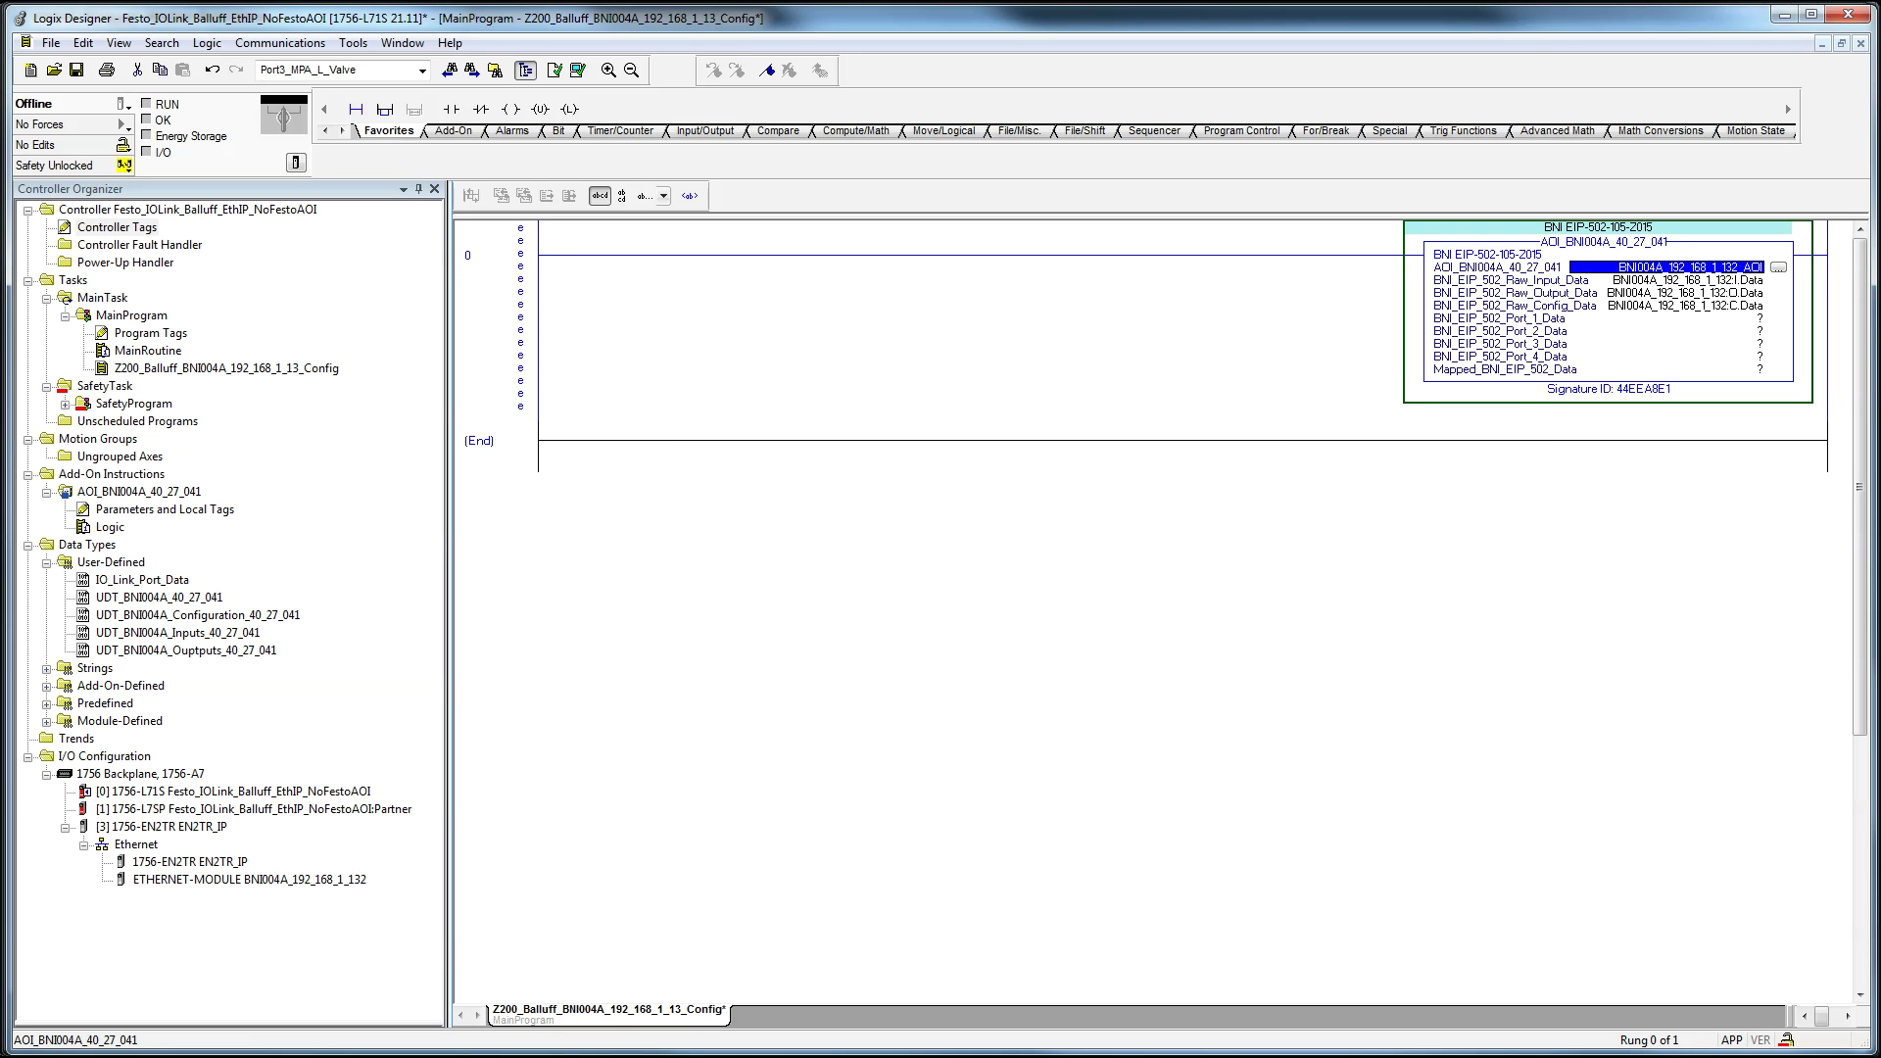
Step: Switch to Windows Photo Viewer to examine the BNI004A wiring diagram for the IO-Link port connections
double_click(1758, 319)
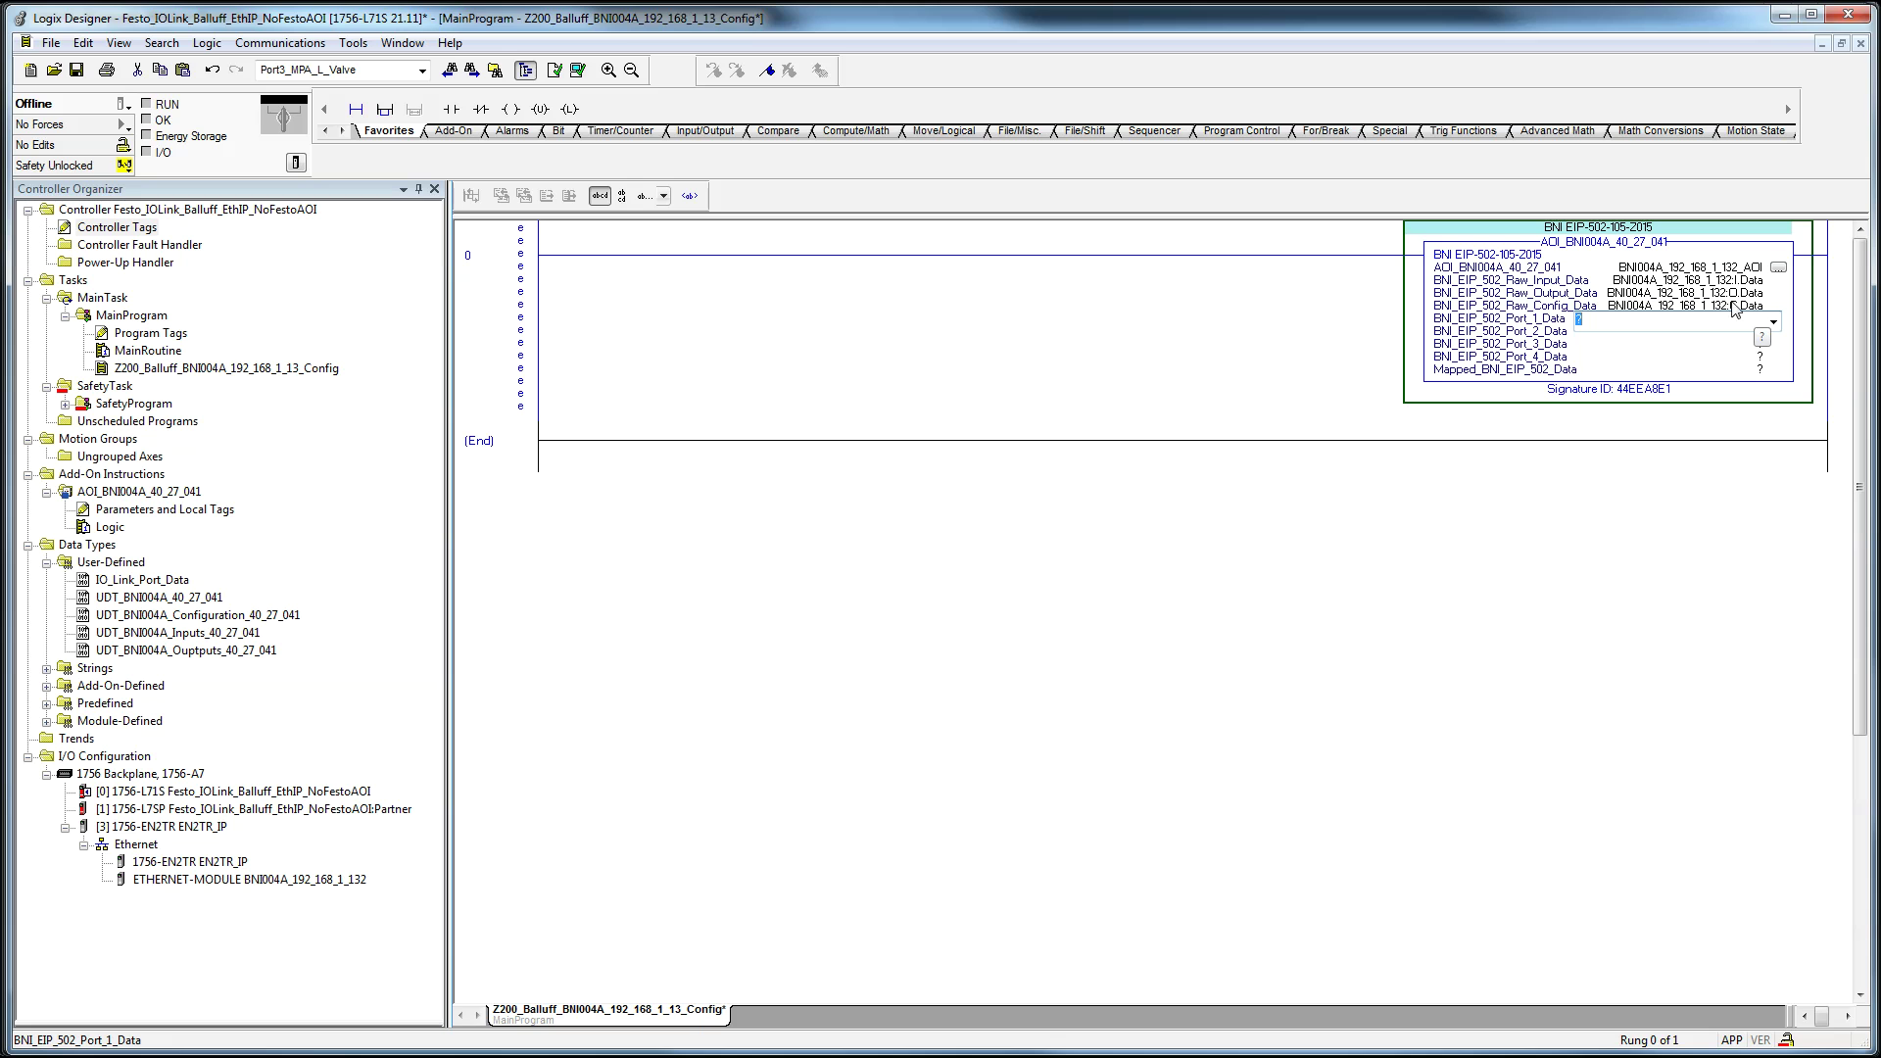
key(Escape)
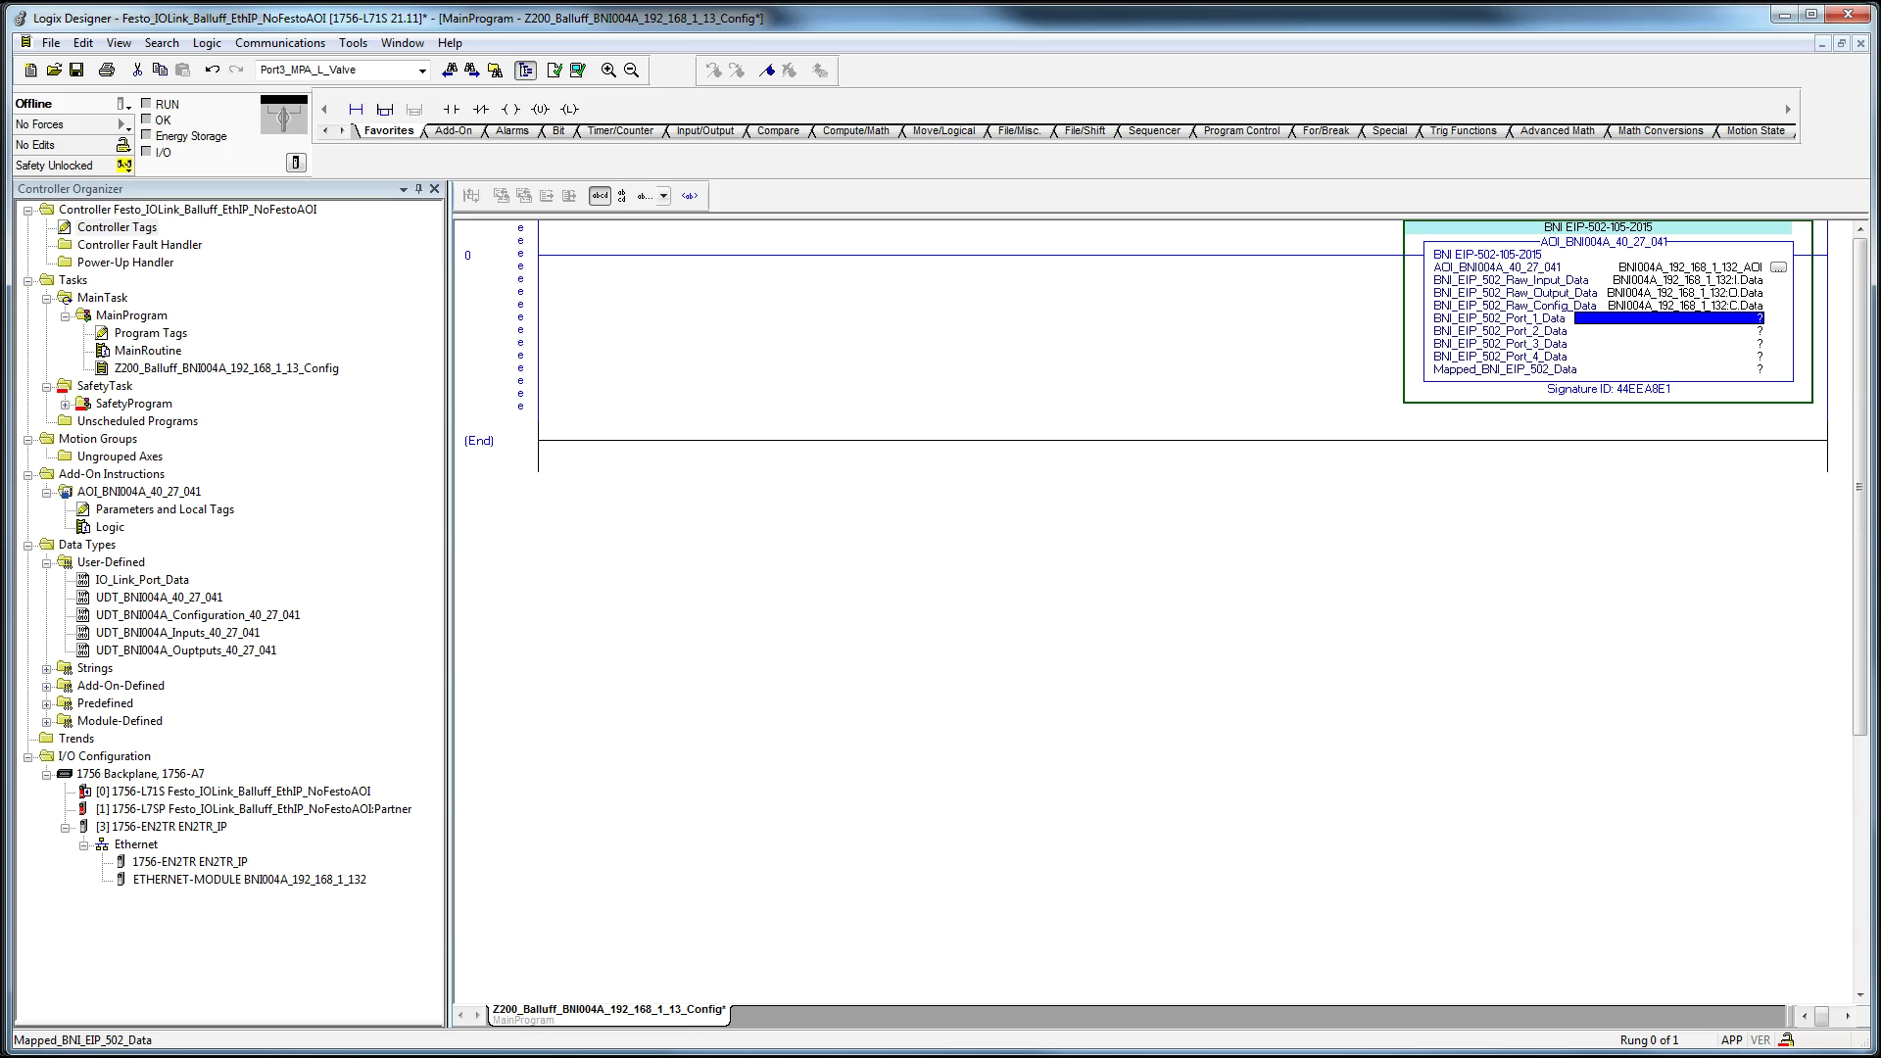
key(alt+Tab)
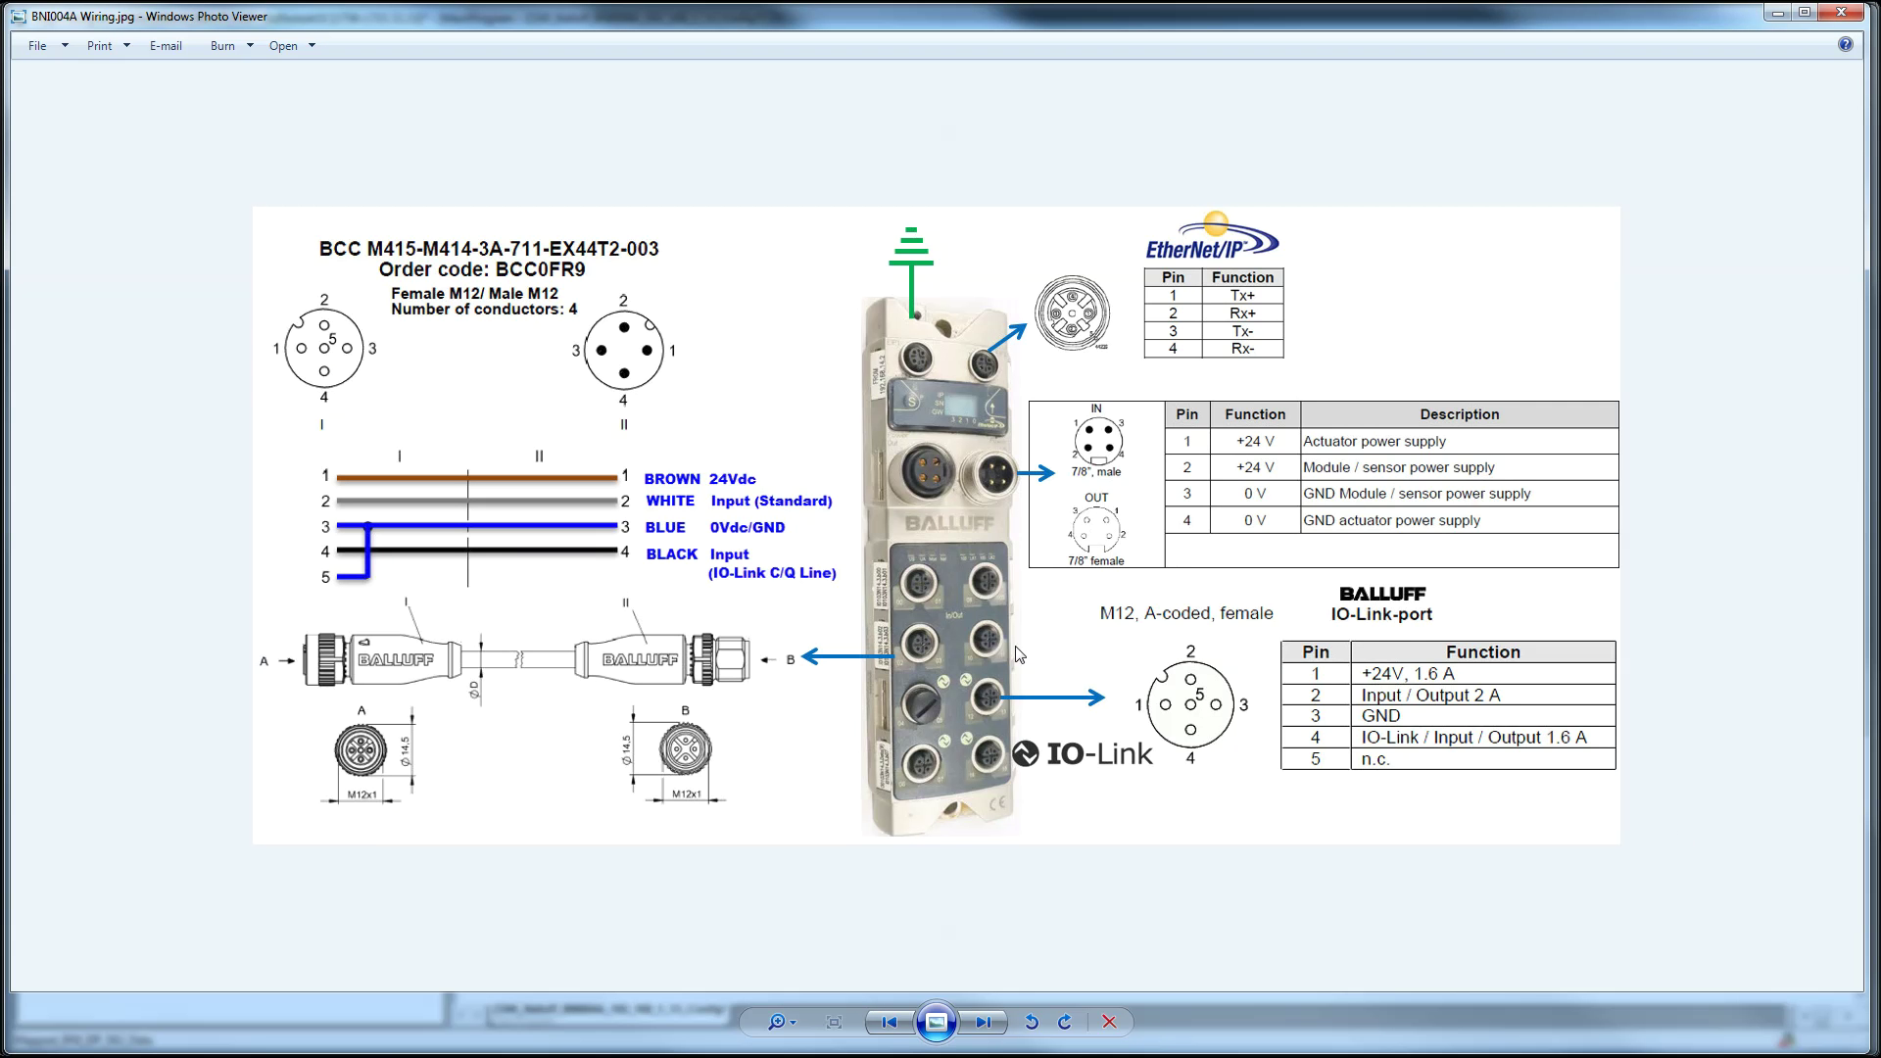
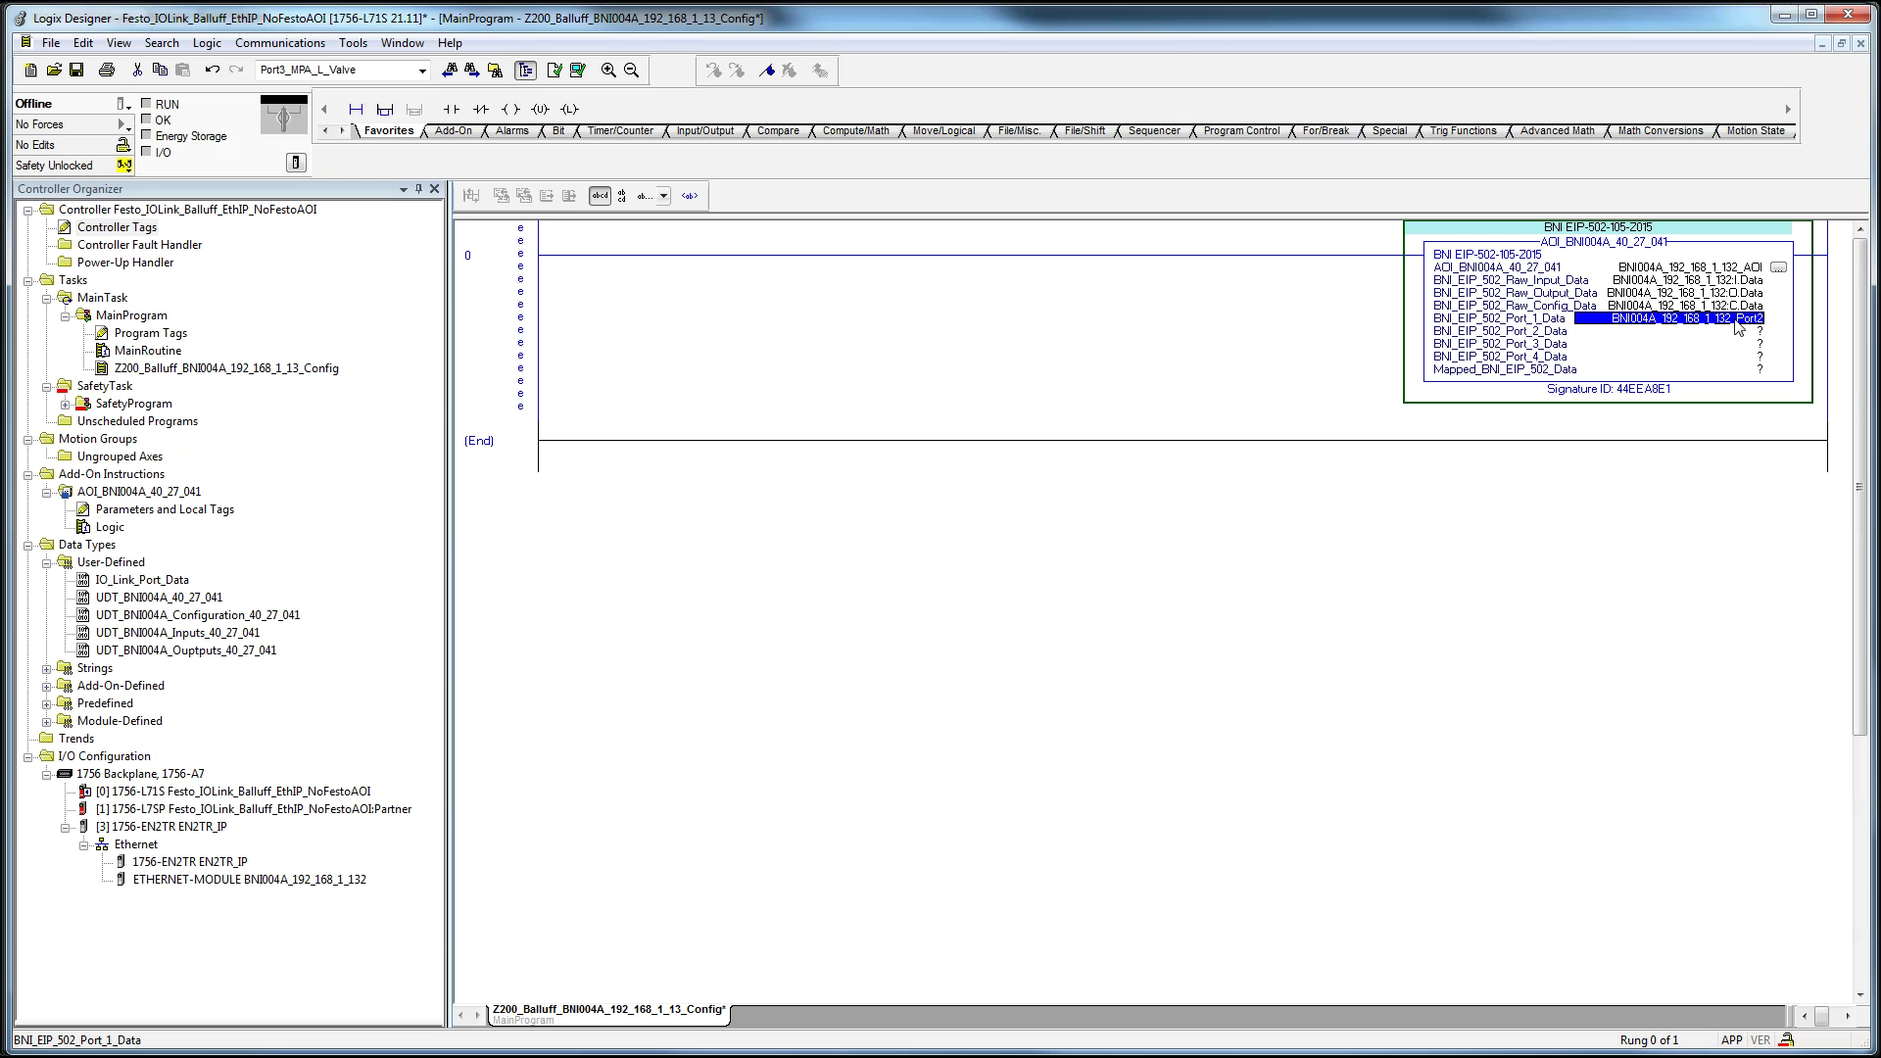
Step: Create the tag BNI004A_192_168_1_132_Port2 for BNI_EIP_502_Port_1_Data with data type IO_Link_Port_Data at controller scope
right_click(1737, 327)
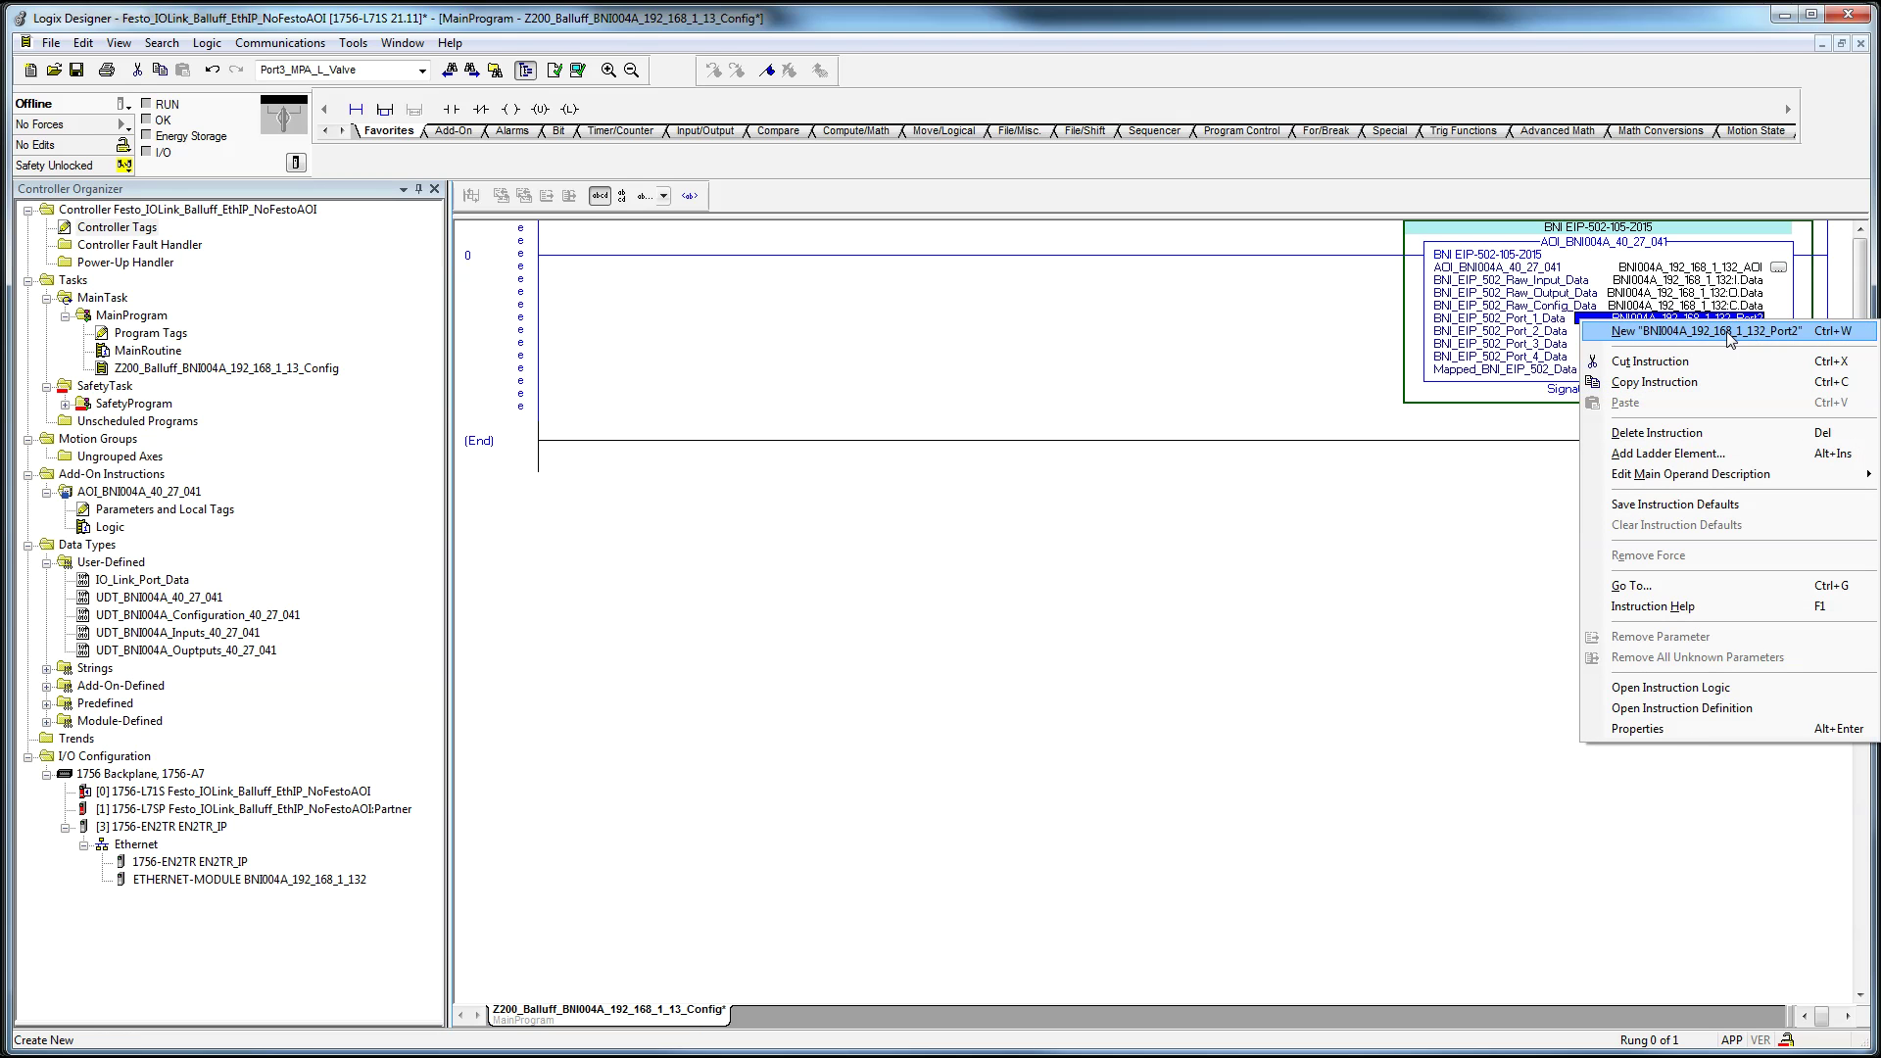
click(1730, 337)
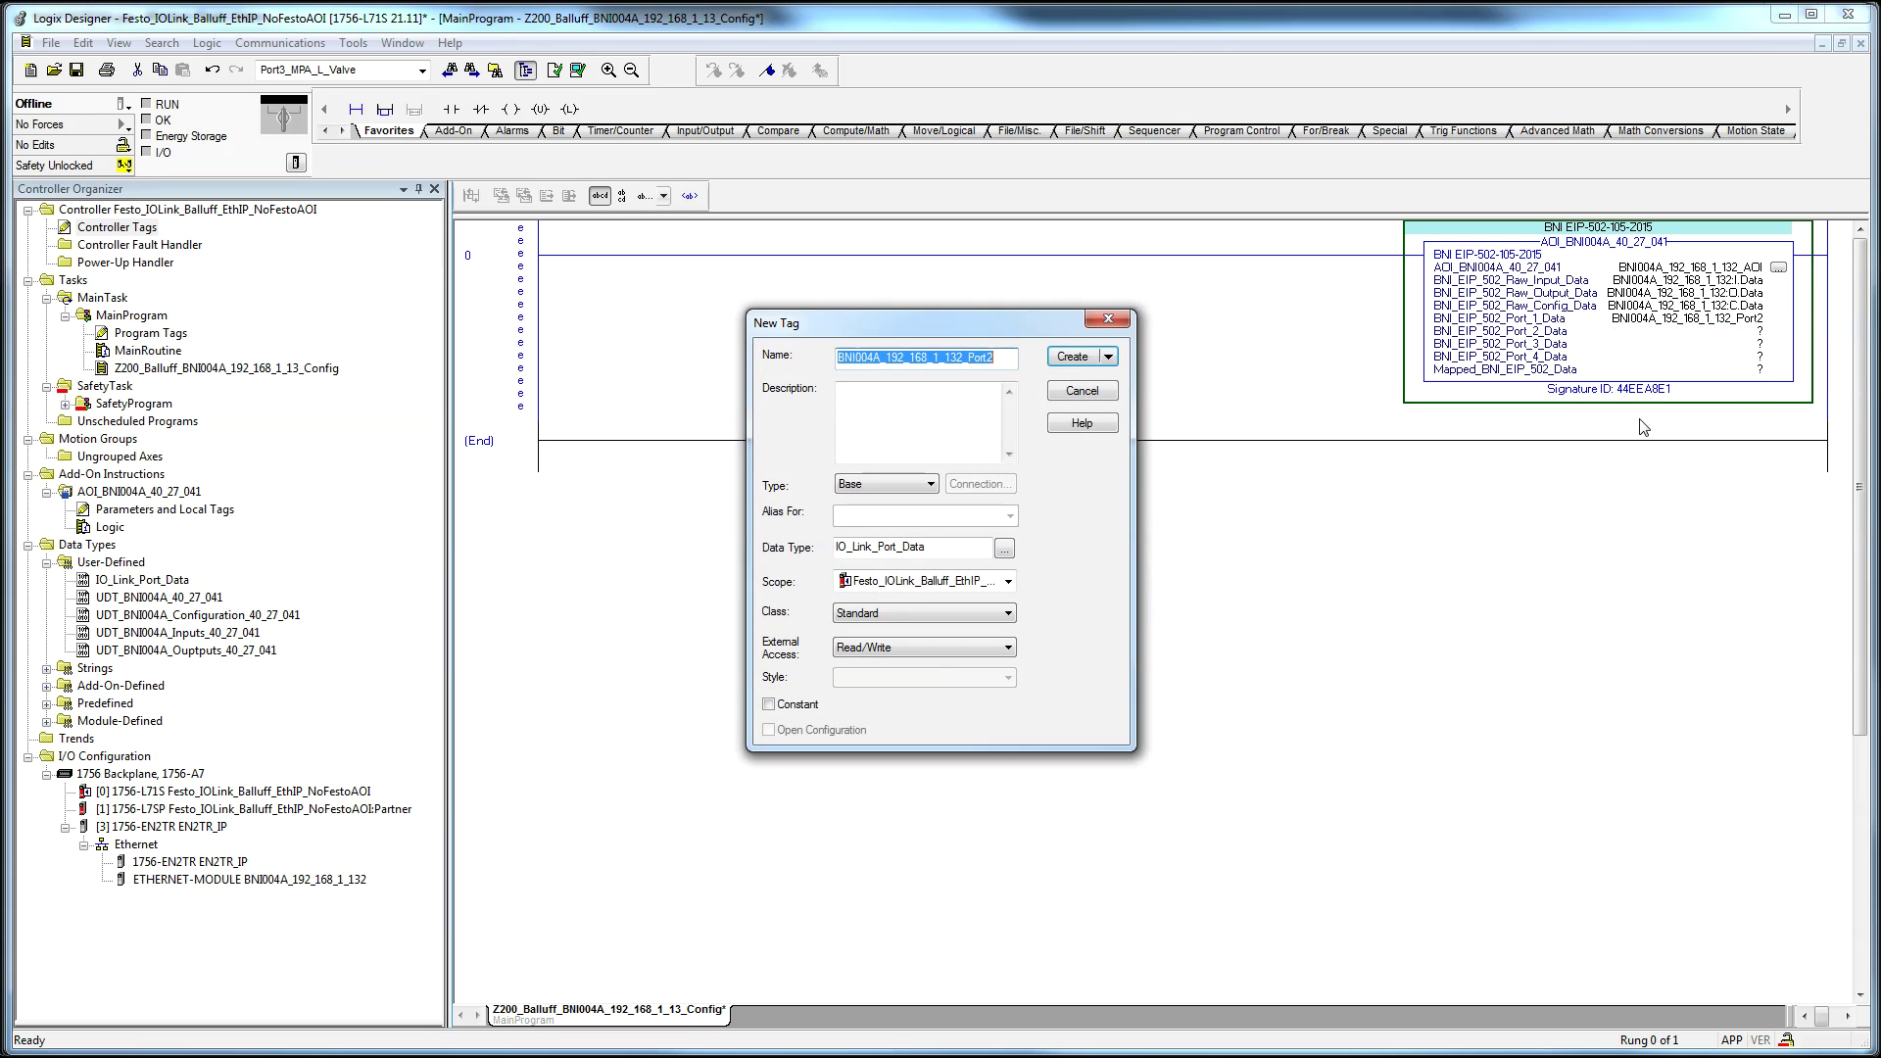
click(1060, 364)
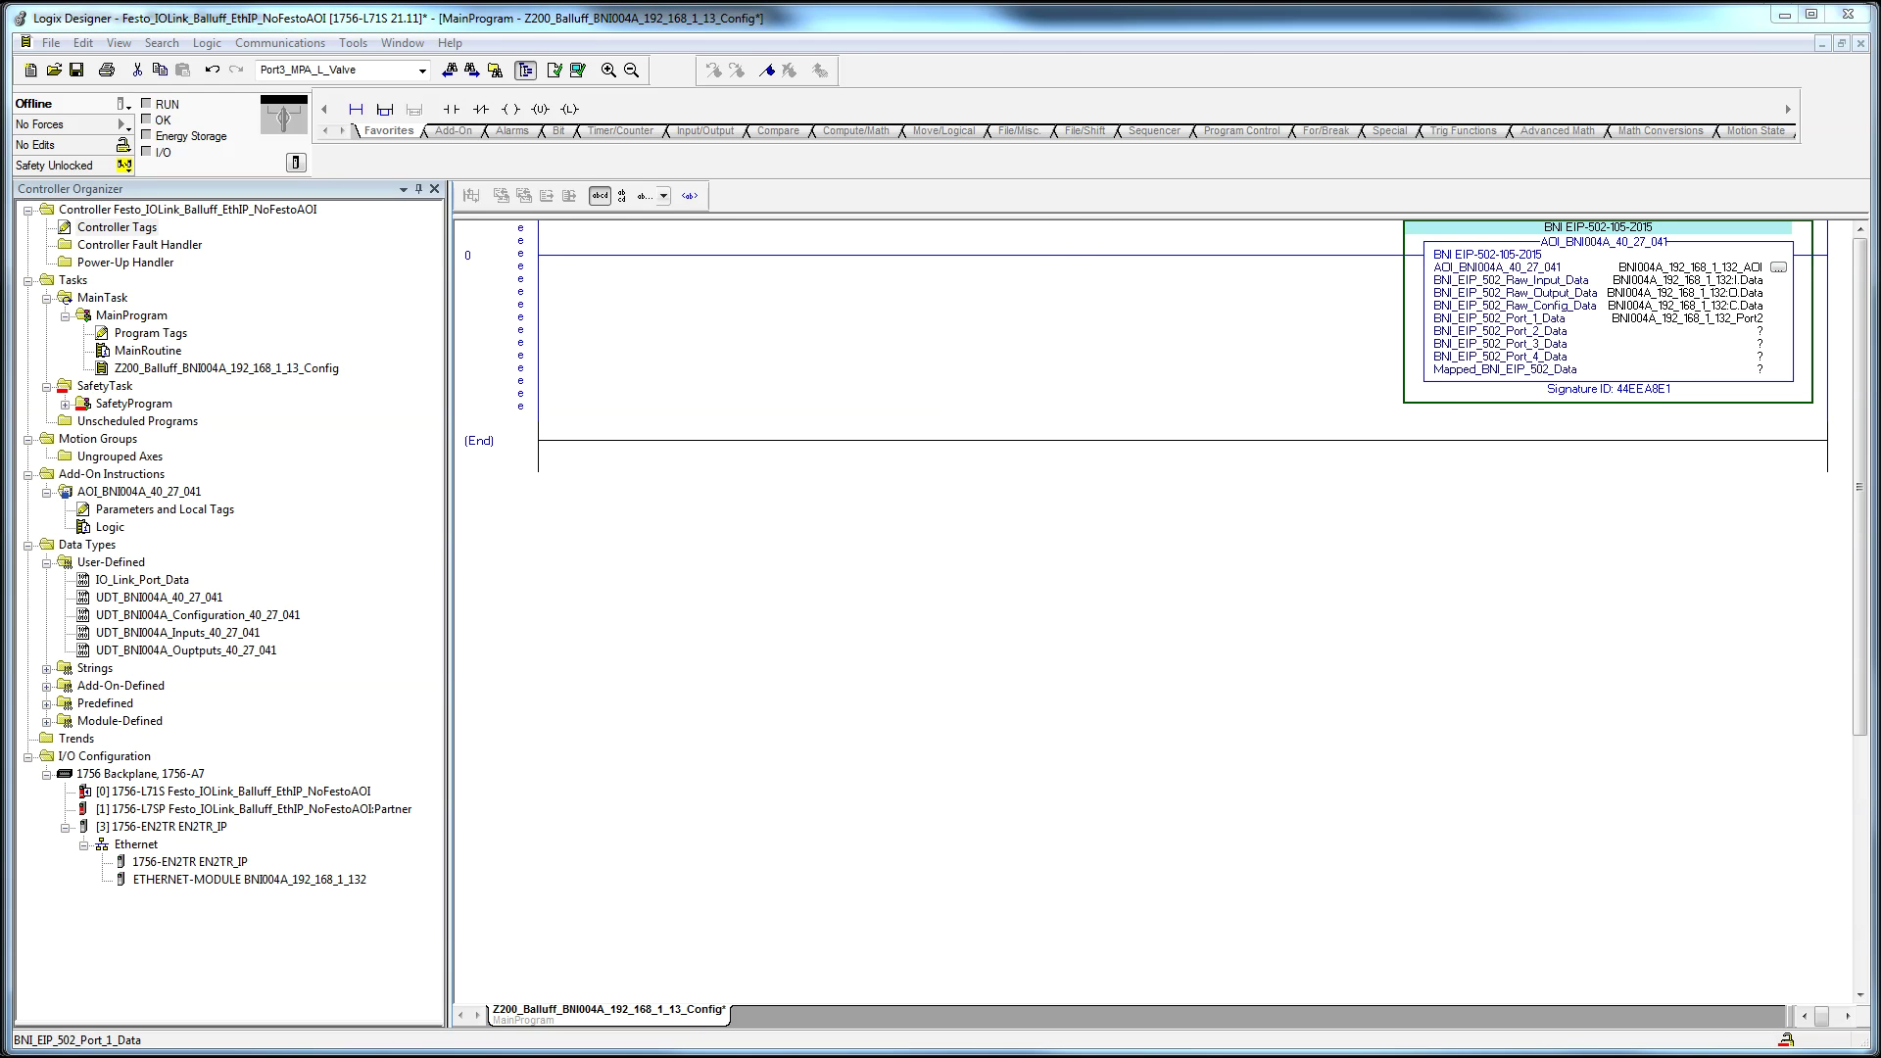
Step: Check the BNI004A port layout image, assign BNI004A_192_168_1_132_Port3 to BNI_EIP_502_Port_2_Data and create that tag
key(alt+Tab)
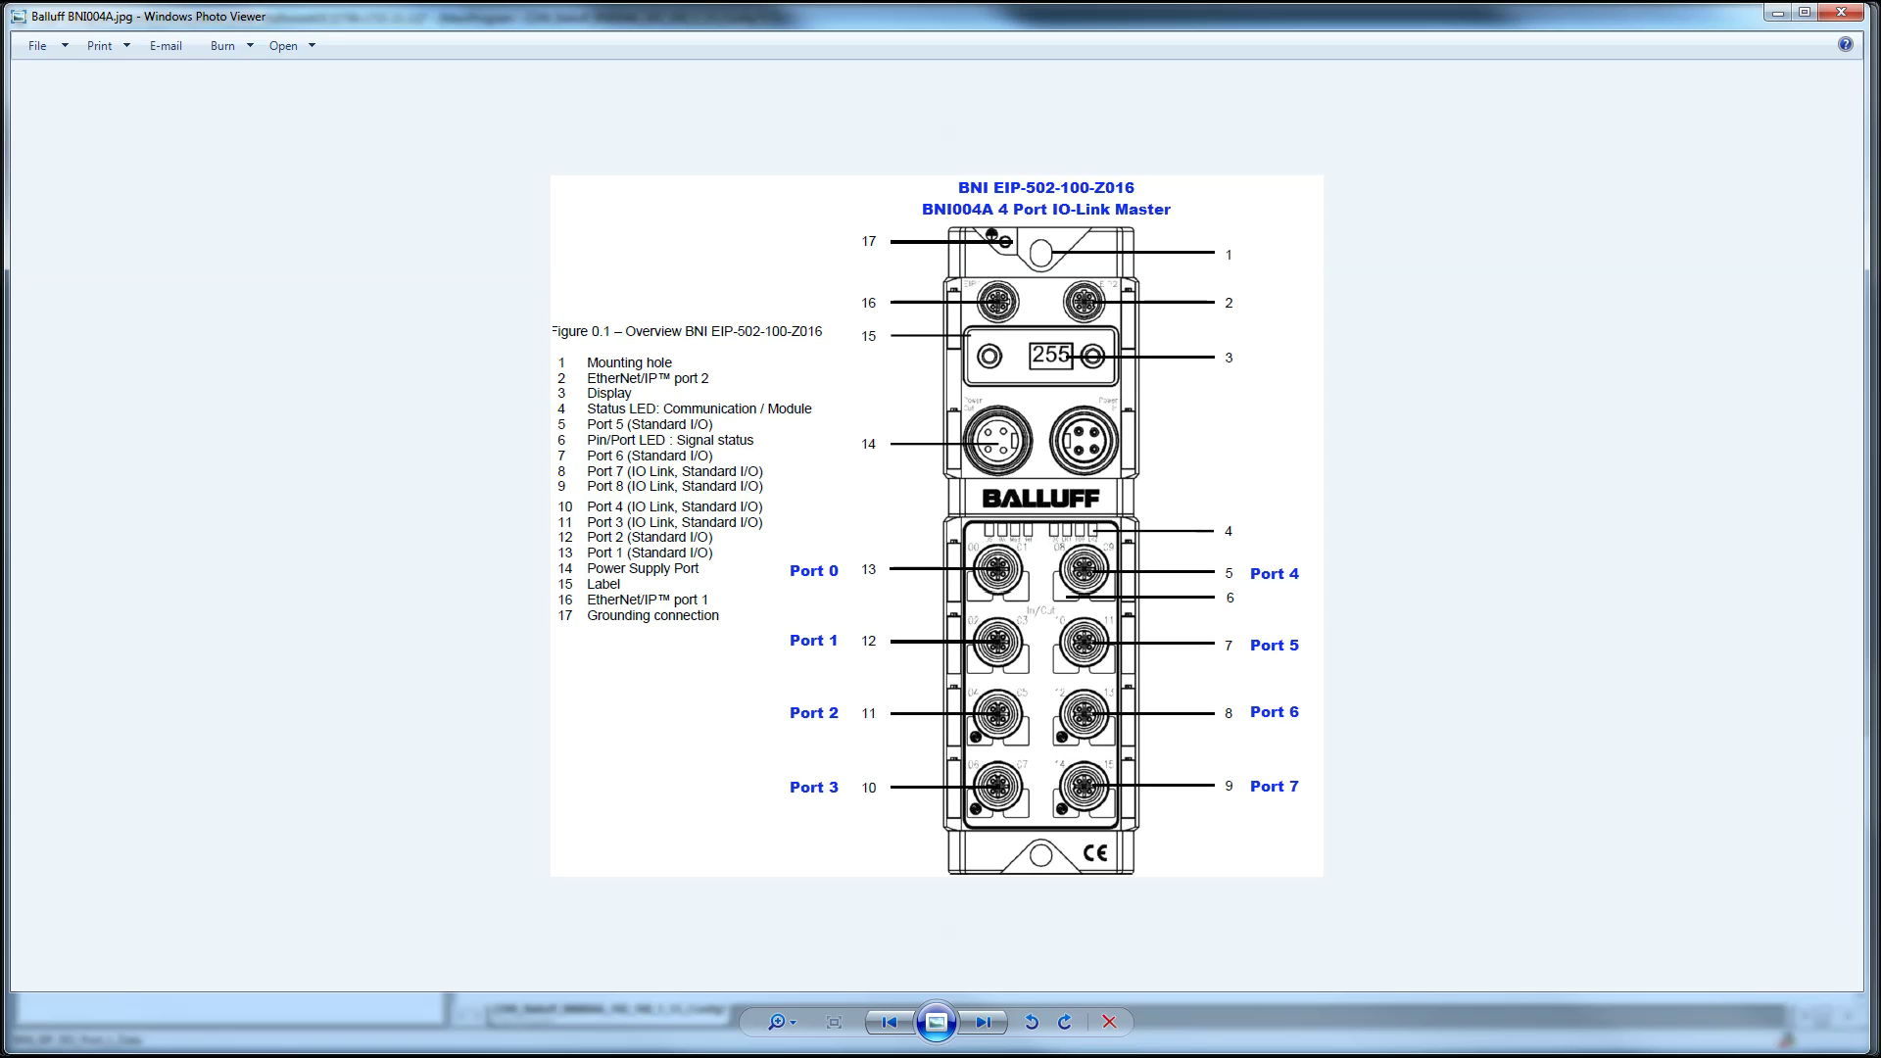
key(alt+Tab)
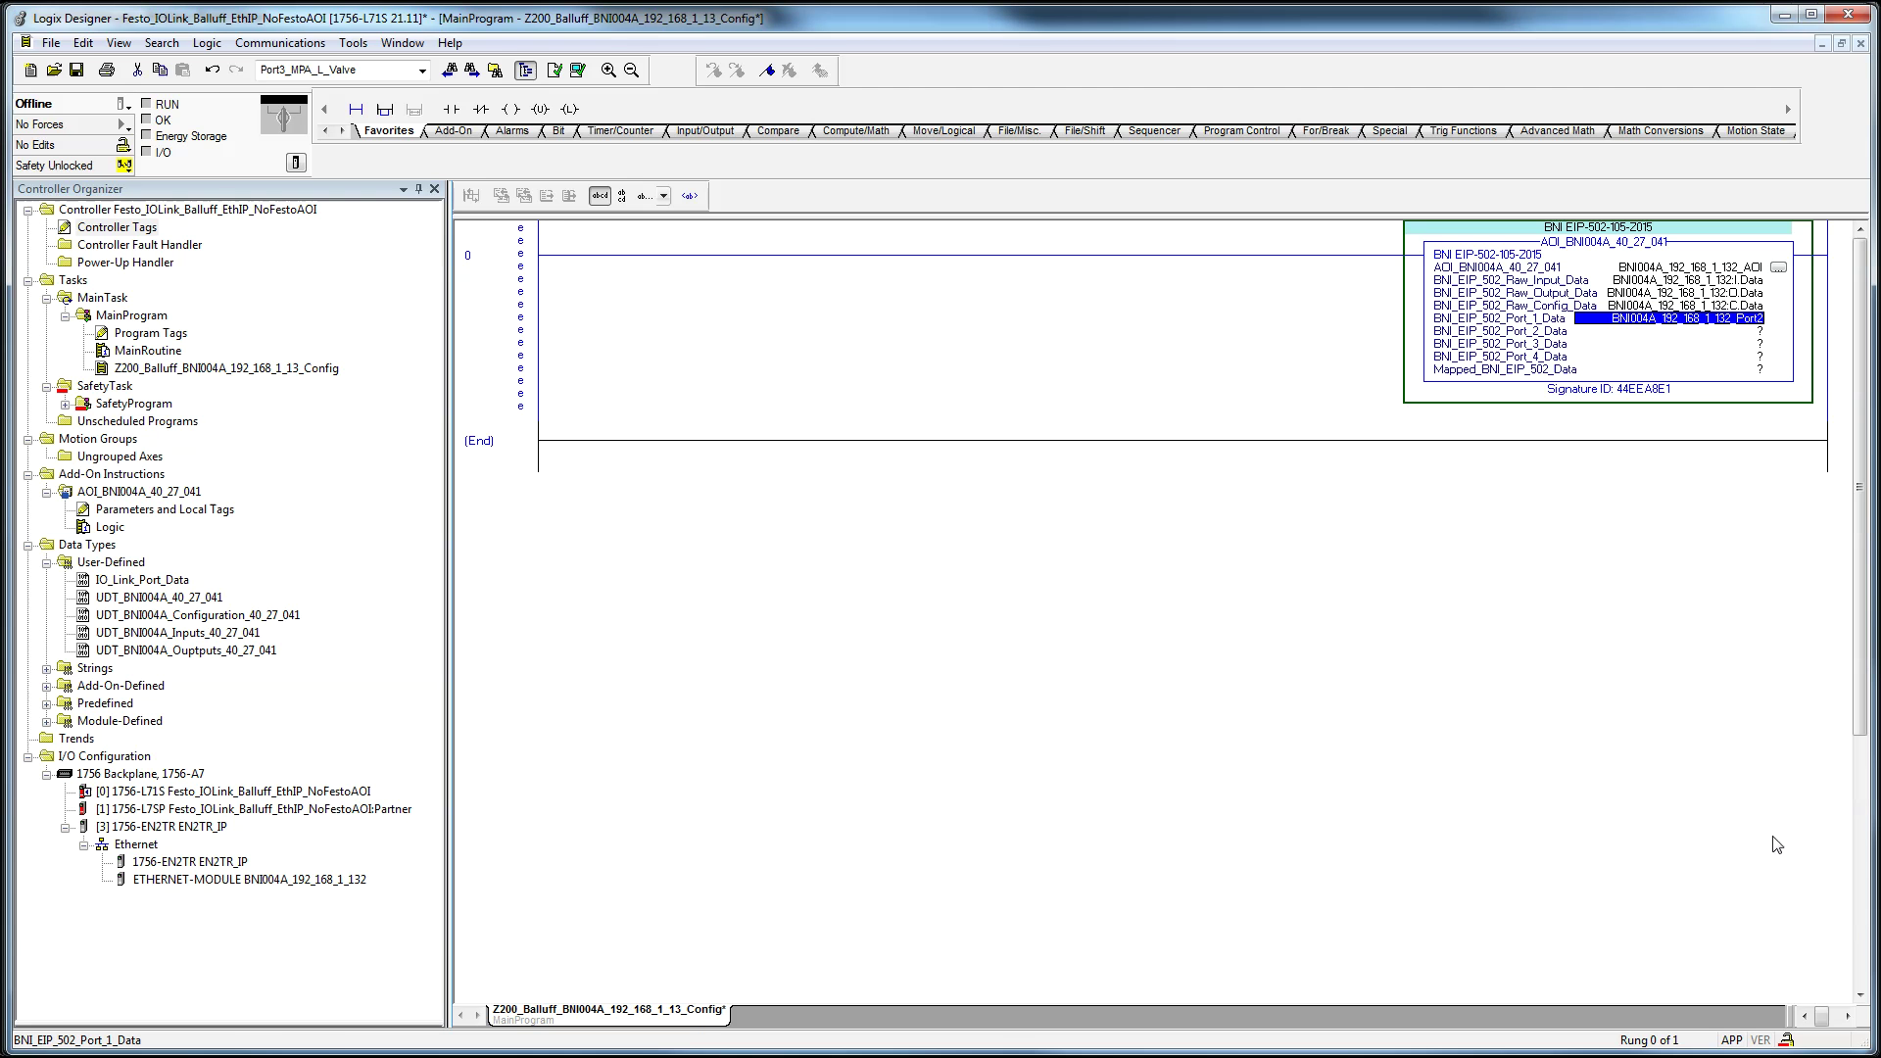
click(1760, 338)
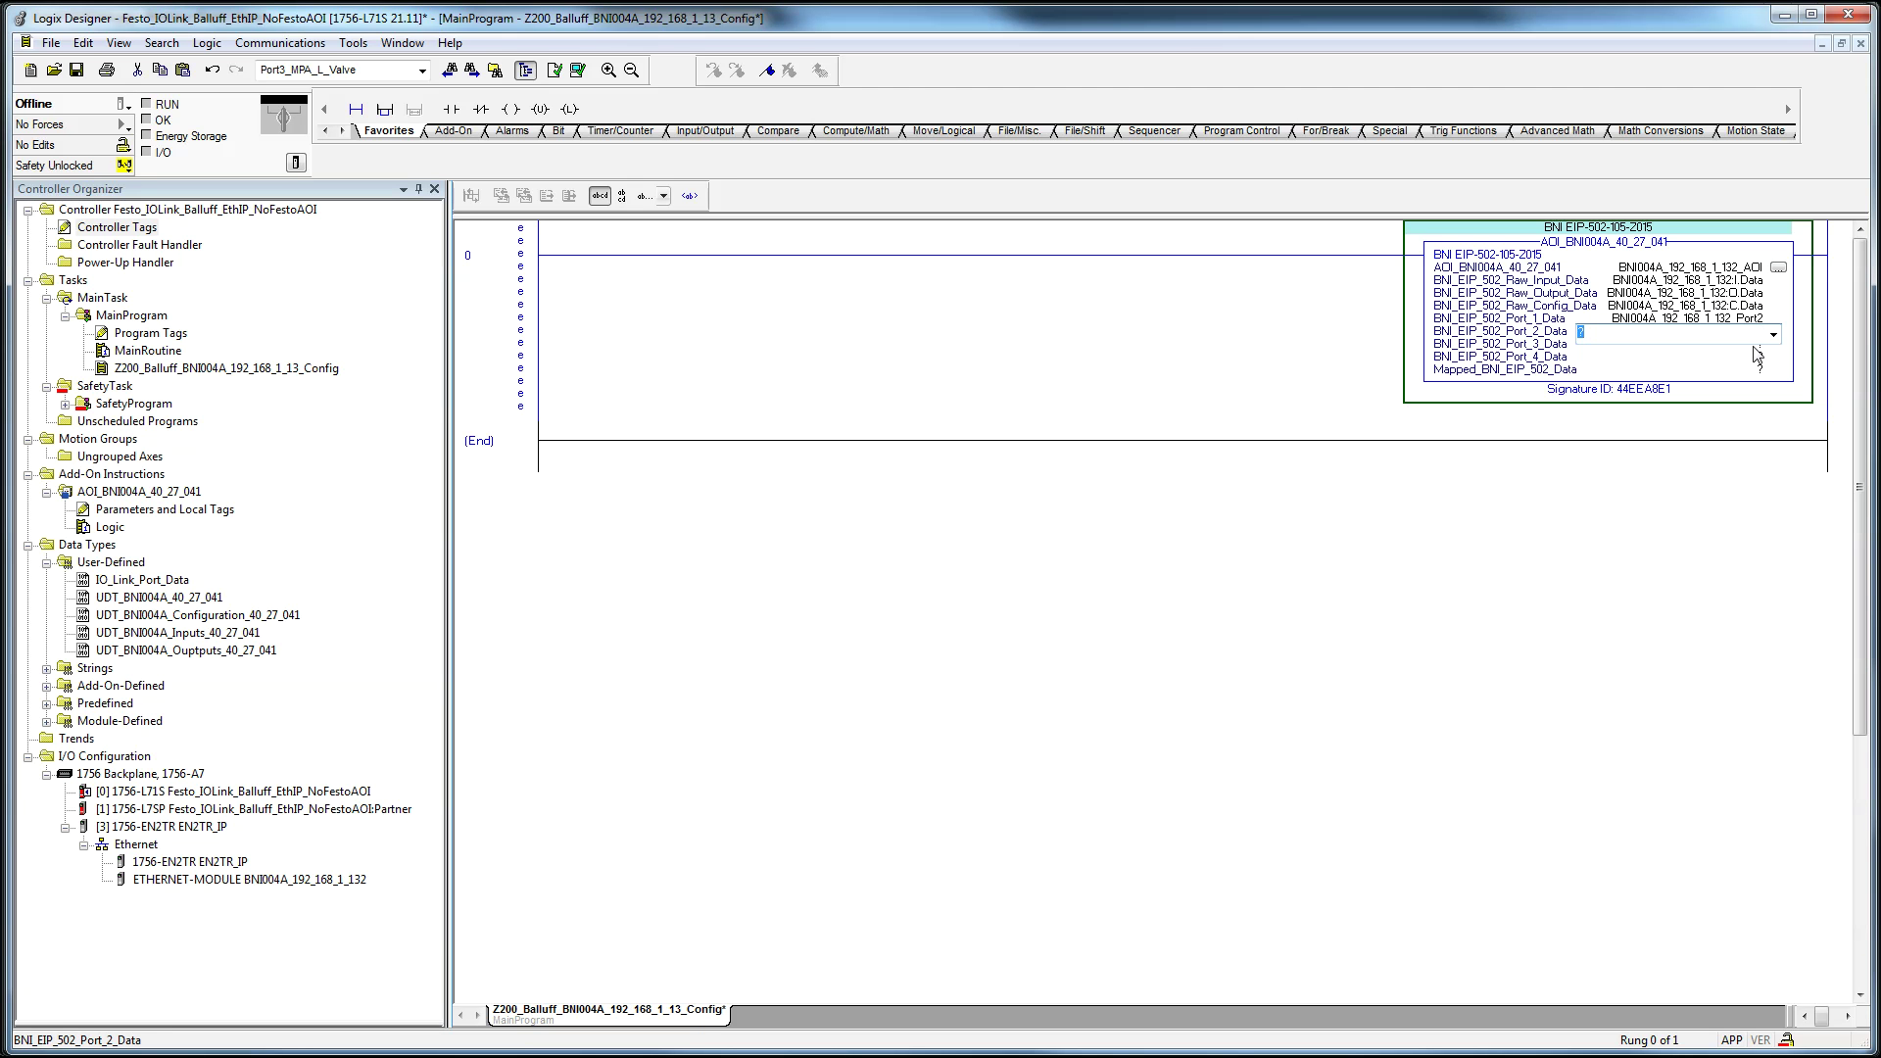
text(BNI004A_192_168_1_132_Port3)
key(Return)
right_click(1756, 338)
click(1547, 468)
click(1104, 355)
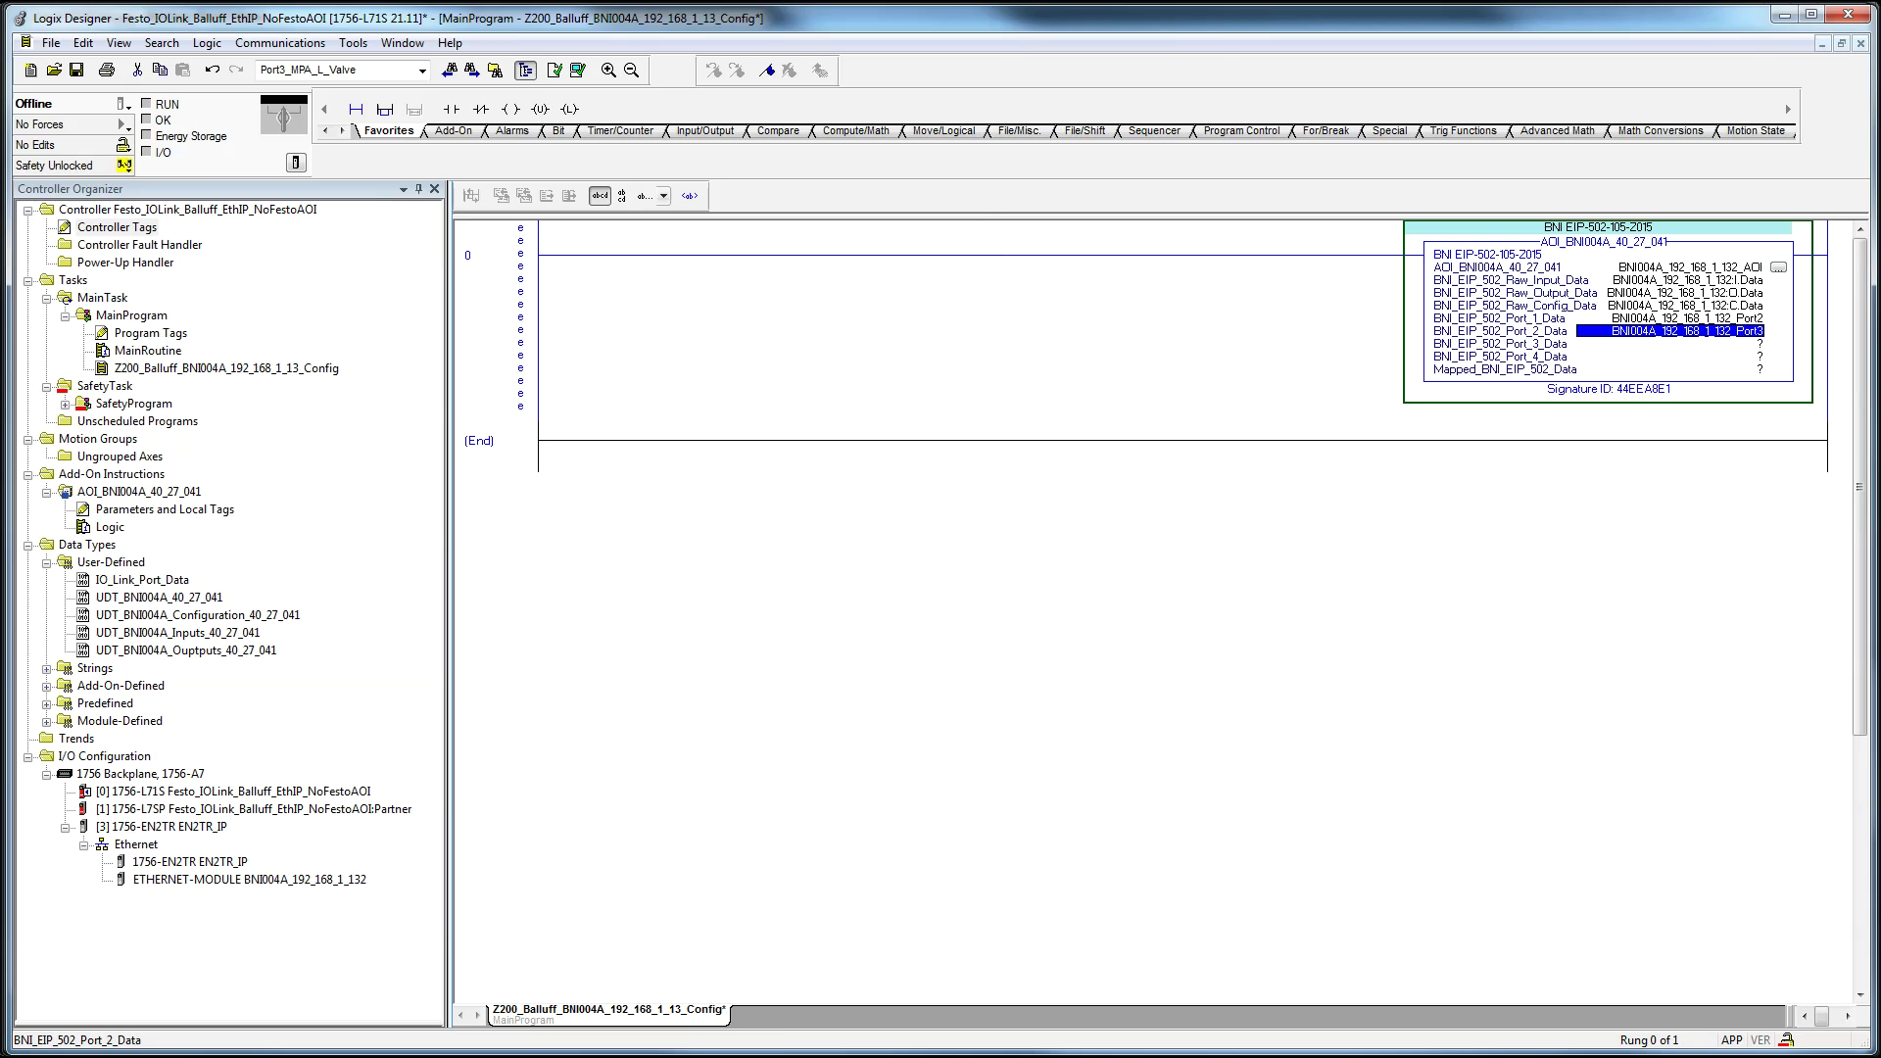
Step: Consult the port layout image and create the tag BNI004A_192_168_1_132_Port6 as IO_Link_Port_Data for the BNI_EIP_502_Port_3_Data parameter
key(alt+Tab)
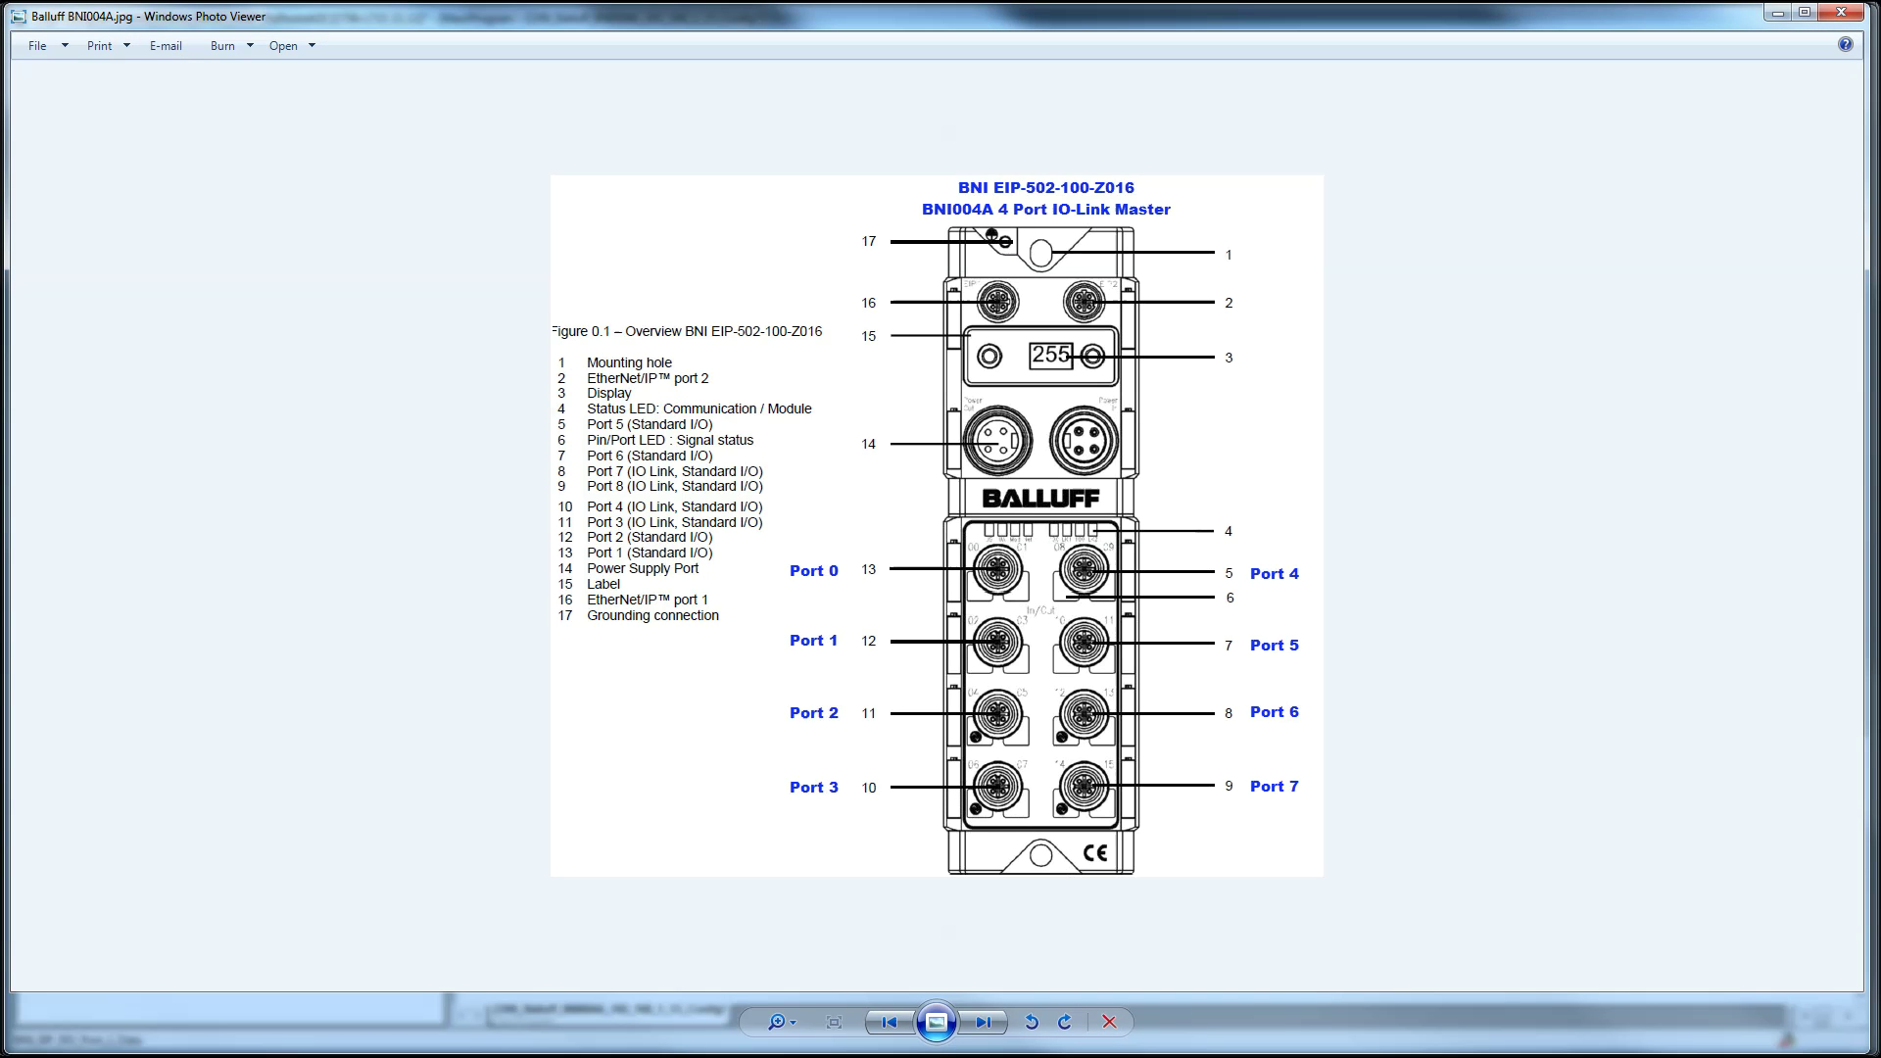
key(alt+Tab)
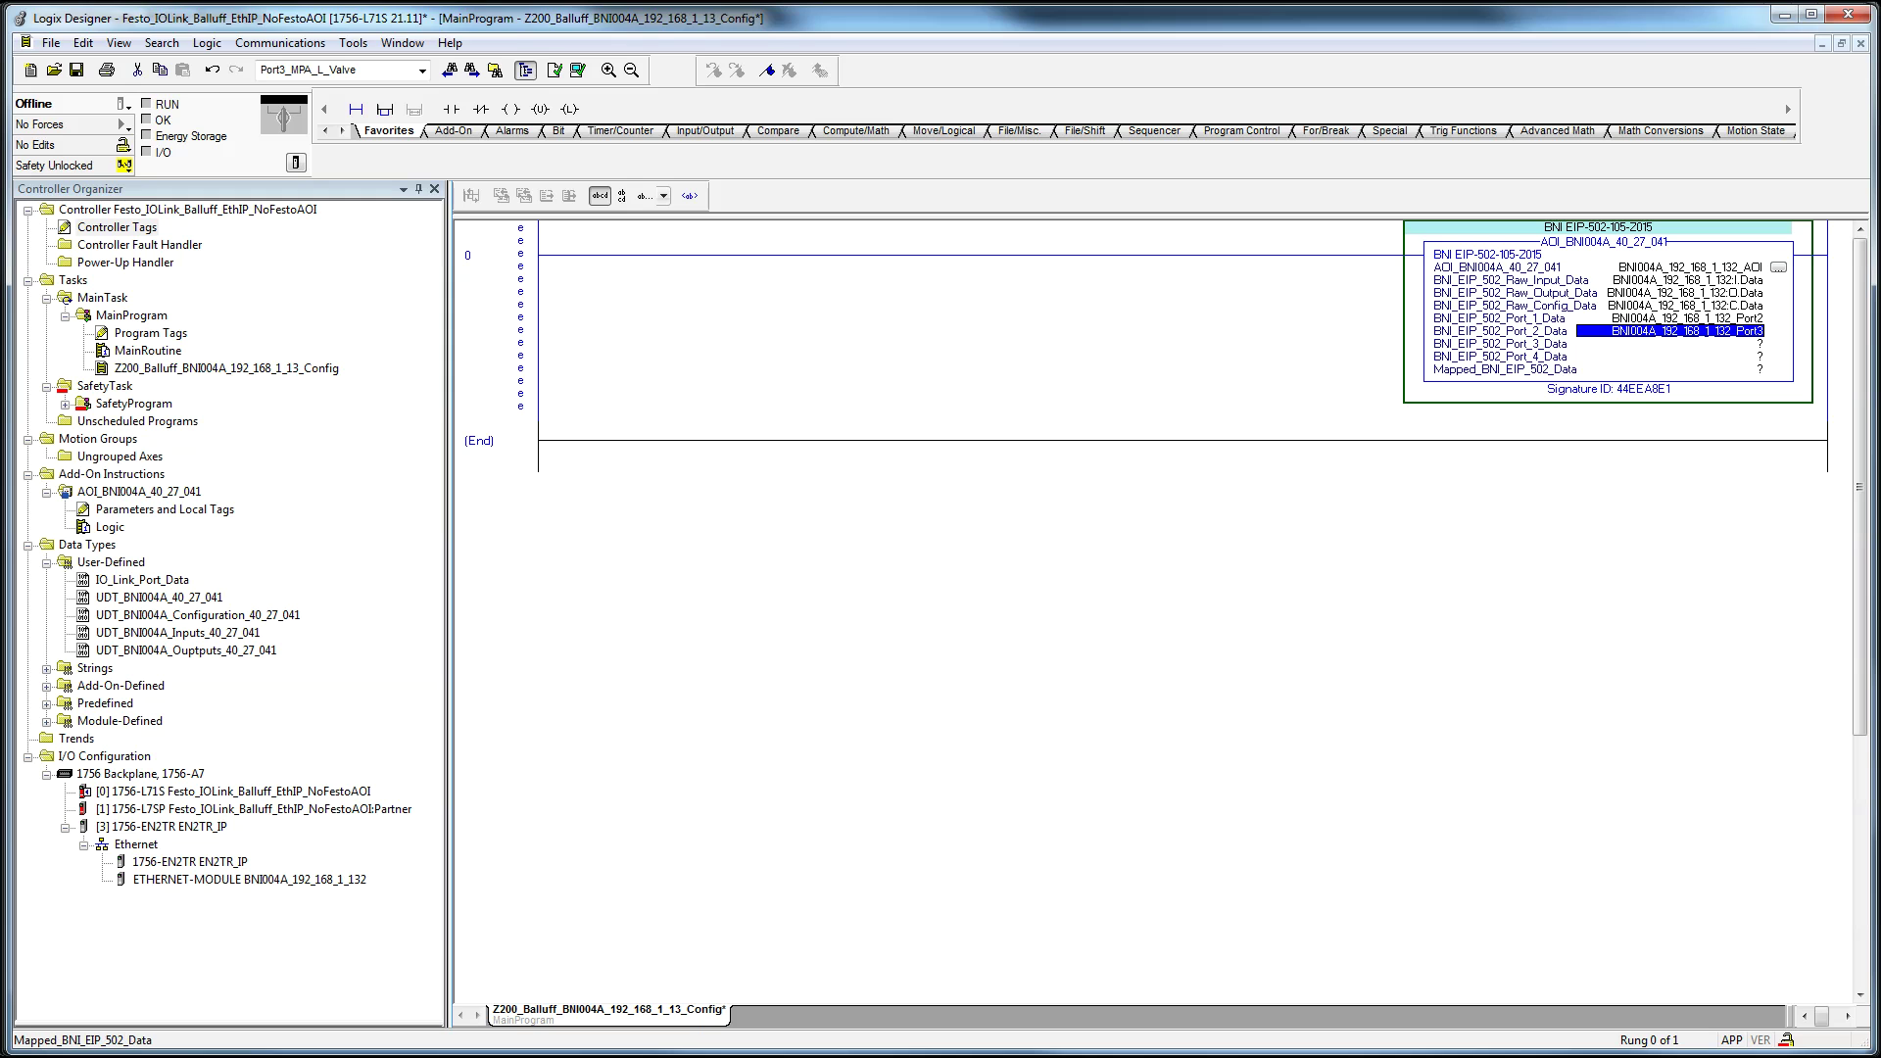
key(alt+Tab)
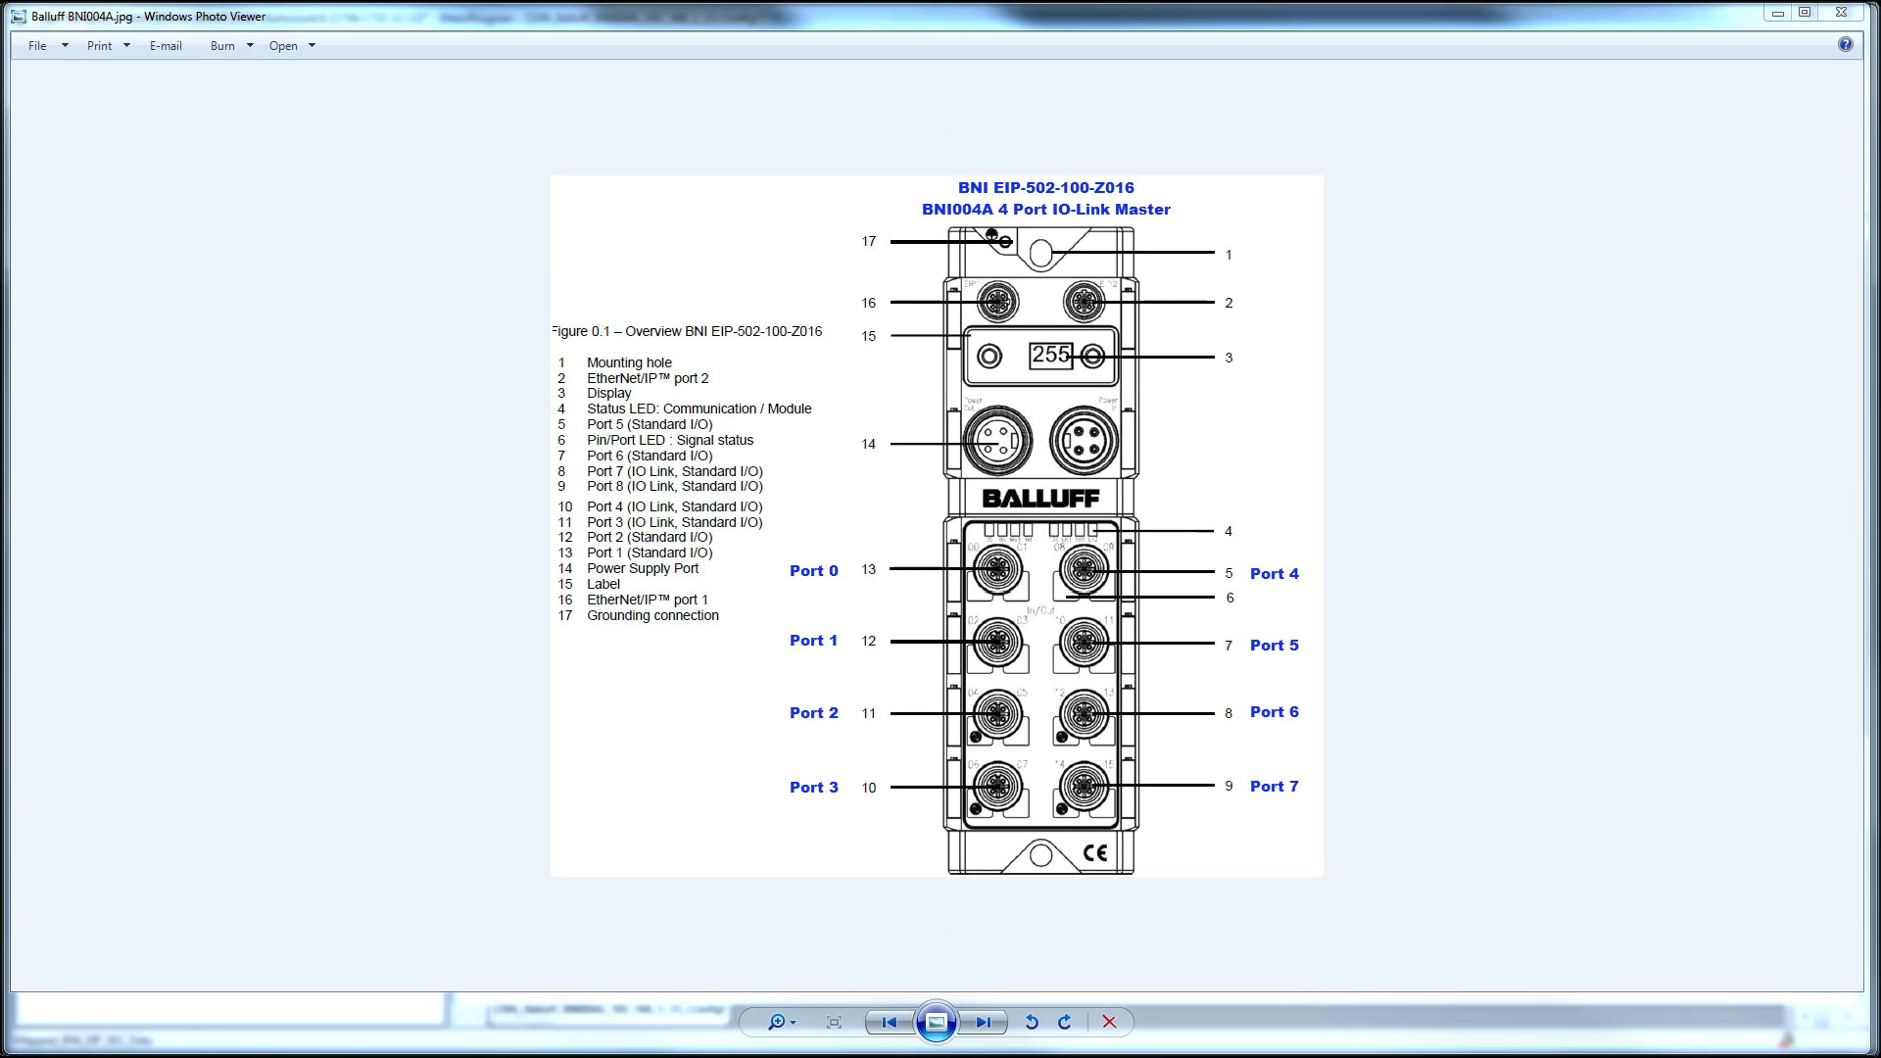
key(alt+Tab)
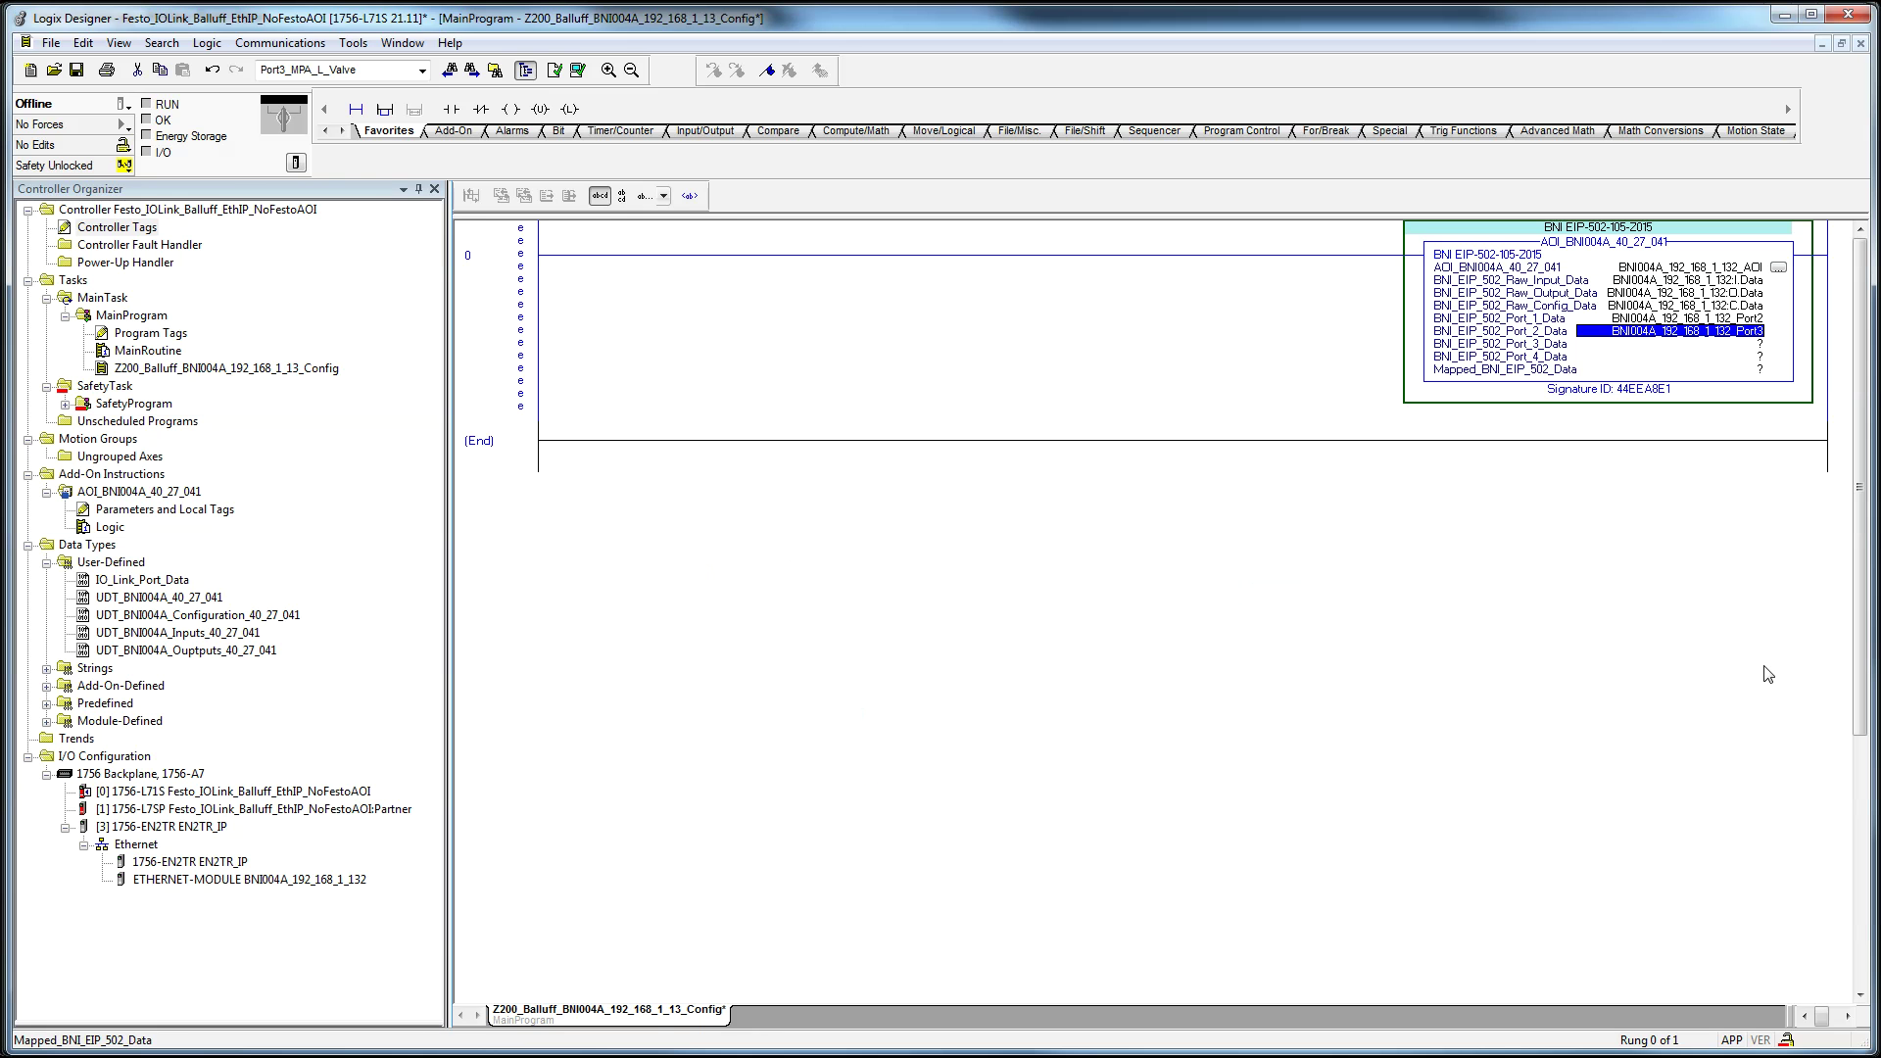
right_click(1731, 344)
click(1731, 355)
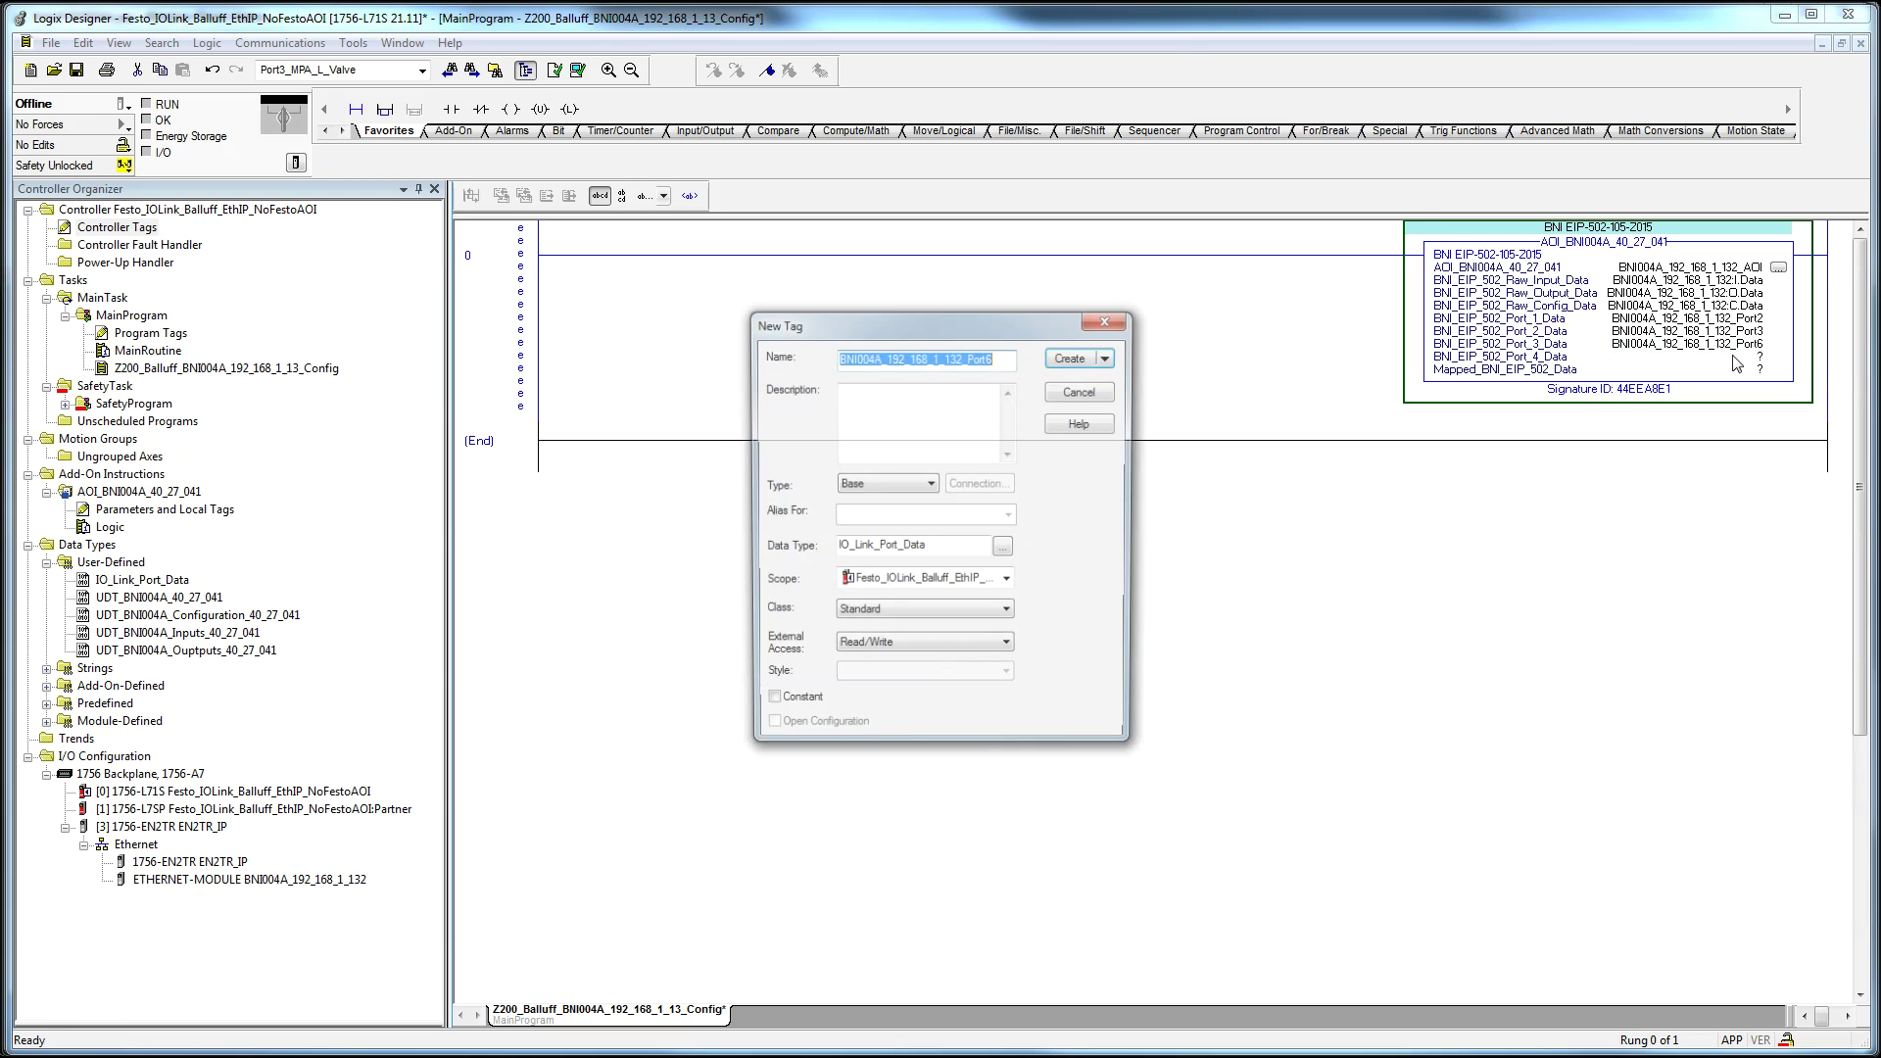
click(1076, 358)
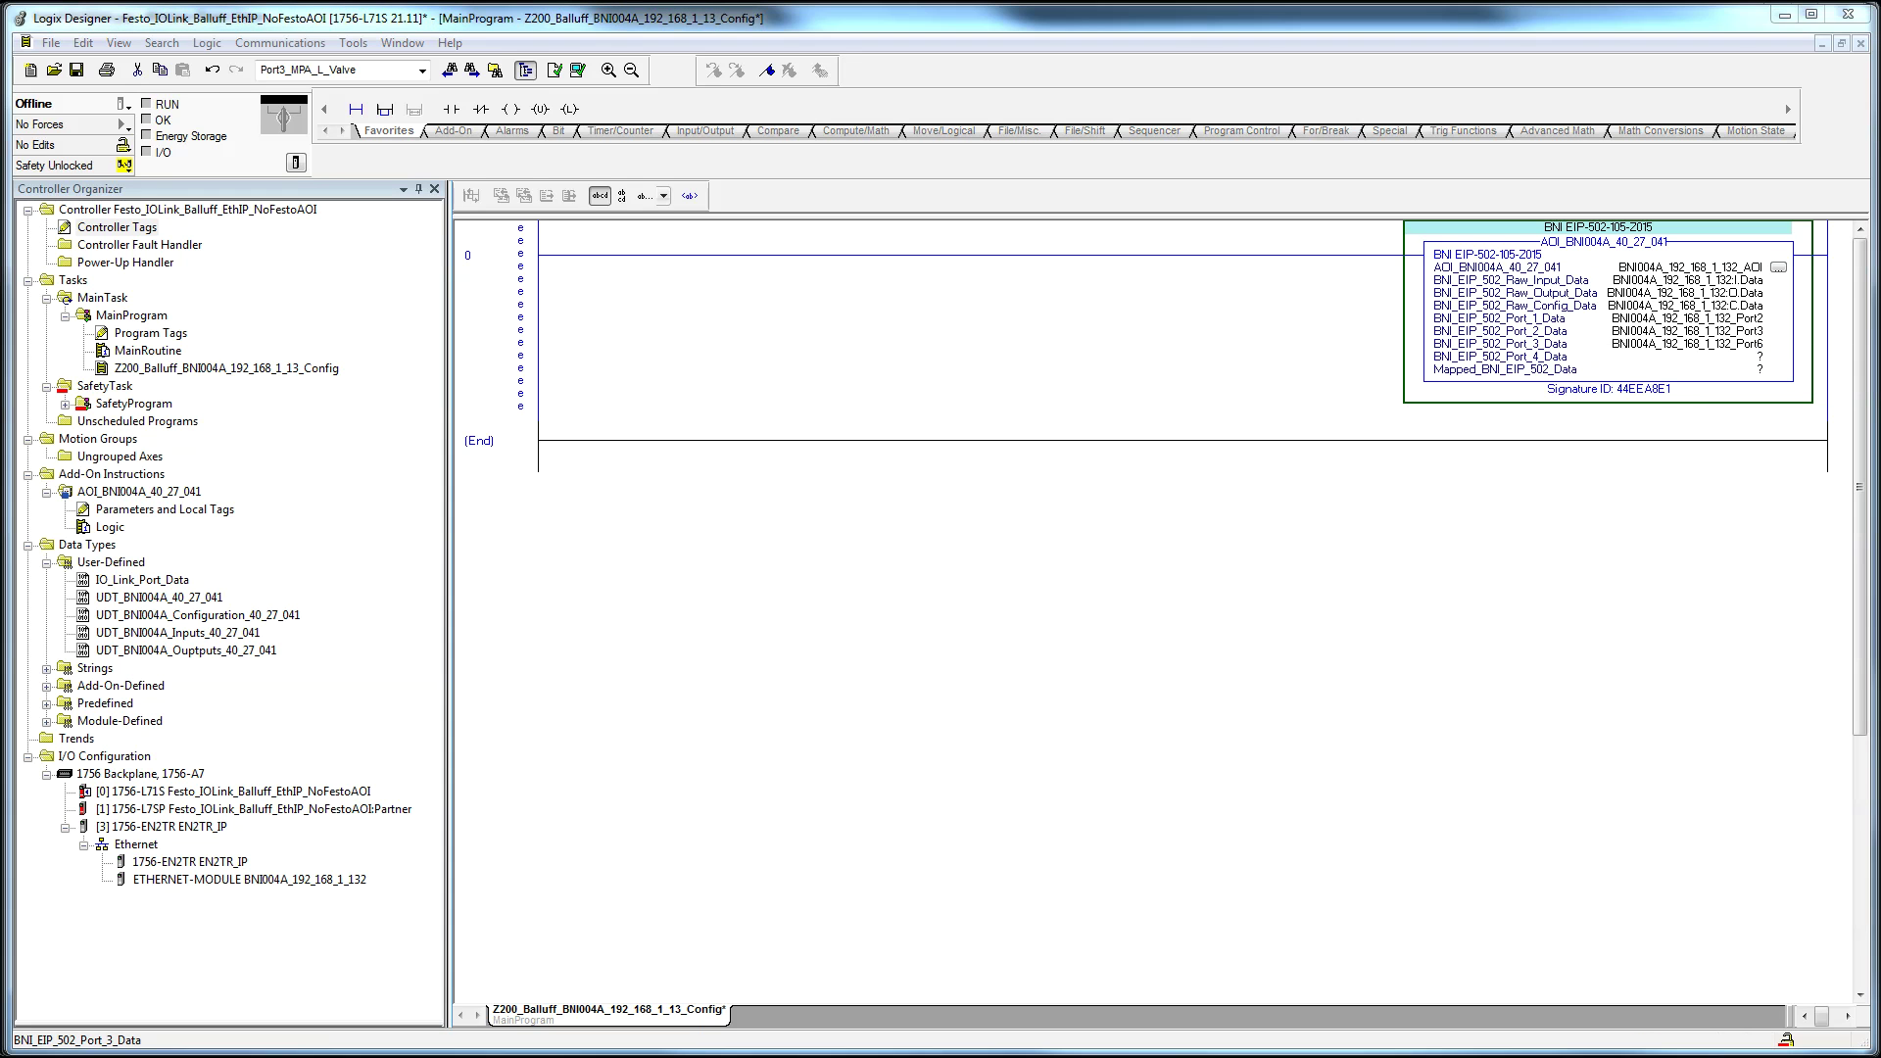
Step: Assign BNI004A_192_168_1_132_Port7 to BNI_EIP_502_Port_4_Data and create it as a controller tag with data type IO_Link_Port_Data
double_click(1750, 359)
text(BNI004A_192_168_1_132_Port7)
key(Return)
right_click(1729, 366)
click(1734, 378)
click(1072, 357)
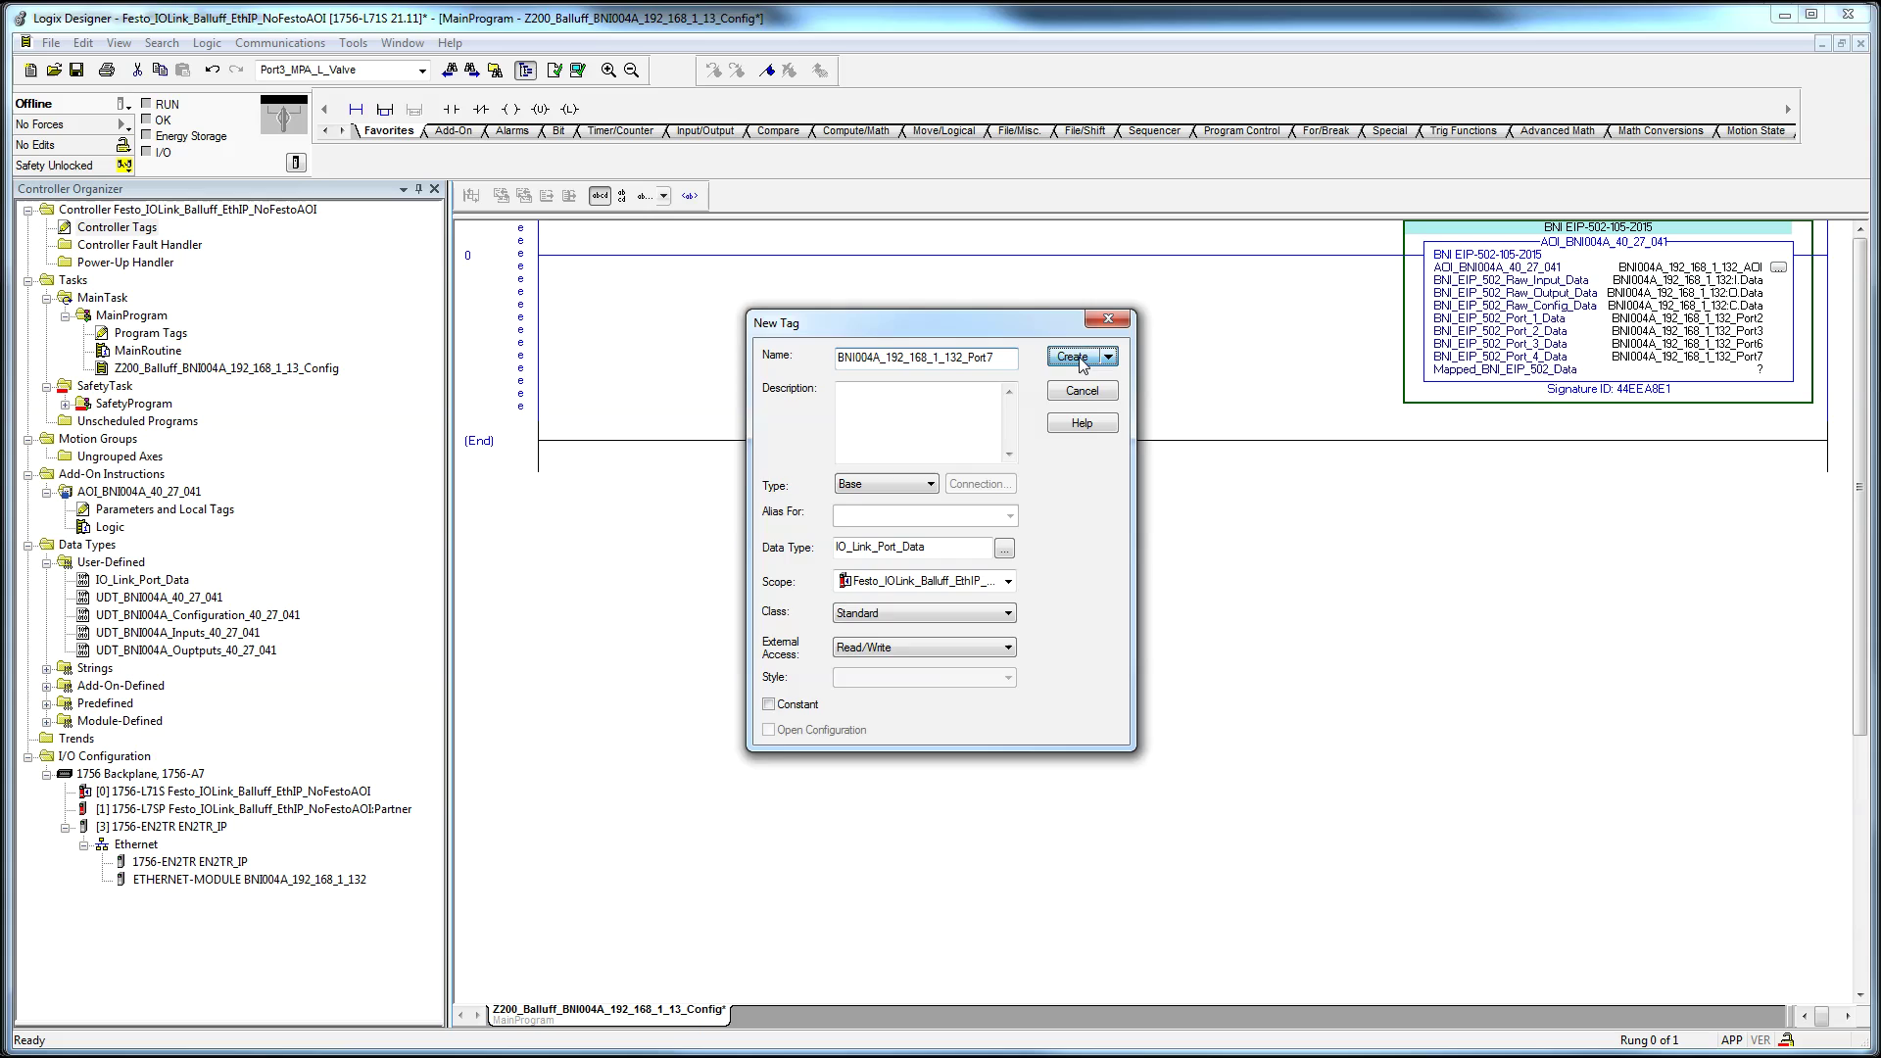
Step: Recheck the port layout image, assign BNI004A_192_168_1_132_Mapped_Data to Mapped_BNI_EIP_502_Data and create that tag with data type UDT_BNI004A_40_27_041
key(alt+Tab)
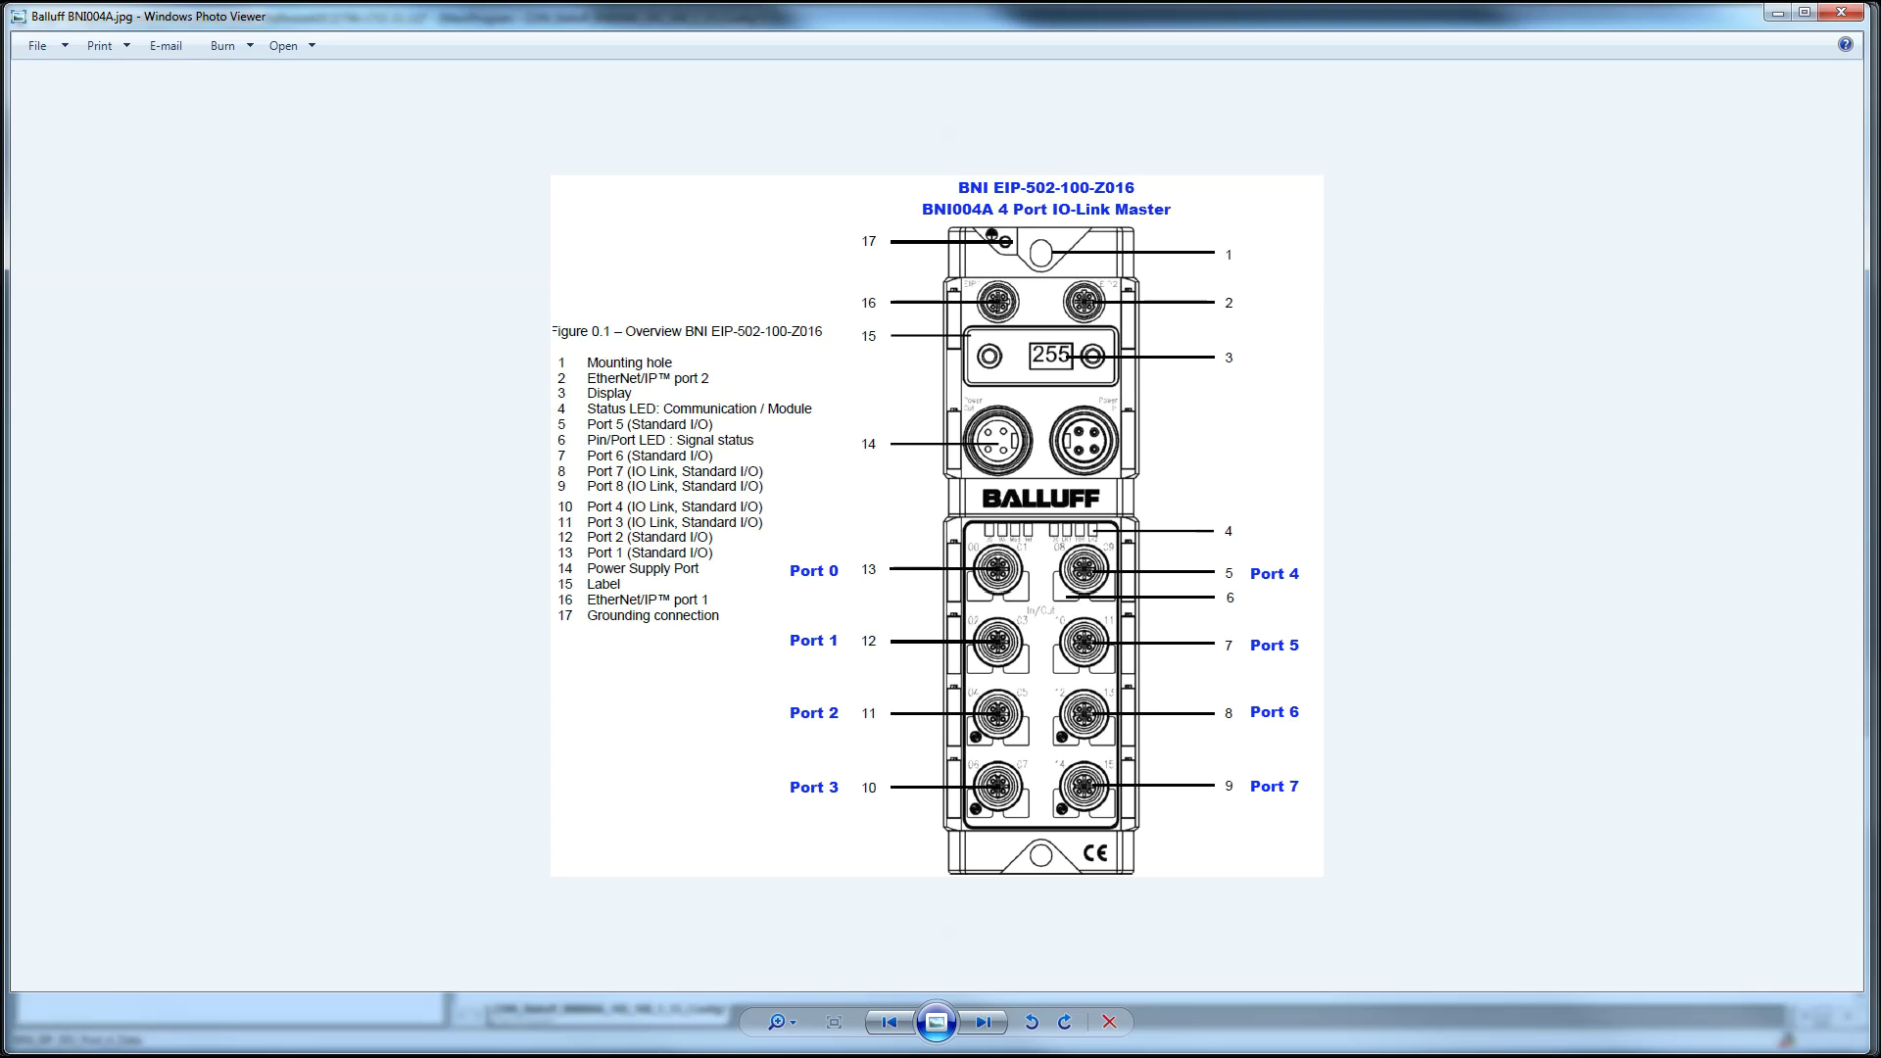
key(alt+Tab)
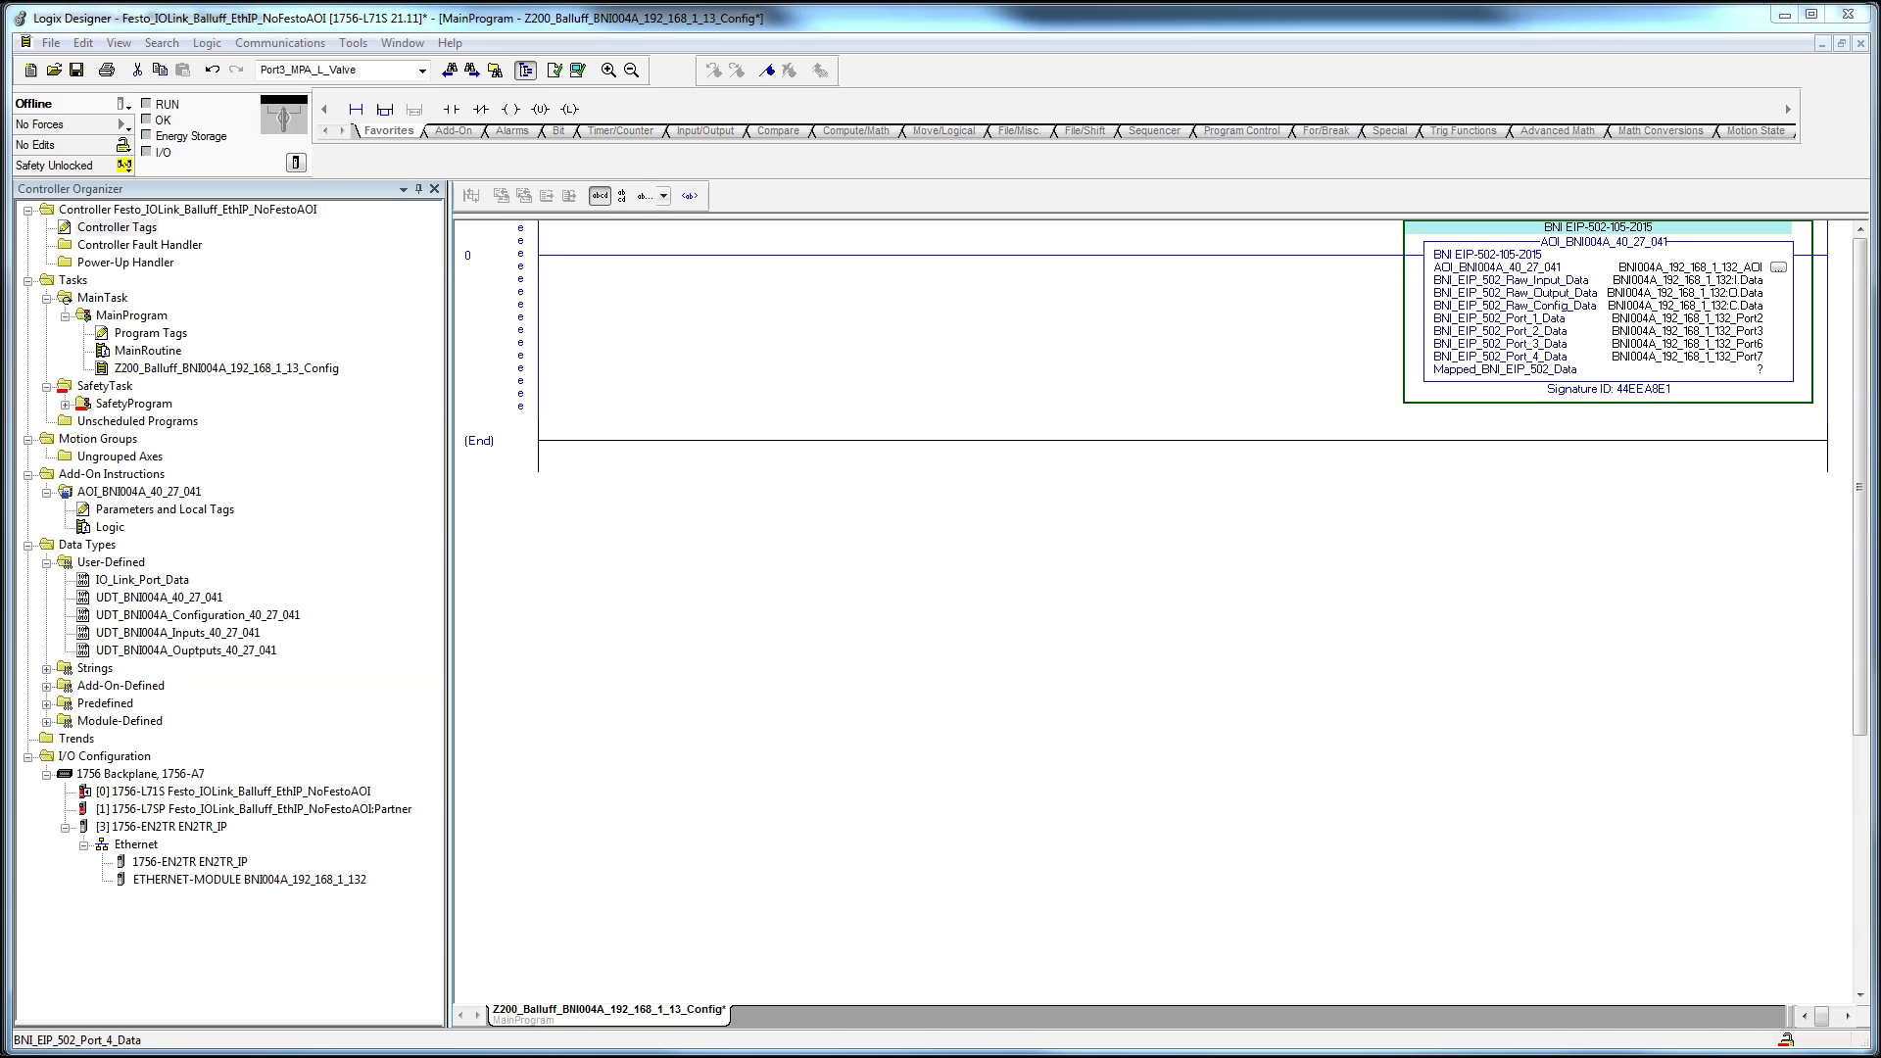
click(1741, 384)
click(1744, 372)
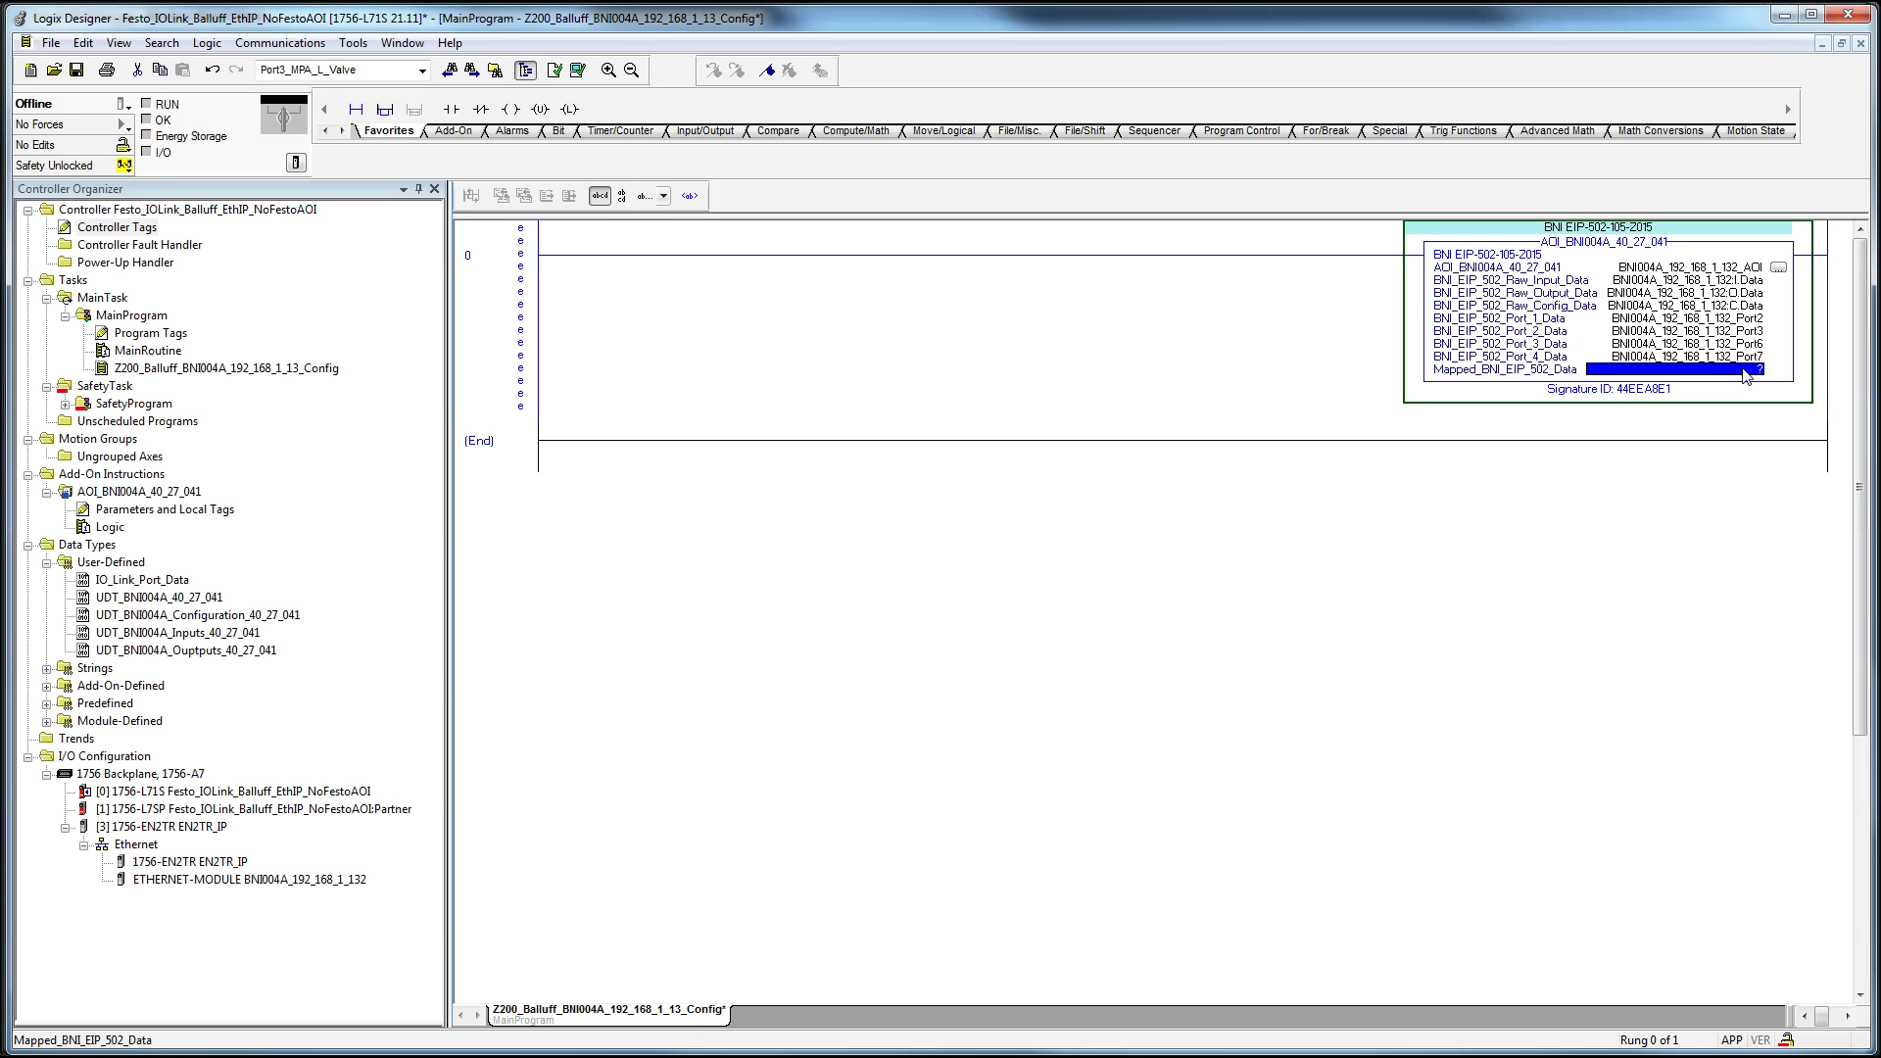
double_click(1745, 373)
text(BNI004A_192_168_1_132_Mapped_Data)
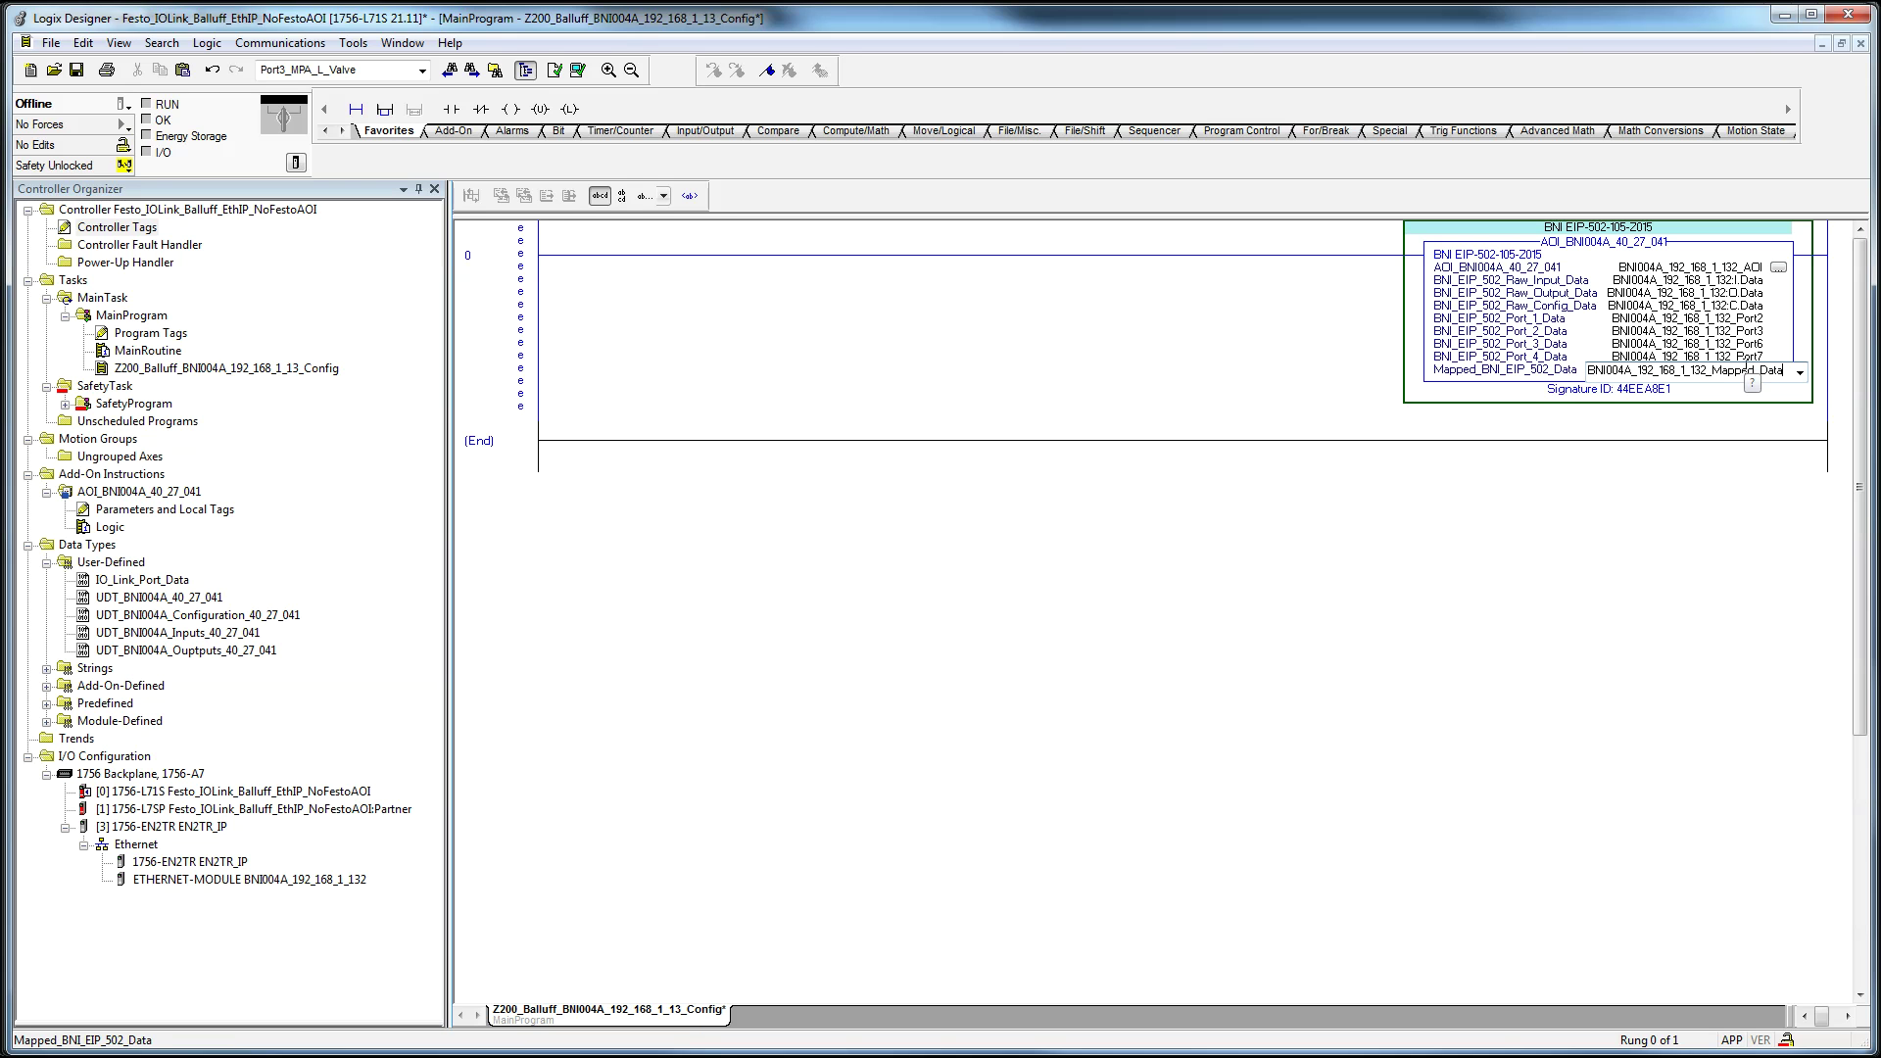
key(Return)
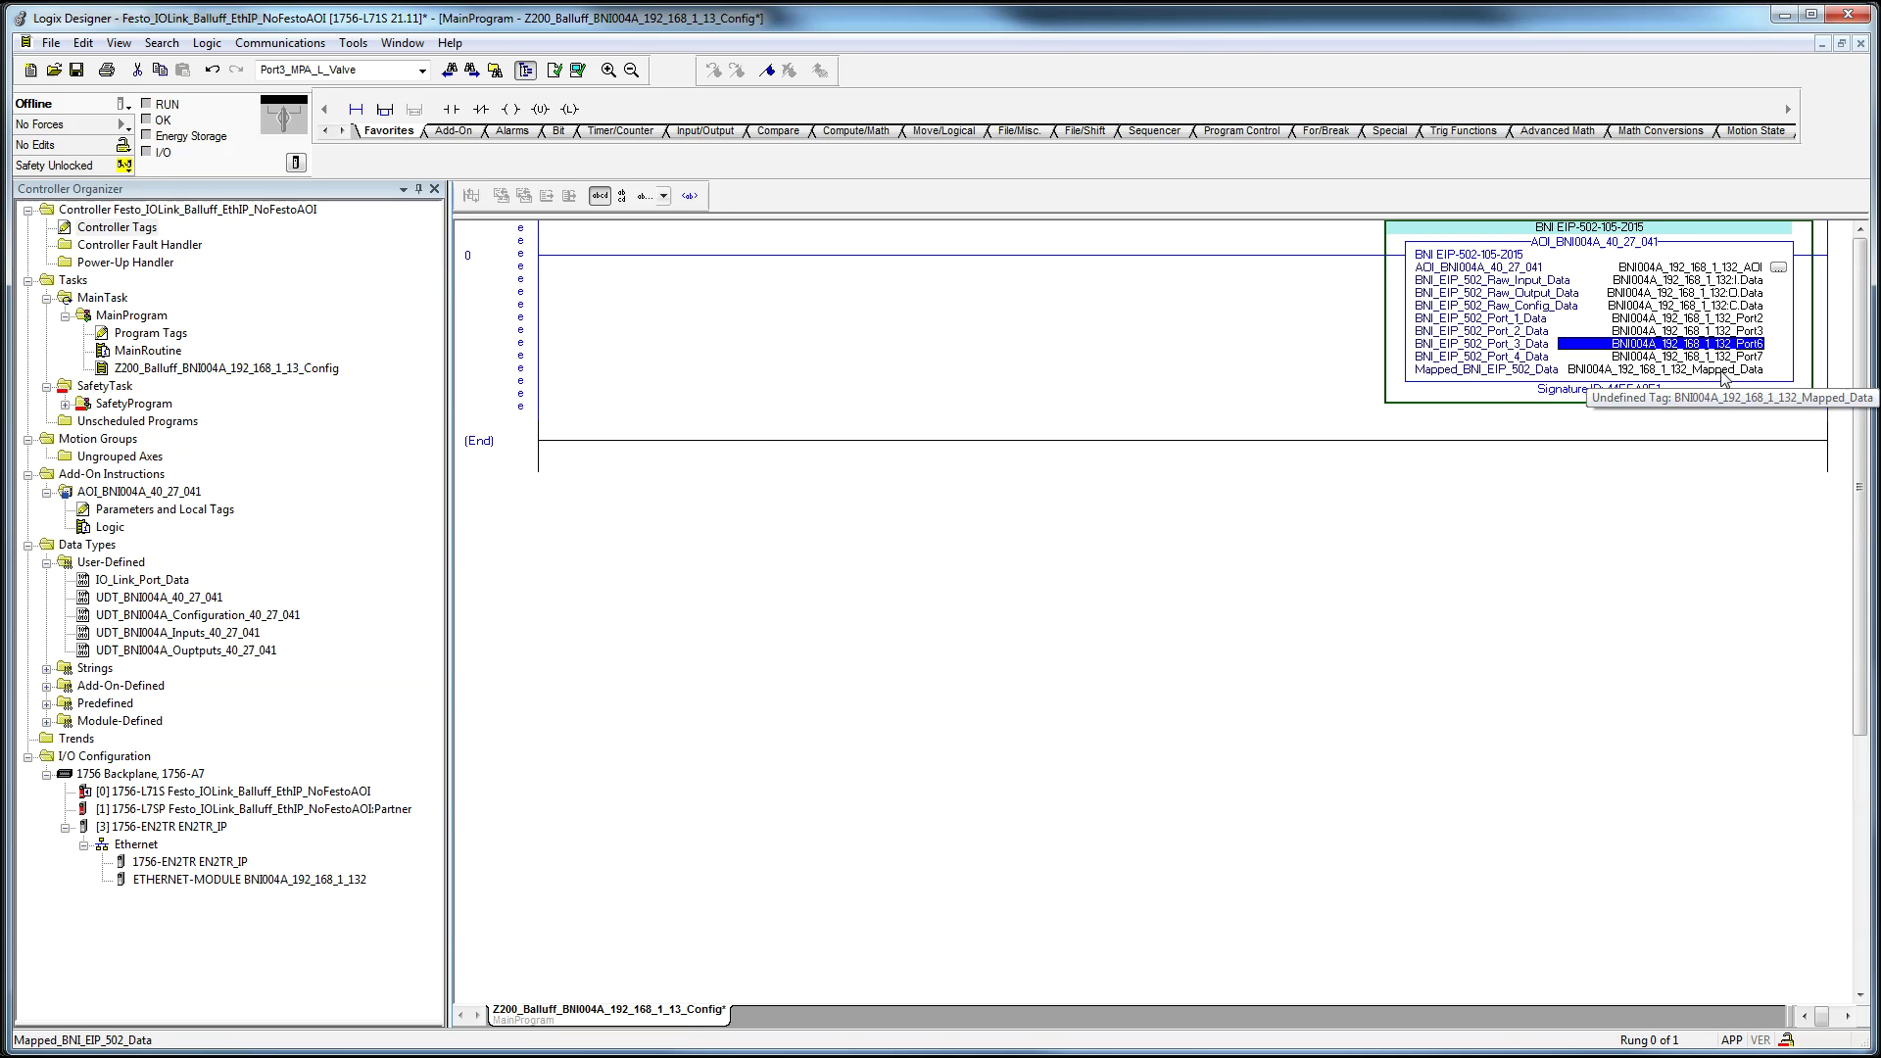
right_click(1731, 373)
click(1731, 382)
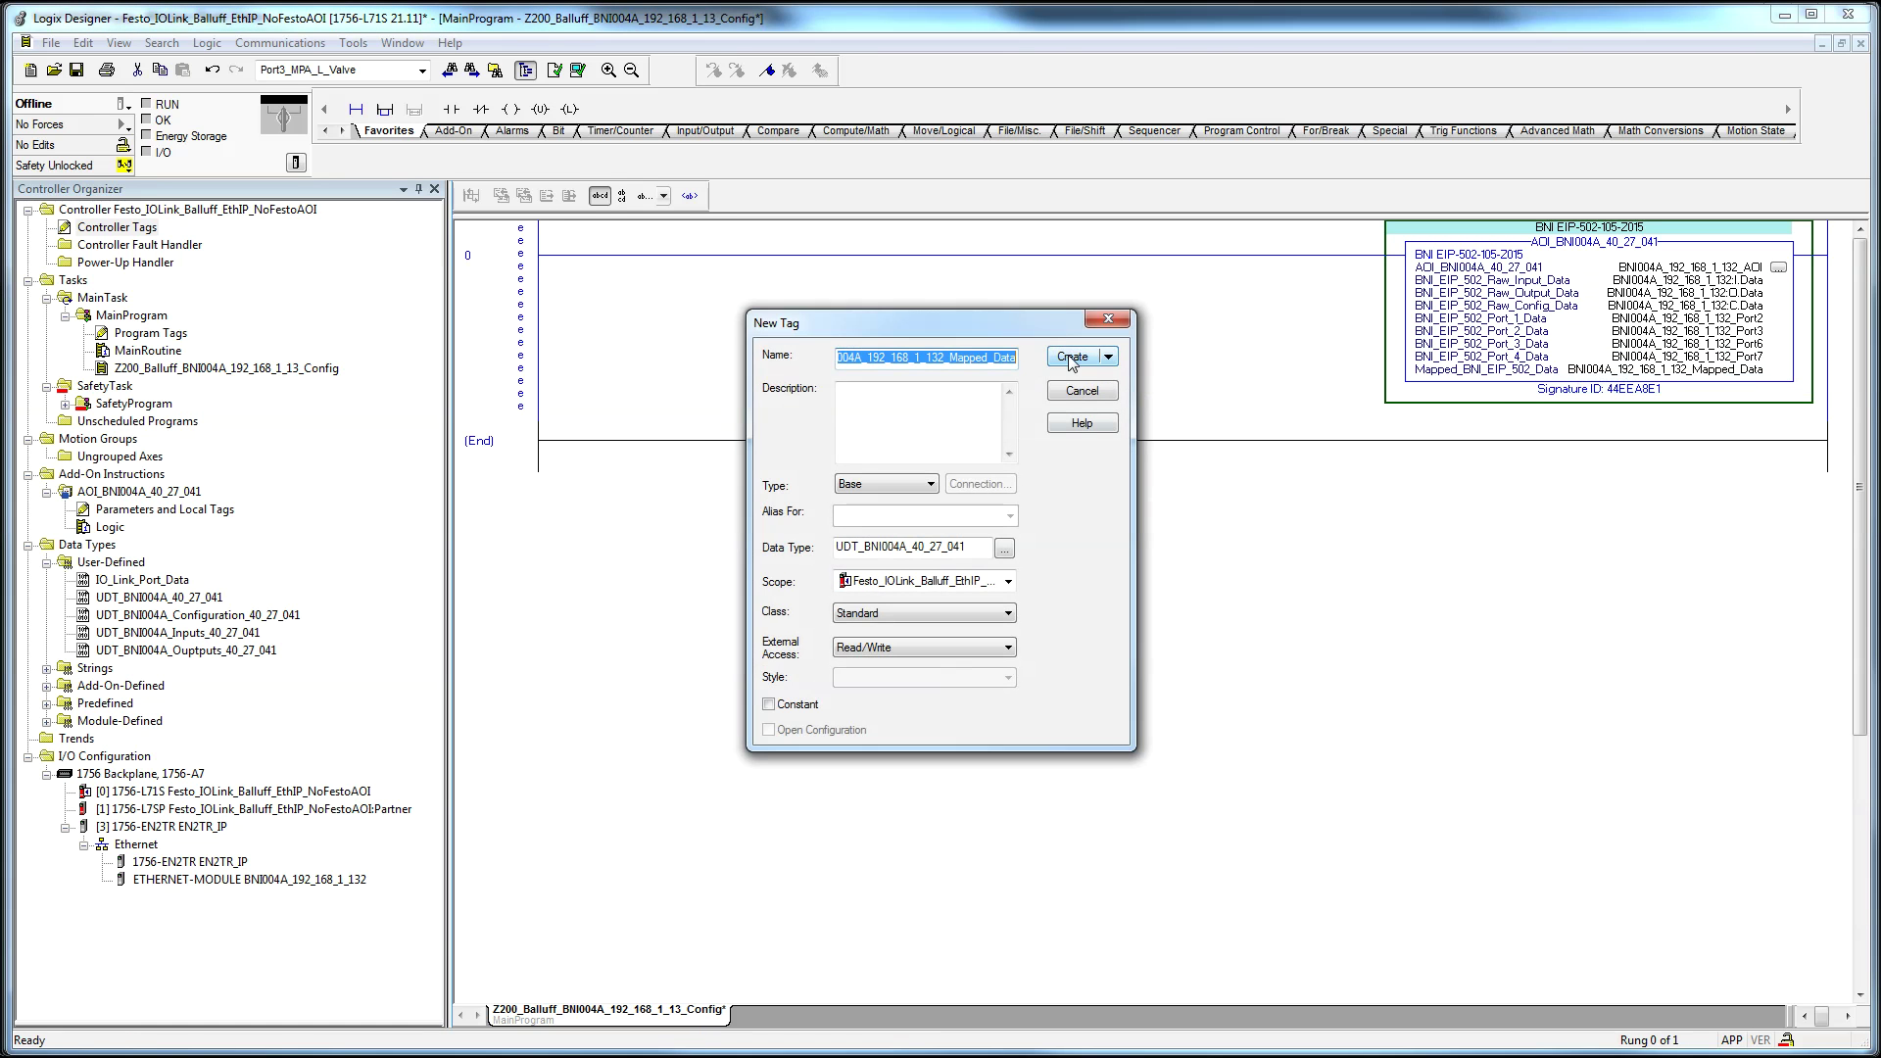
key(Return)
Step: Add a comment to rung 0 with the AOI name, "AOI for Balluff Gateway." and a LAYOUT OF MASTER listing standard and IO-Link ports 0 to 7
click(503, 294)
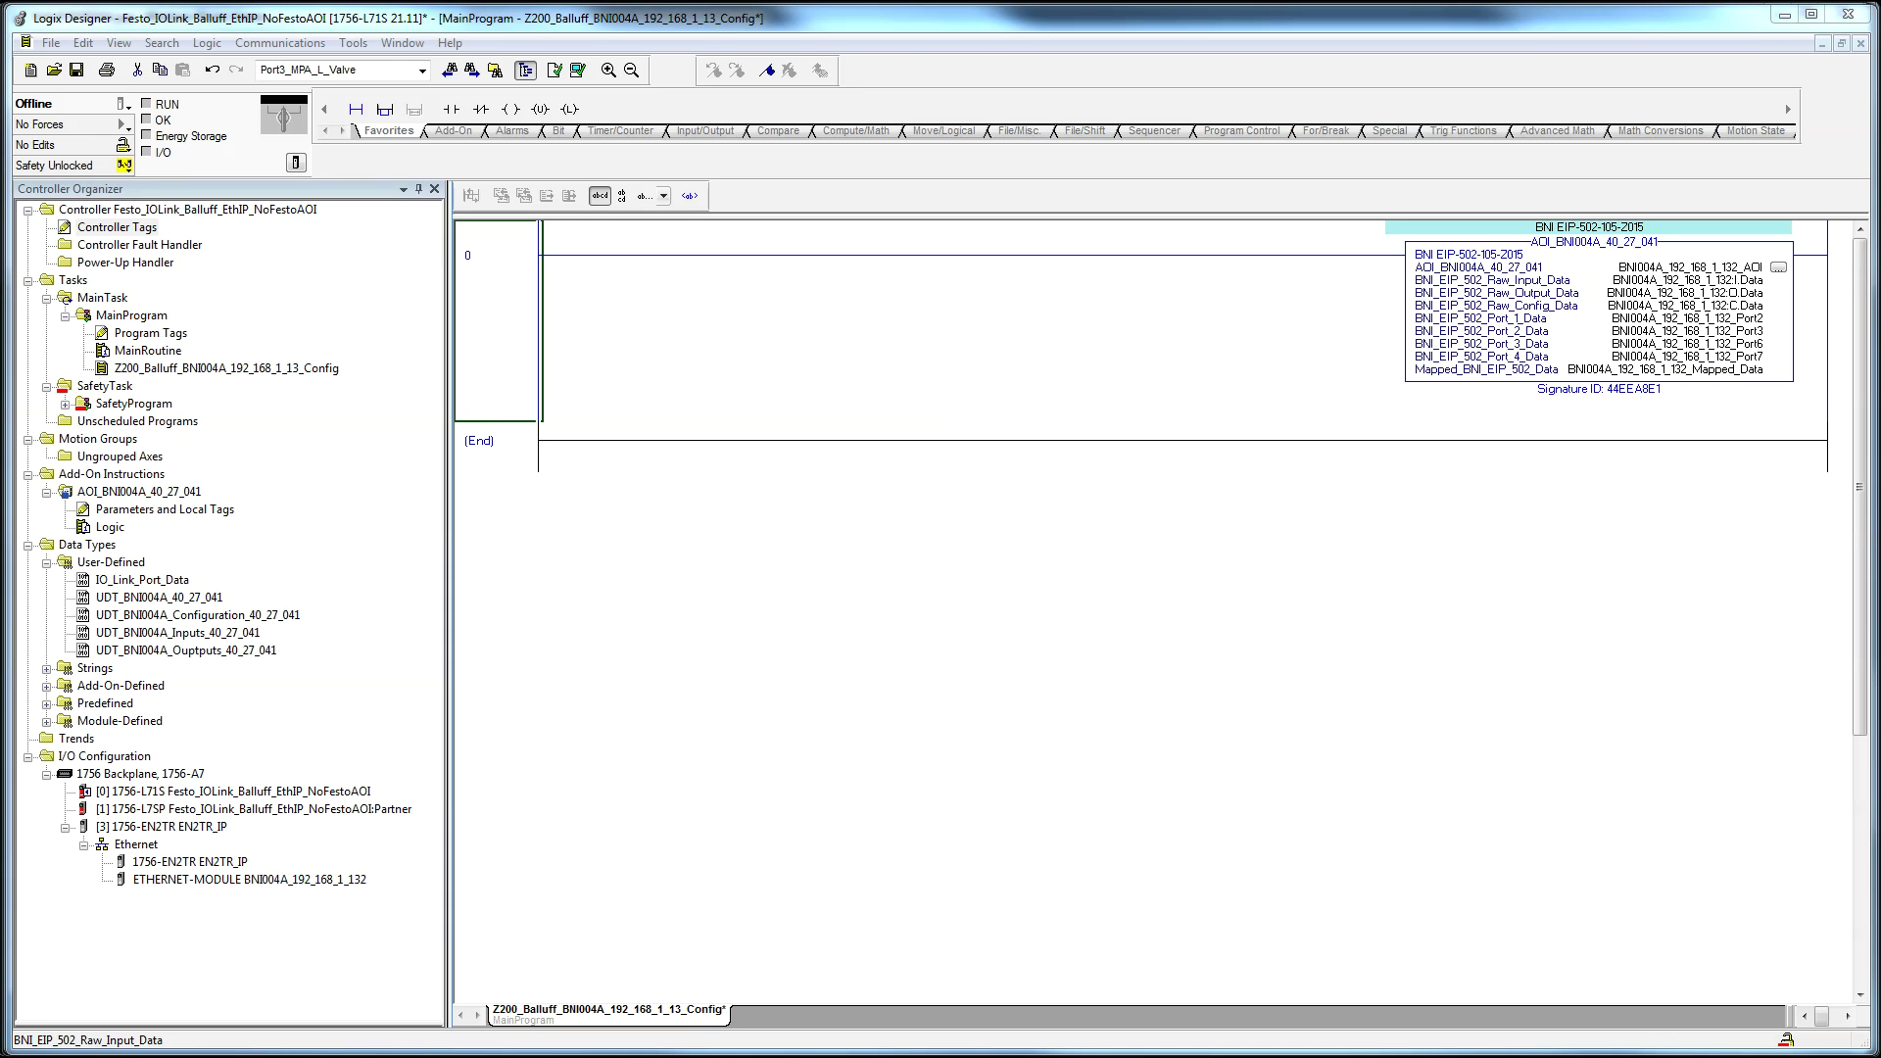
click(484, 277)
right_click(486, 279)
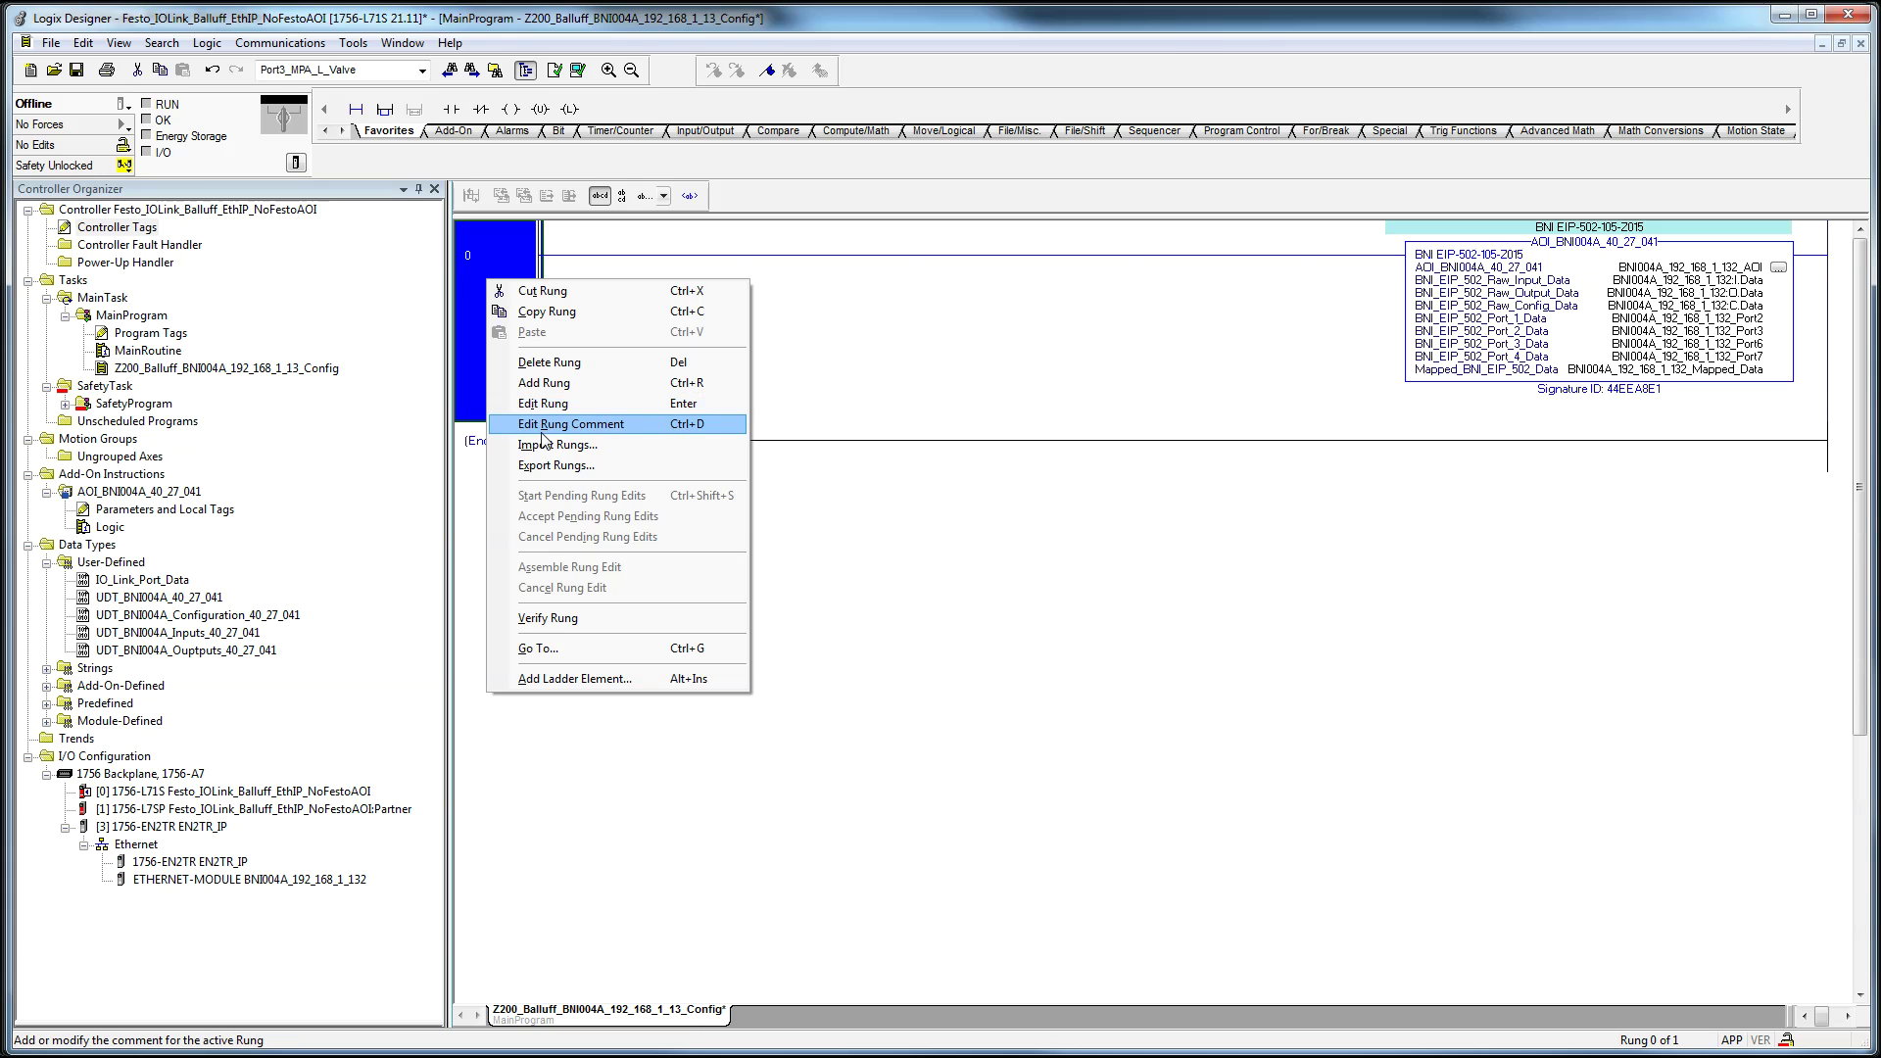
click(541, 432)
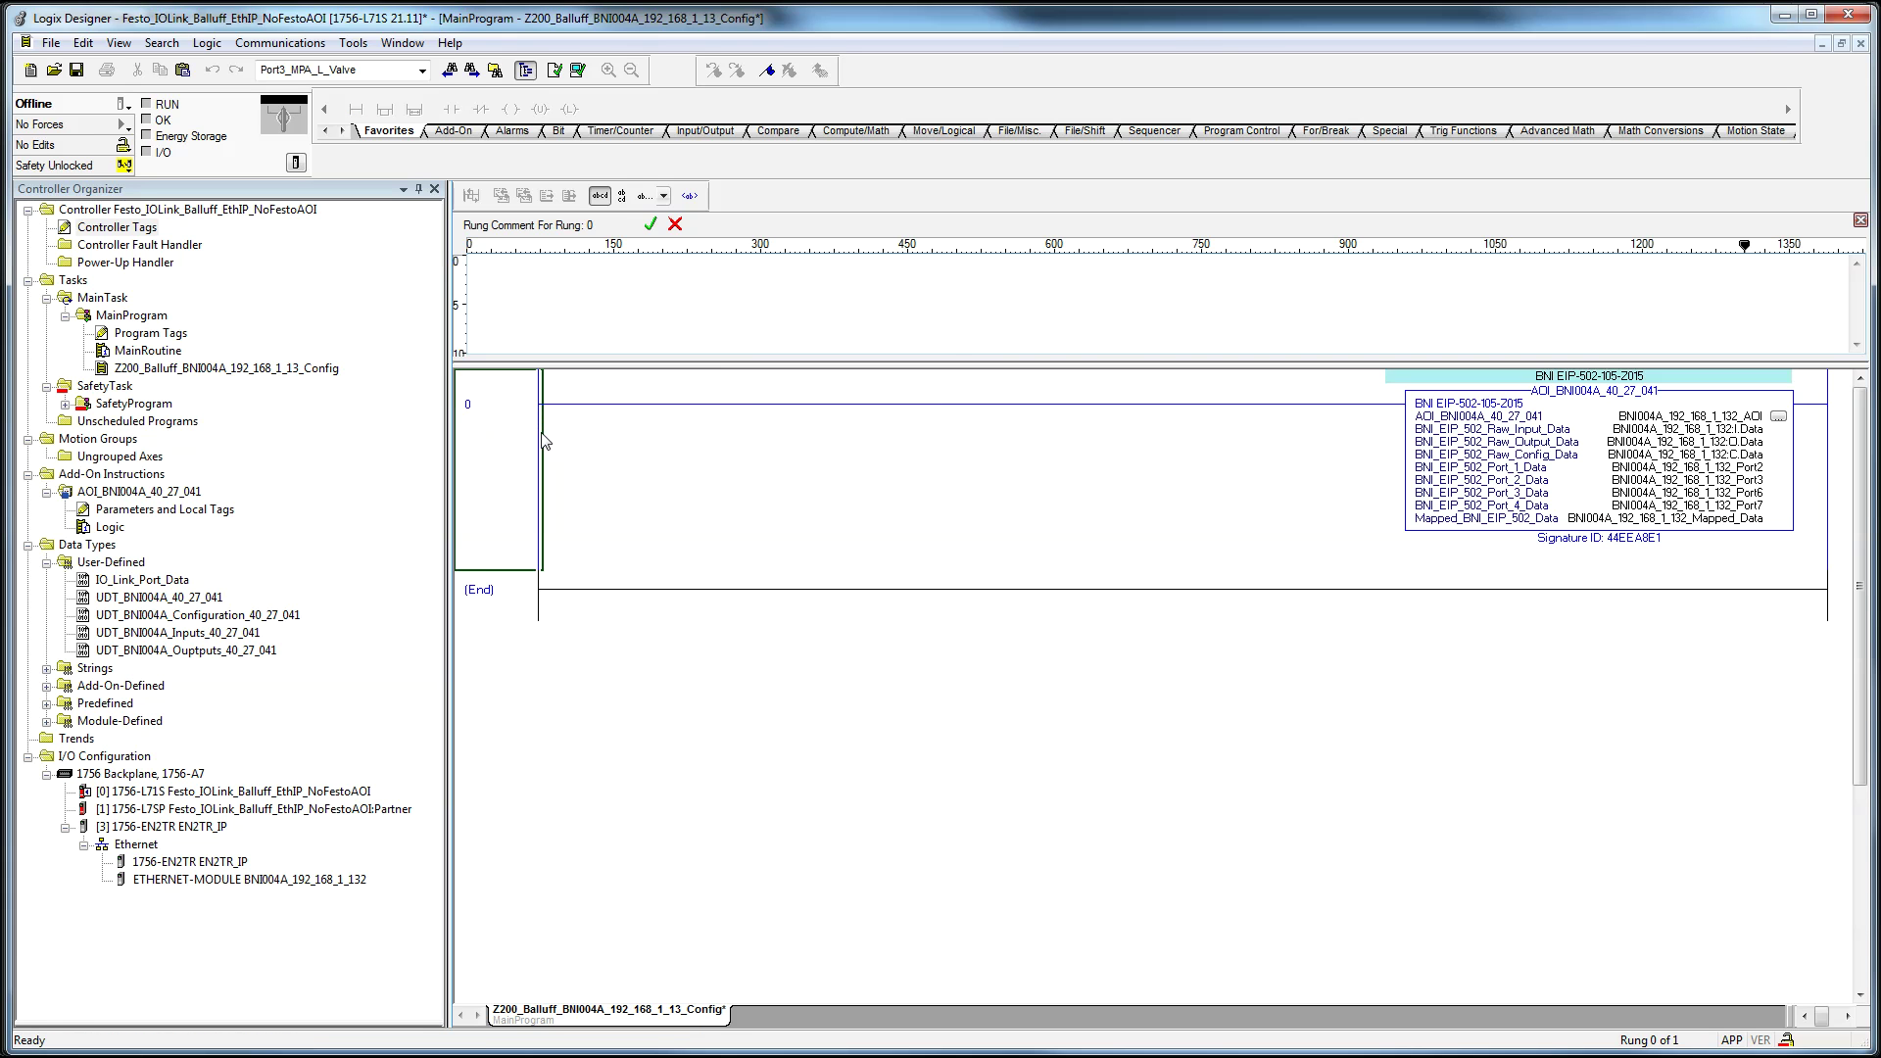
text(AOI for Balluff Gateway.  LAYOUT OF MASTER Stand Port_0 X X Port_4 Stand Stand Port_1 X X Port_5 Stand IO-Link Port_2 X X Port_6 IO-Link IO-Link Port_3 X X Port_7 IO-Link)
click(544, 440)
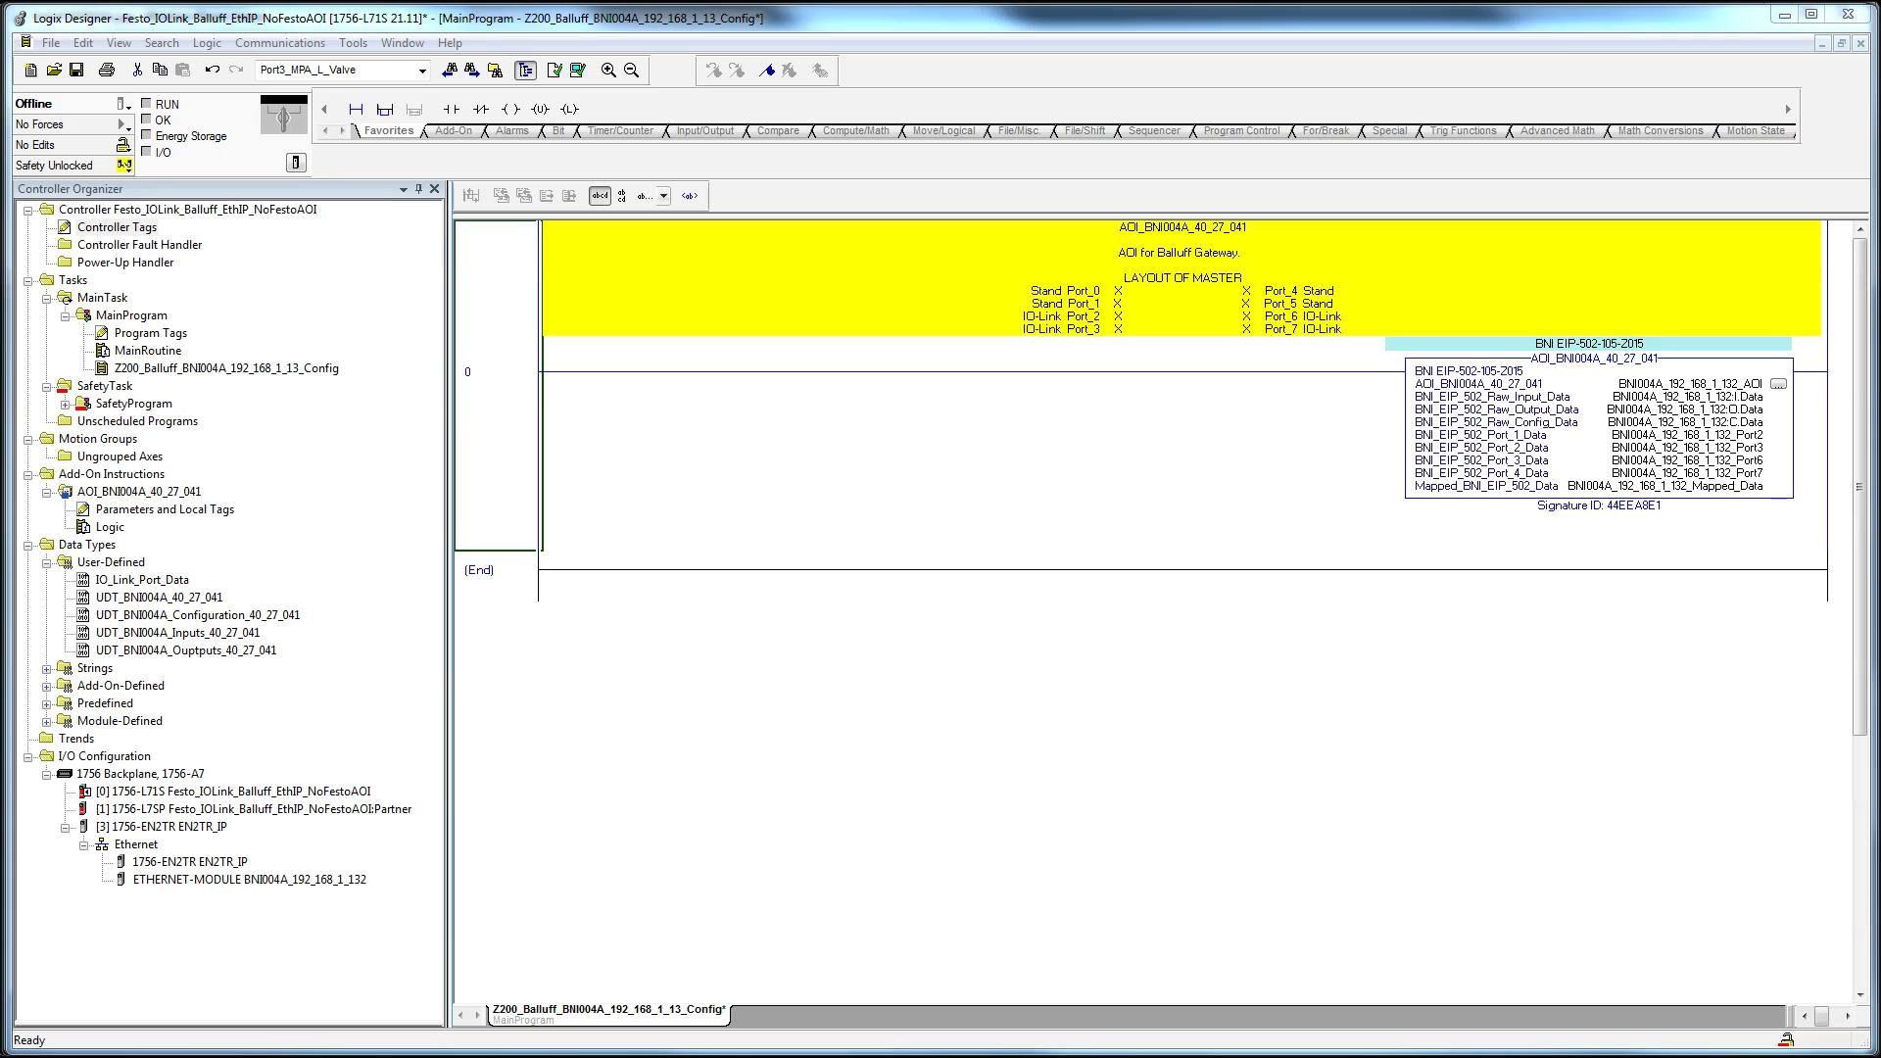
Step: Review the tags assigned to the instruction's parameters, comparing the raw input and output data tags with the BNI004A_192_168_1_132 Ethernet module
click(1570, 380)
click(1646, 424)
click(1665, 462)
click(1680, 487)
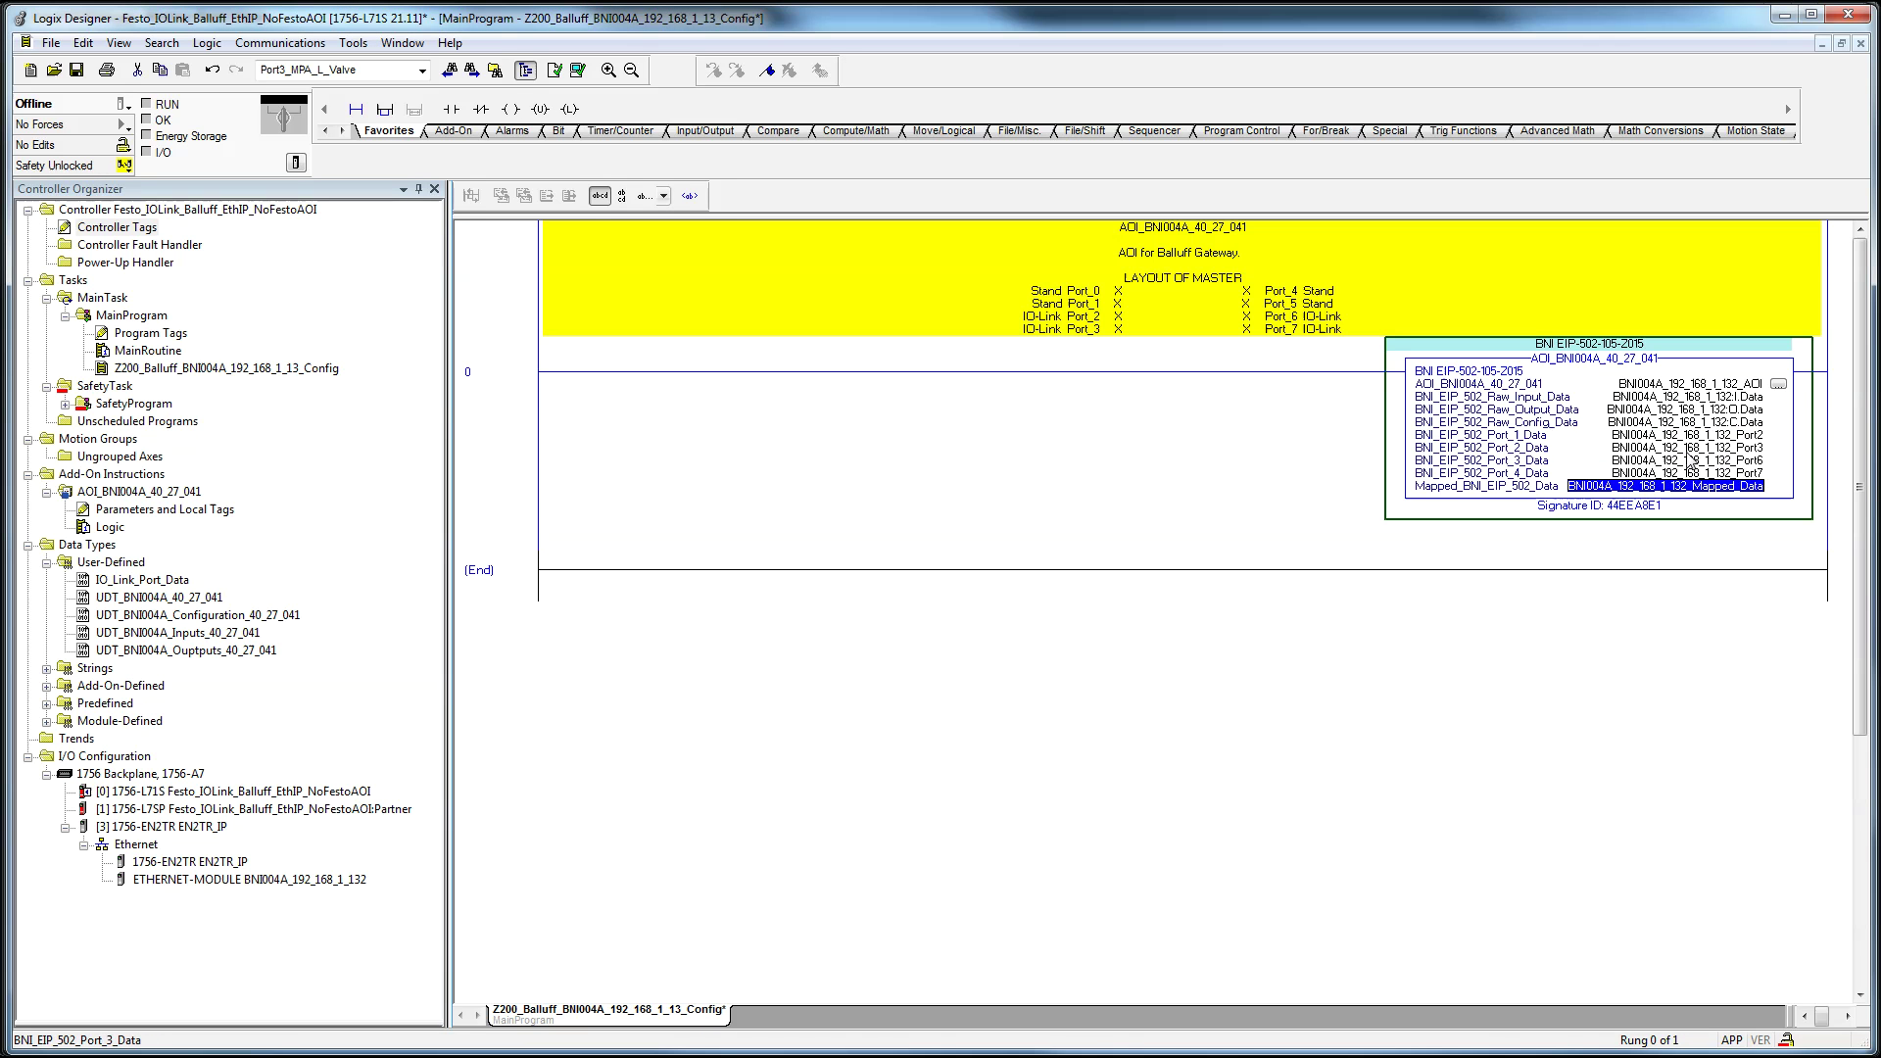
click(1692, 386)
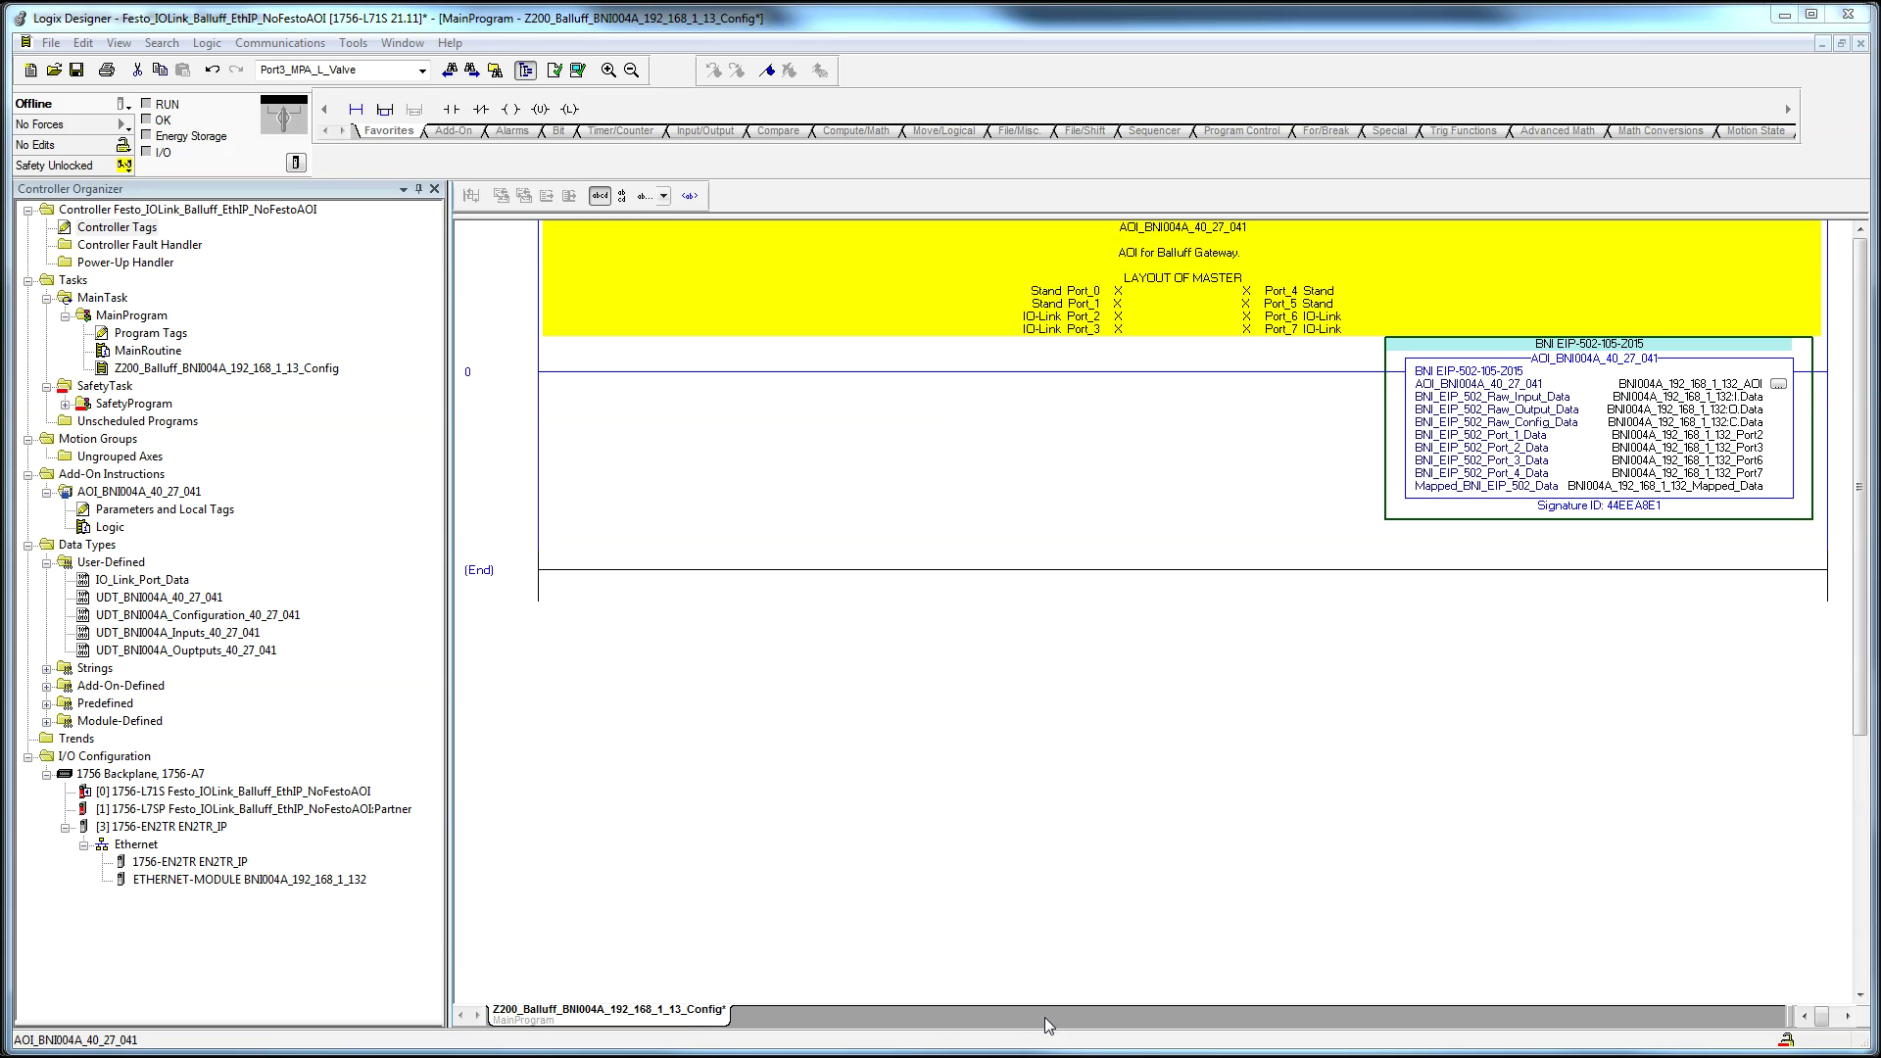
click(250, 878)
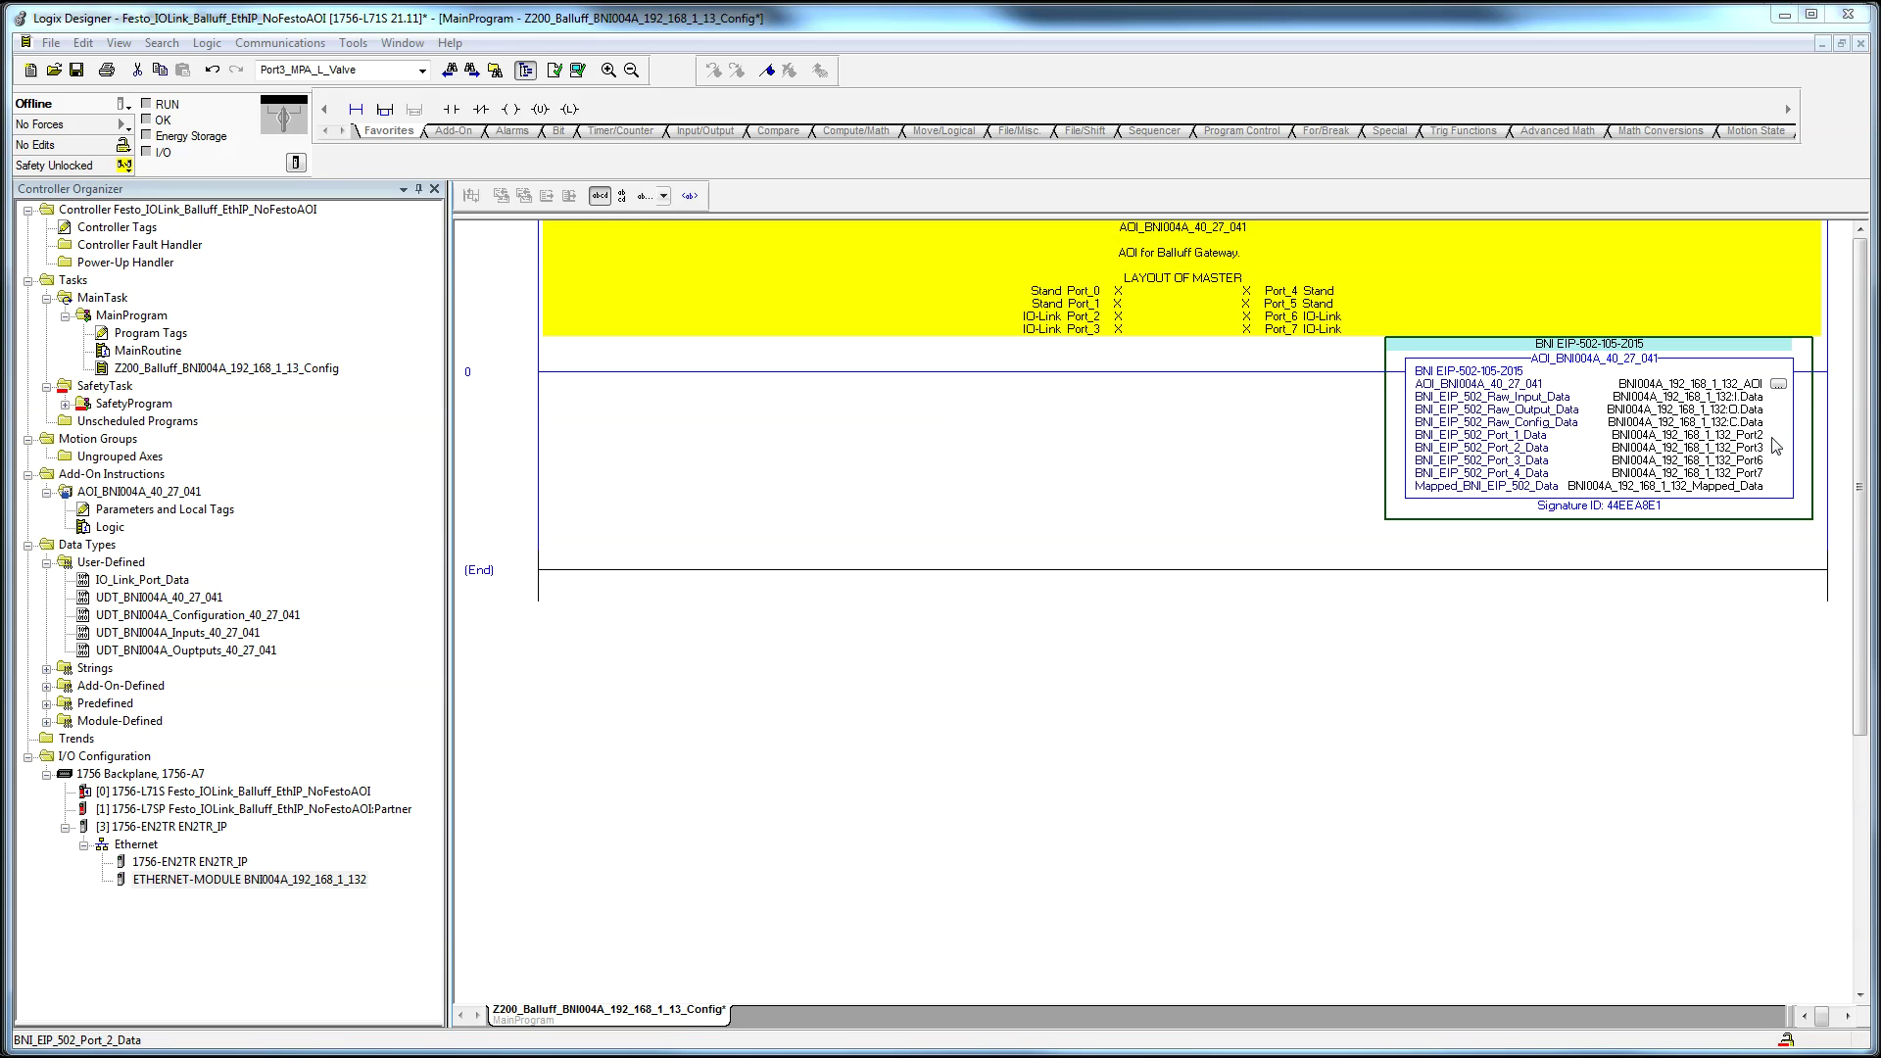
mouse_move(1747, 413)
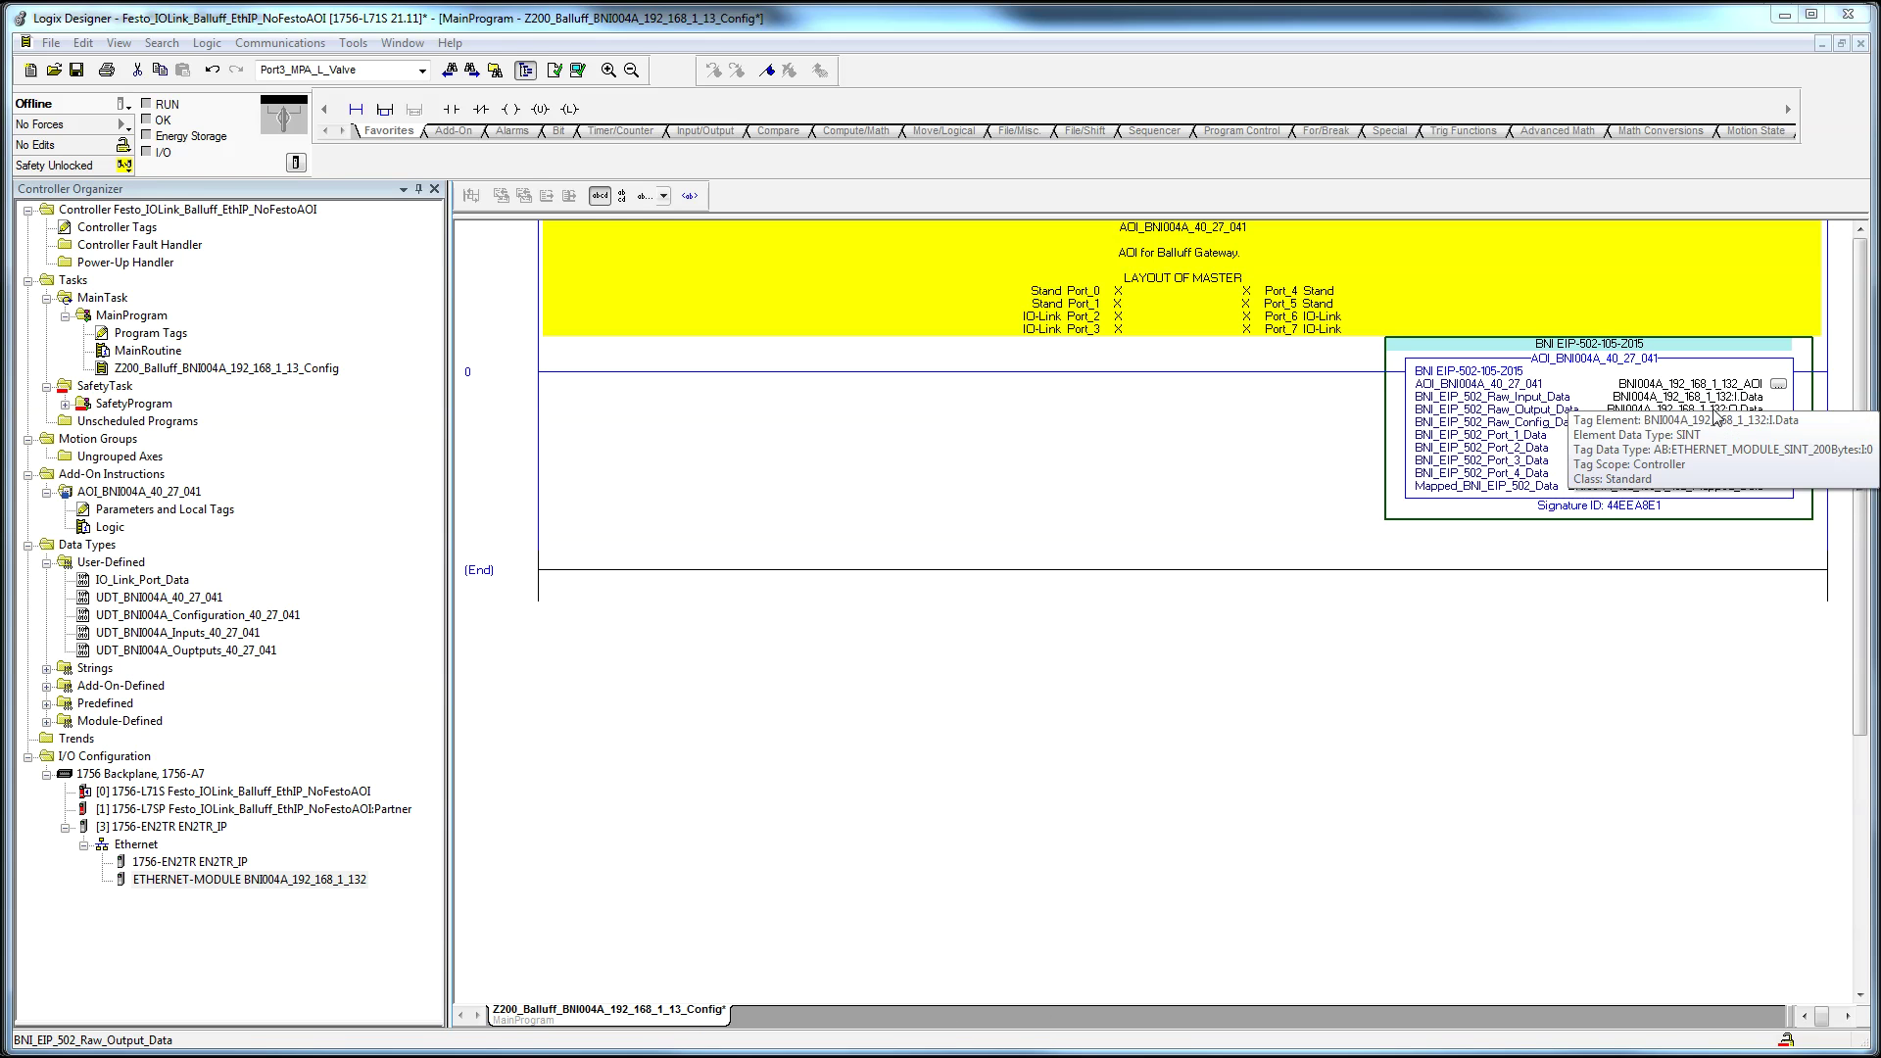
click(1720, 397)
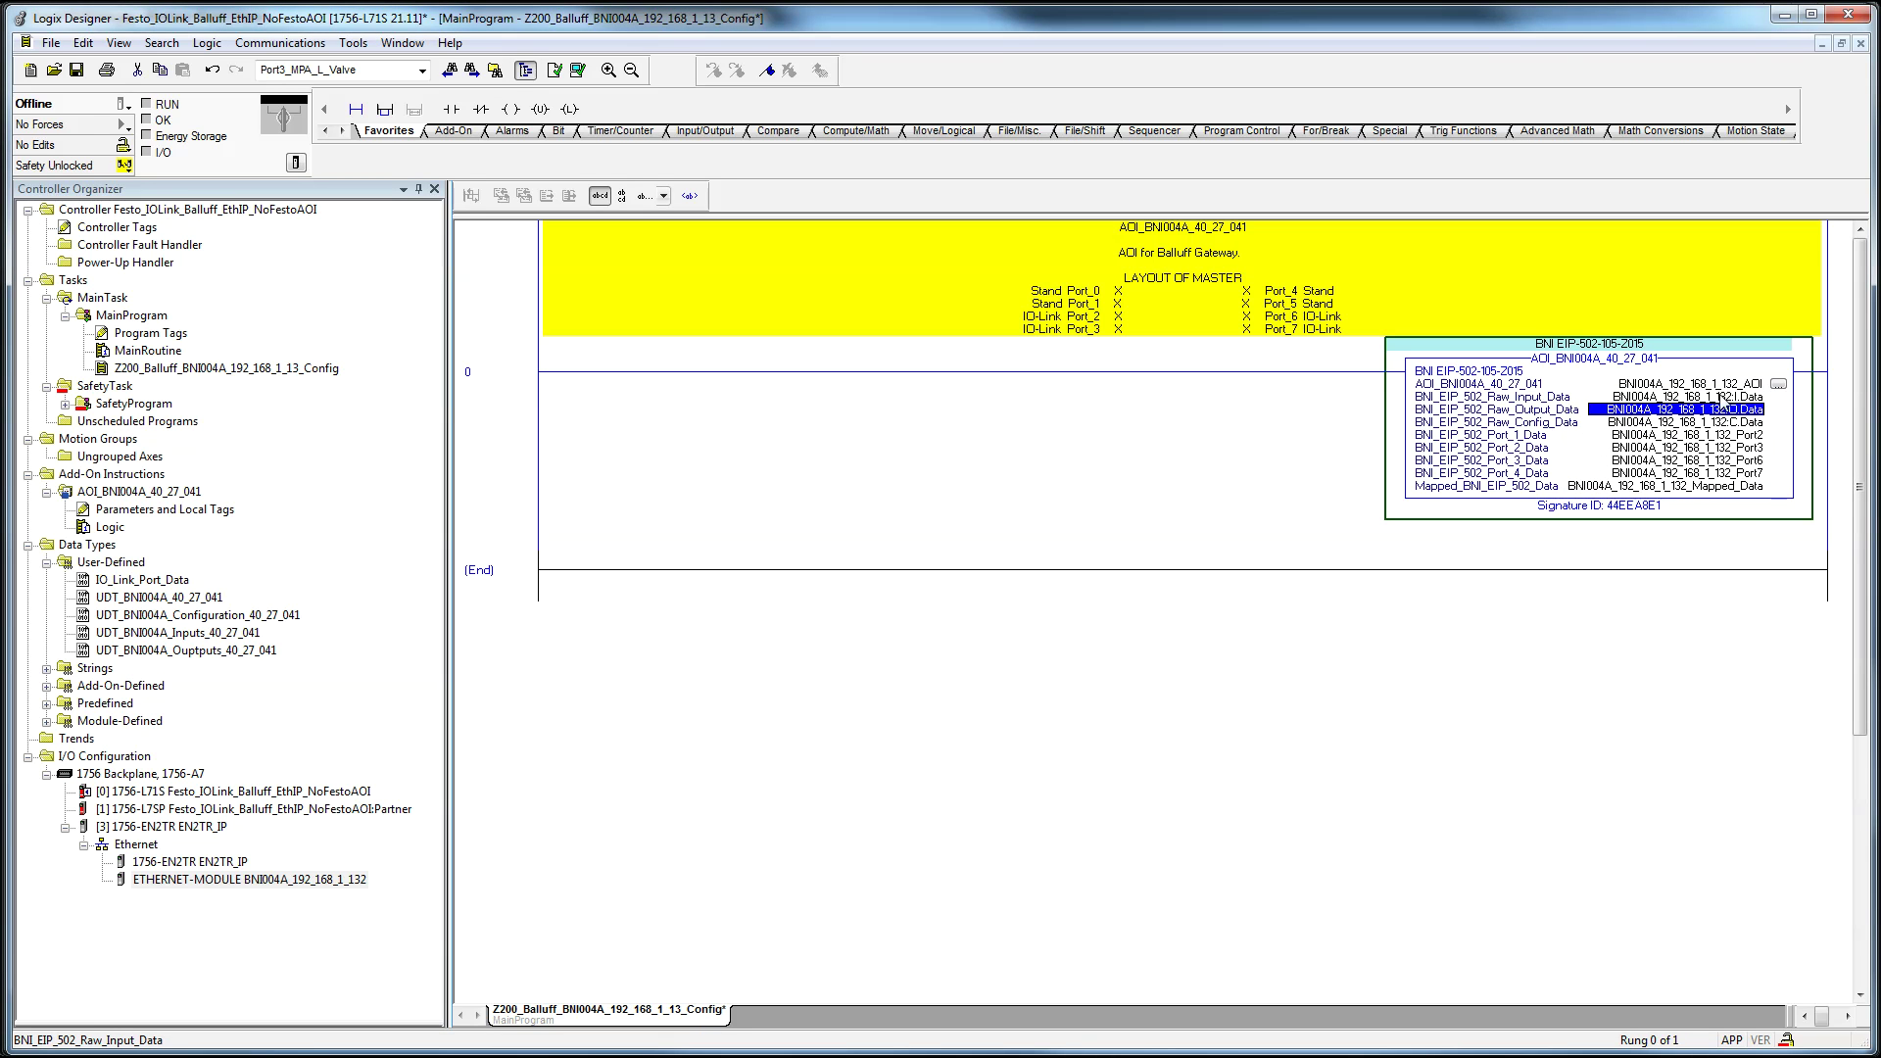
mouse_move(1702, 406)
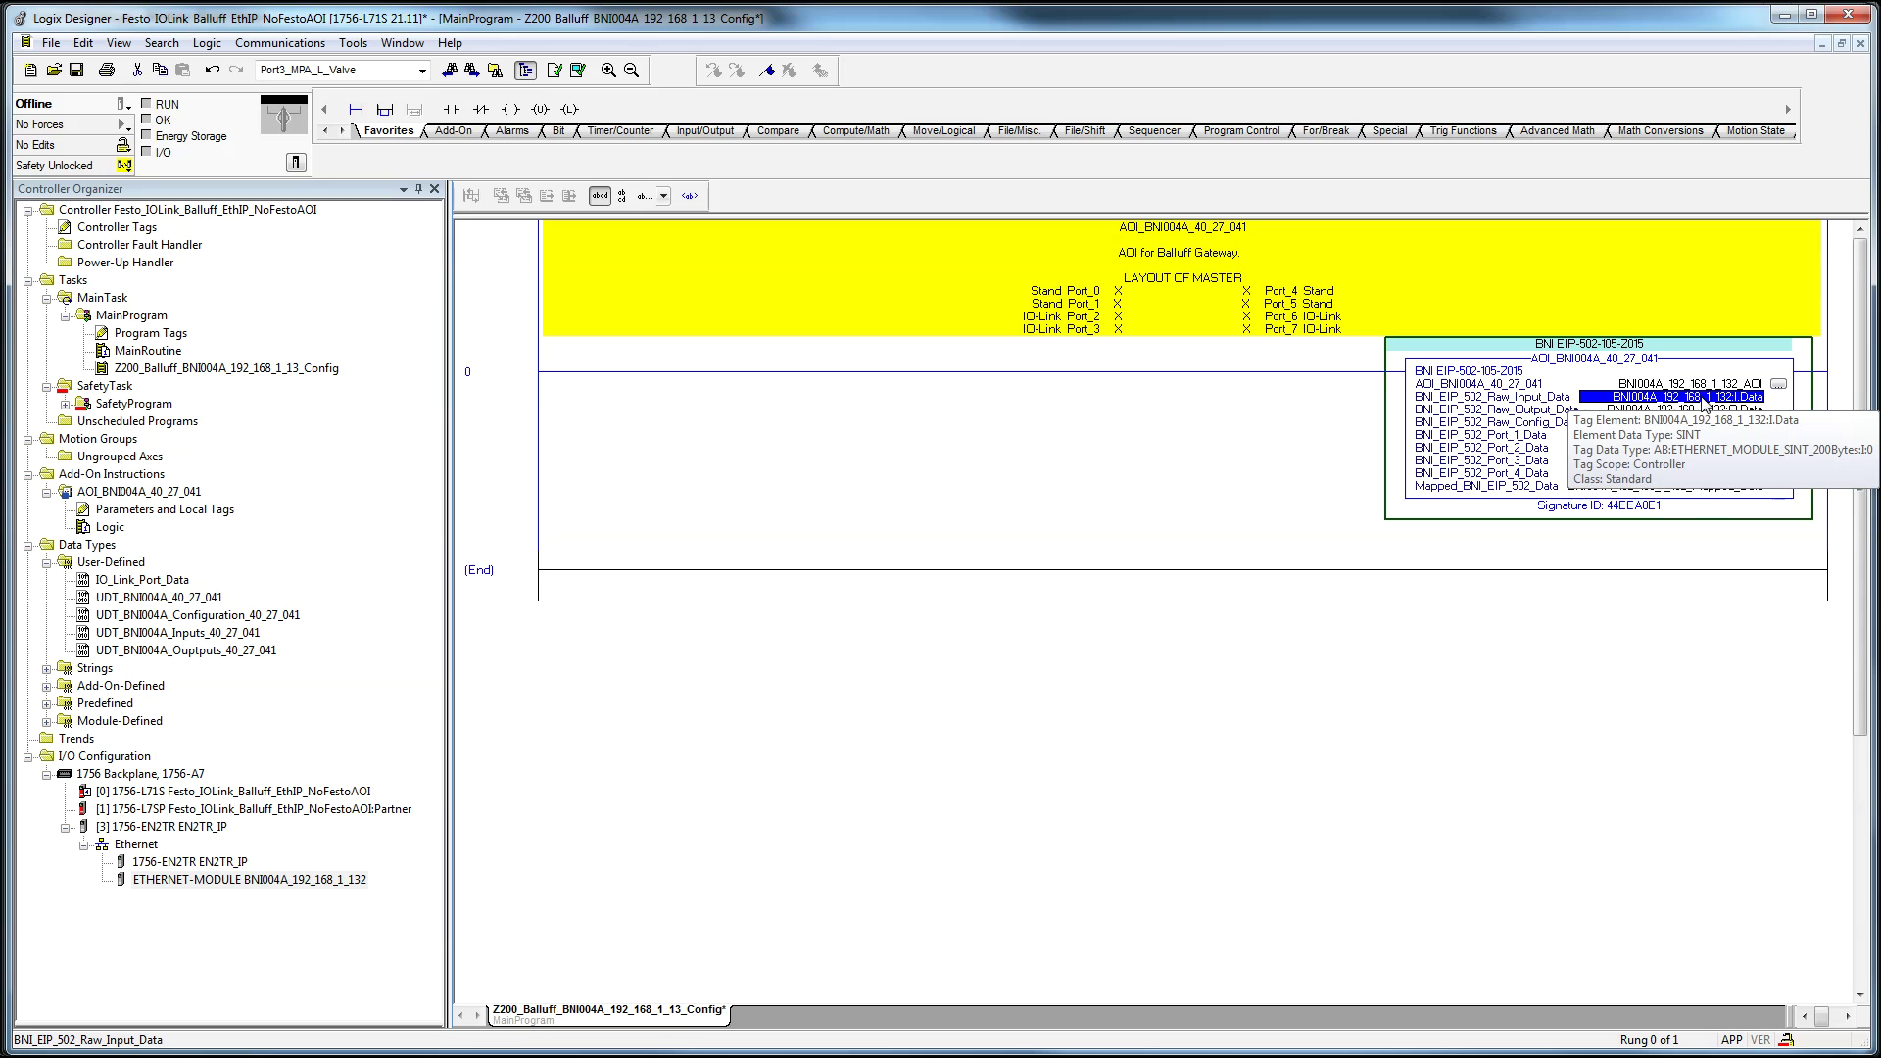
click(1703, 409)
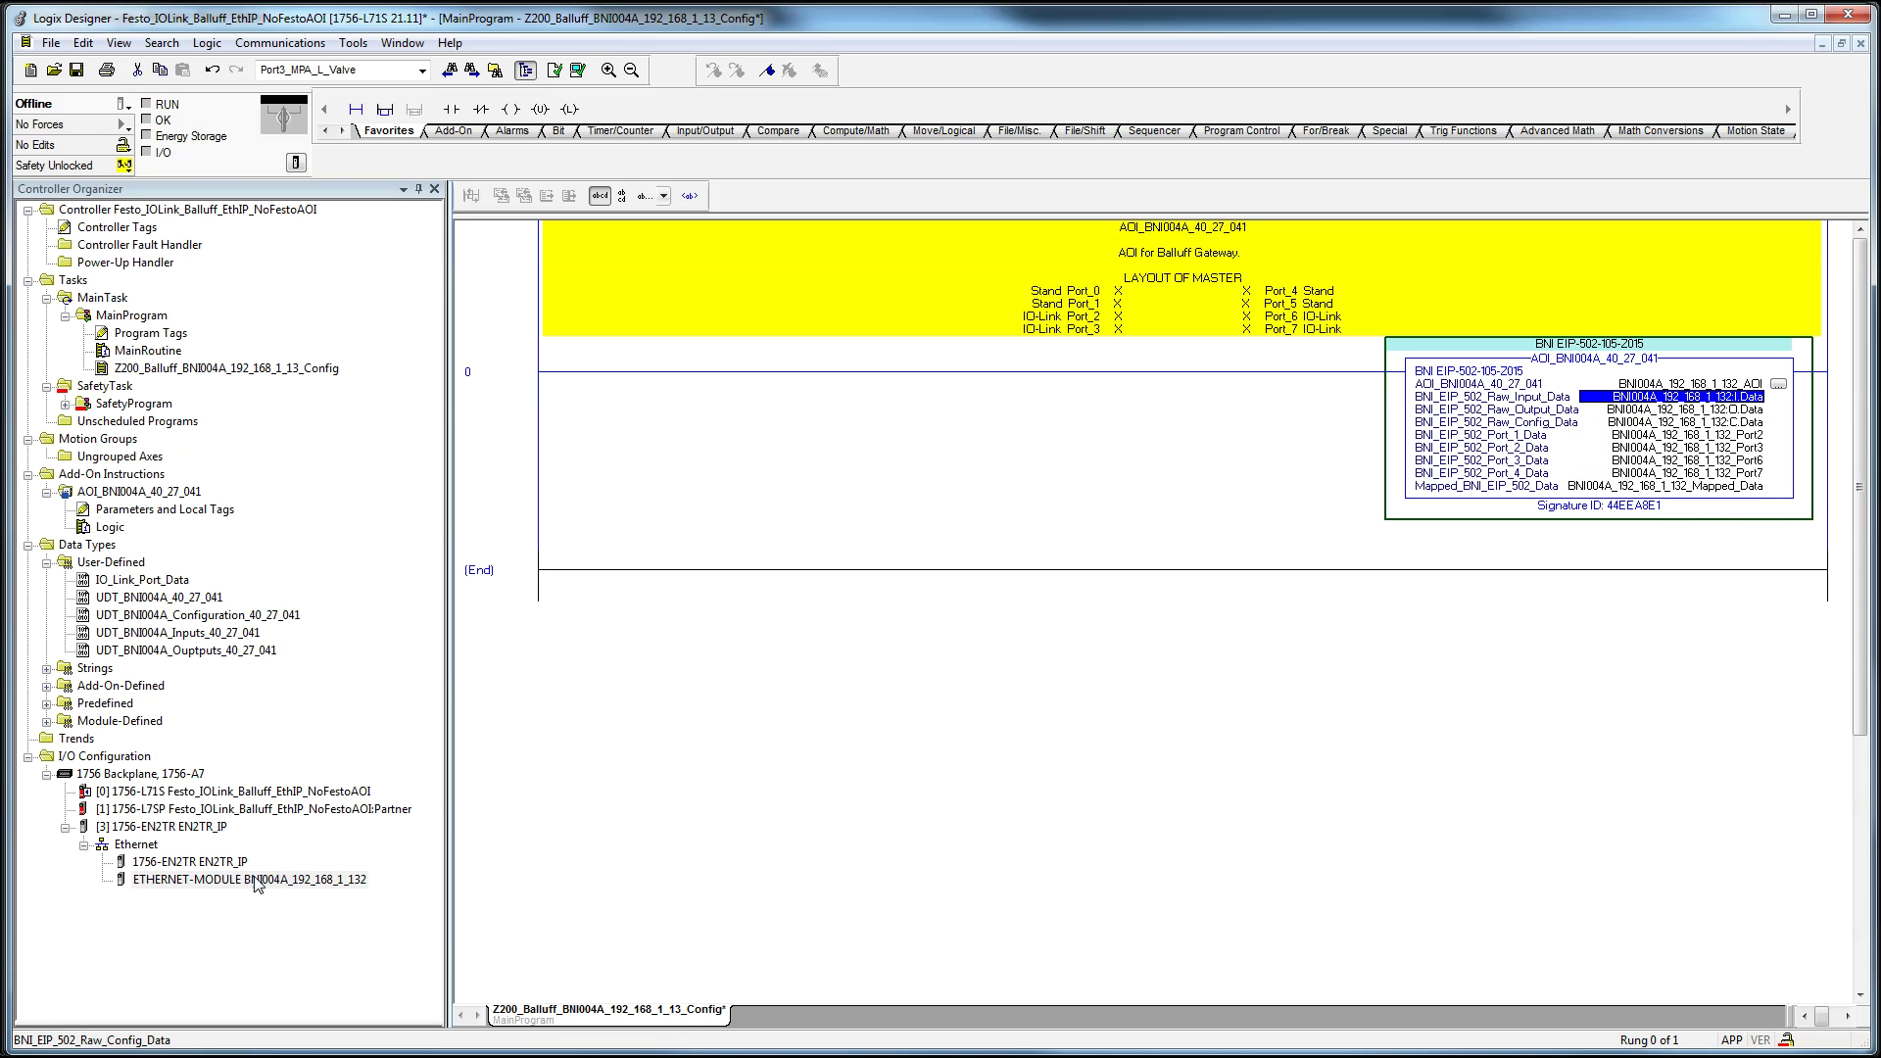
Step: Switch to the BNI004A user manual in Adobe Acrobat and examine the port layout in the module overview figure
click(253, 878)
click(1729, 397)
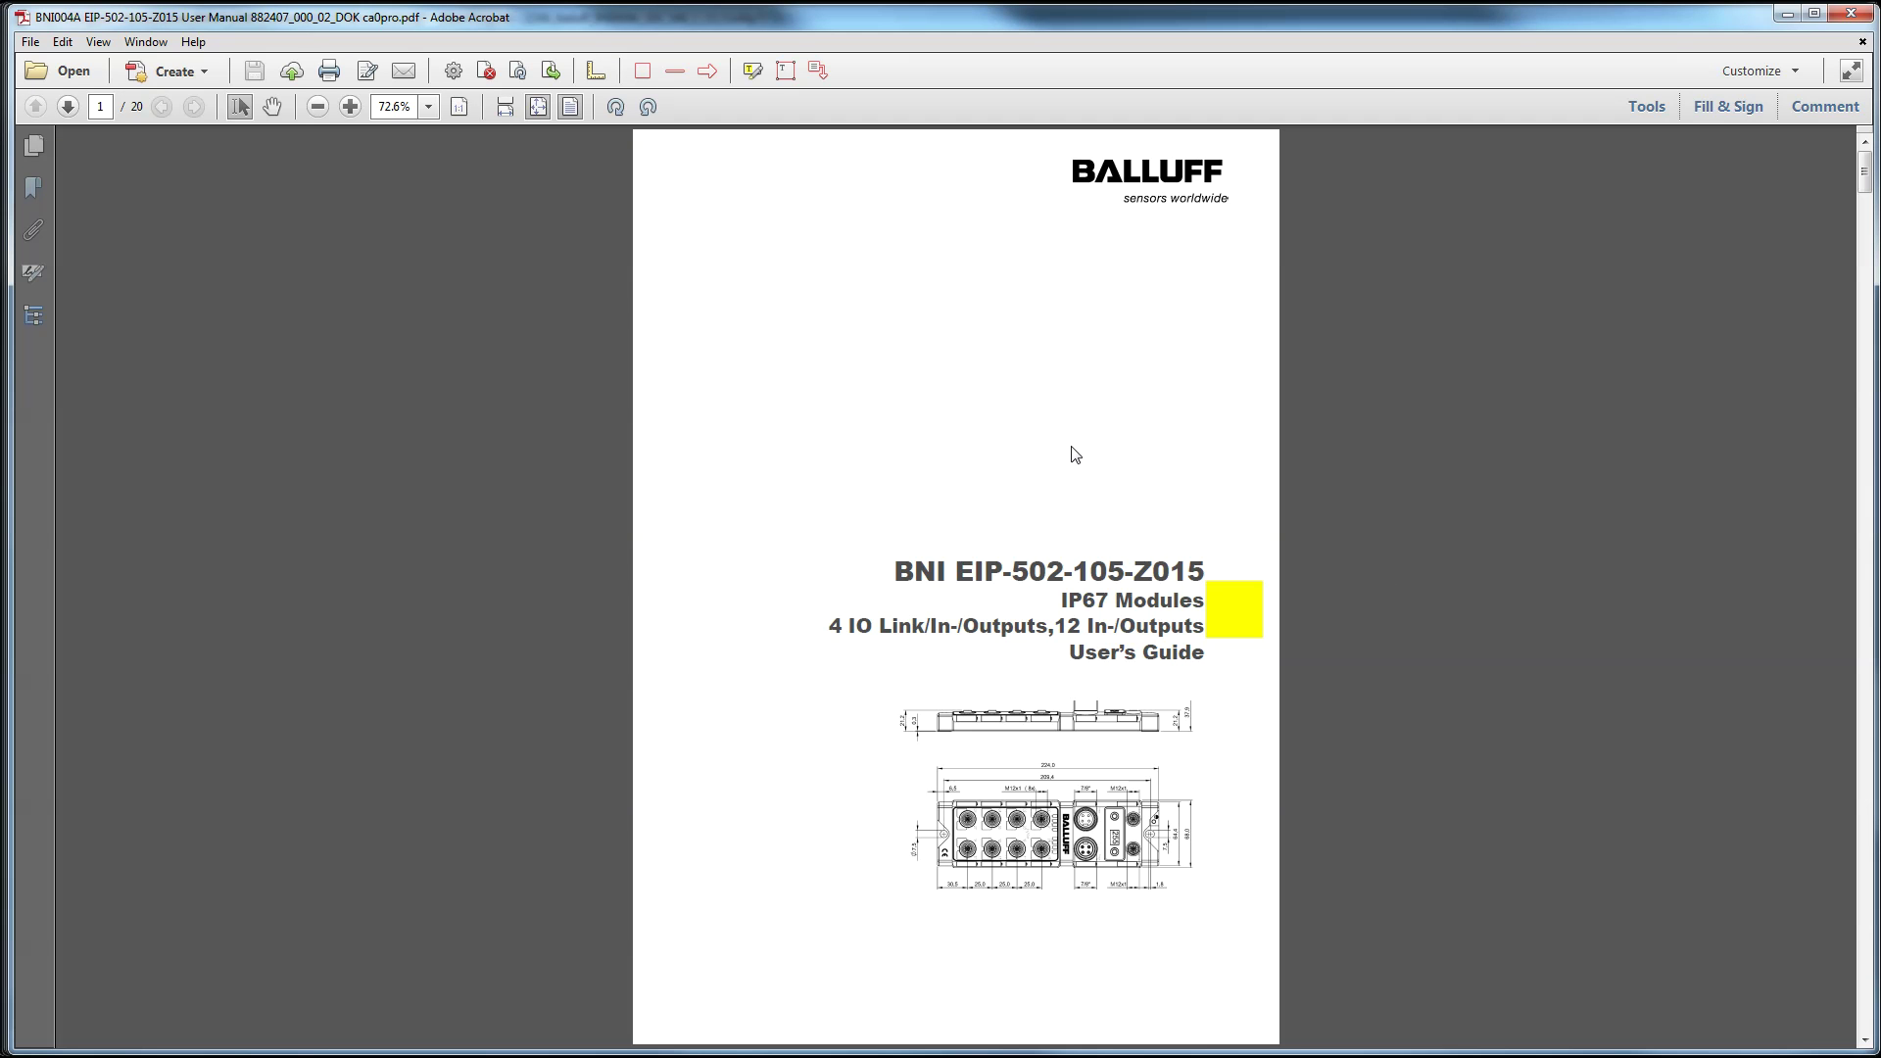
scroll(1119, 546, down, 3)
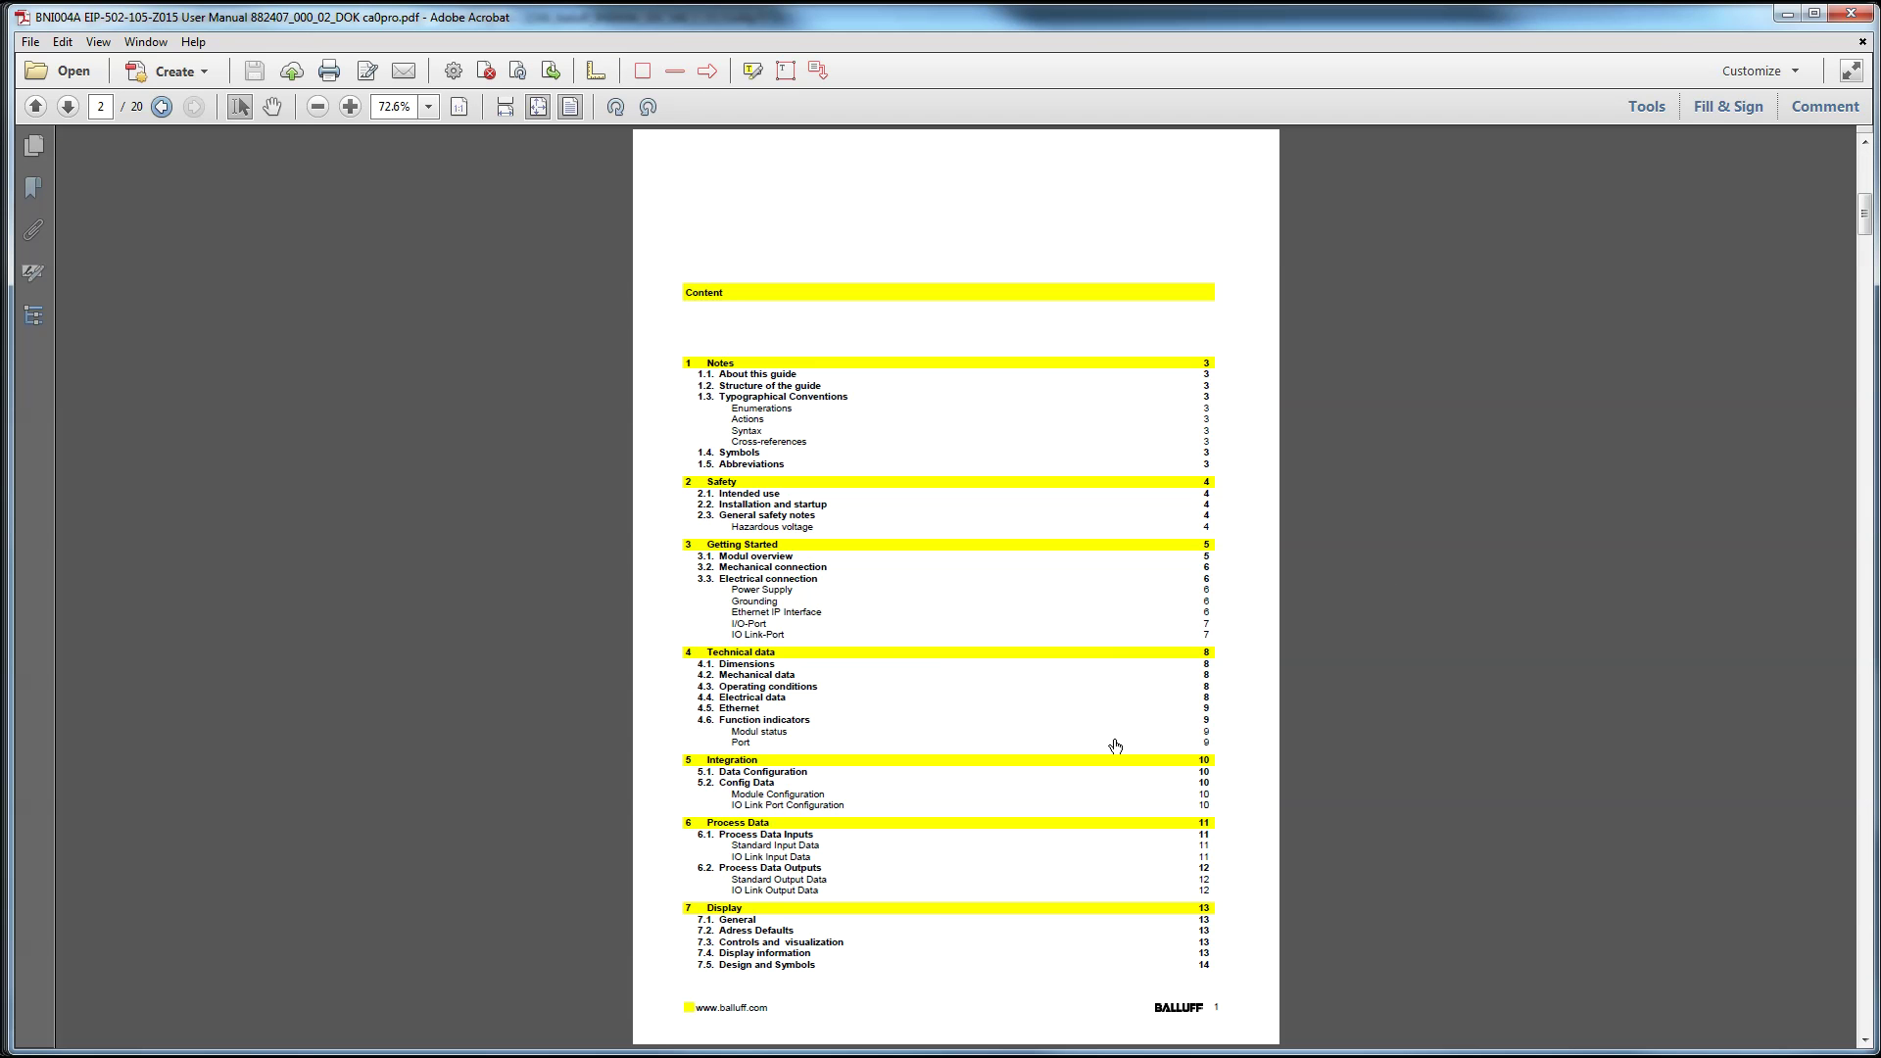
scroll(1115, 746, down, 4)
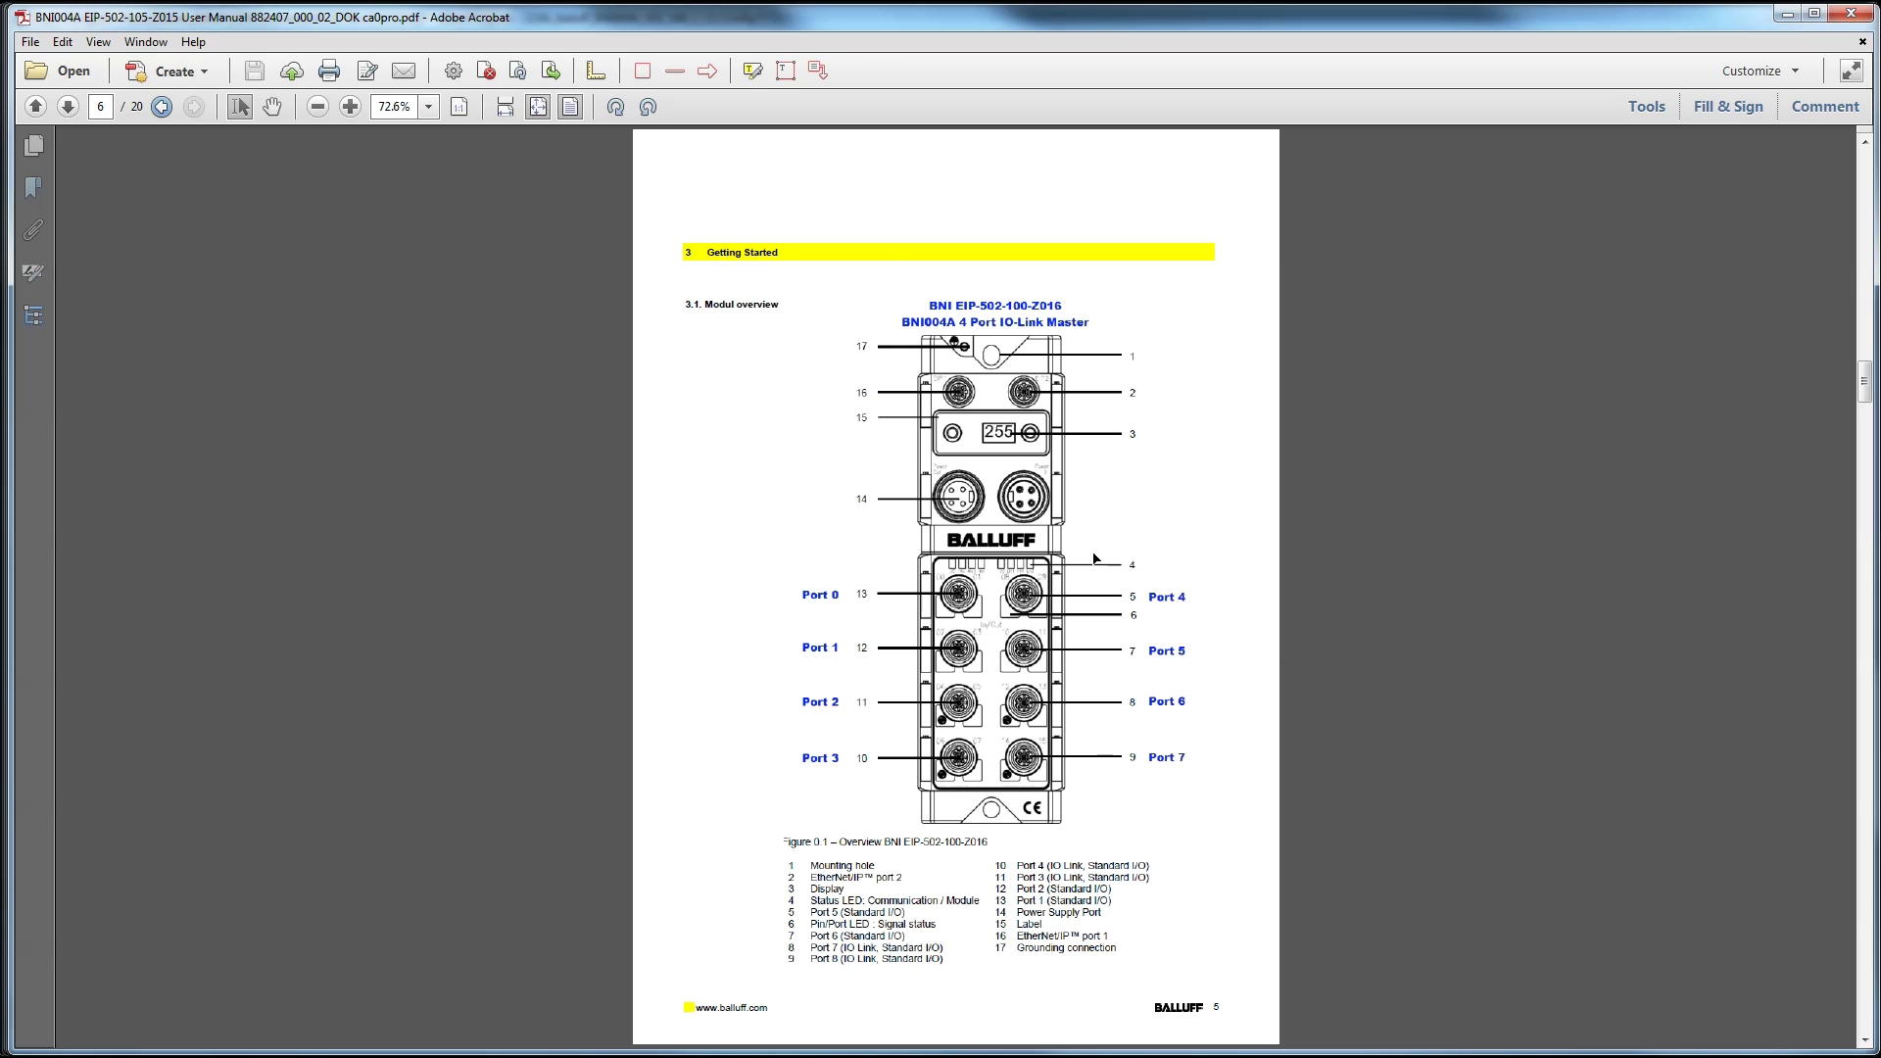
click(992, 540)
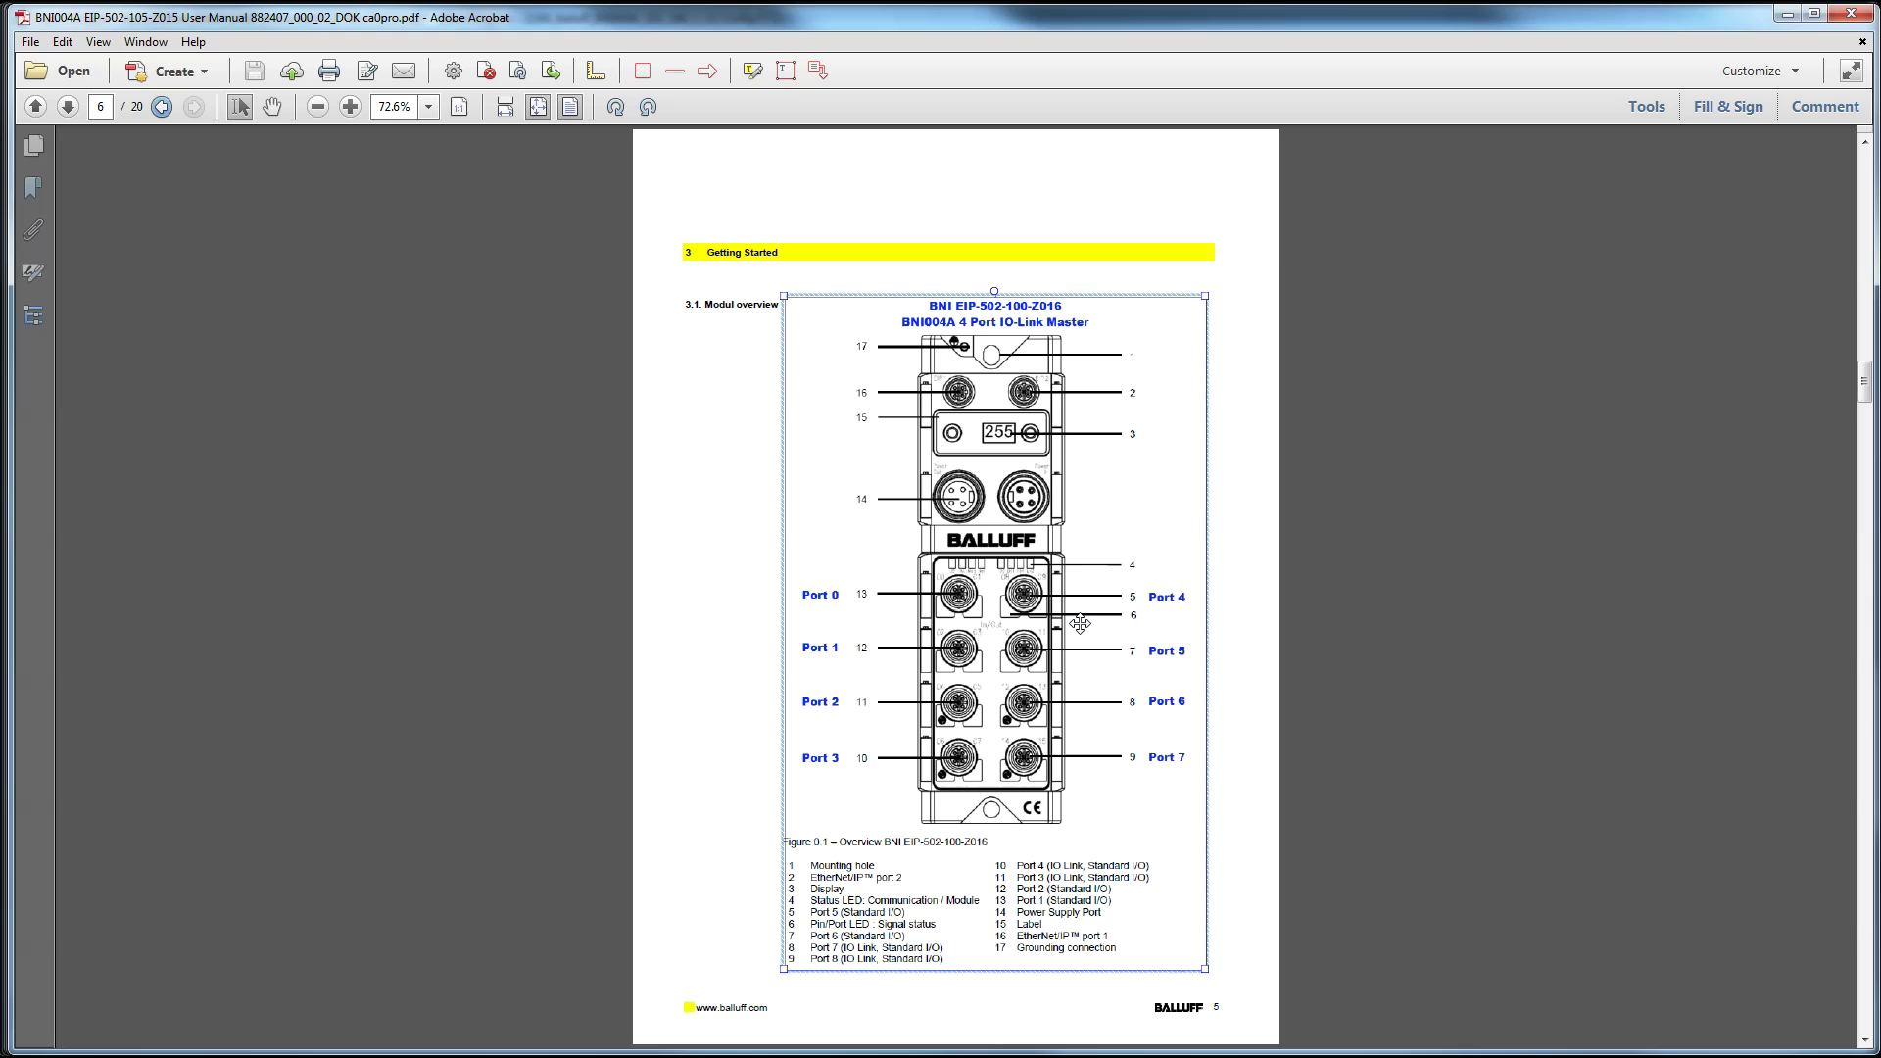
drag(1068, 623, 919, 686)
drag(987, 570, 992, 632)
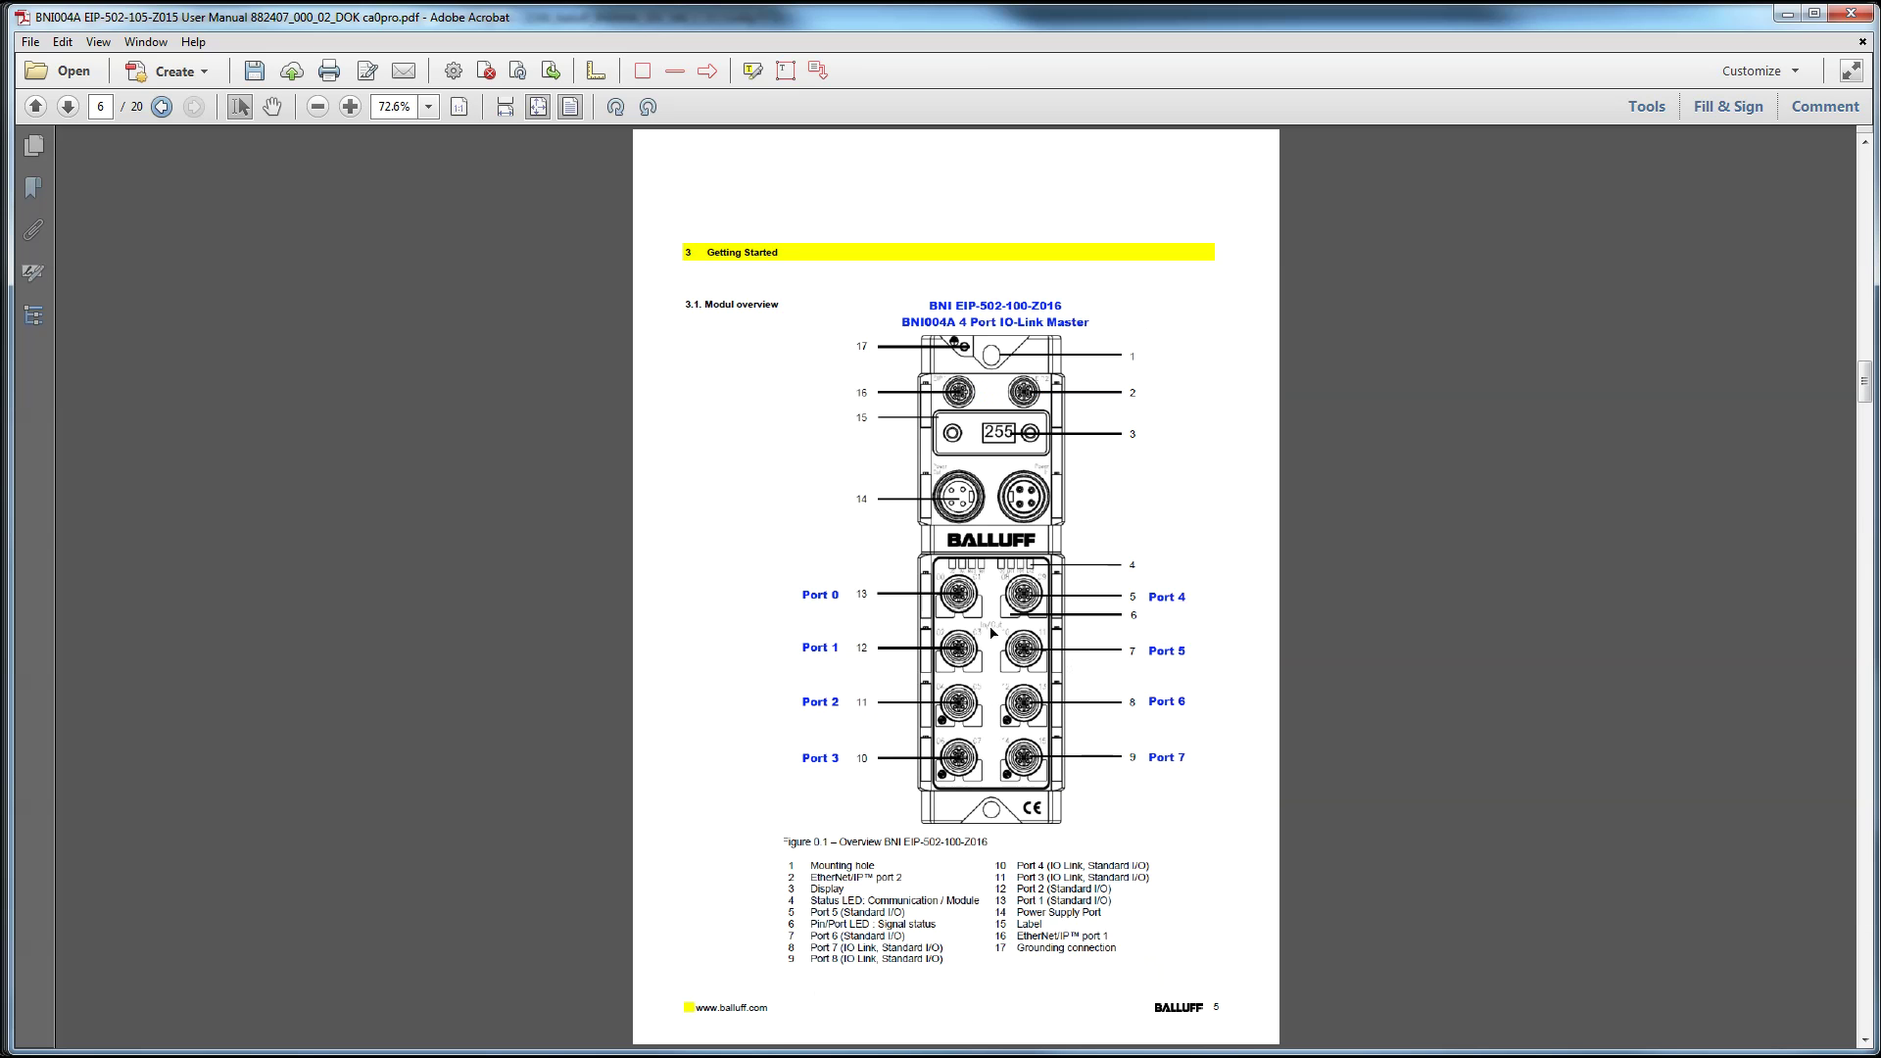
Step: Examine the manual's Integration section for the data configuration, config data, module configuration and IO-Link port configuration tables
scroll(1144, 814, down, 1)
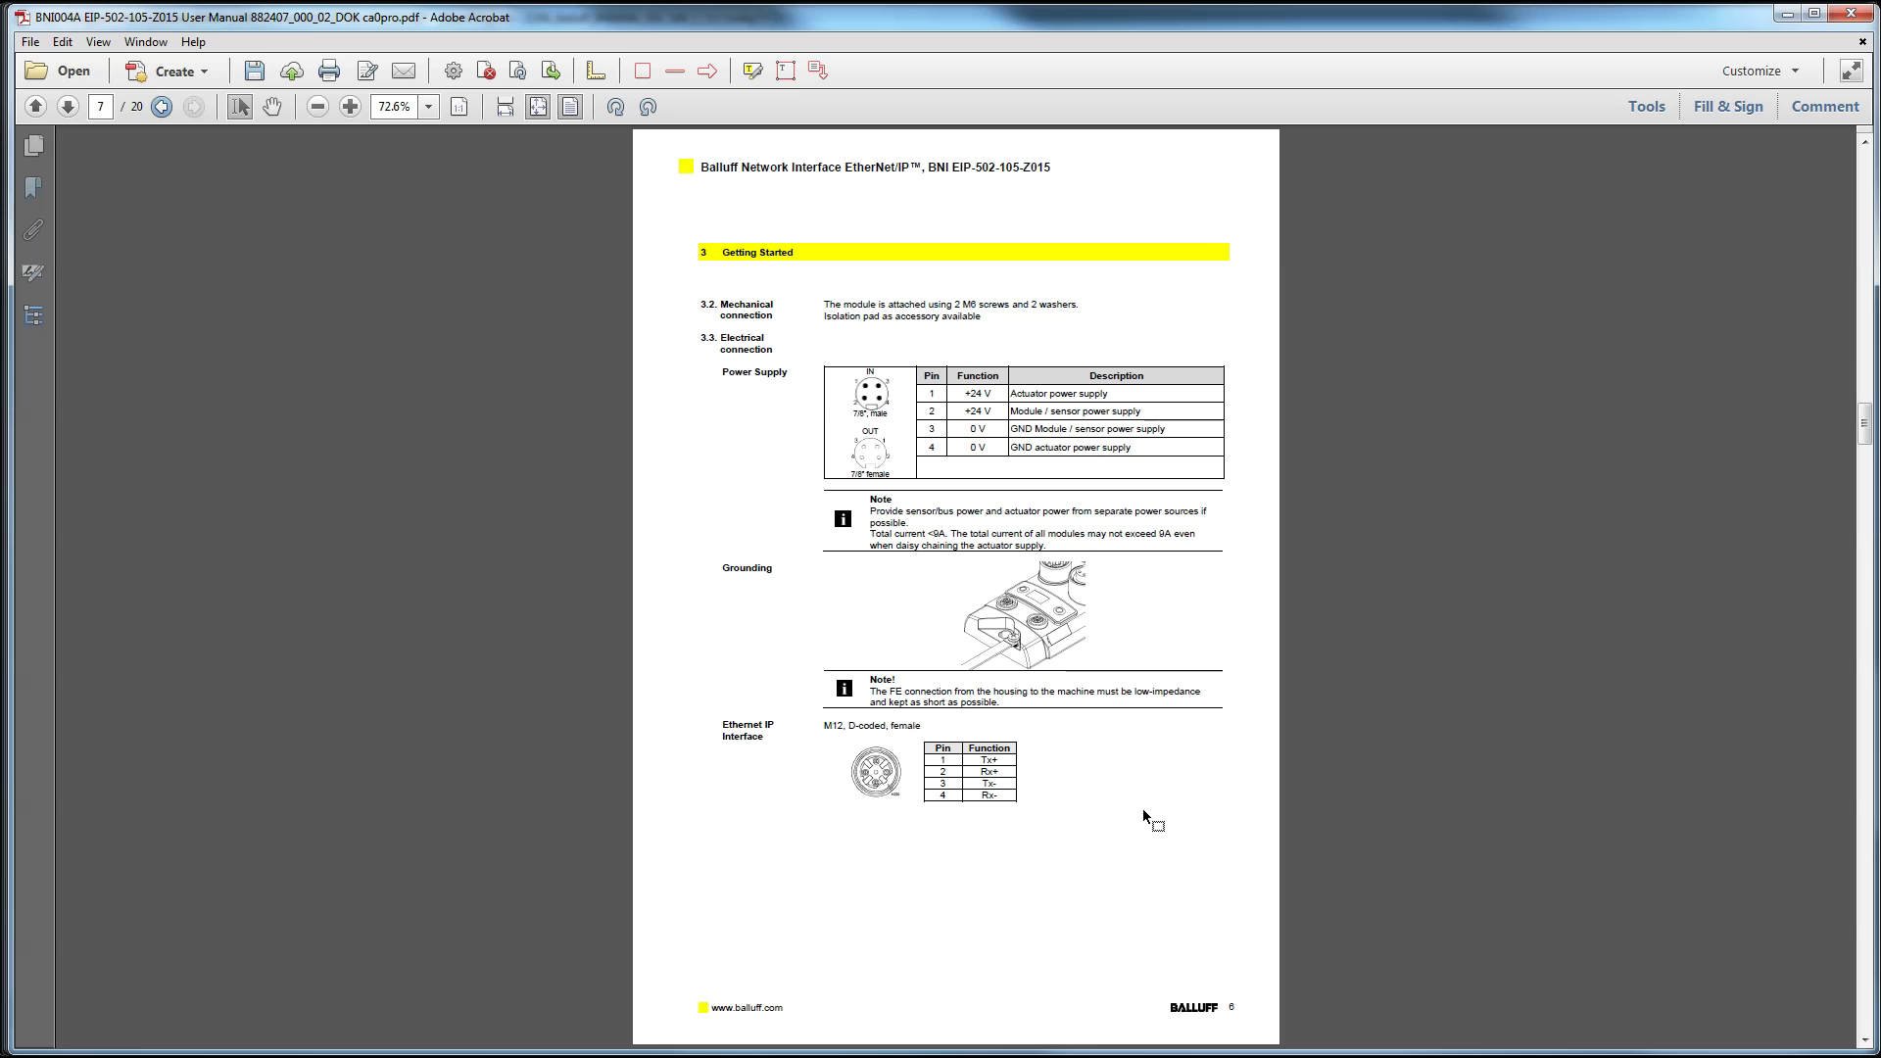
scroll(1142, 808, down, 2)
scroll(1142, 809, down, 1)
scroll(1143, 807, down, 1)
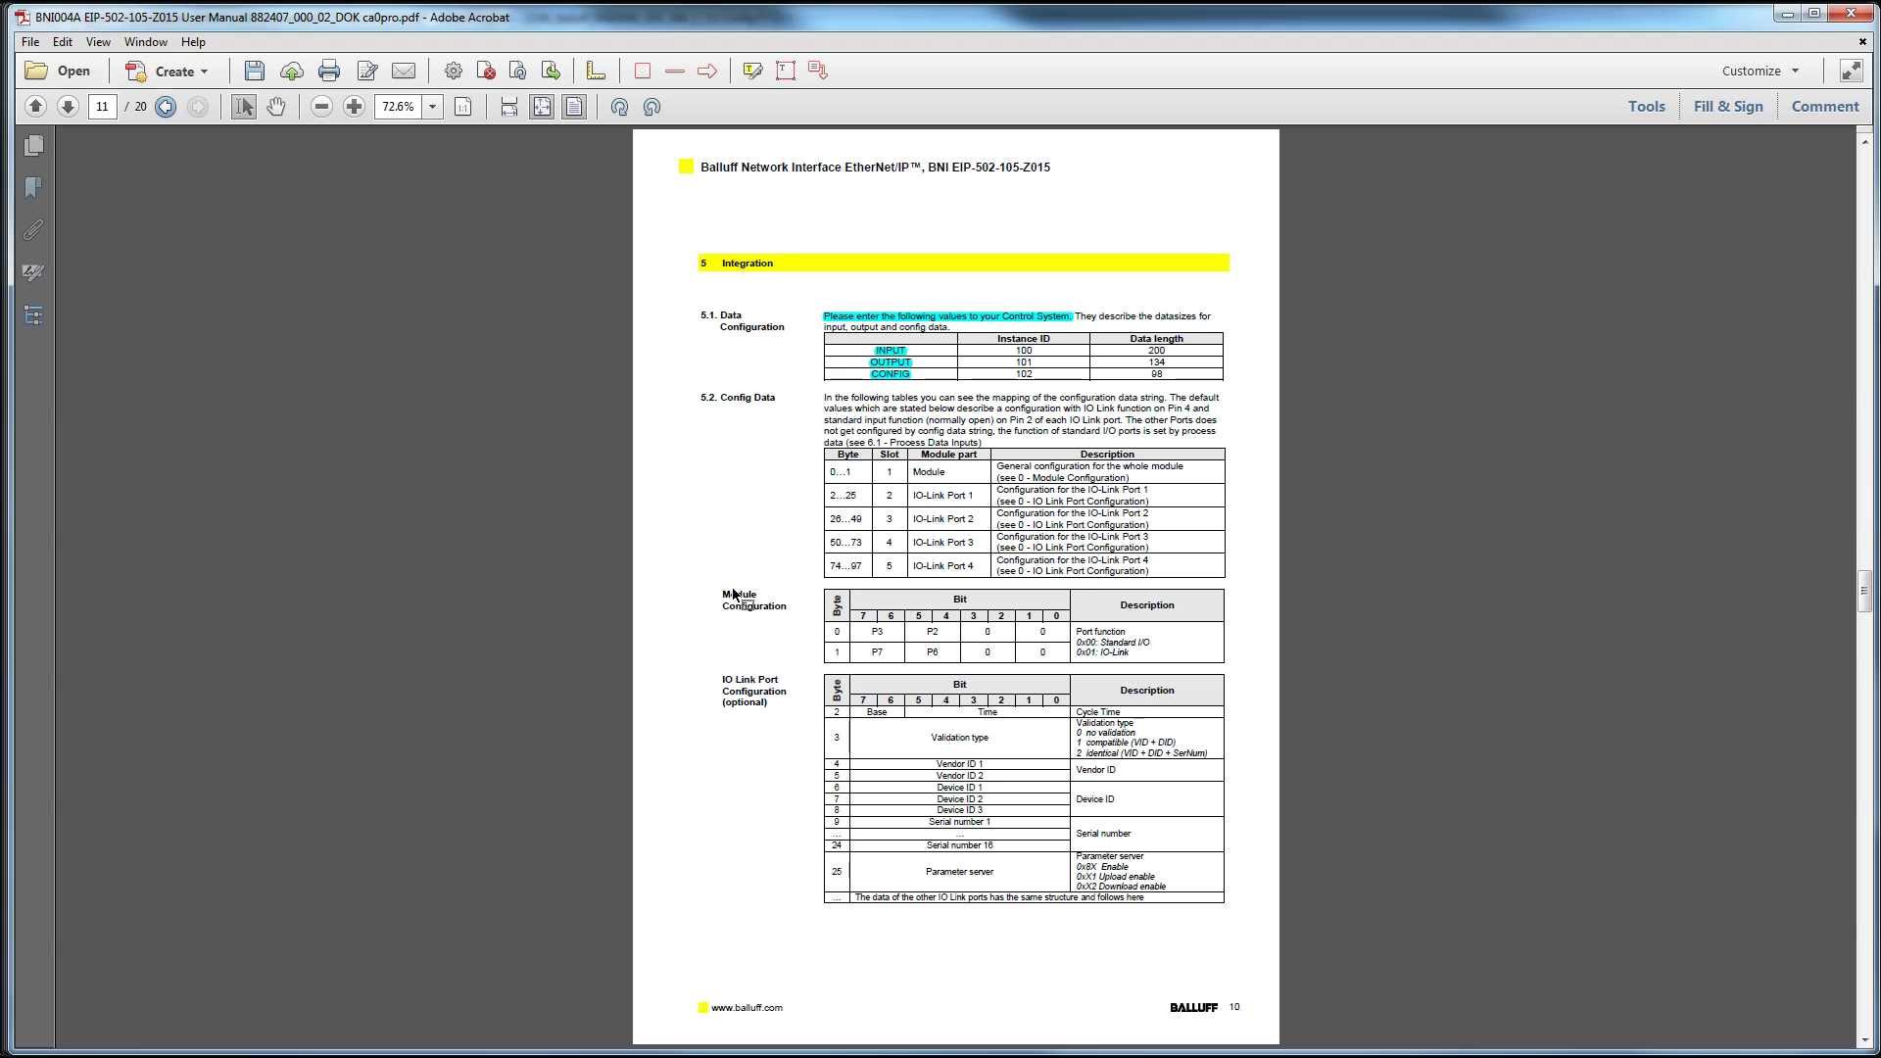
key(ctrl+1)
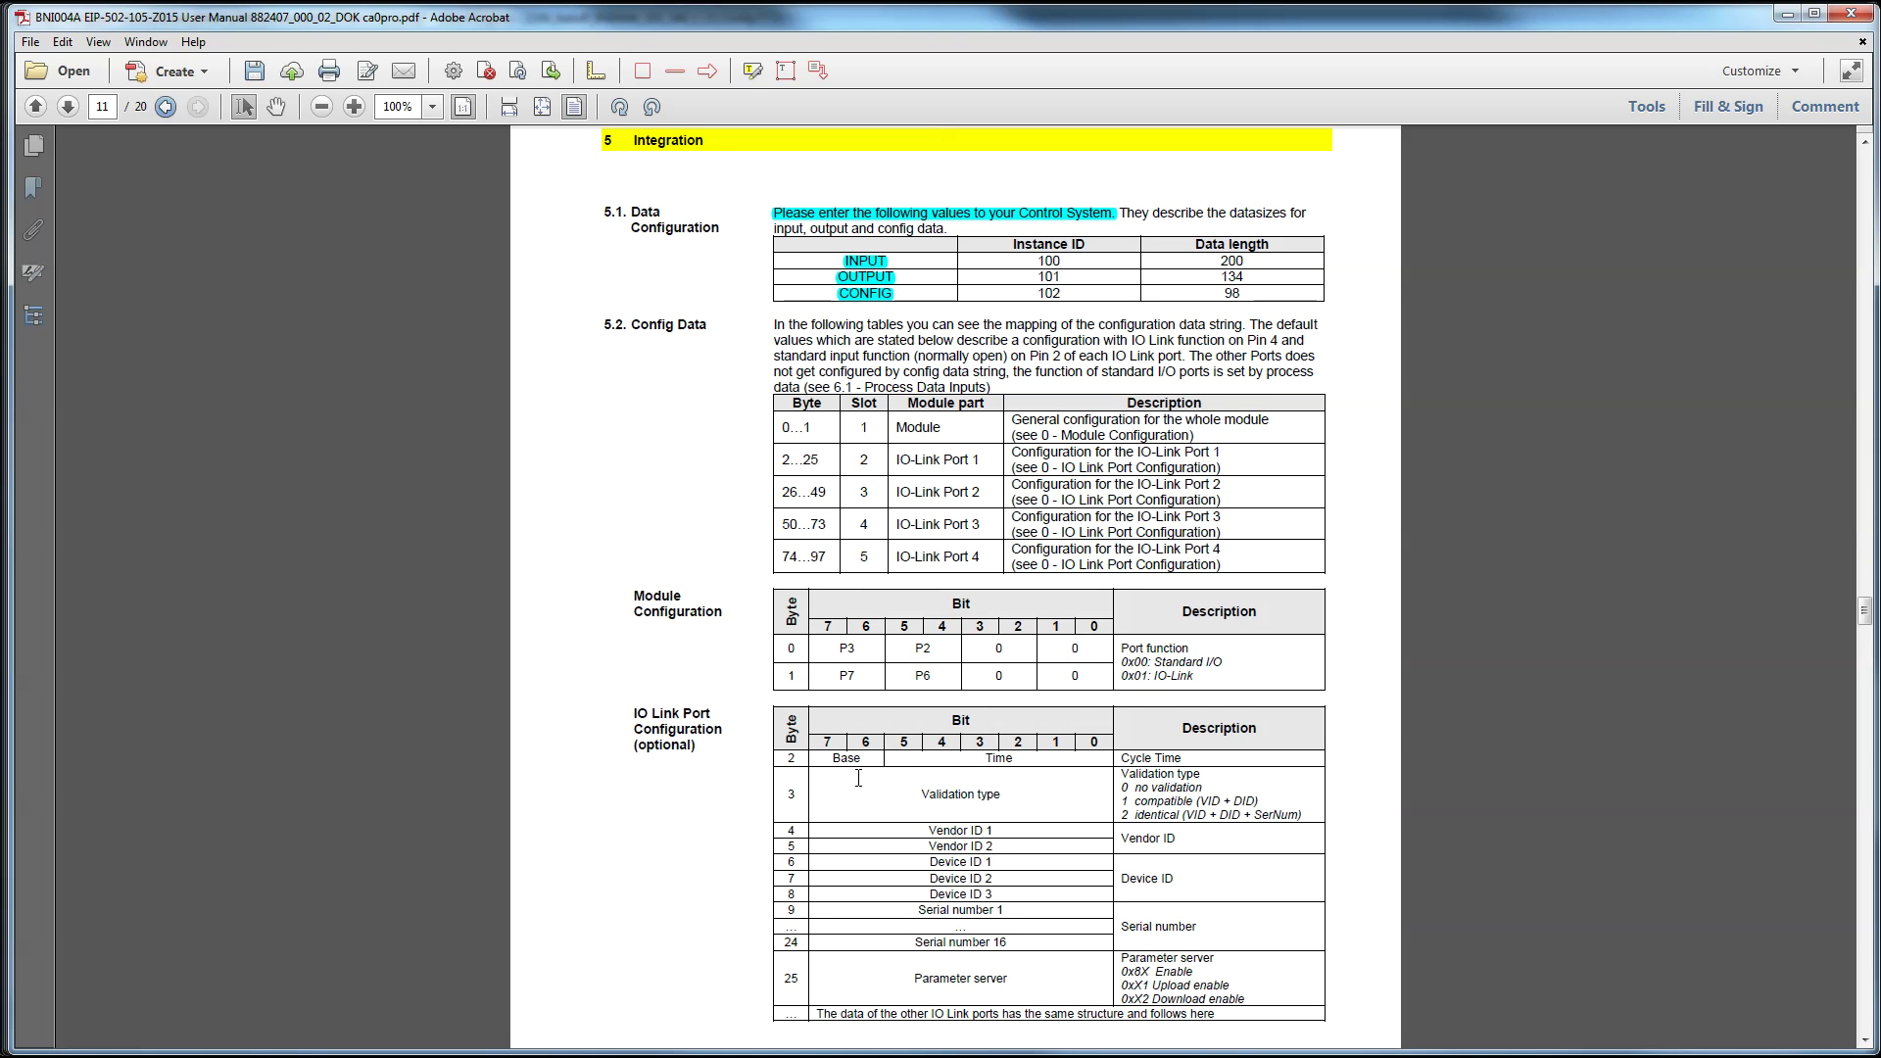
scroll(858, 778, up, 1)
scroll(612, 873, down, 2)
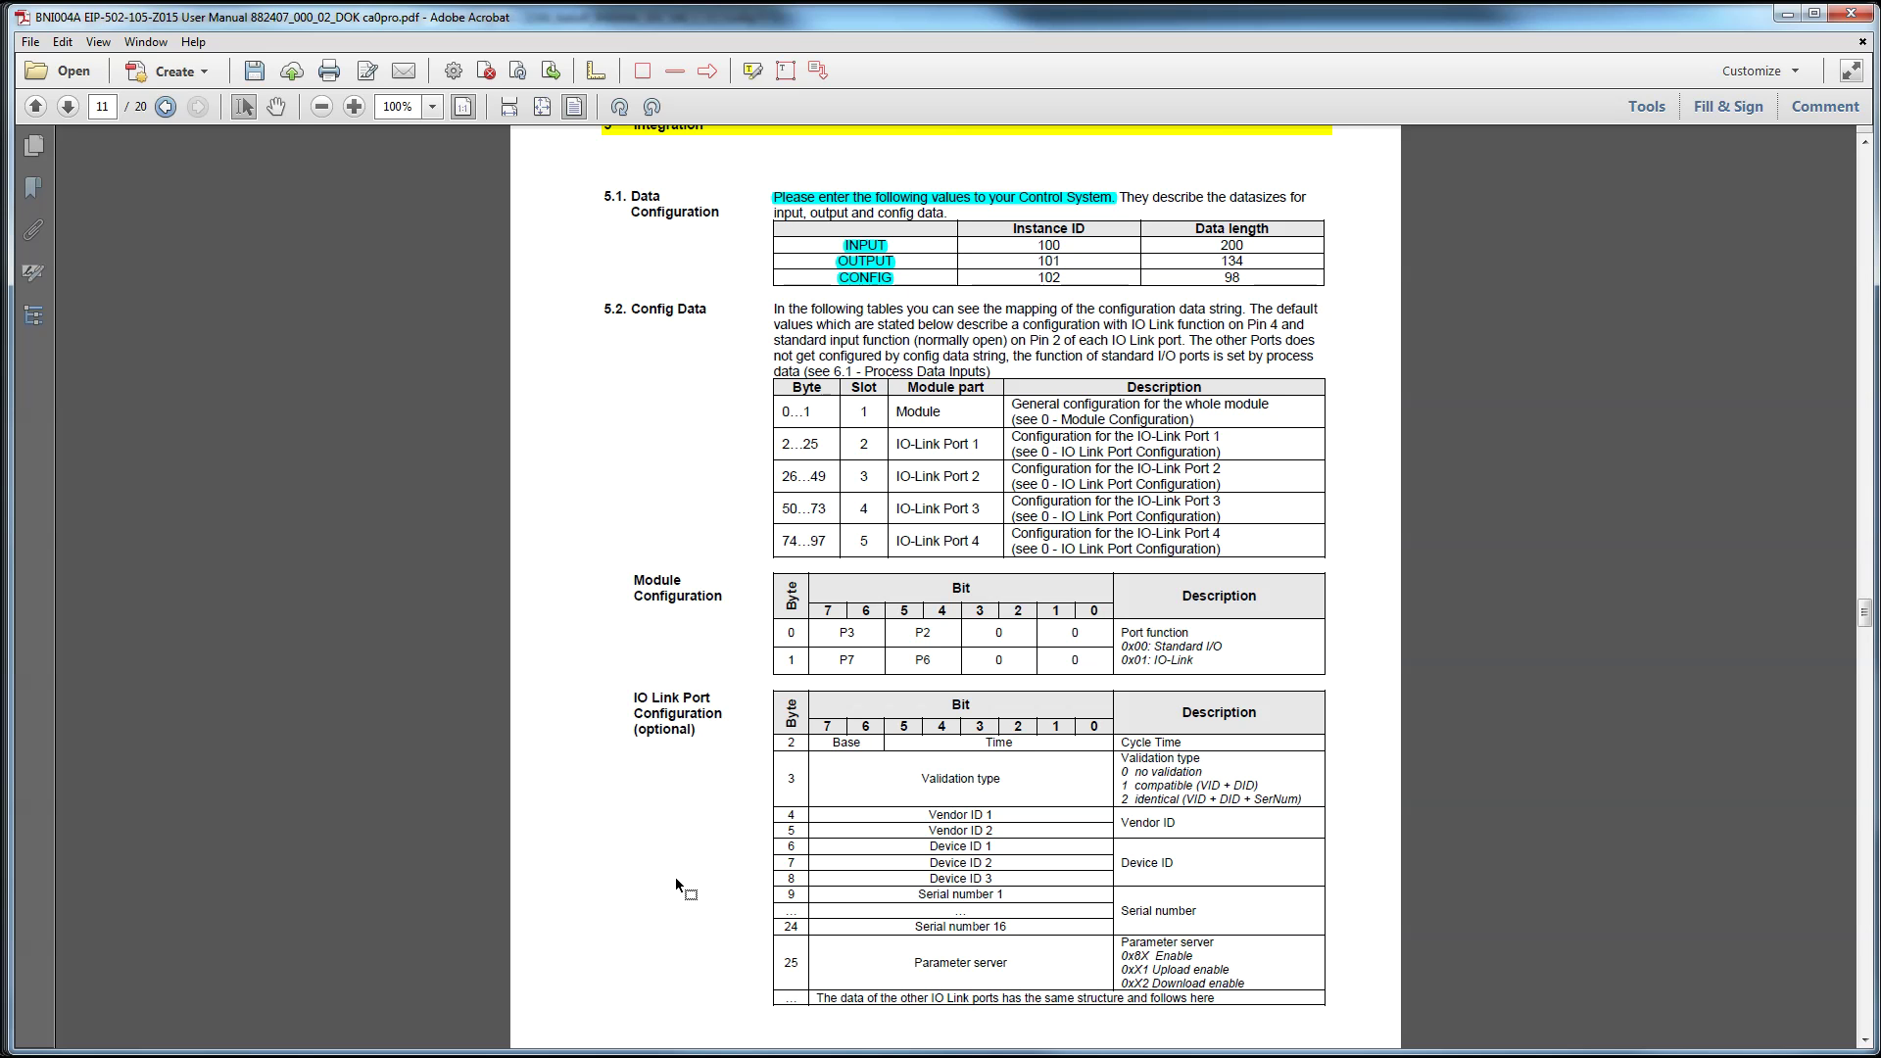
scroll(676, 886, down, 10)
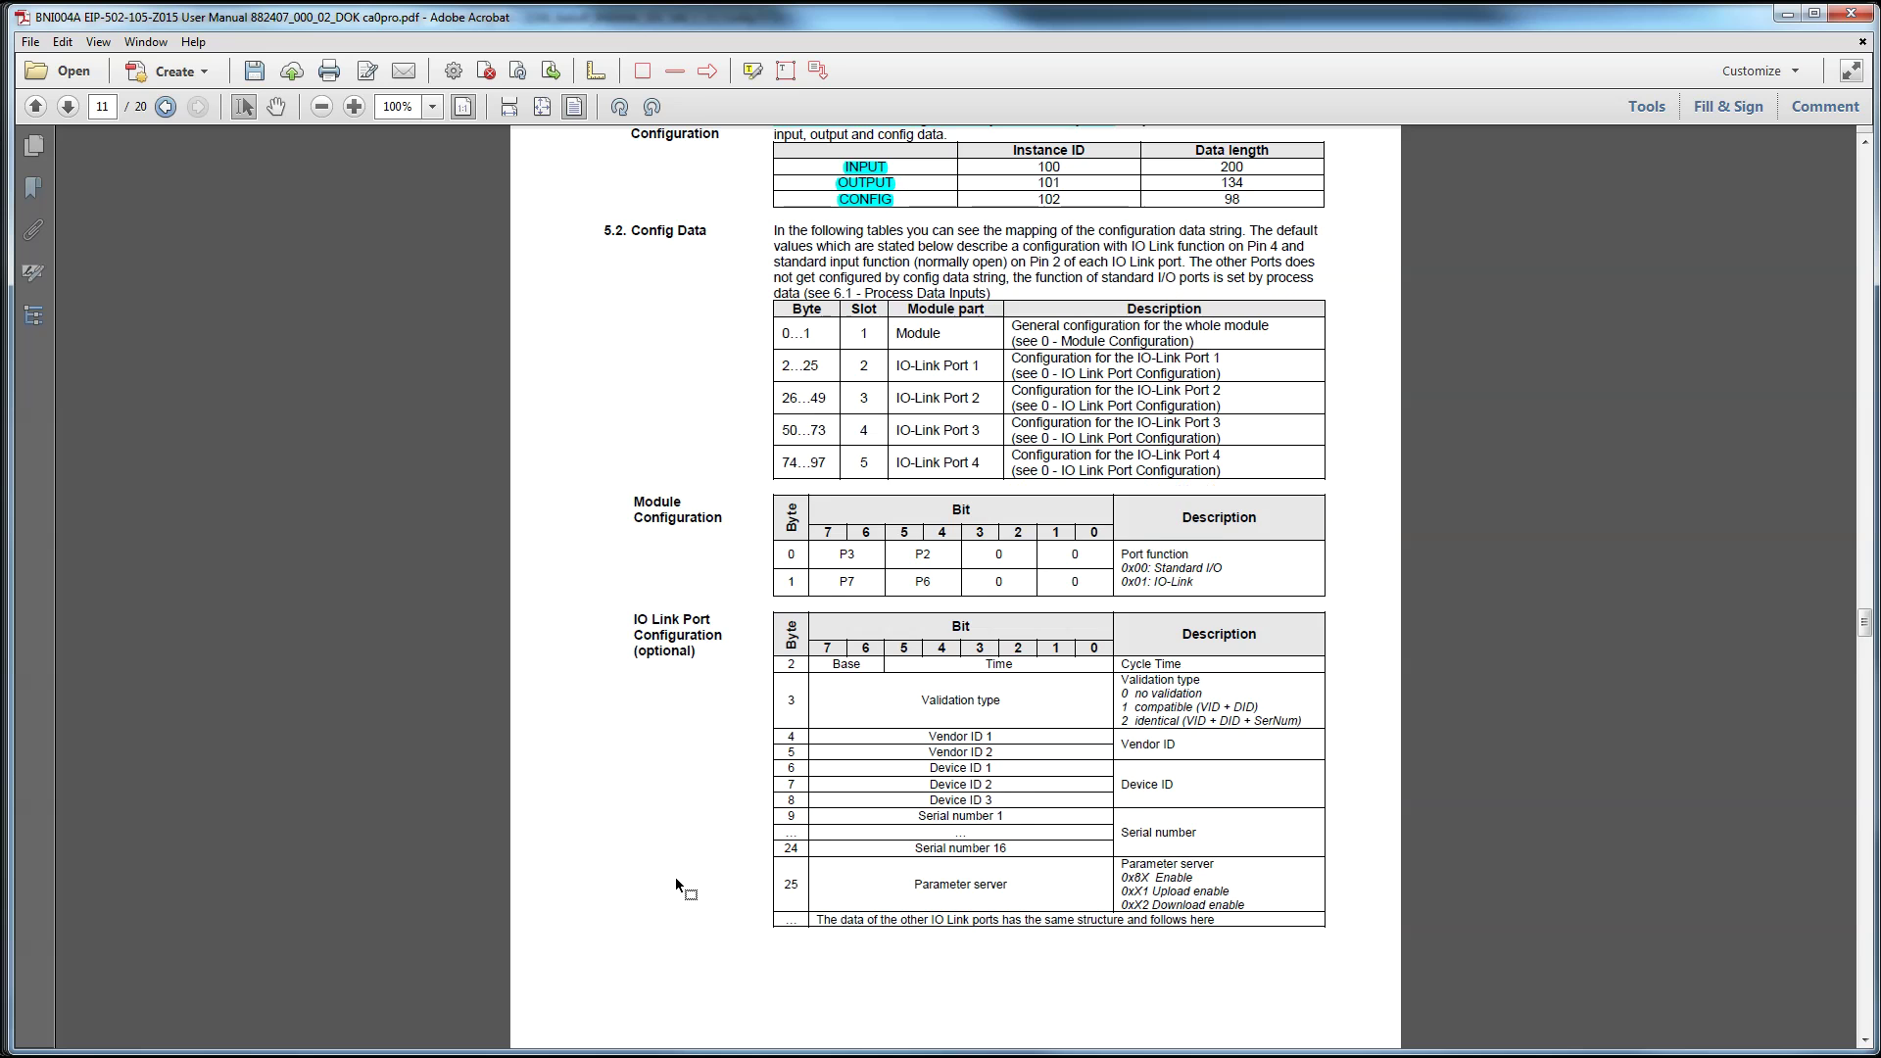
Step: Examine the manual's Process Data Inputs section for the standard input data and IO-Link input data byte mapping
scroll(676, 885, down, 3)
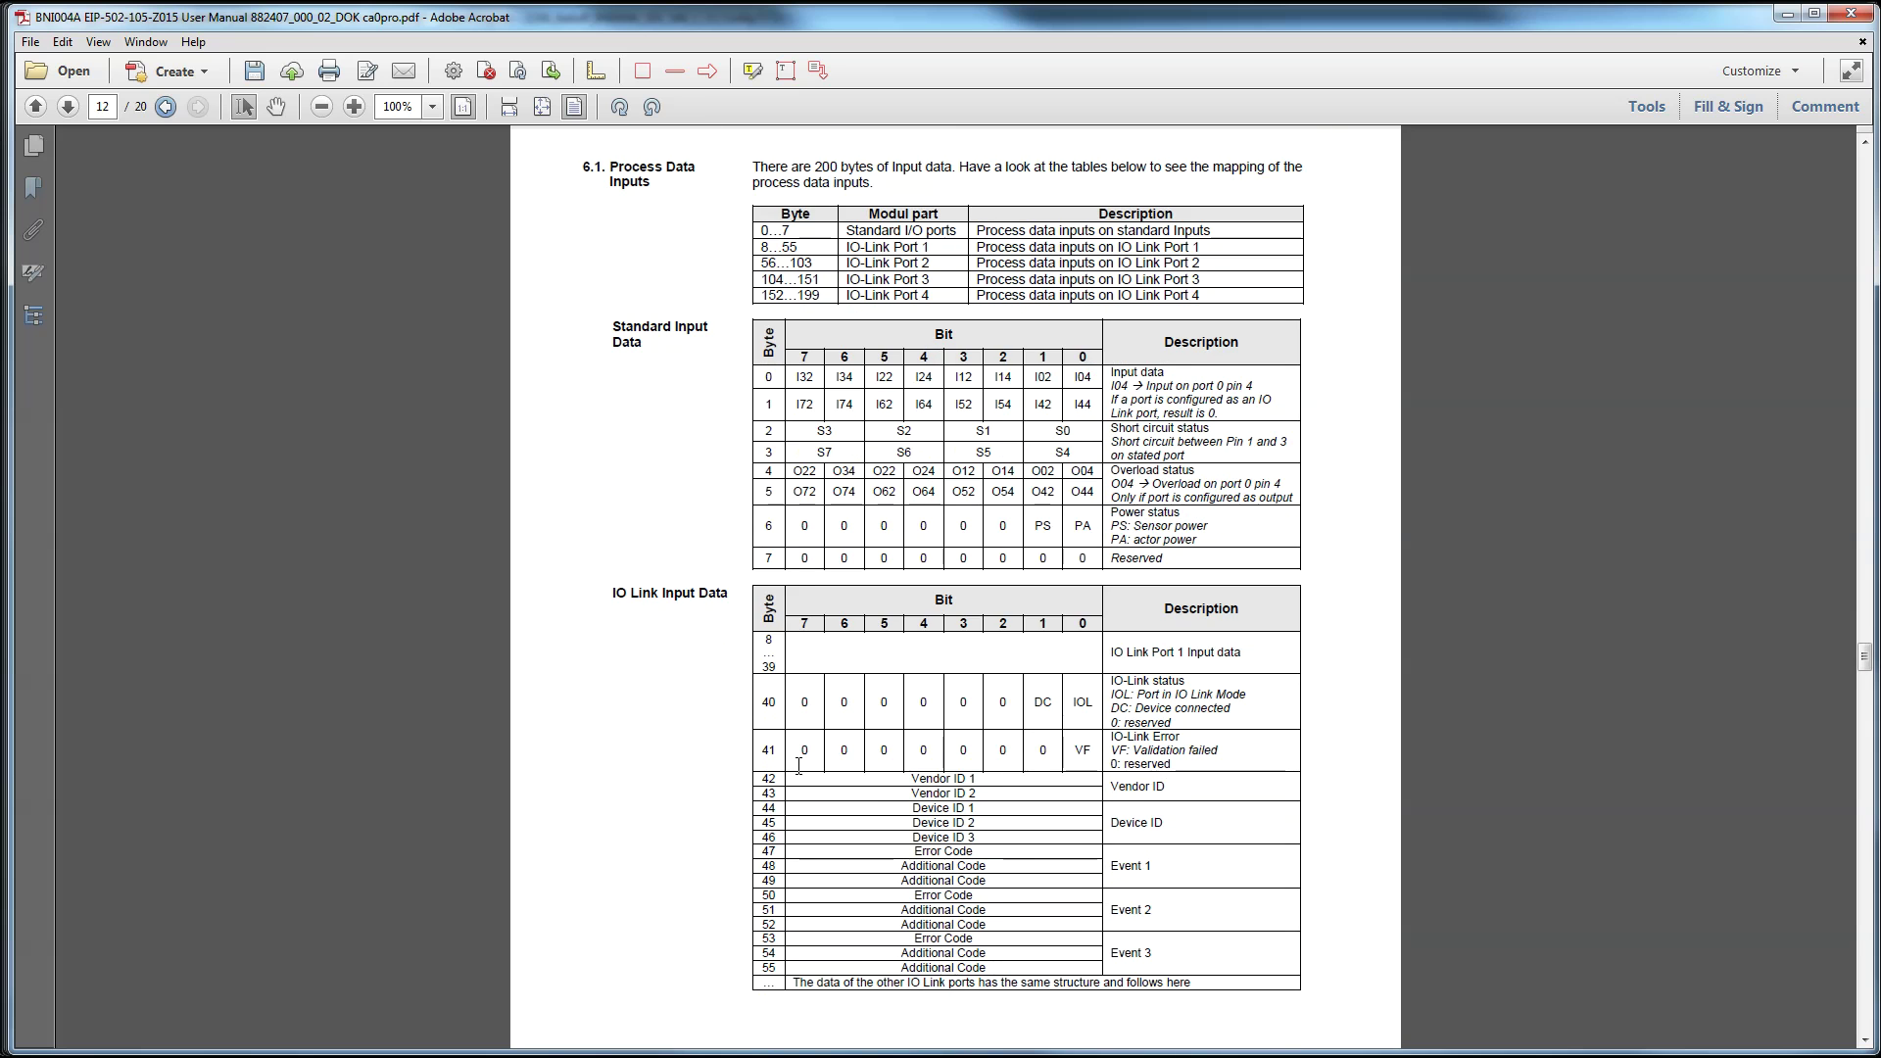
scroll(799, 765, up, 2)
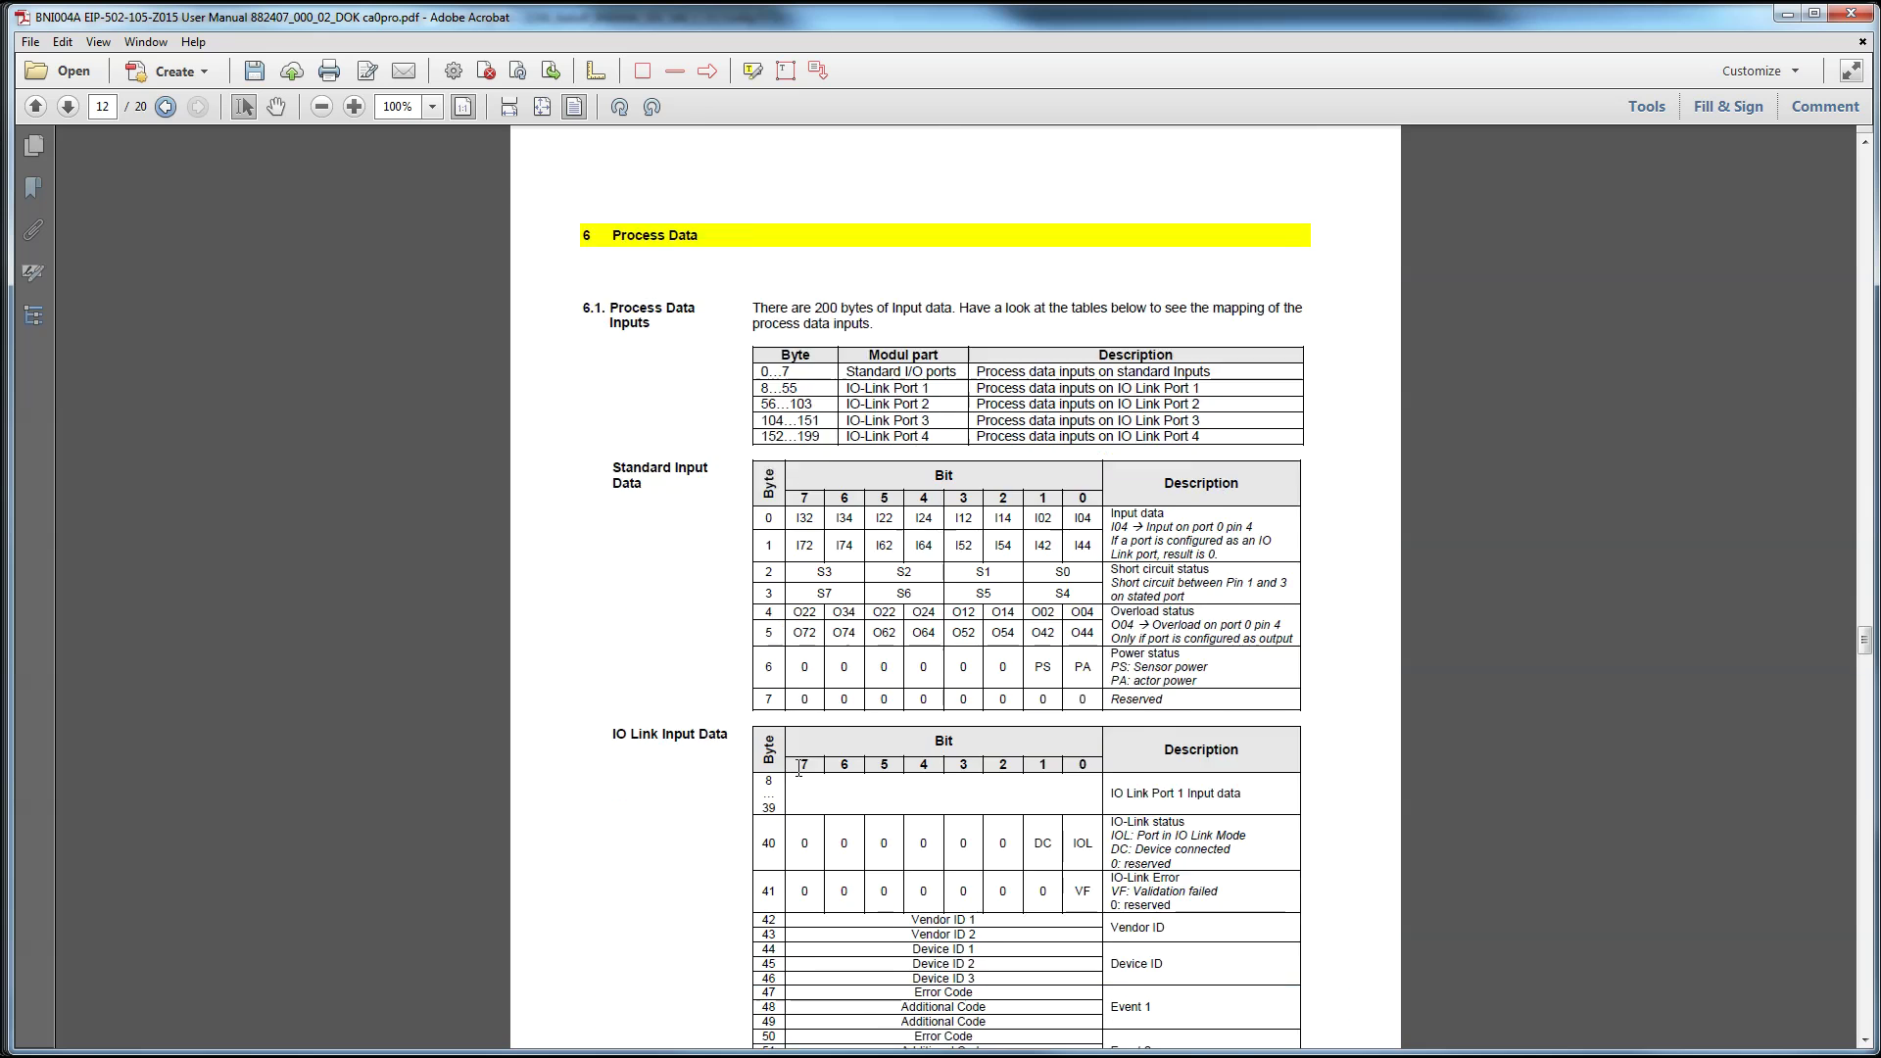
scroll(799, 769, down, 10)
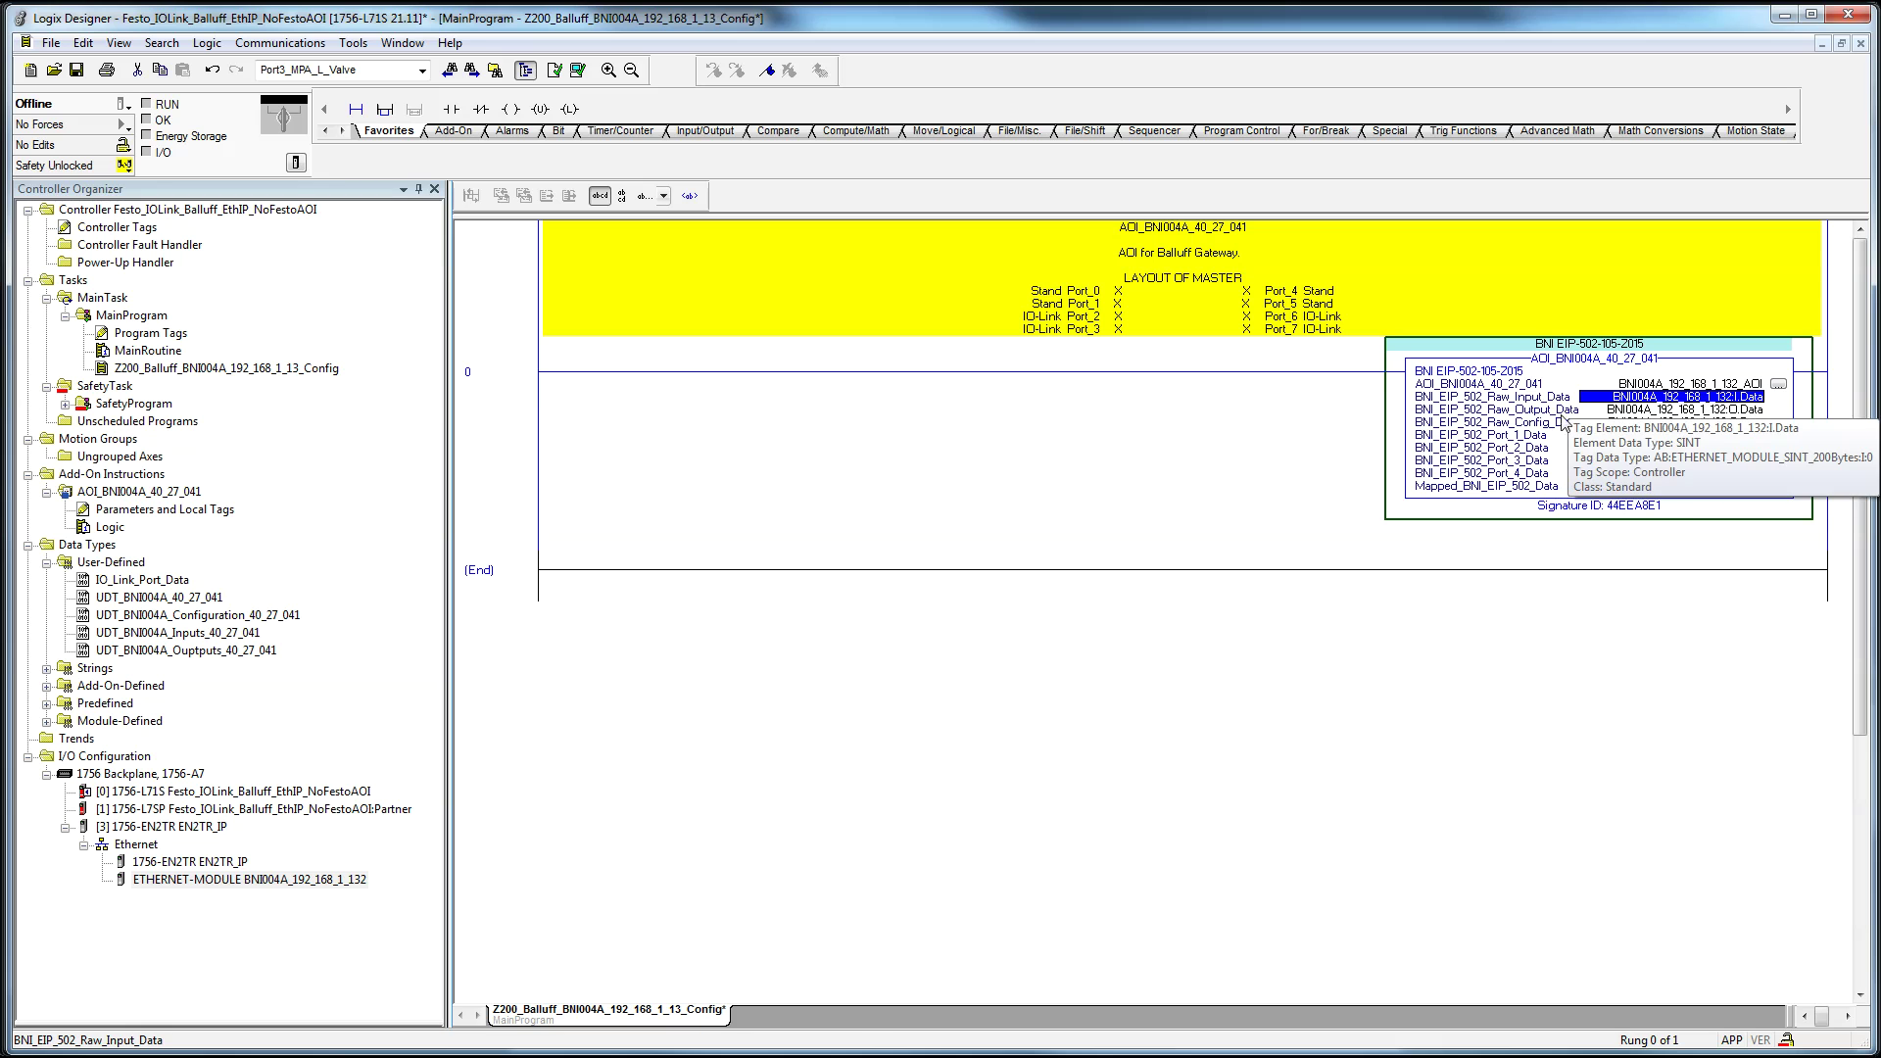
Step: Switch back to Logix Designer and open the controller tags for editing at BNI004A_192_168_1_132:I.Data, expanding its array elements
click(318, 880)
click(1665, 395)
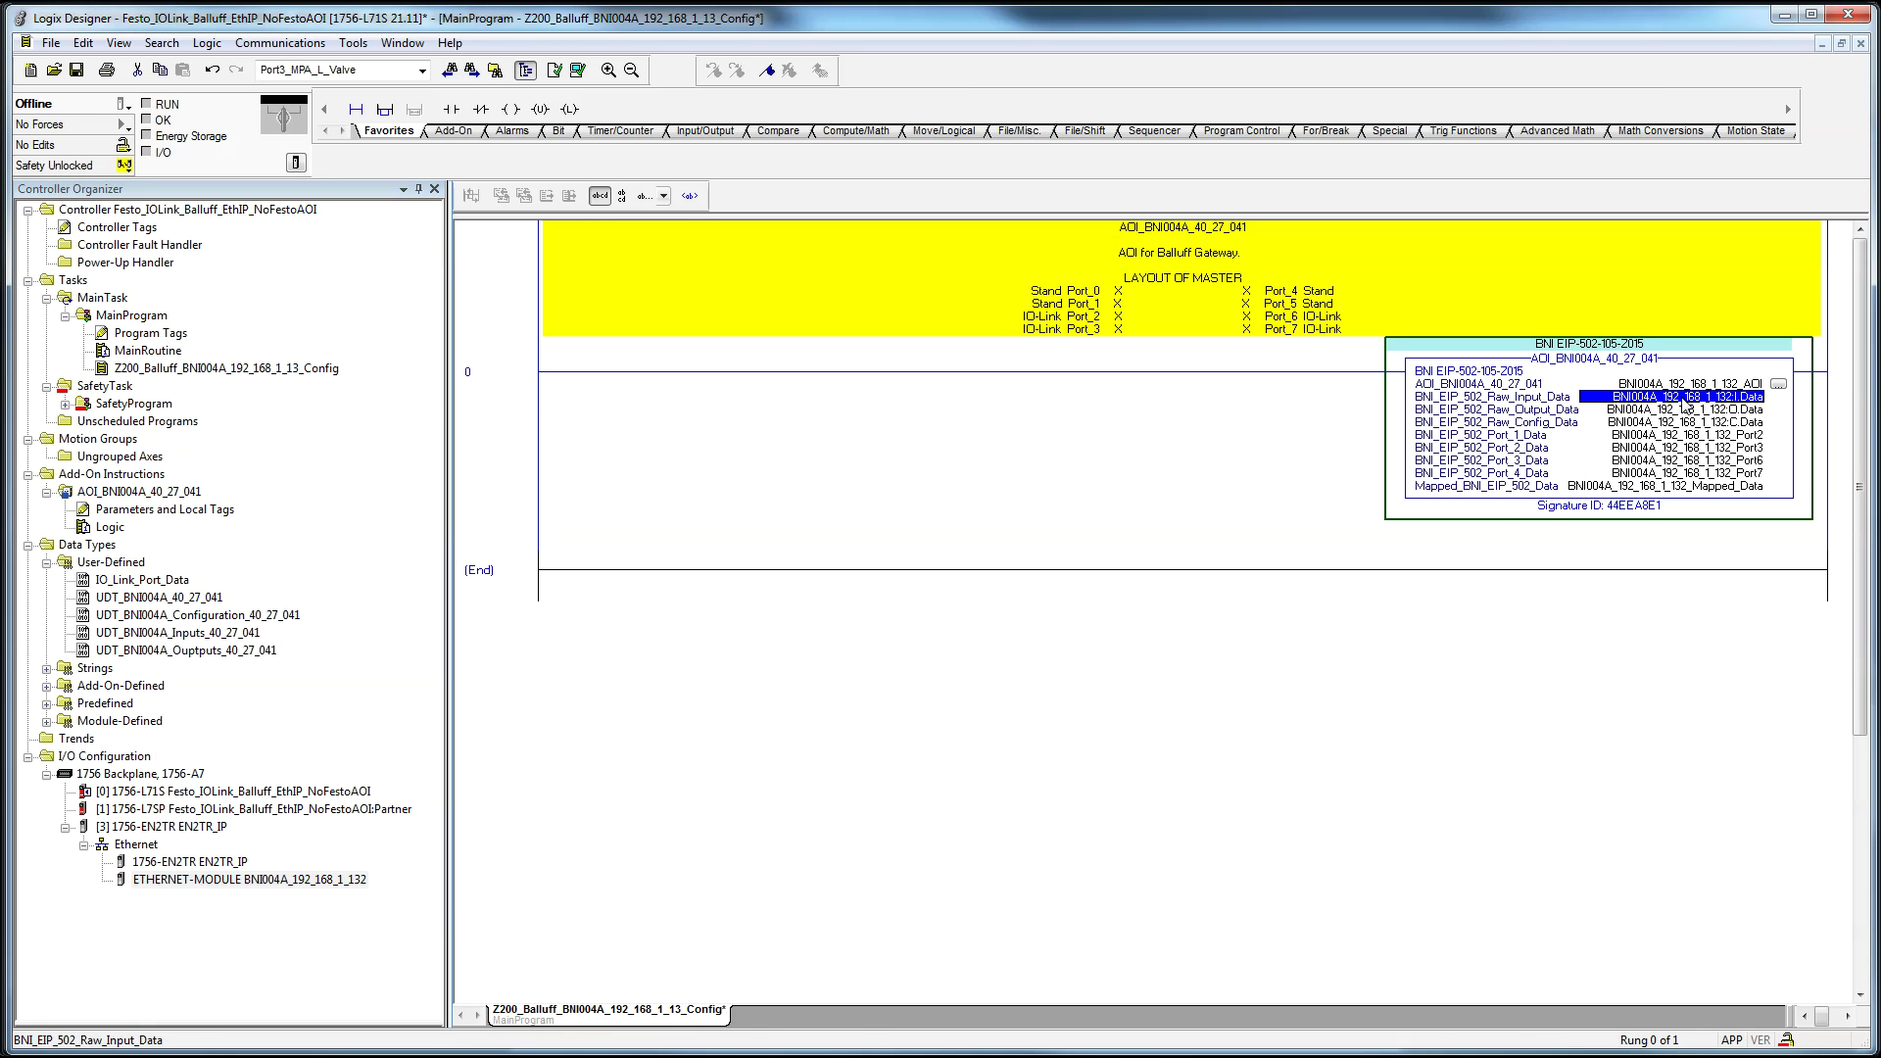
right_click(1665, 396)
click(1660, 470)
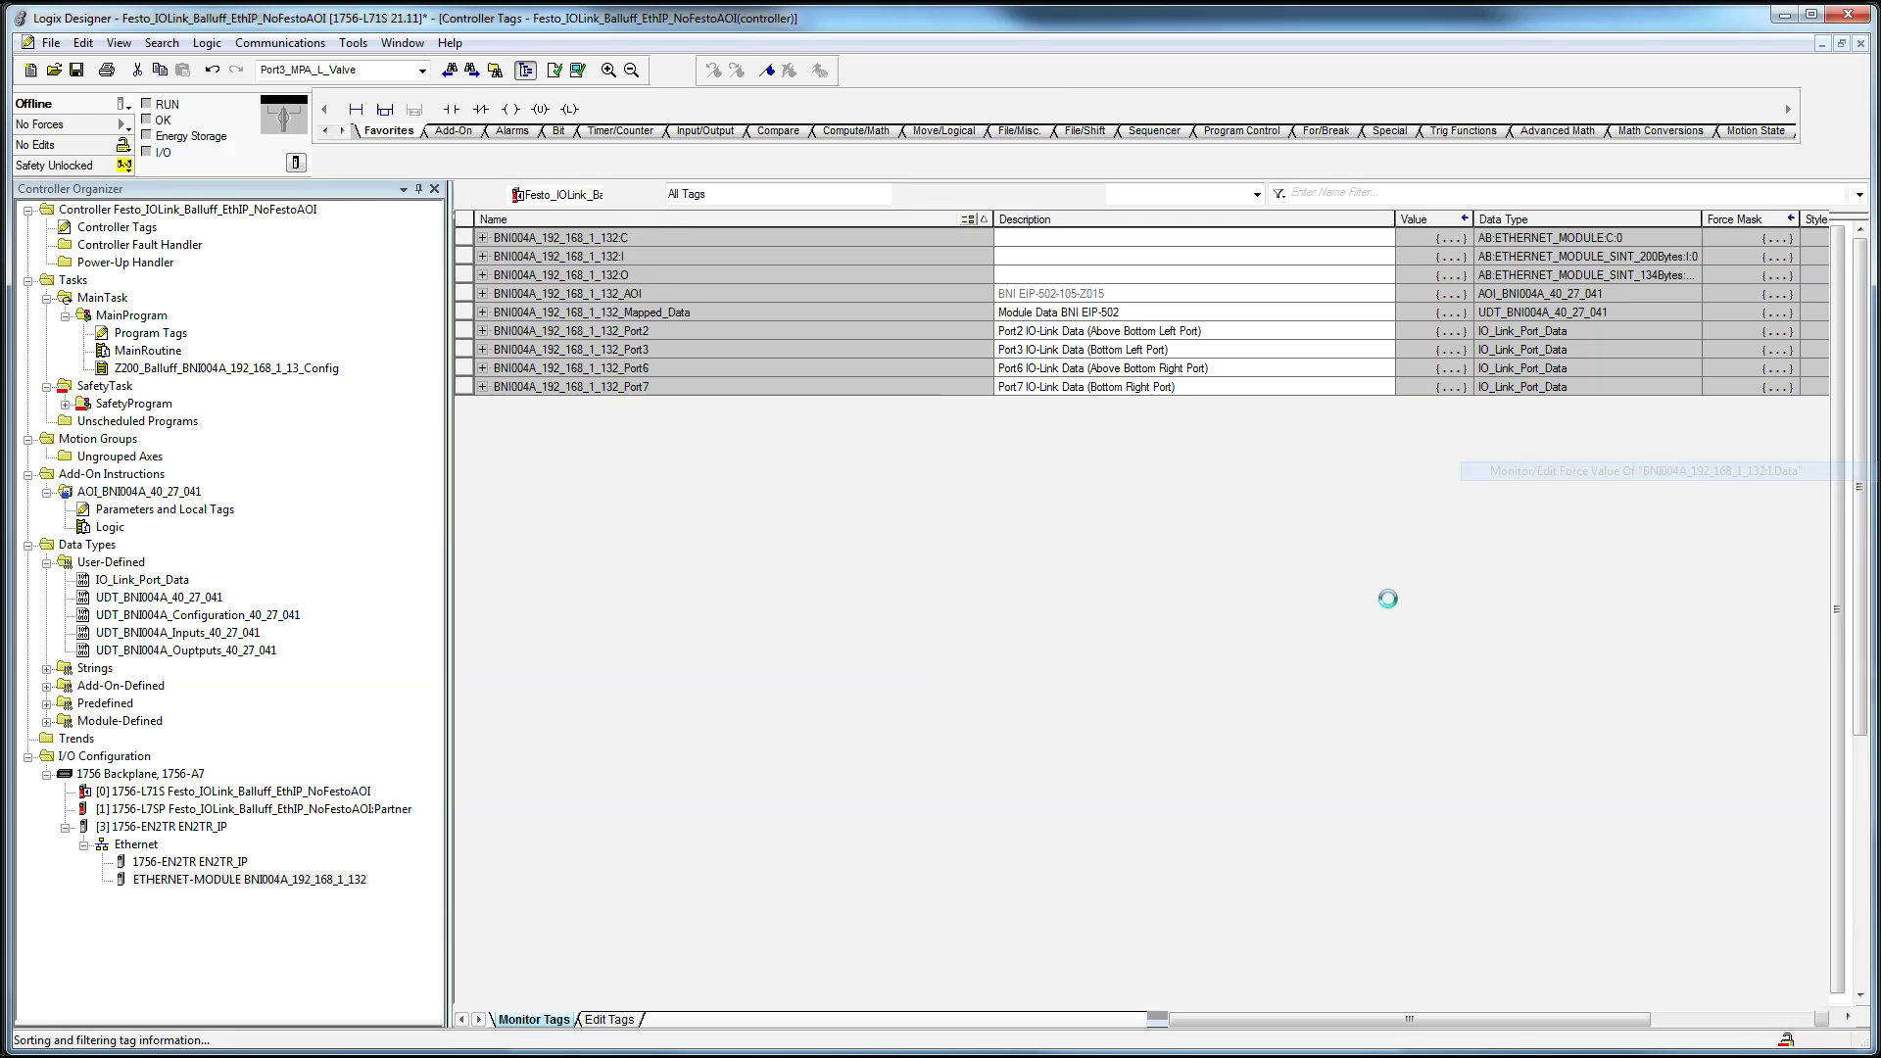
click(589, 1020)
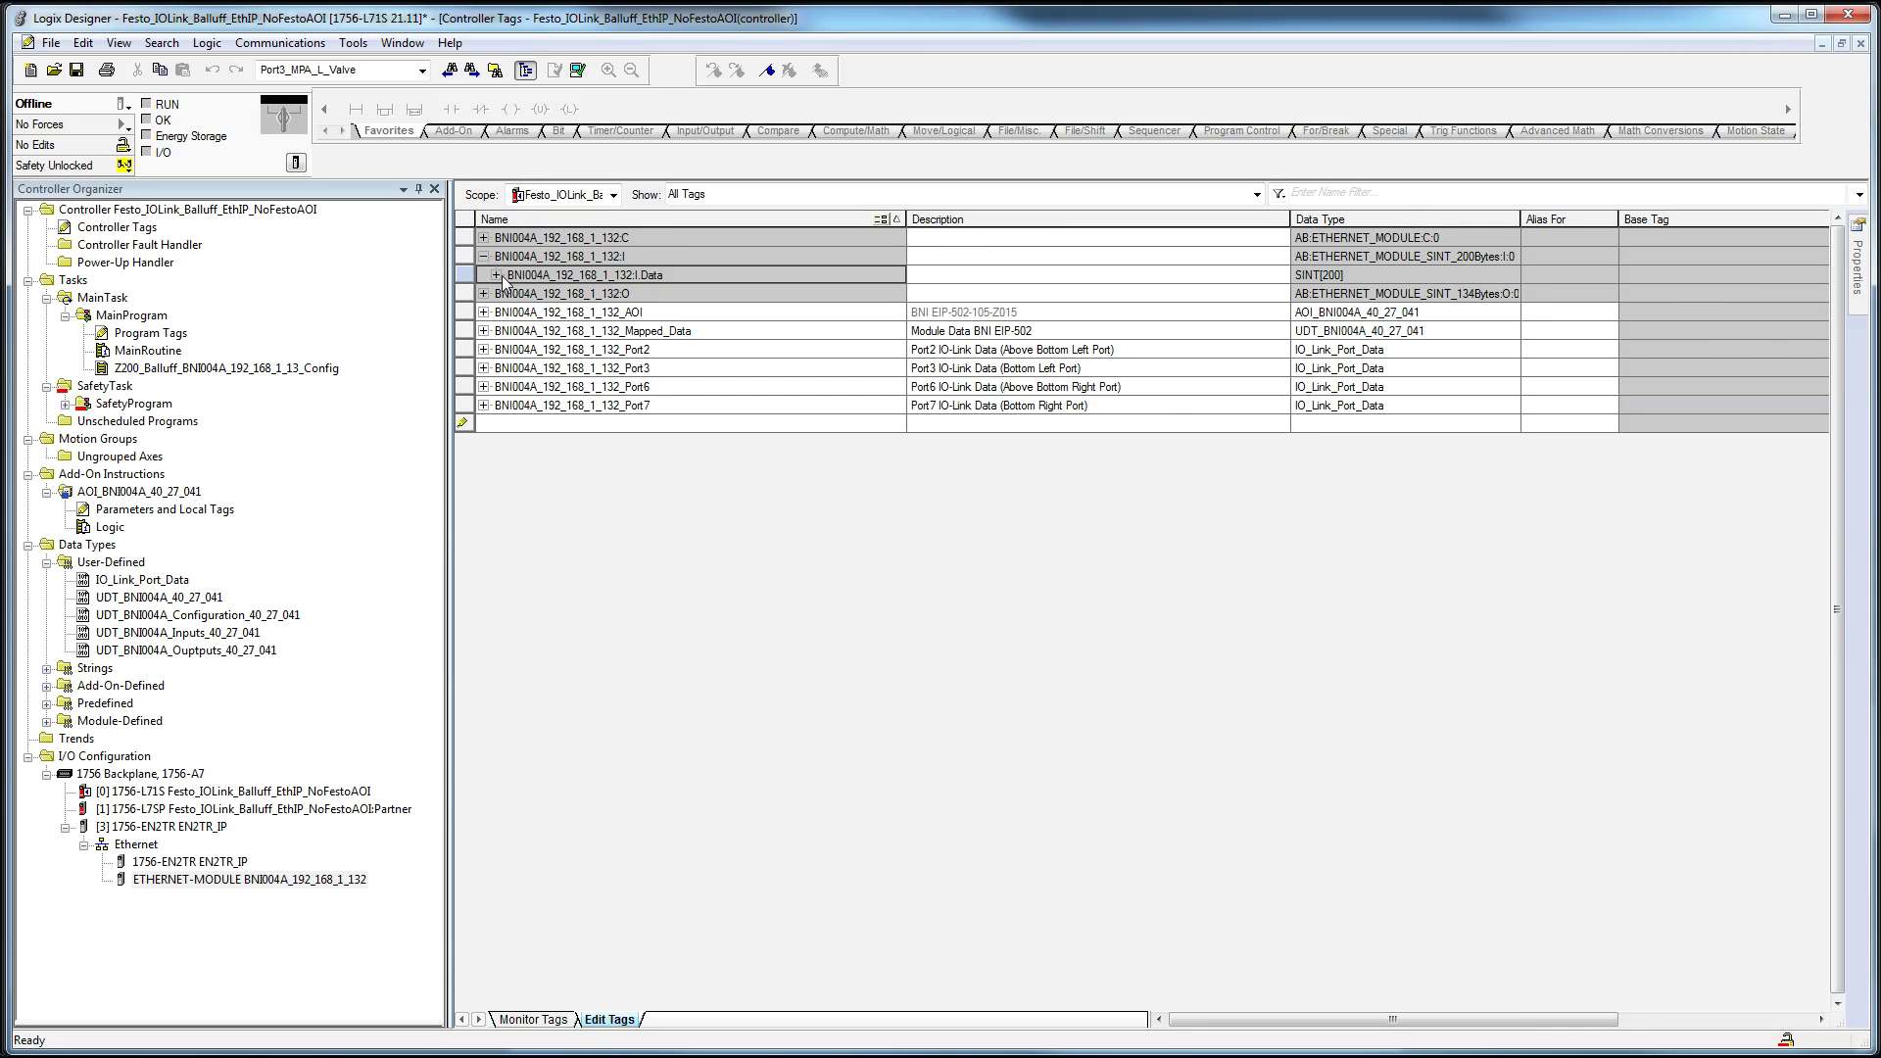
click(497, 276)
key(Down)
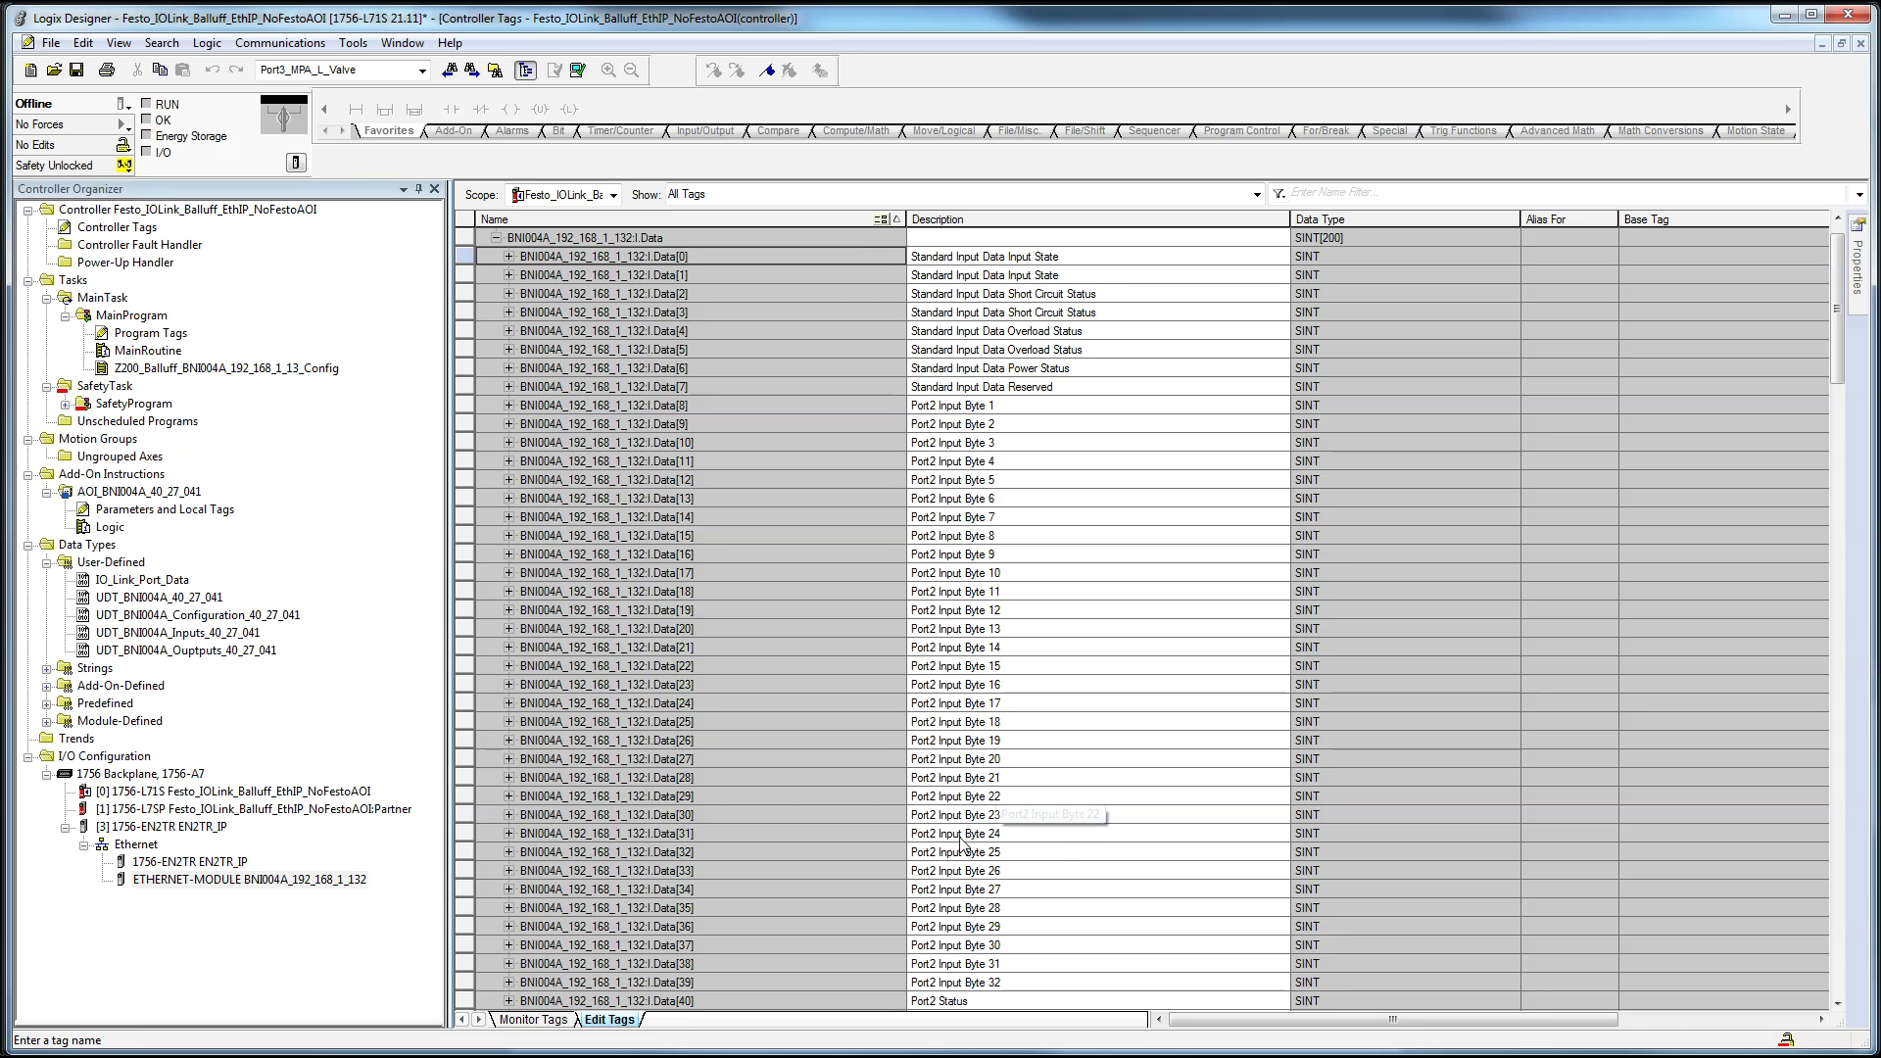
Step: Review the descriptions of the I.Data input bytes for each IO-Link port, including the individual bits of the Port3 validation byte Data[89]
click(725, 572)
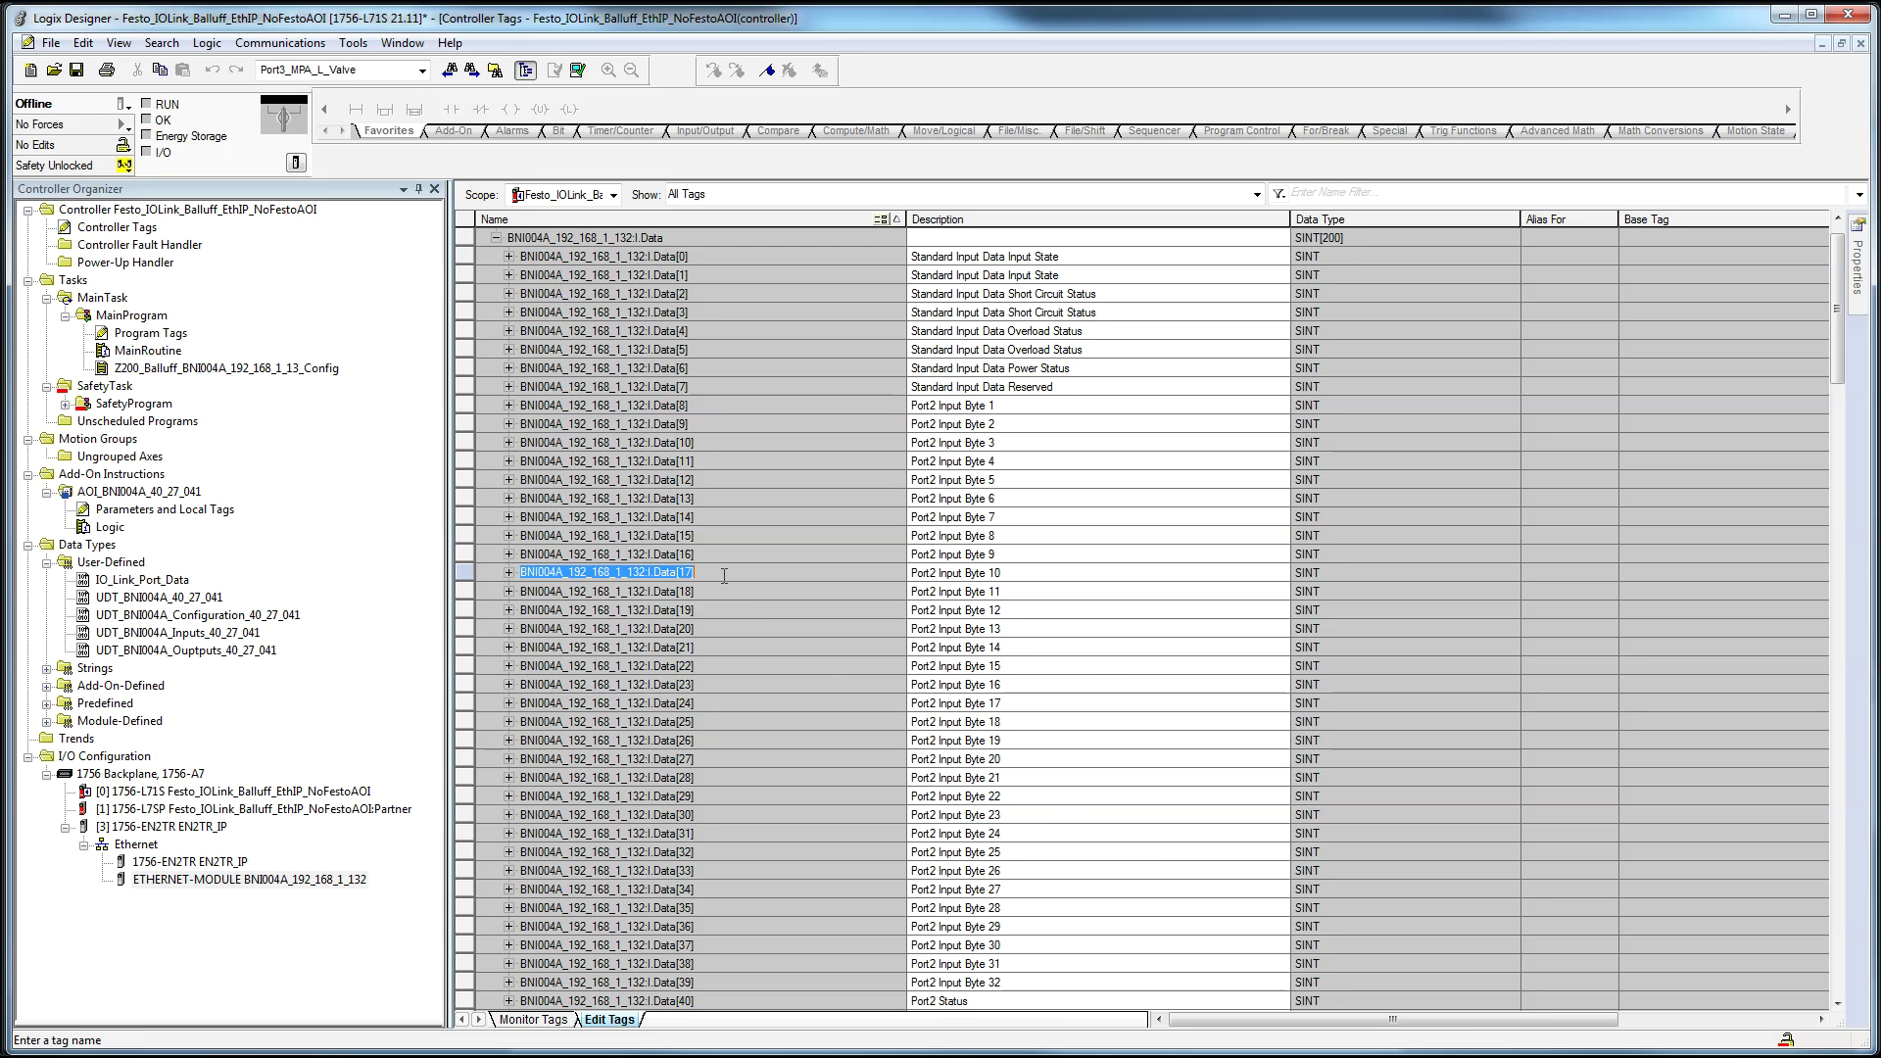
scroll(735, 623, down, 7)
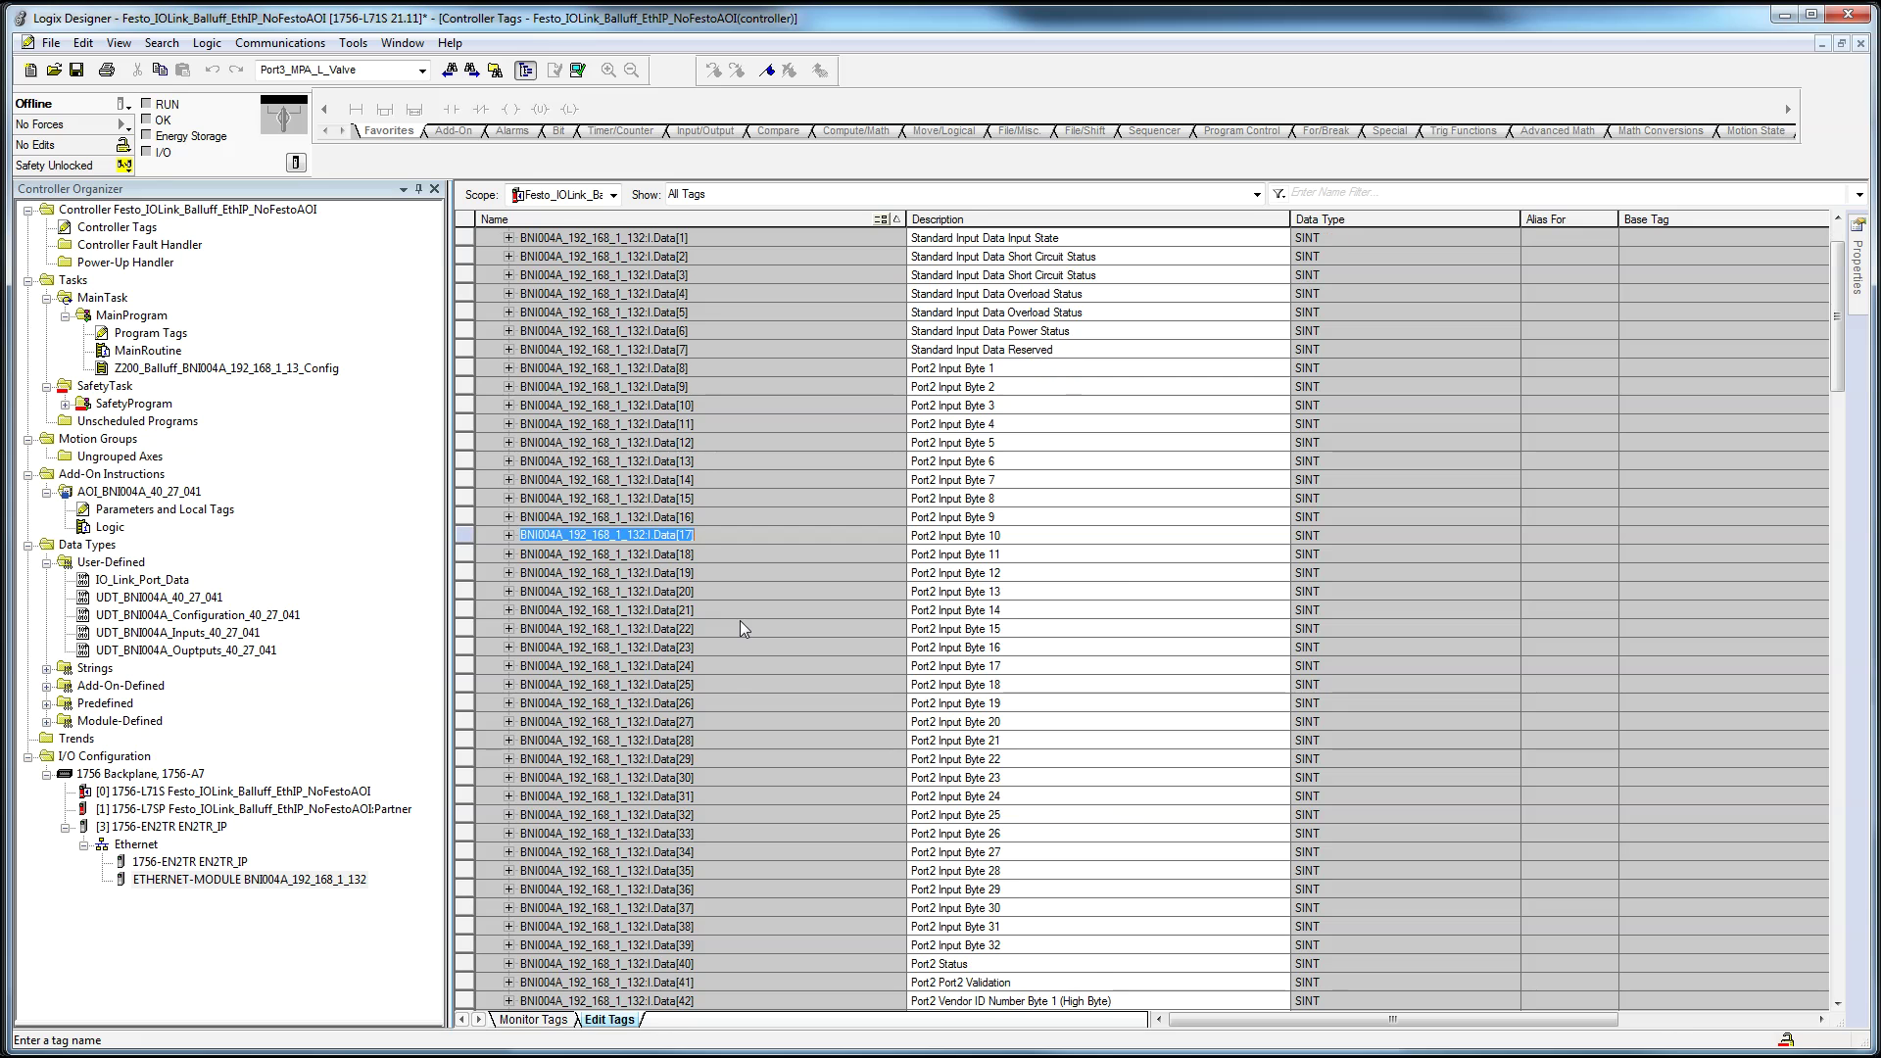
scroll(726, 660, down, 7)
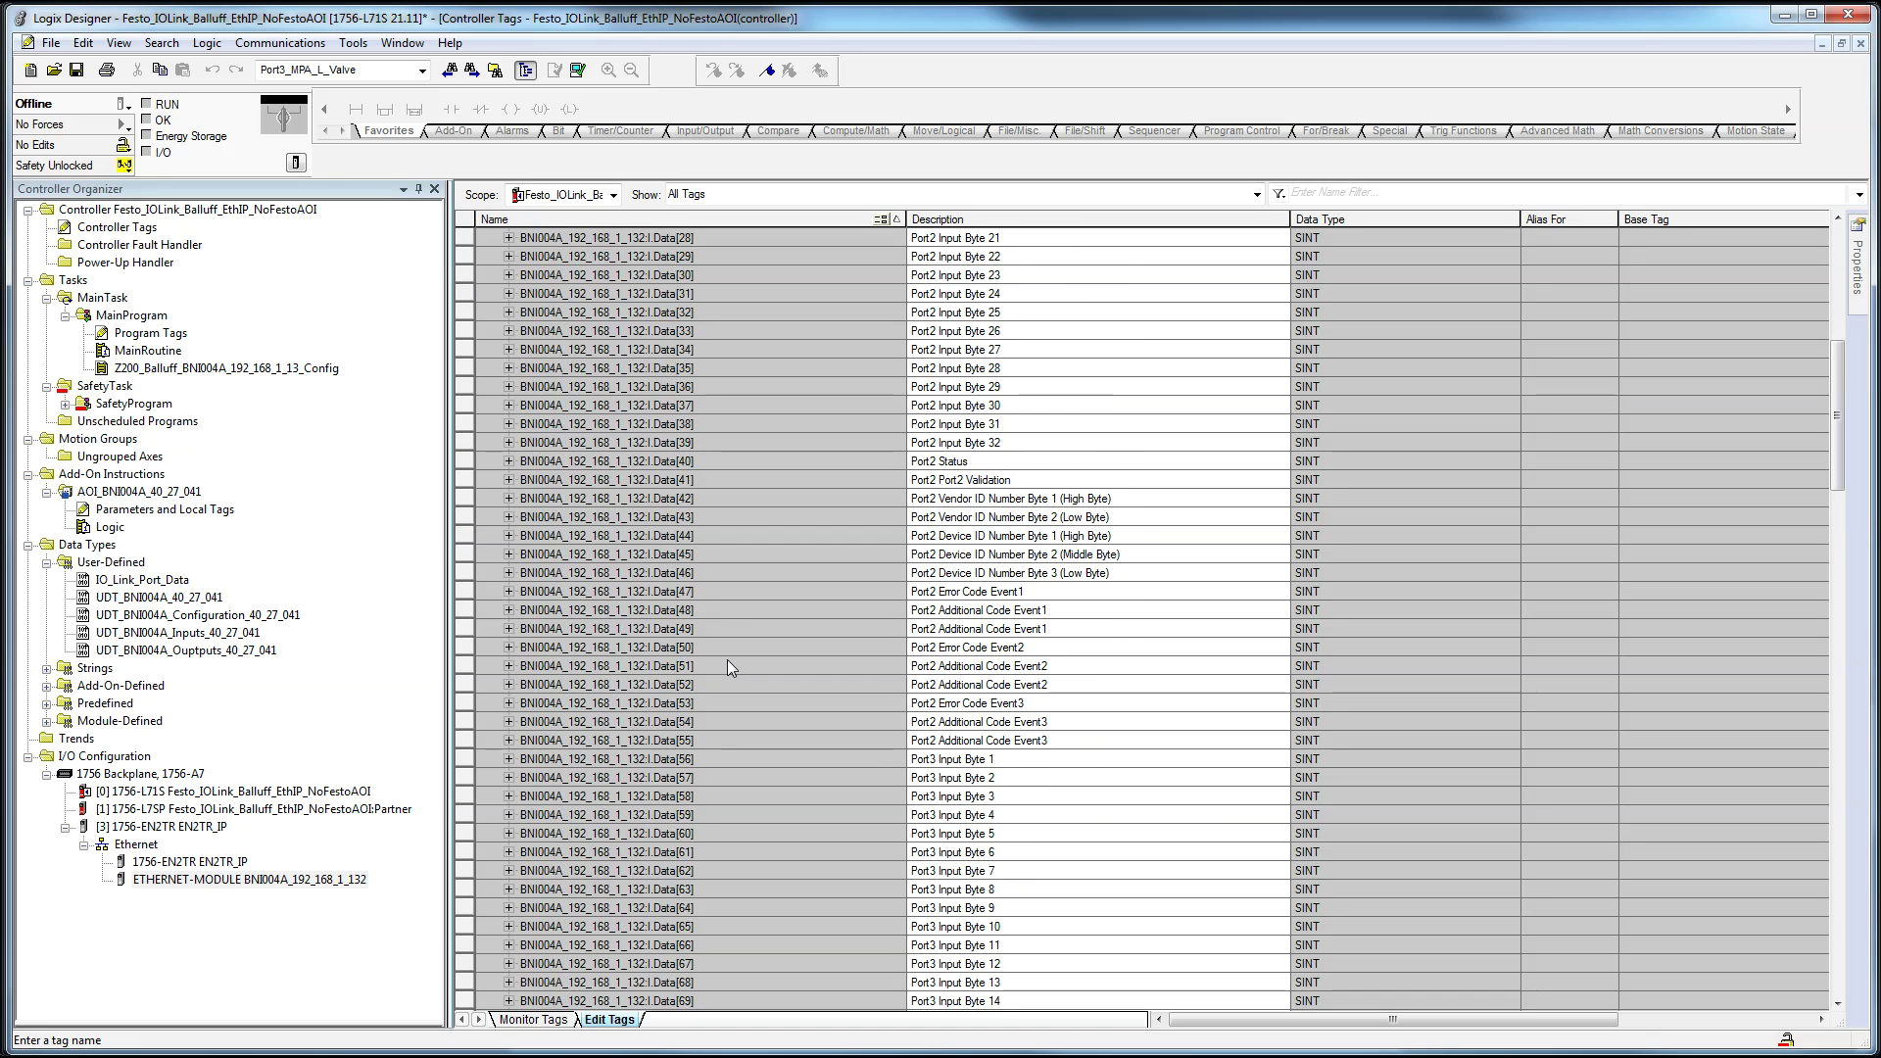
scroll(736, 639, down, 13)
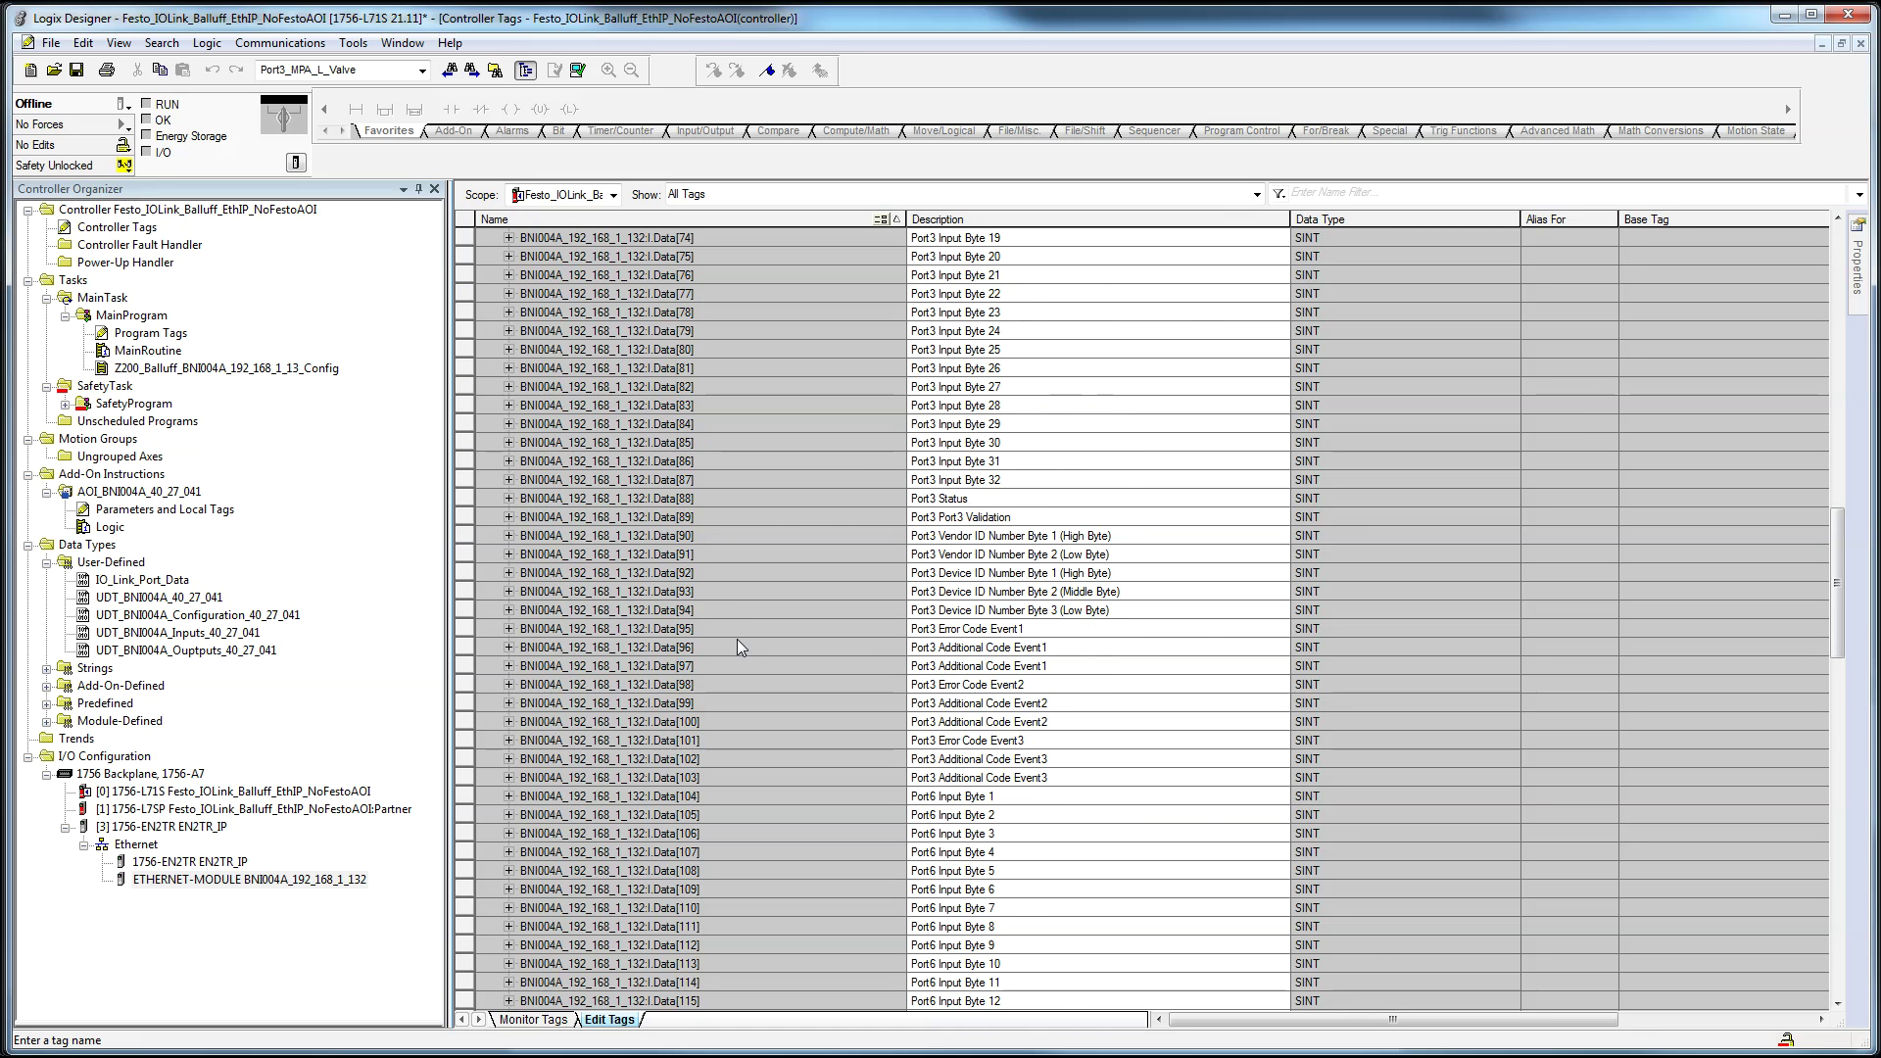
scroll(1838, 658, down, 1)
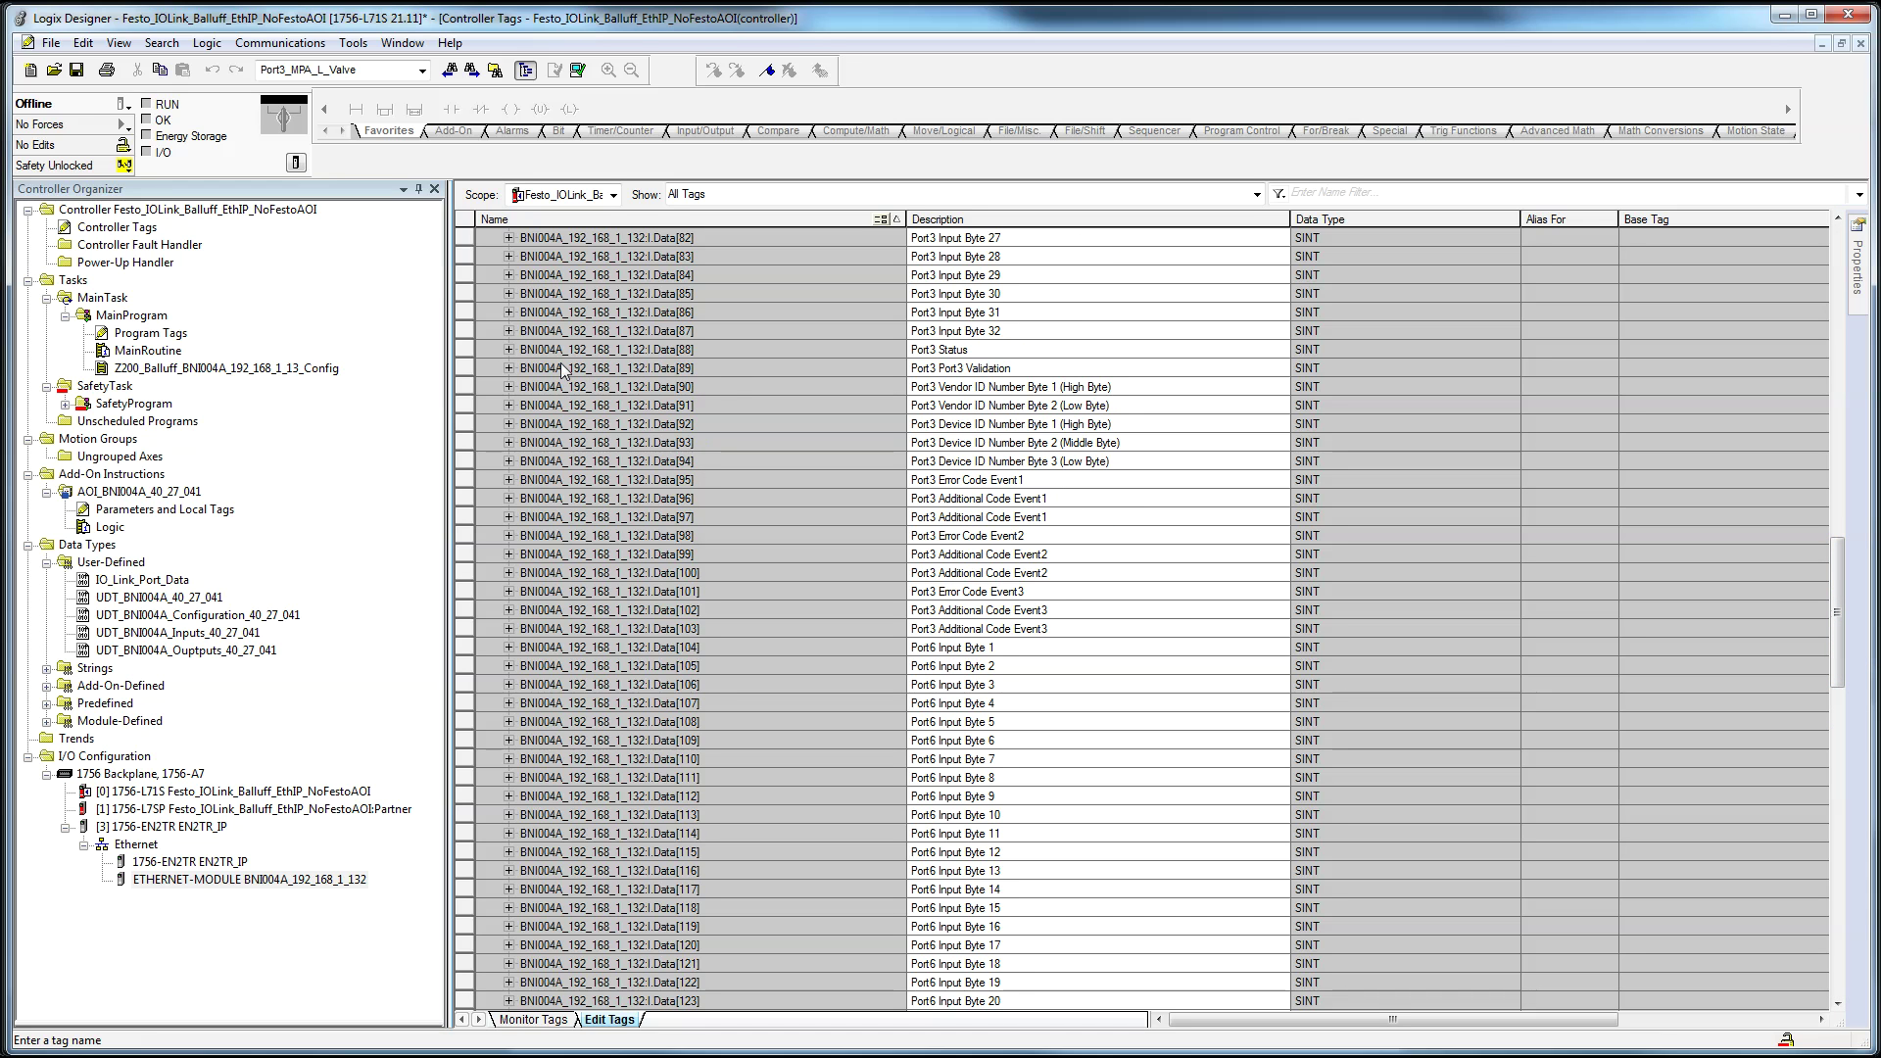
click(508, 368)
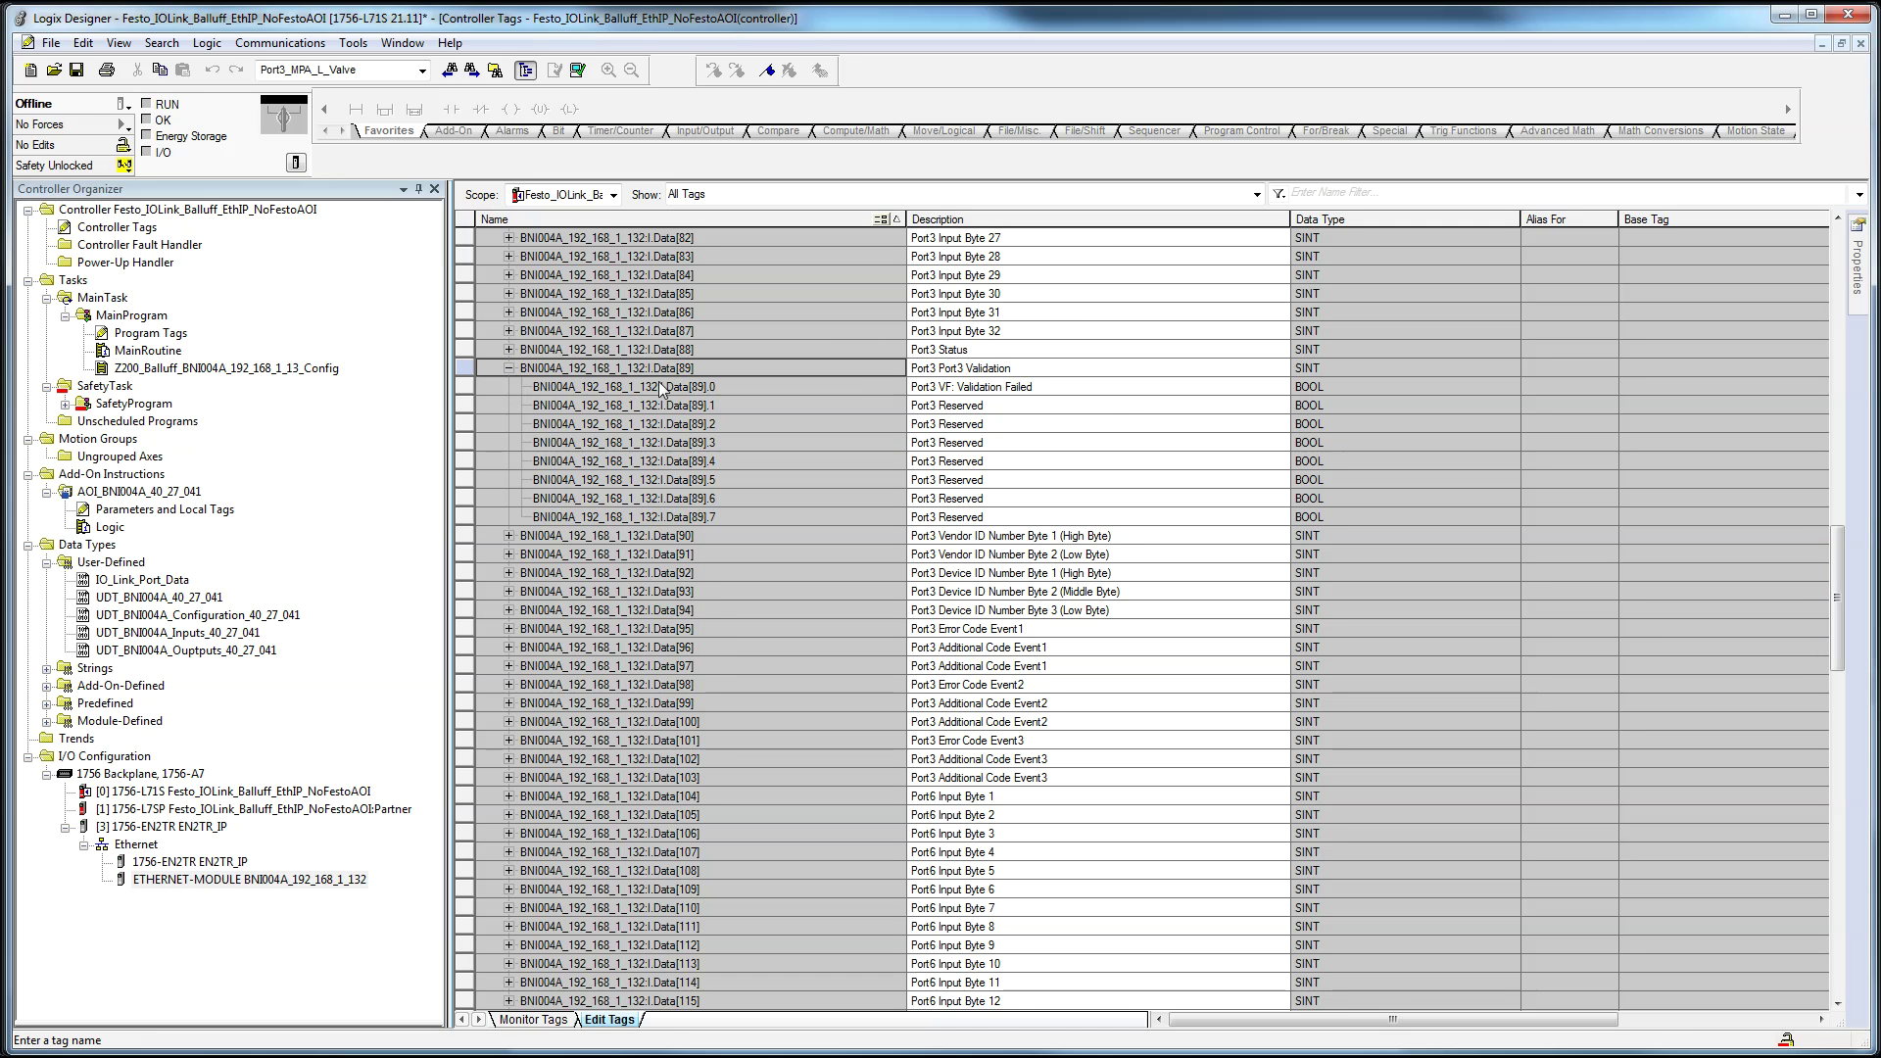
click(508, 368)
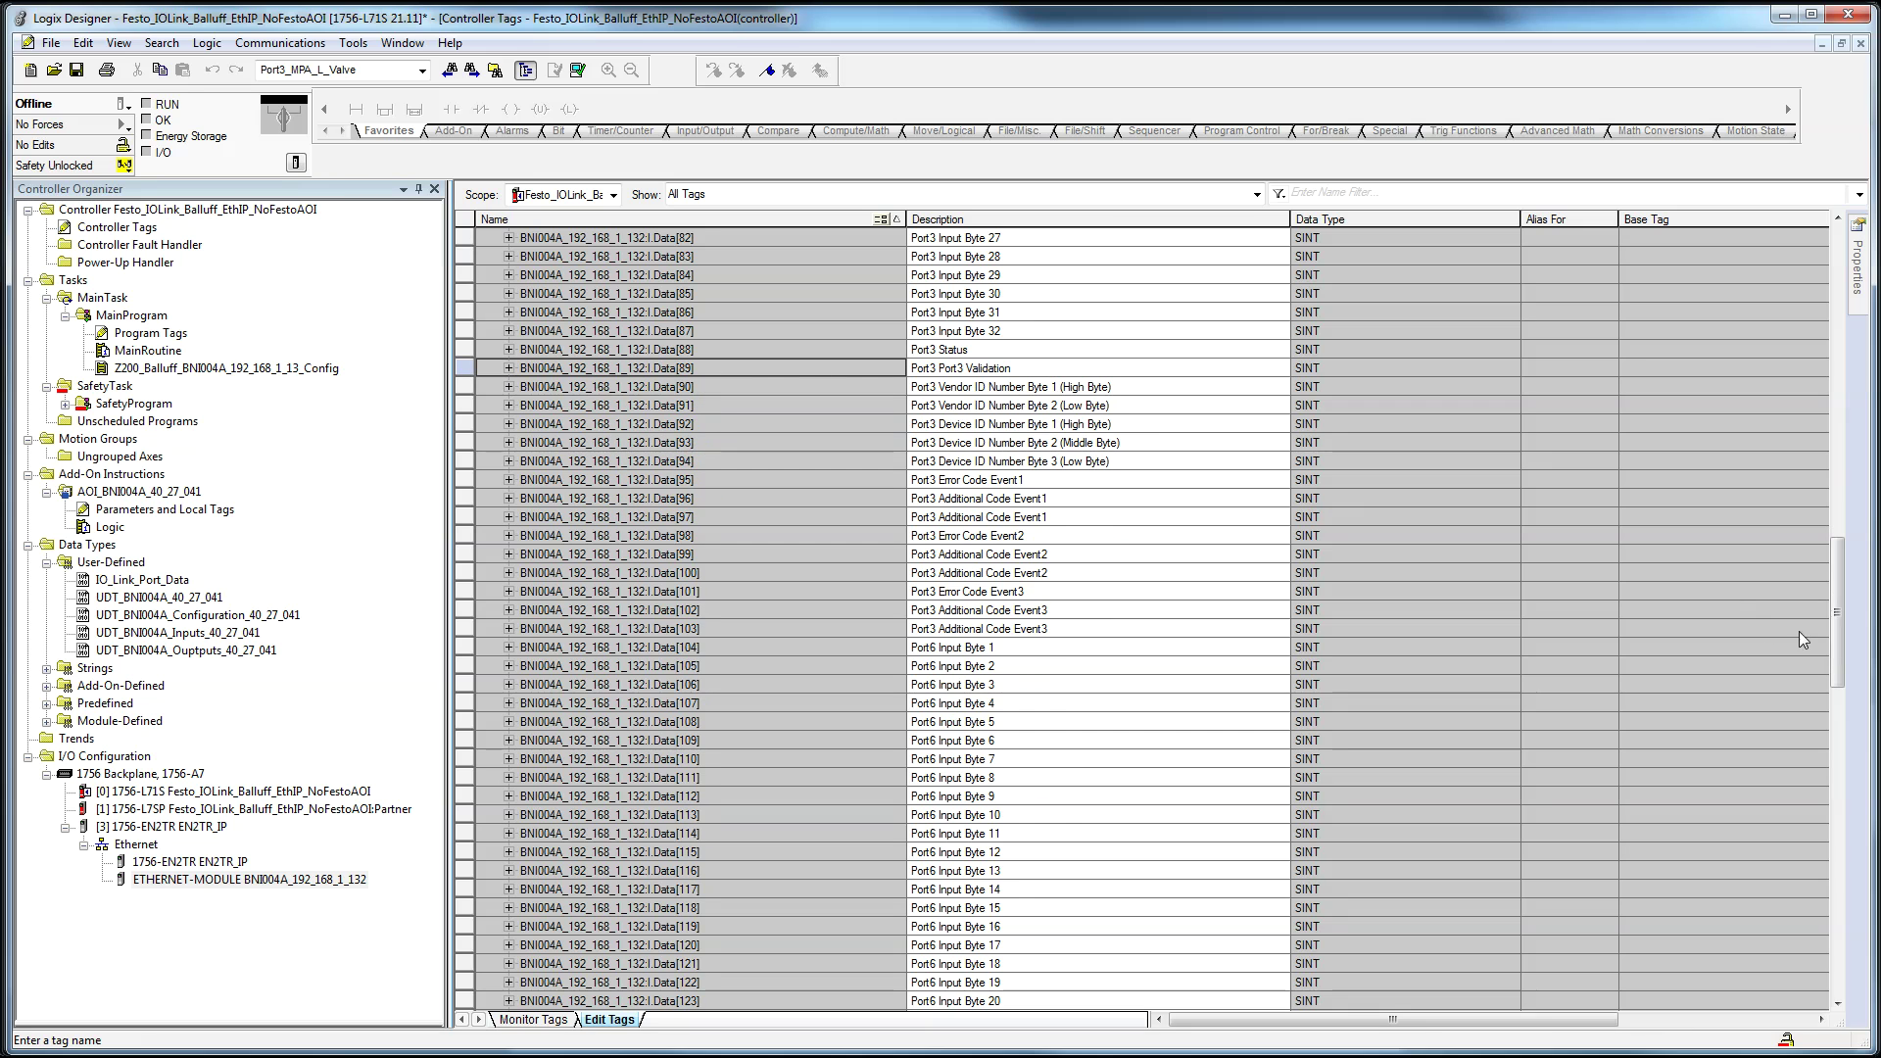
drag(1844, 657, 1841, 294)
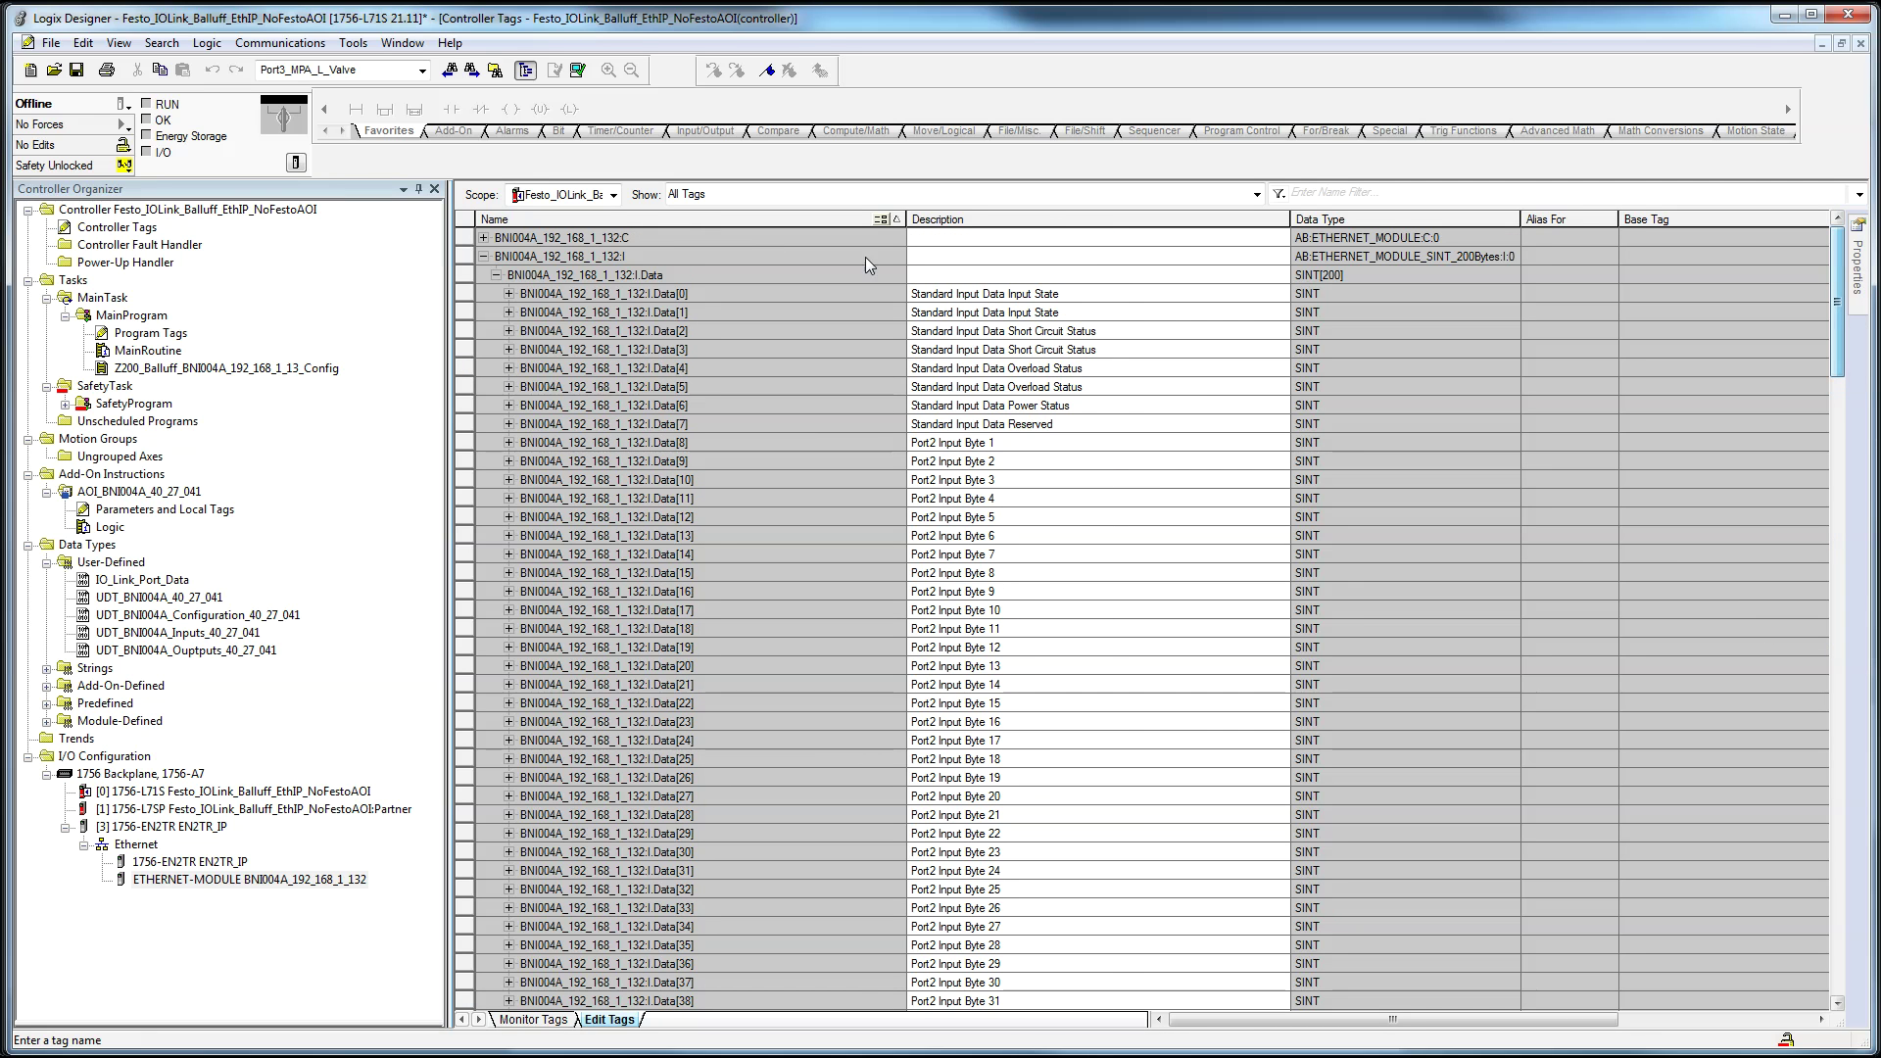
Step: Collapse the input data array and review the descriptions of the BNI004A_192_168_1_132:C.Data configuration bytes
click(496, 280)
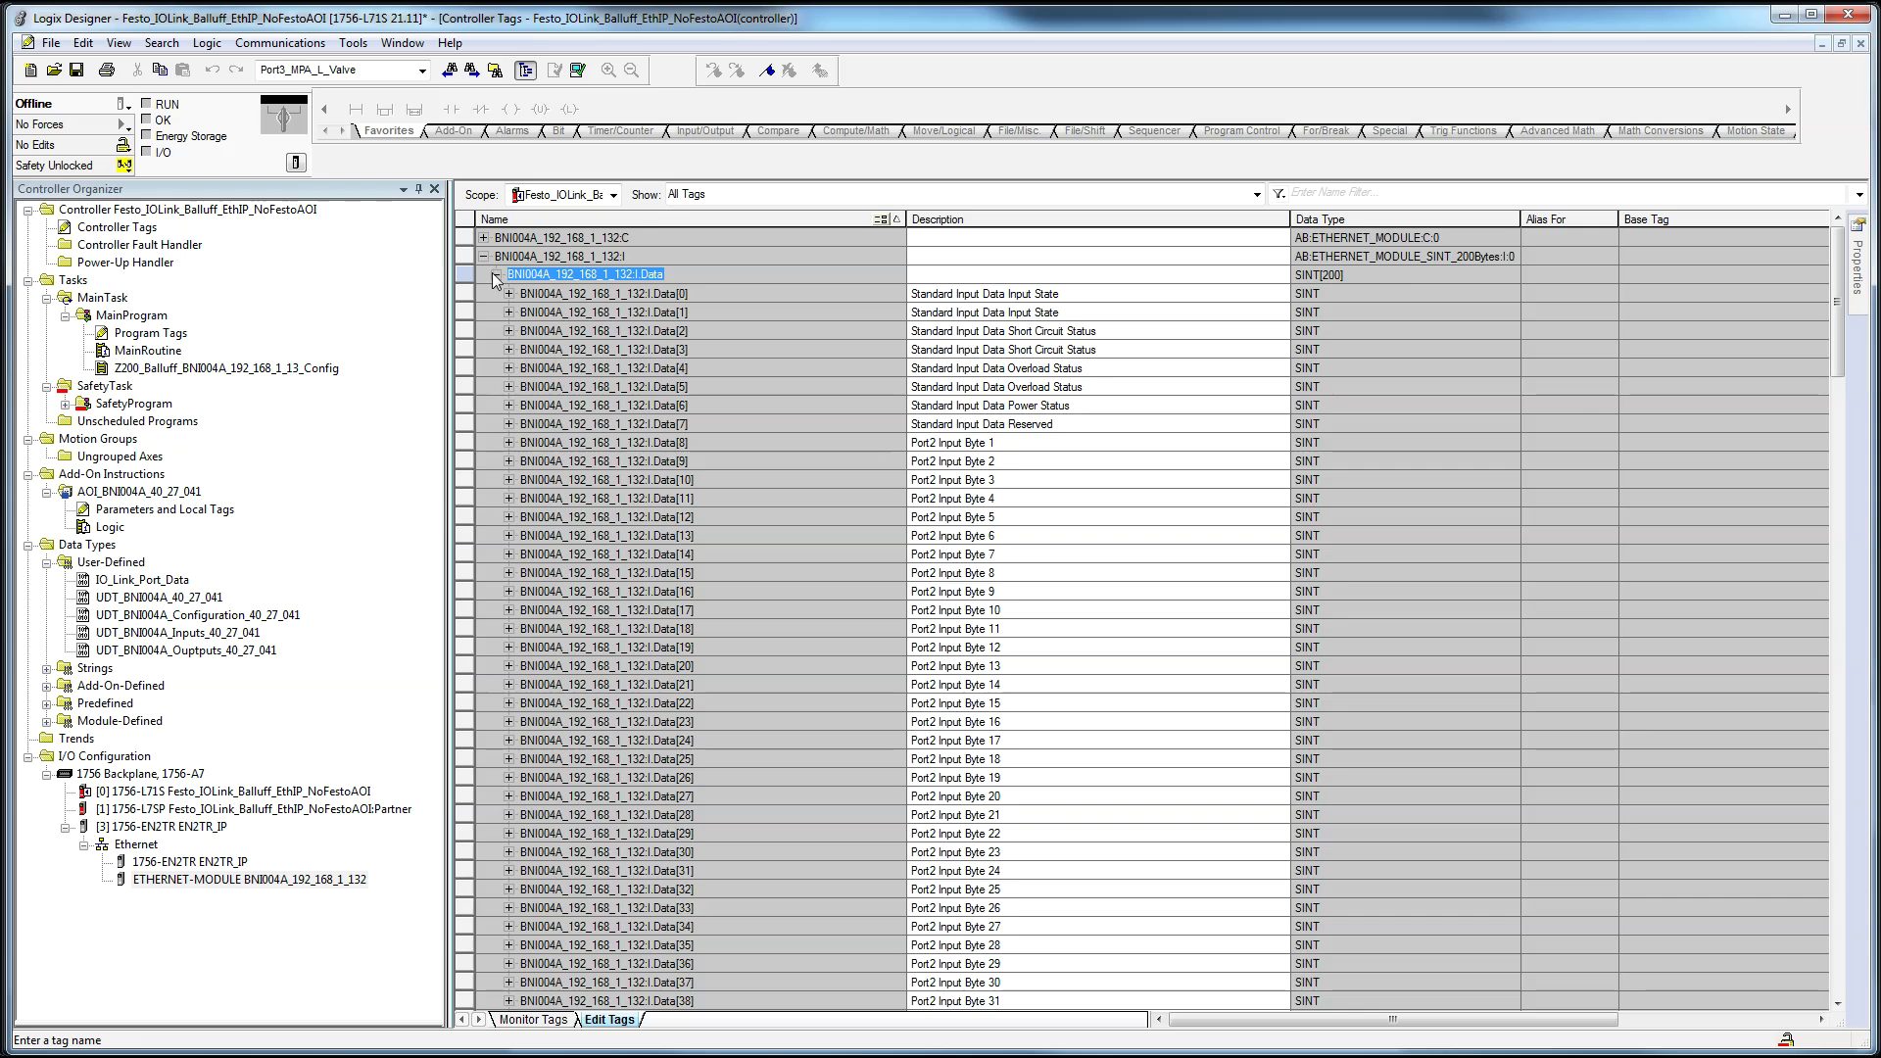
click(497, 276)
click(483, 238)
click(506, 256)
click(496, 256)
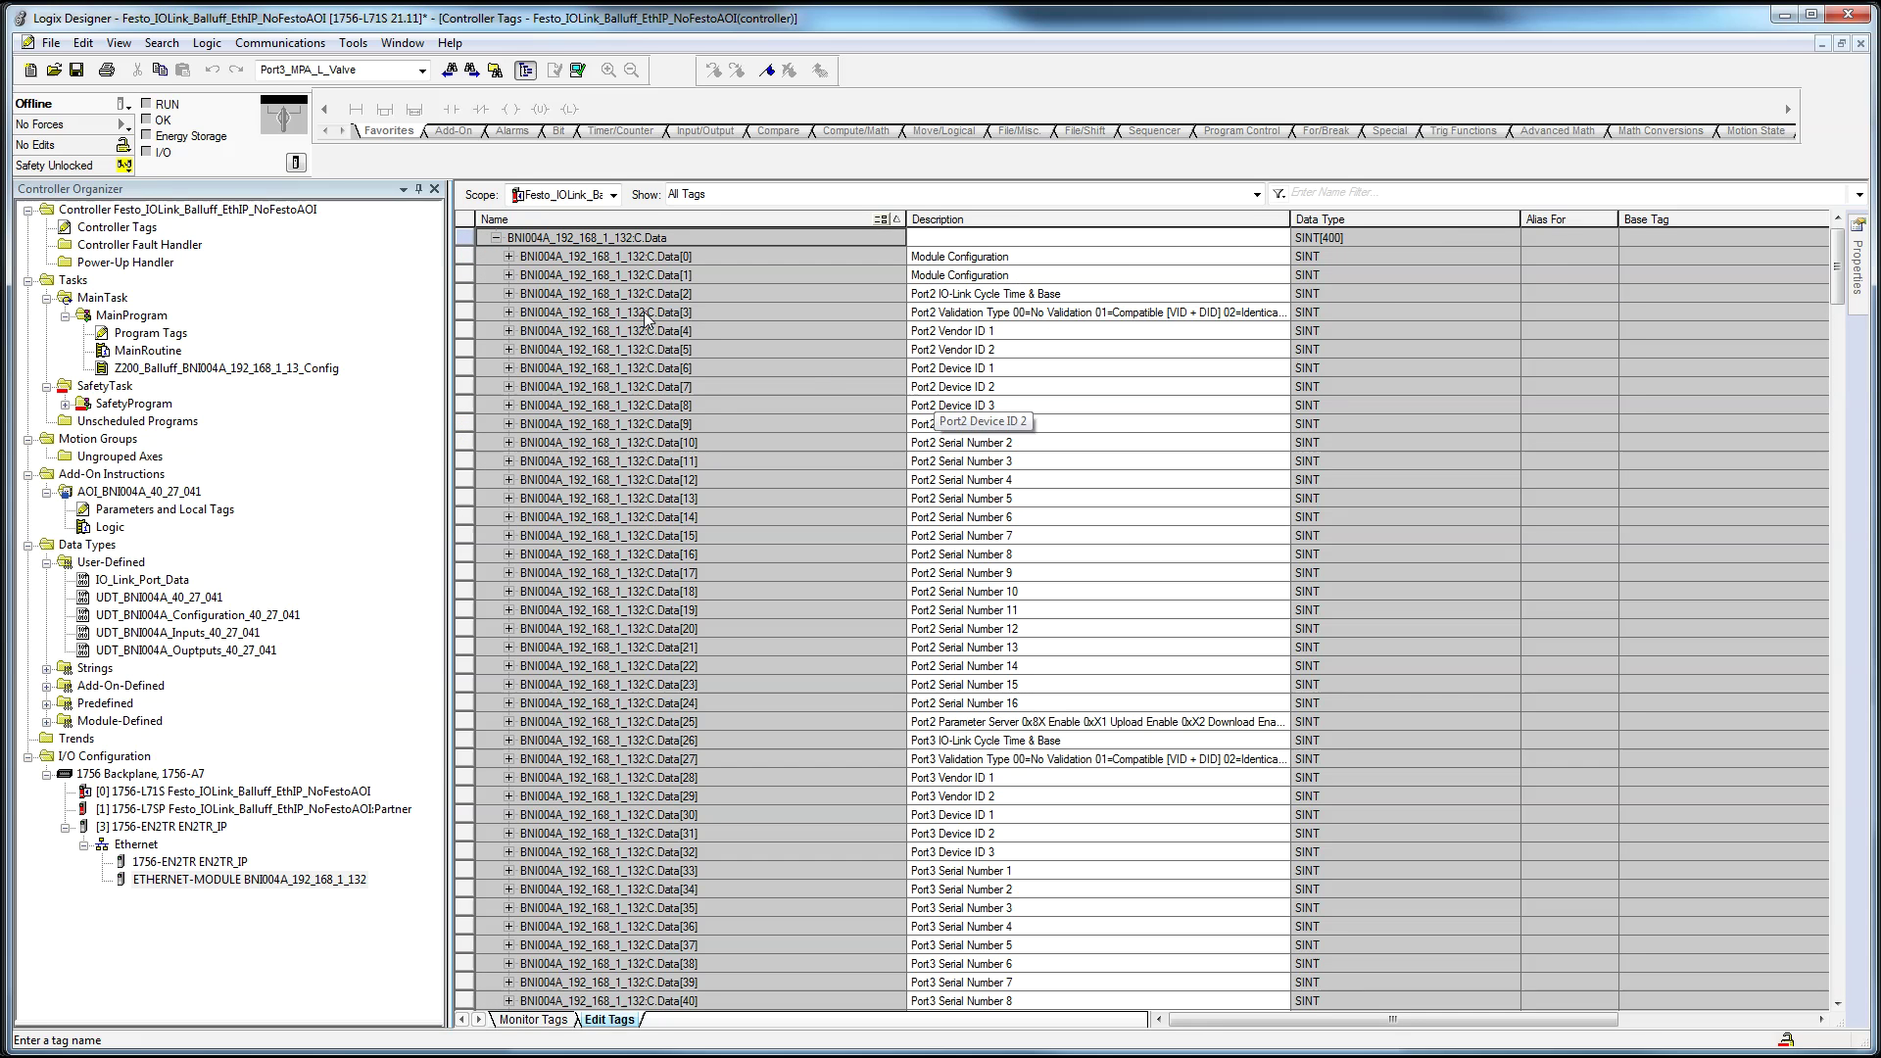
click(495, 239)
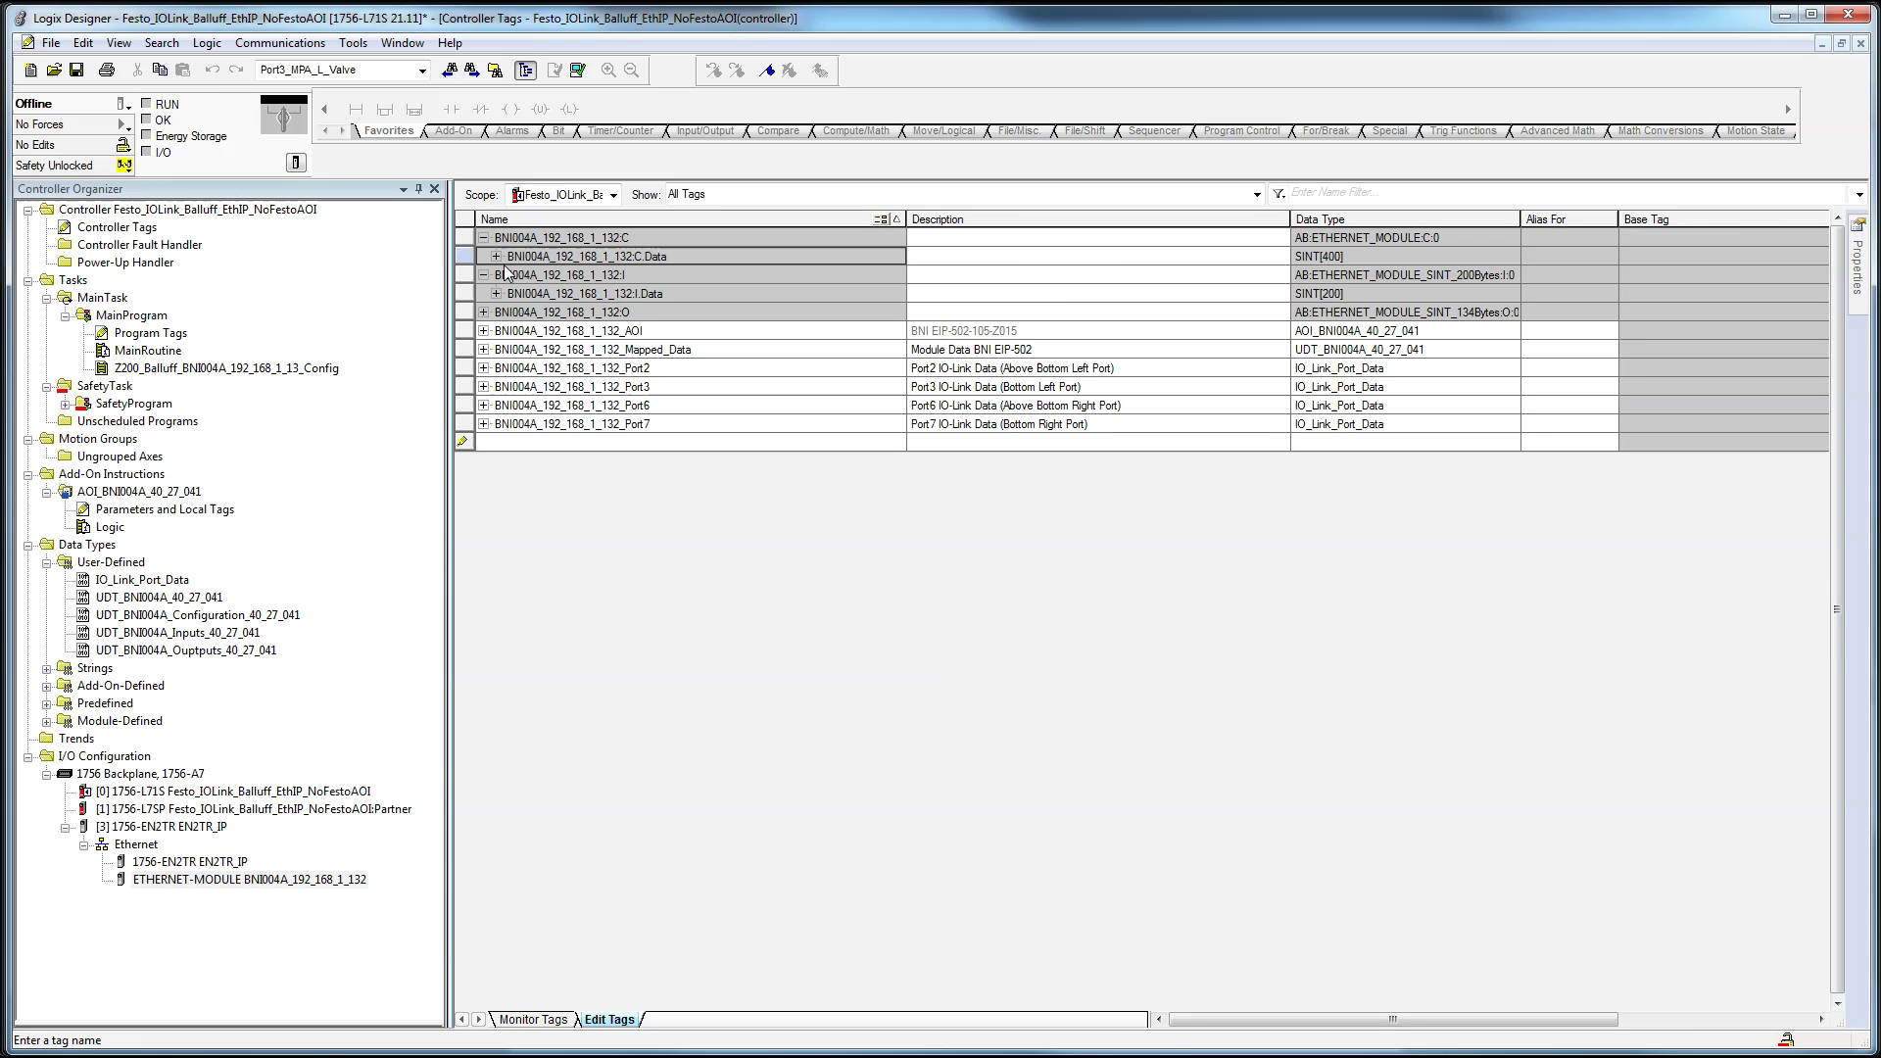
Step: Expand BNI004A_192_168_1_132:O.Data to review the output byte descriptions, and collapse the array again
click(483, 311)
click(496, 330)
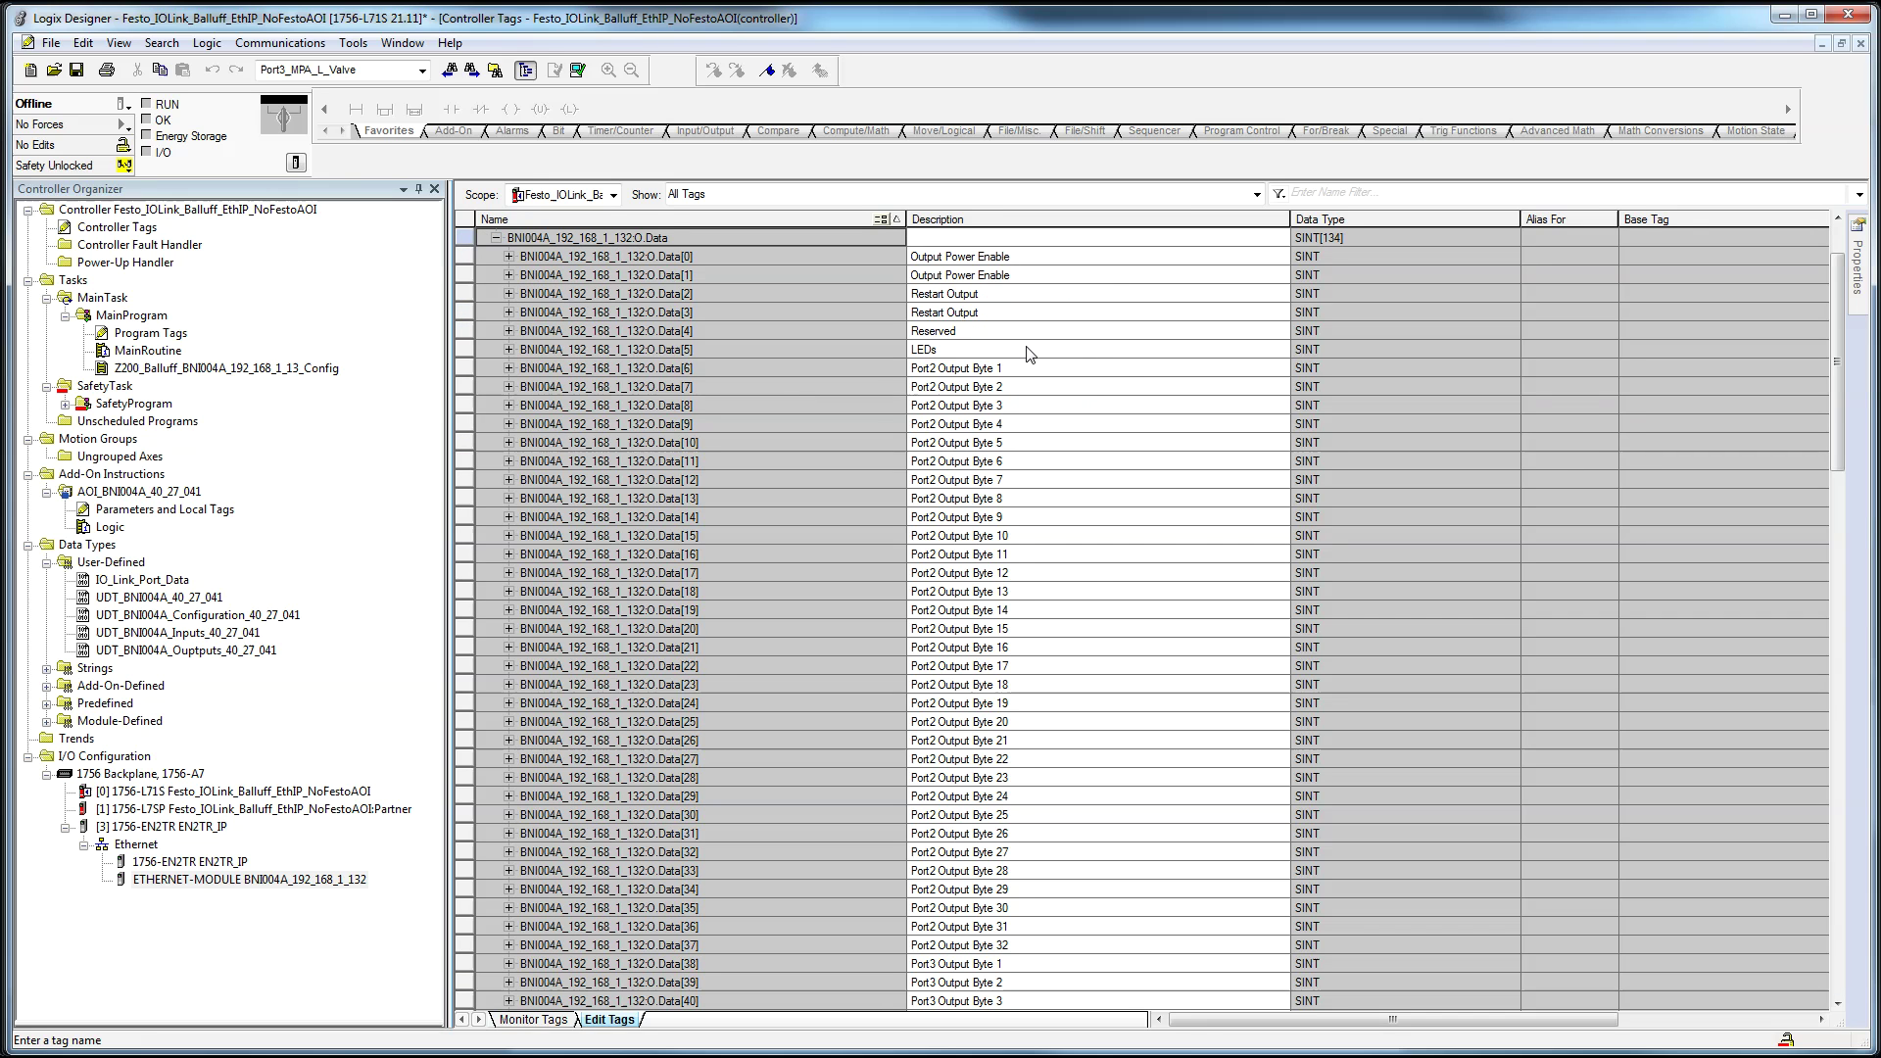
click(496, 237)
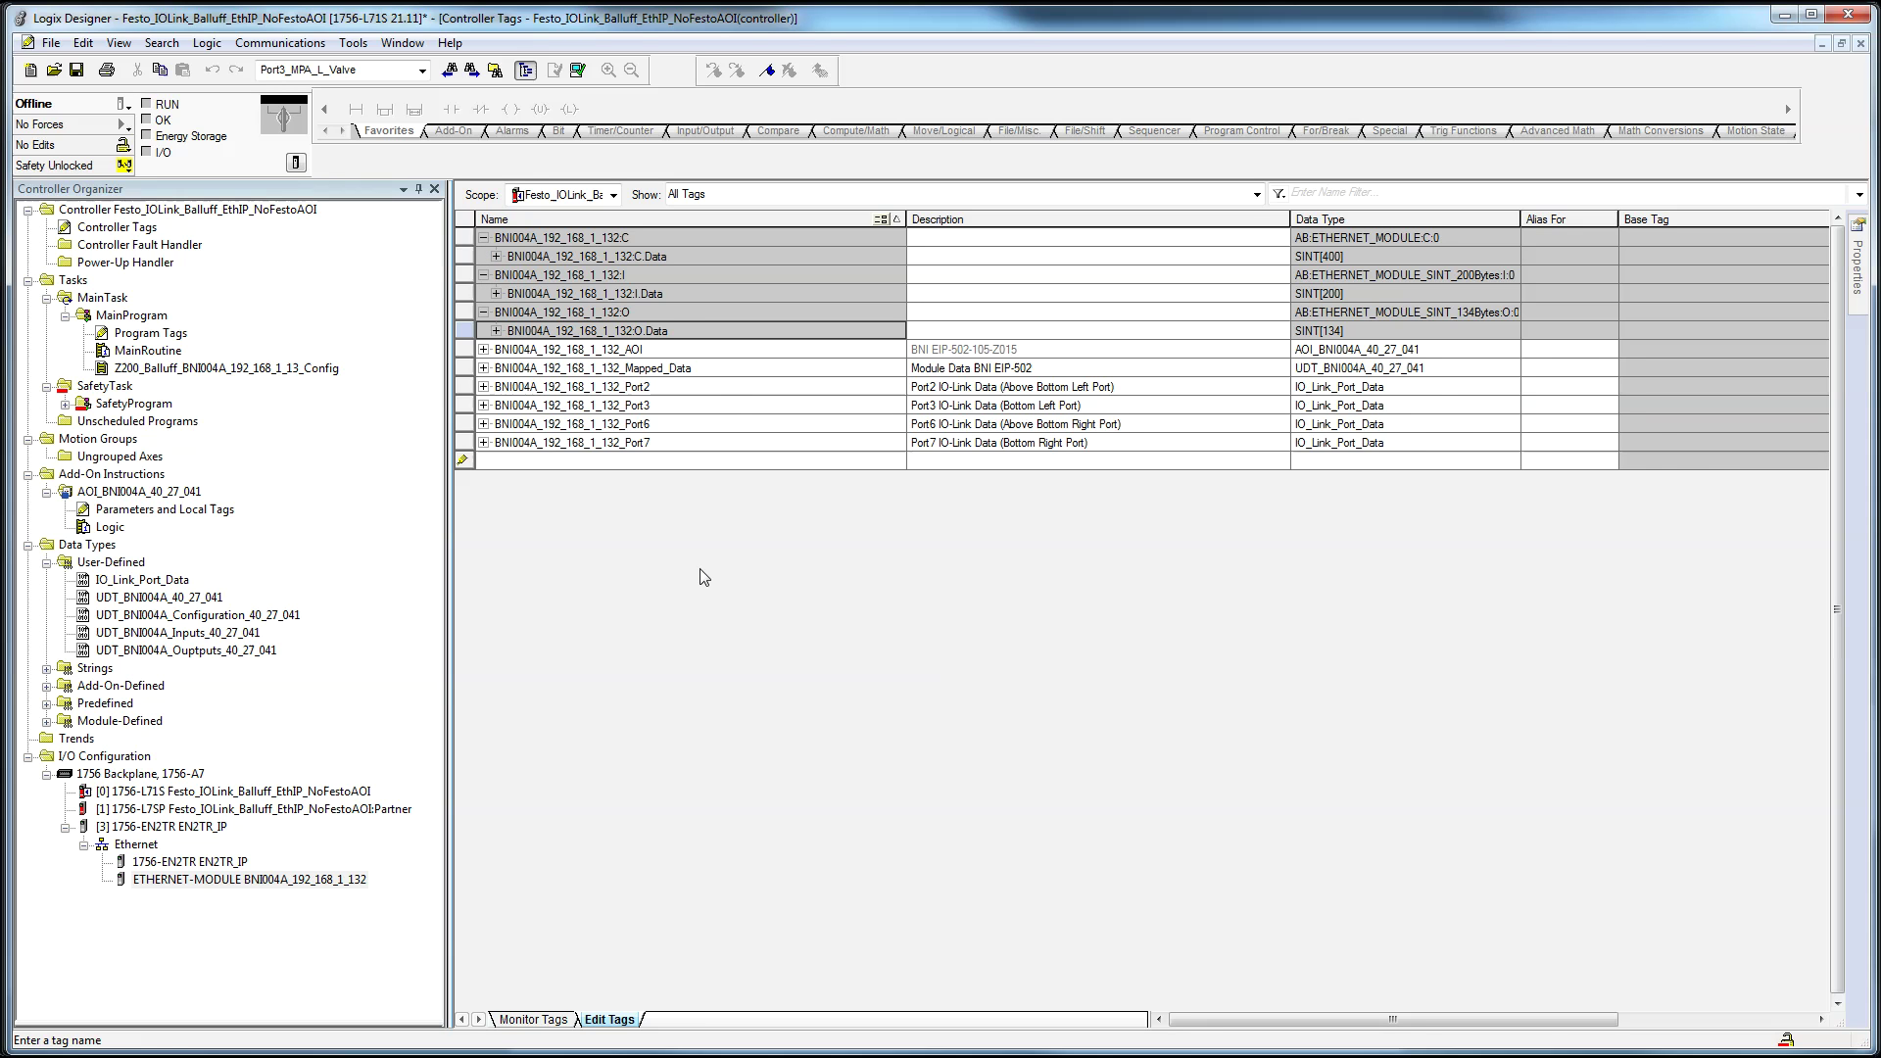
Step: Return to the Z200 routine and review the instruction's raw, port and mapped data tags, and open the Balluff BNI004A.jpg port layout image
key(ctrl+Tab)
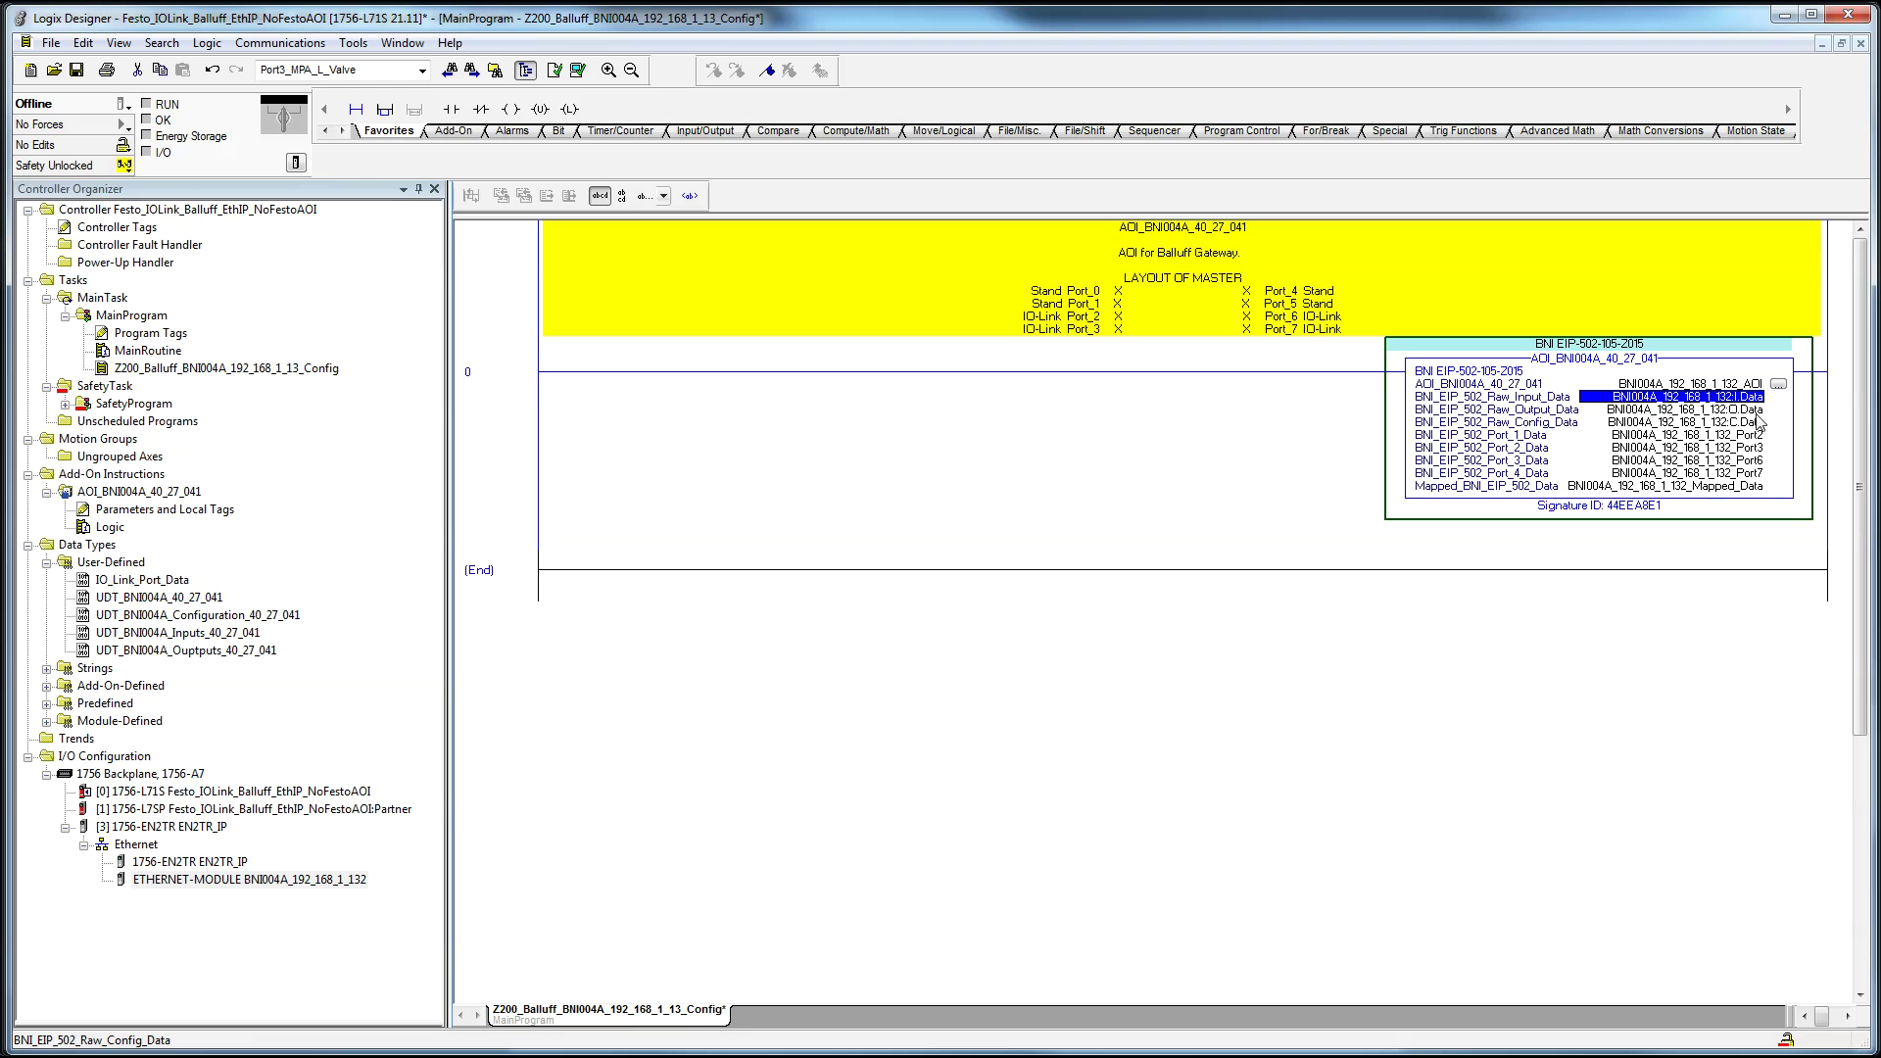
mouse_move(1719, 418)
click(1661, 422)
click(1683, 409)
click(1683, 397)
click(1685, 410)
click(1685, 422)
click(1692, 437)
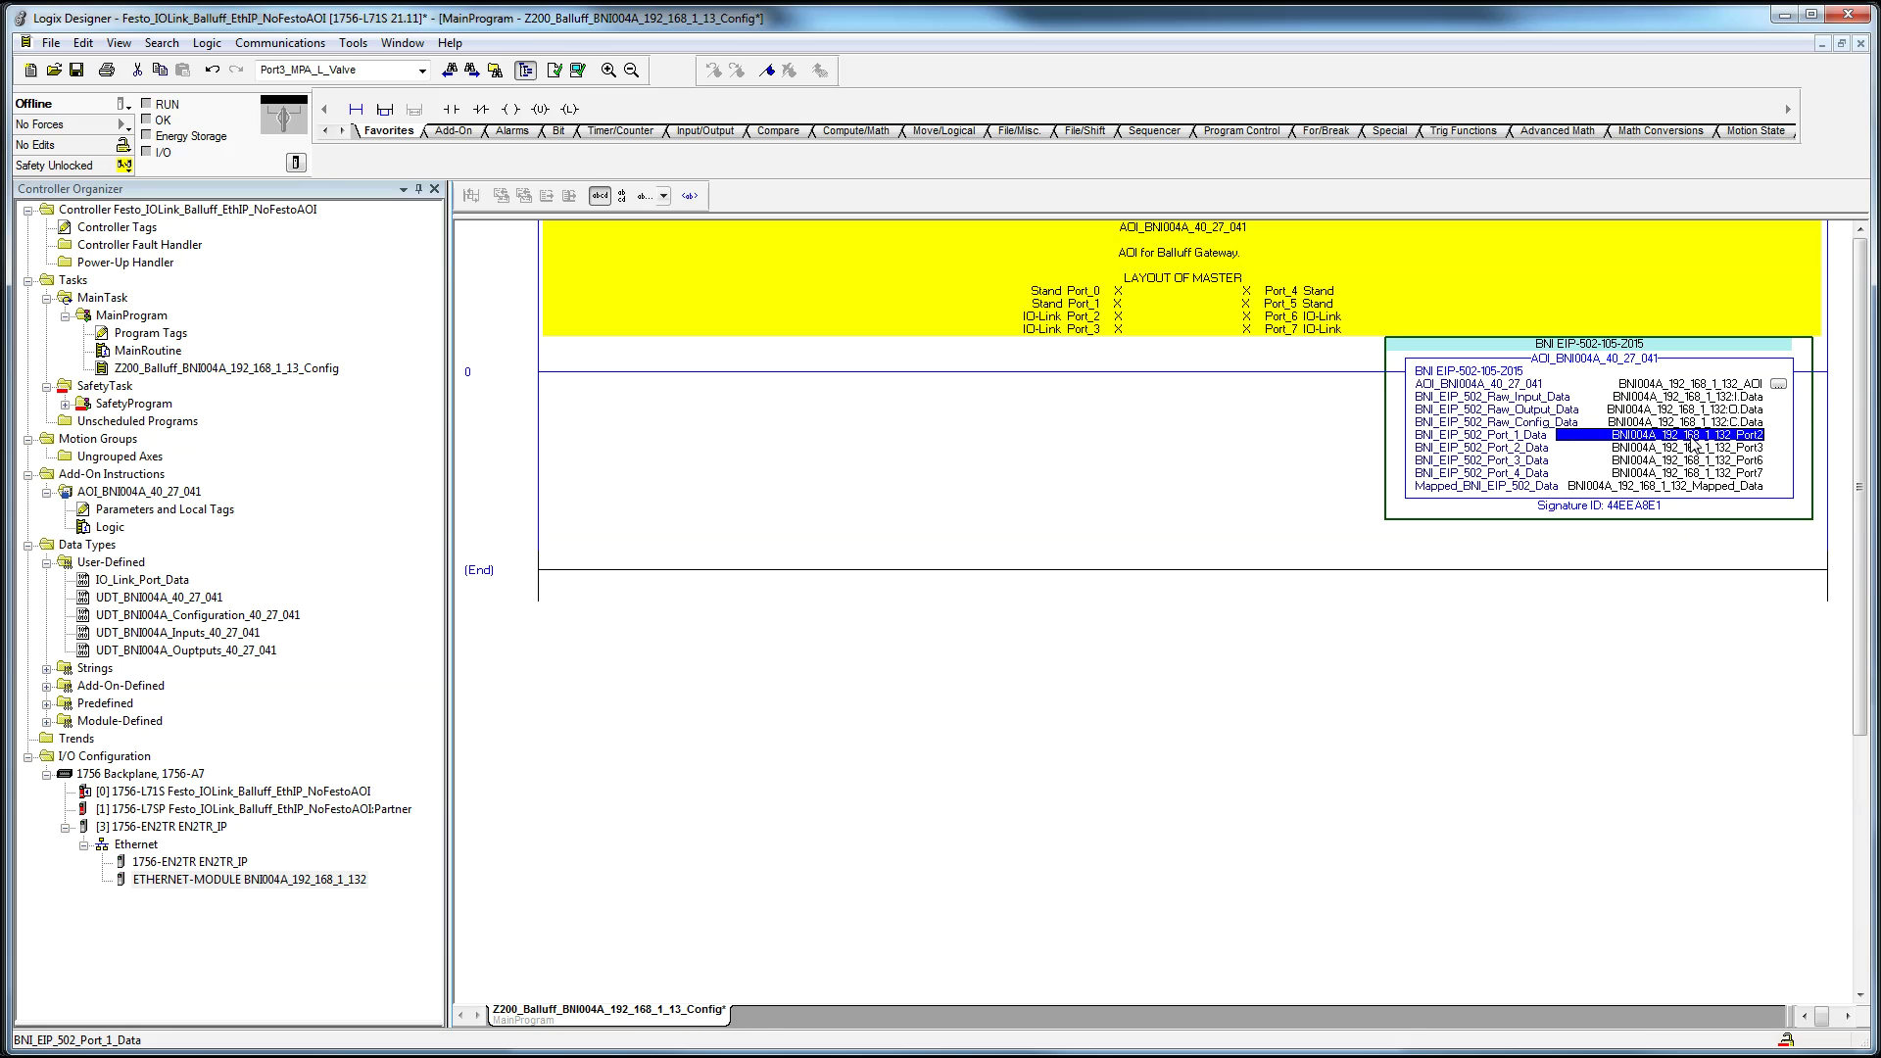
click(1713, 487)
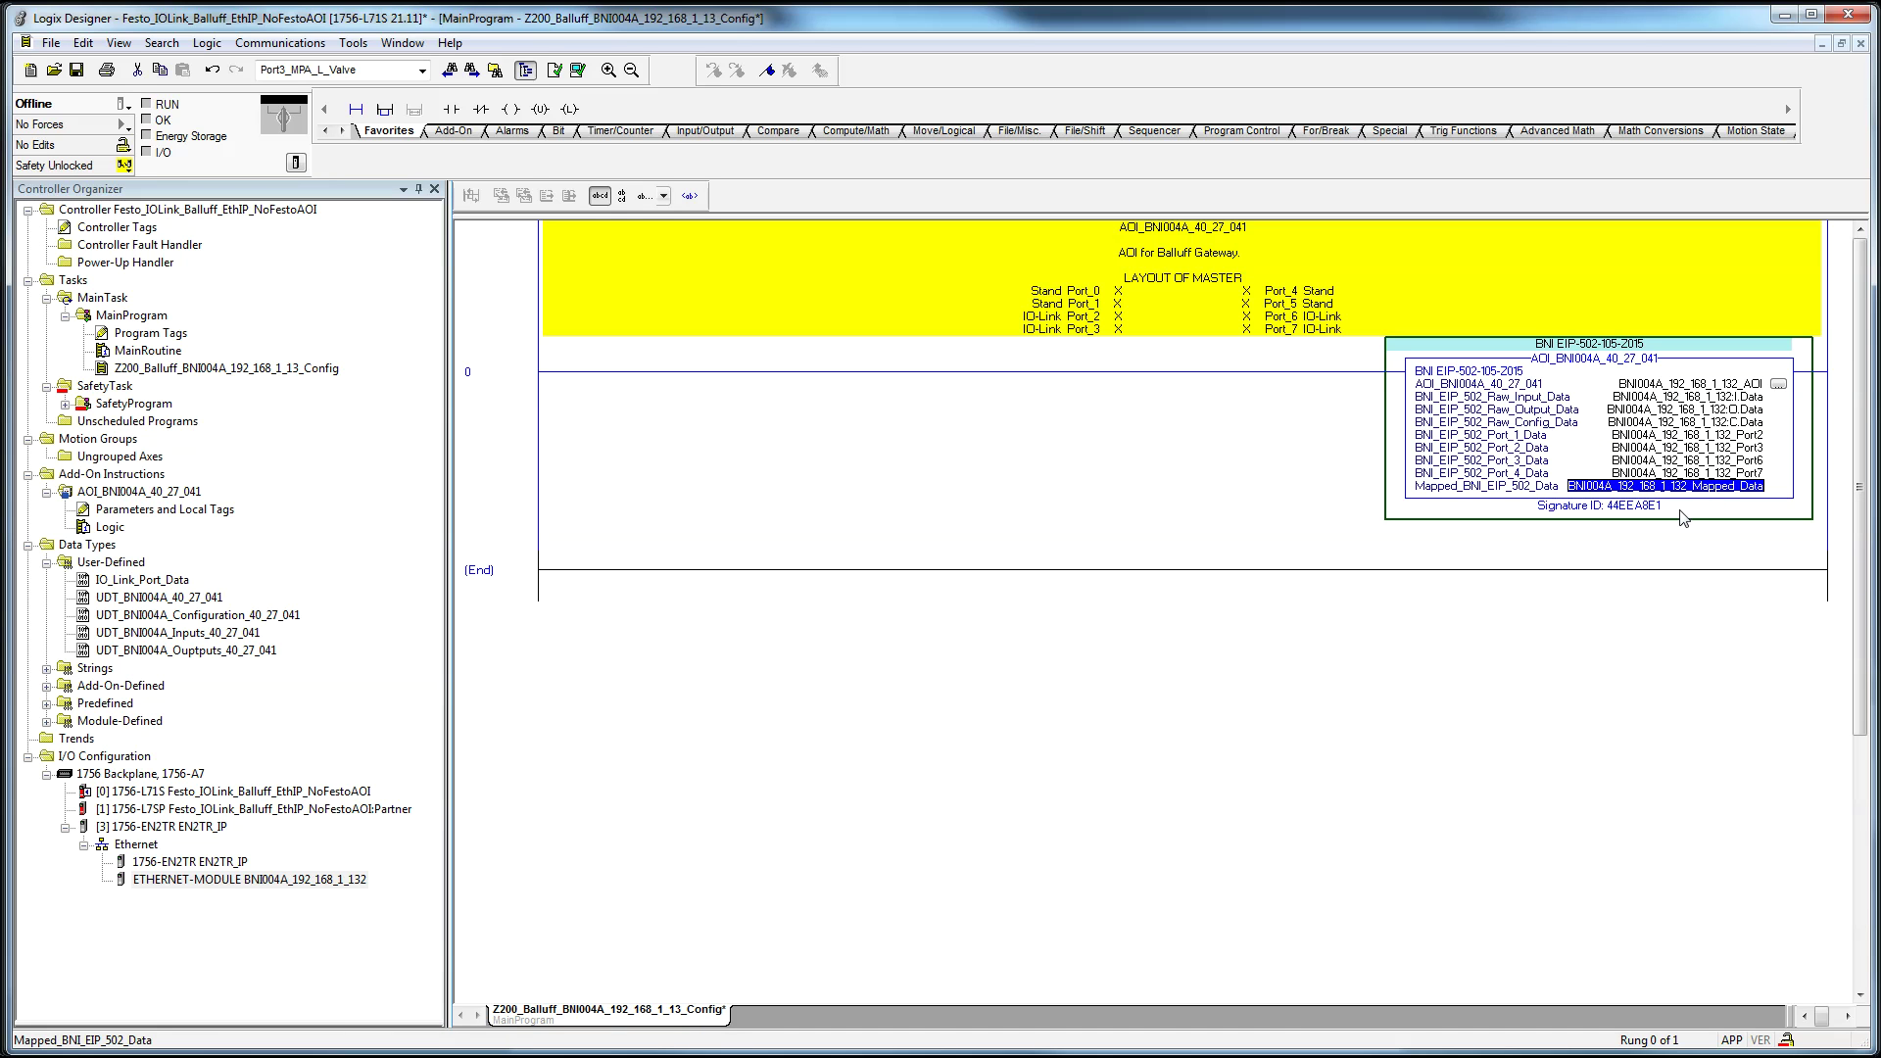
click(607, 1010)
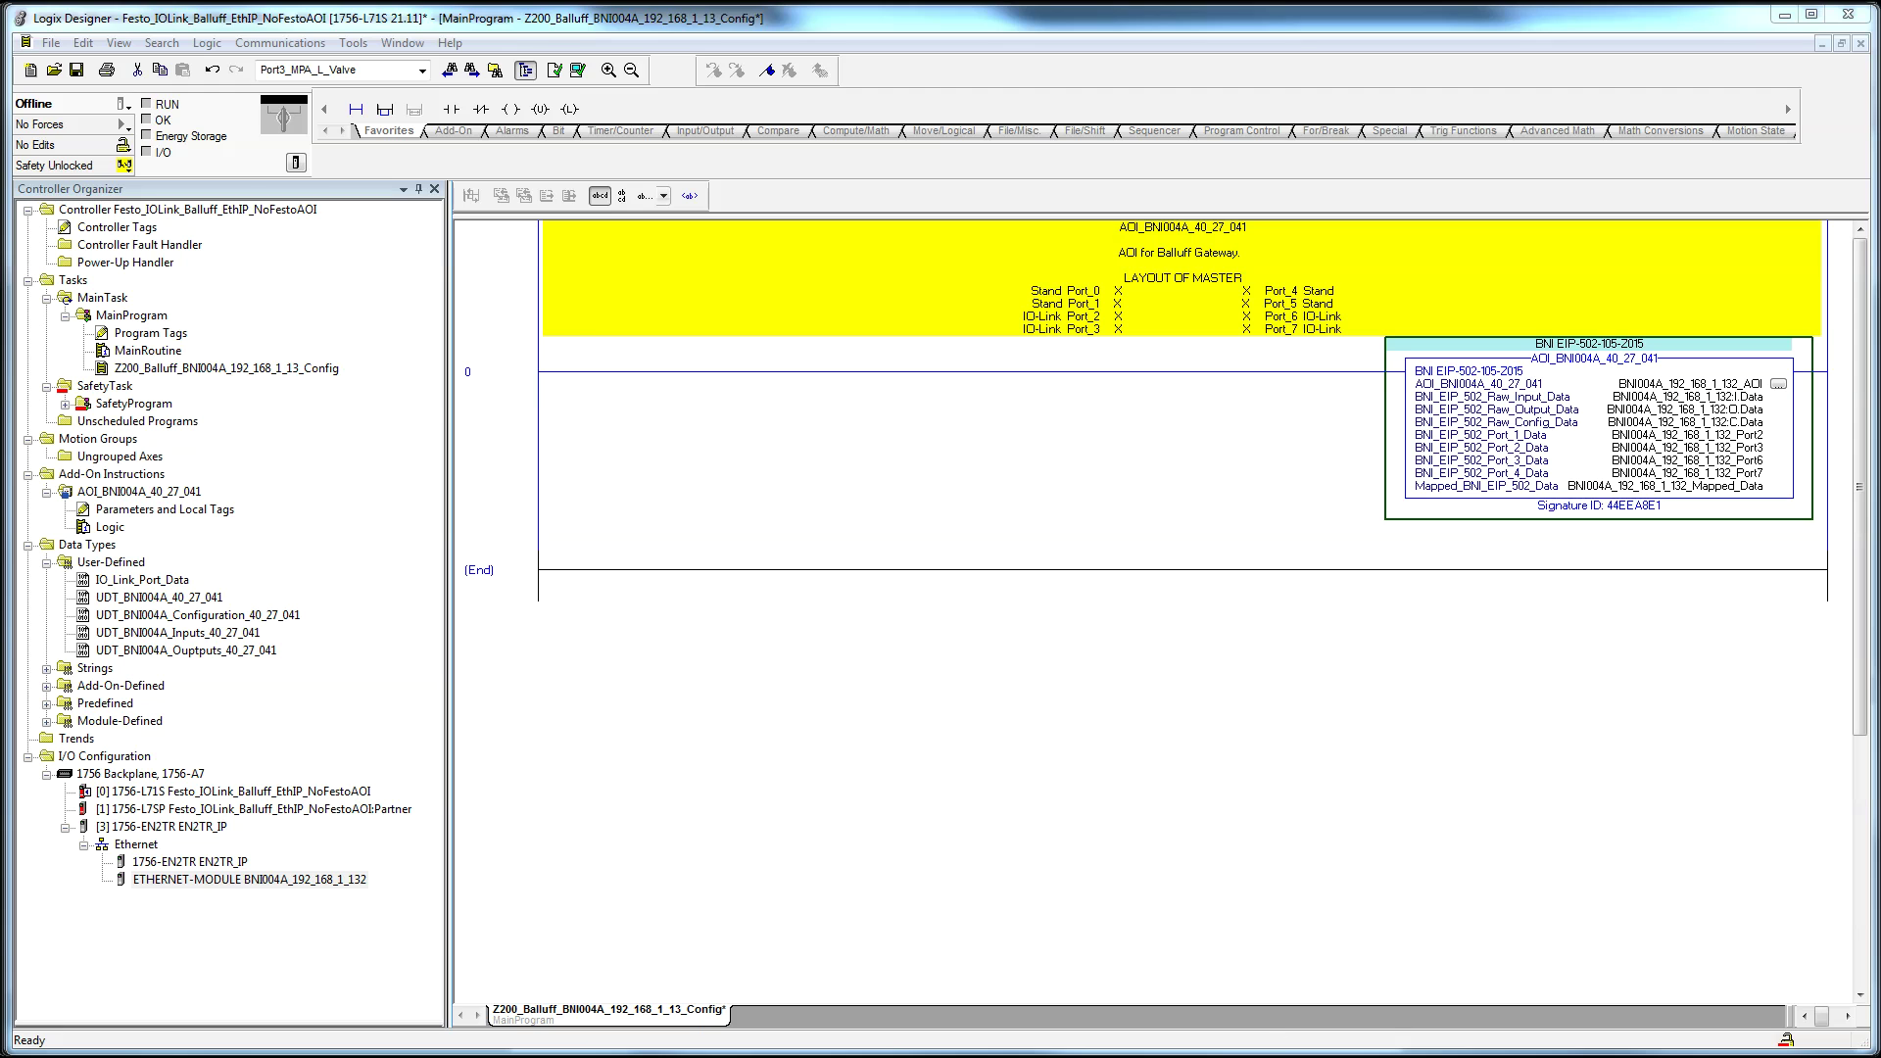
key(alt+Tab)
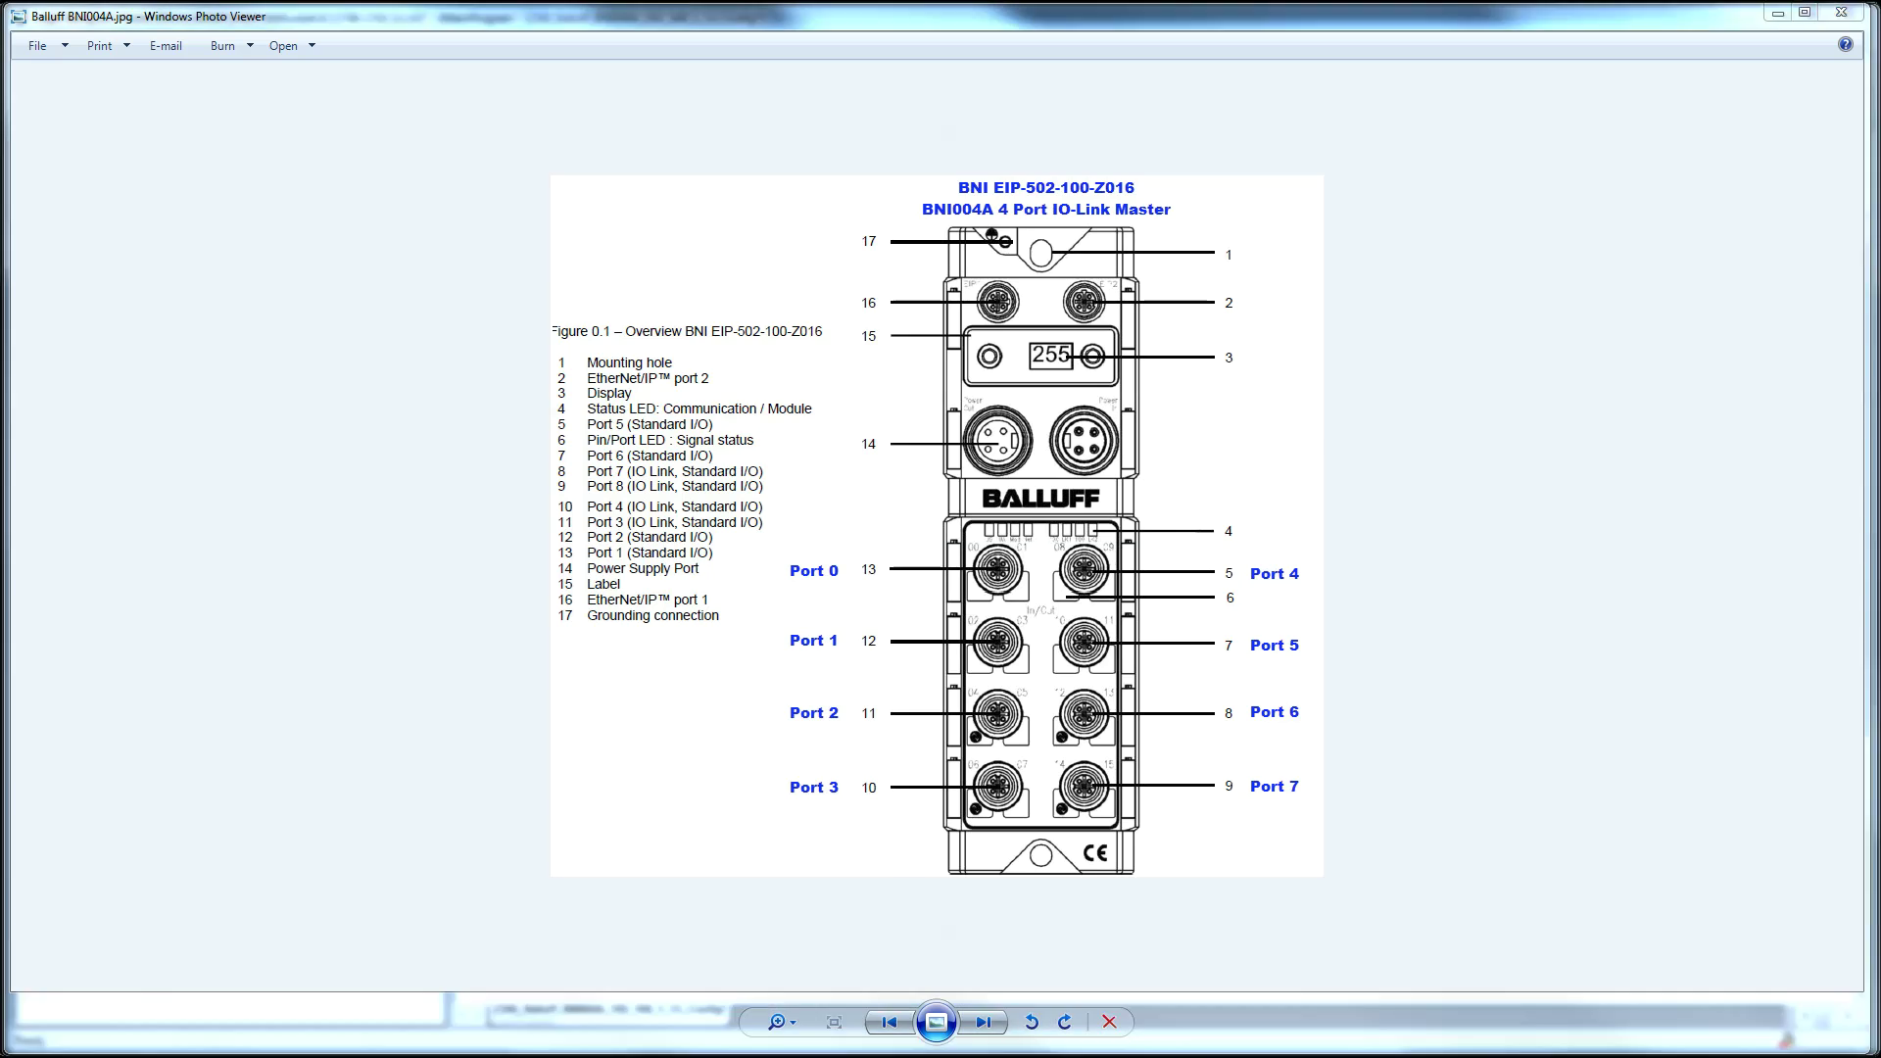
Step: View the BNI004A Wiring.jpg diagram, and return to Logix Designer to monitor the BNI004A_192_168_1_132_Mapped_Data tag
key(Right)
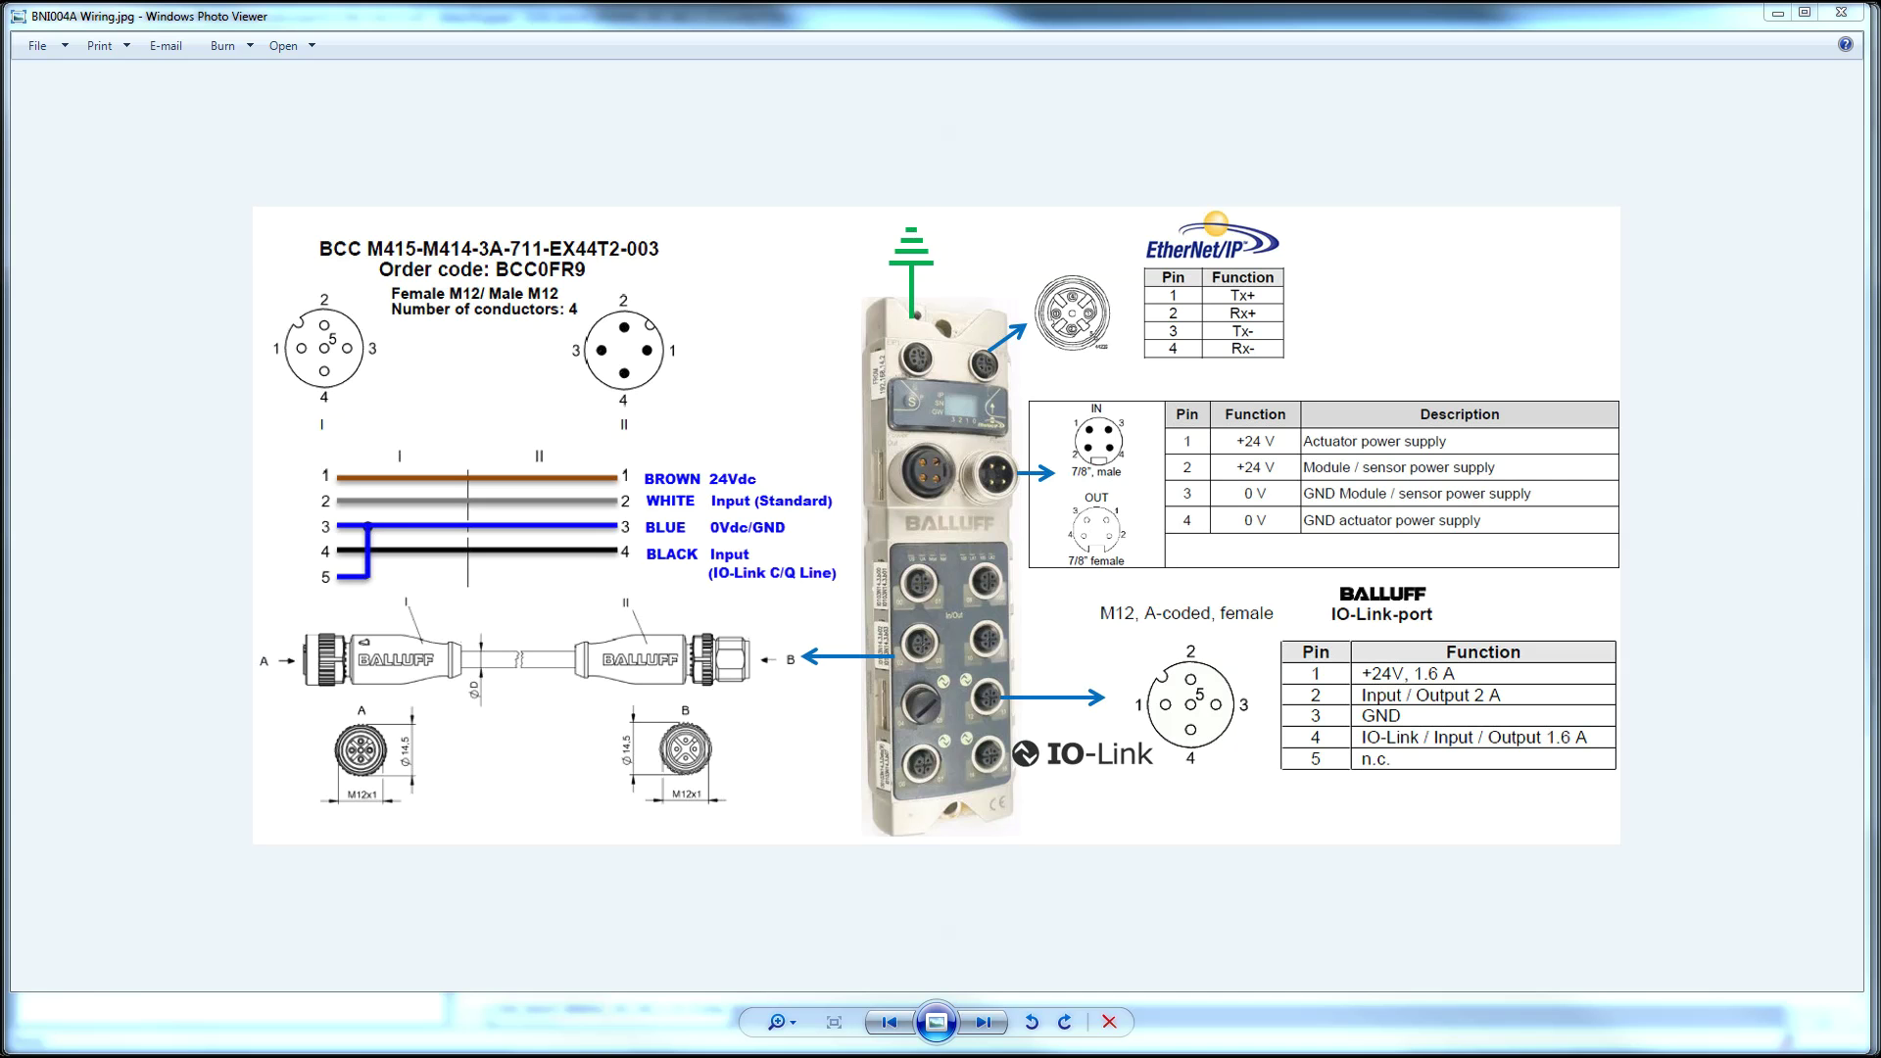
key(alt+Tab)
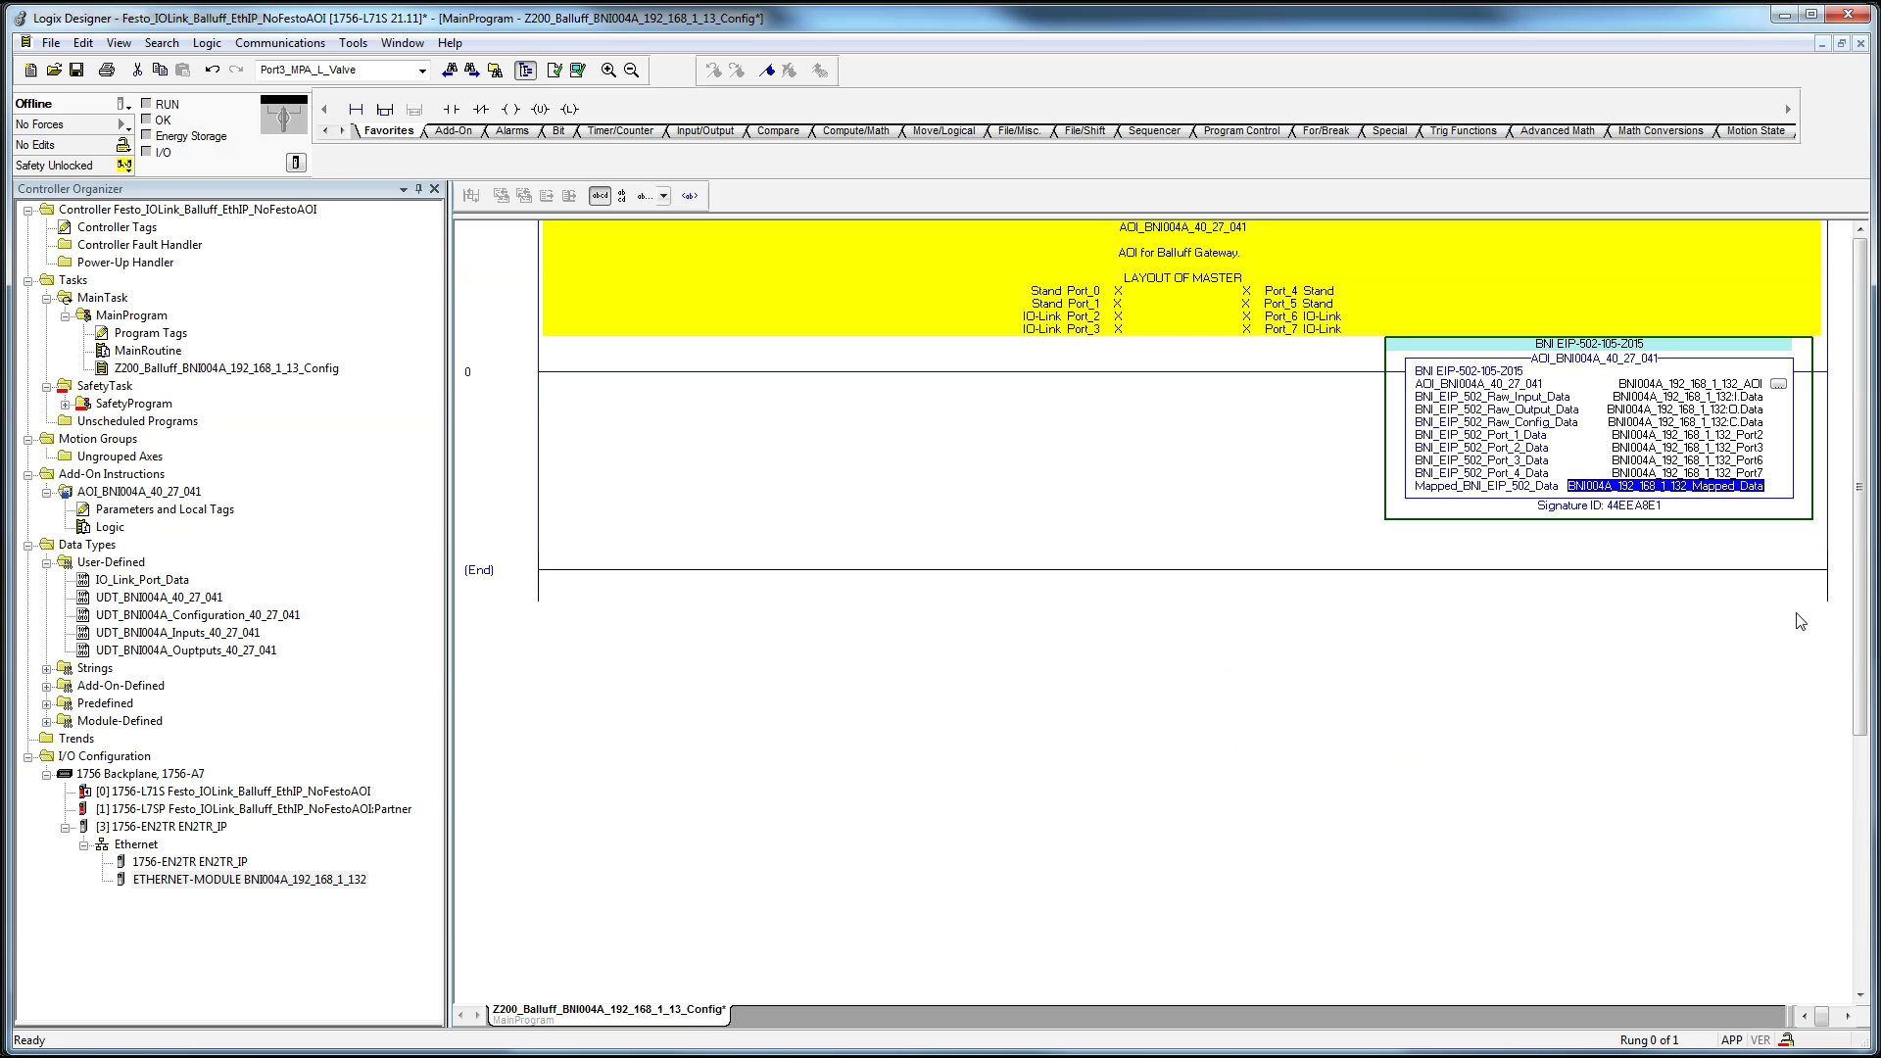
right_click(1709, 485)
key(Escape)
right_click(1665, 487)
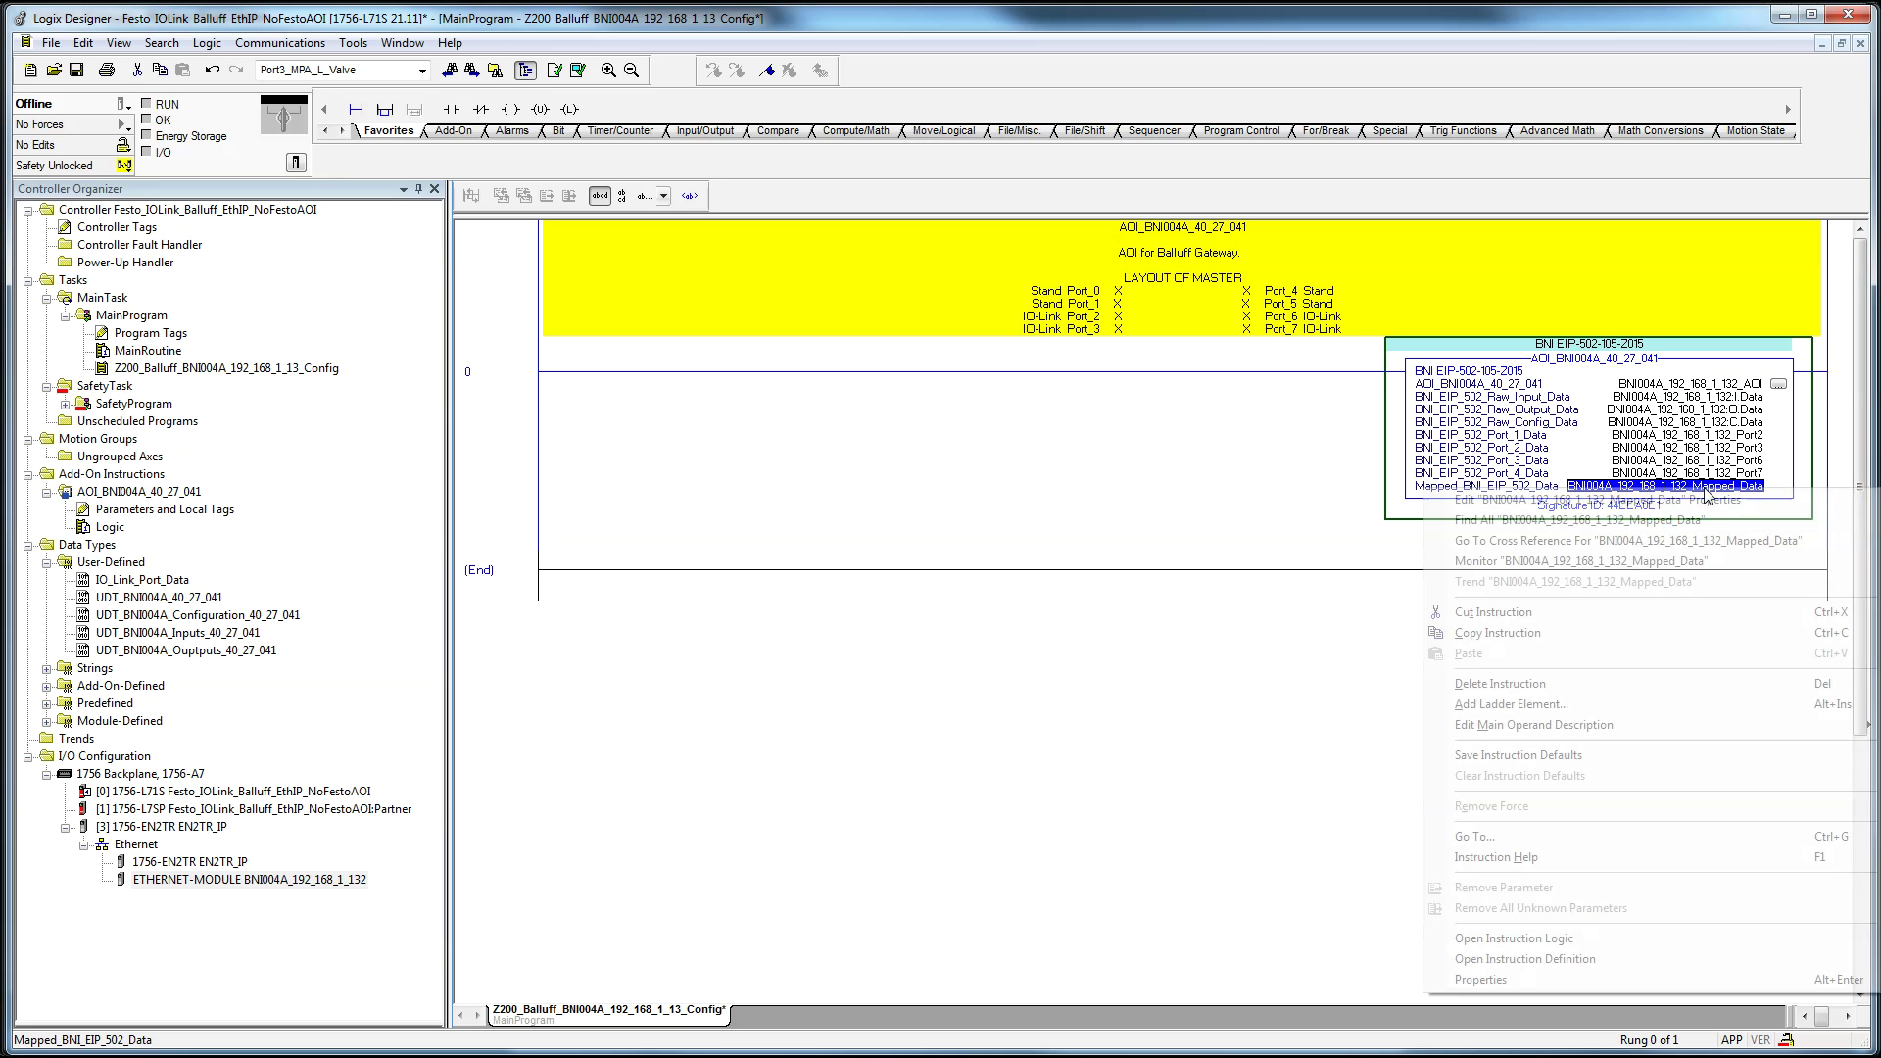
click(1666, 560)
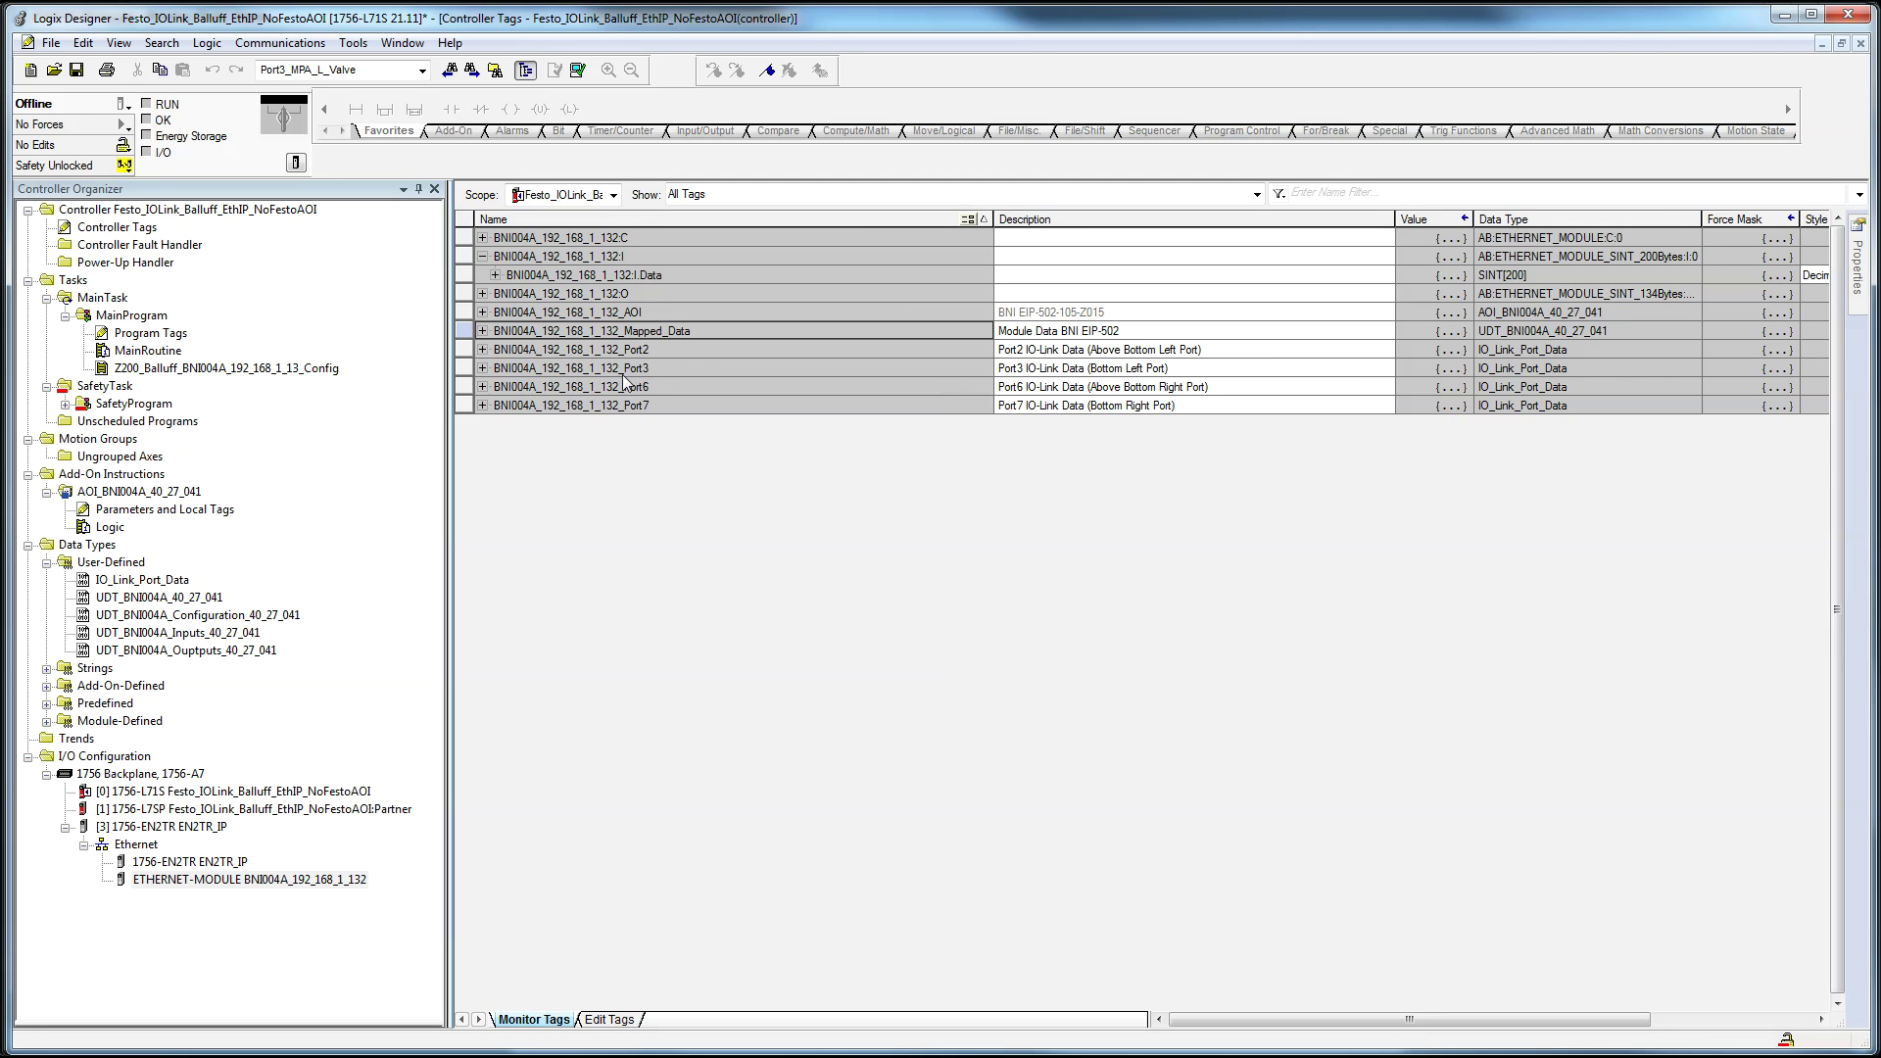
Step: Expand the mapped data tag and its C configuration member to review the function, validation, vendor ID and device ID settings of each port
click(483, 333)
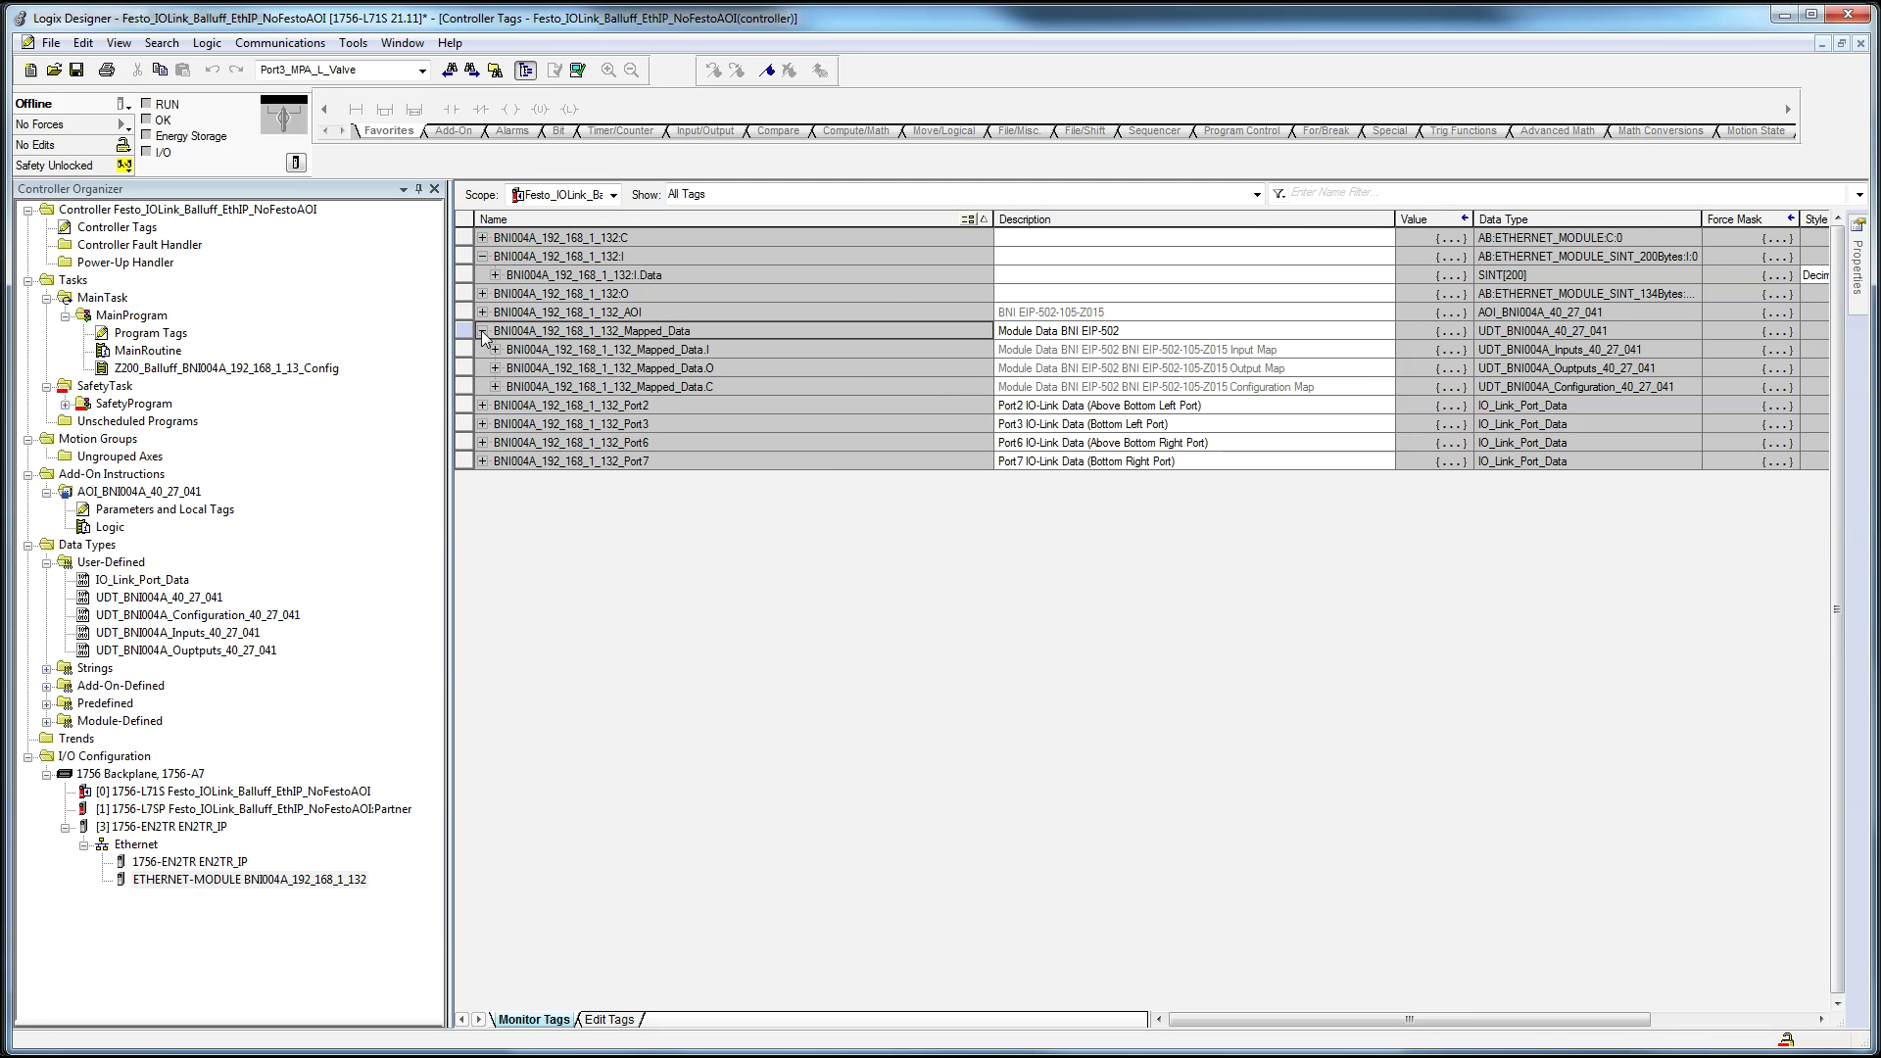
click(495, 387)
click(941, 443)
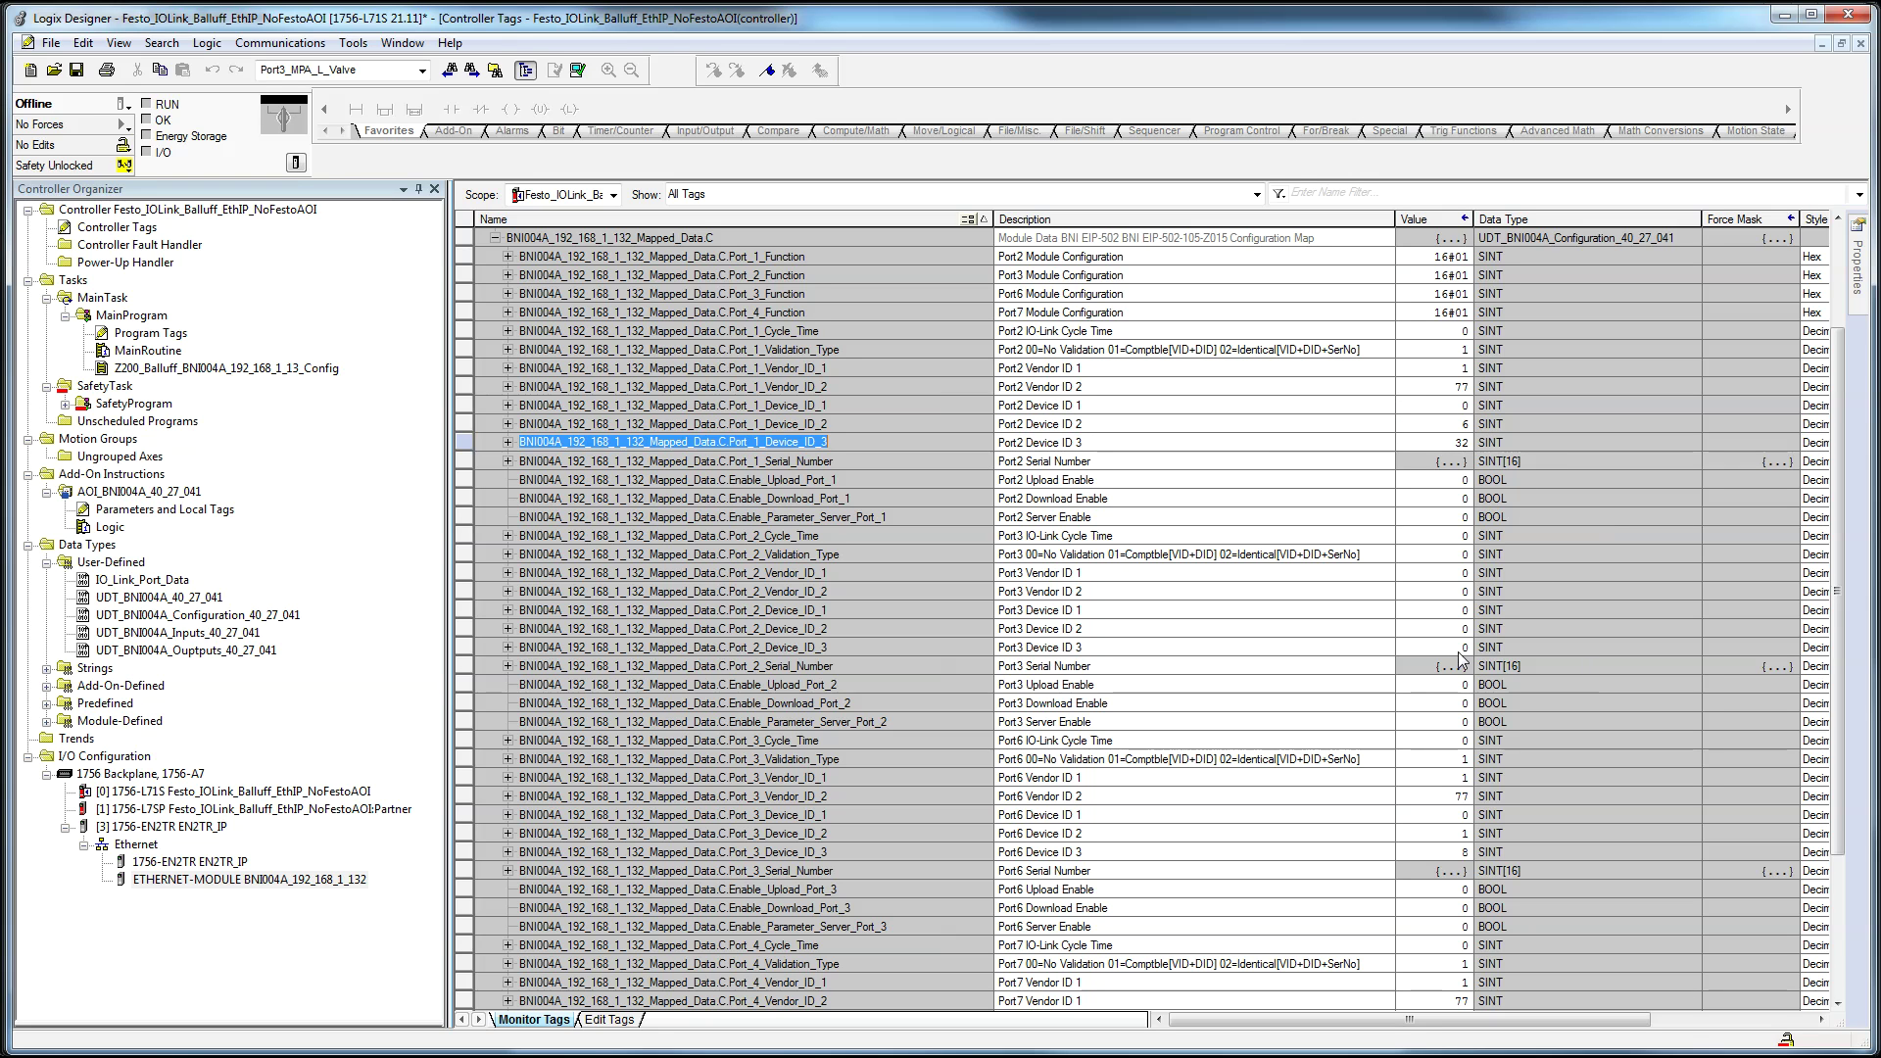
click(878, 706)
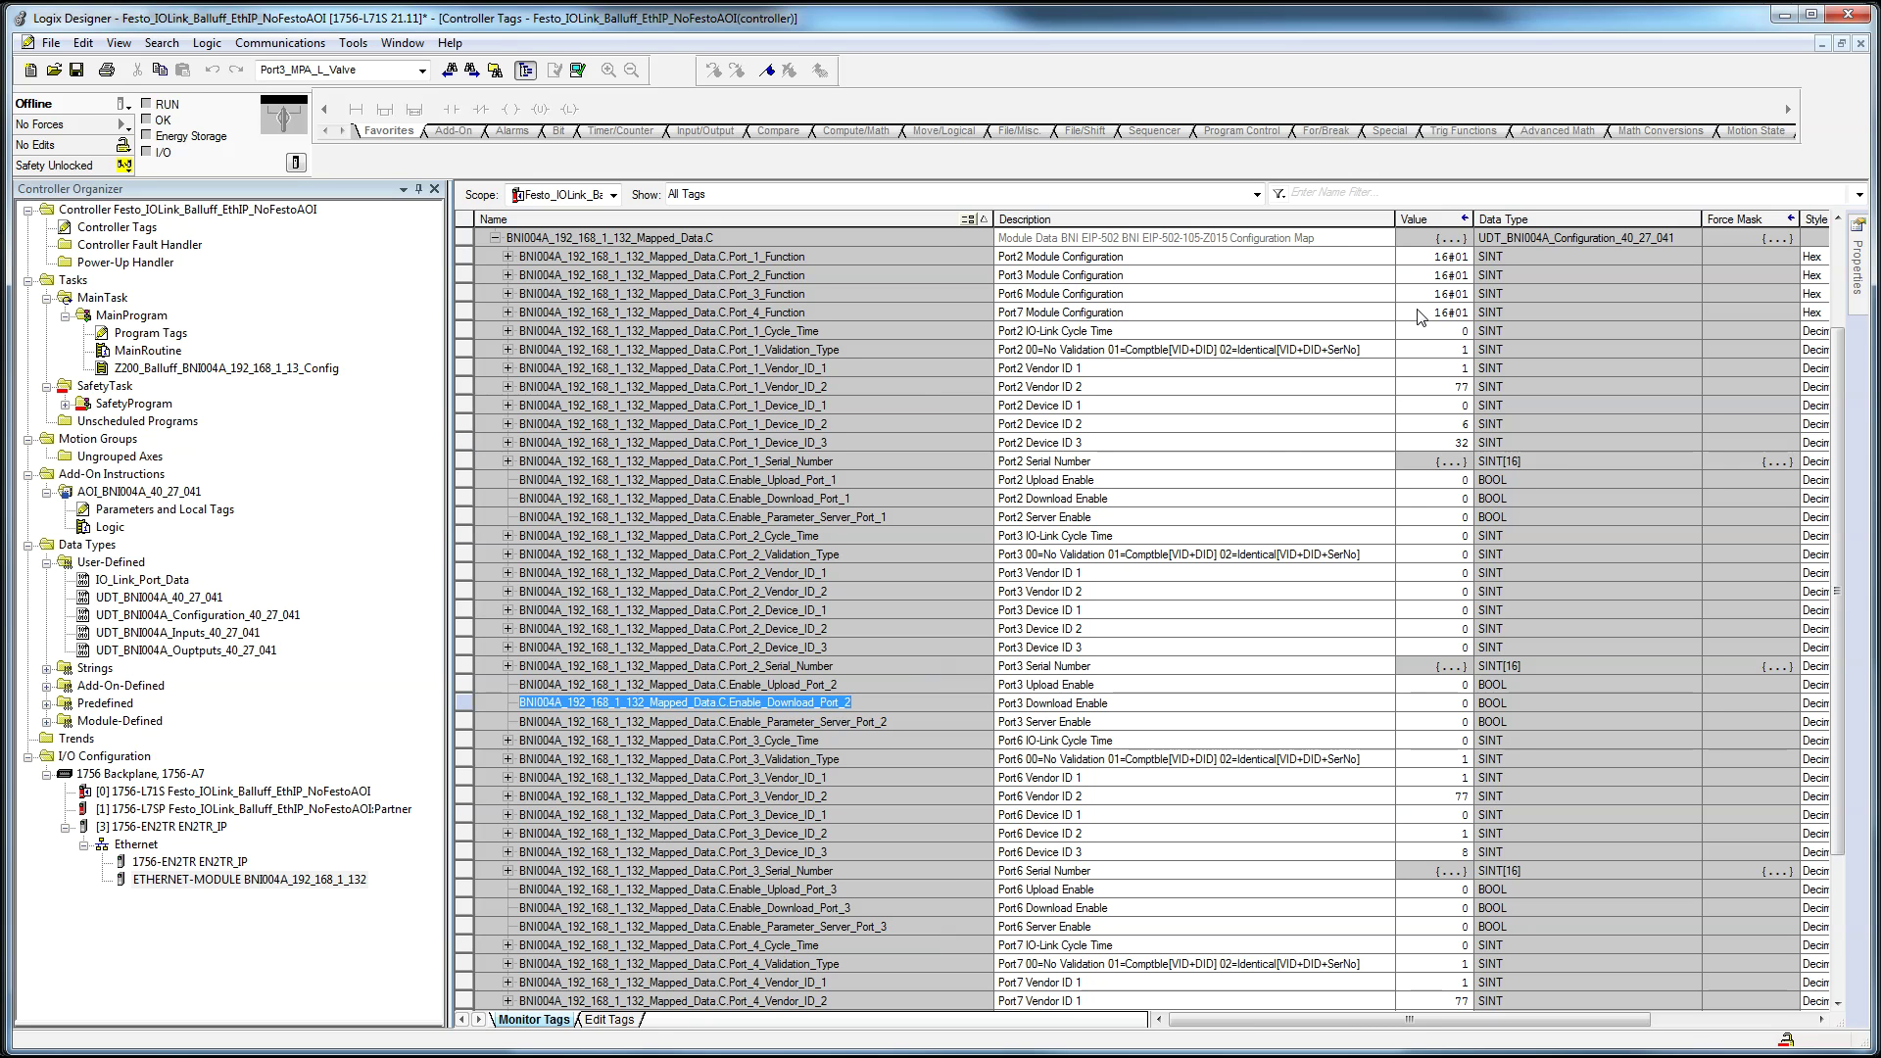
click(889, 310)
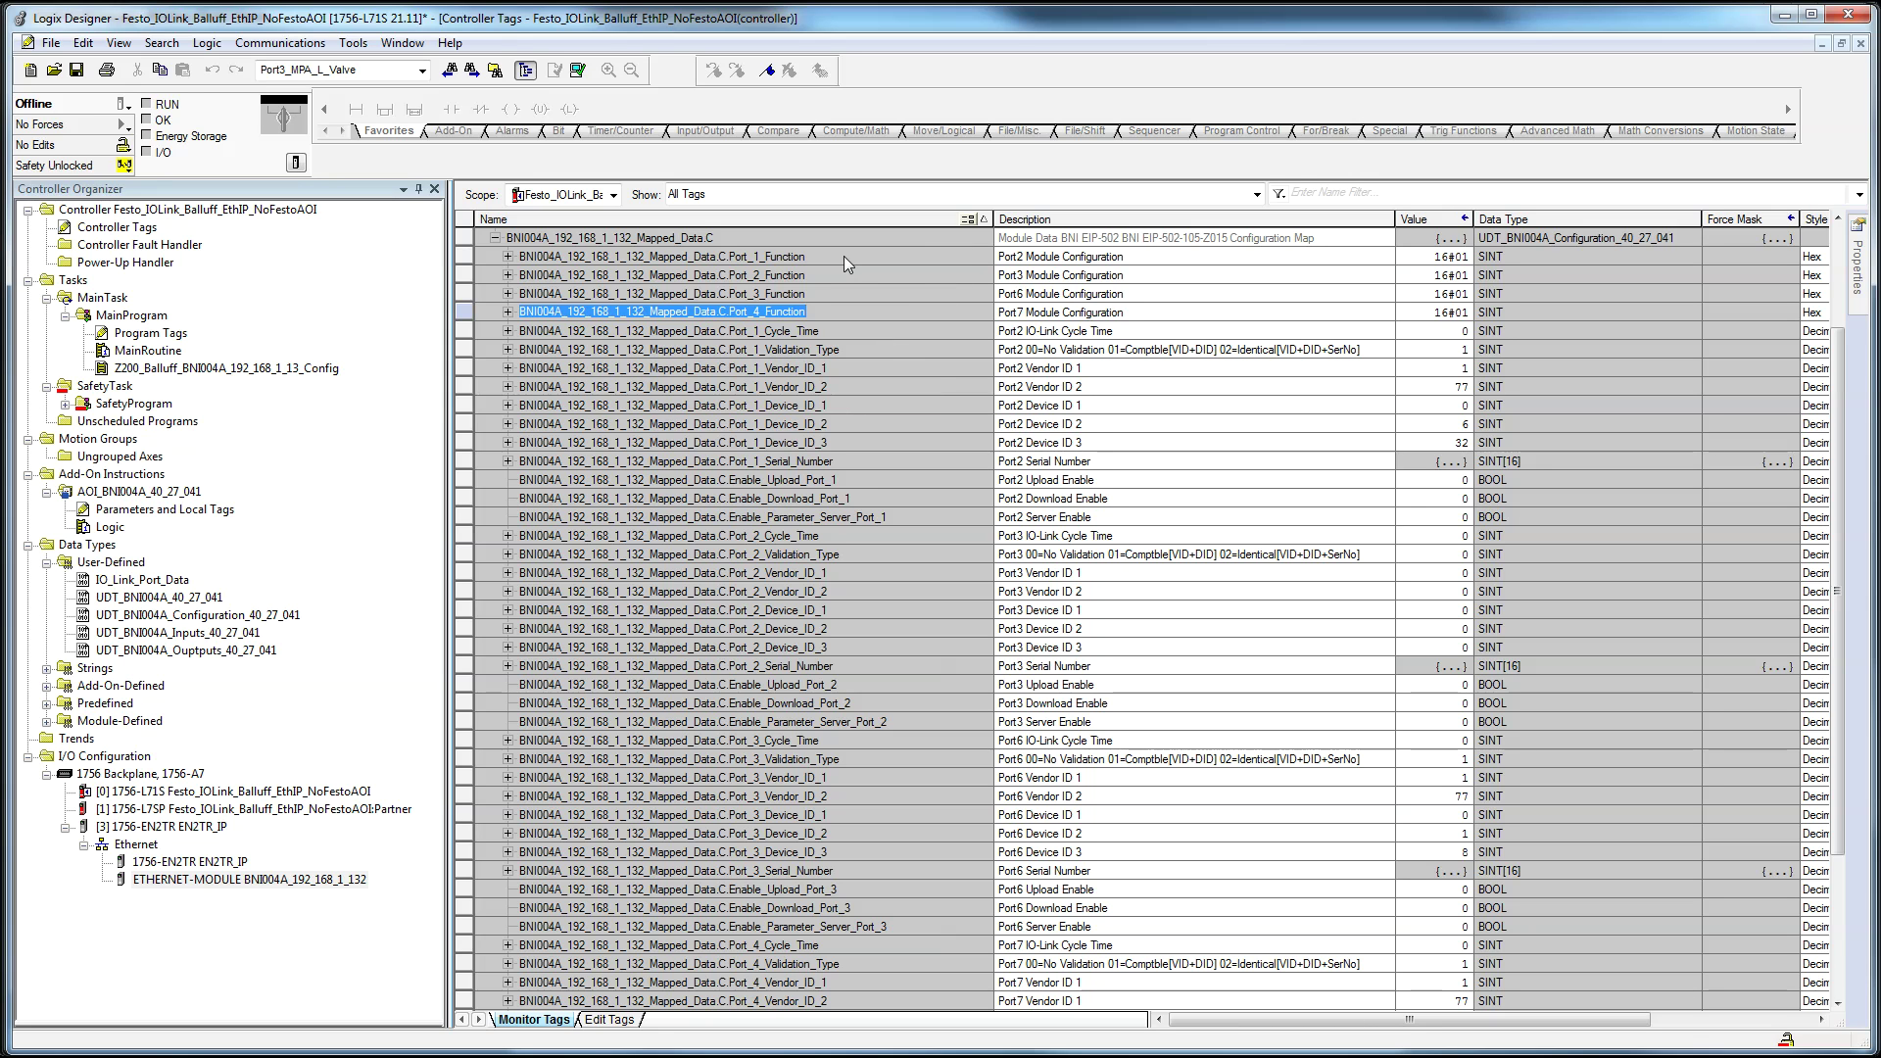
click(812, 315)
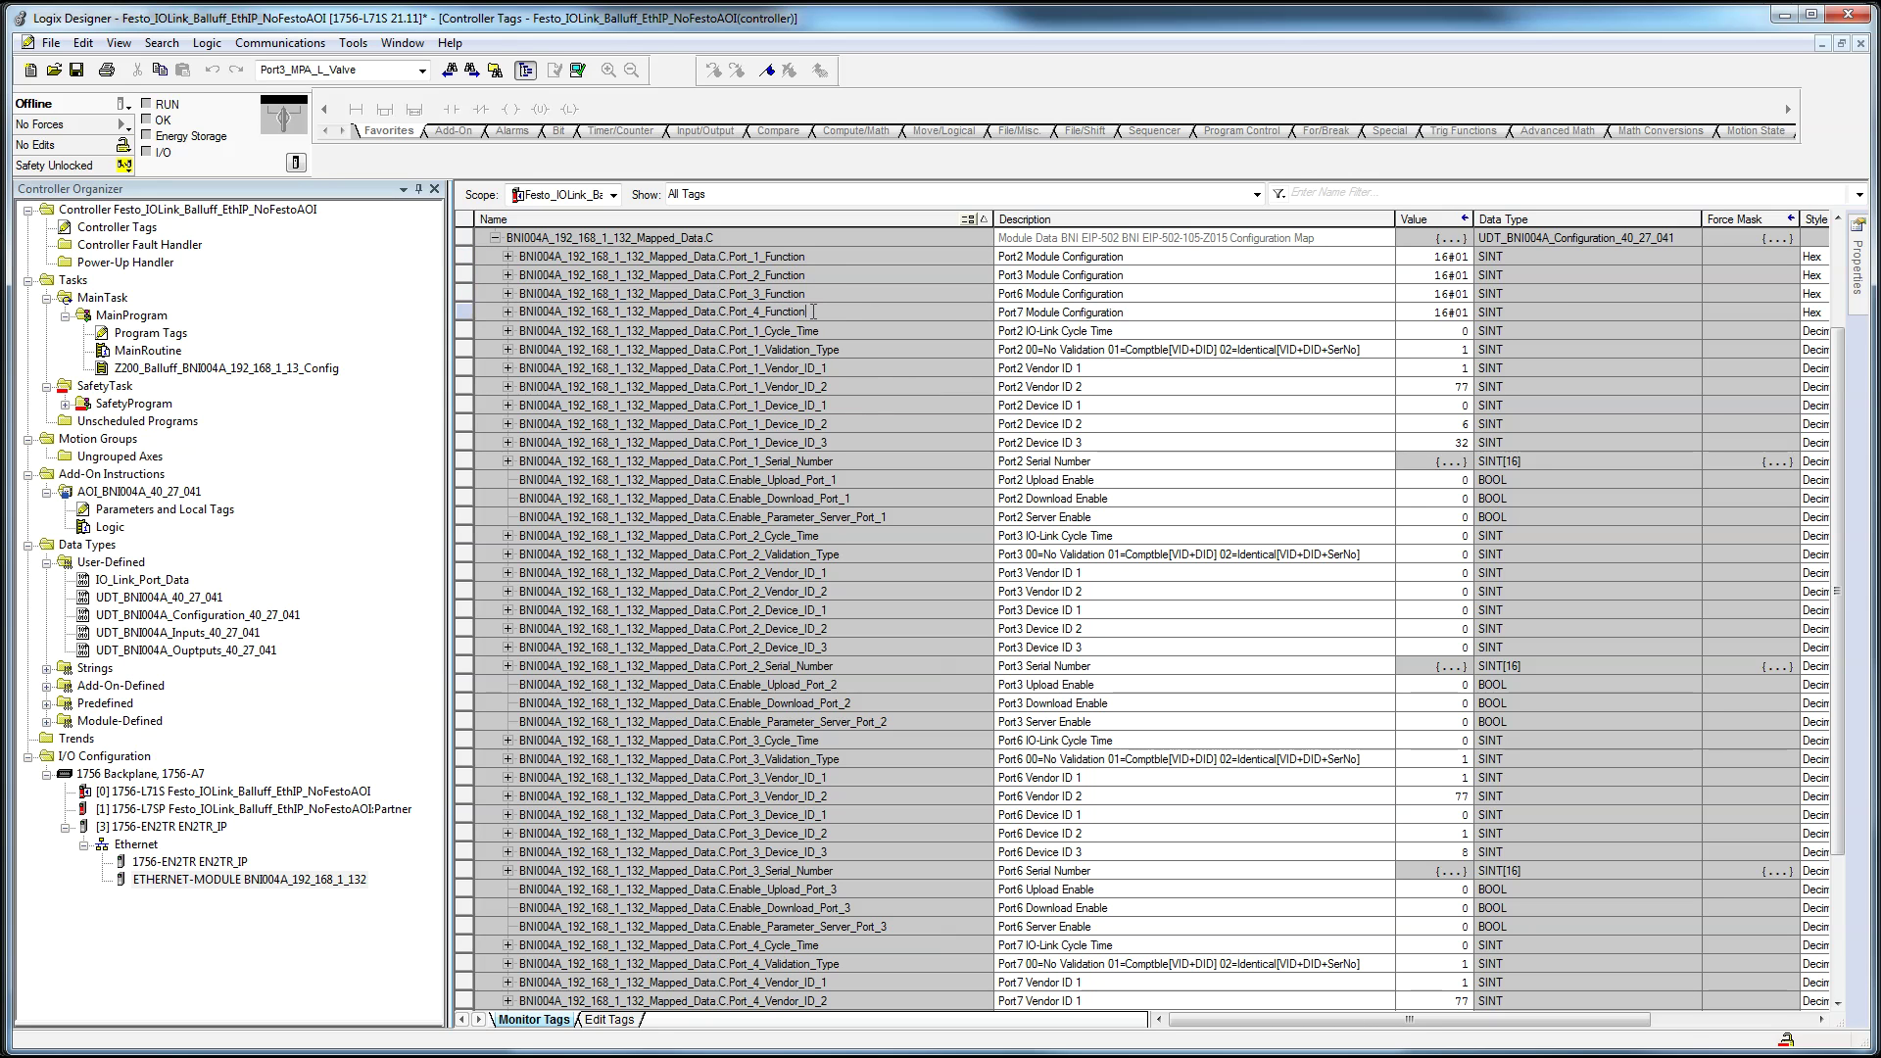
Step: Expand Mapped_Data.C.Port_1_Function to review its bit descriptions, and collapse it again
click(508, 259)
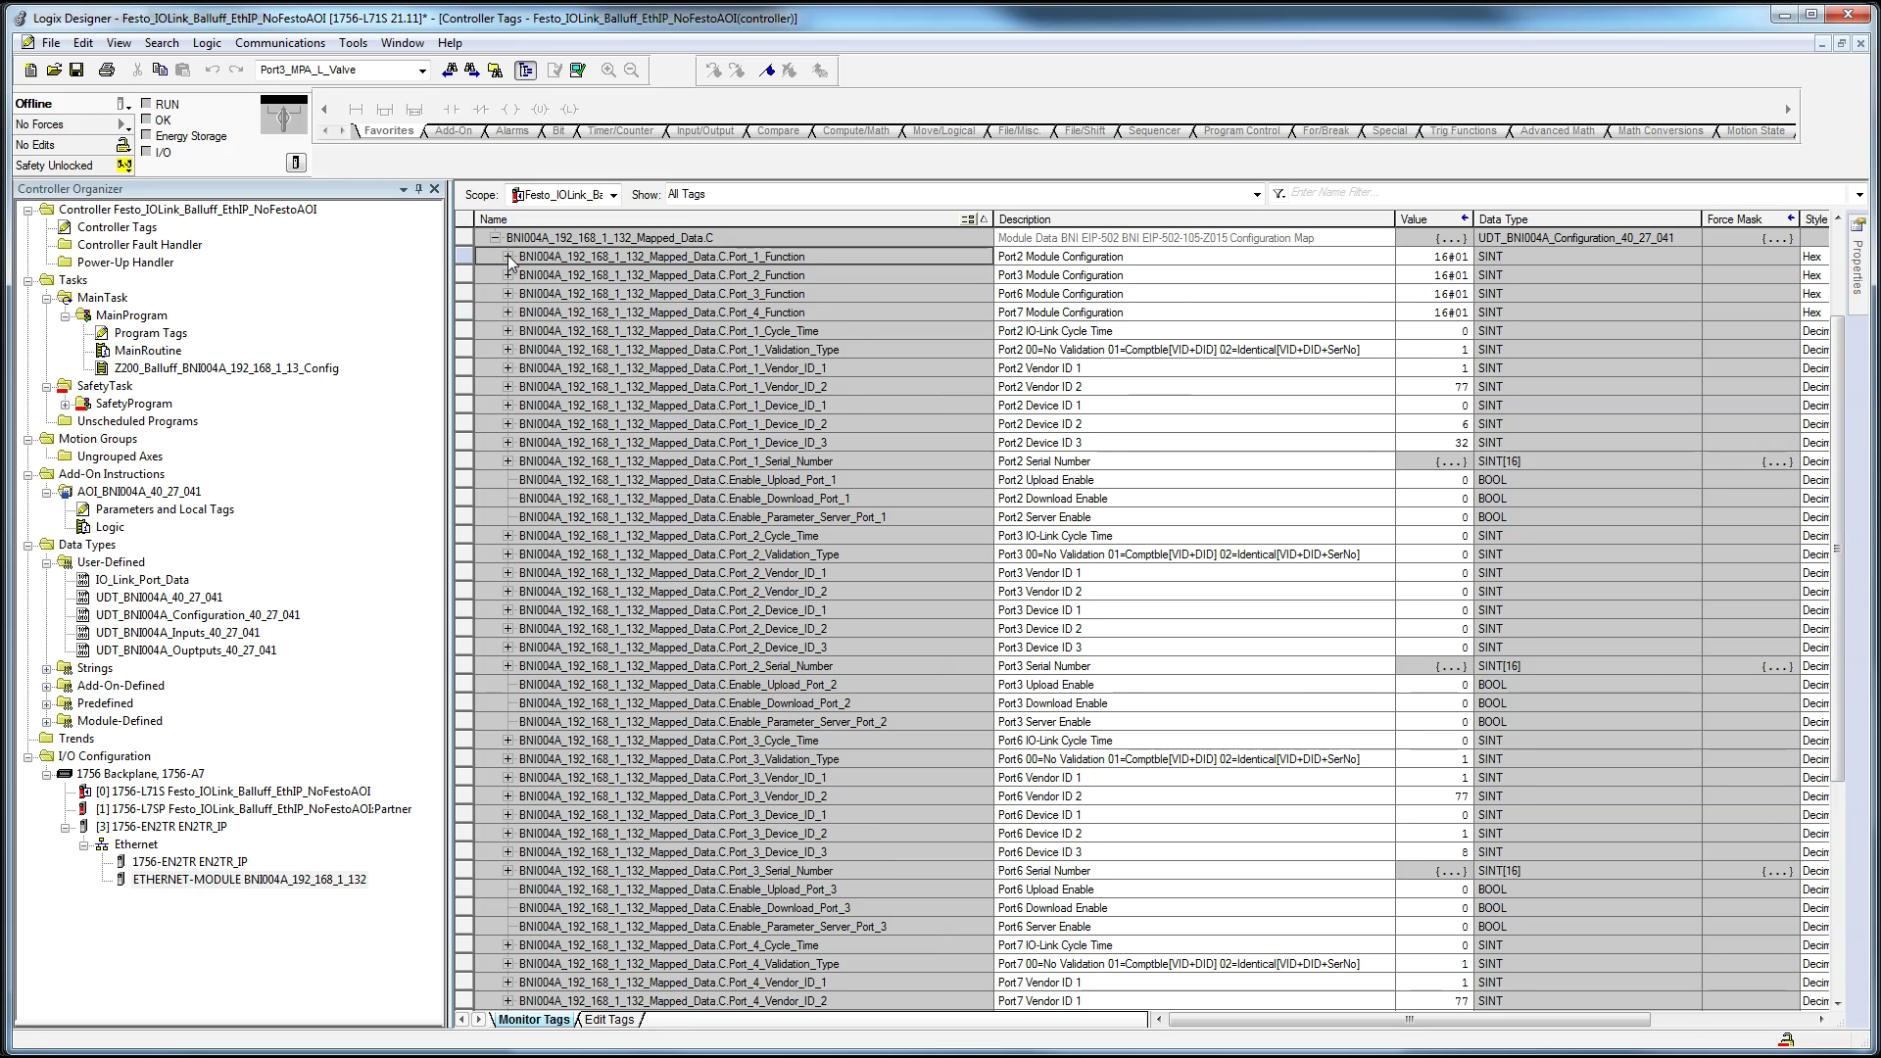
click(507, 258)
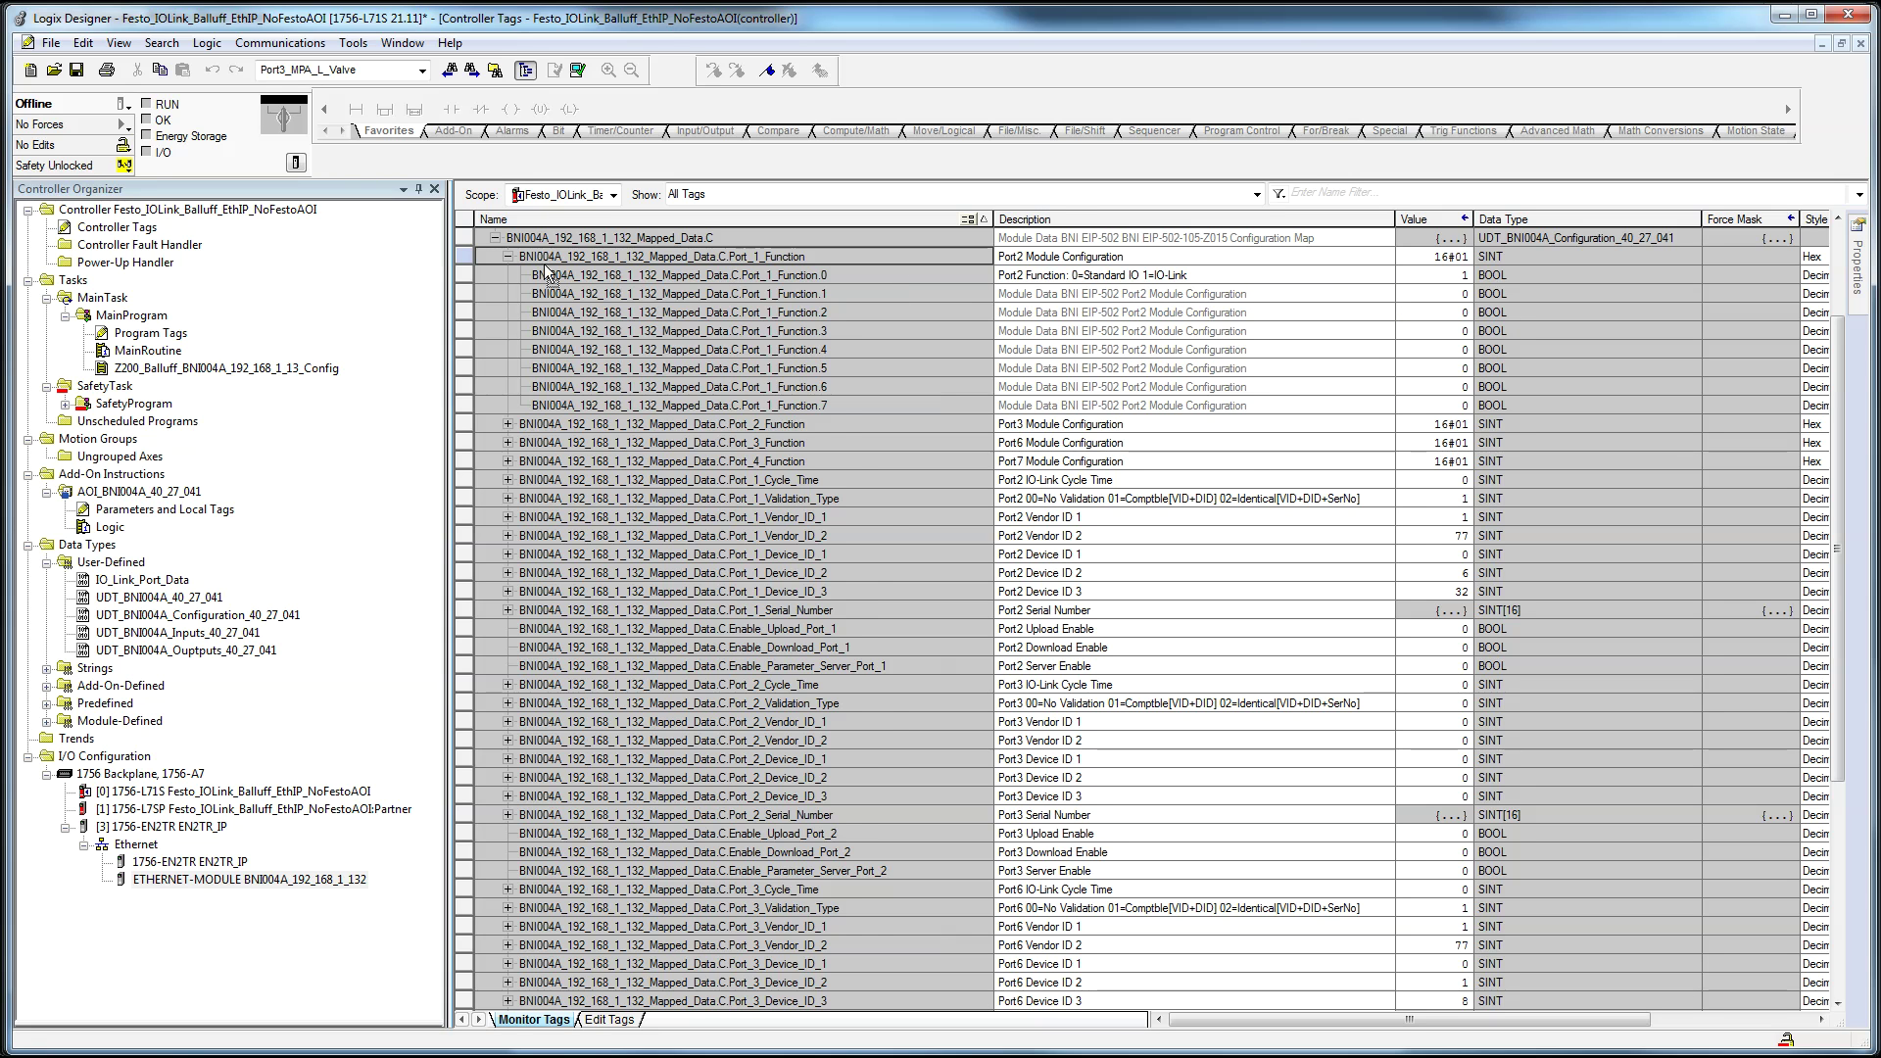
click(508, 257)
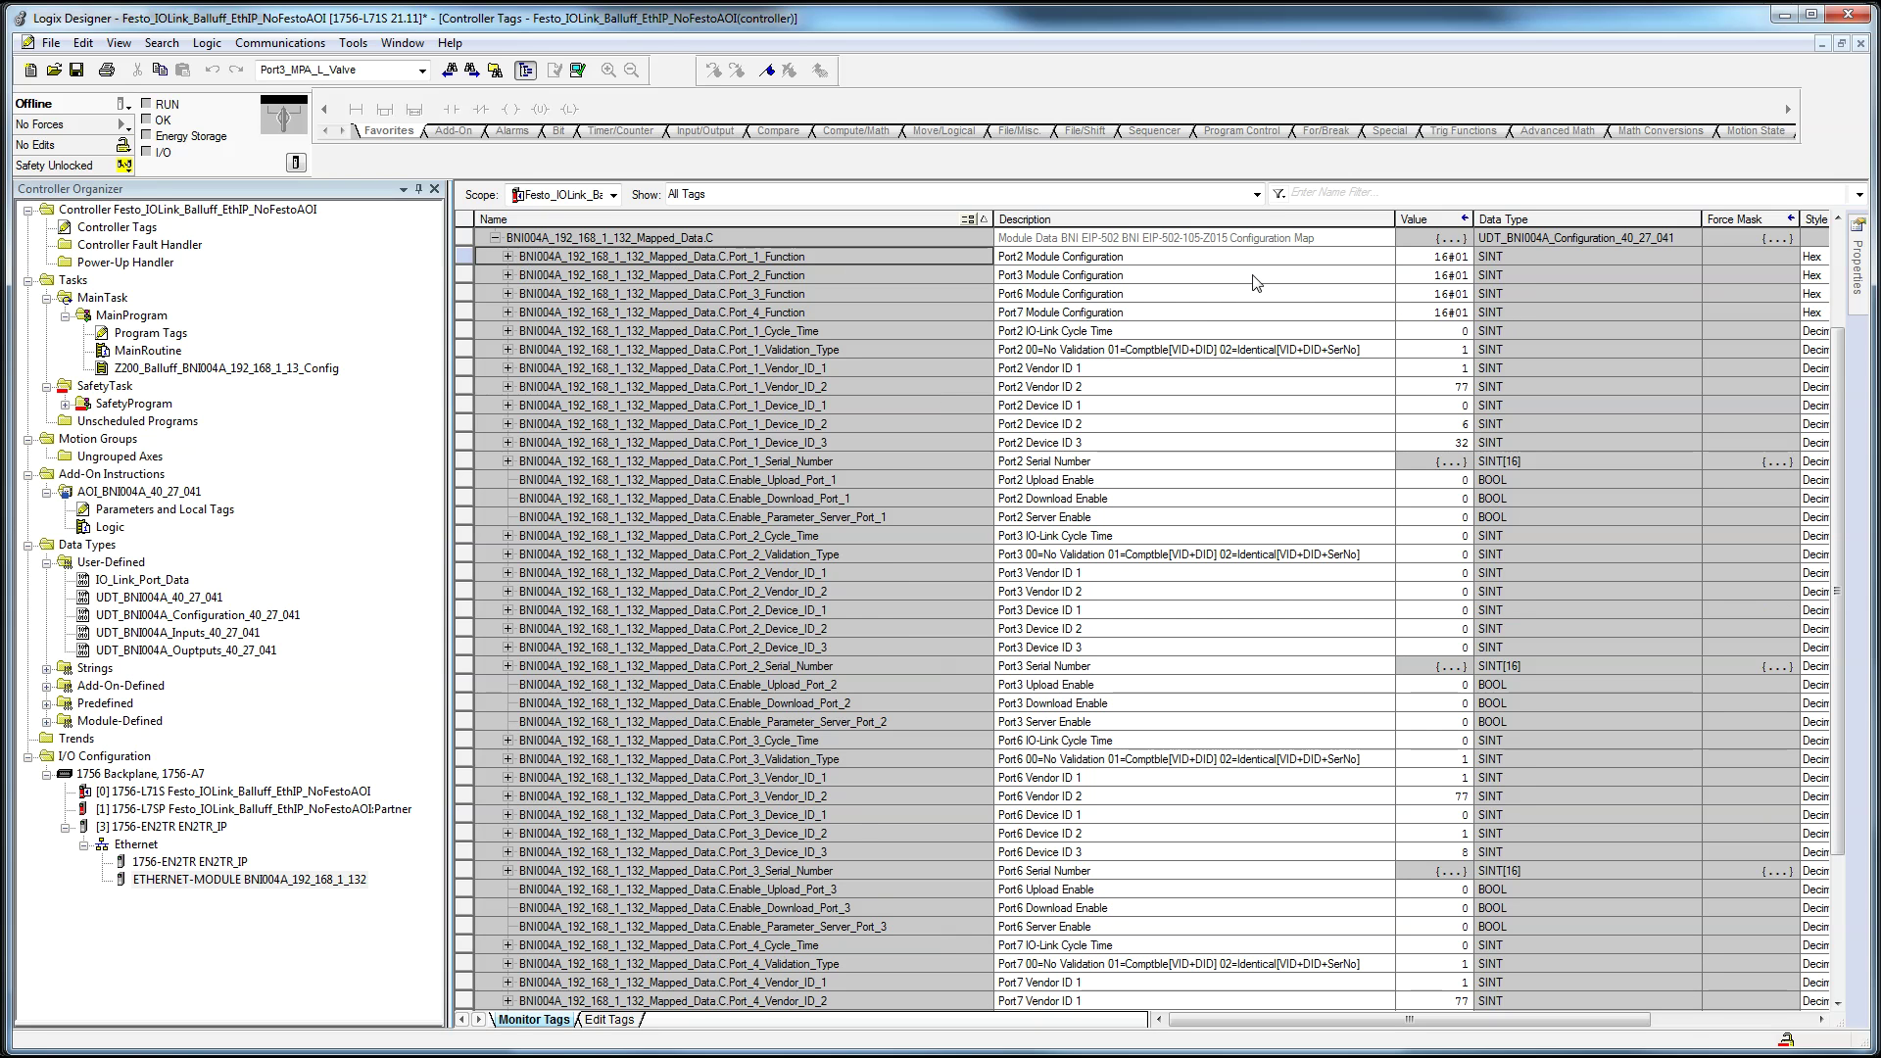
double_click(907, 312)
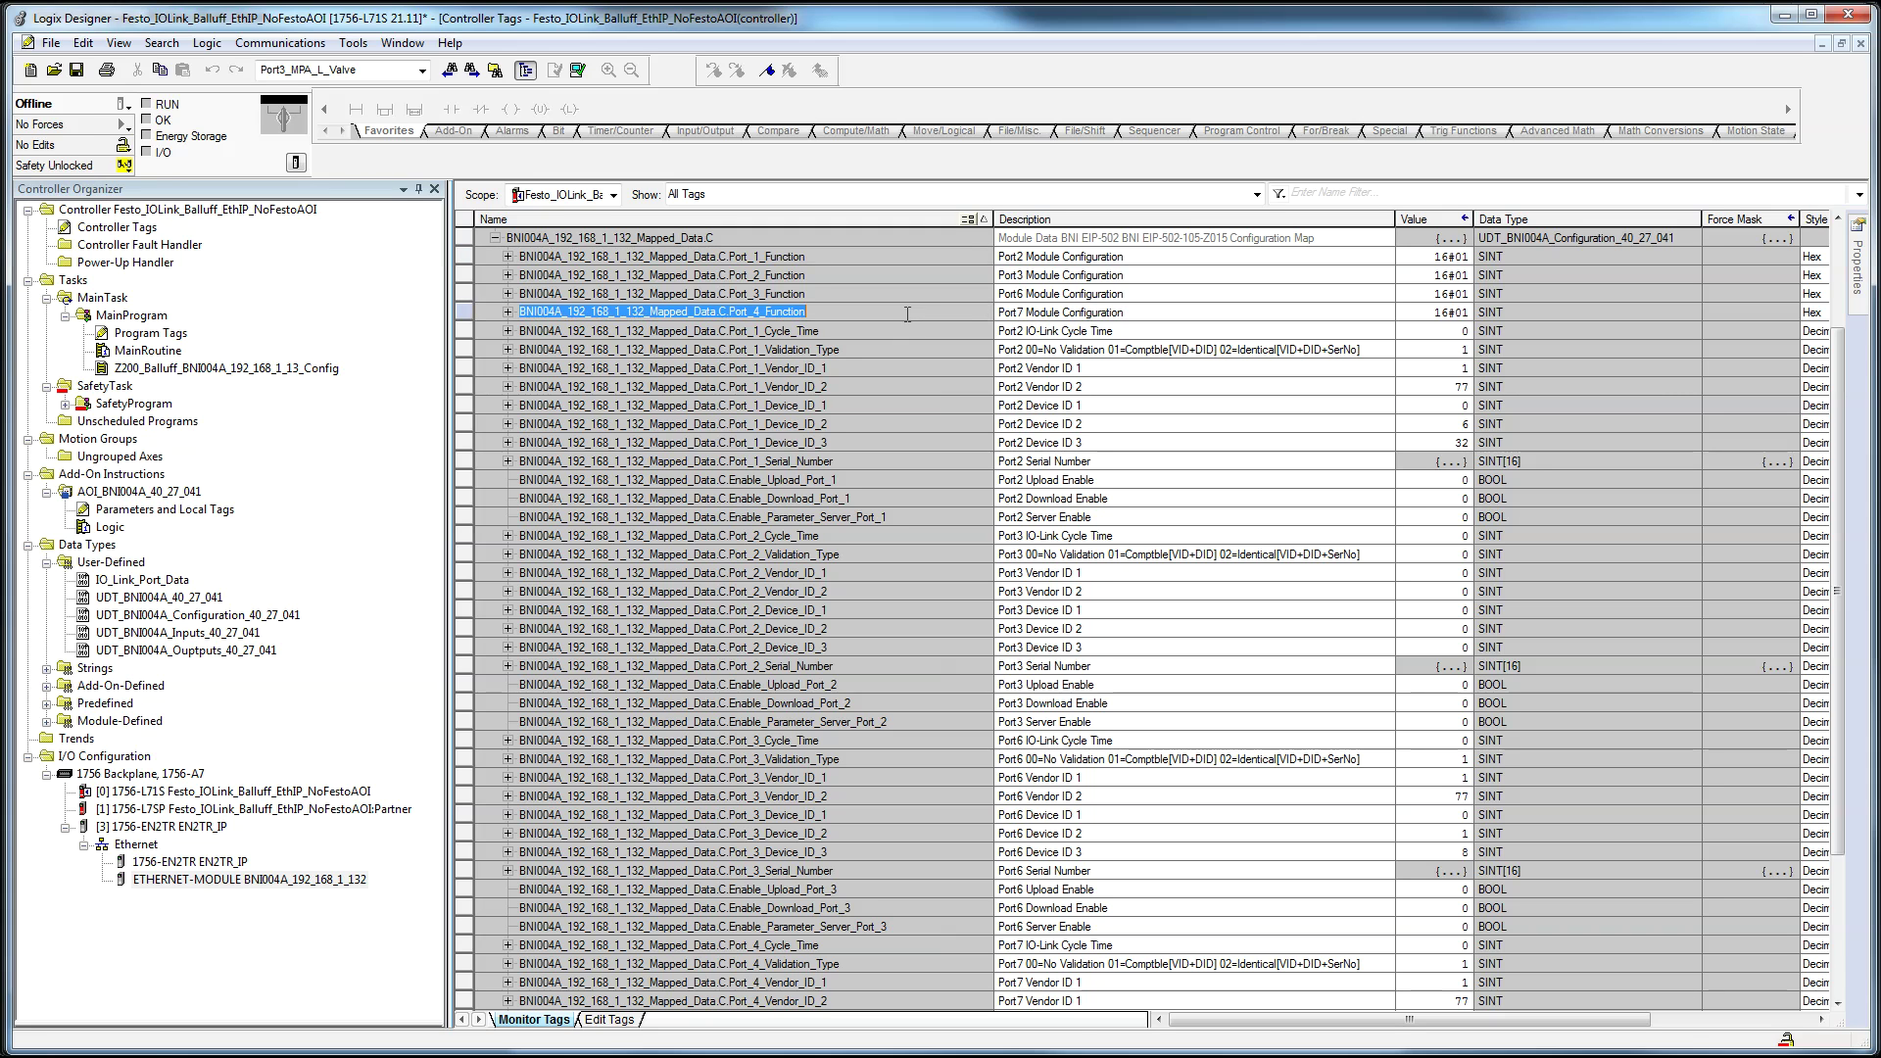
key(Escape)
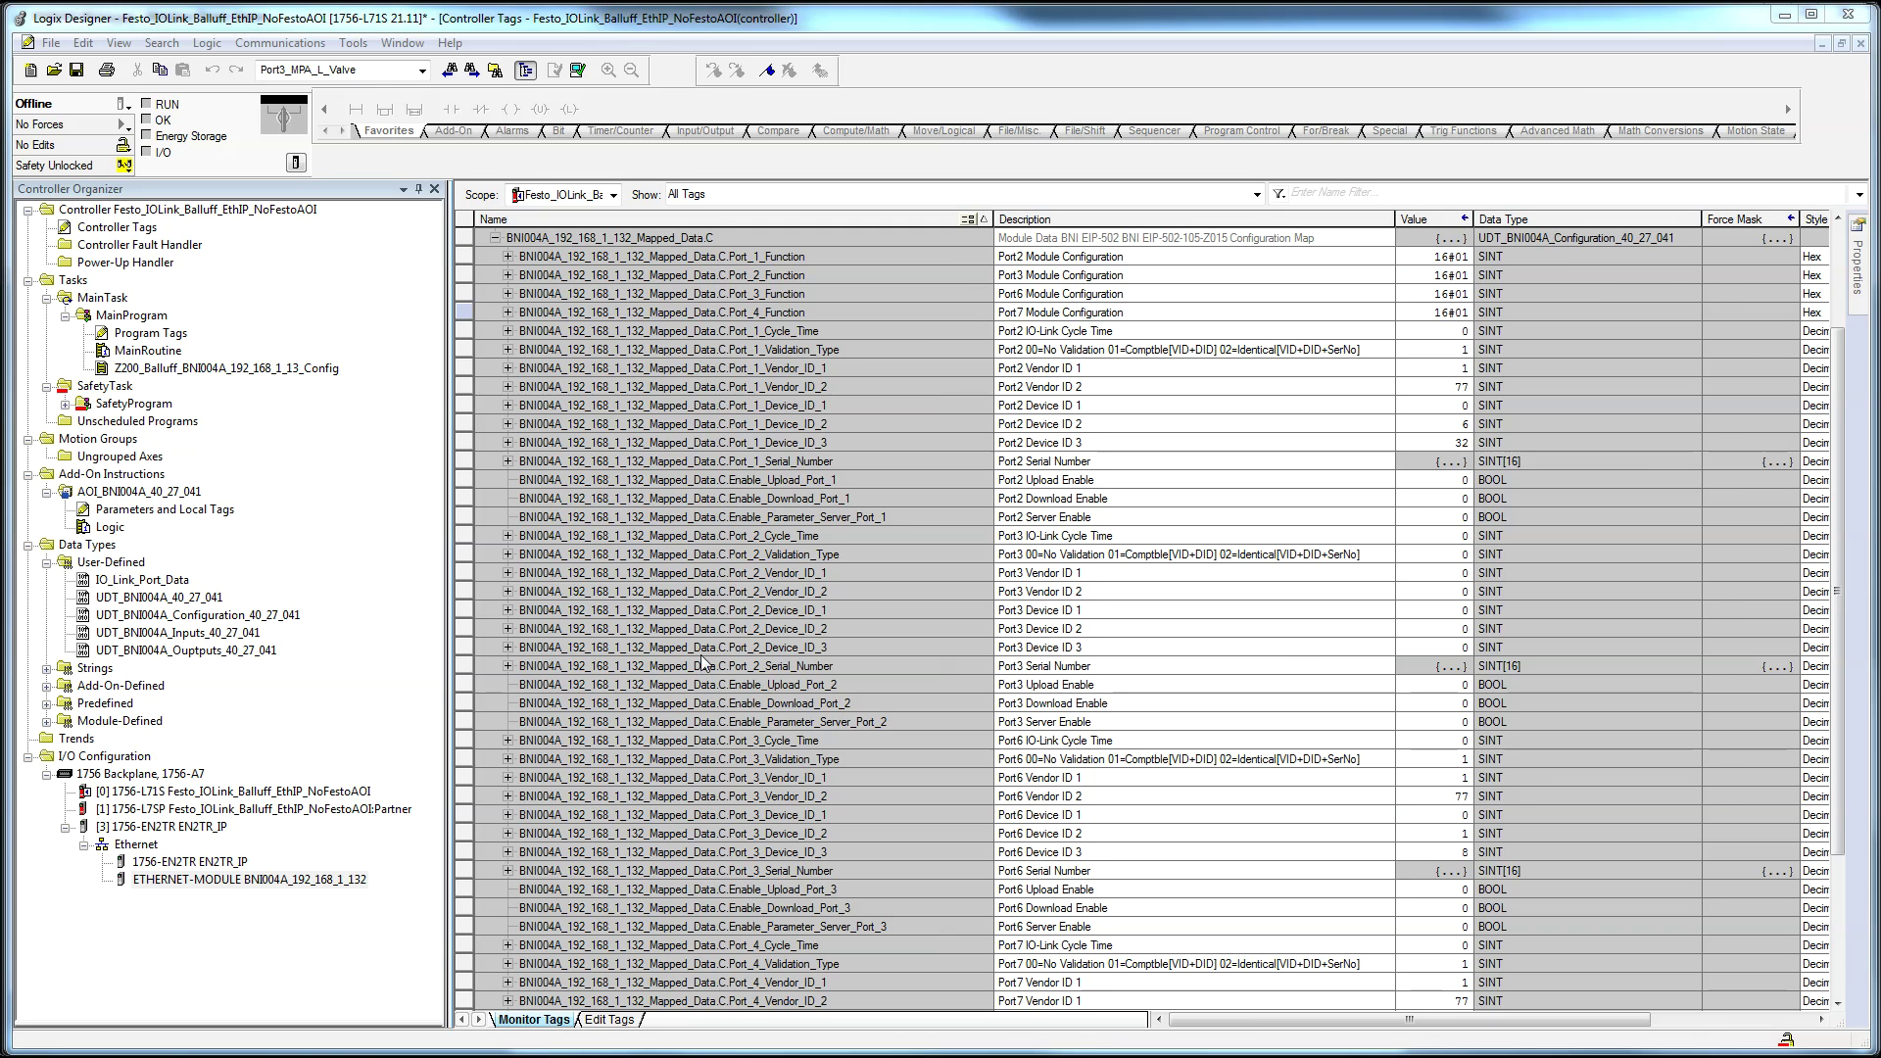
Step: Paste the copied CONFIGURATION - PORT TYPE rung after rung 0 in the Z200_Balluff_BNI004A_192_168_1_13_Config routine
double_click(273, 370)
click(523, 427)
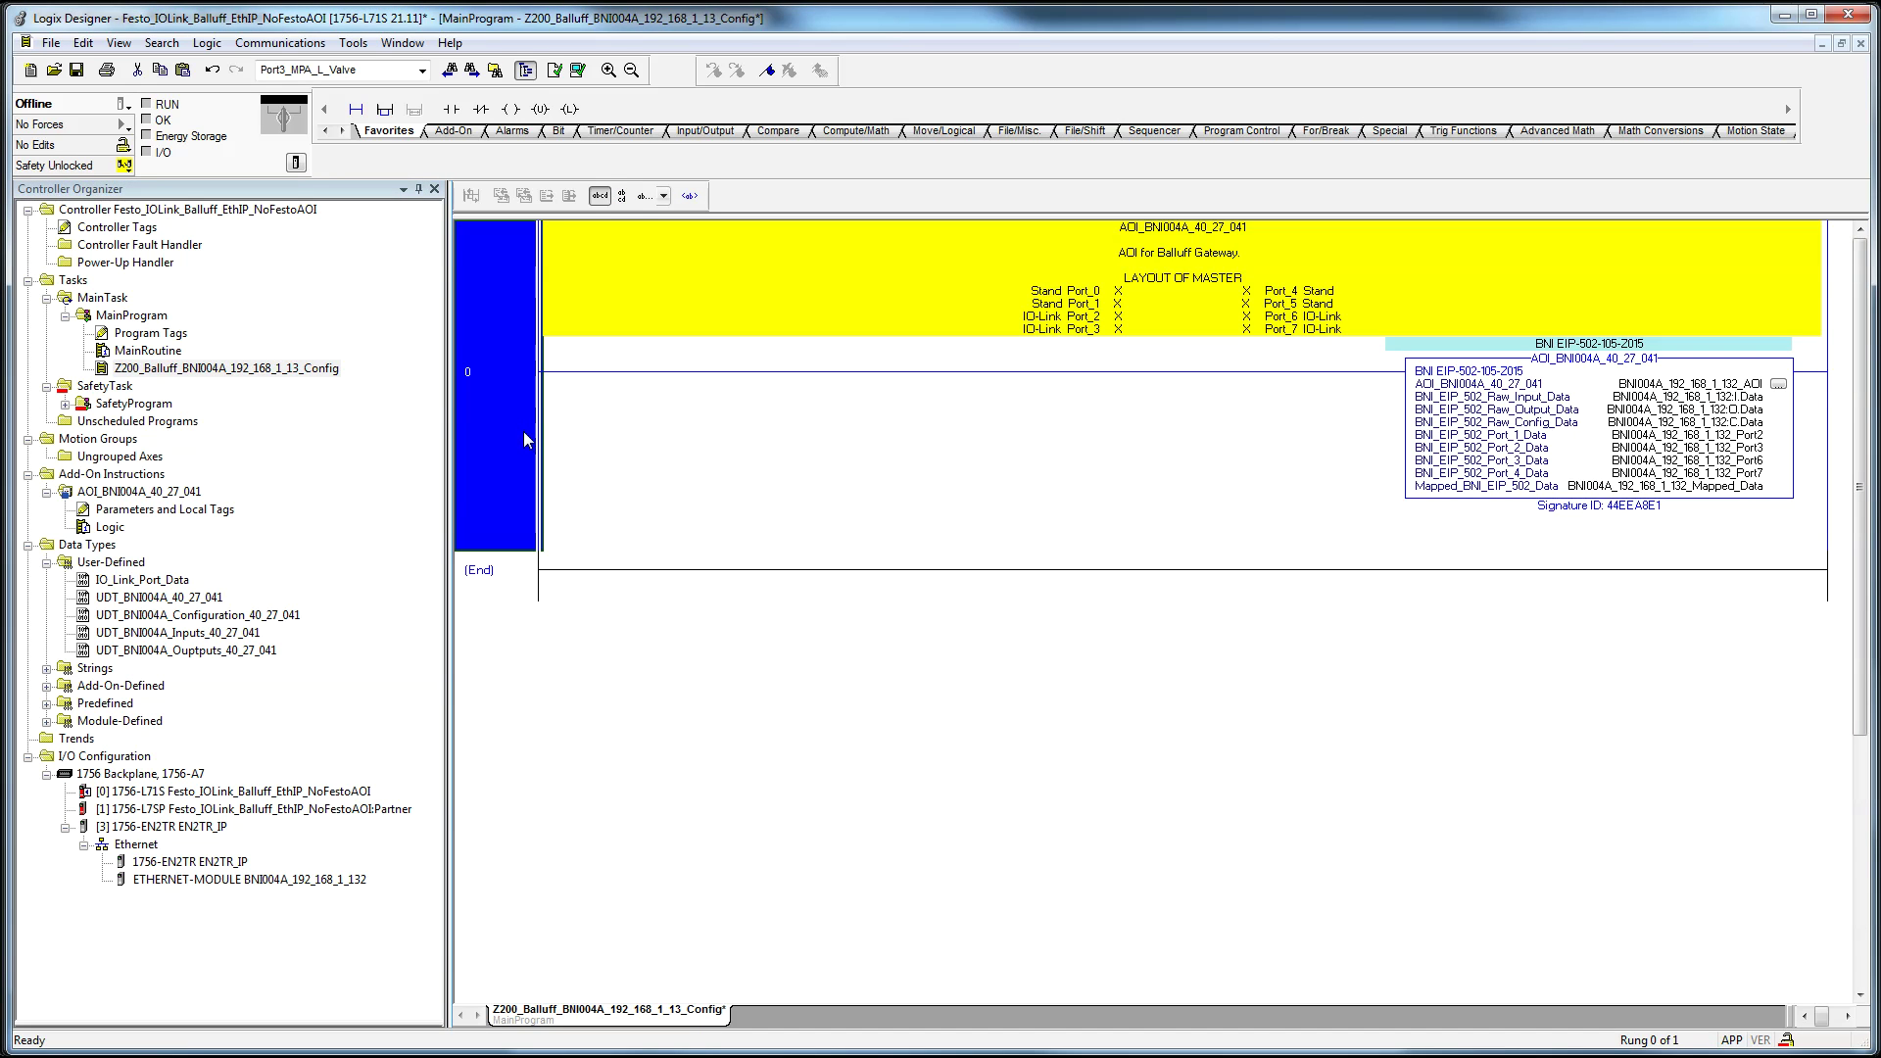
key(ctrl+v)
Step: Review the Port_1 to Port_4 Function.0 tags on the coils of the port type rung
click(1425, 833)
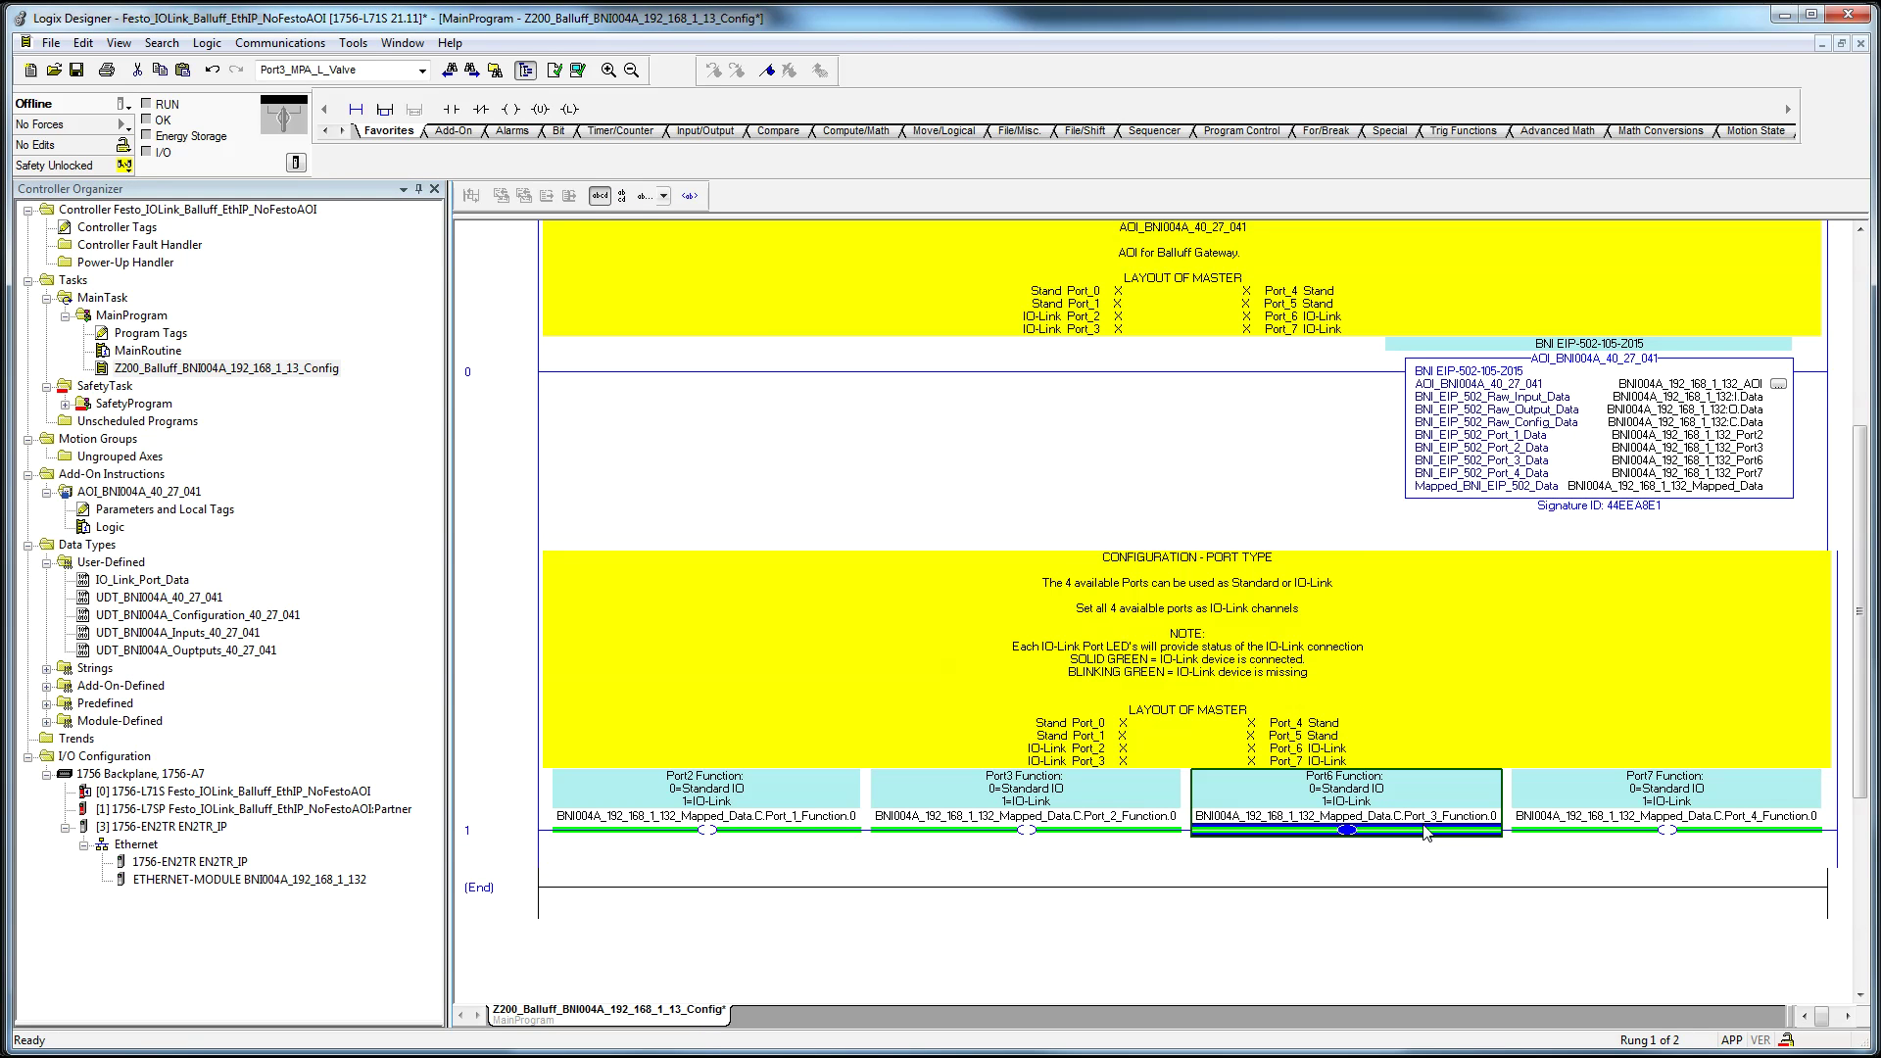
click(786, 831)
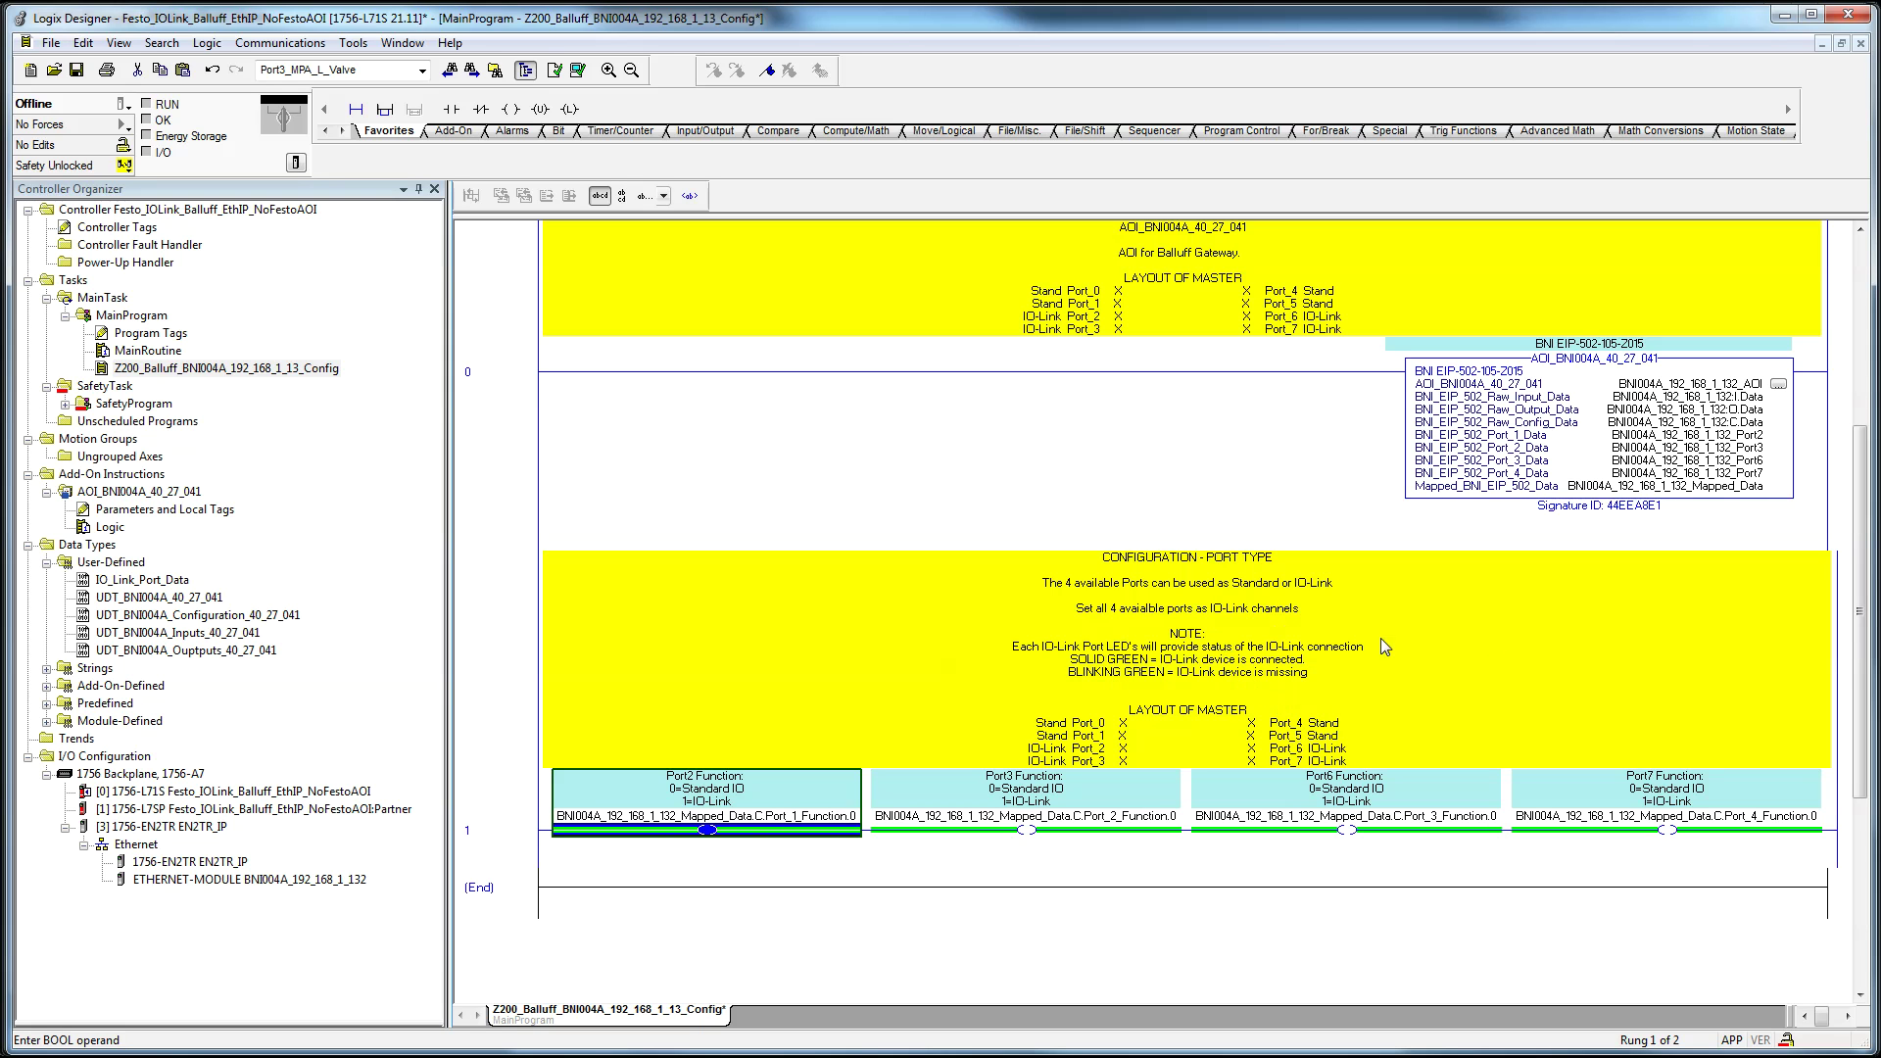
click(1254, 816)
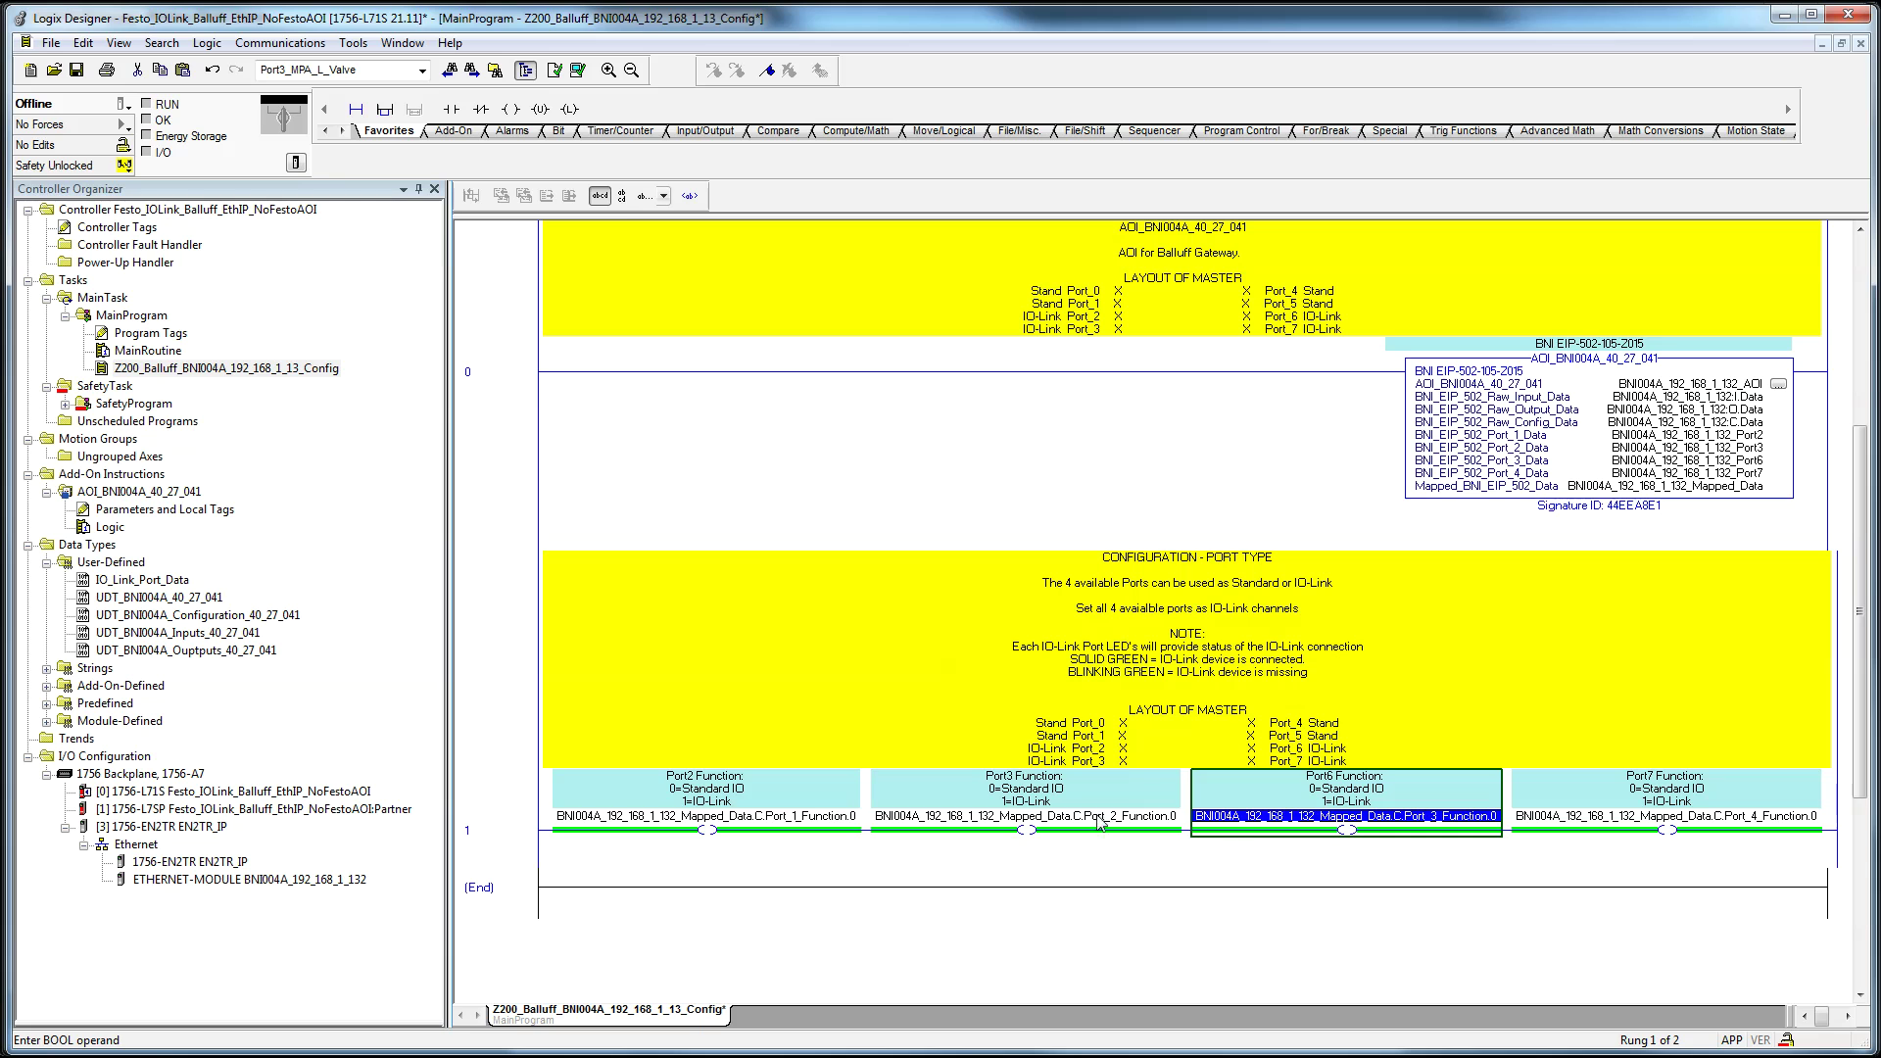
click(1099, 819)
click(782, 819)
click(968, 823)
click(1267, 816)
click(805, 821)
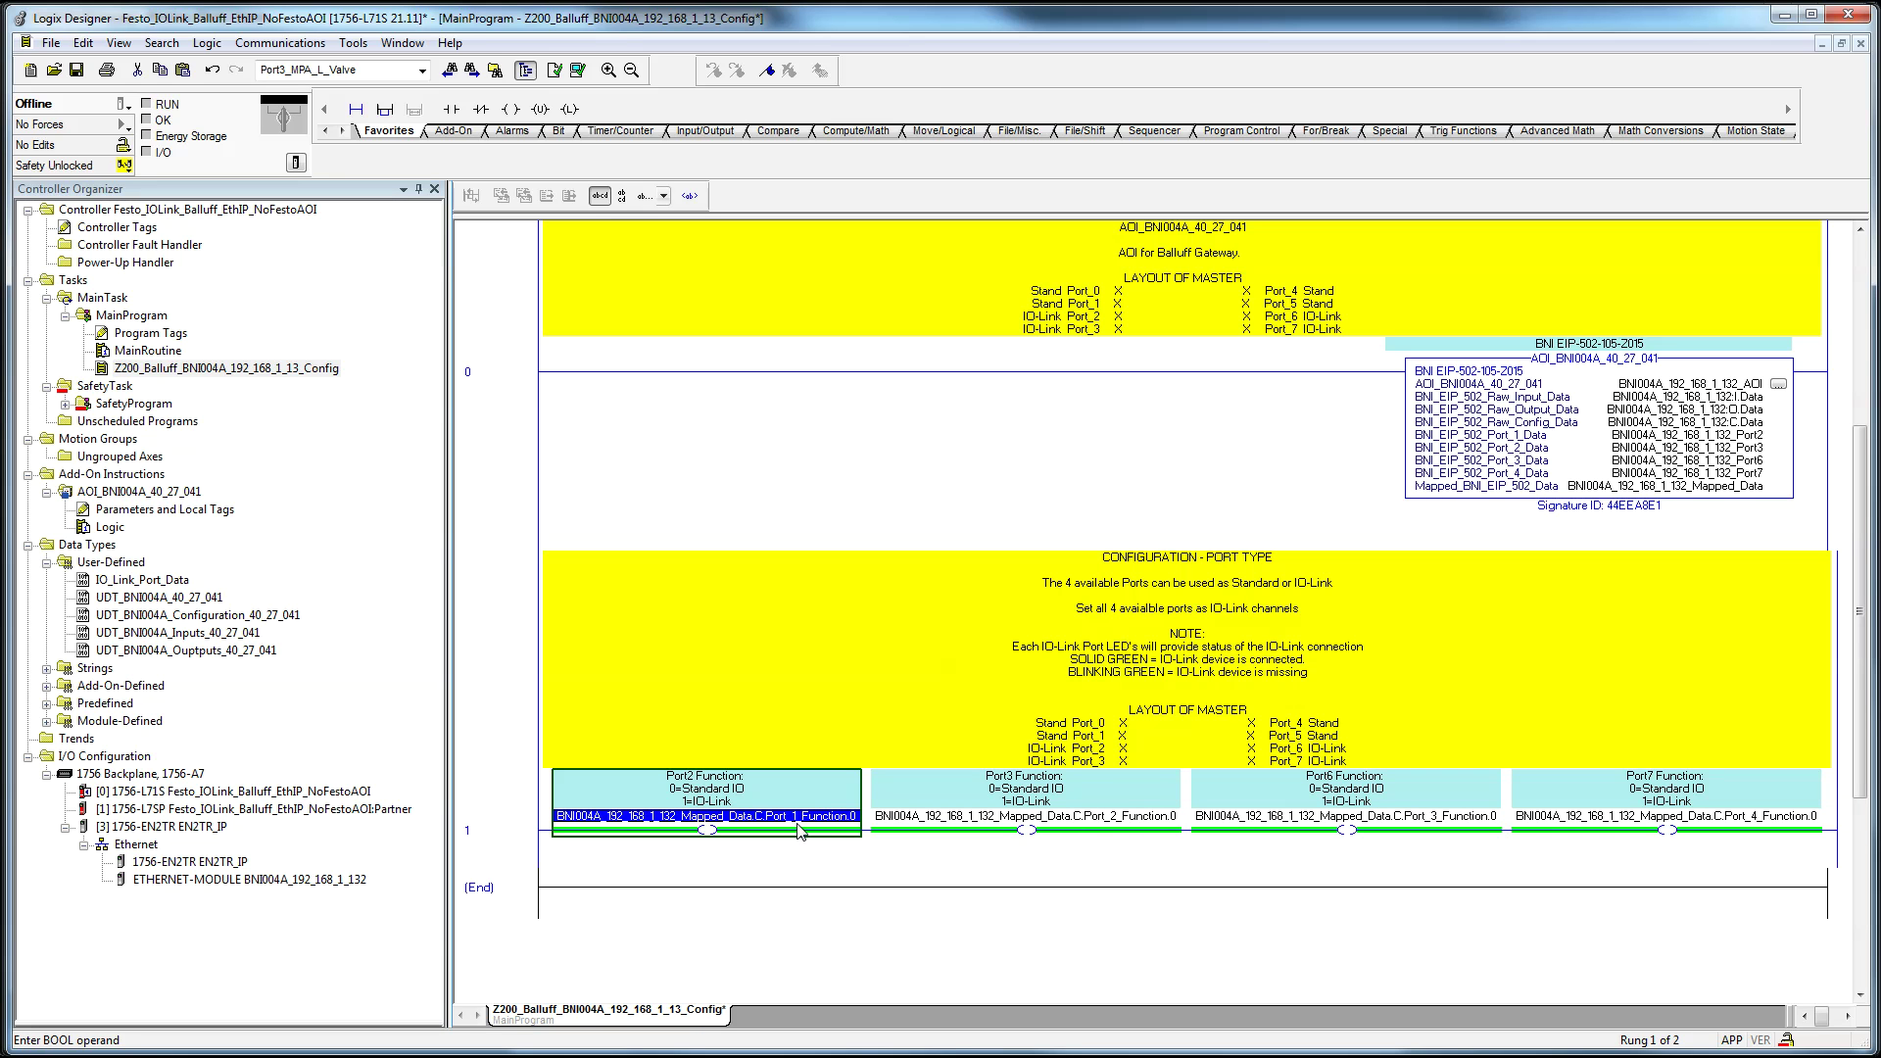
mouse_move(813, 823)
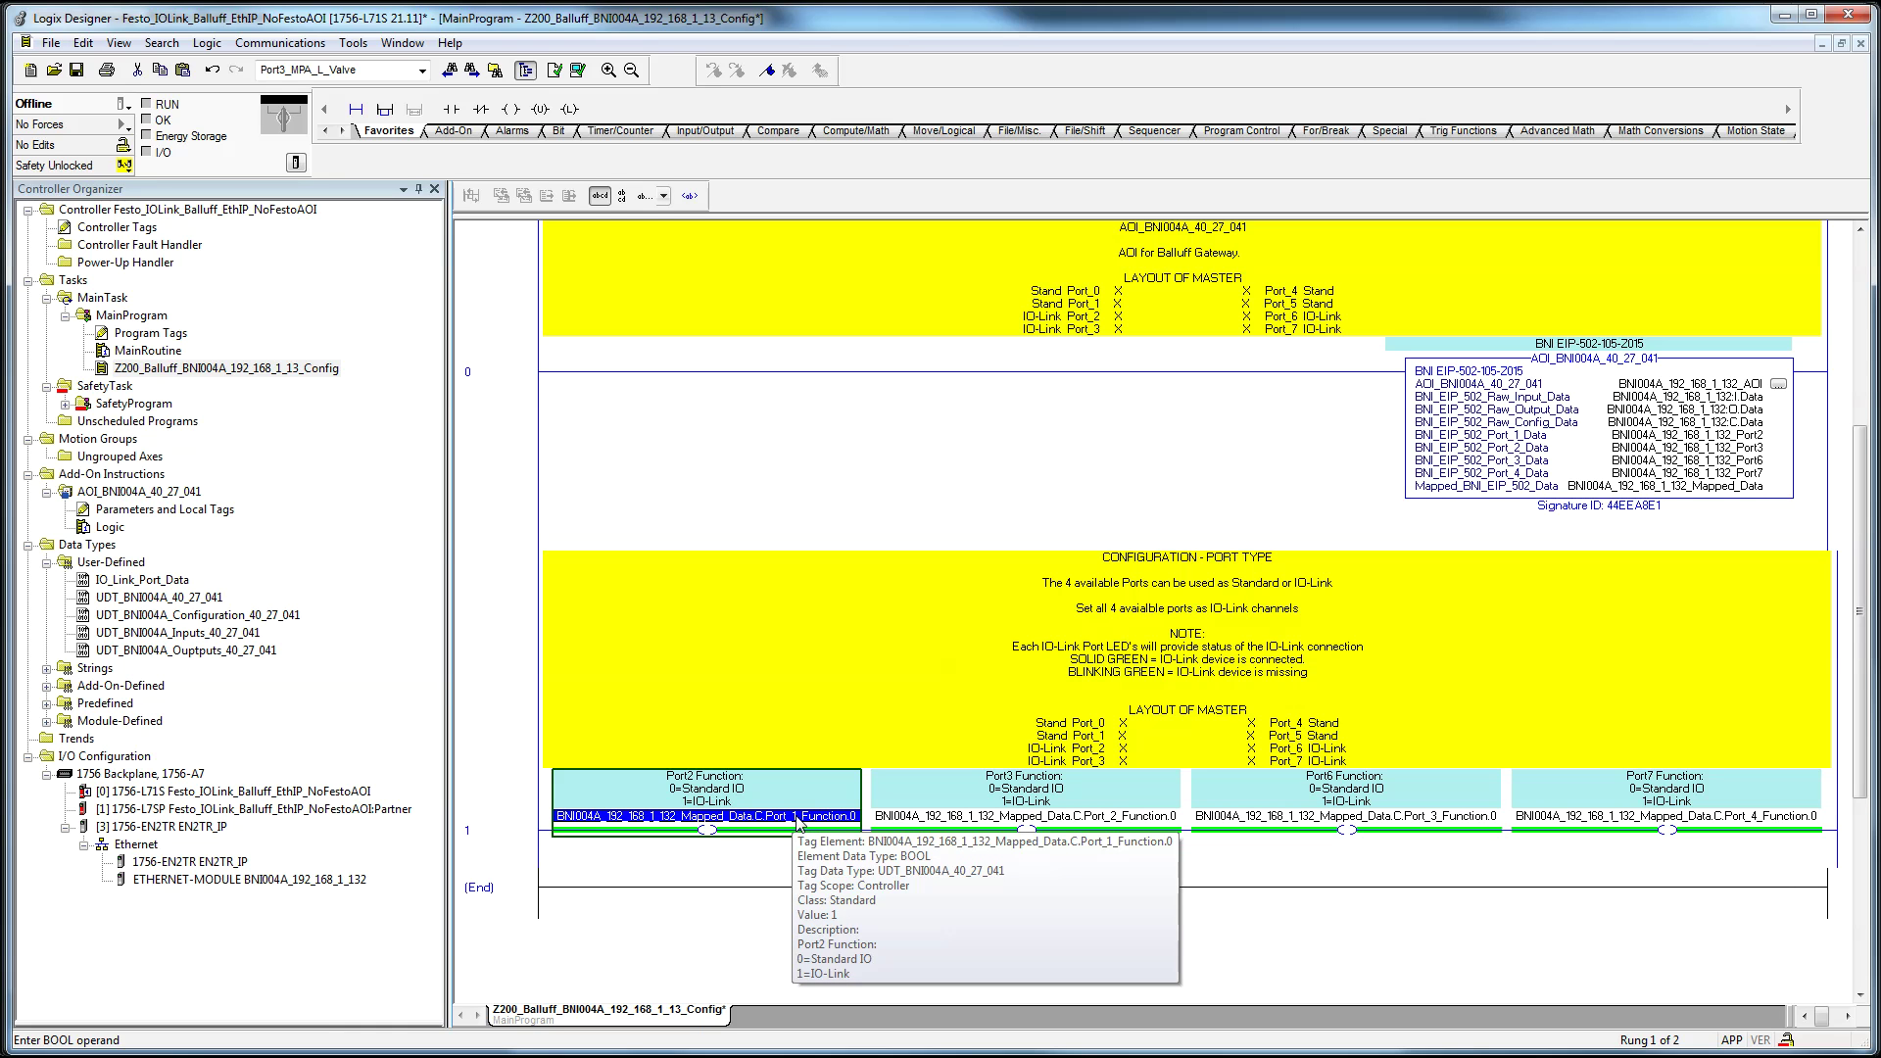
Step: Review the Port2, Port3, Port6 and Port7 function descriptions above the coils in rung 1
click(684, 784)
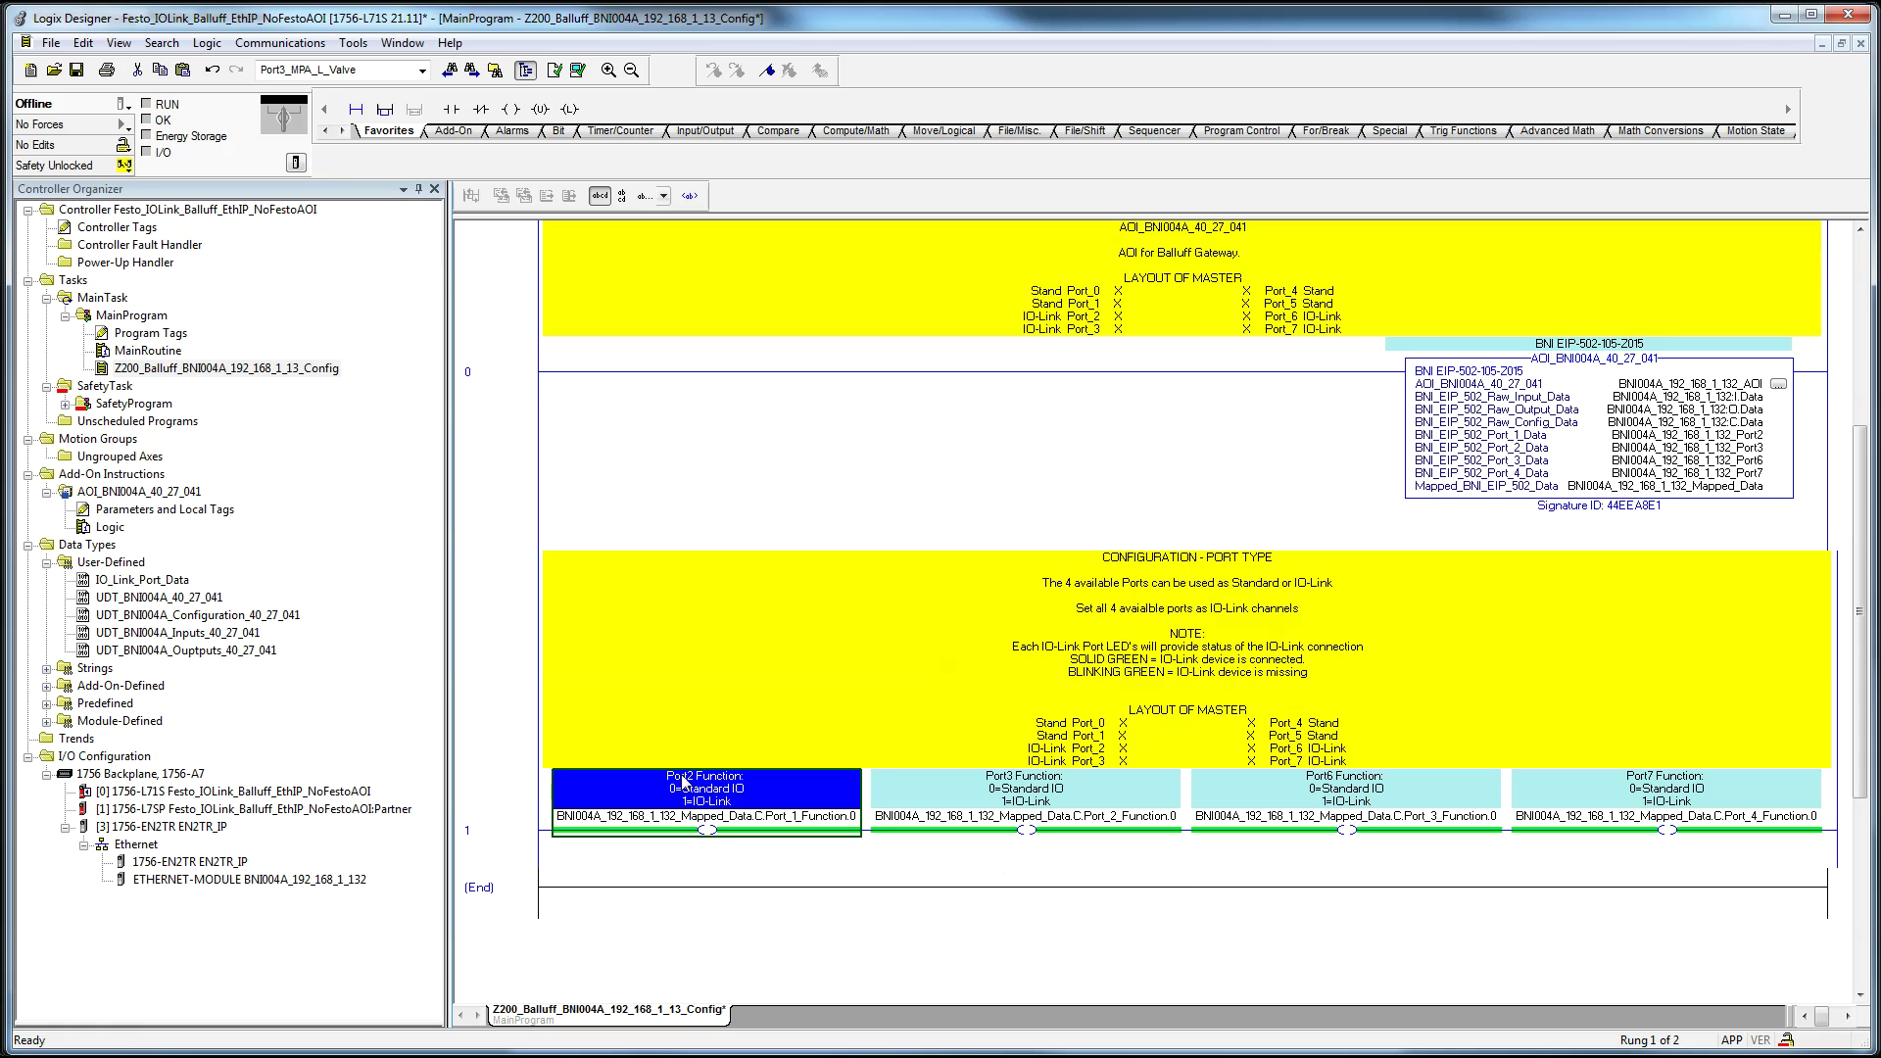
click(1068, 798)
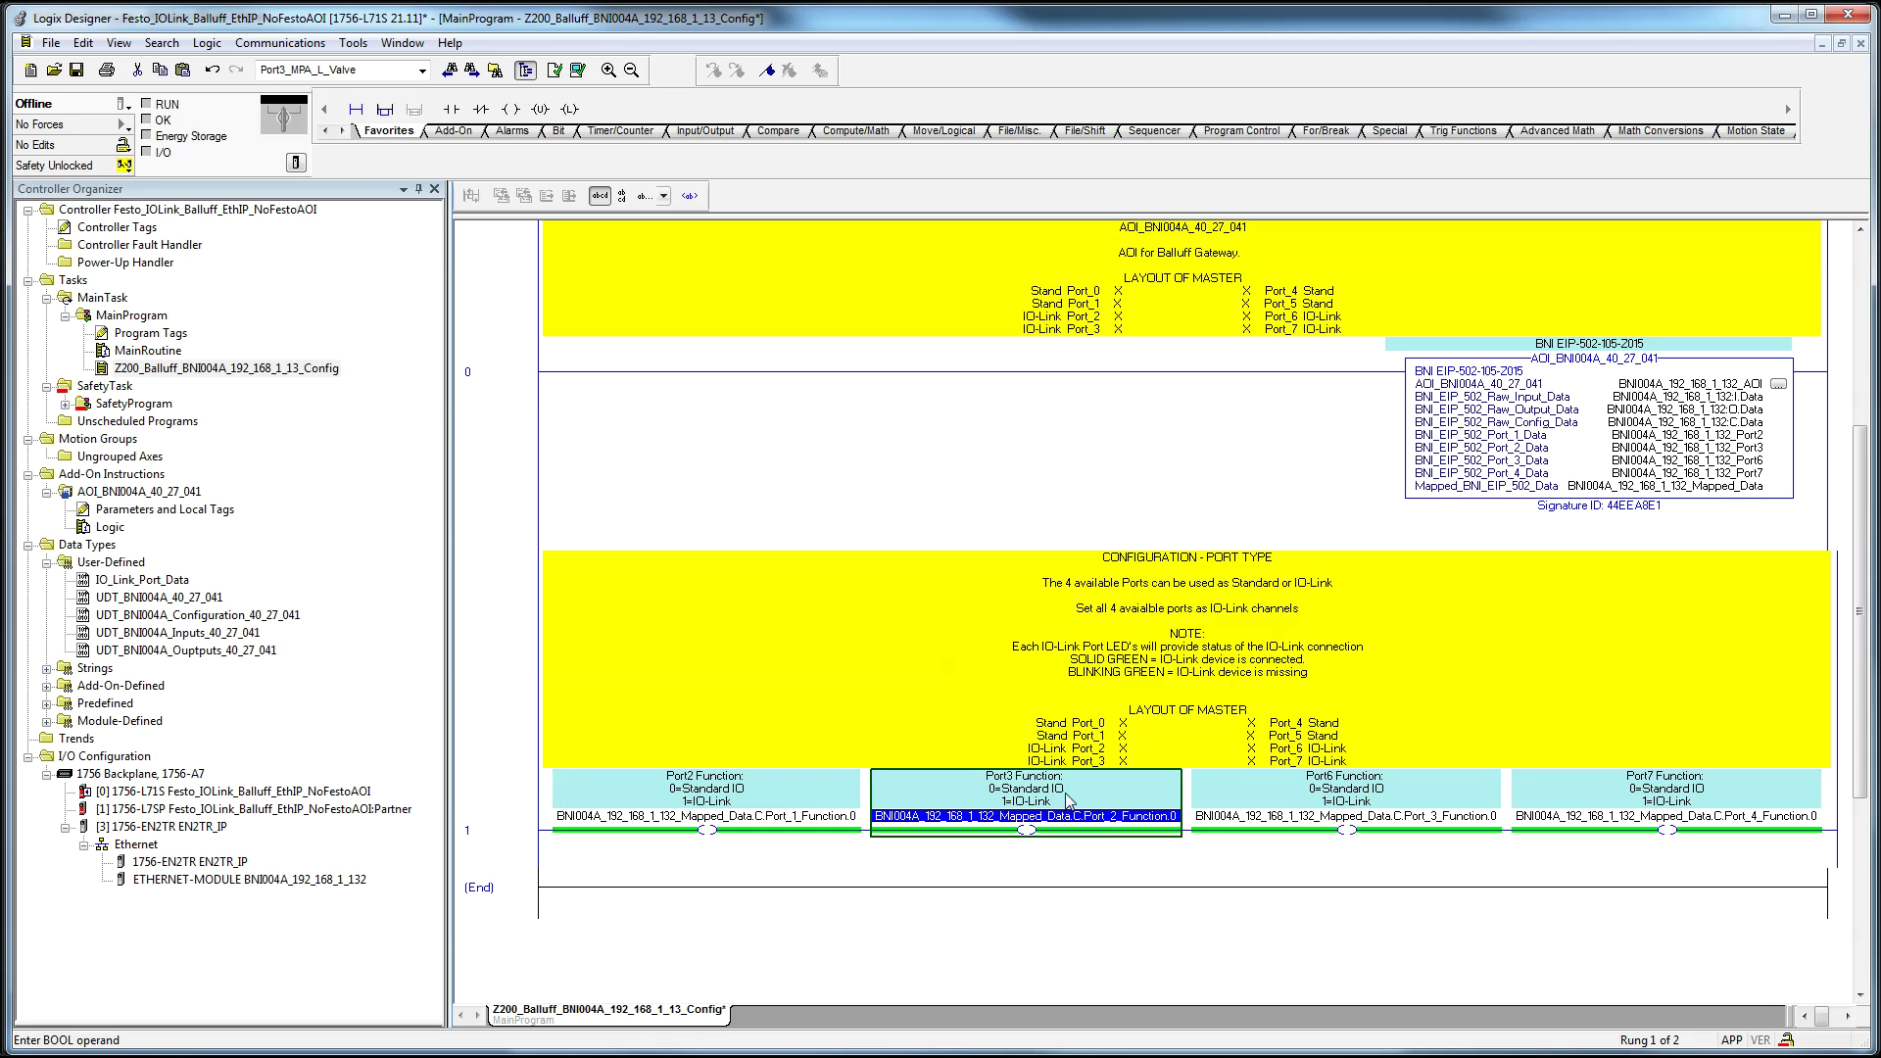
click(1022, 784)
click(1432, 828)
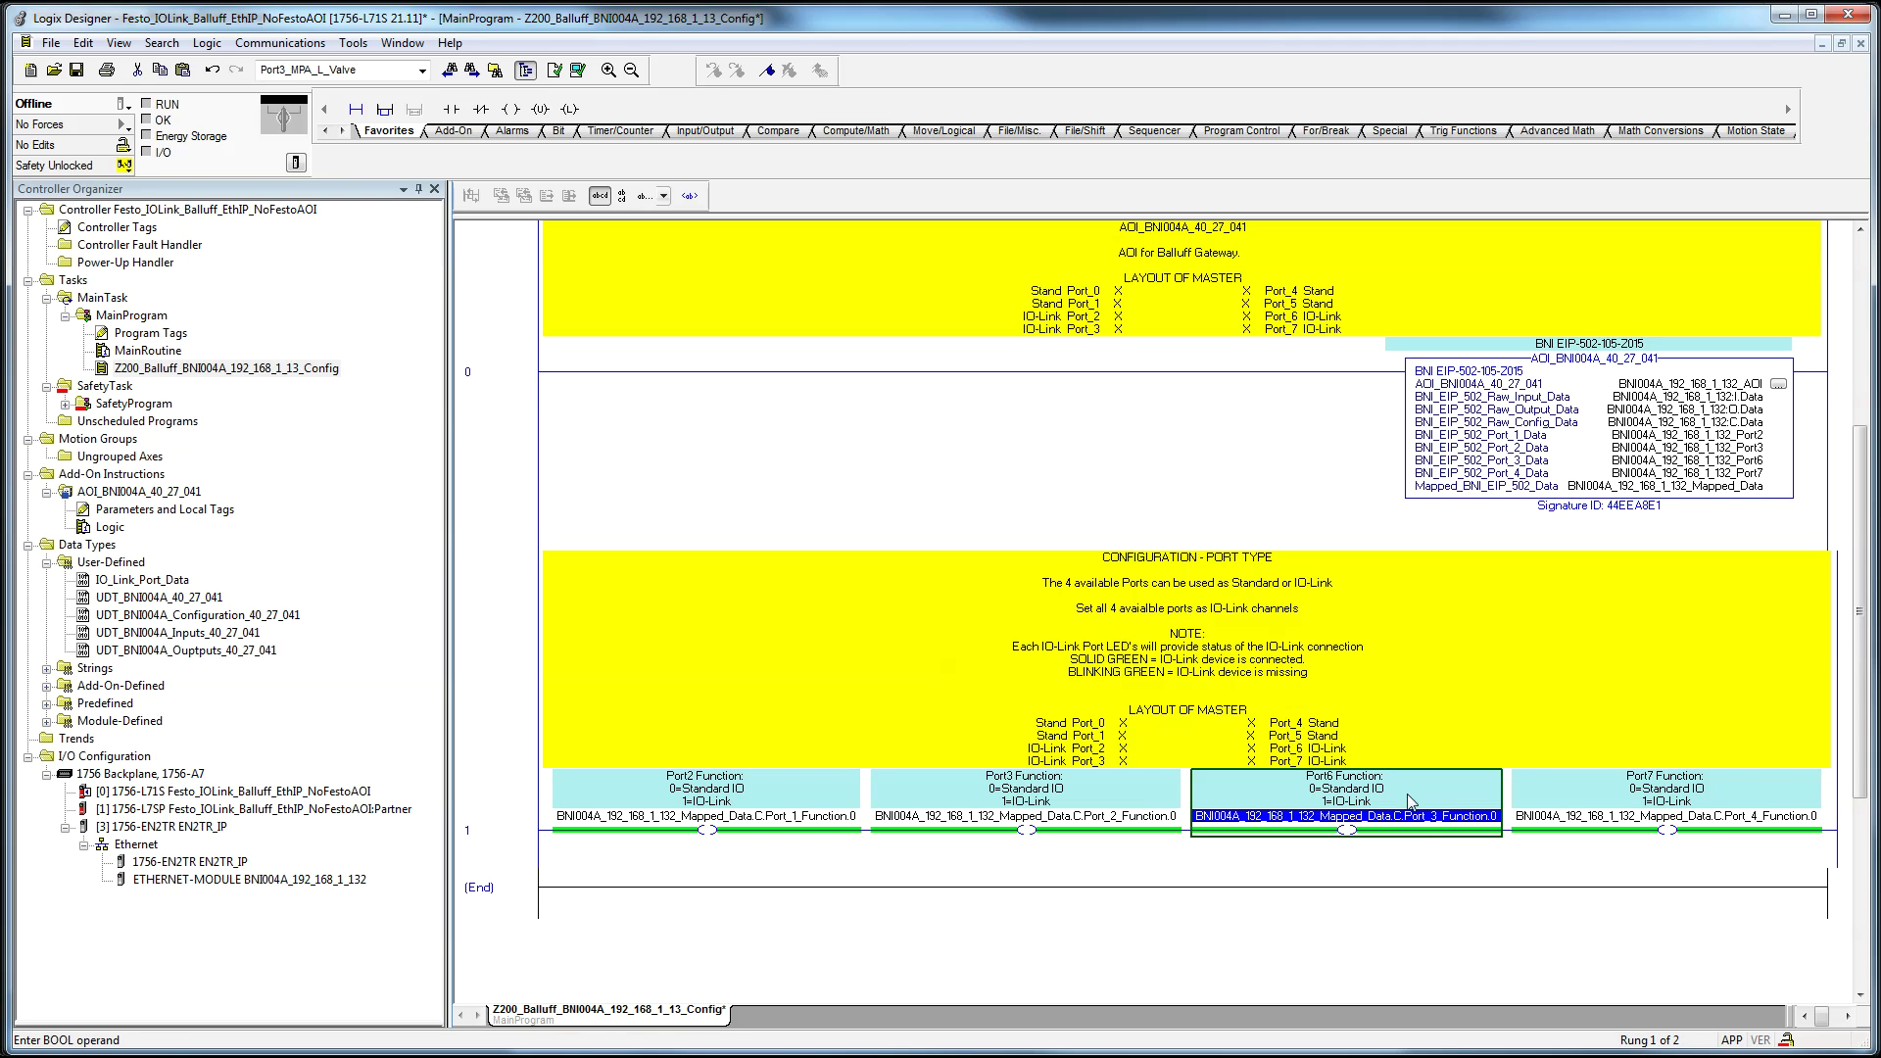
click(1342, 784)
click(1557, 828)
click(1638, 786)
Step: Compare the port data tags of the Add-On Instruction in rung 0 with the four port function coils in rung 1
click(1769, 418)
click(1735, 460)
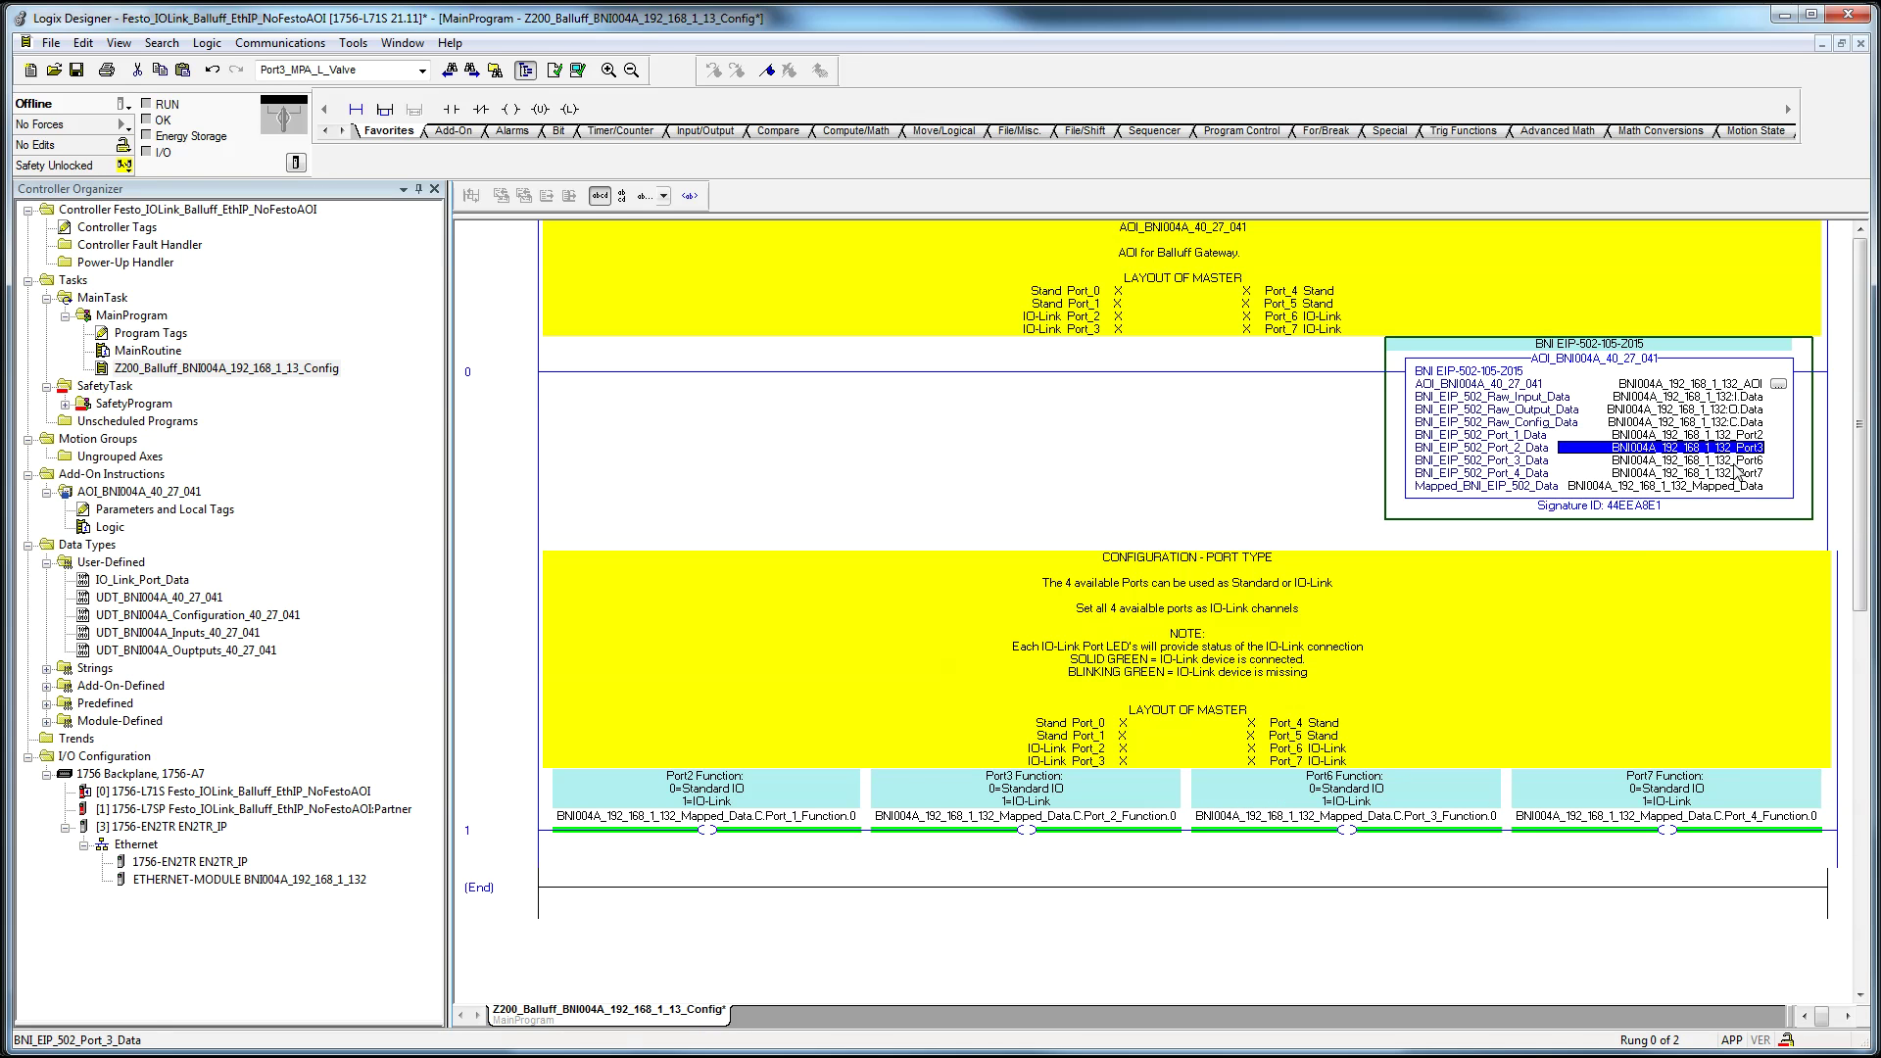
click(1626, 796)
click(1621, 818)
click(1391, 818)
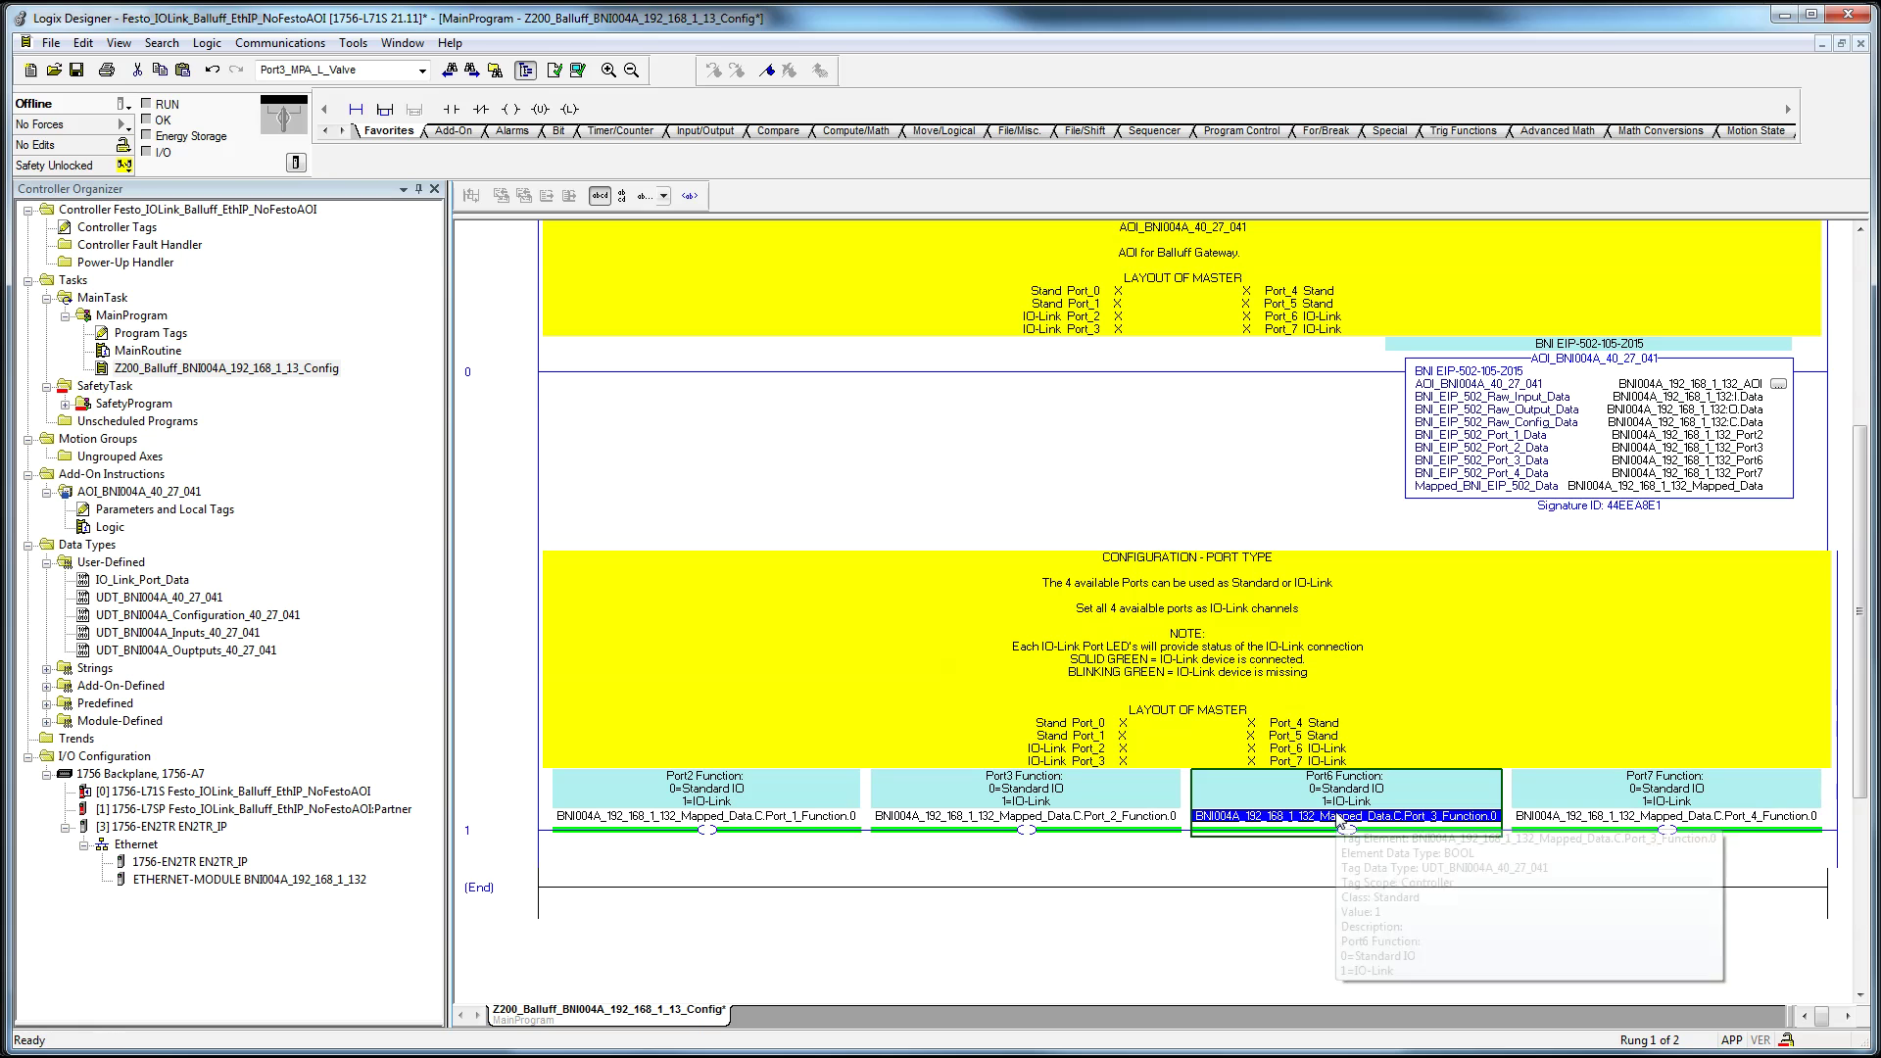
click(1142, 826)
click(833, 826)
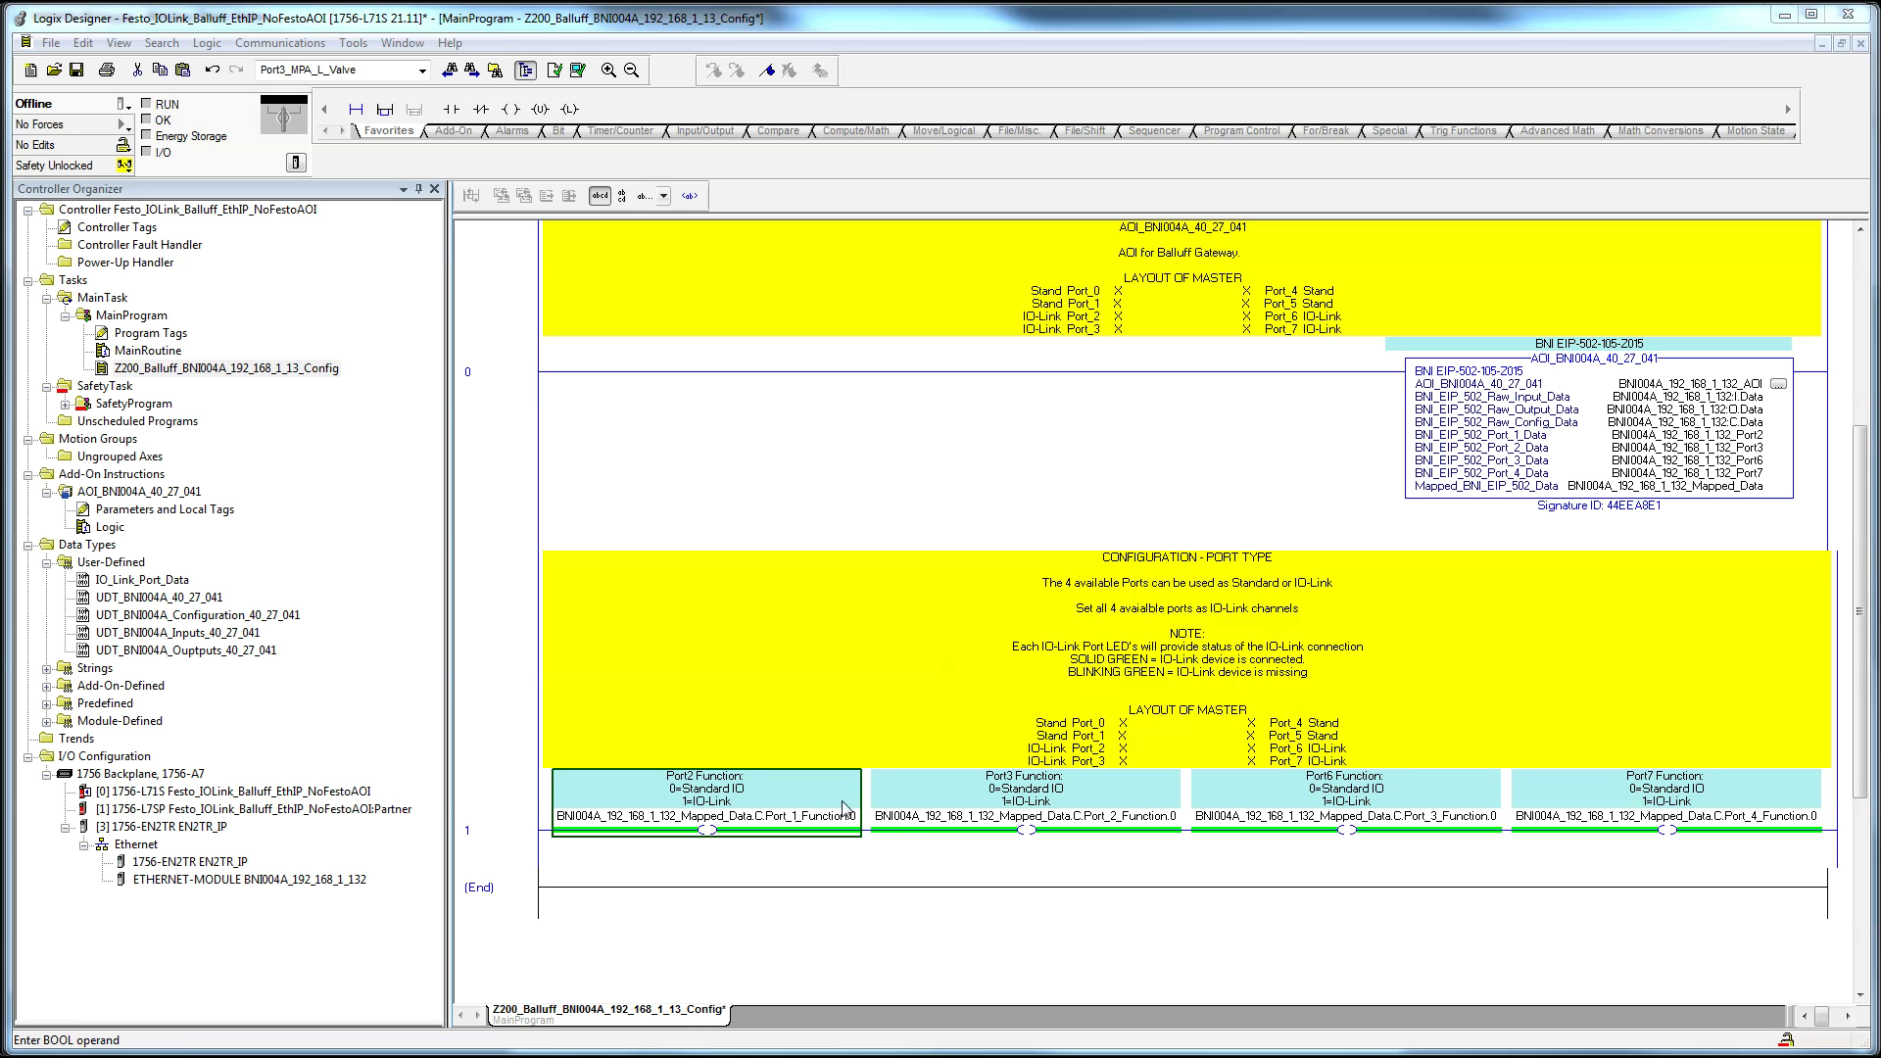
click(908, 832)
click(1397, 819)
key(Right)
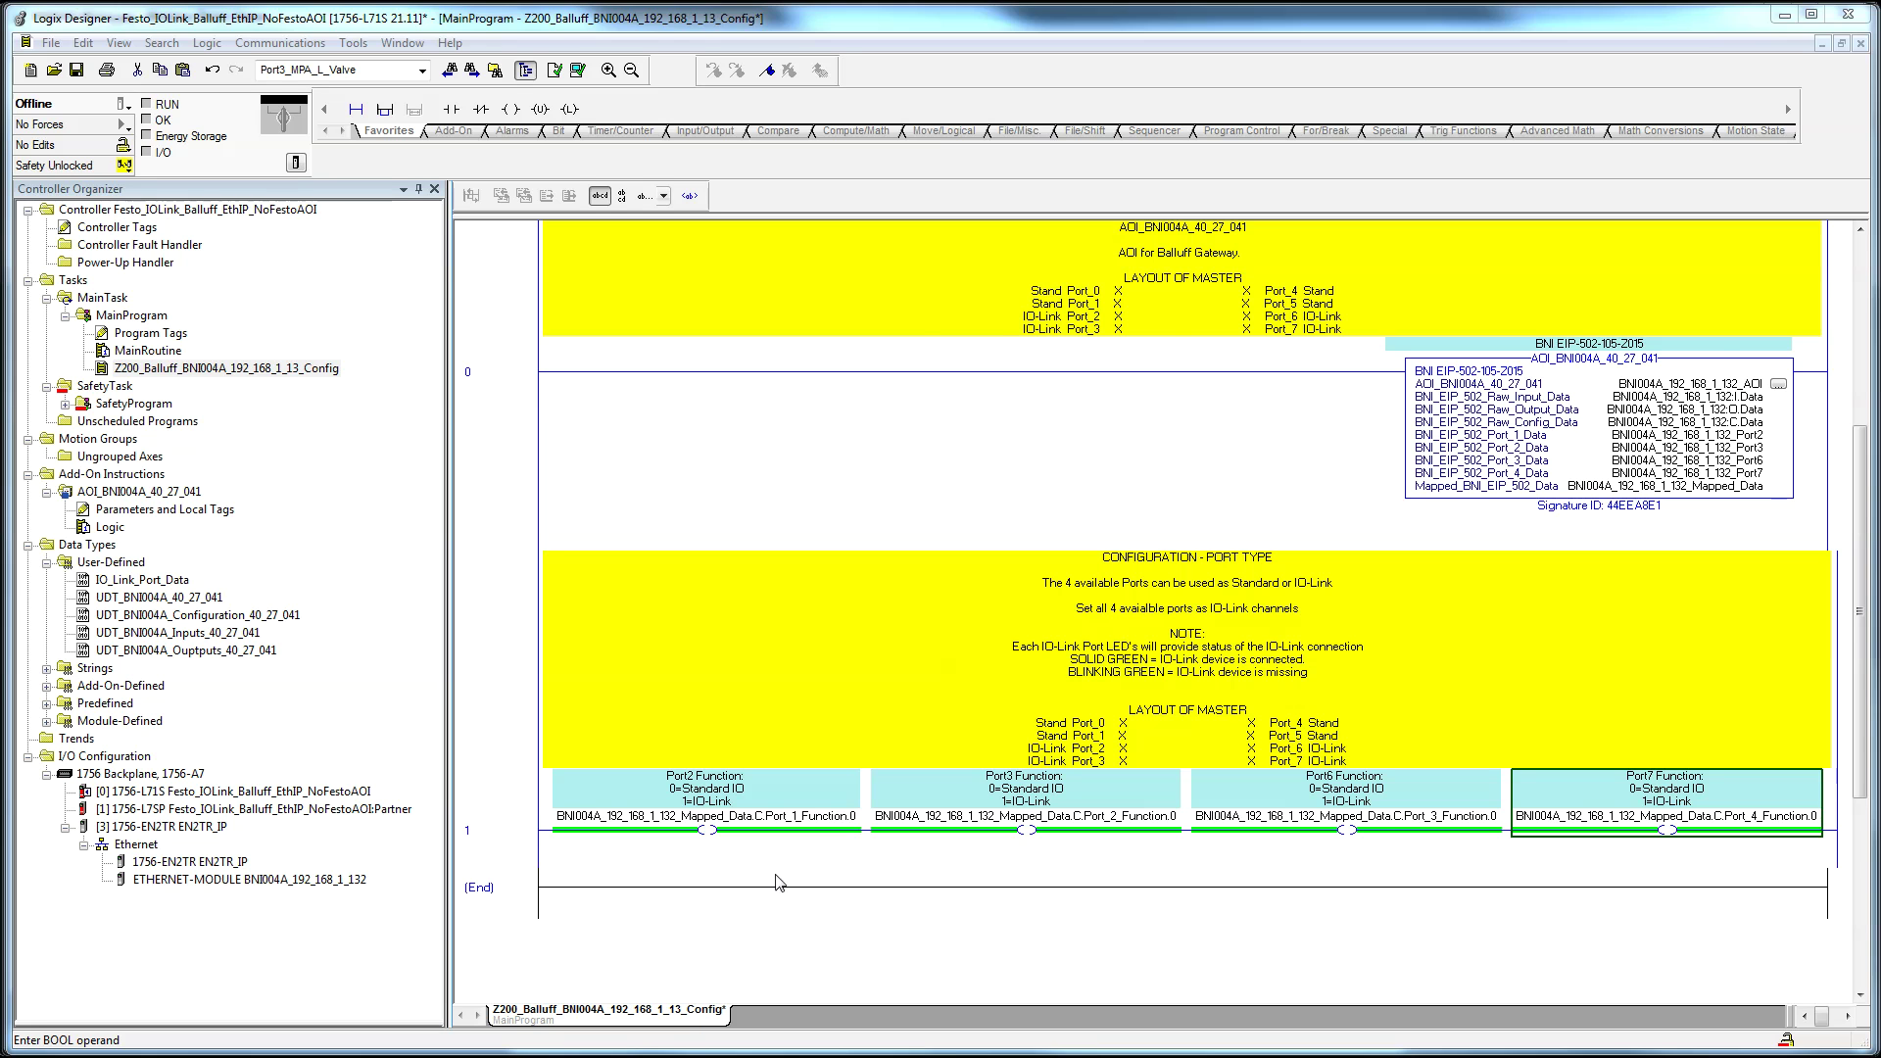
Step: Add the prepared IO-LINK STATUS and DEVICE CONNECTED STATUS rungs below the port type rung
click(490, 849)
key(Down)
key(Down)
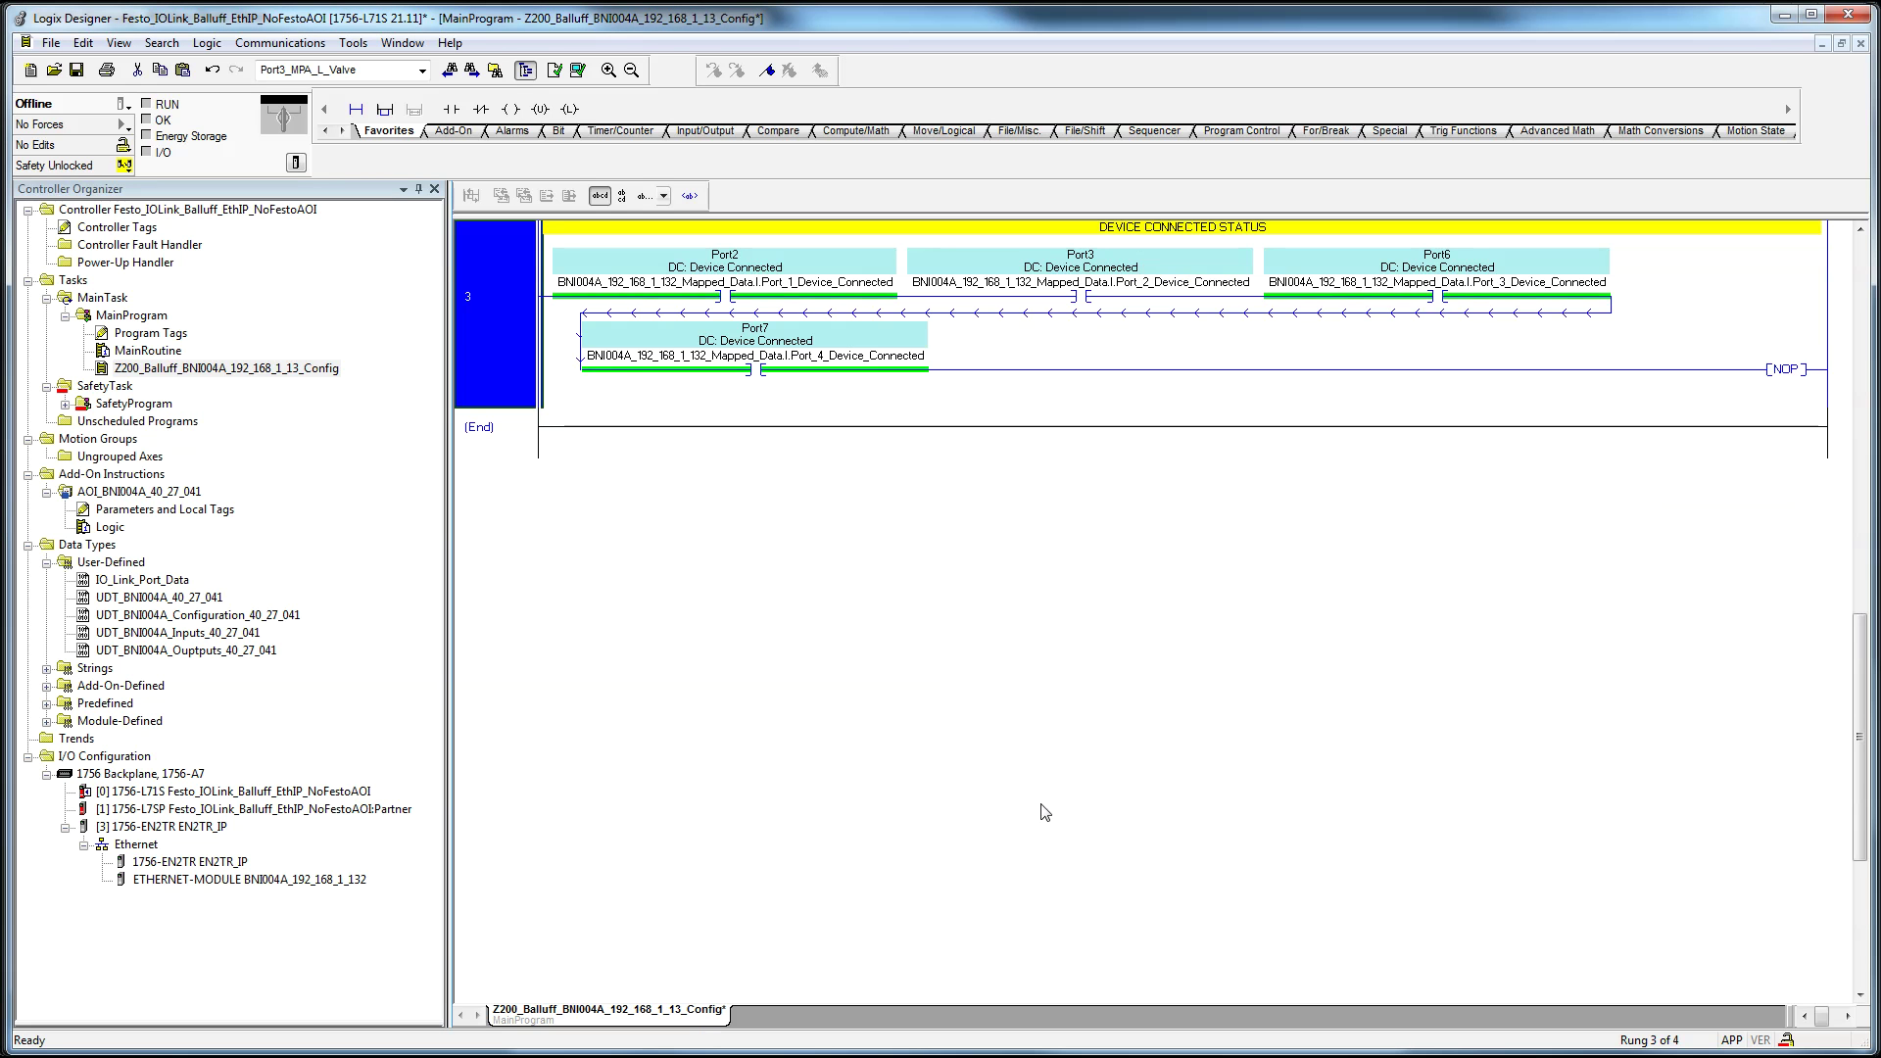
scroll(1167, 826, up, 3)
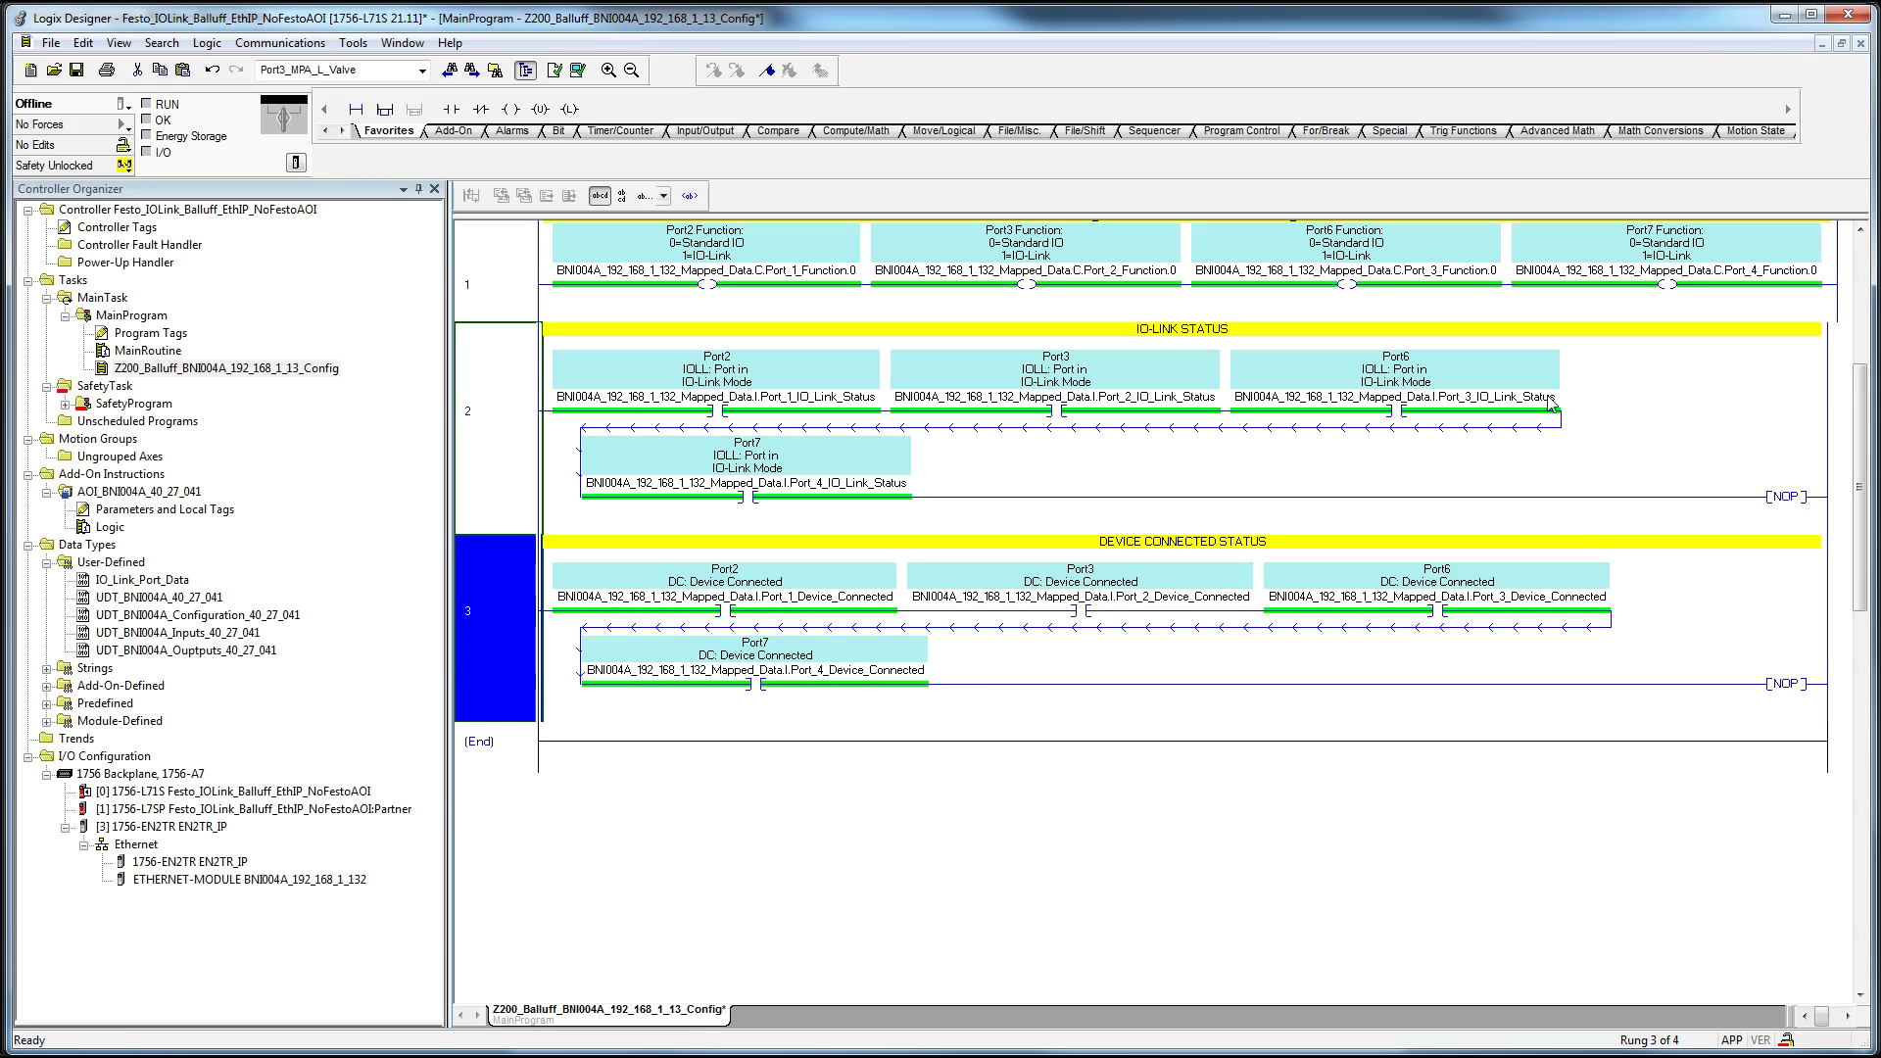
Step: Review the IO_Link_Status contacts of the IO-Link ports in rung 2, including Port_4_IO_Link_Status
click(1395, 397)
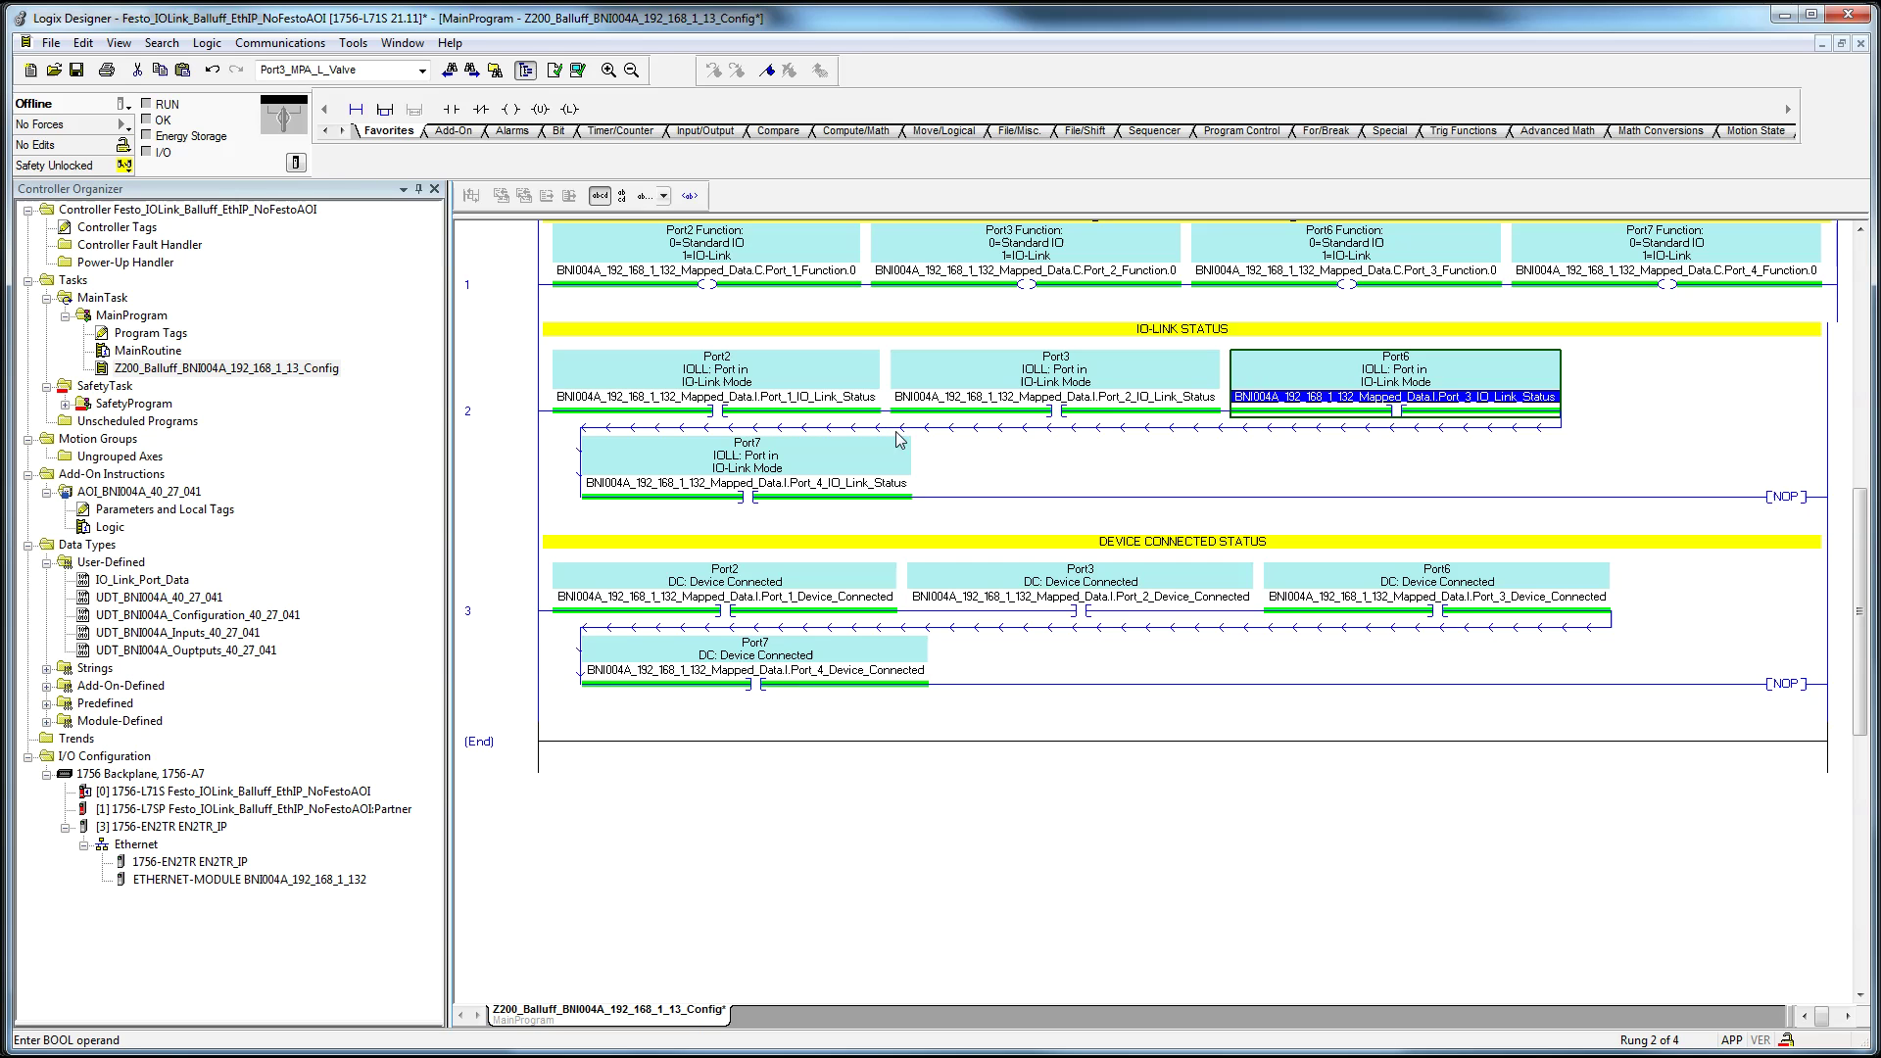
click(1161, 416)
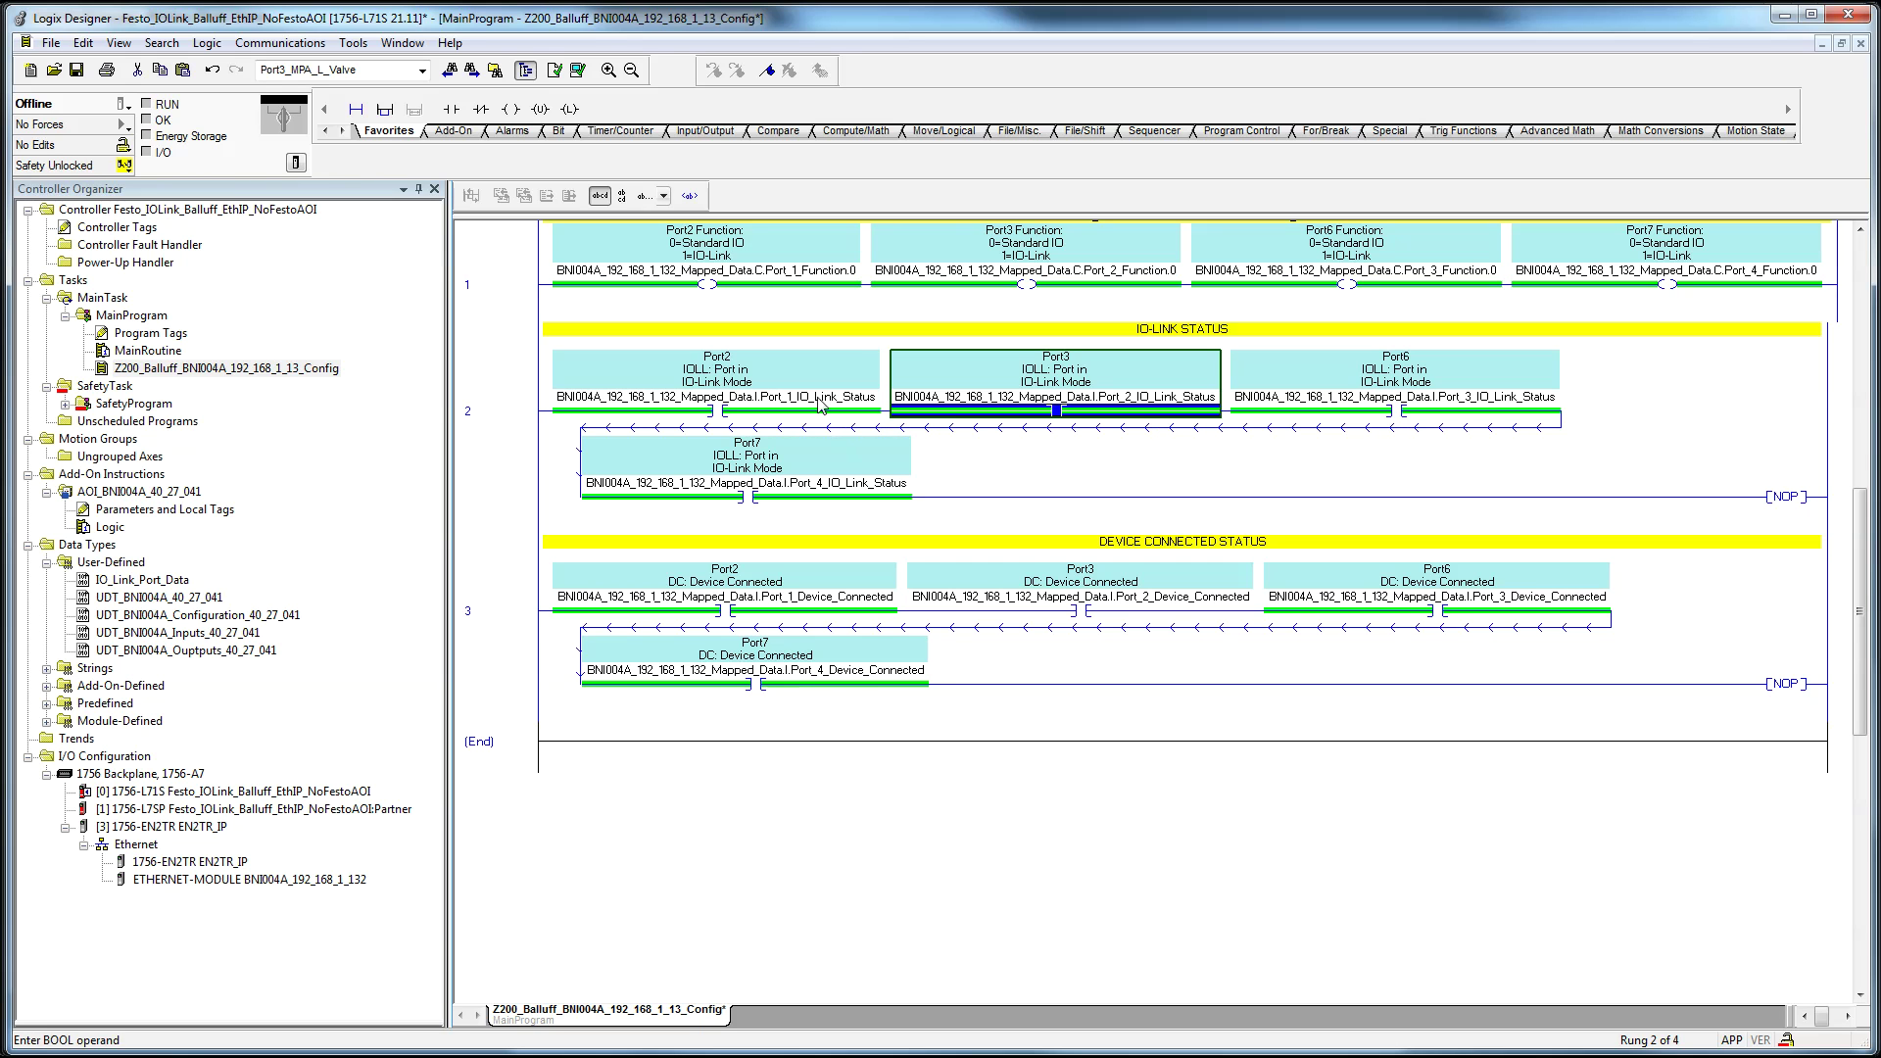
click(1414, 413)
click(798, 505)
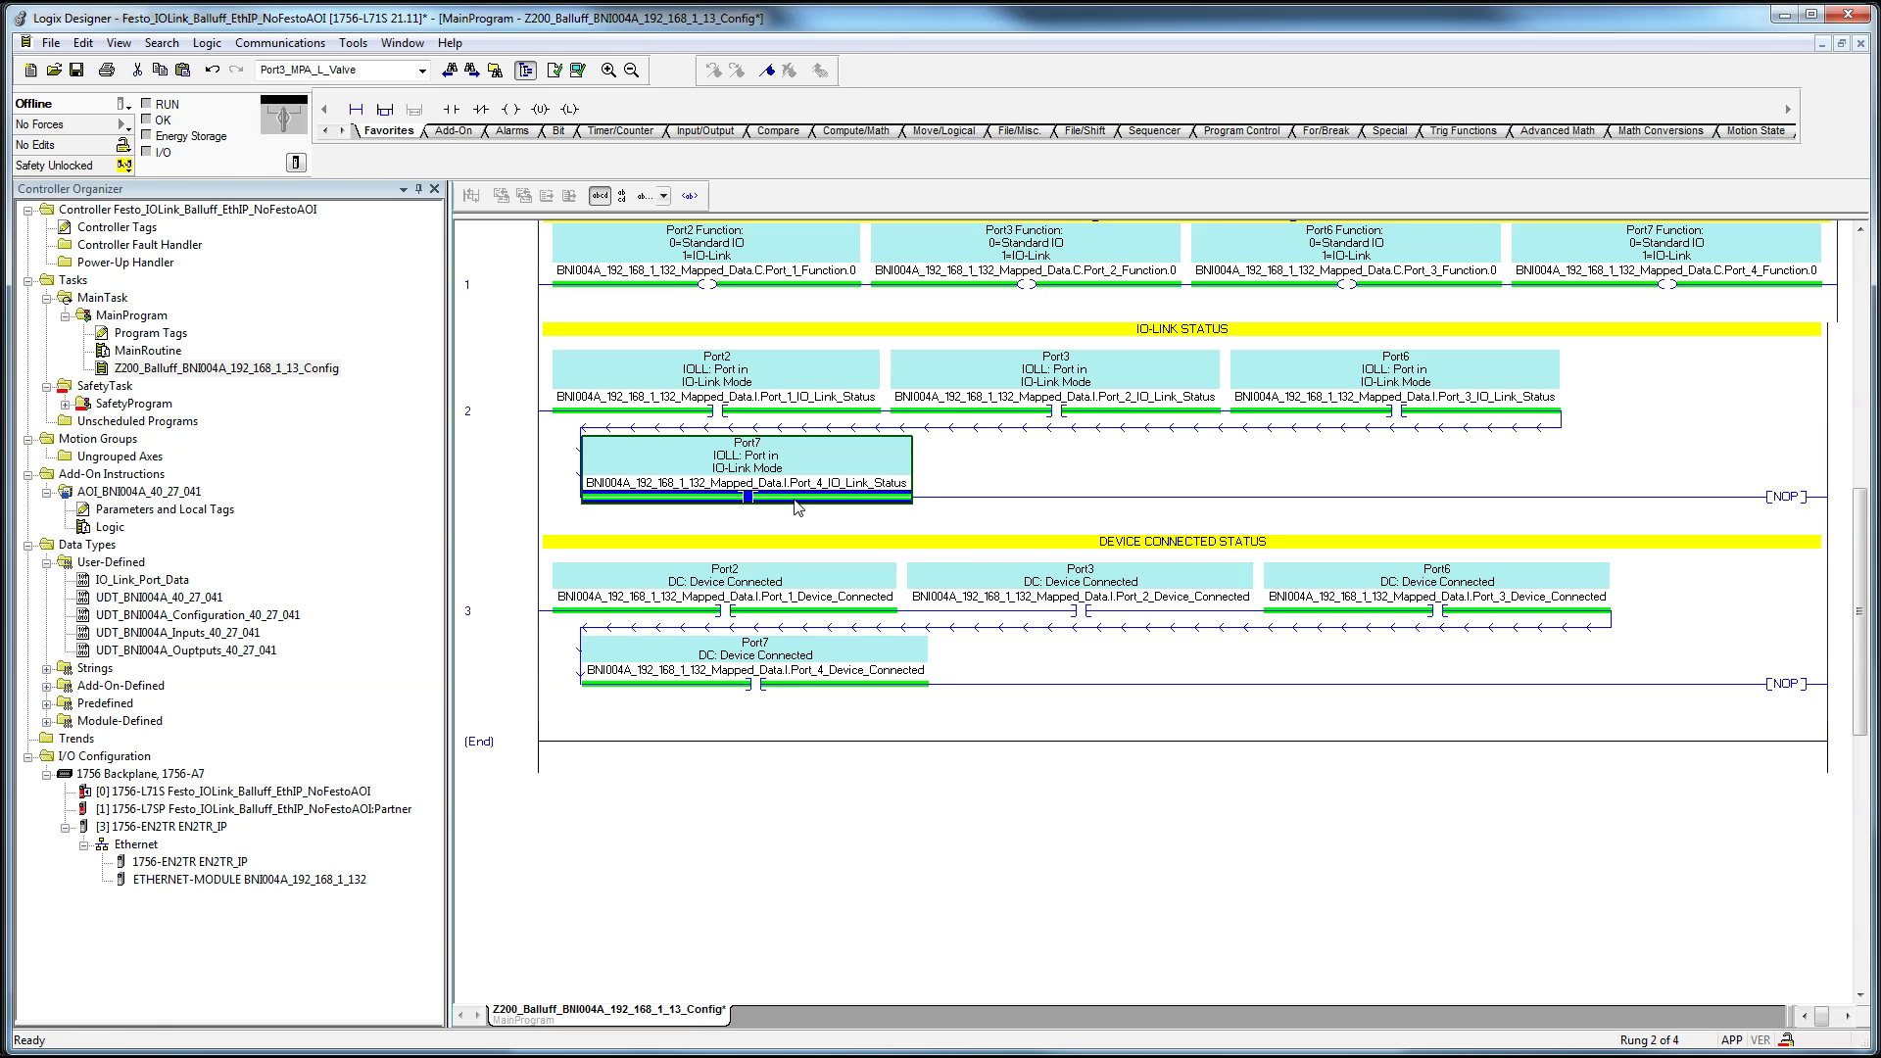
double_click(798, 483)
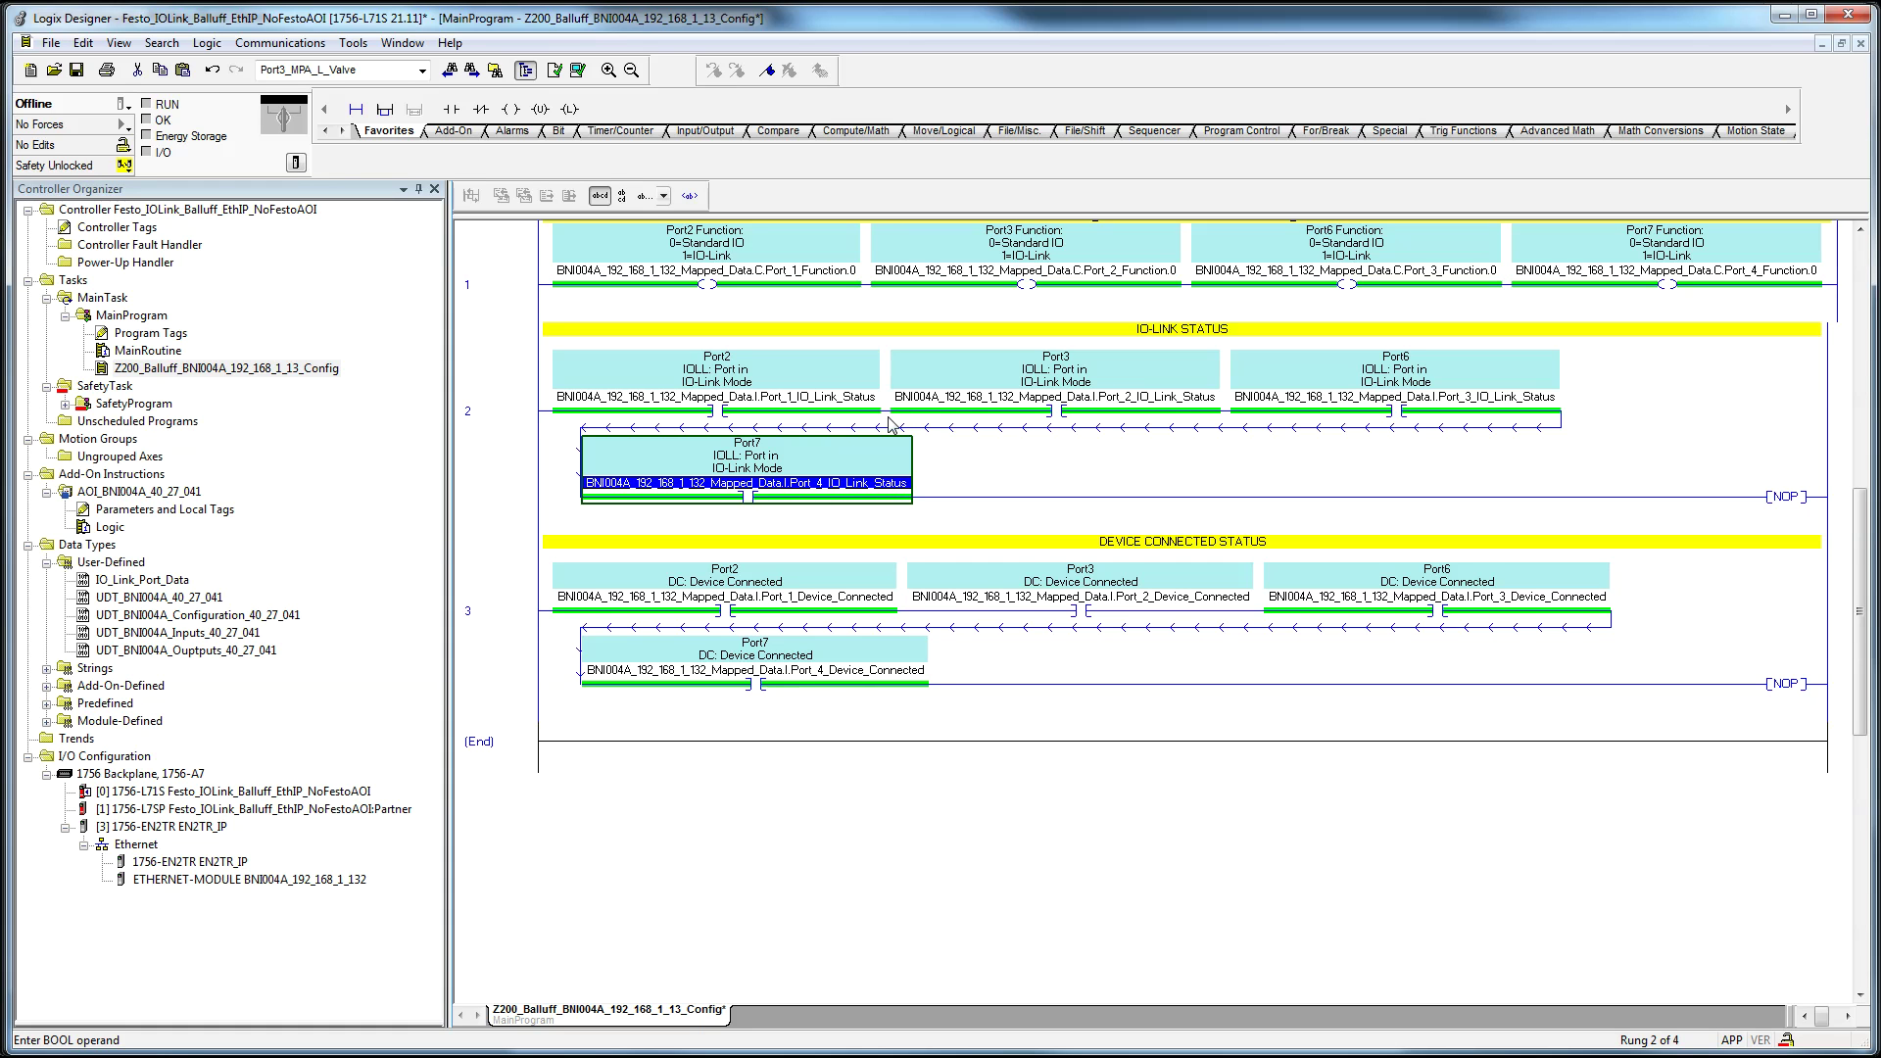
Step: Monitor Mapped_Data.I.Port_1_IO_Link_Status among the input tags, and return to the routine to examine the Port_1_Device_Connected contact in rung 3
right_click(853, 403)
click(905, 476)
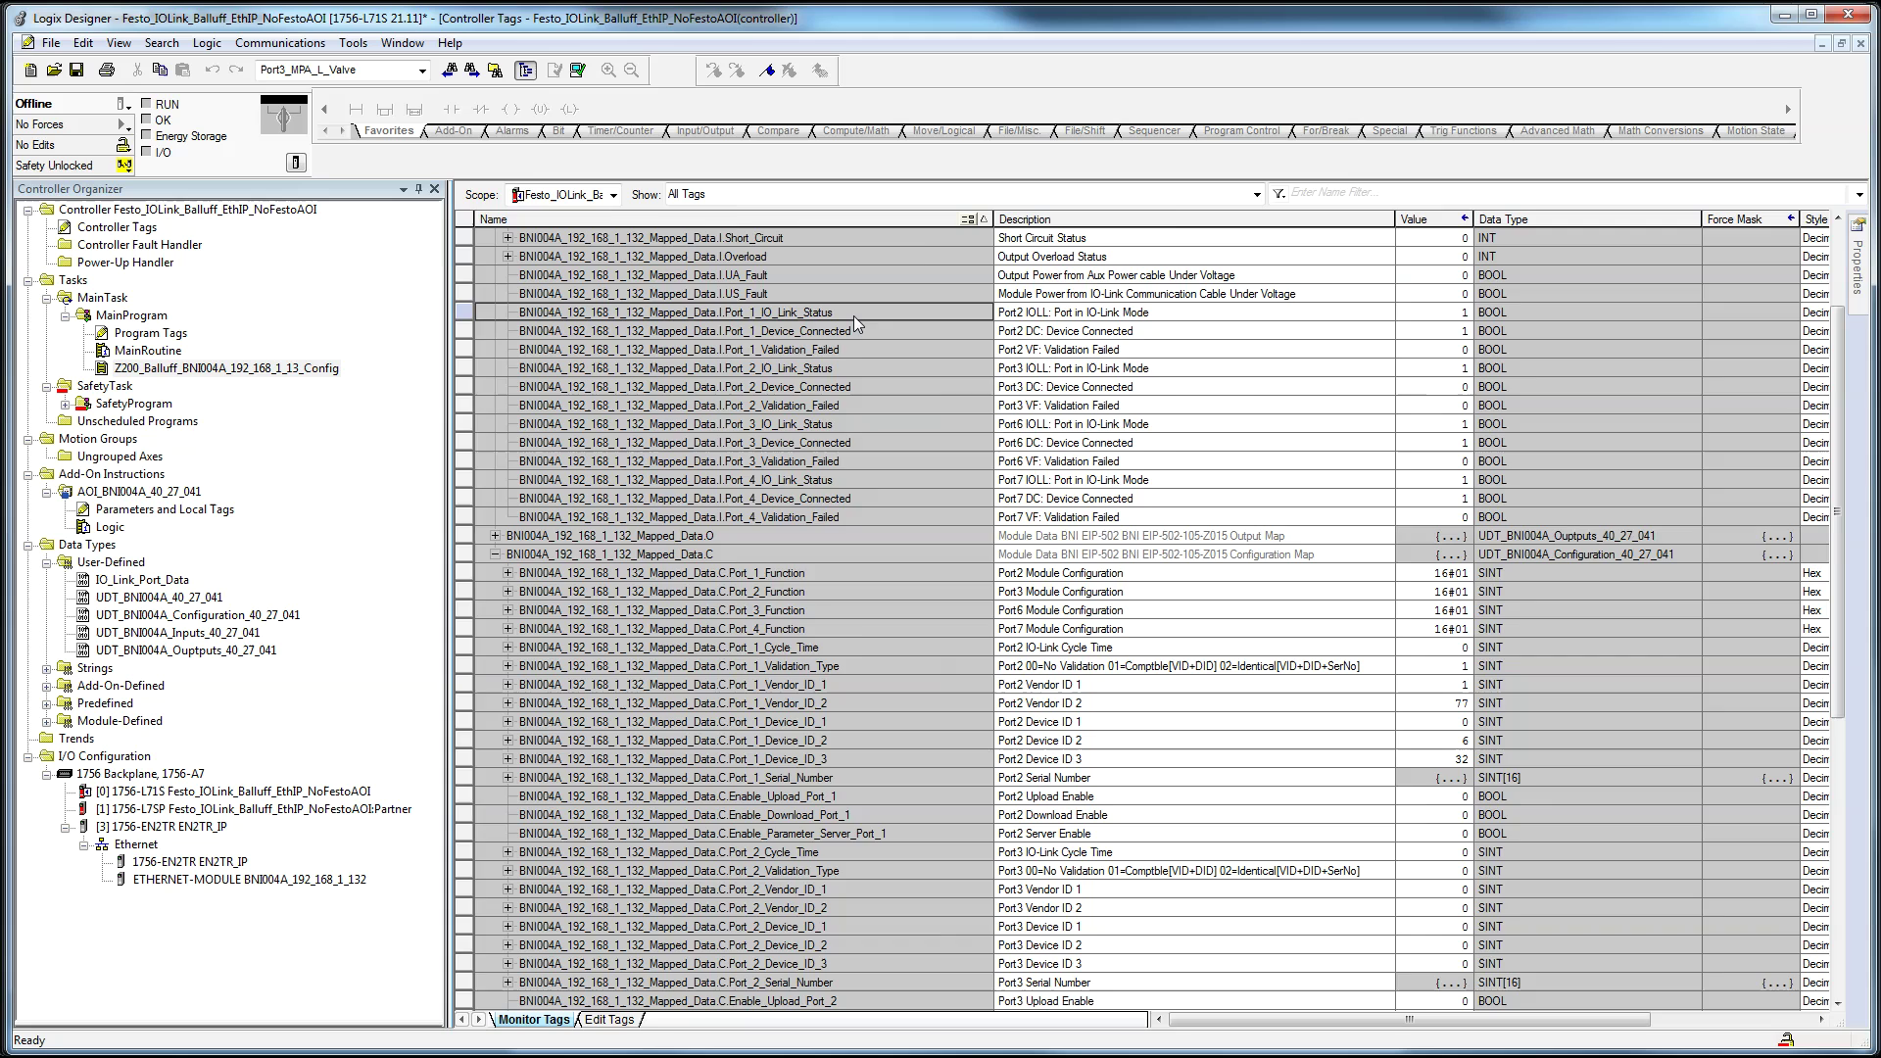
key(ctrl+Tab)
click(792, 608)
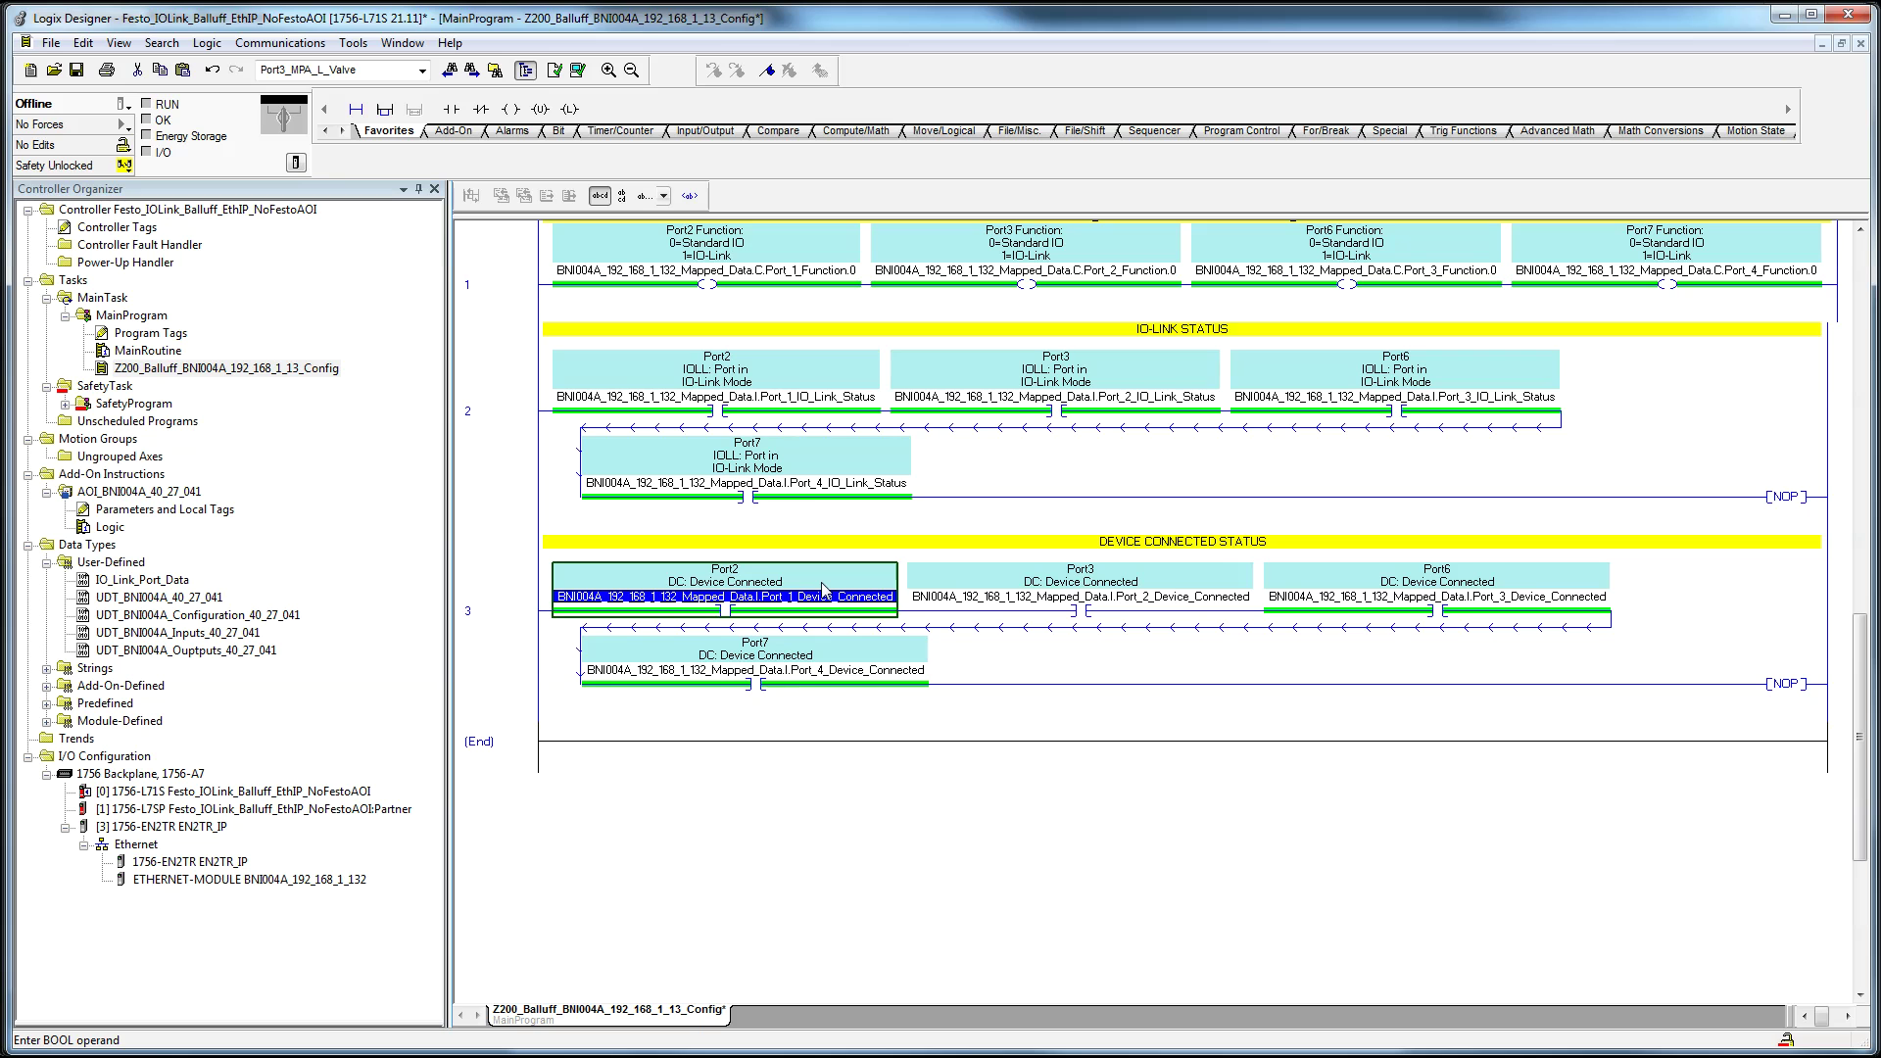
Step: Examine the IO_Link_Status contacts in rung 2 and the Device_Connected contacts in rung 3, including Ports 3 and 4
click(1364, 386)
click(1085, 406)
click(740, 400)
click(772, 477)
key(Up)
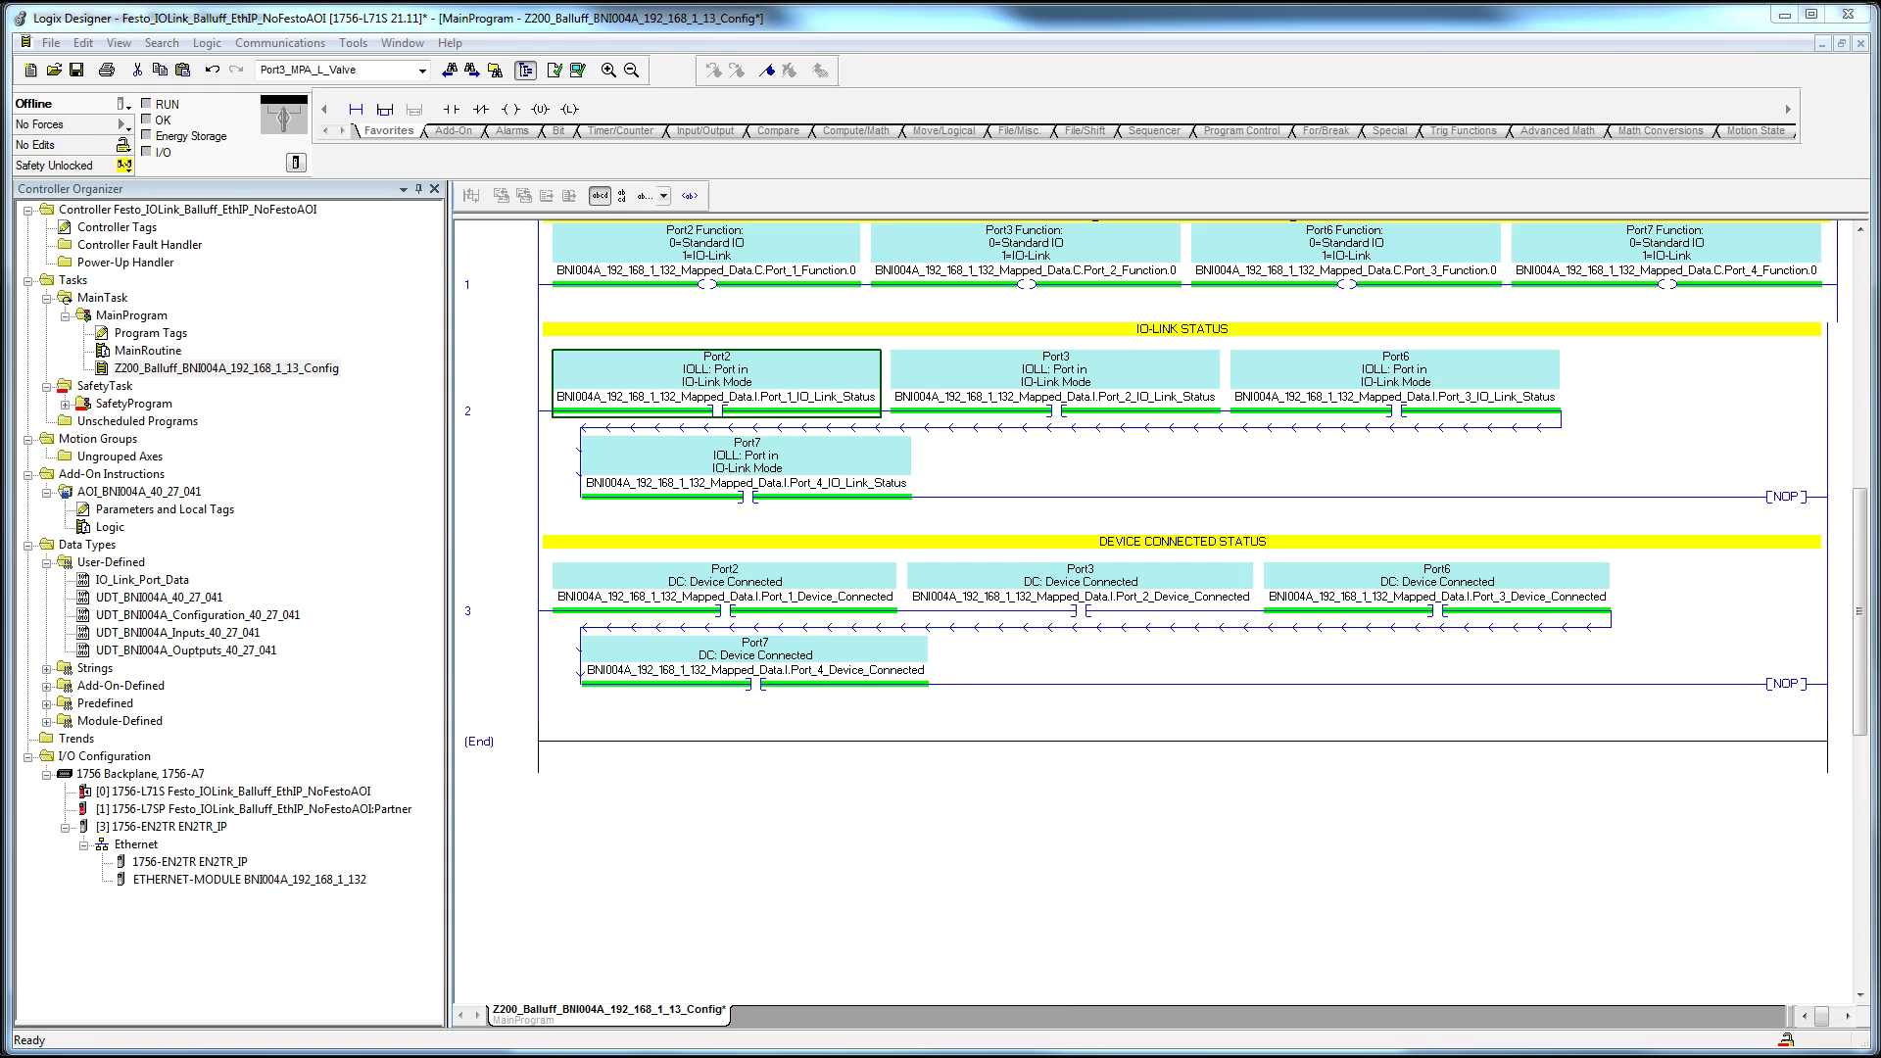
click(534, 735)
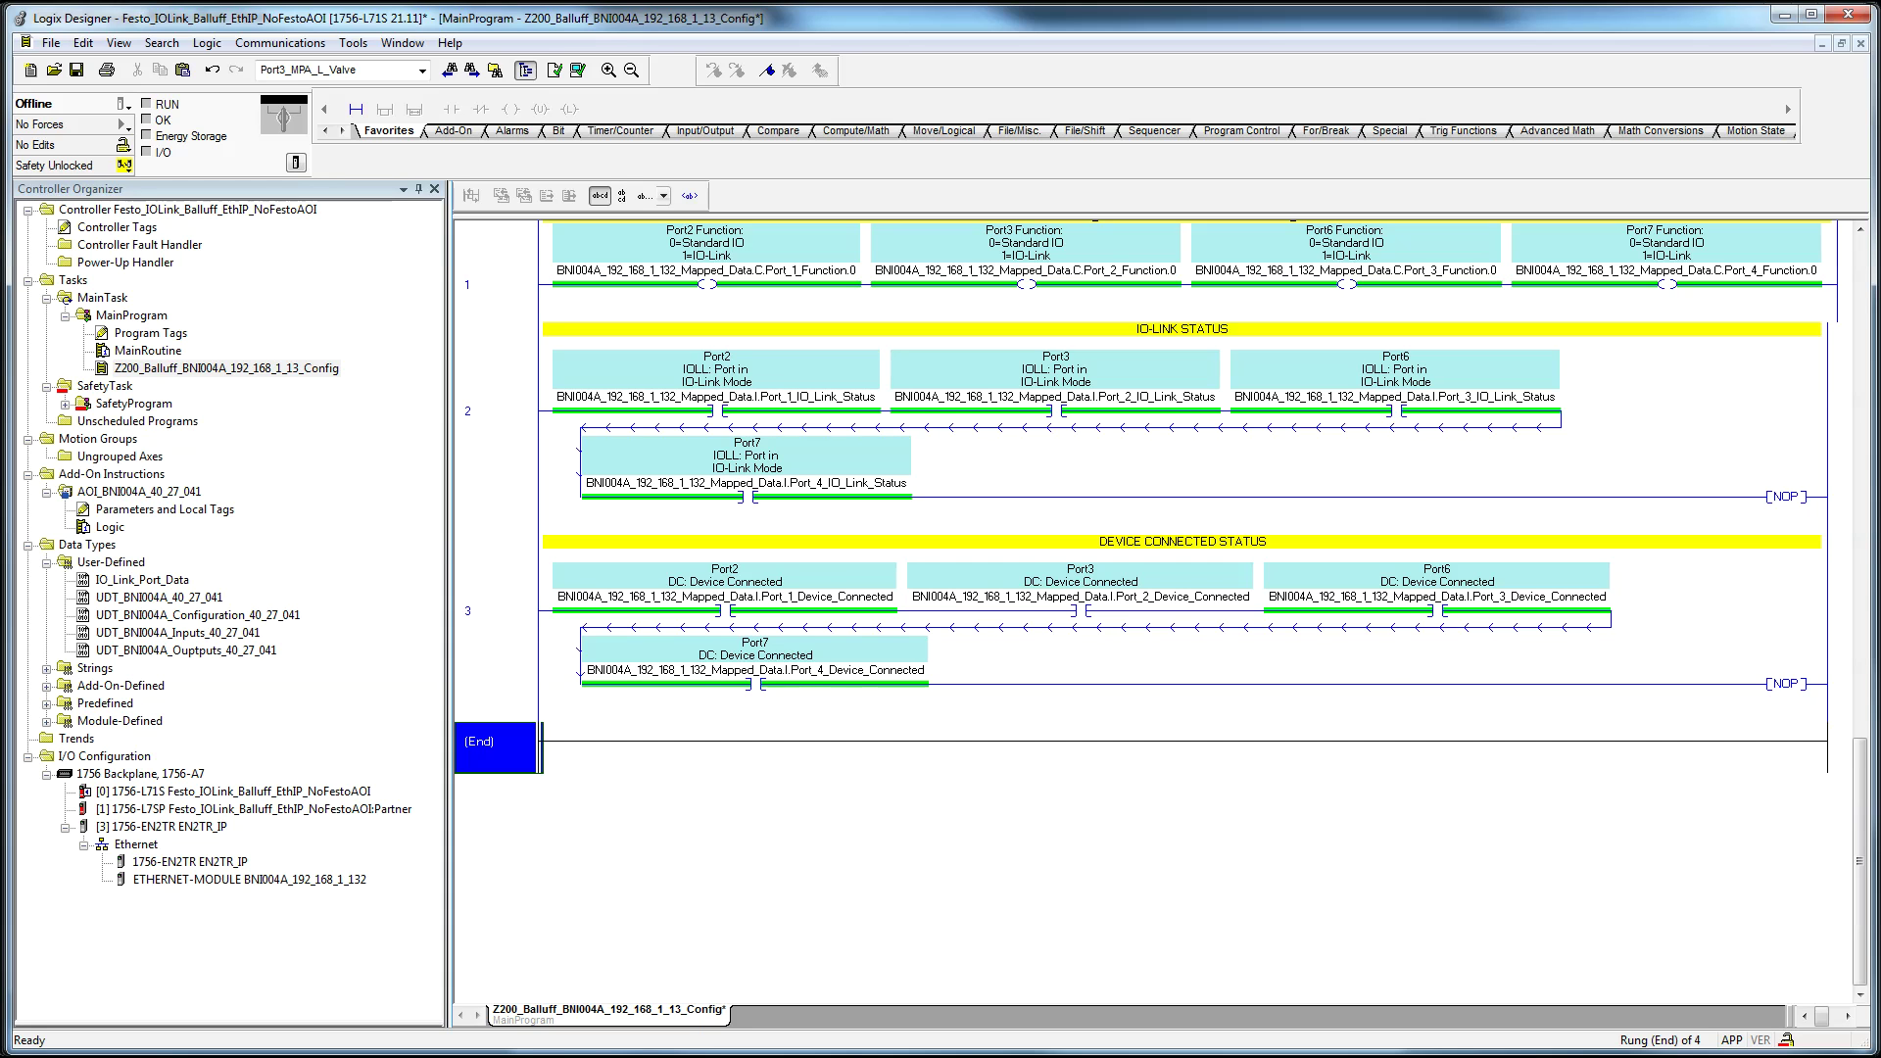
key(Up)
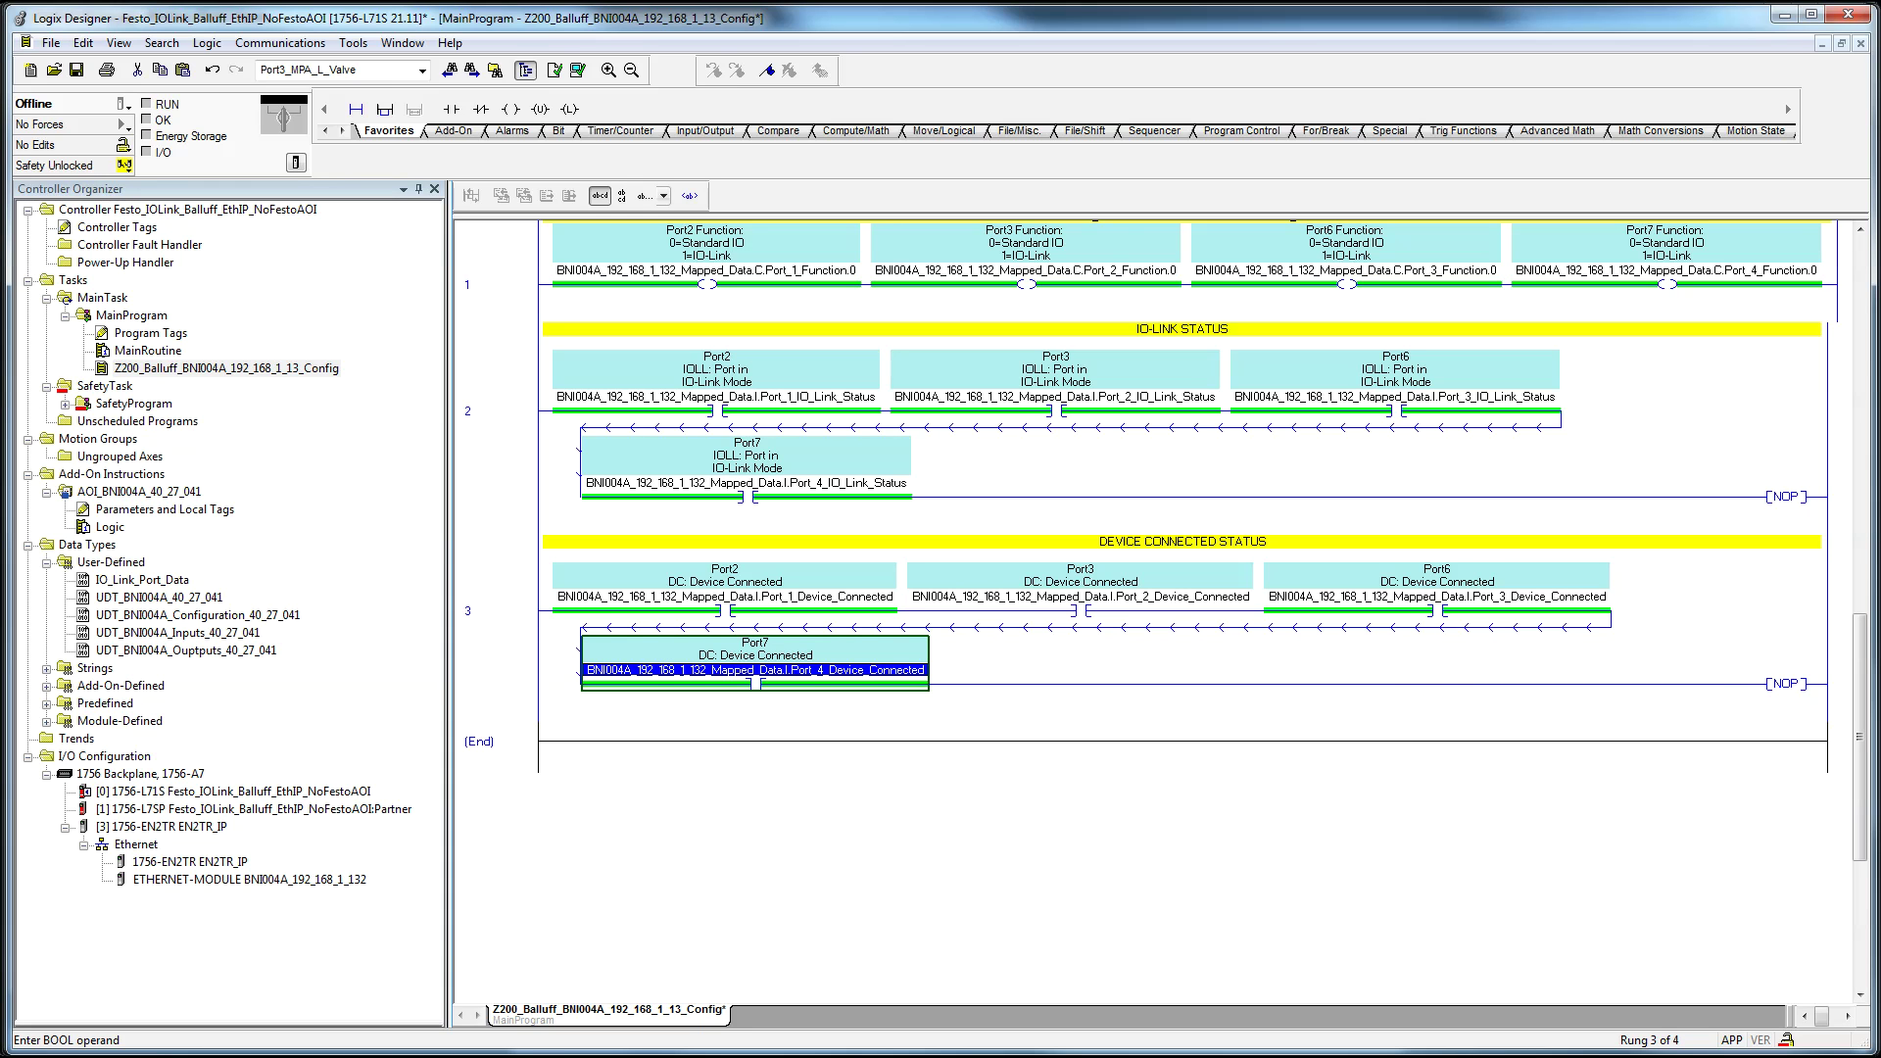
click(1436, 611)
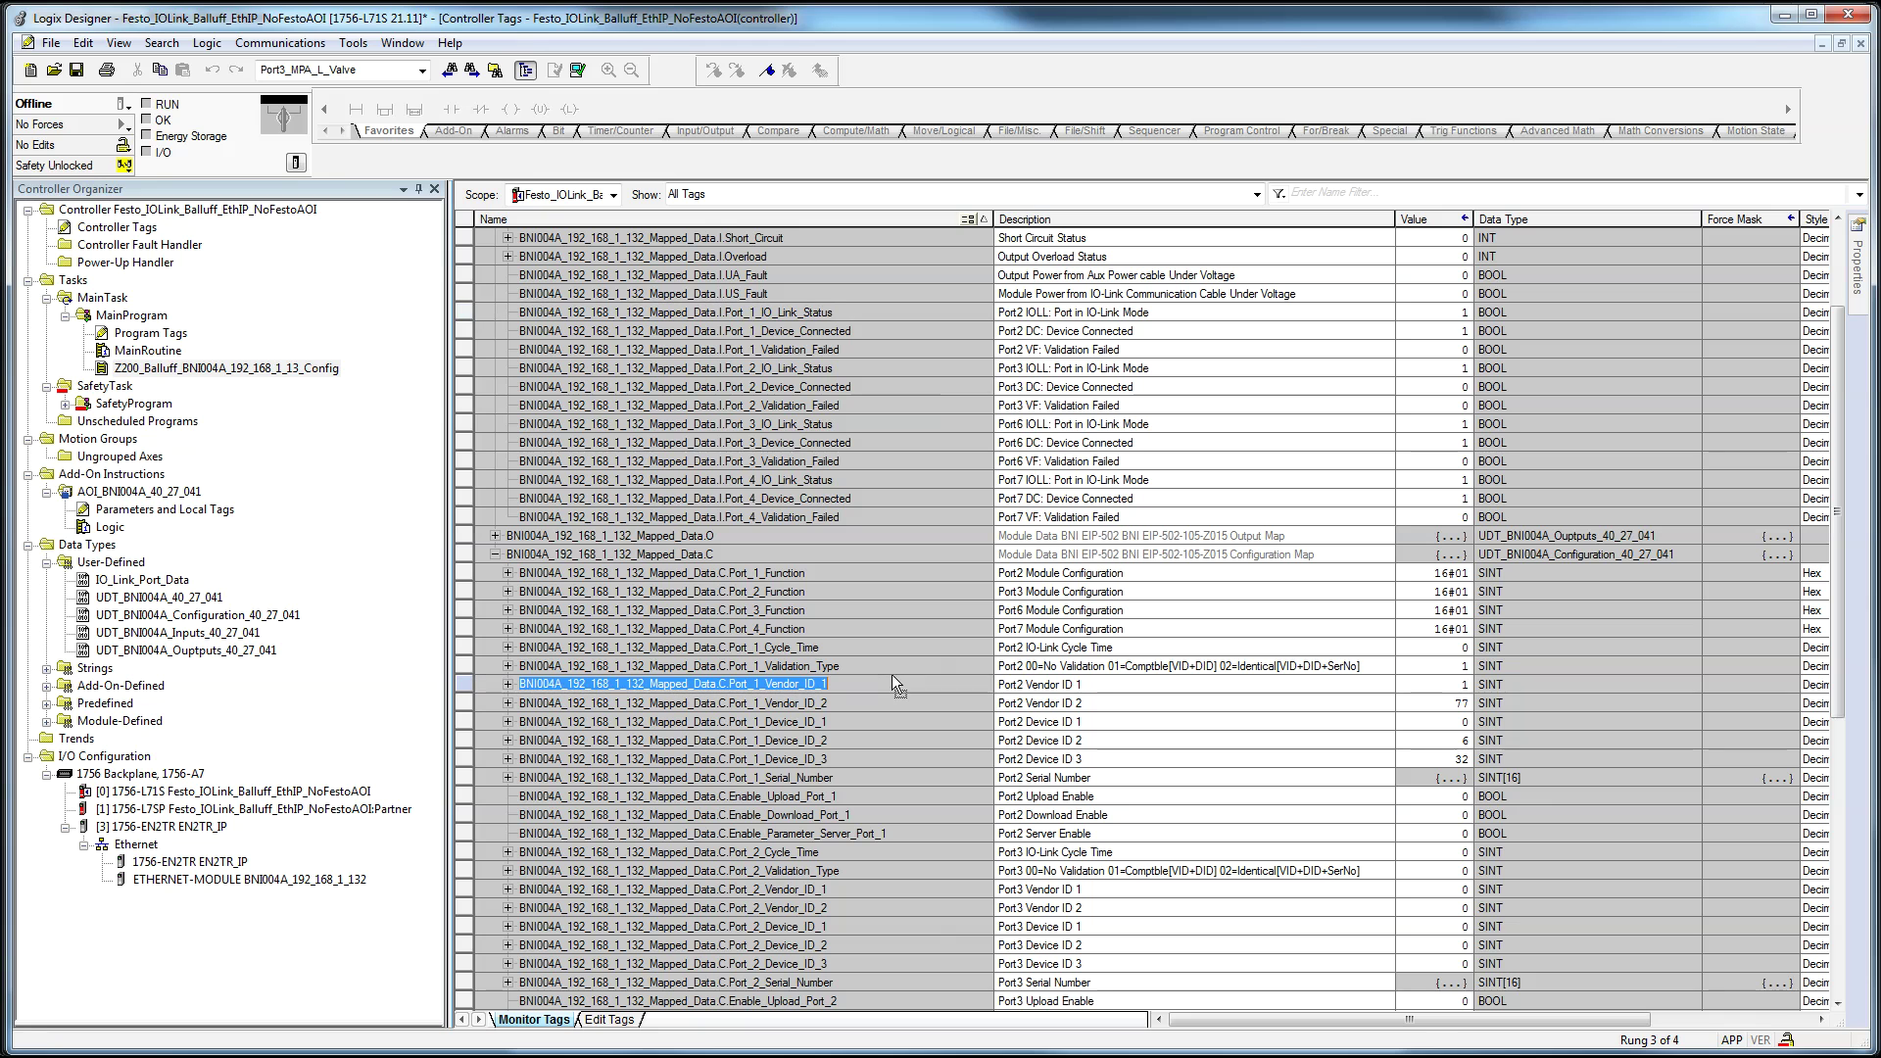
Step: Find Mapped_Data.C.Port_1_Validation_Type among the controller tags and compare it with the validation types in the Acrobat user manual's IO Link Port Configuration table
click(862, 665)
scroll(896, 732, down, 5)
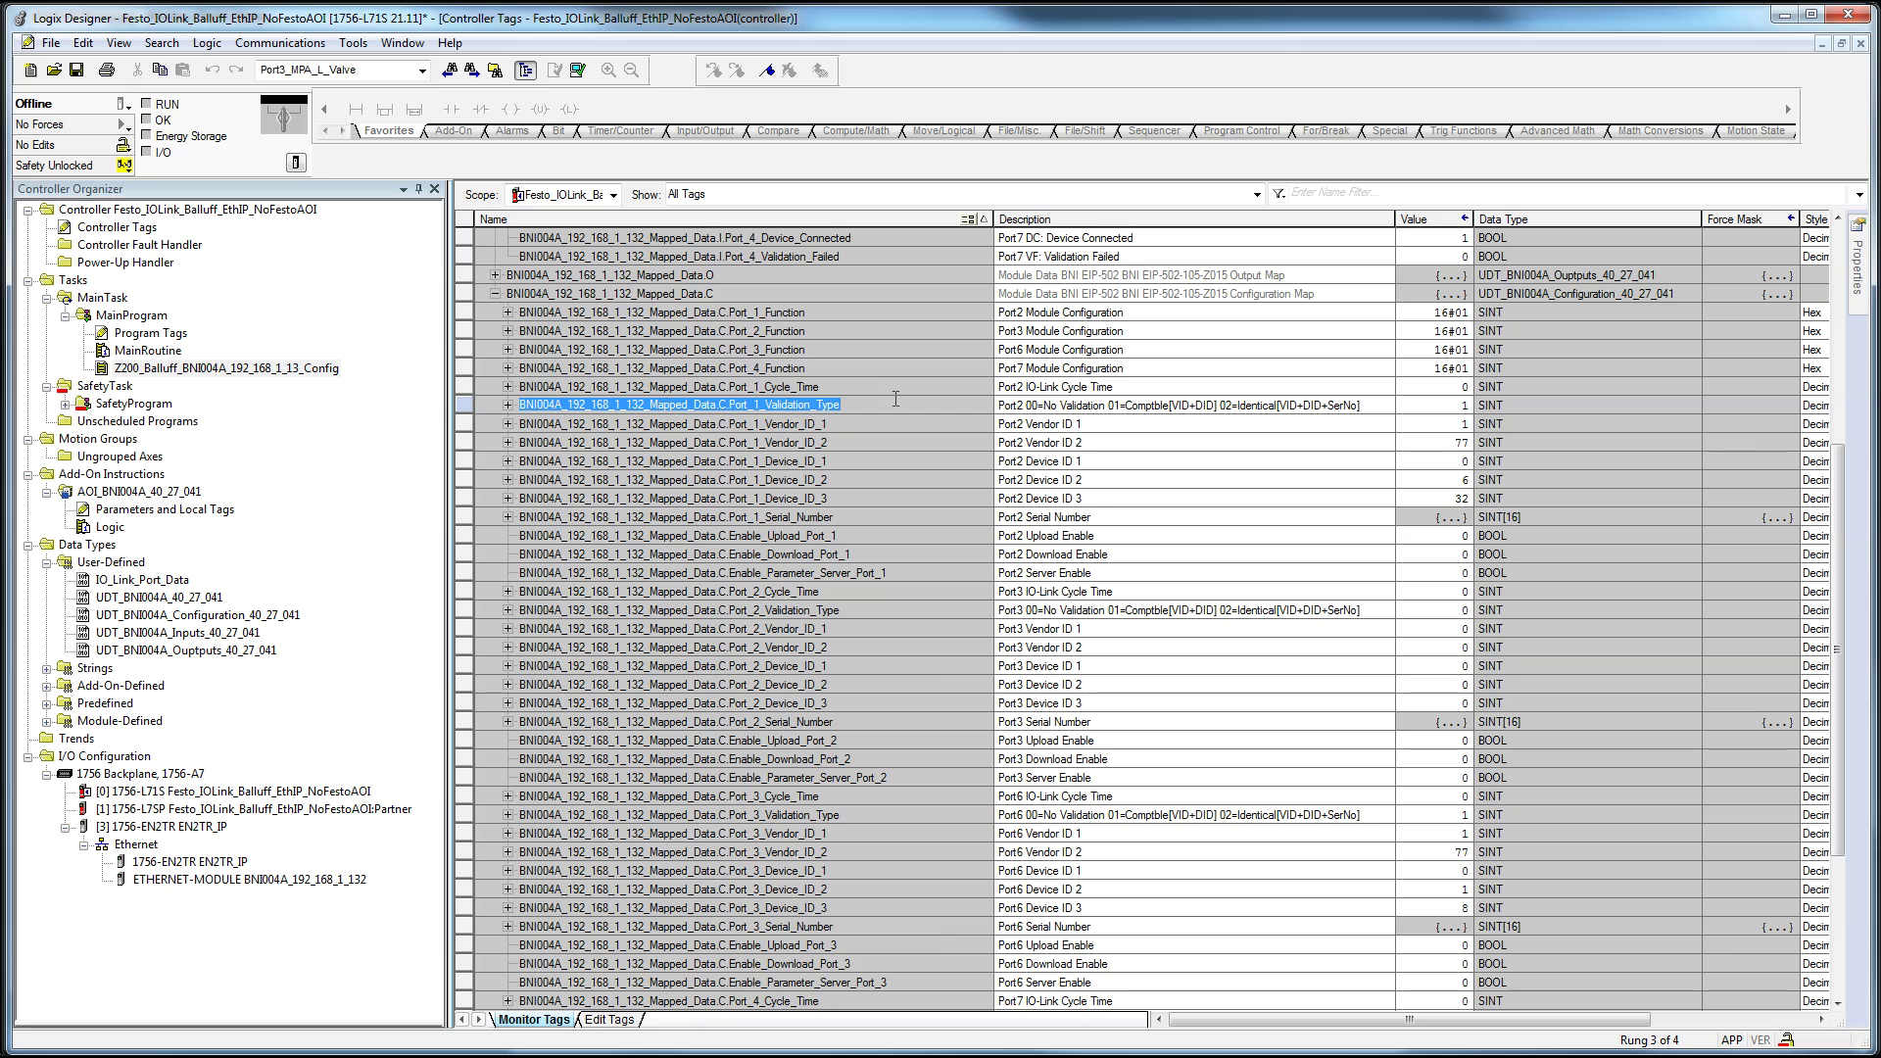
key(alt+Tab)
scroll(1263, 693, up, 10)
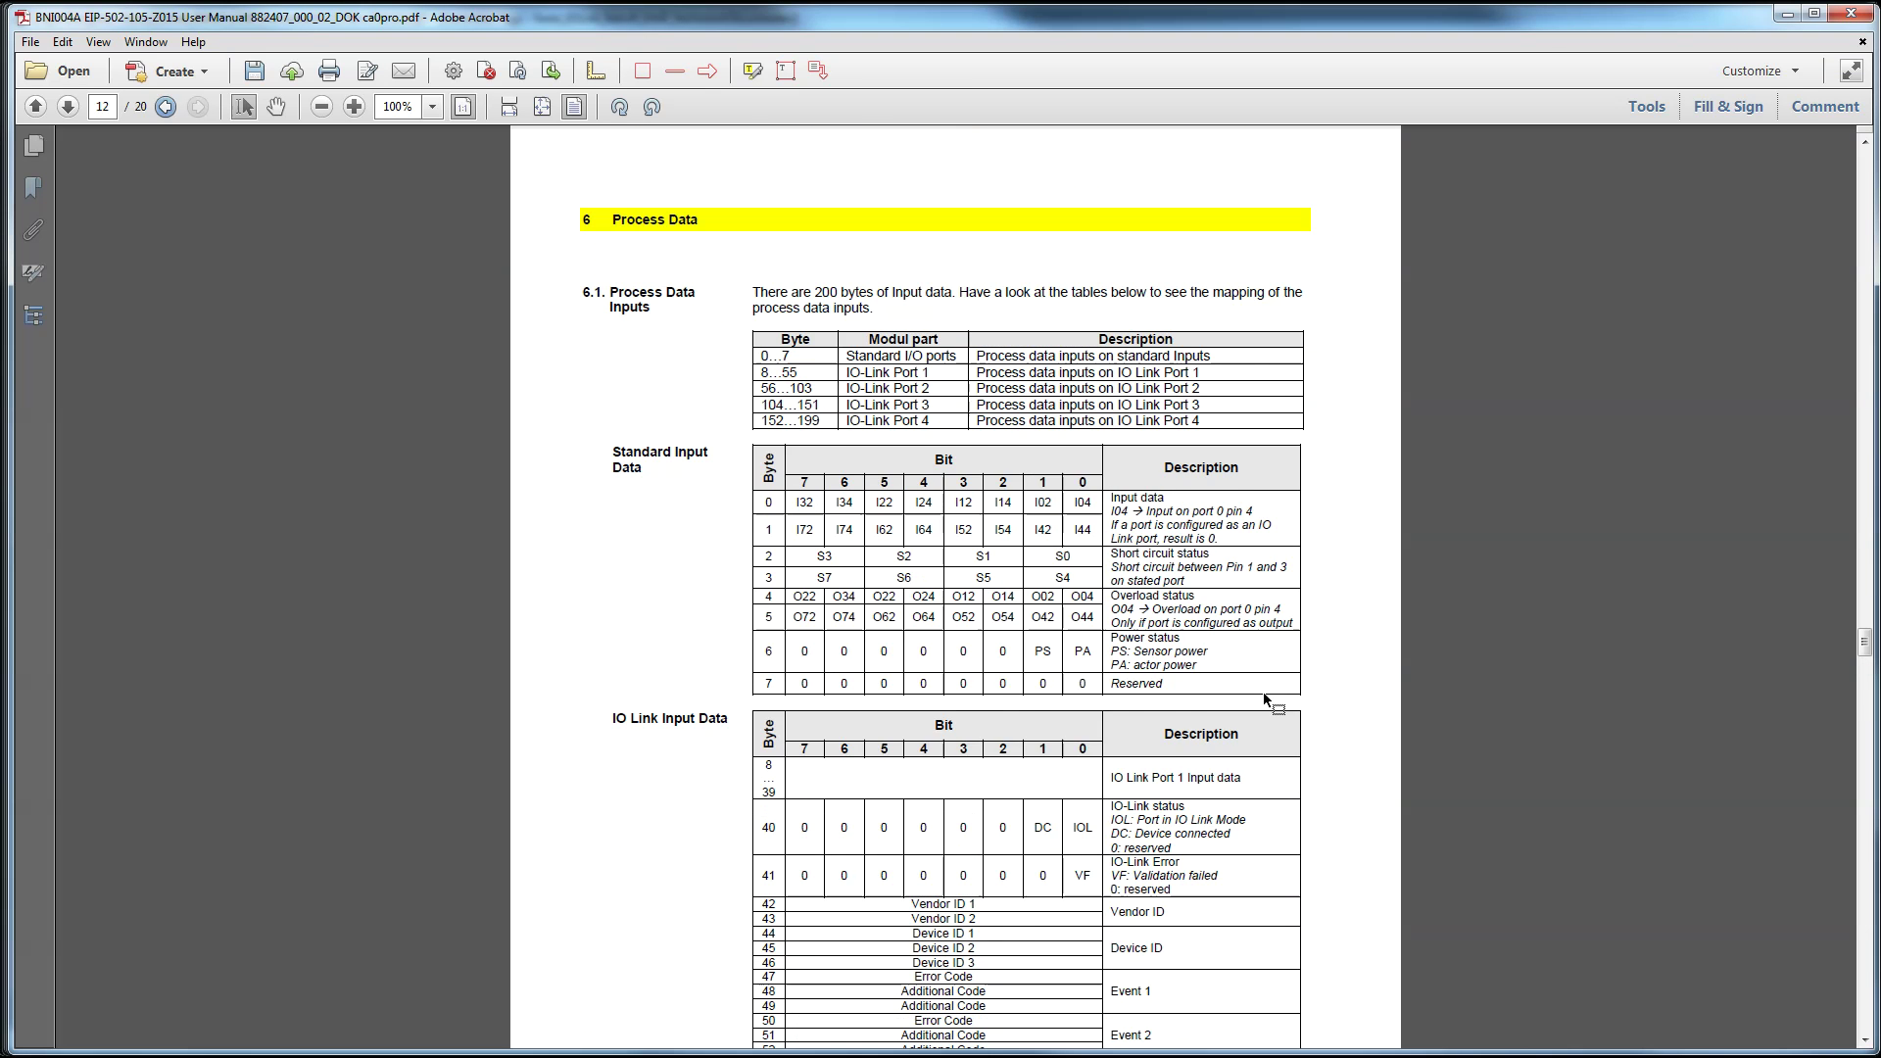
scroll(1264, 697, up, 10)
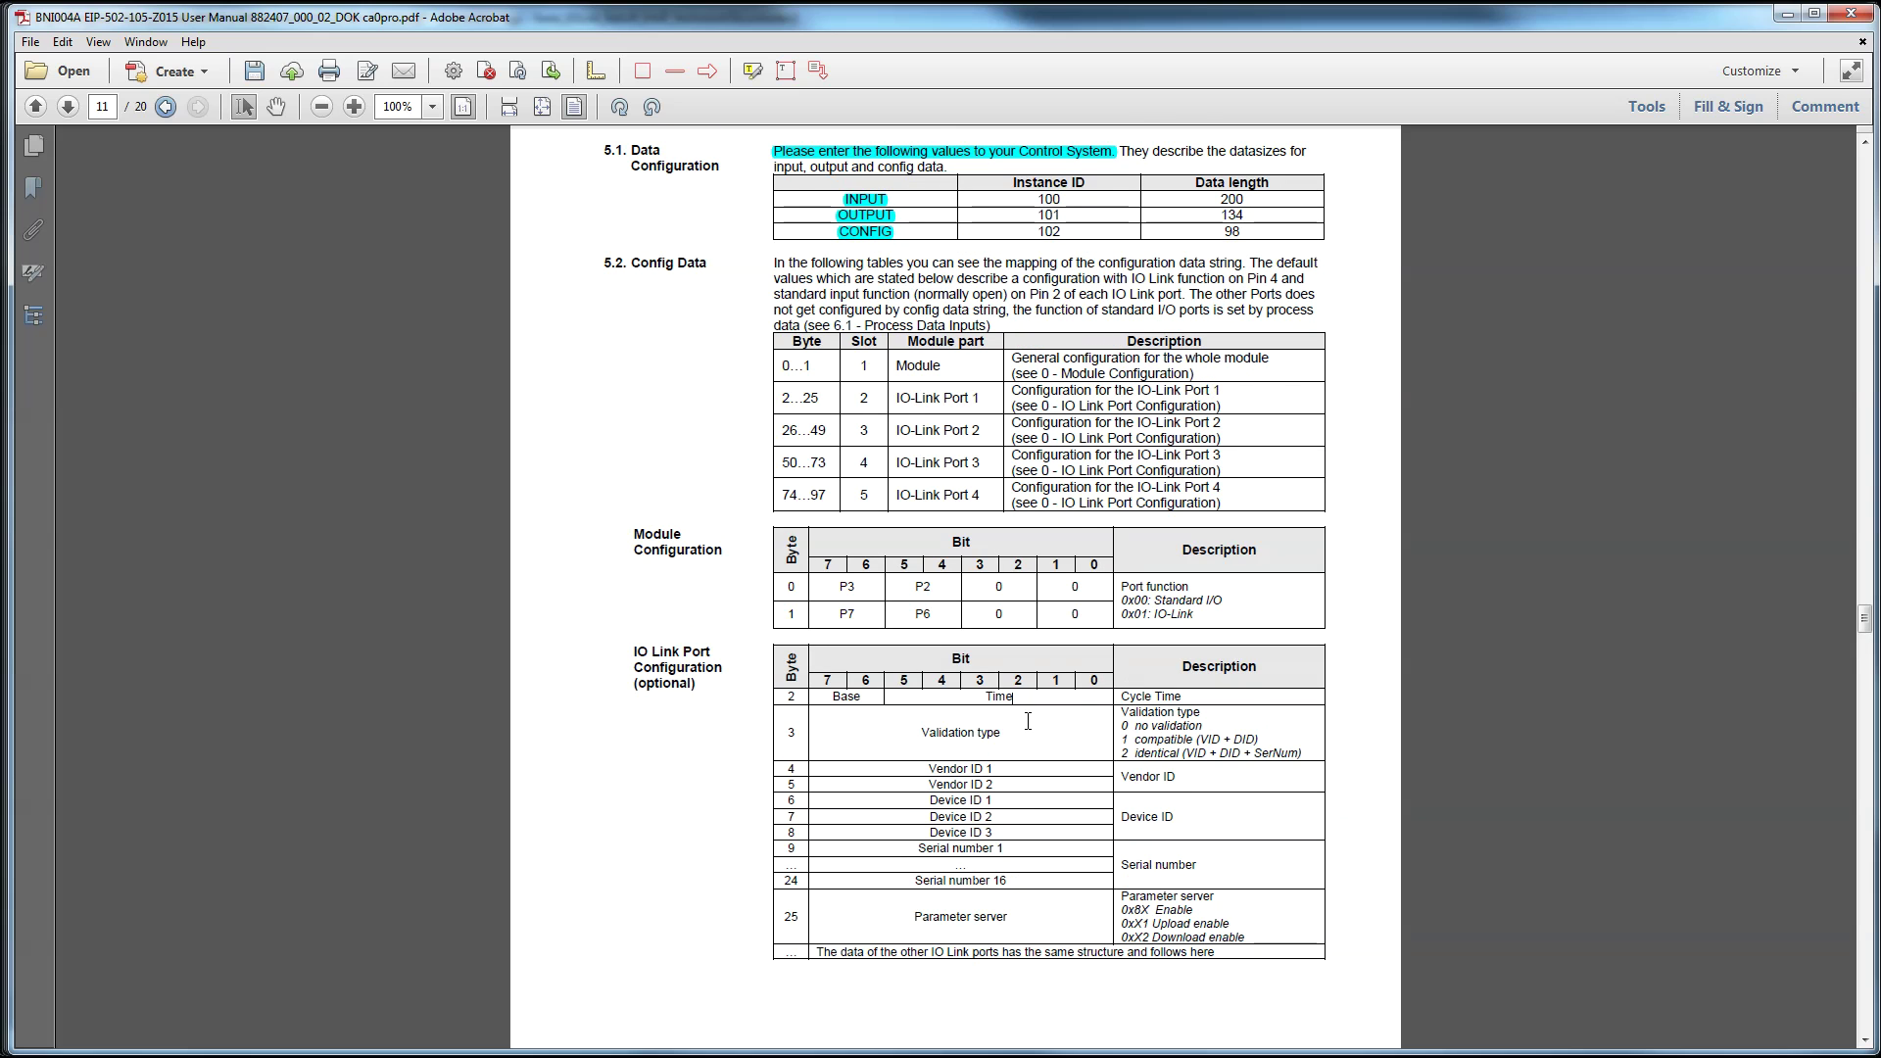
drag(941, 734, 1302, 754)
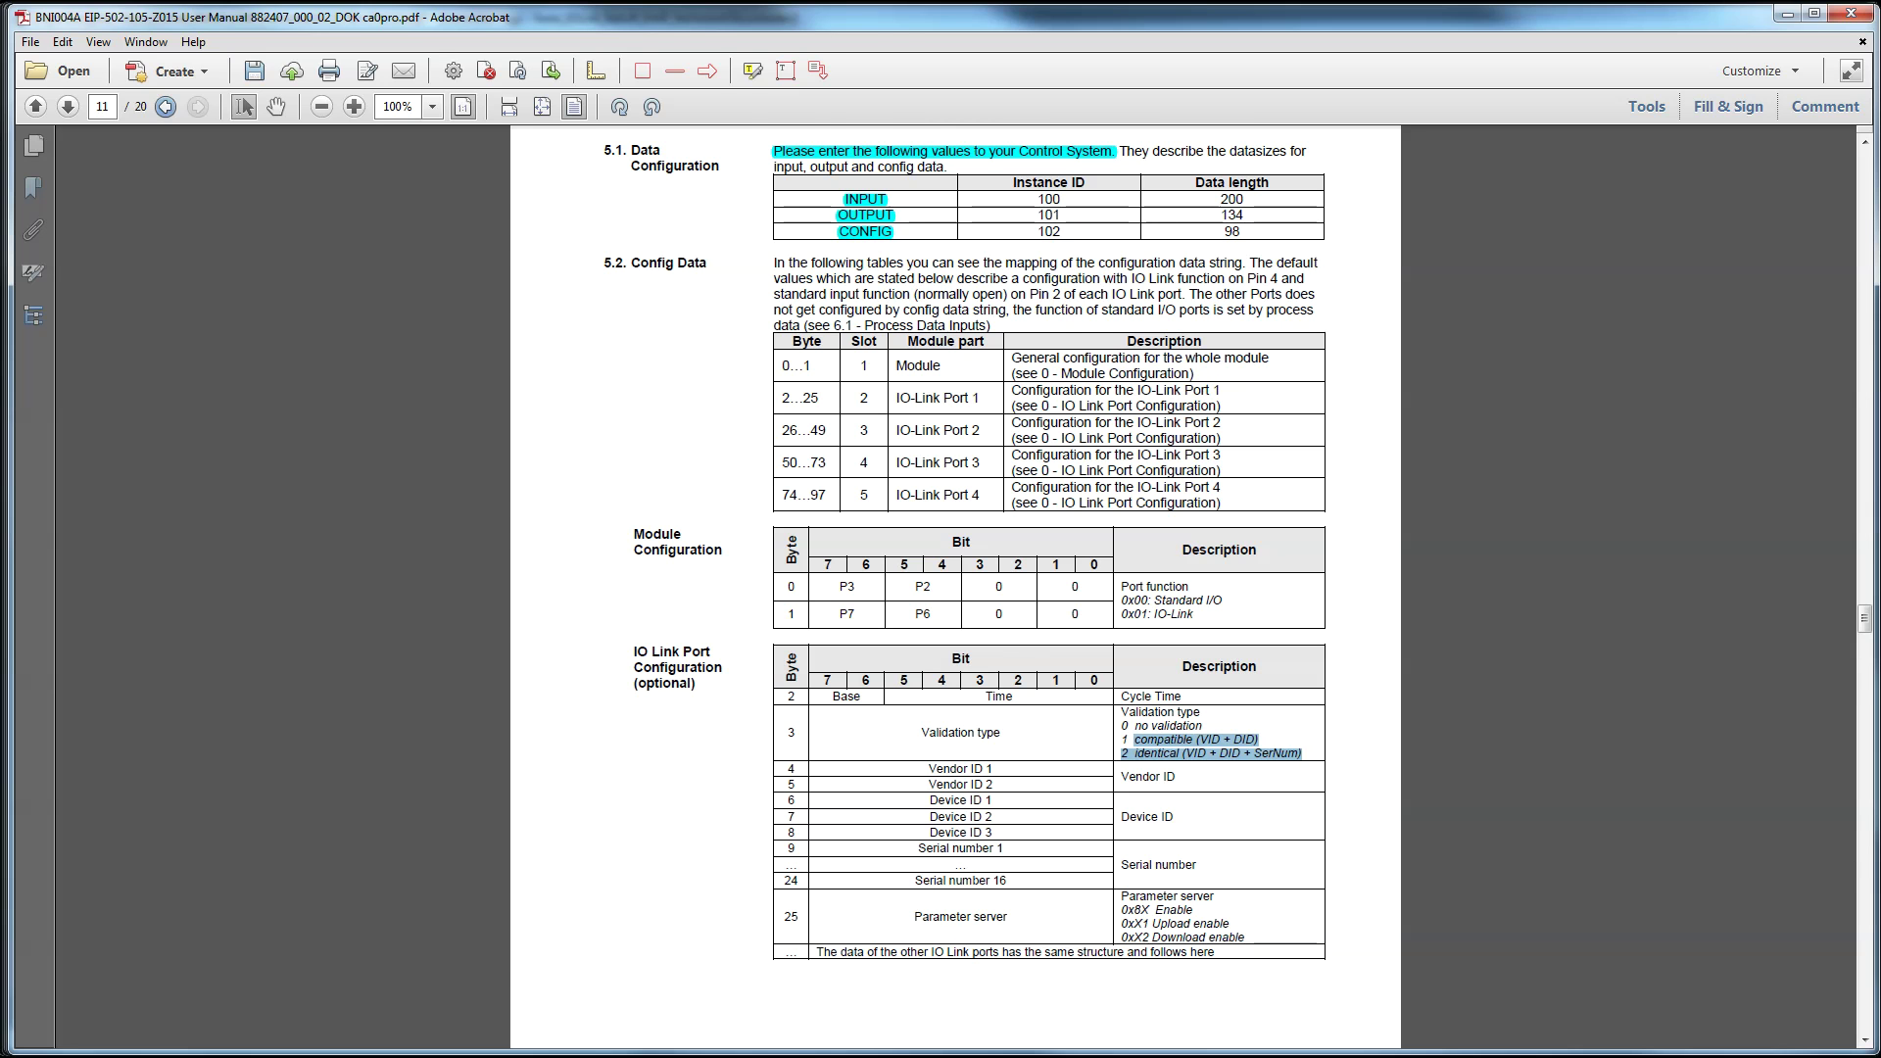
key(alt+Tab)
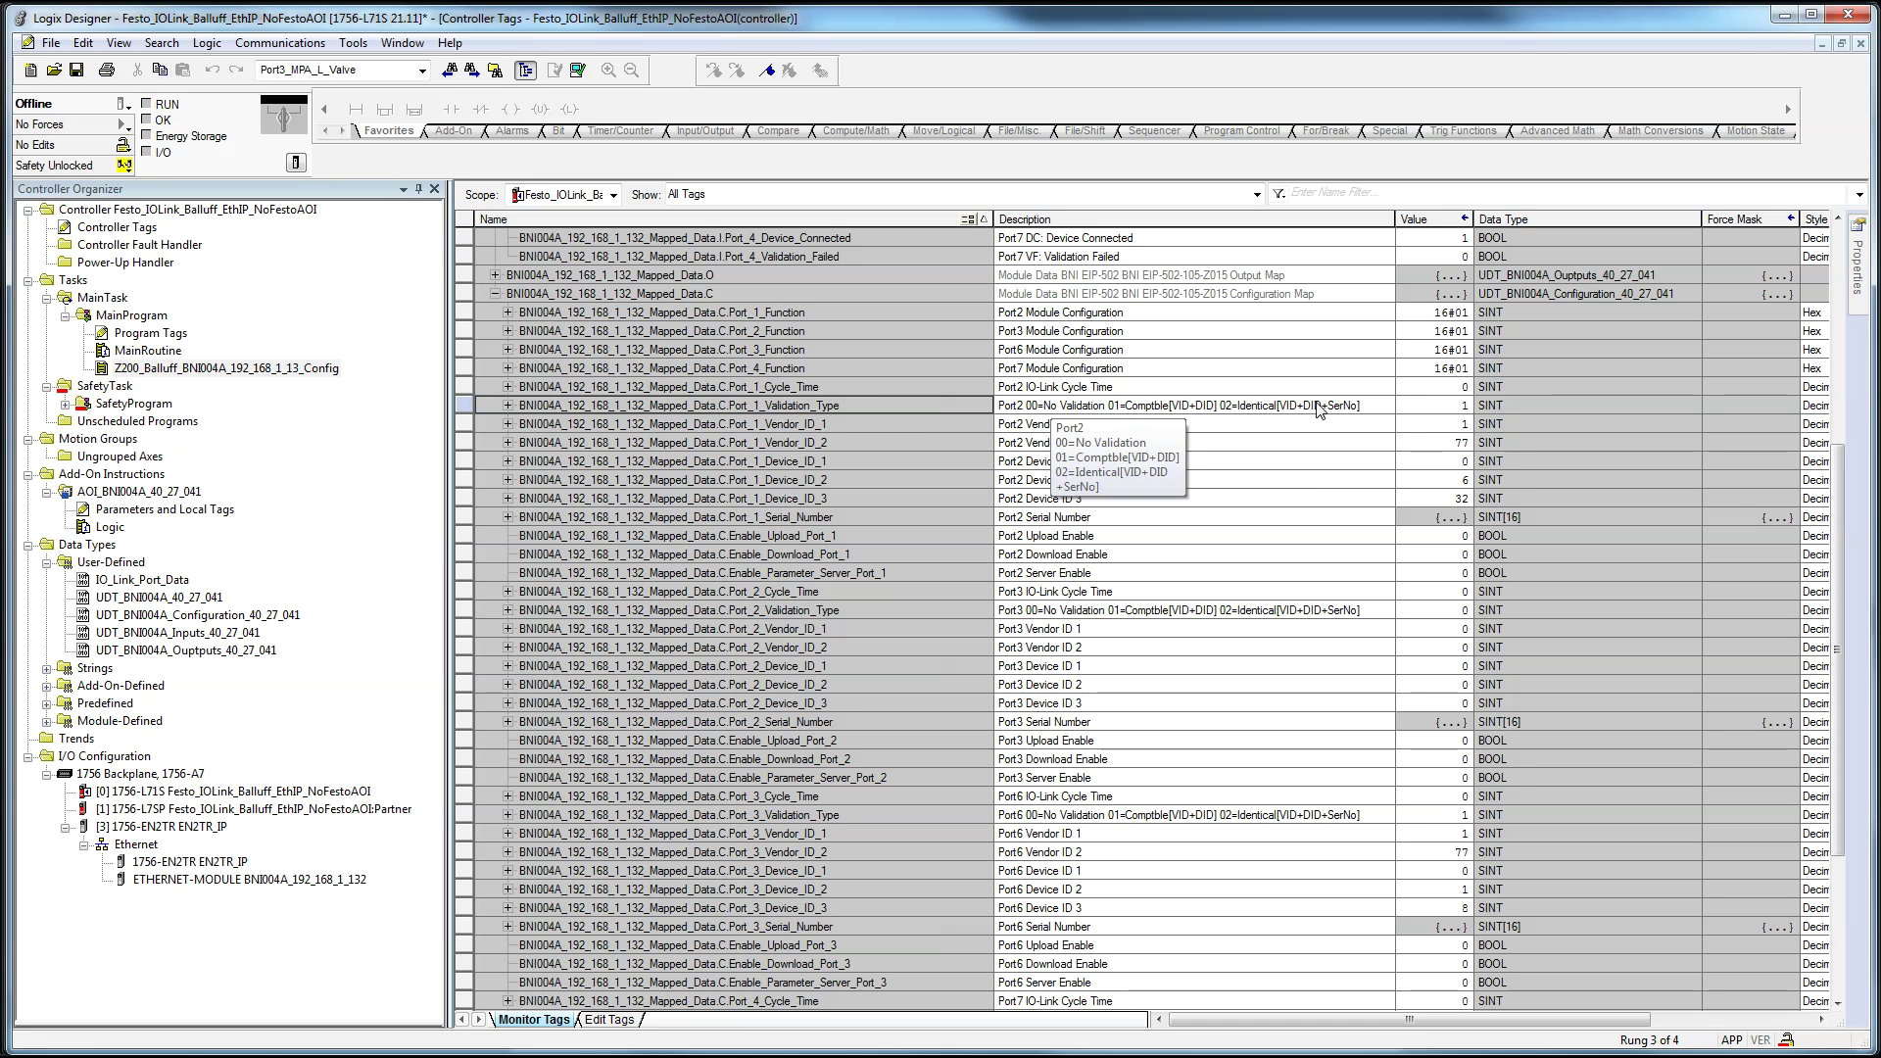
Step: Examine the validation options described for Port_1_Validation_Type and the Port_1 Vendor_ID and Device_ID configuration tags below it
click(1589, 404)
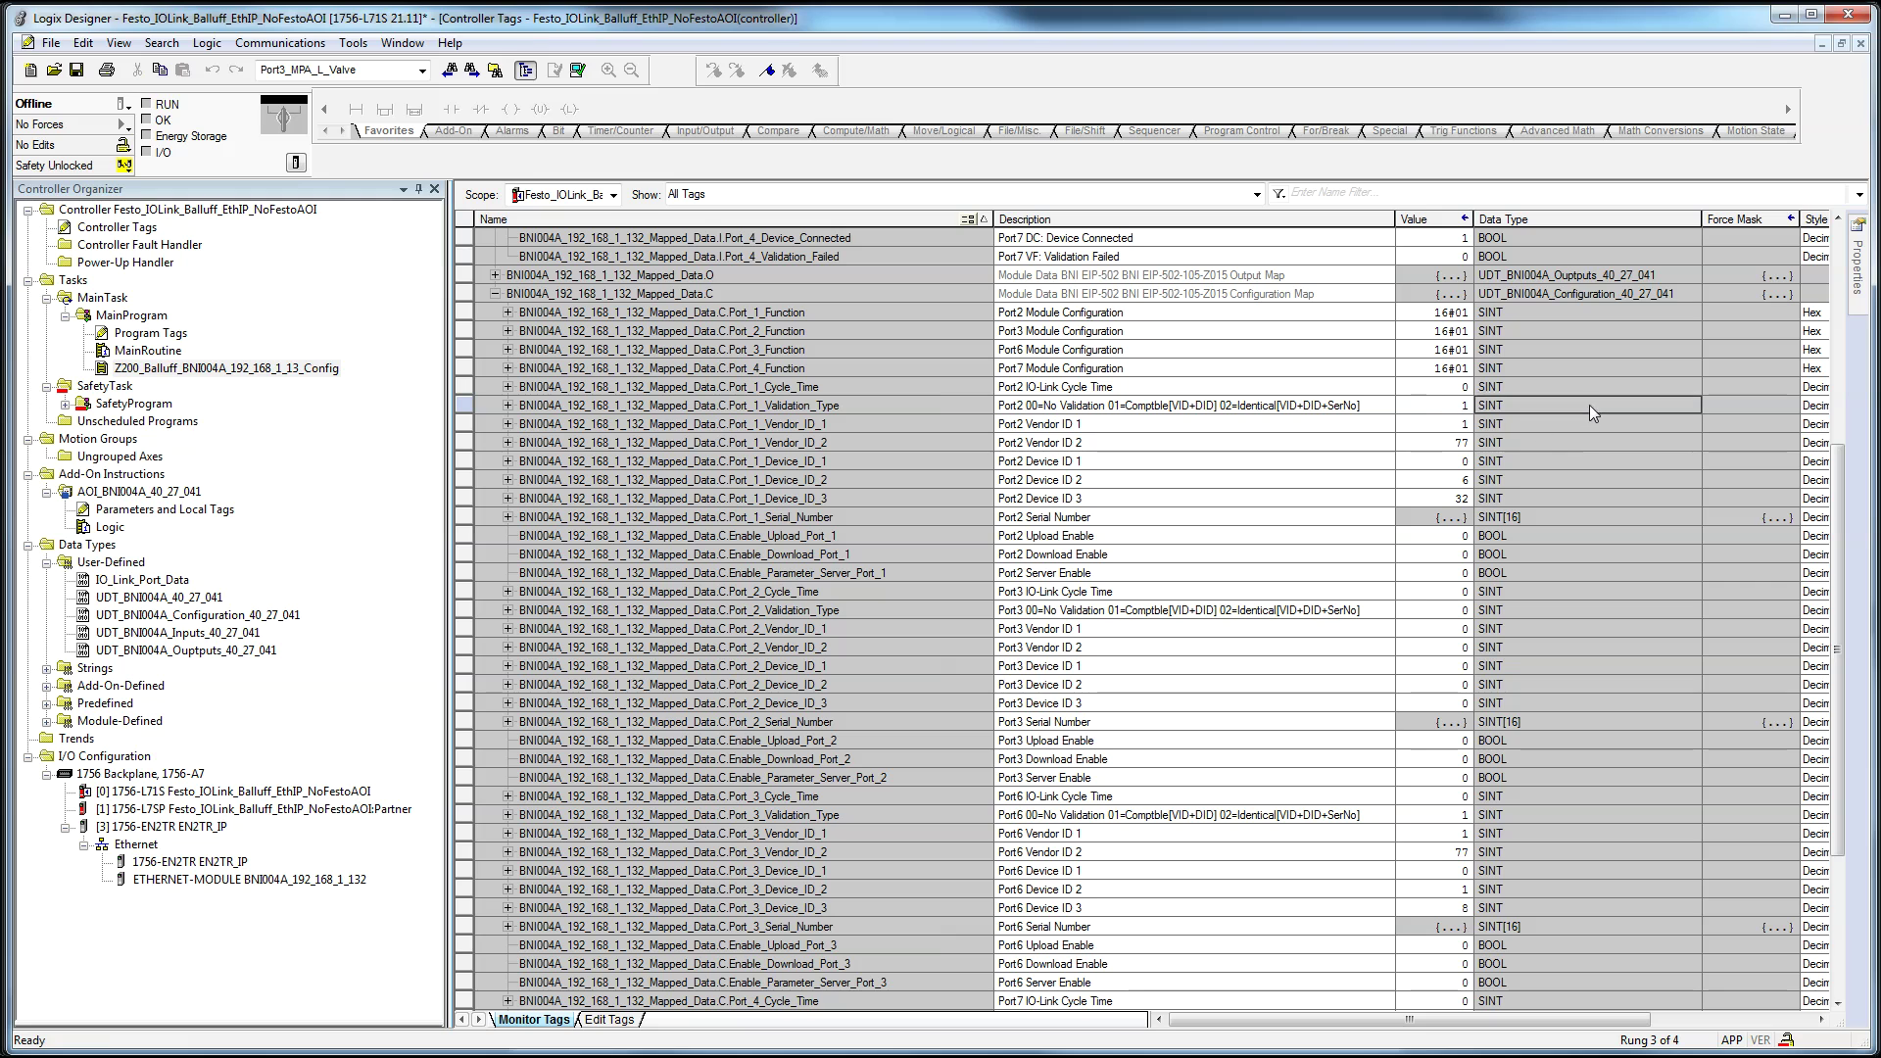
click(1589, 405)
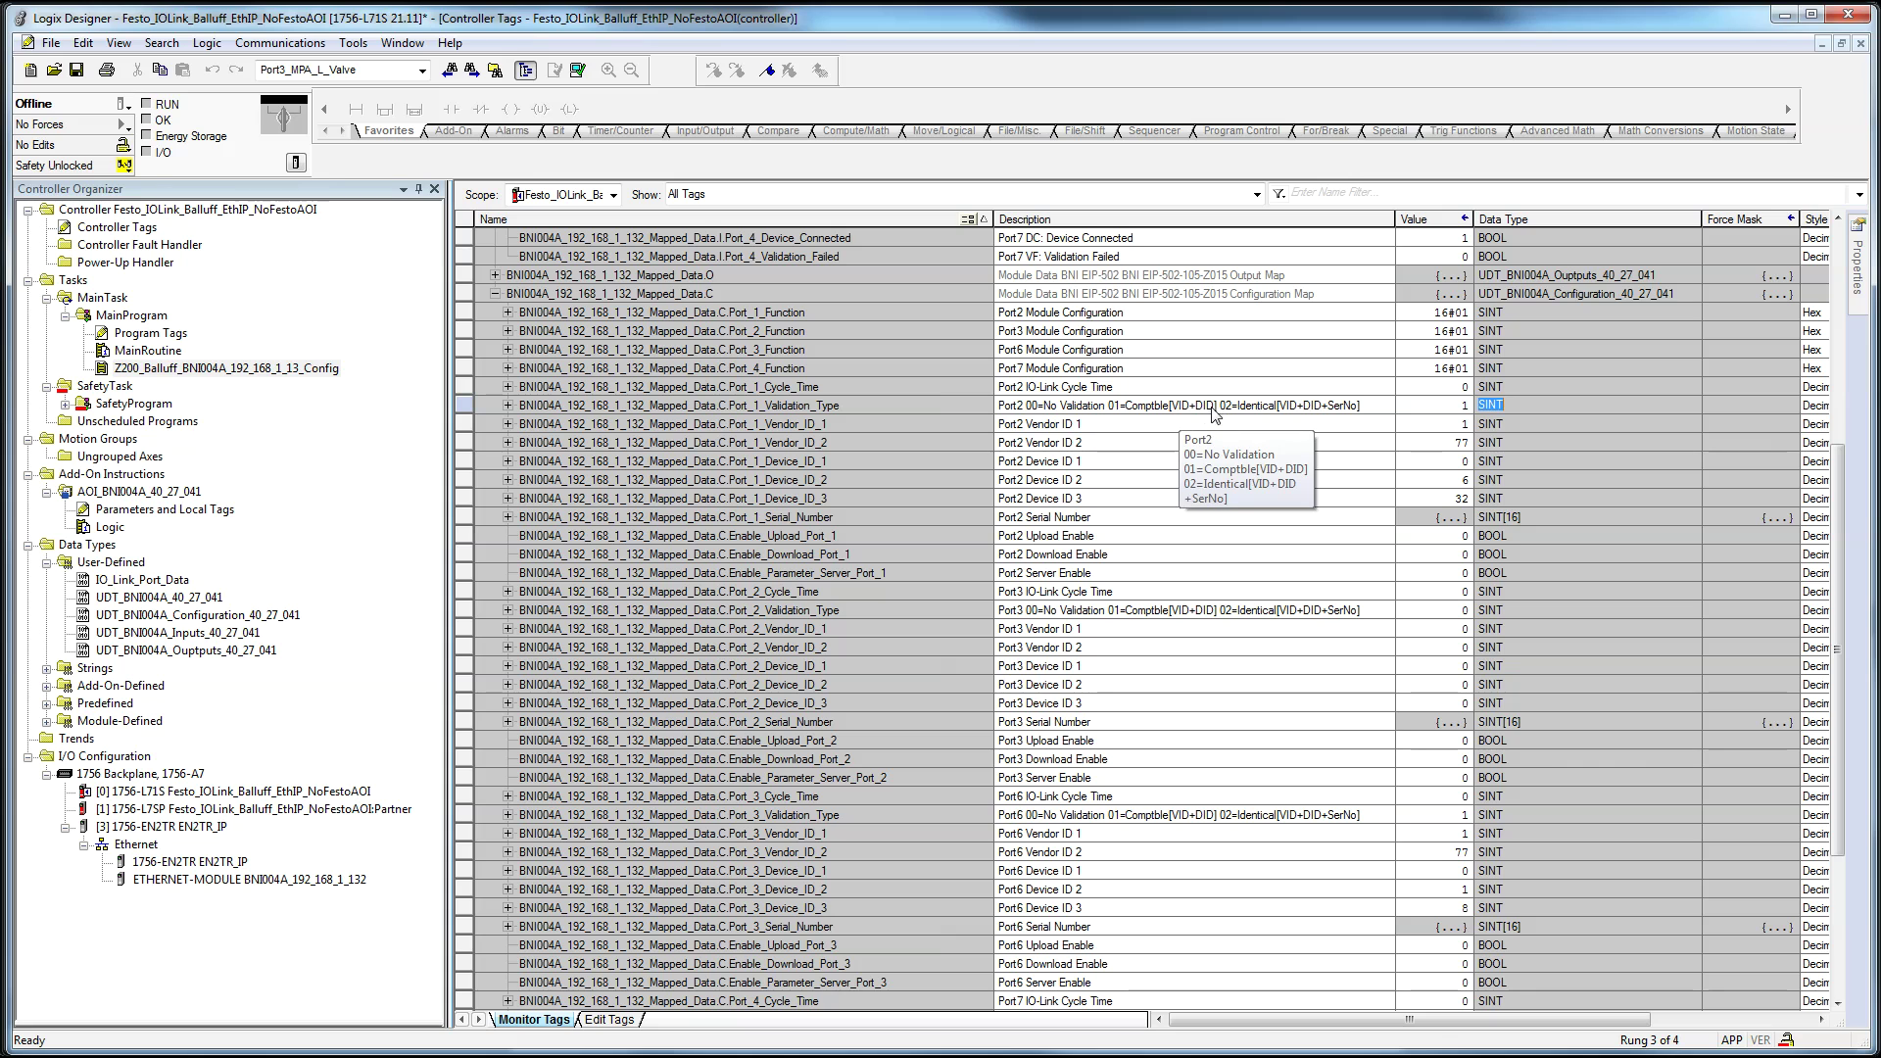
click(1440, 409)
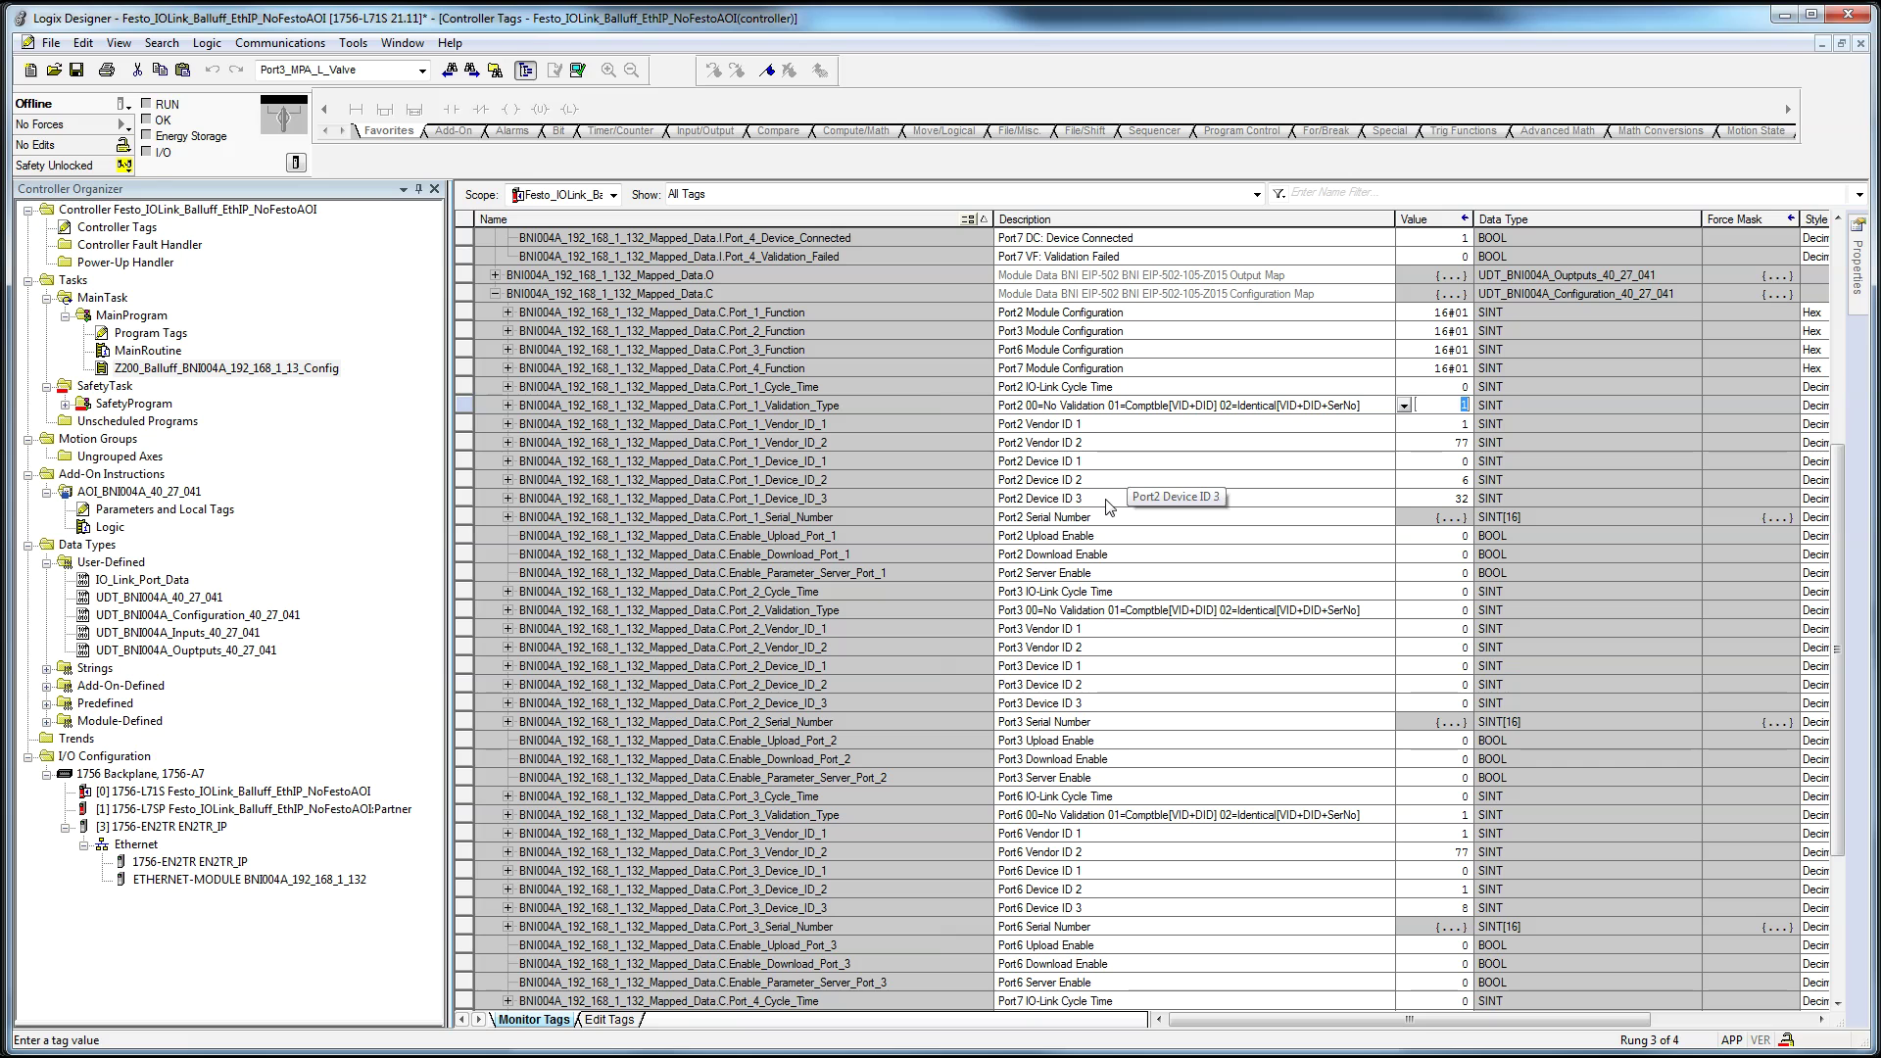
click(943, 479)
click(883, 442)
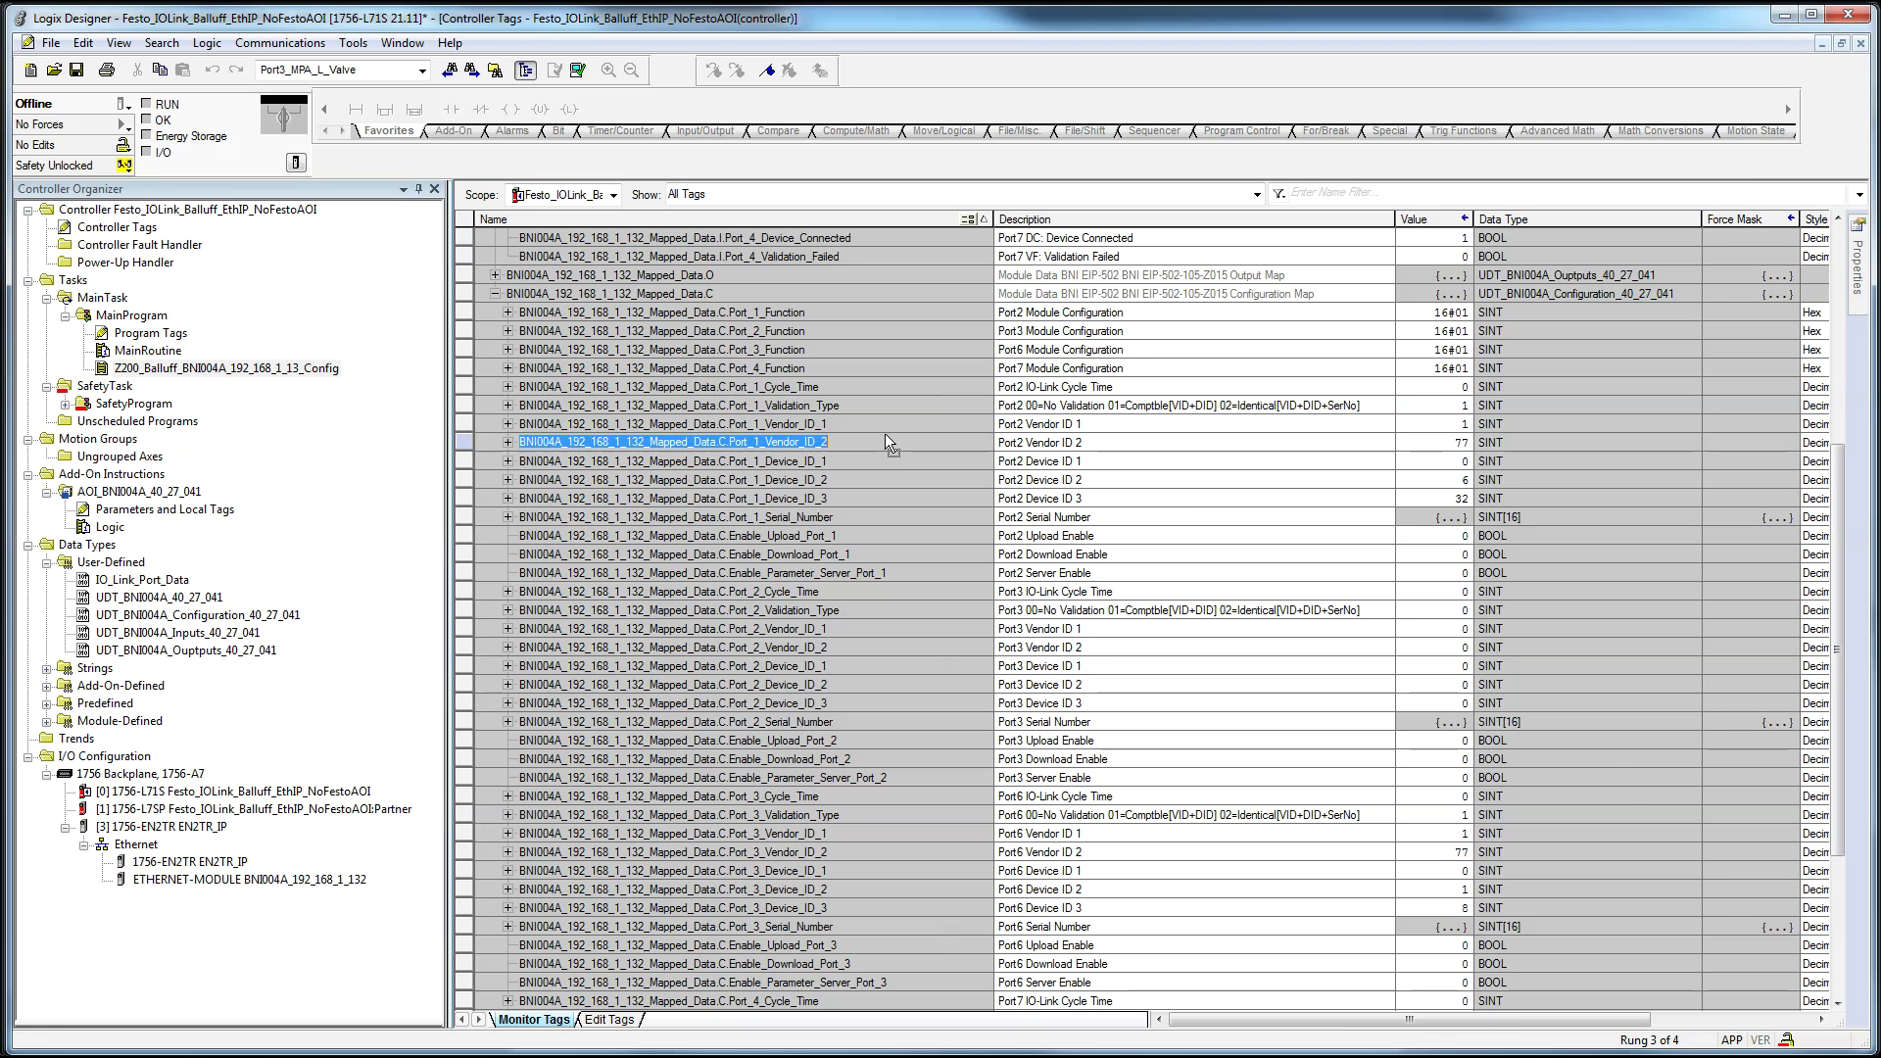
double_click(890, 423)
double_click(885, 461)
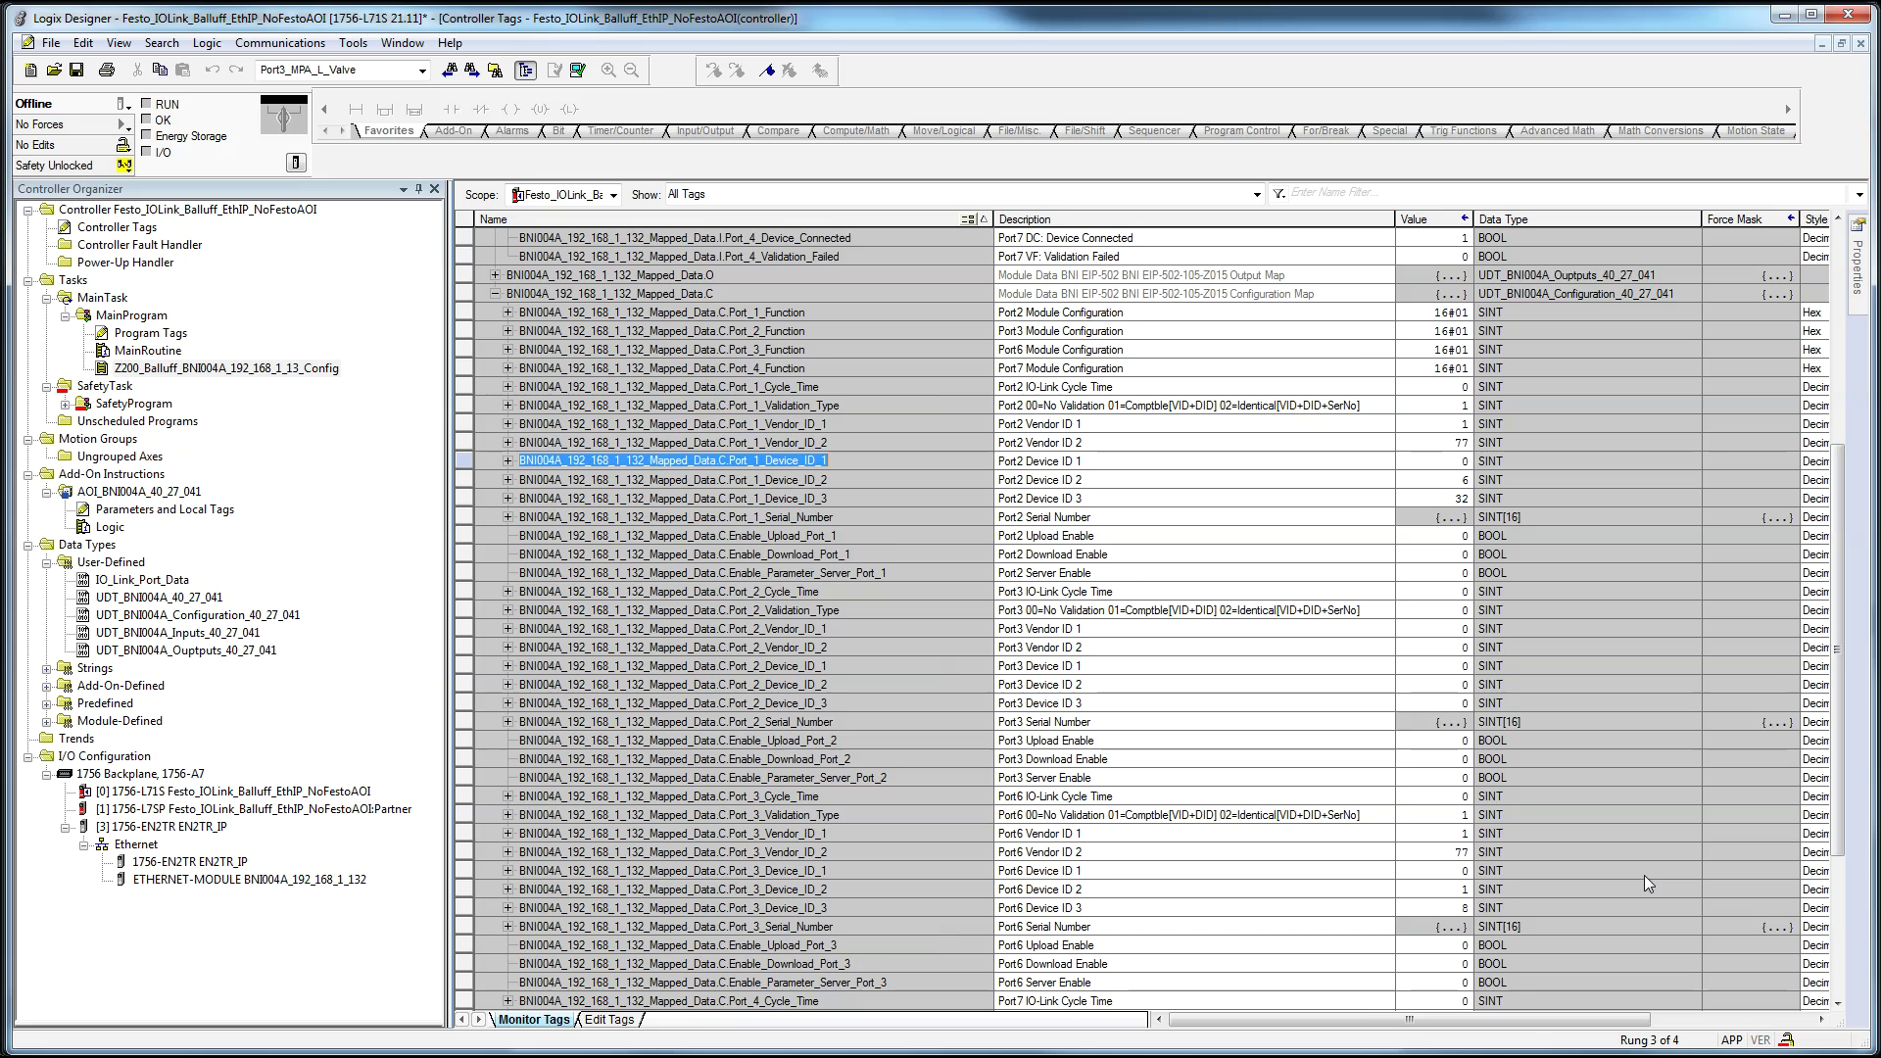
scroll(1644, 884, down, 1)
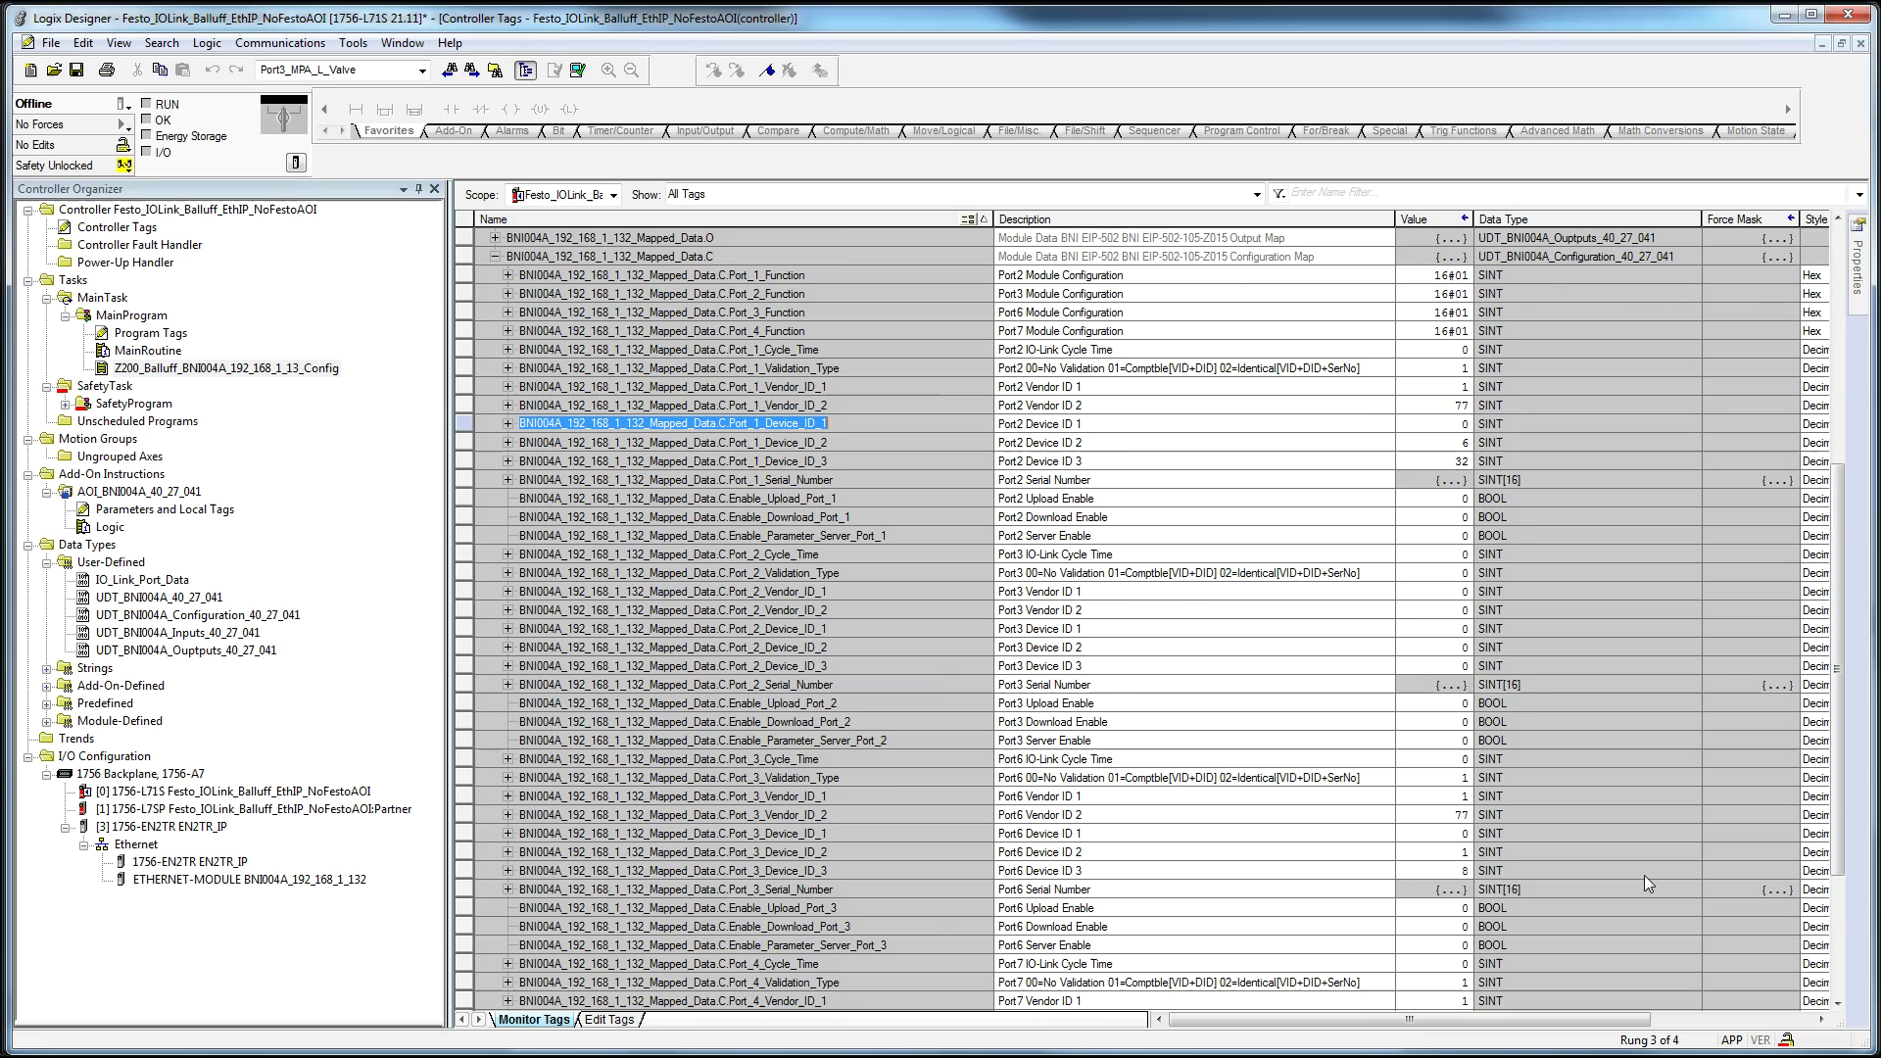
click(942, 389)
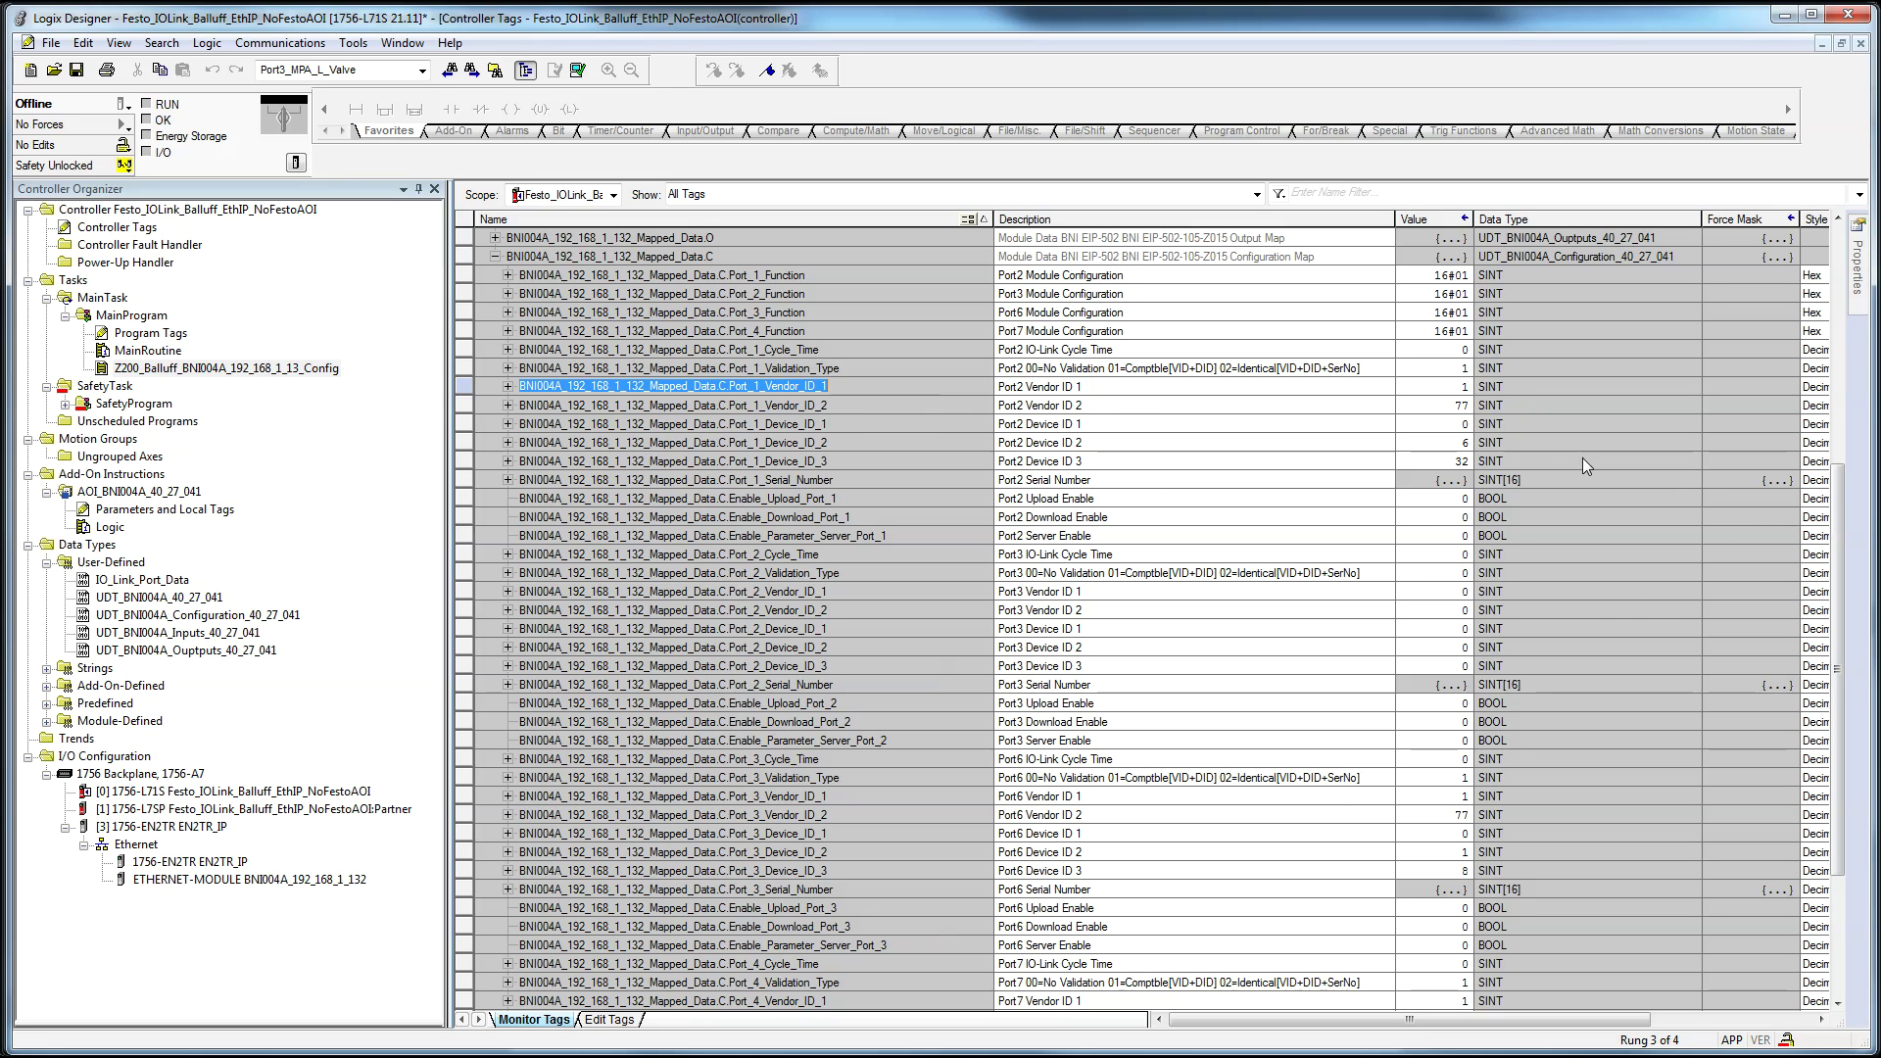
Step: Check the values entered for Port_1's validation type, vendor ID and device ID in the mapped configuration data
click(1433, 369)
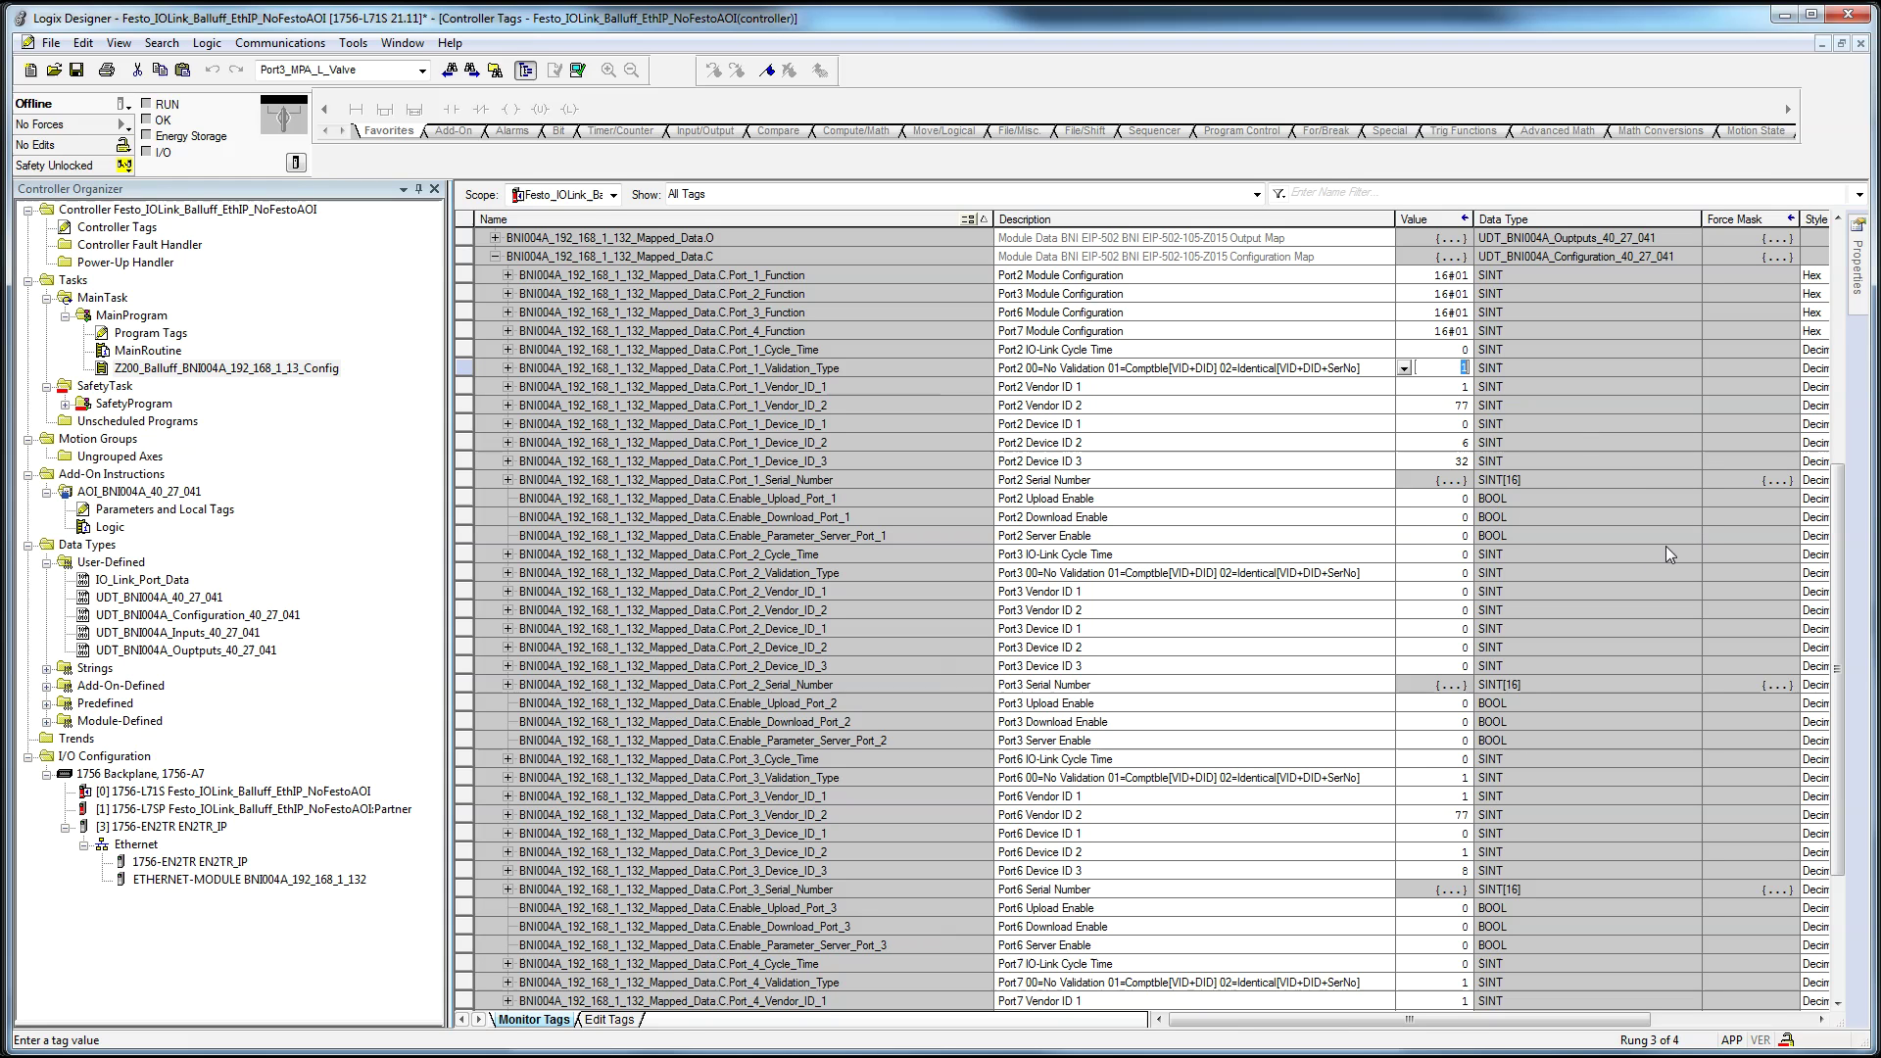
click(1460, 405)
text(77)
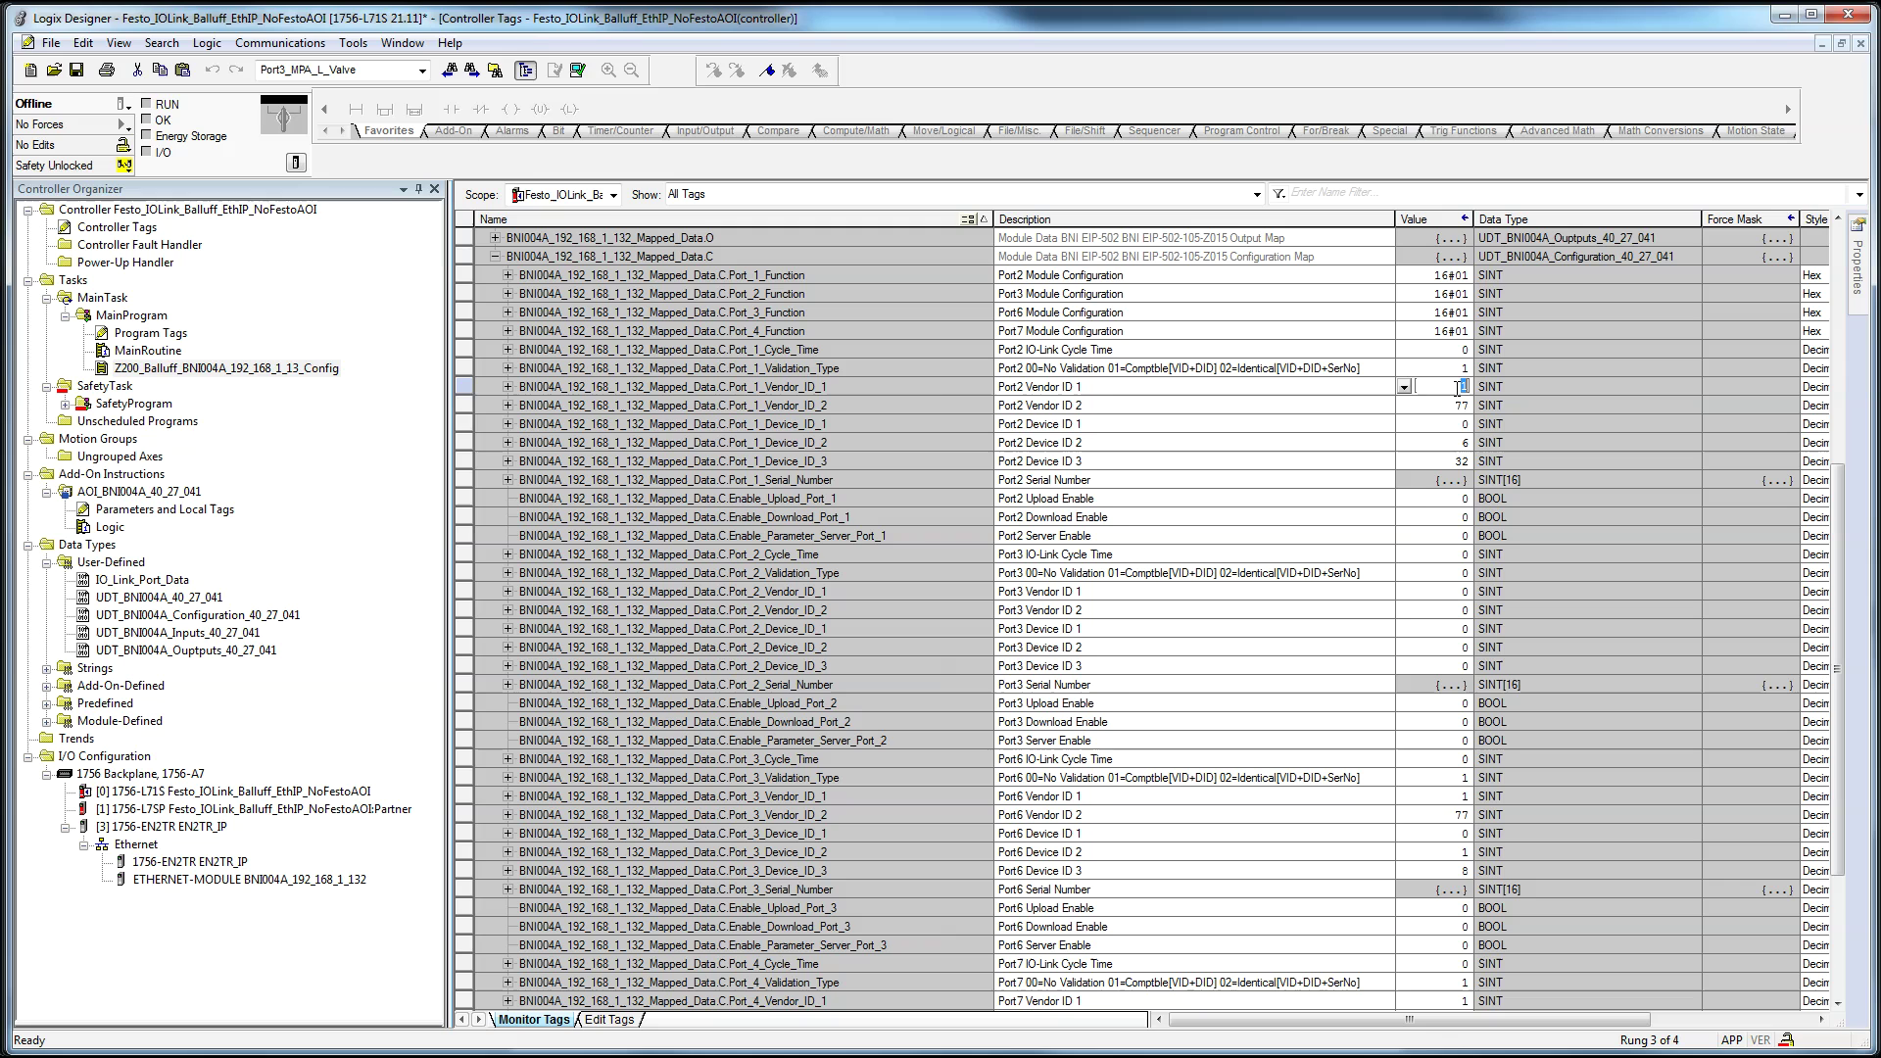
key(Return)
click(1453, 442)
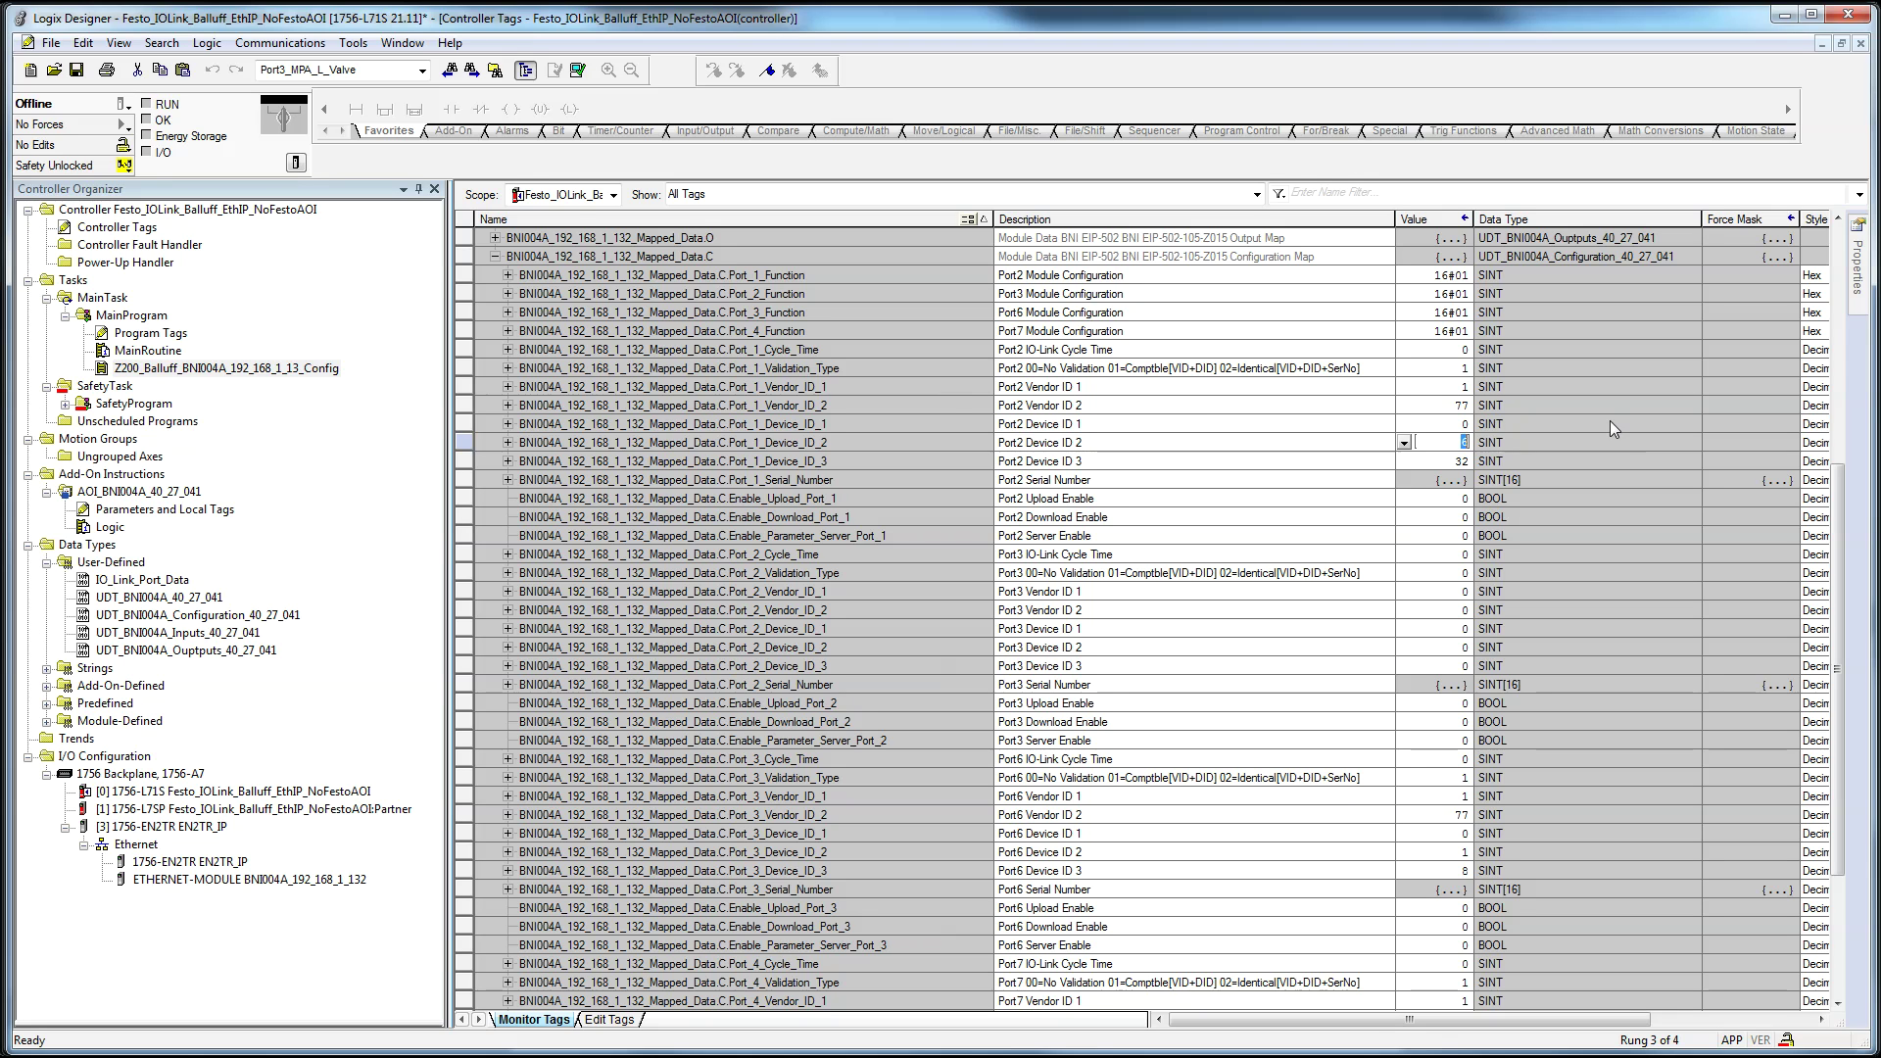
click(939, 385)
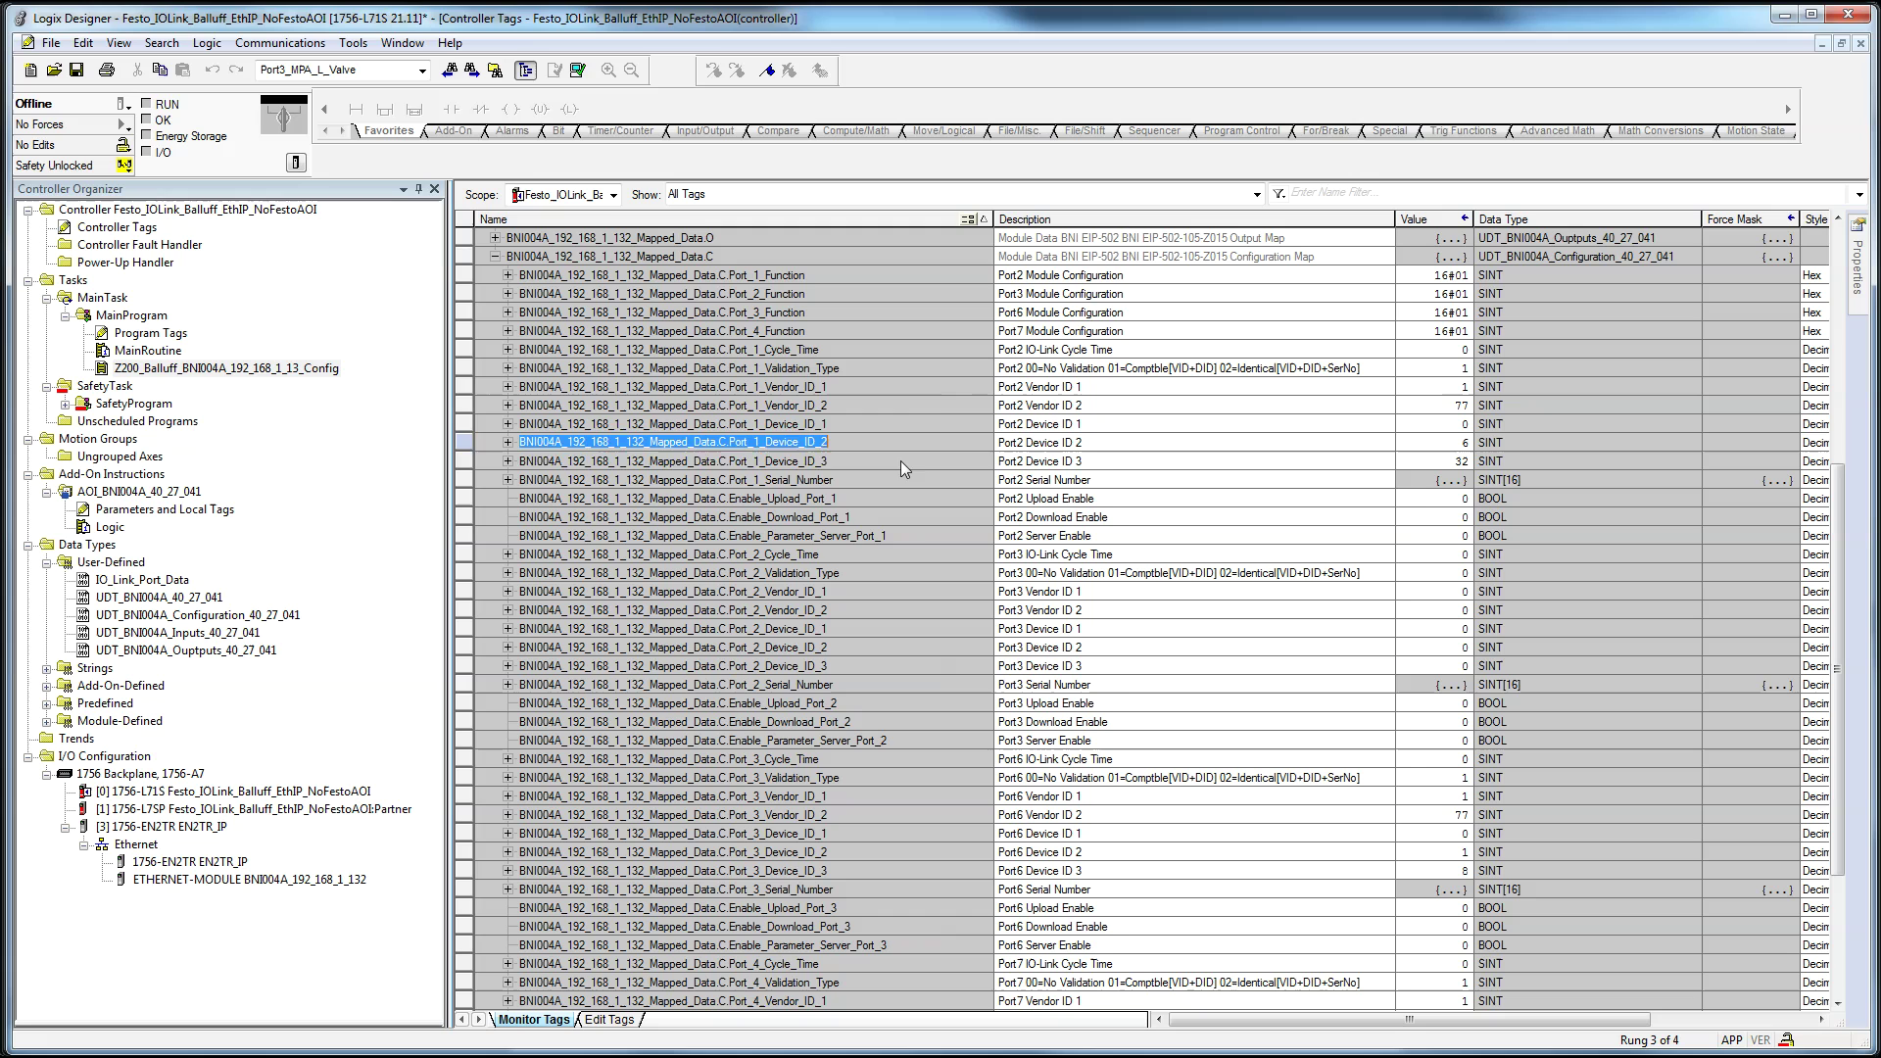
click(944, 370)
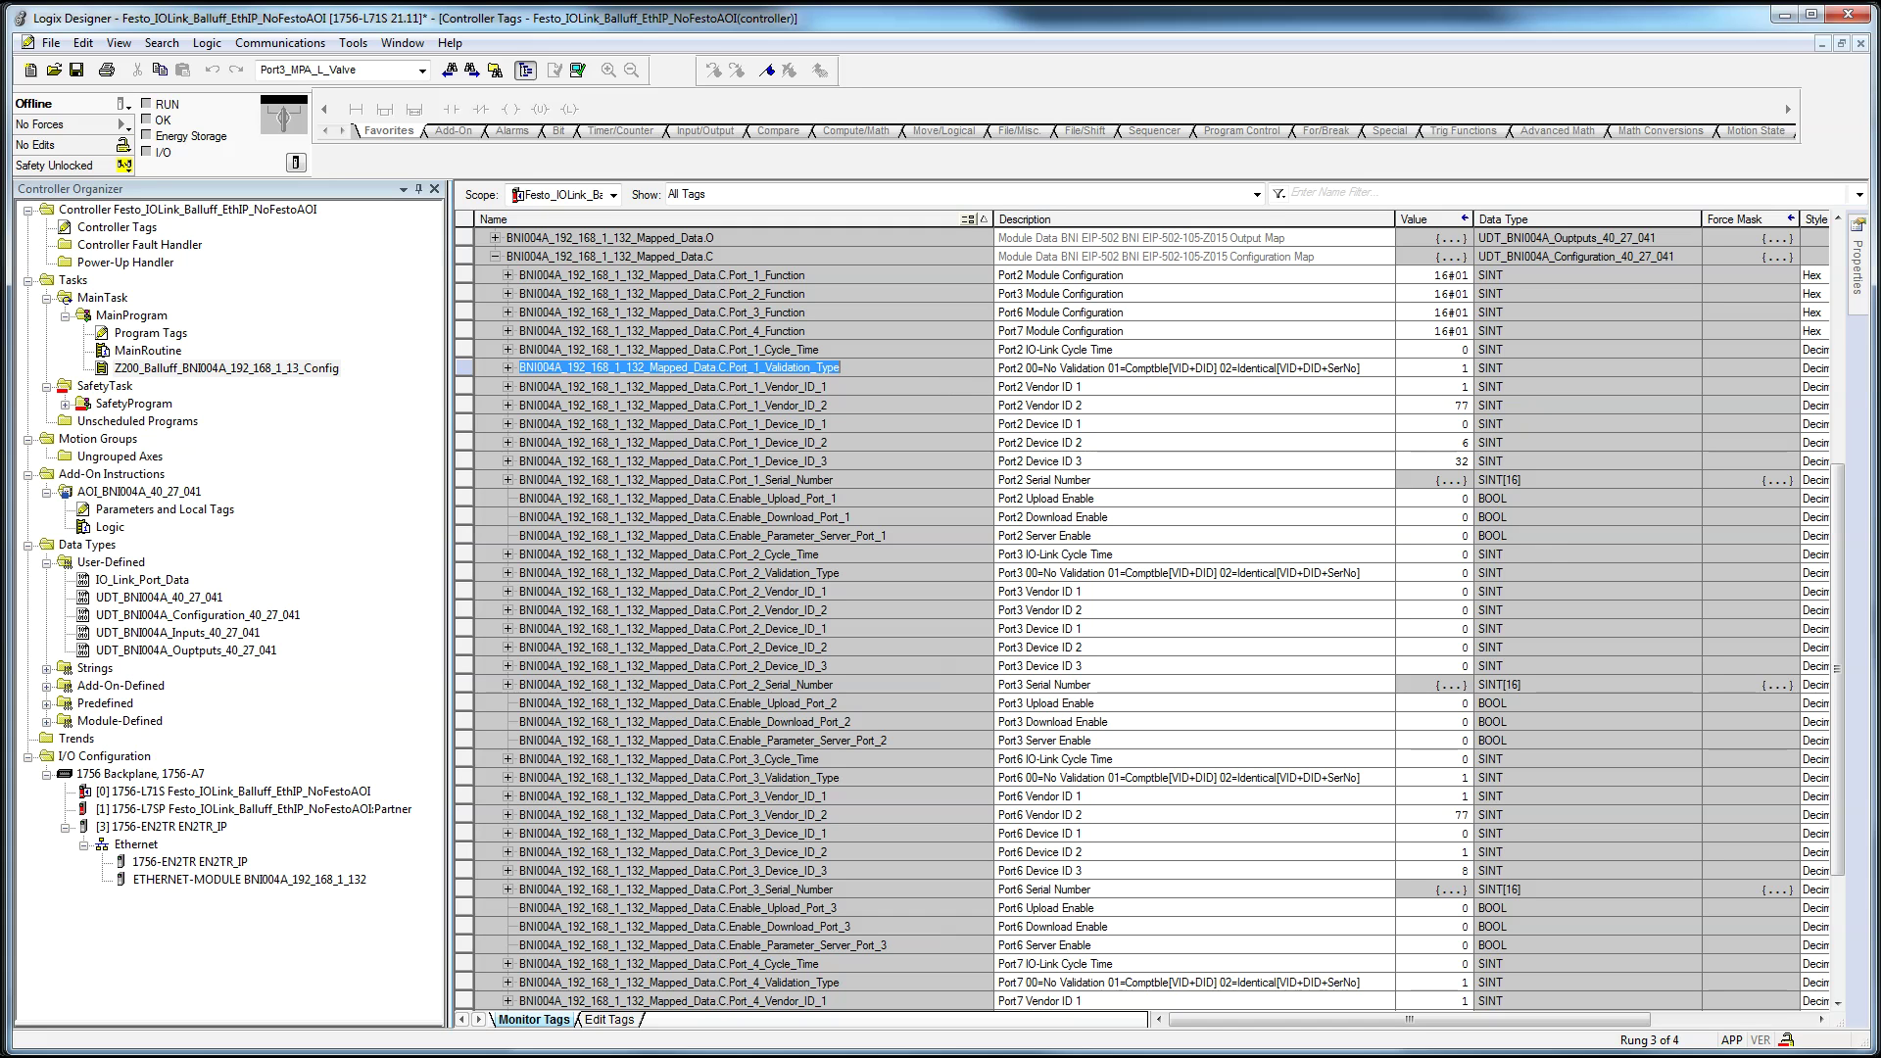
Step: Return to the Z200_Balluff configuration routine and add the prepared VALIDATION rung below the DEVICE CONNECTED STATUS rung
key(ctrl+Tab)
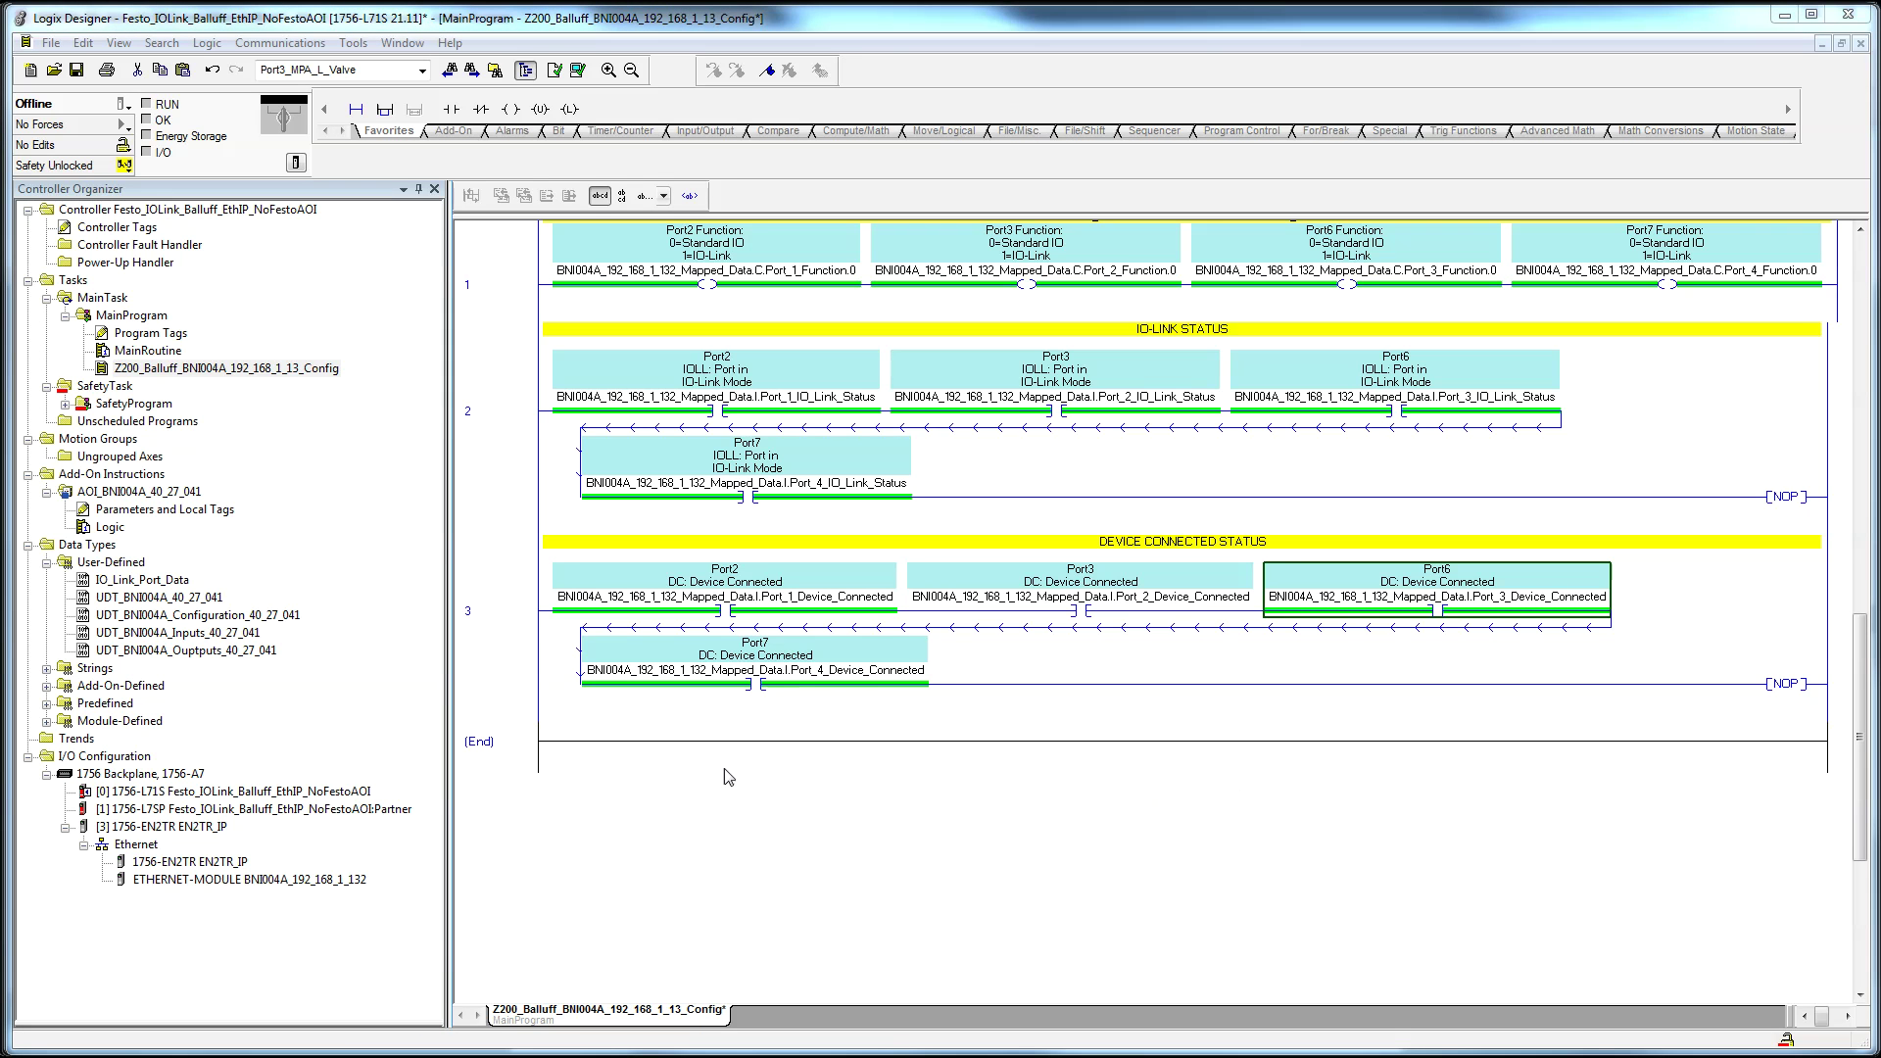
click(596, 701)
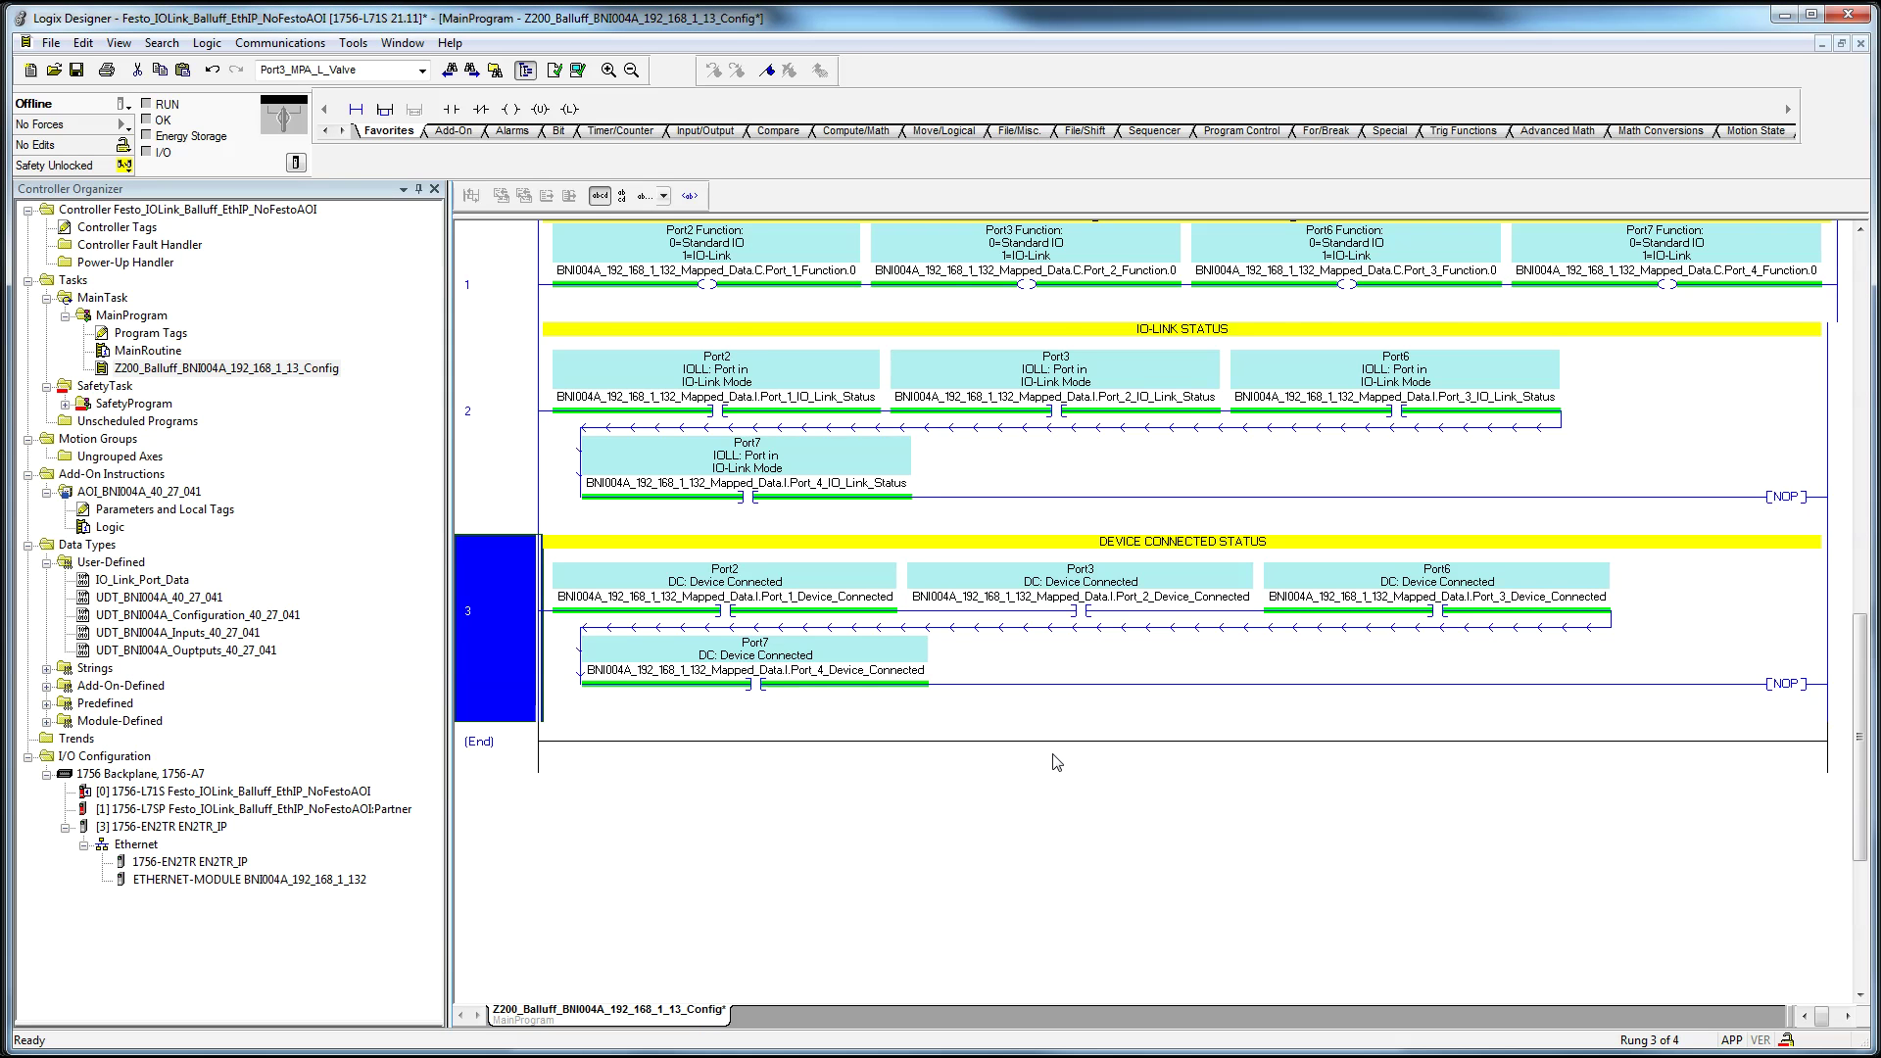
key(ctrl+v)
Step: Review rung 4's comment on the three validation types and the Validation_Failed contacts of Port2, Port3, Port6 and Port7
click(1216, 856)
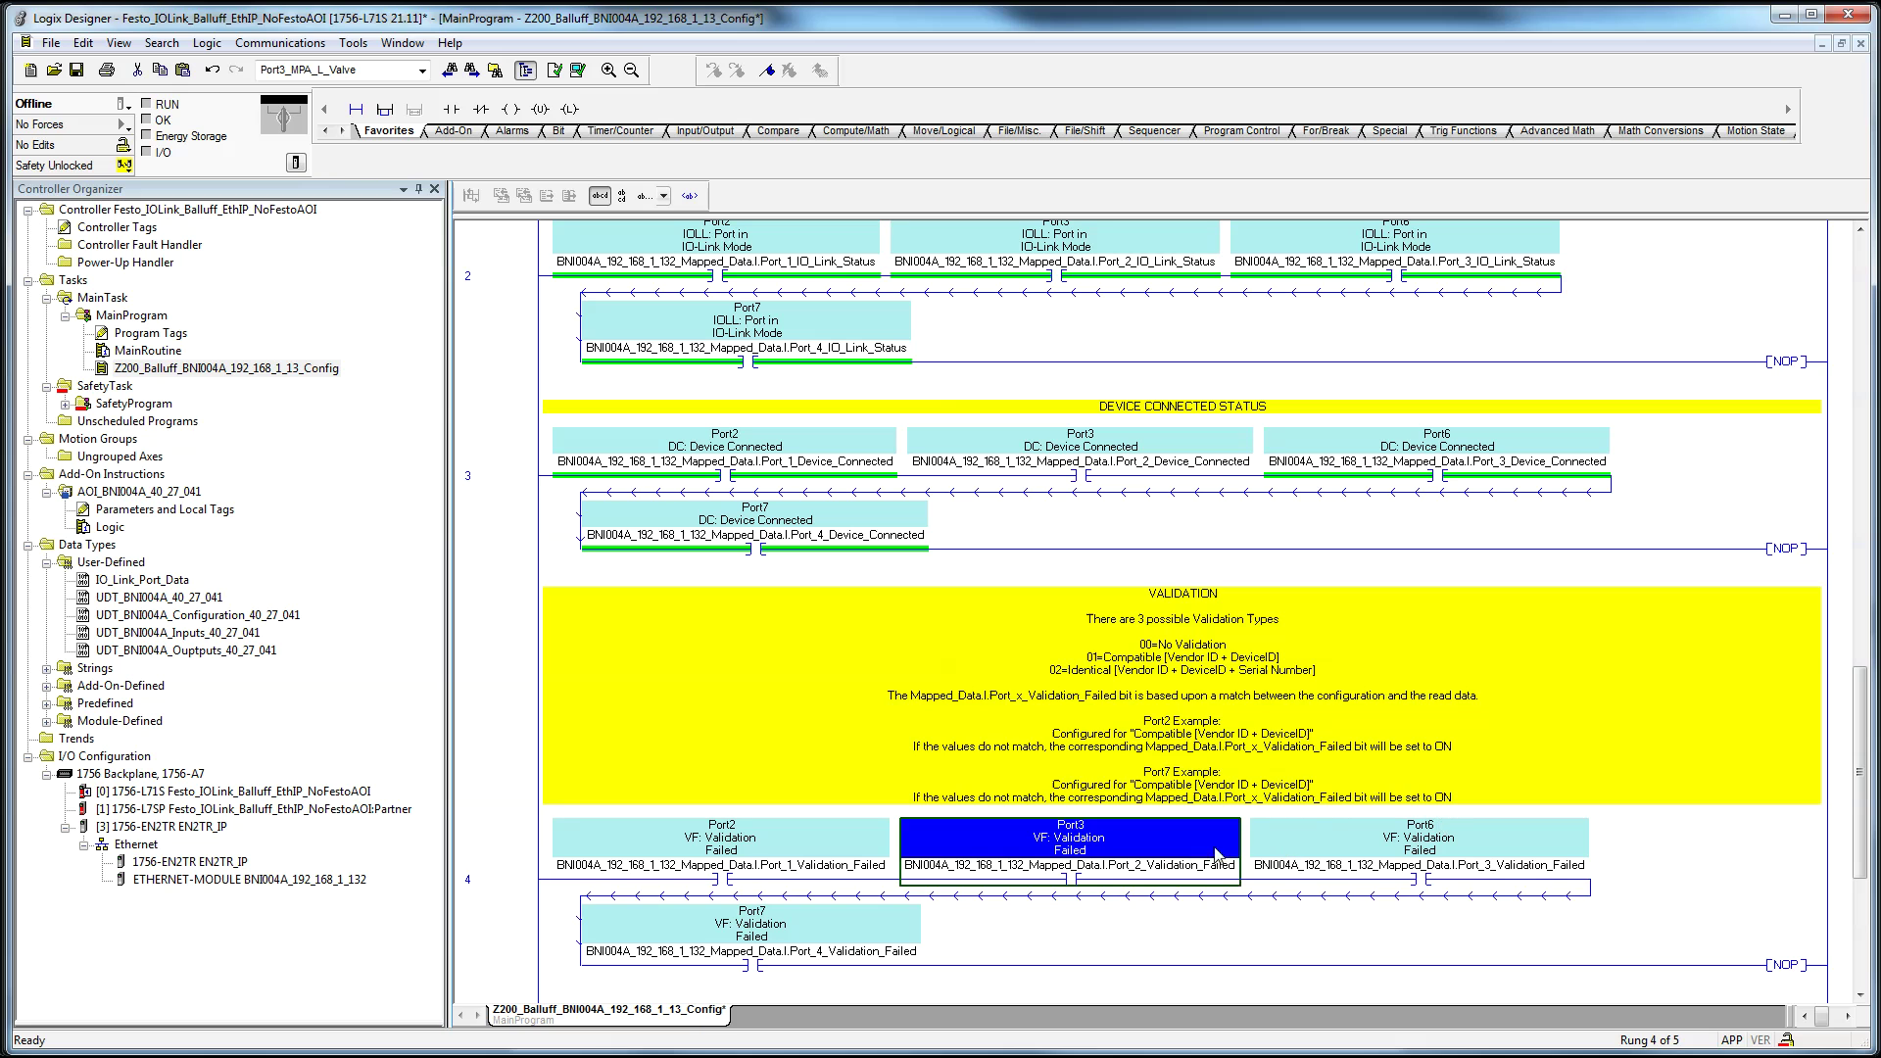
click(1488, 881)
scroll(1071, 854, down, 1)
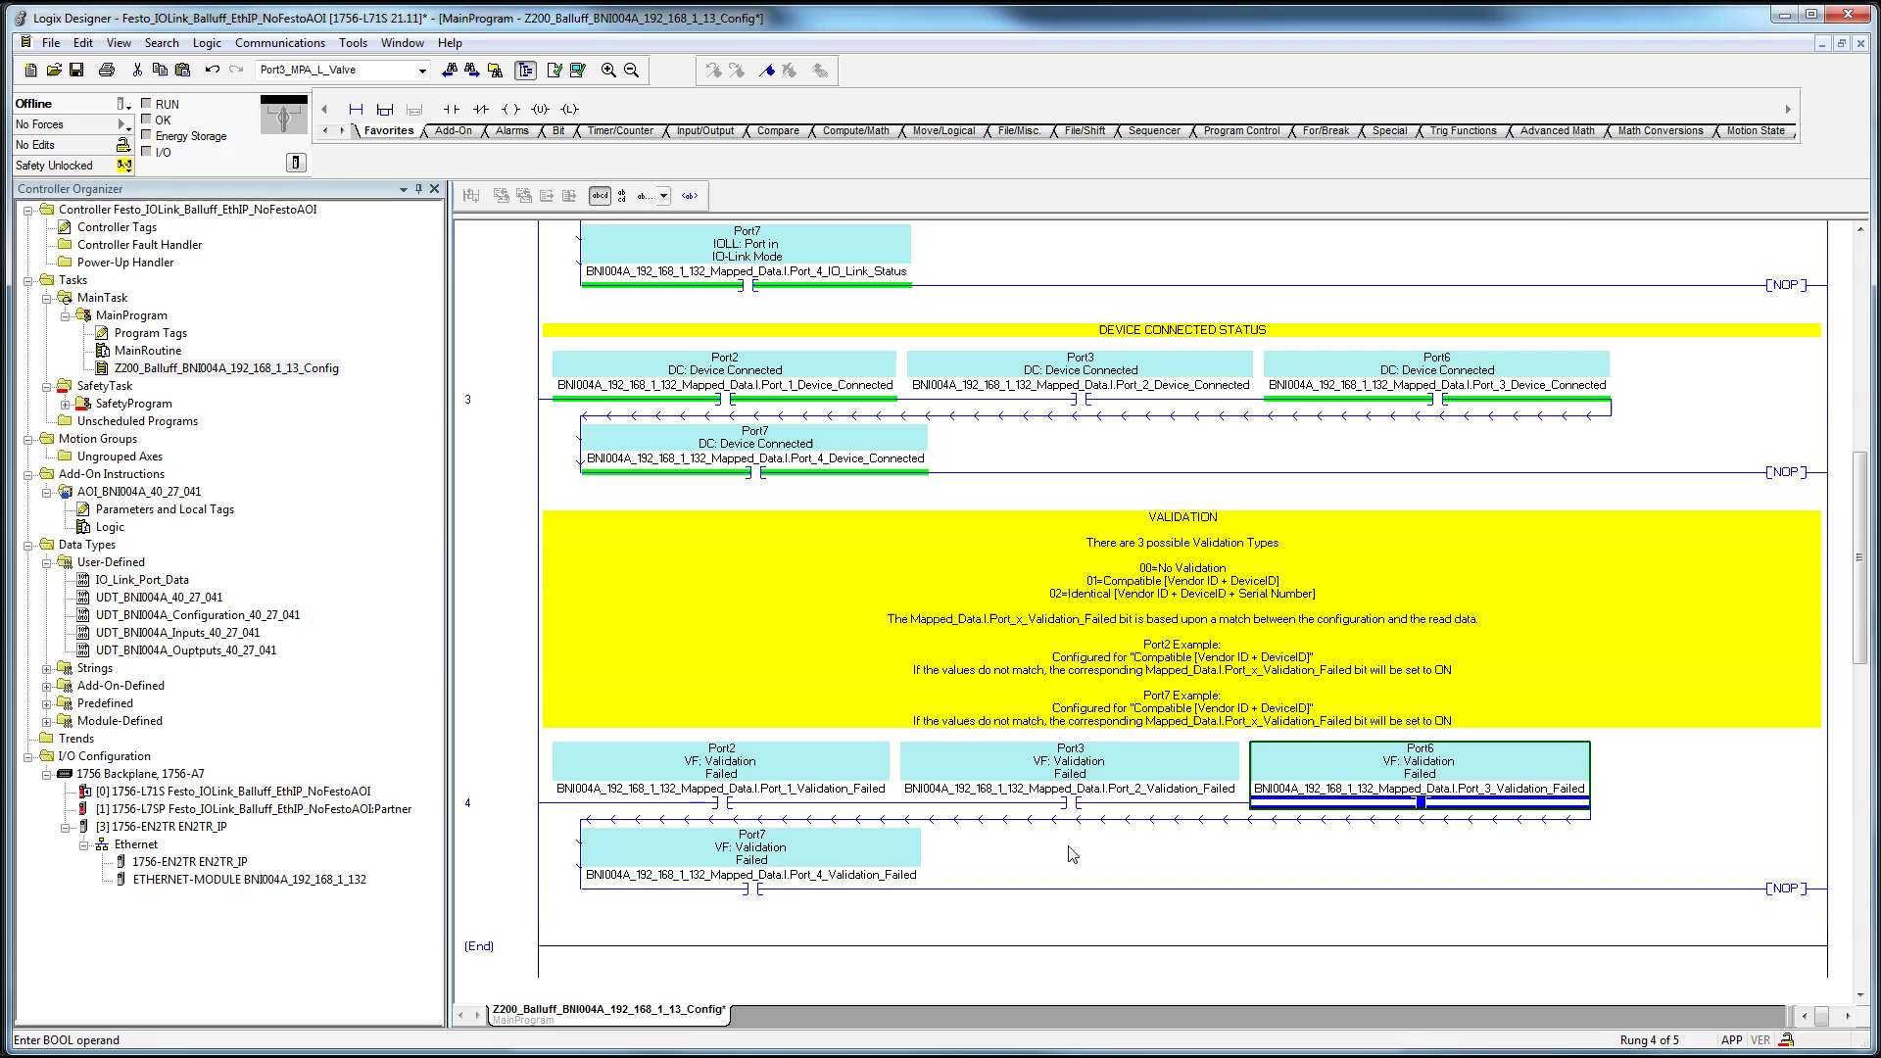
scroll(1071, 855, down, 2)
click(874, 659)
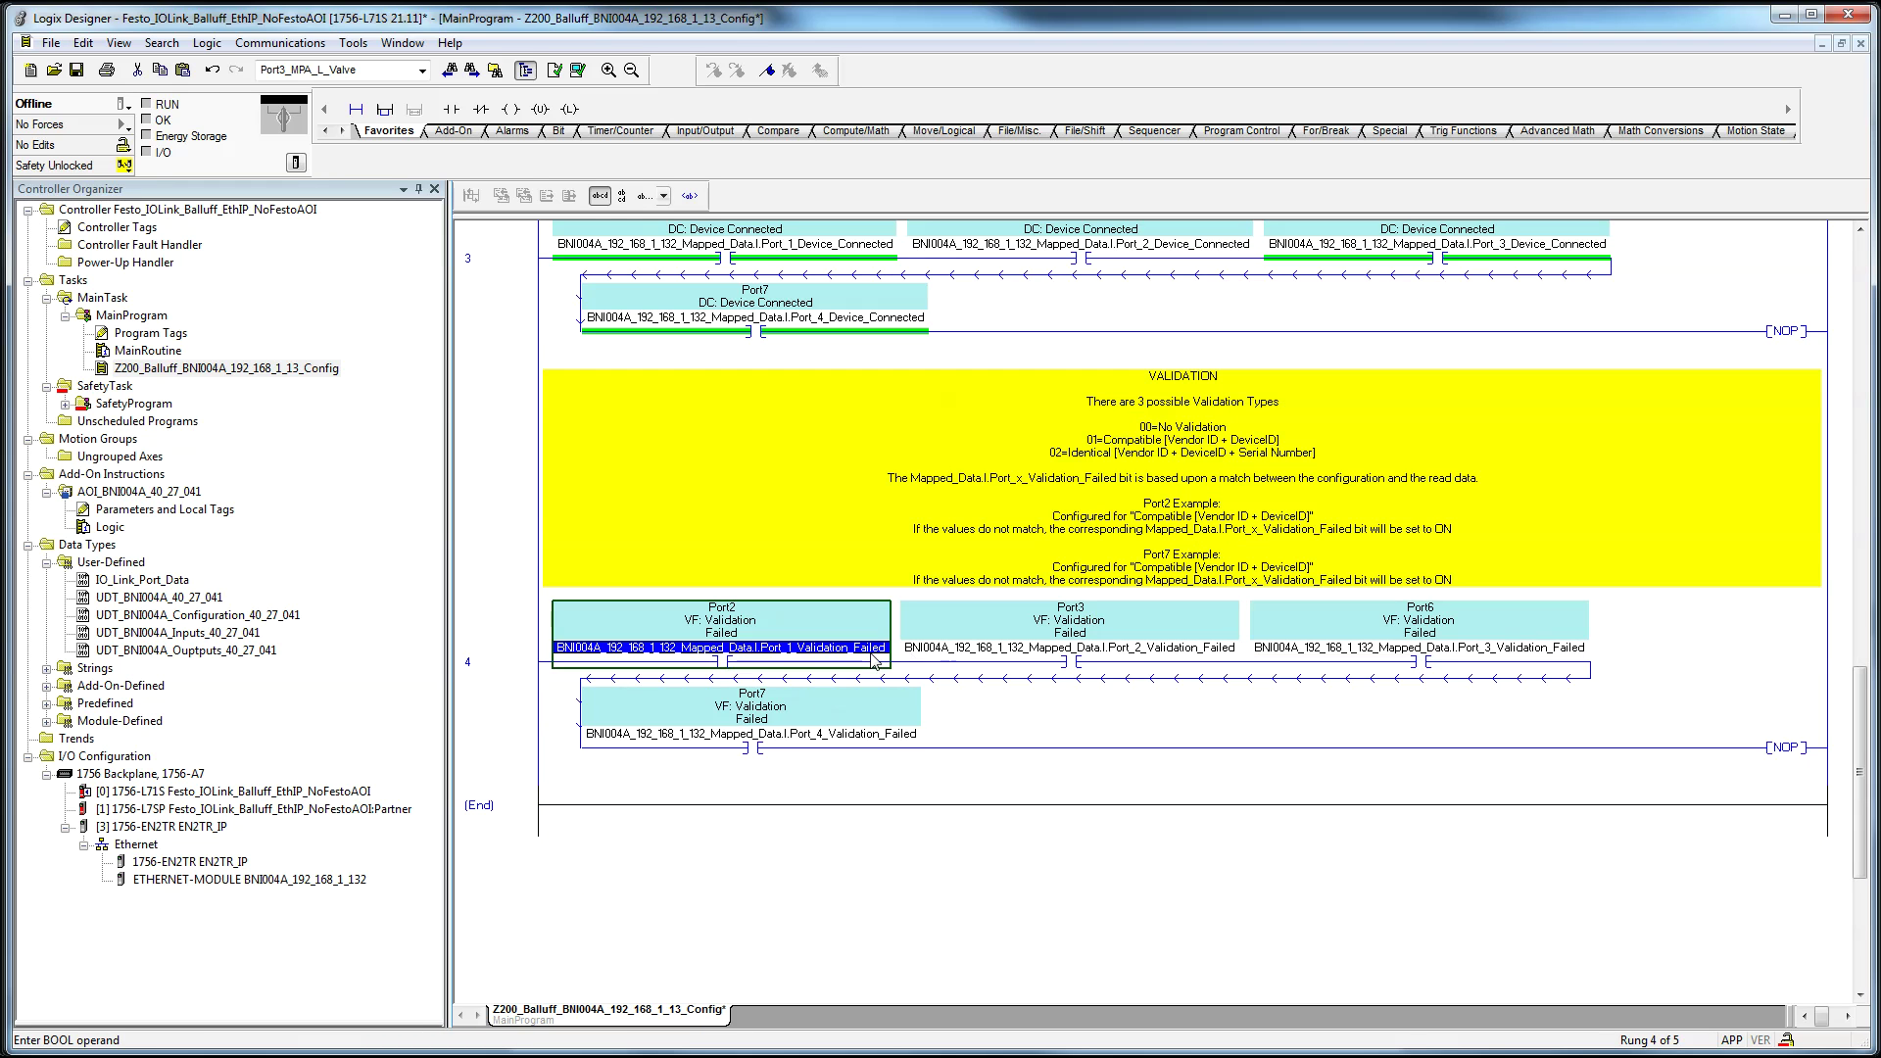
click(1460, 663)
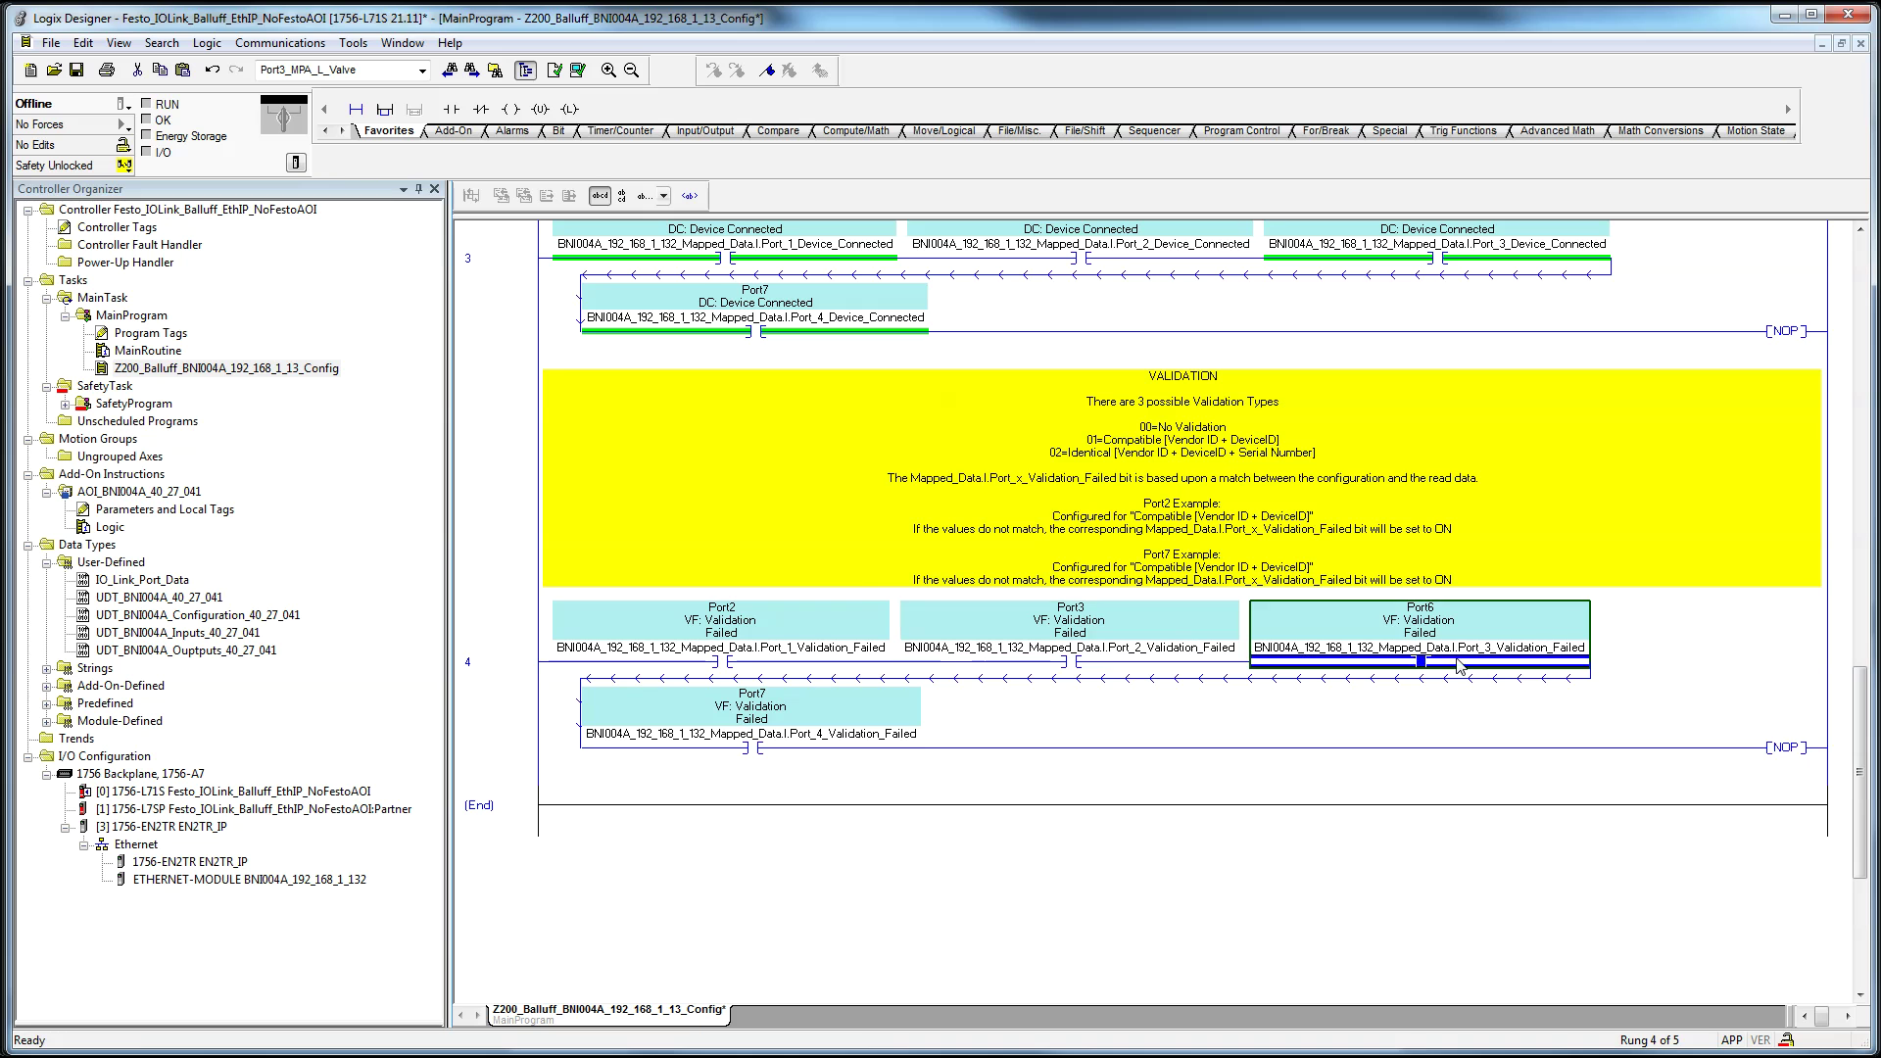
click(1425, 619)
key(Down)
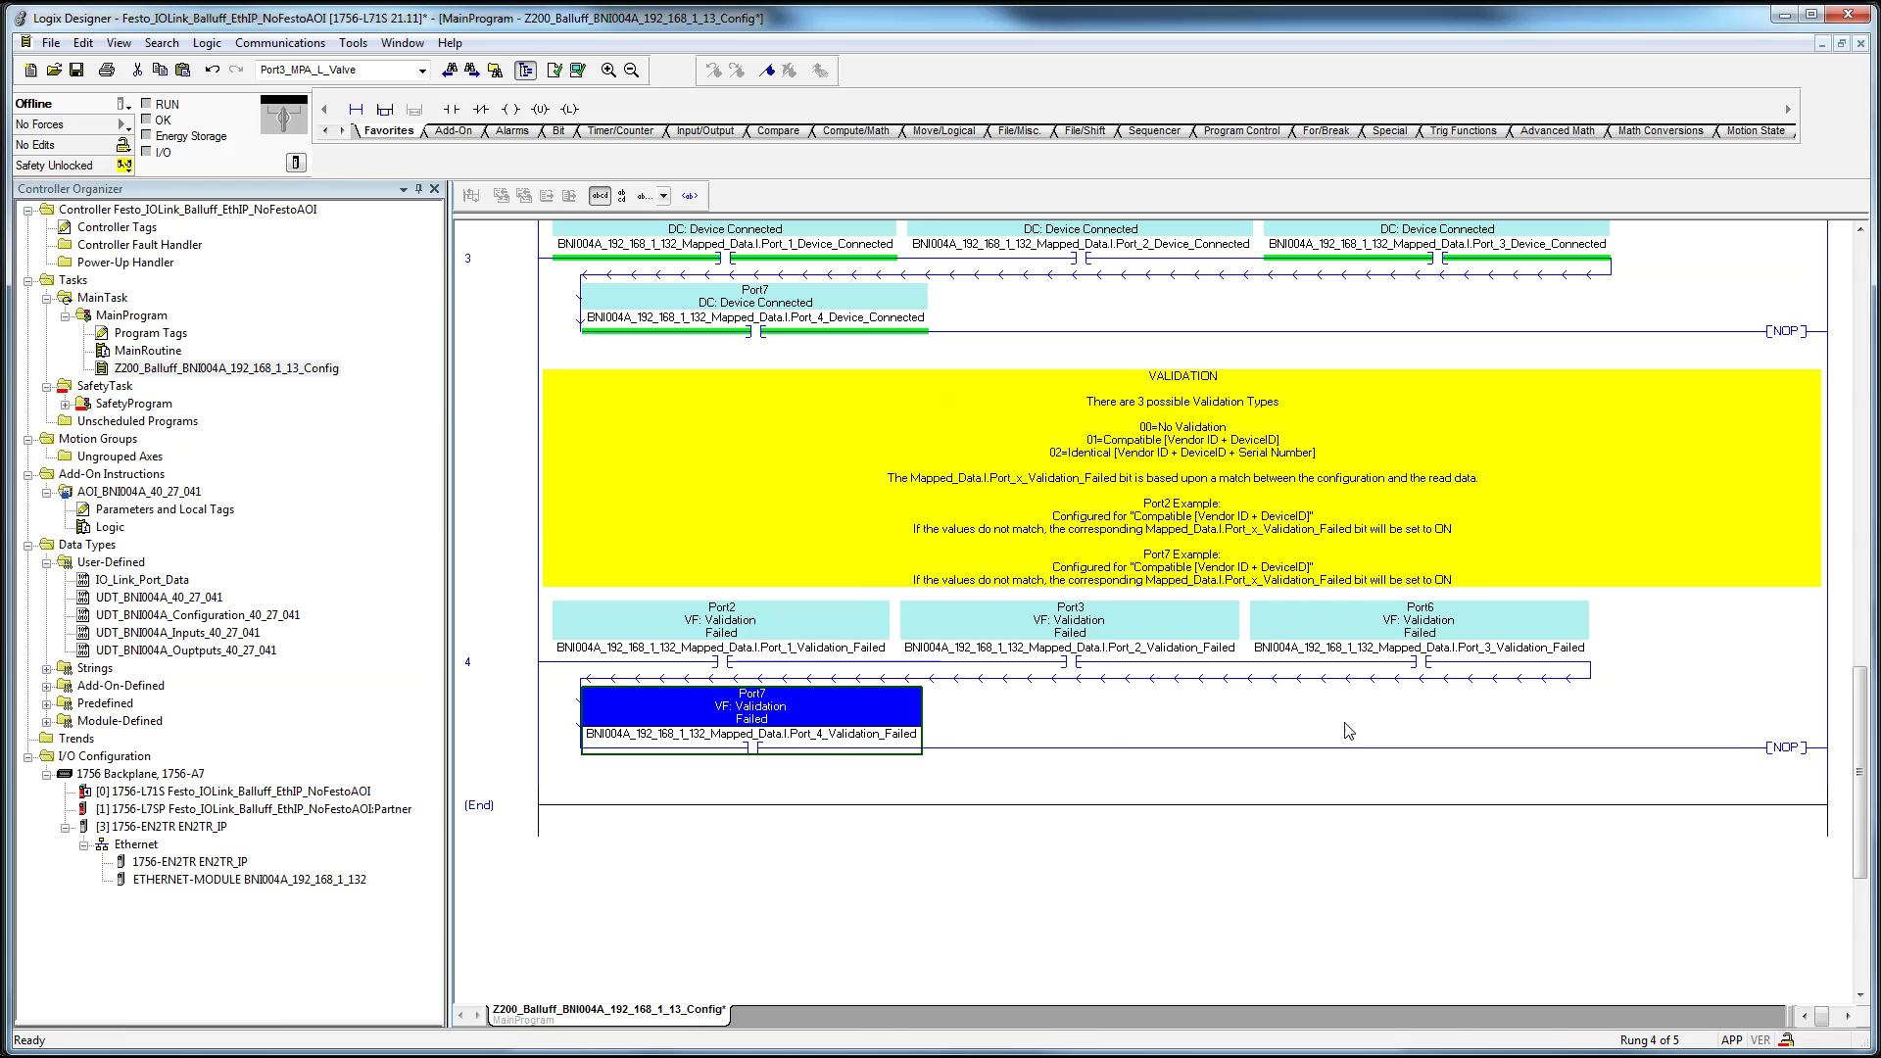
click(1486, 655)
click(1233, 509)
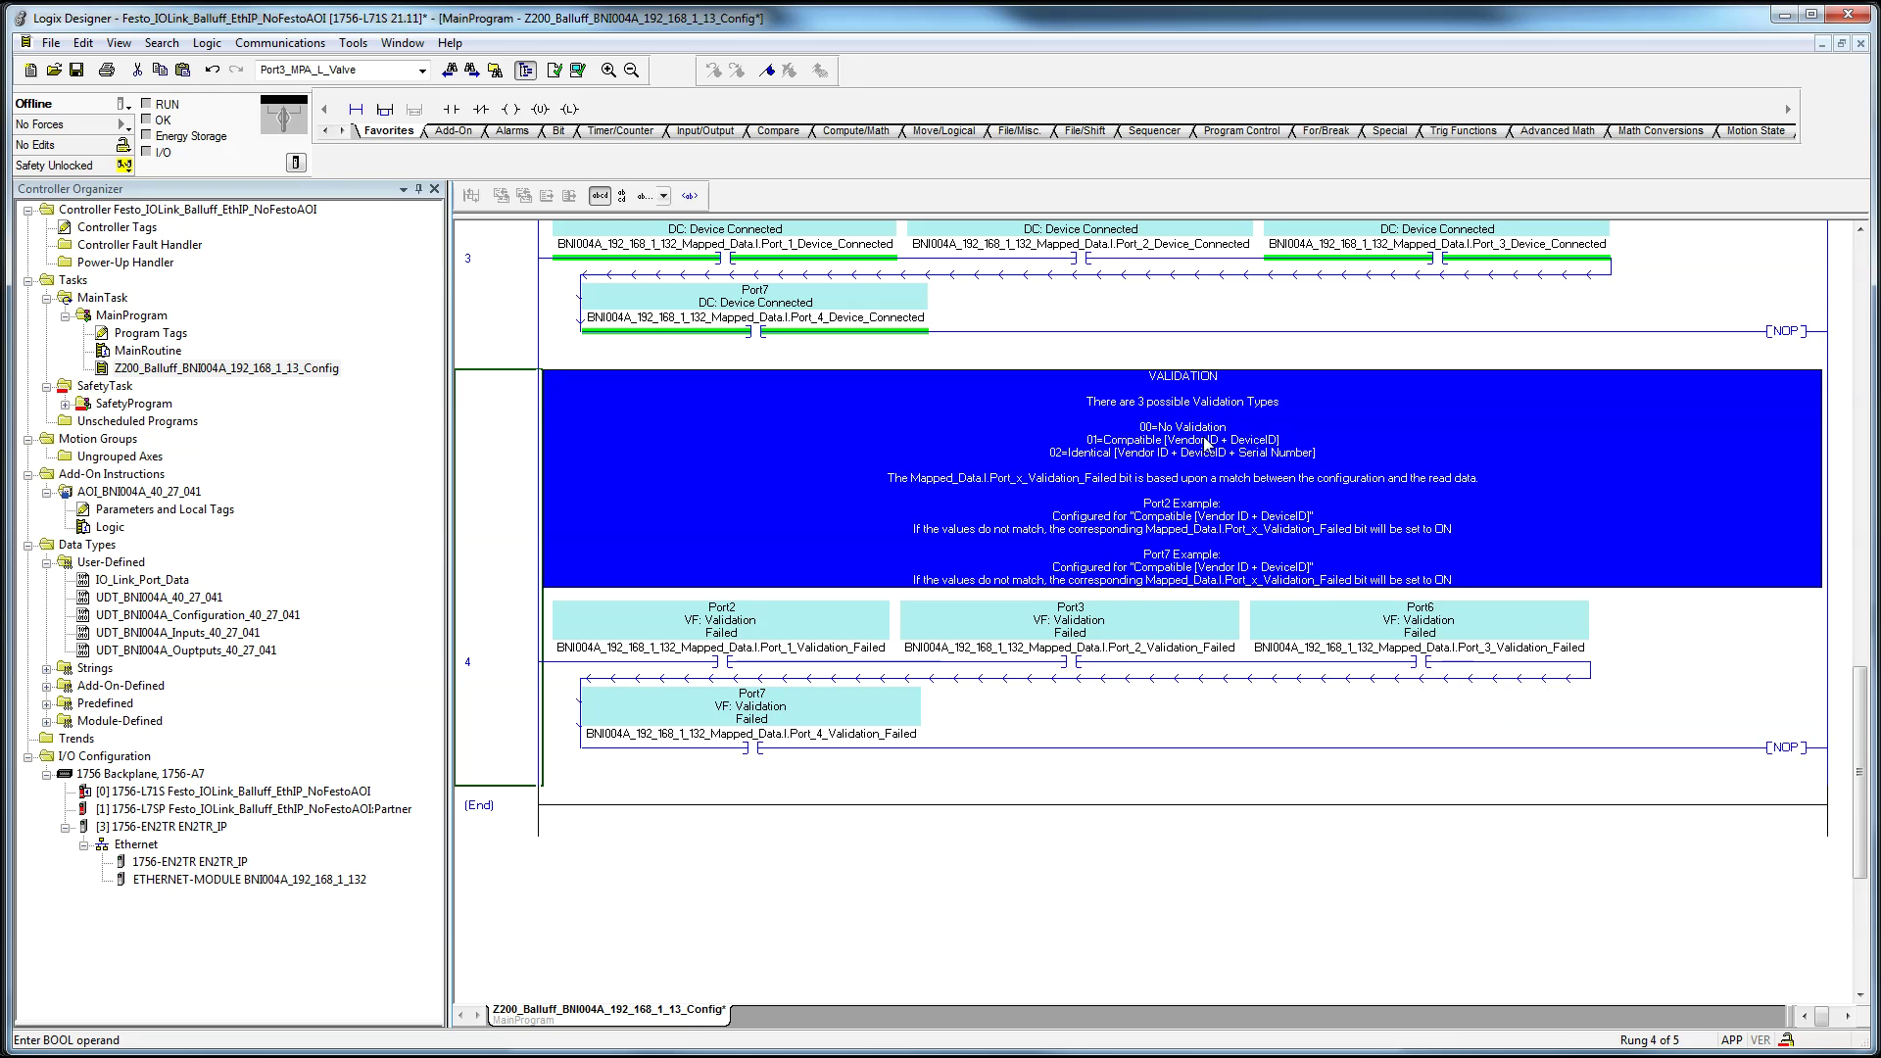
click(1507, 668)
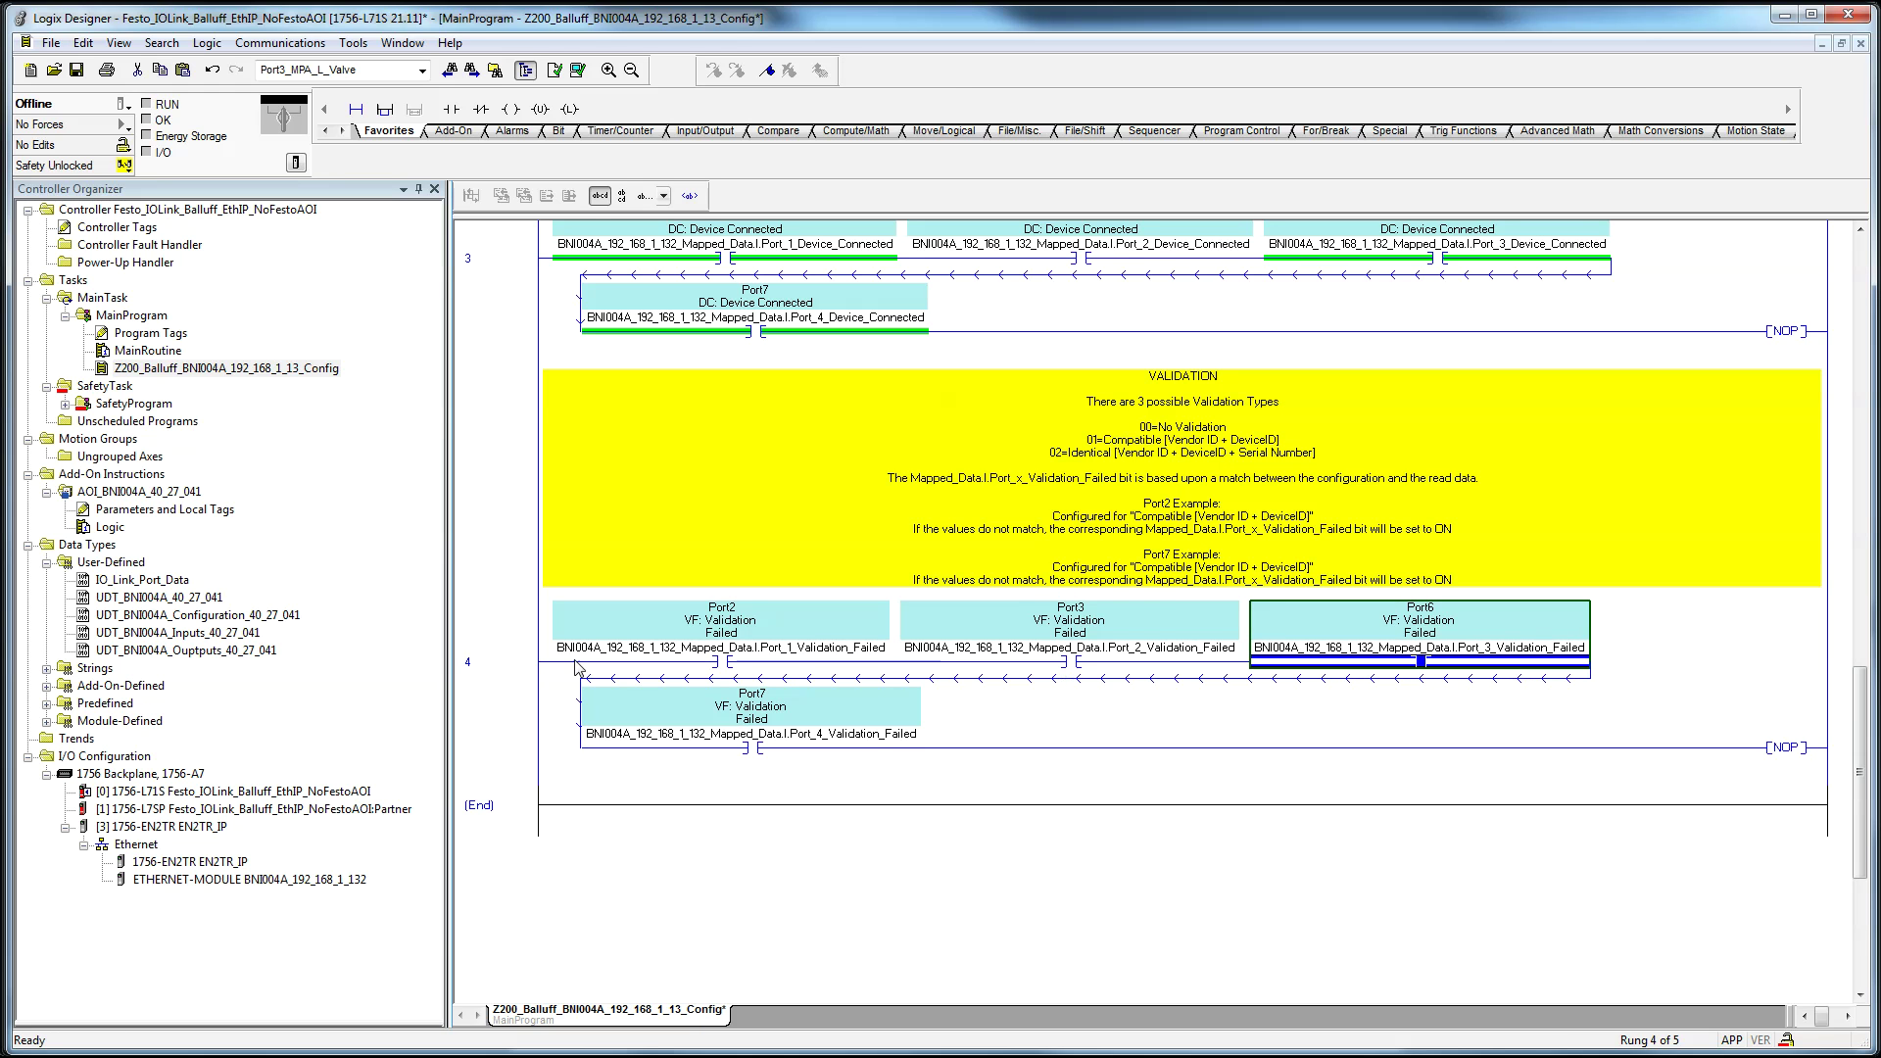
click(1134, 670)
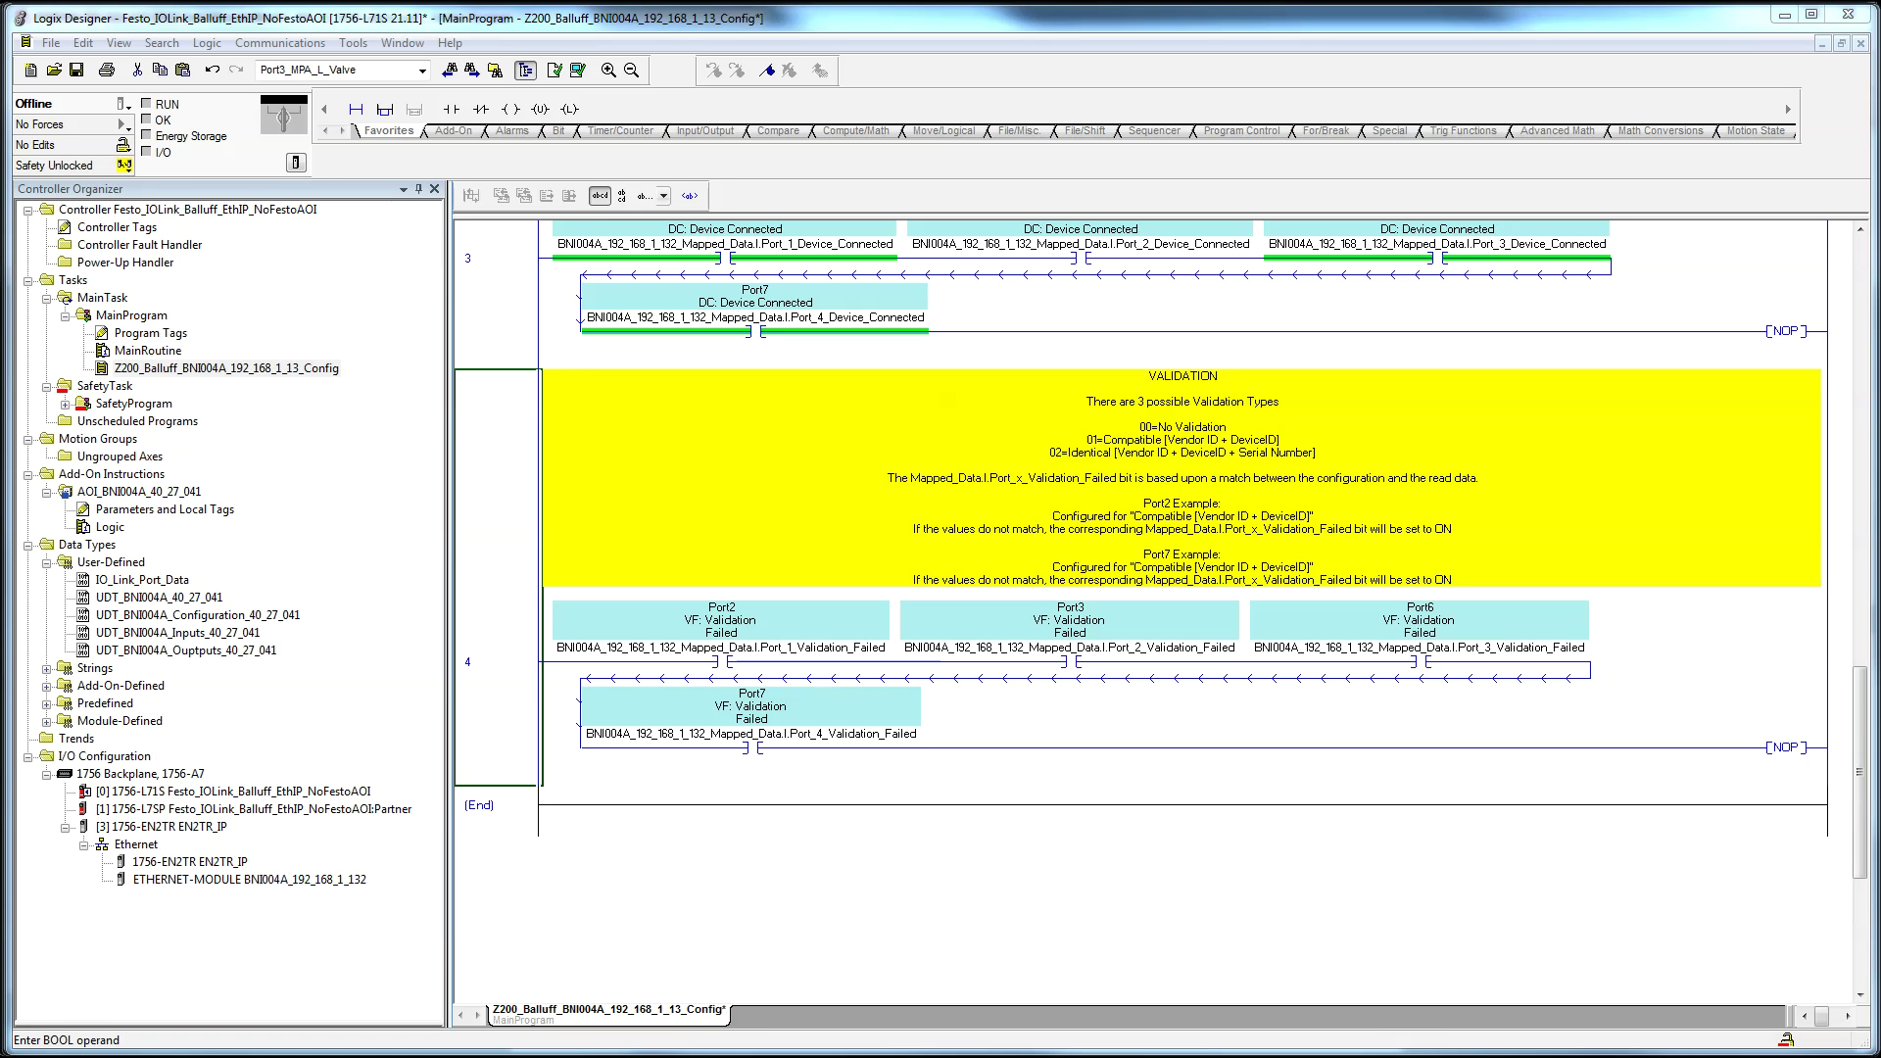
Step: Add the prepared EQU comparison rungs for the four IO-Link ports below the VALIDATION rung, and examine Port2's Validation_Type and Vendor_ID_1 comparisons
click(538, 763)
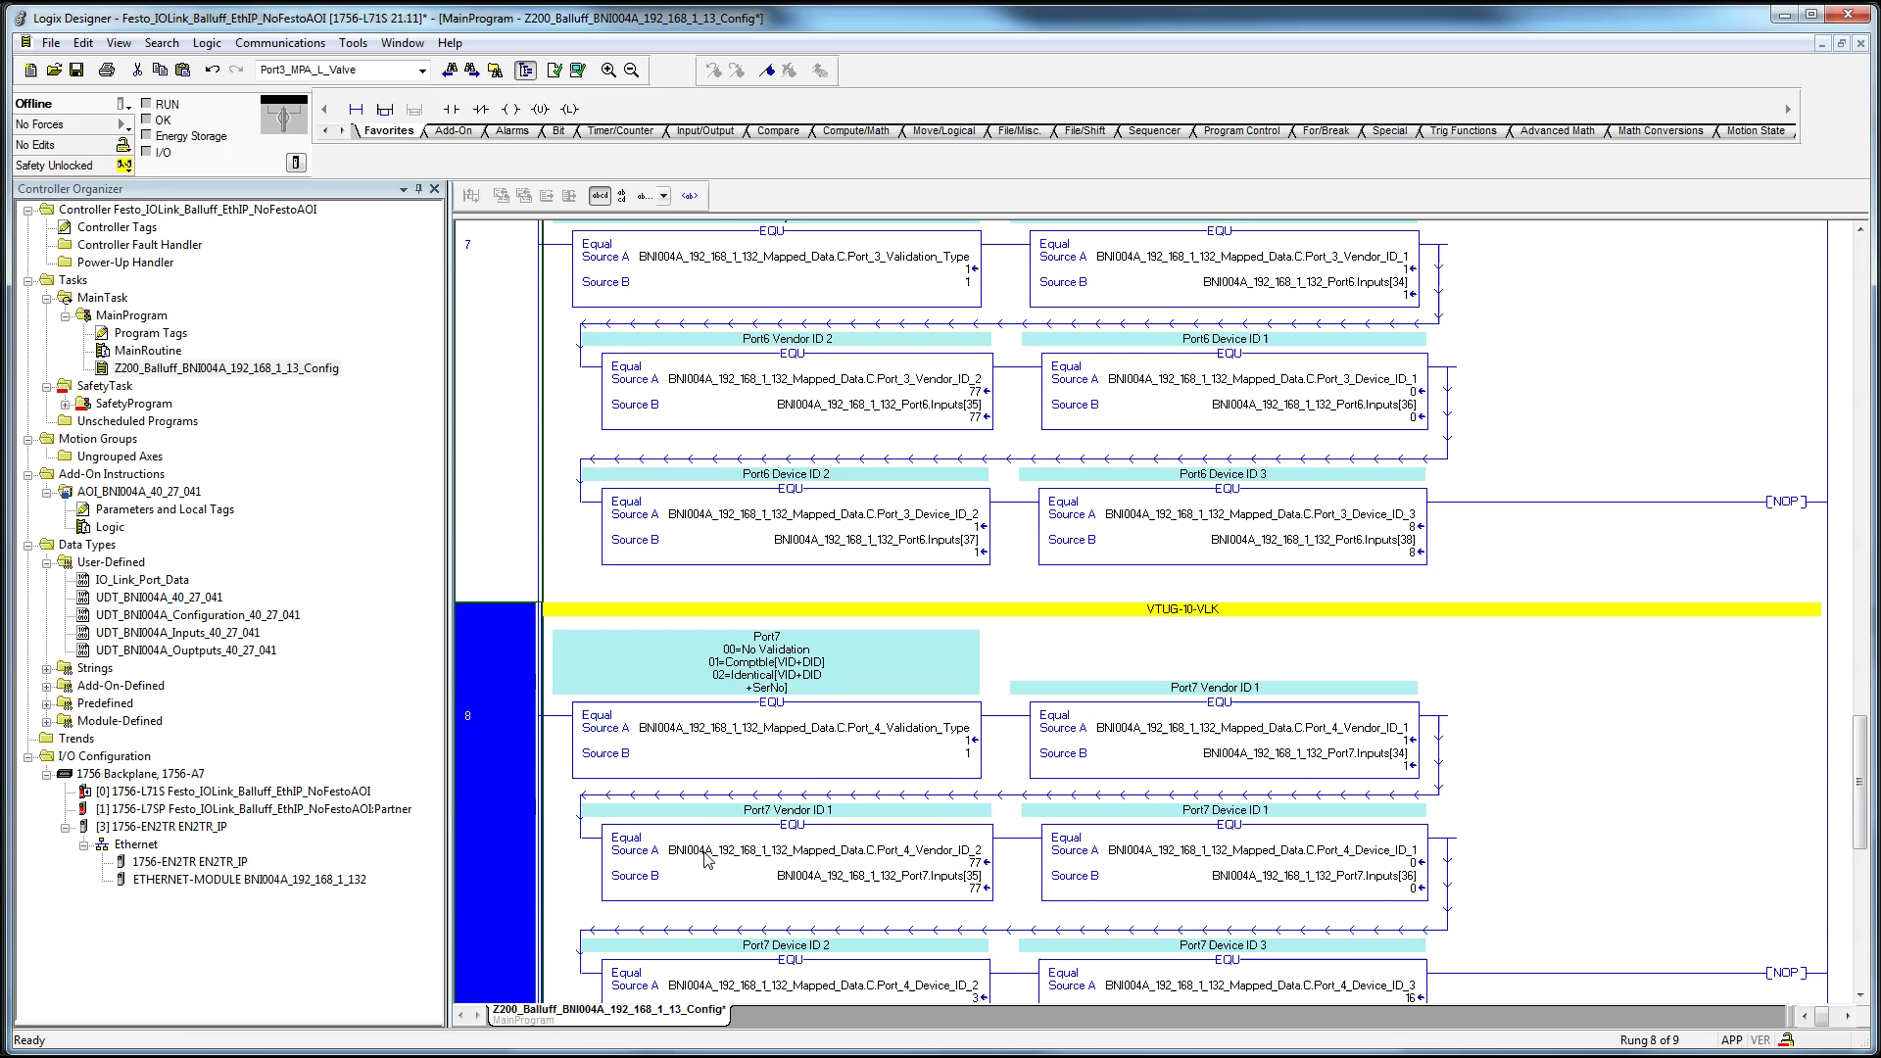
scroll(707, 859, up, 4)
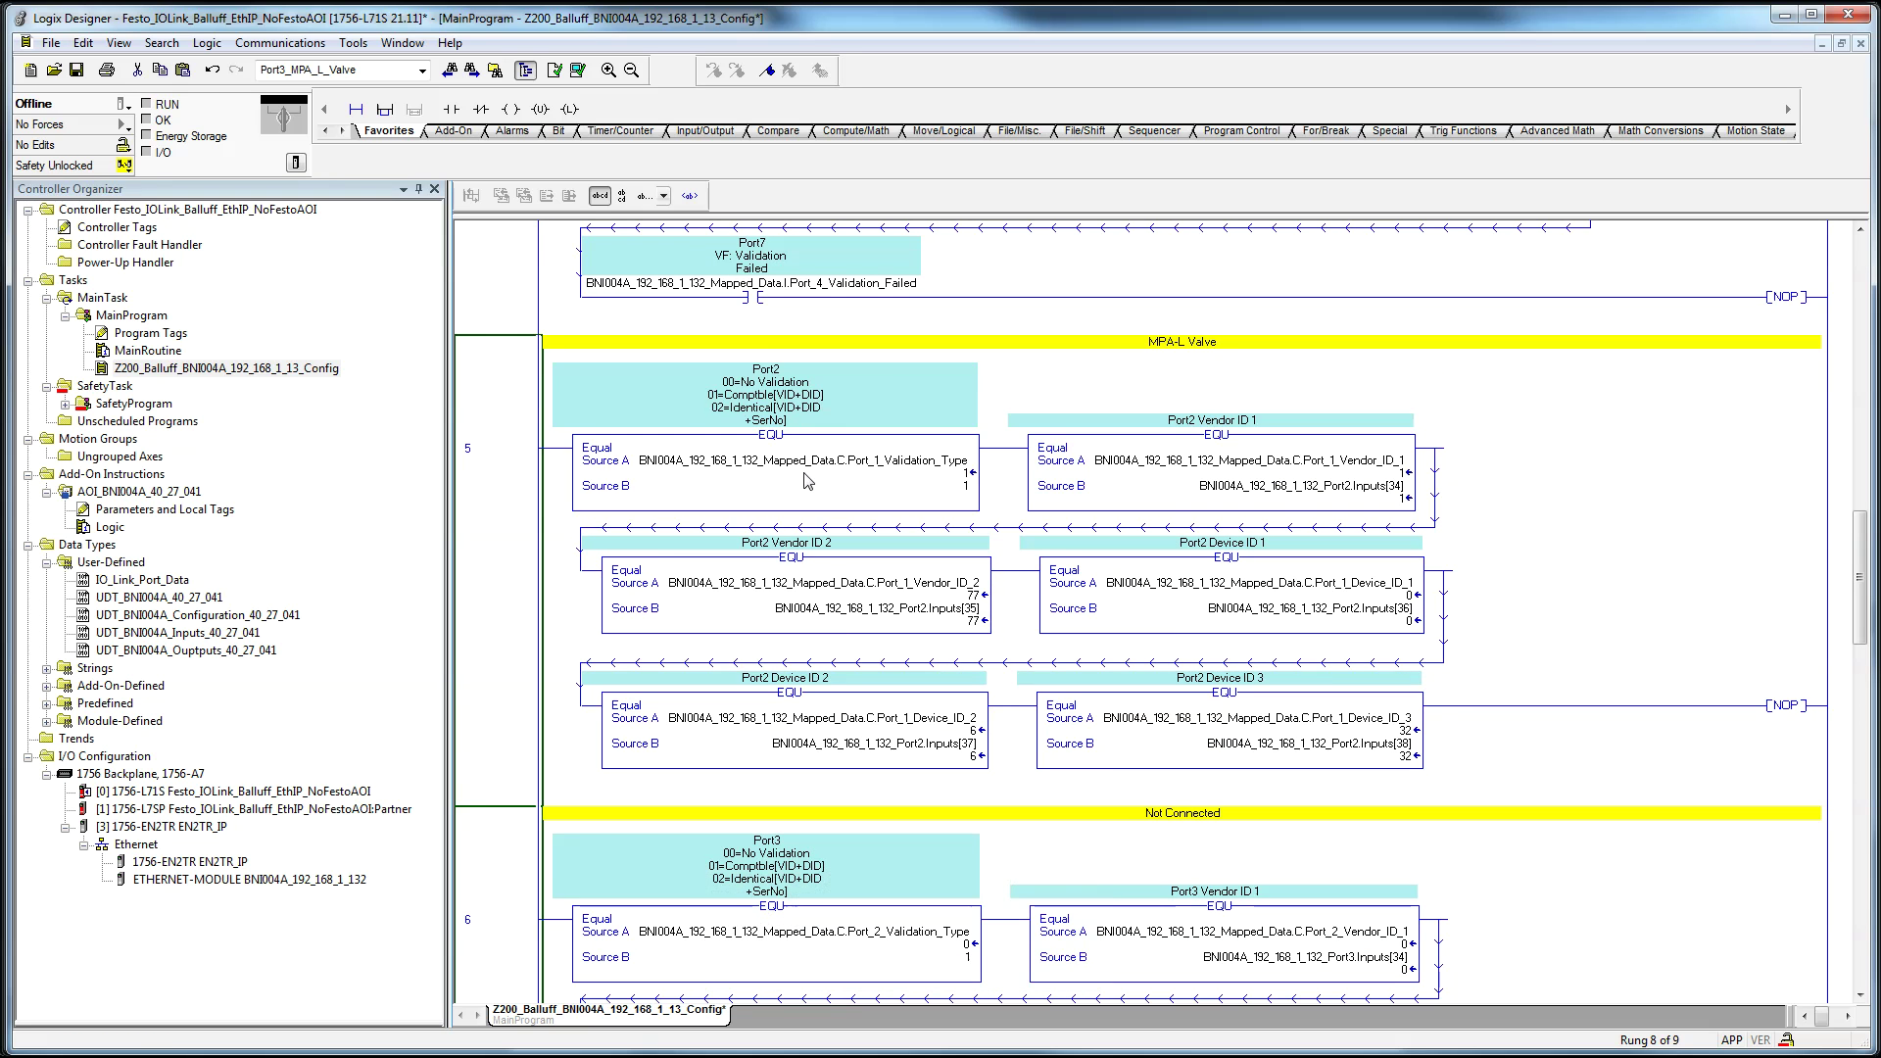
click(871, 472)
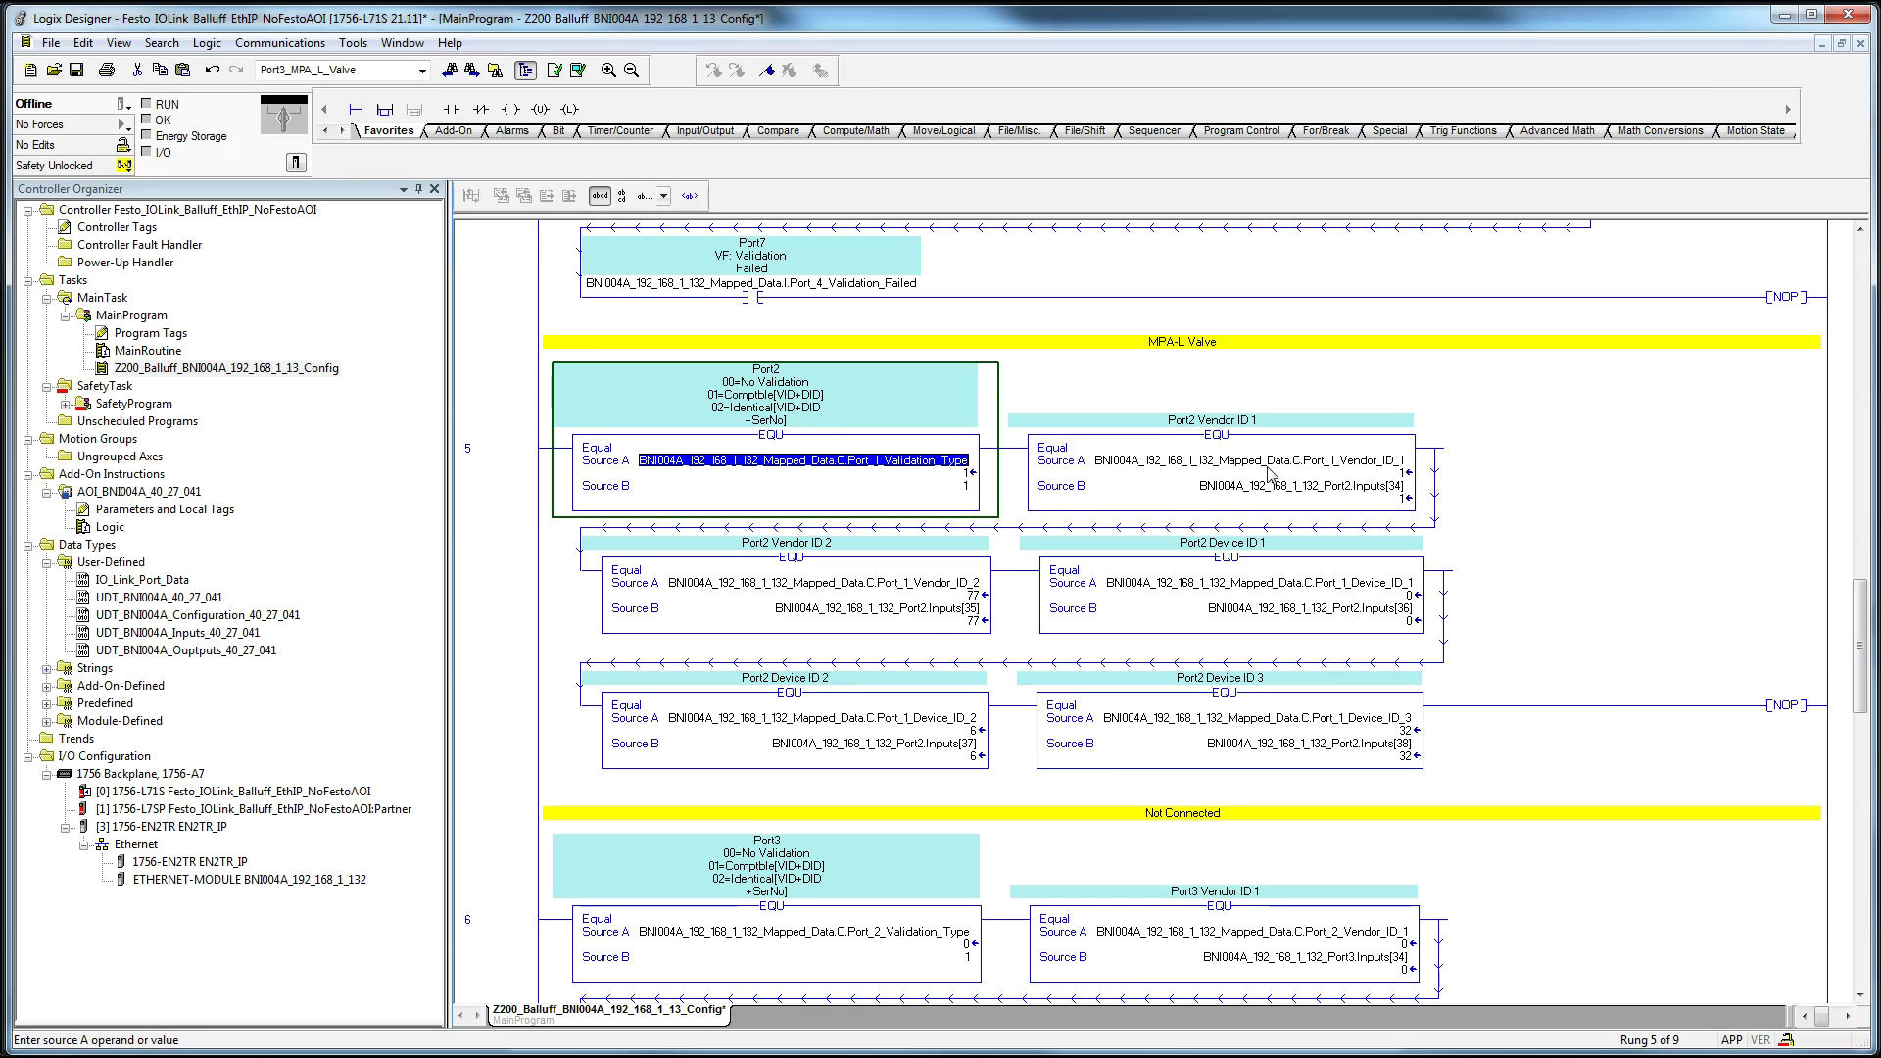
click(1312, 468)
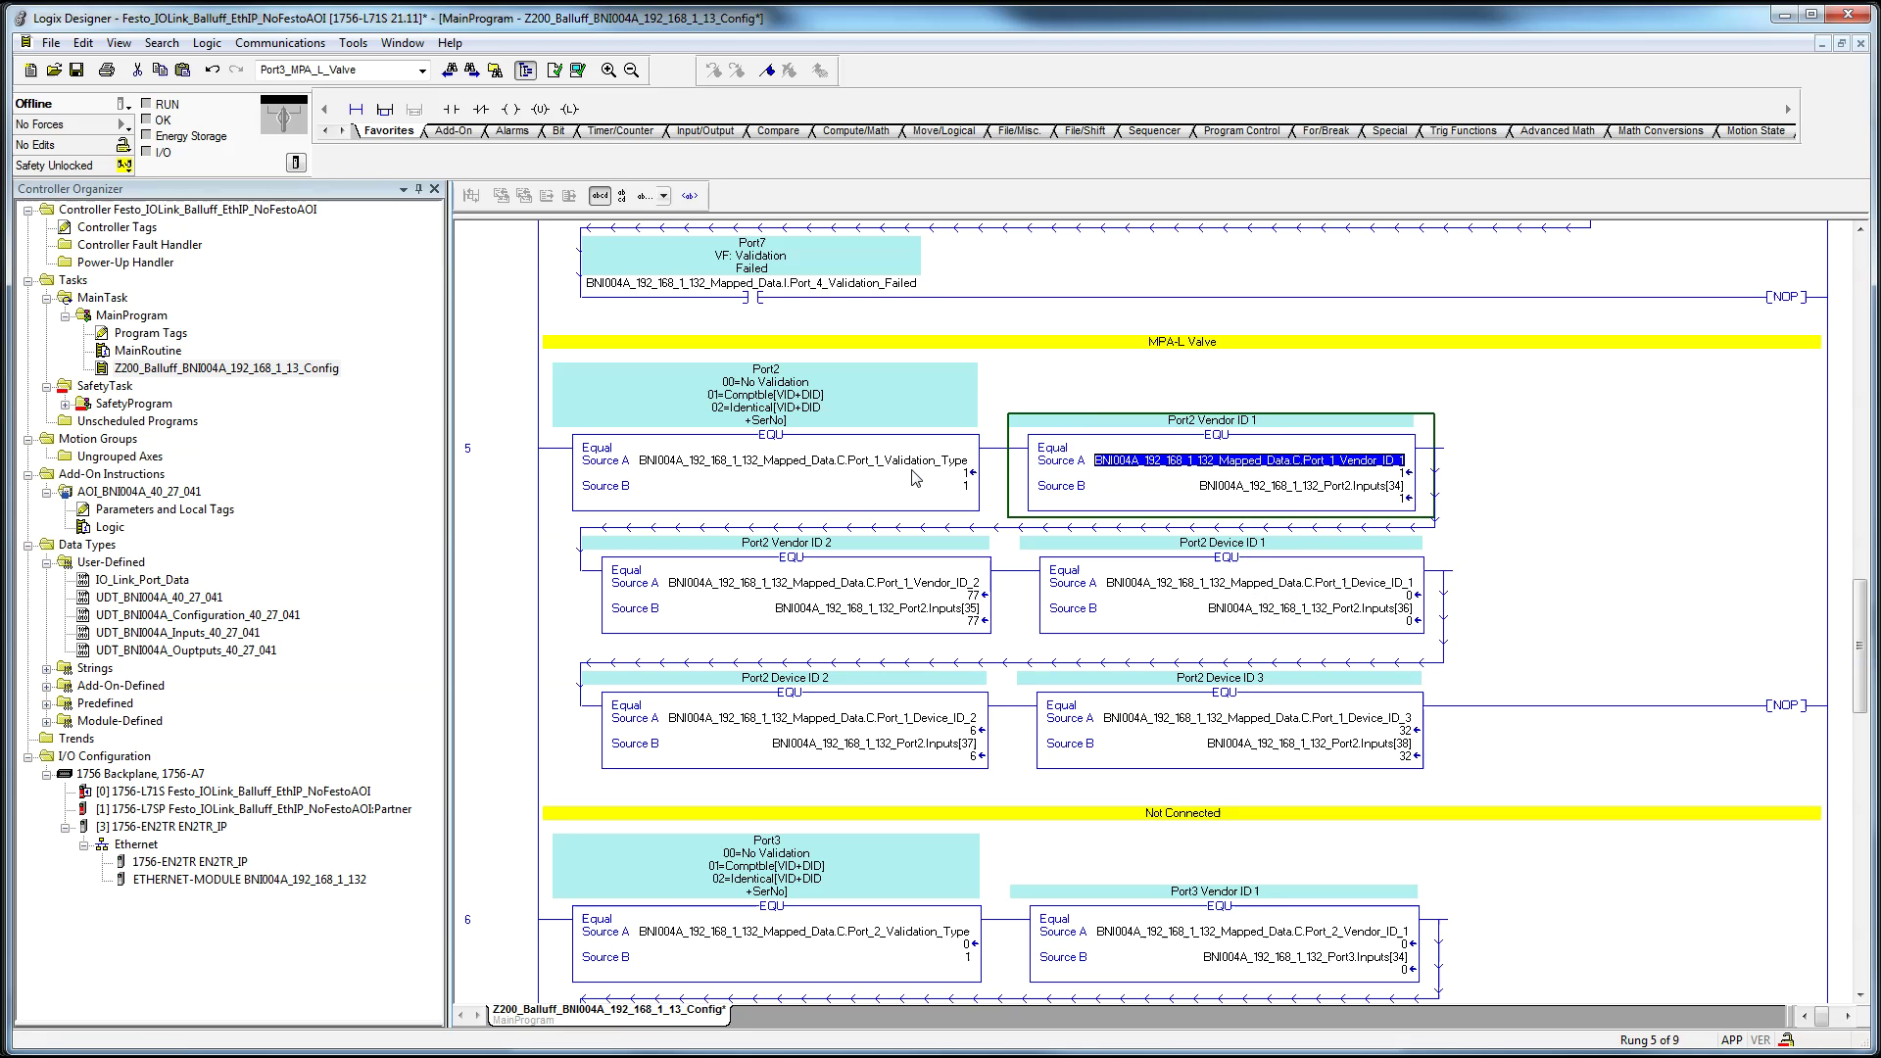
Step: Compare Port2's validation type, vendor ID and device ID sources with their Source B operands in the EQU blocks of rung 5
click(906, 473)
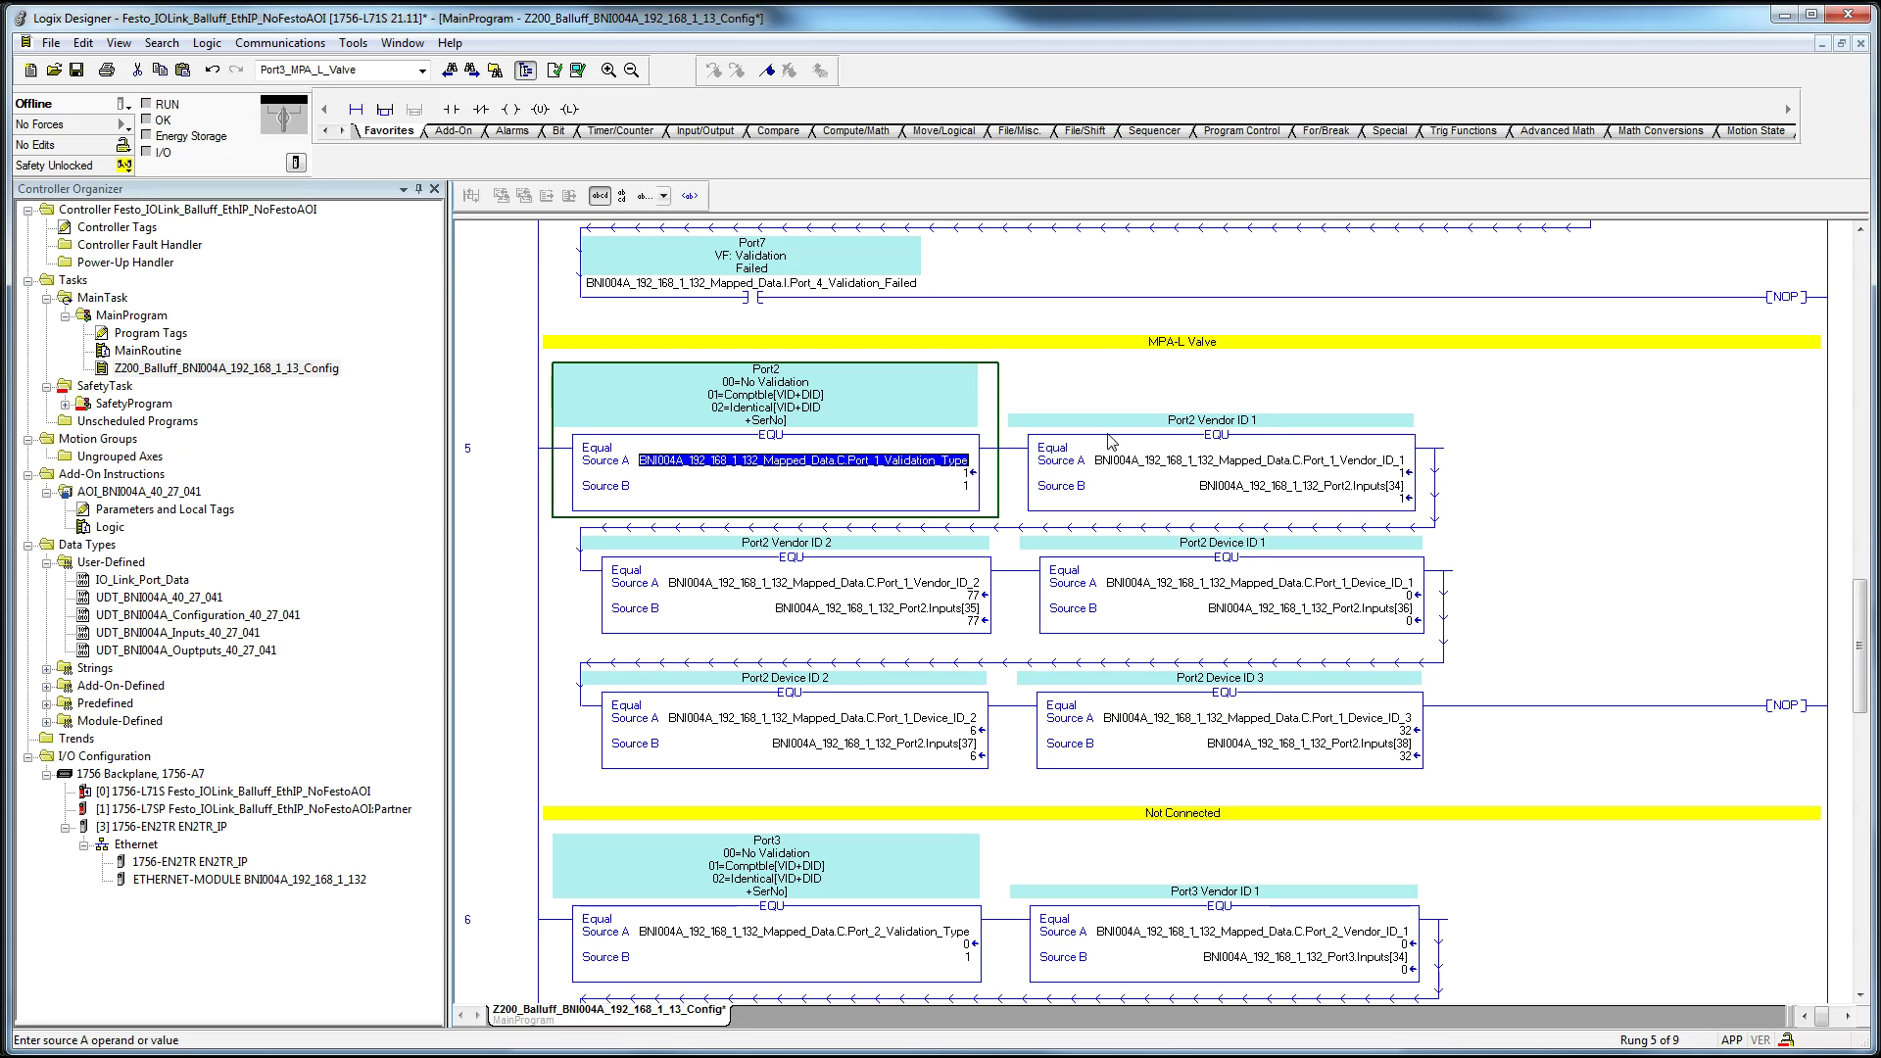
click(1359, 474)
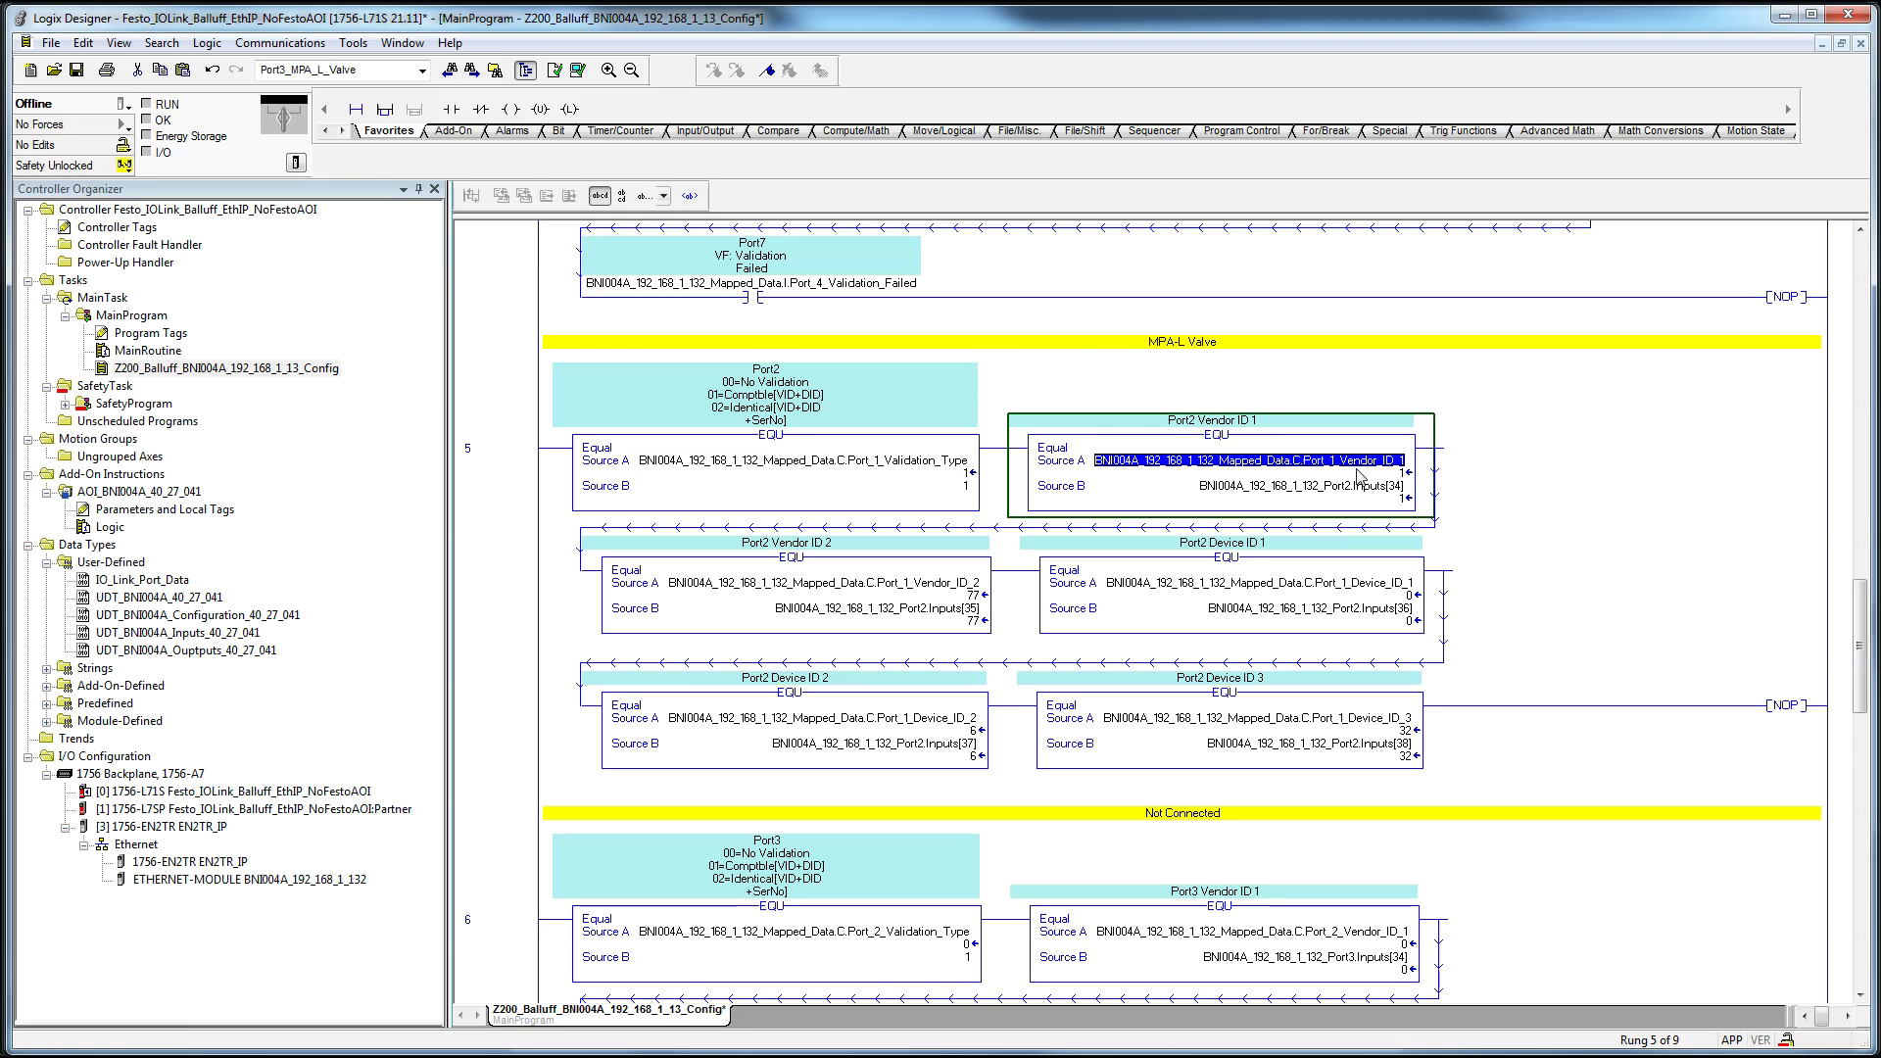
click(966, 477)
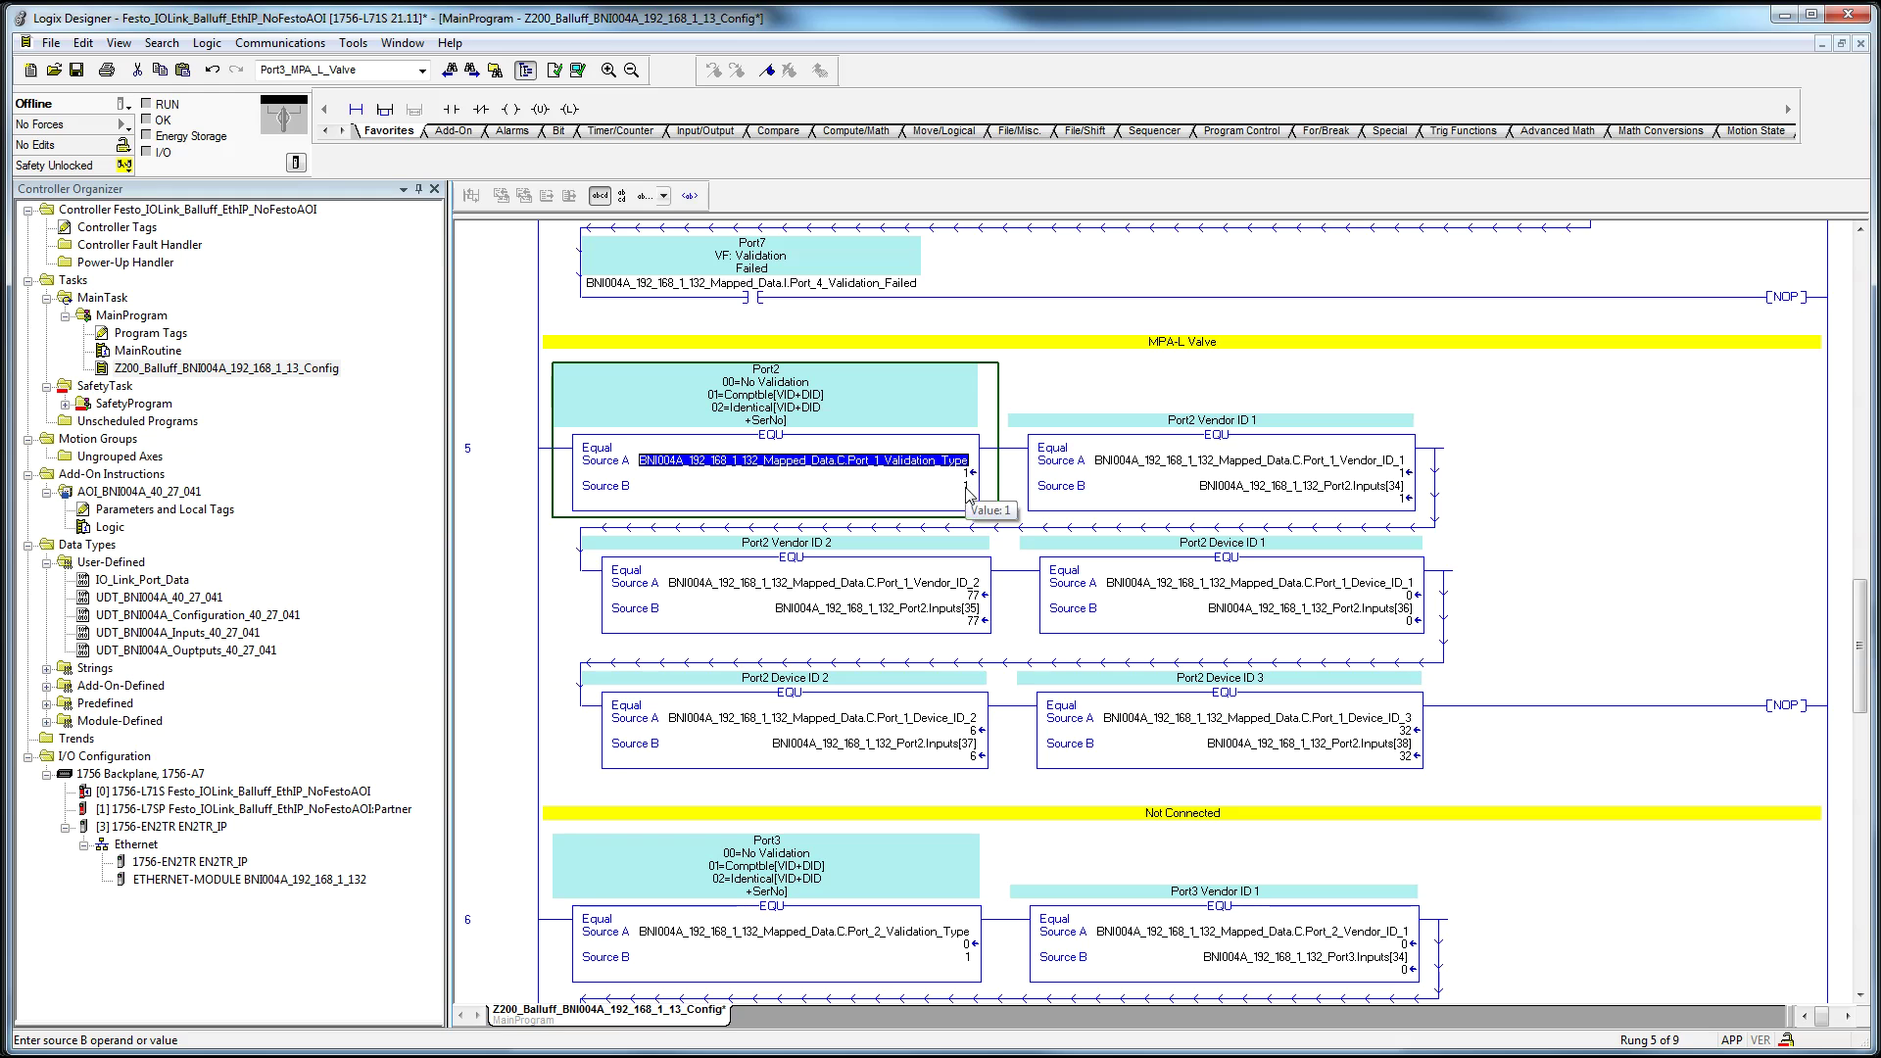
click(968, 486)
click(952, 470)
click(1354, 490)
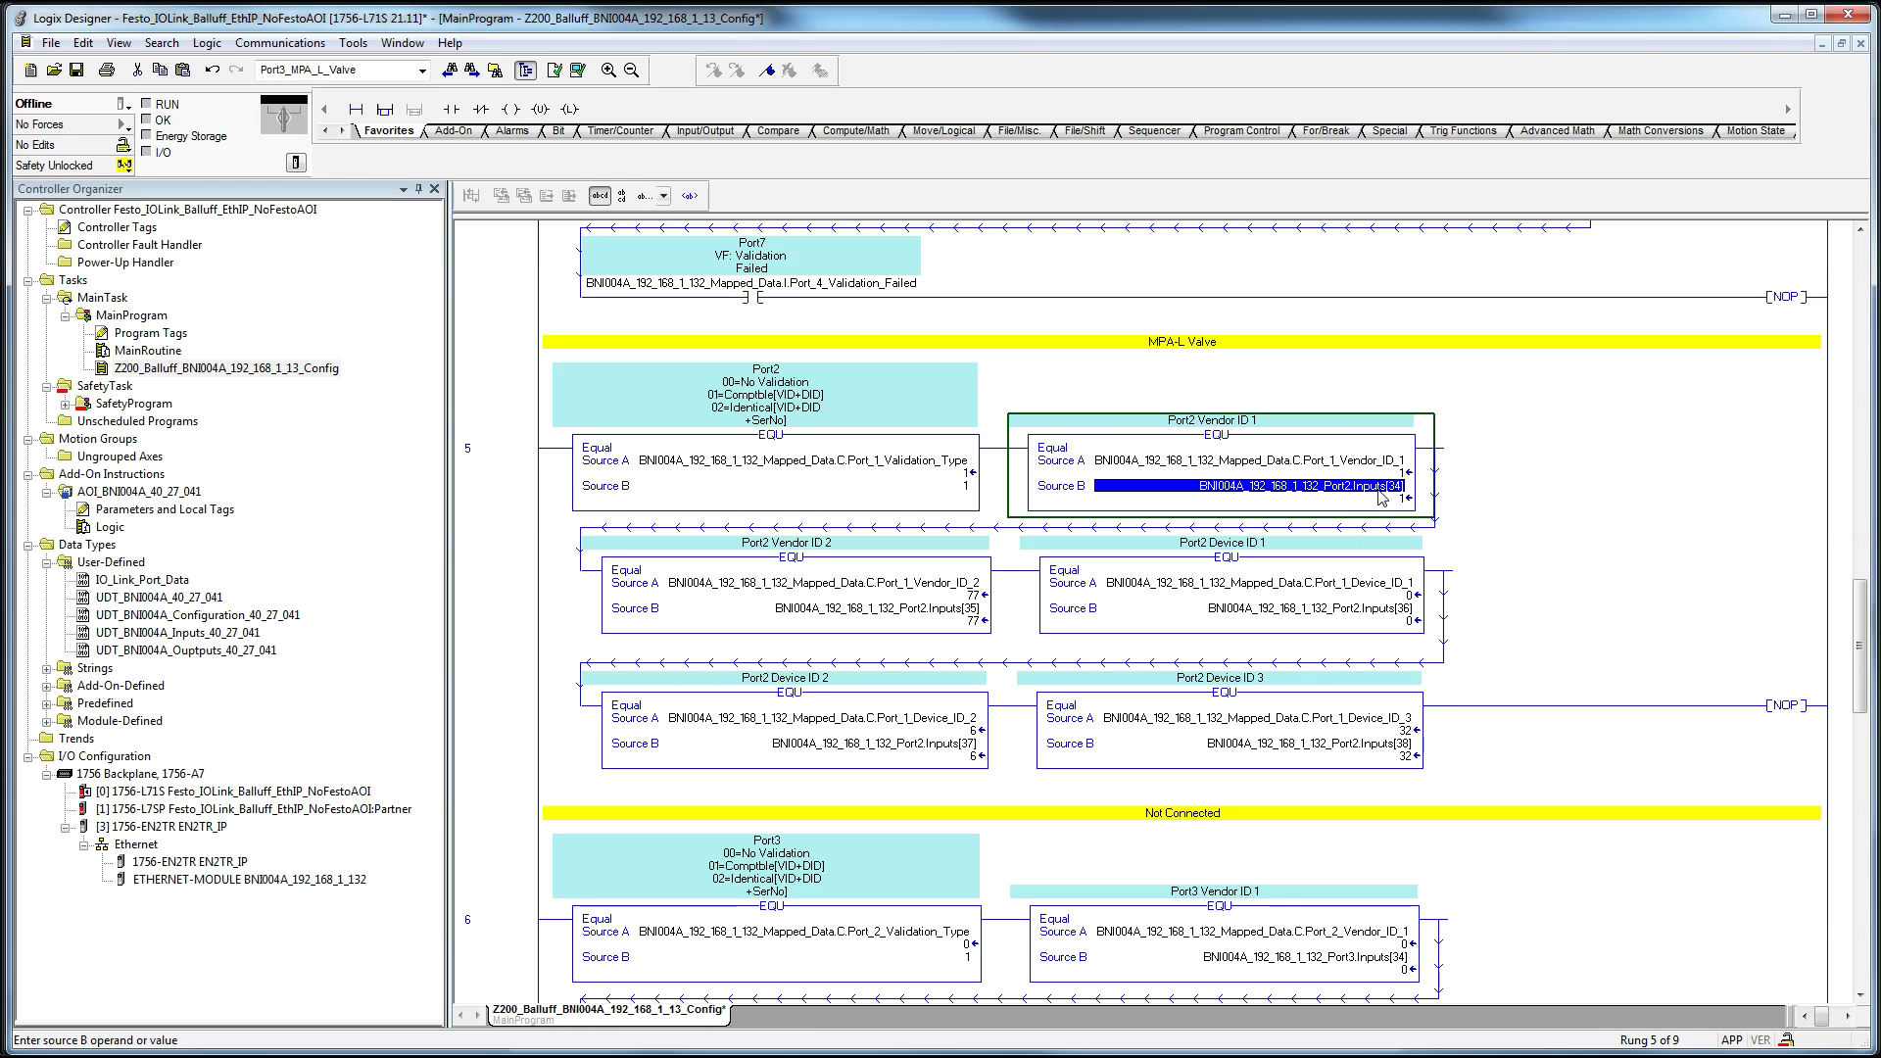
mouse_move(1399, 493)
key(Down)
click(1313, 622)
key(Down)
click(1344, 752)
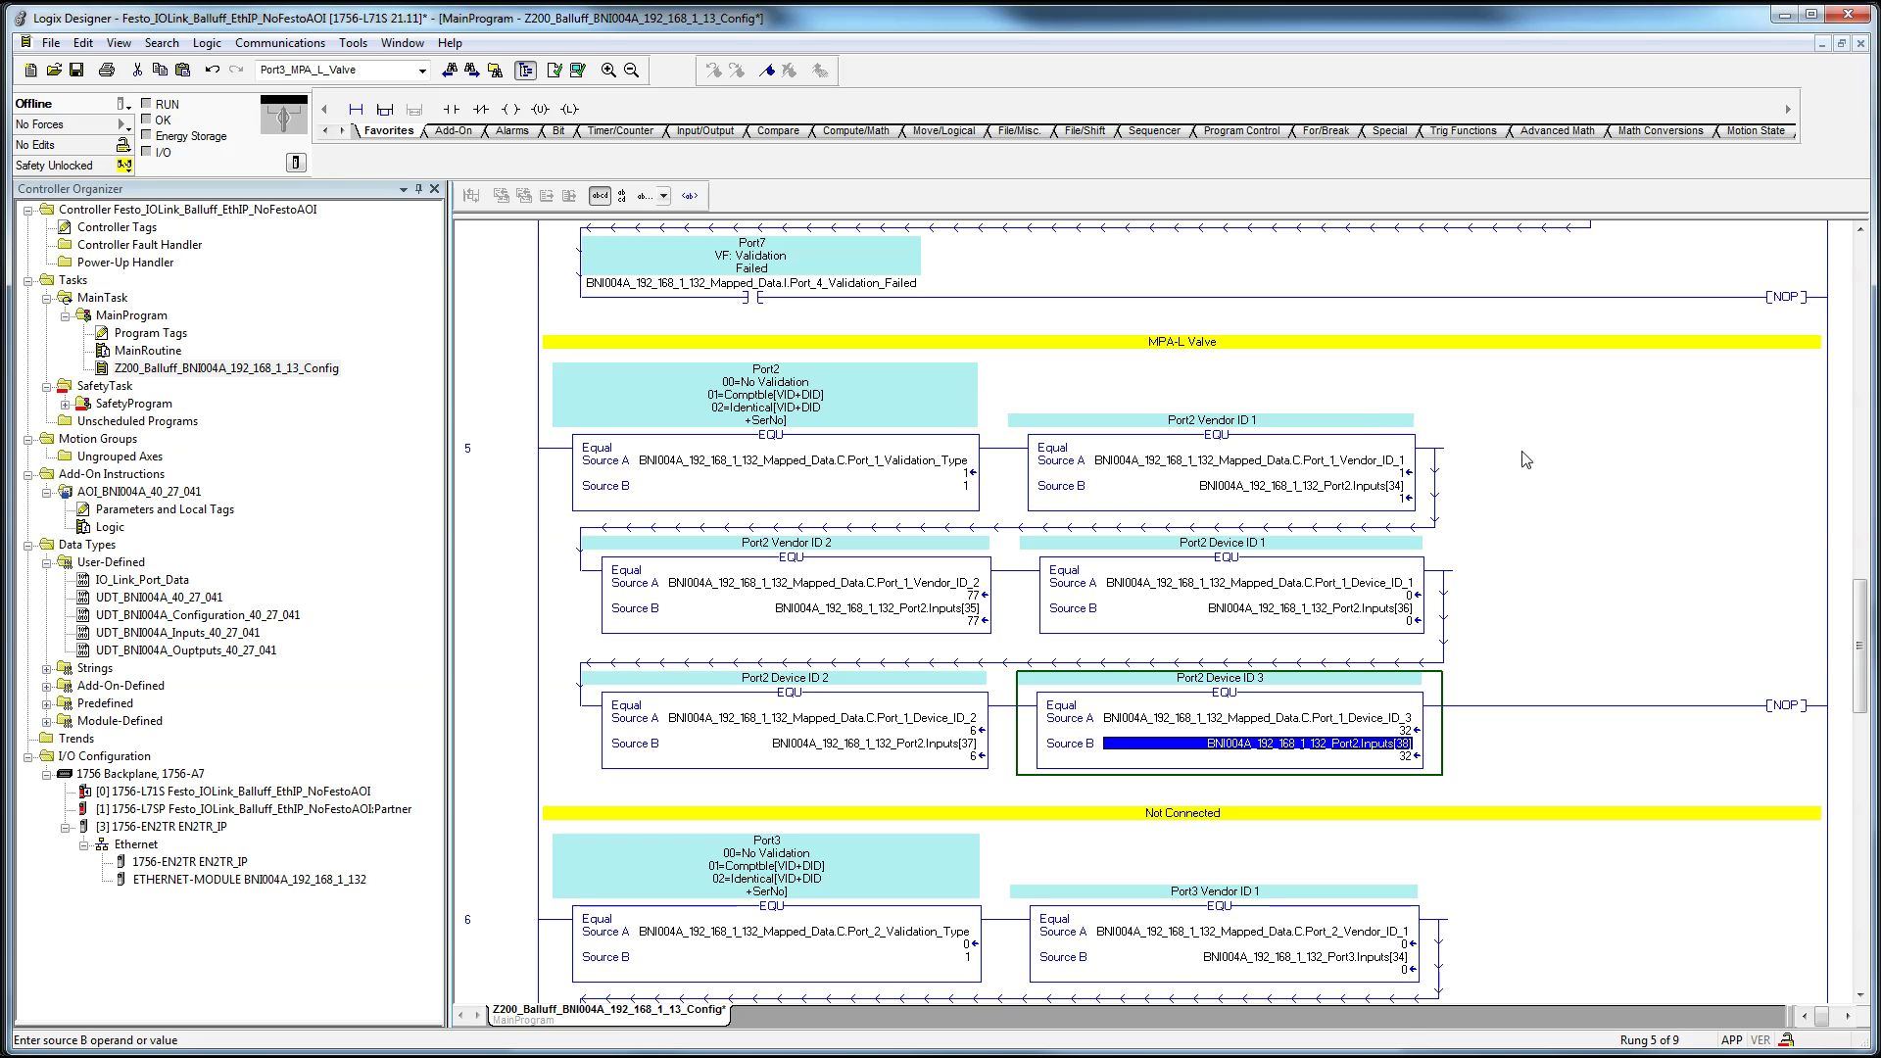
Step: Trace Port2's mapped vendor and device ID sources in rung 5 back to its Validation_Failed contact in rung 4
click(1391, 460)
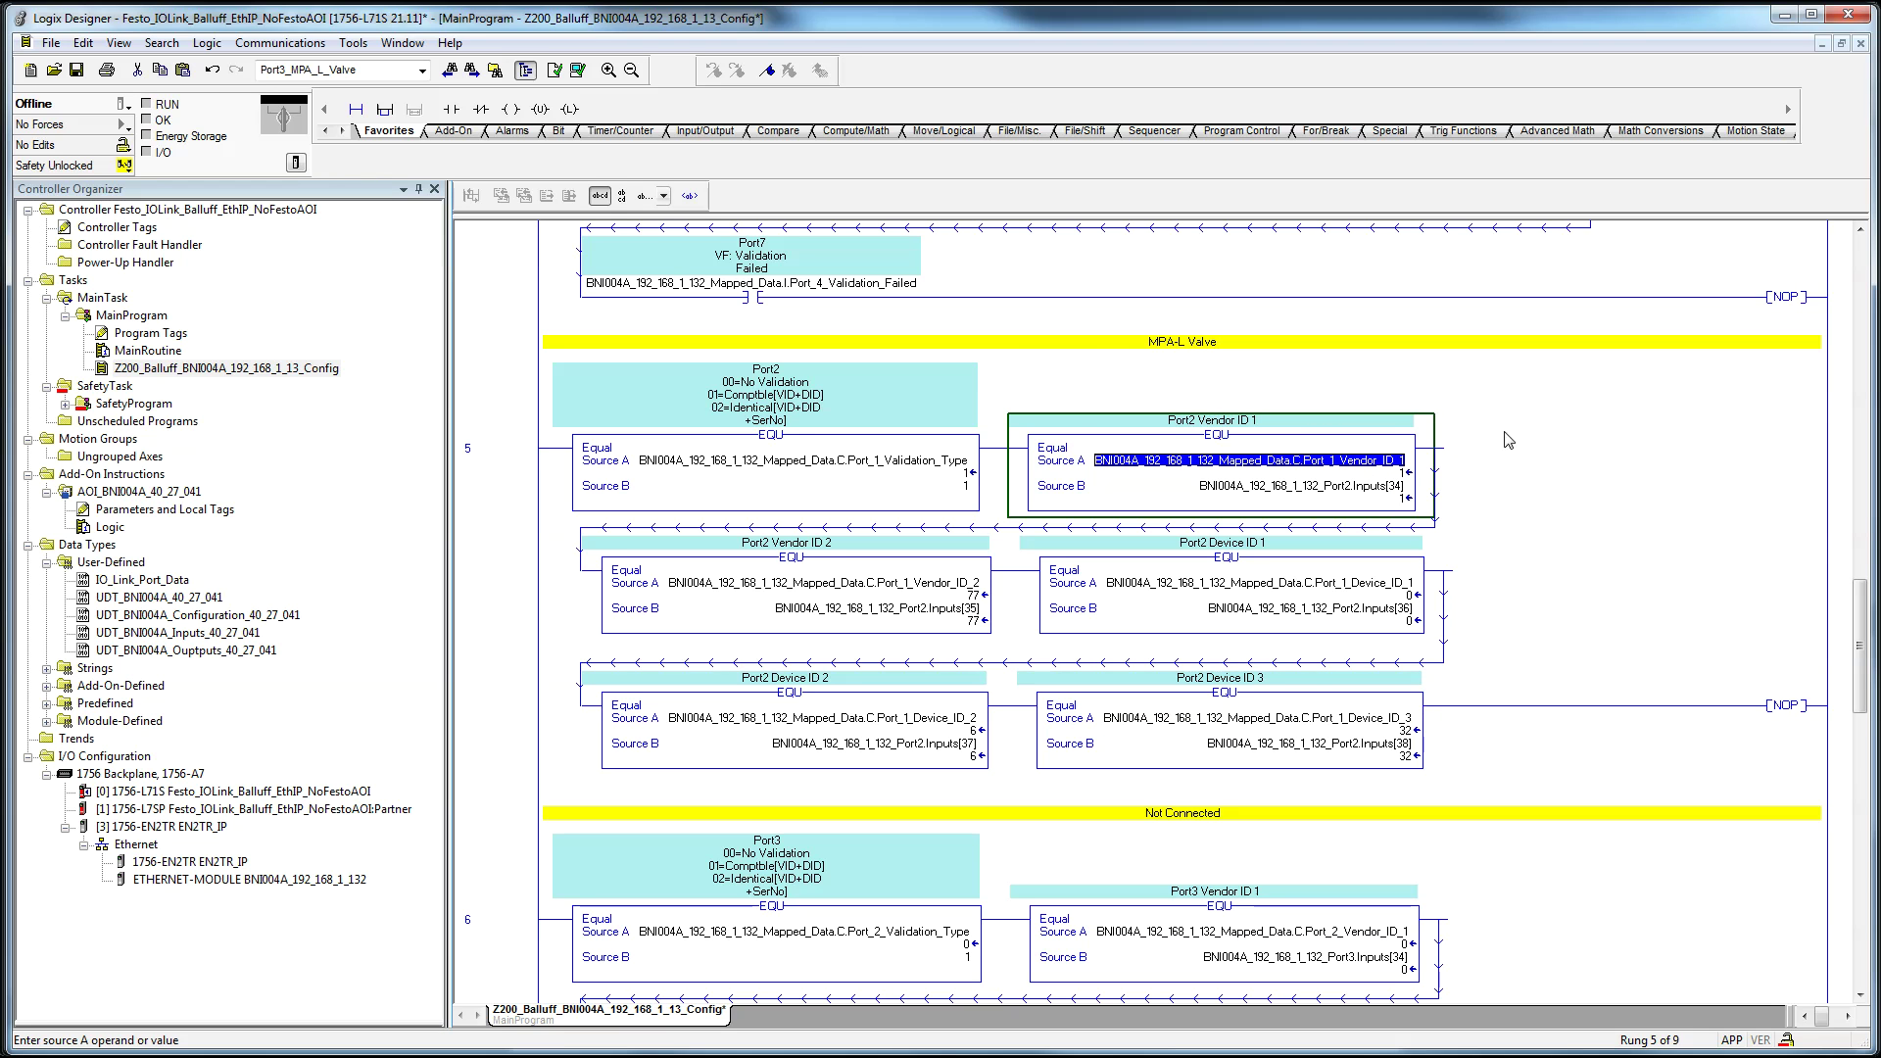
click(961, 585)
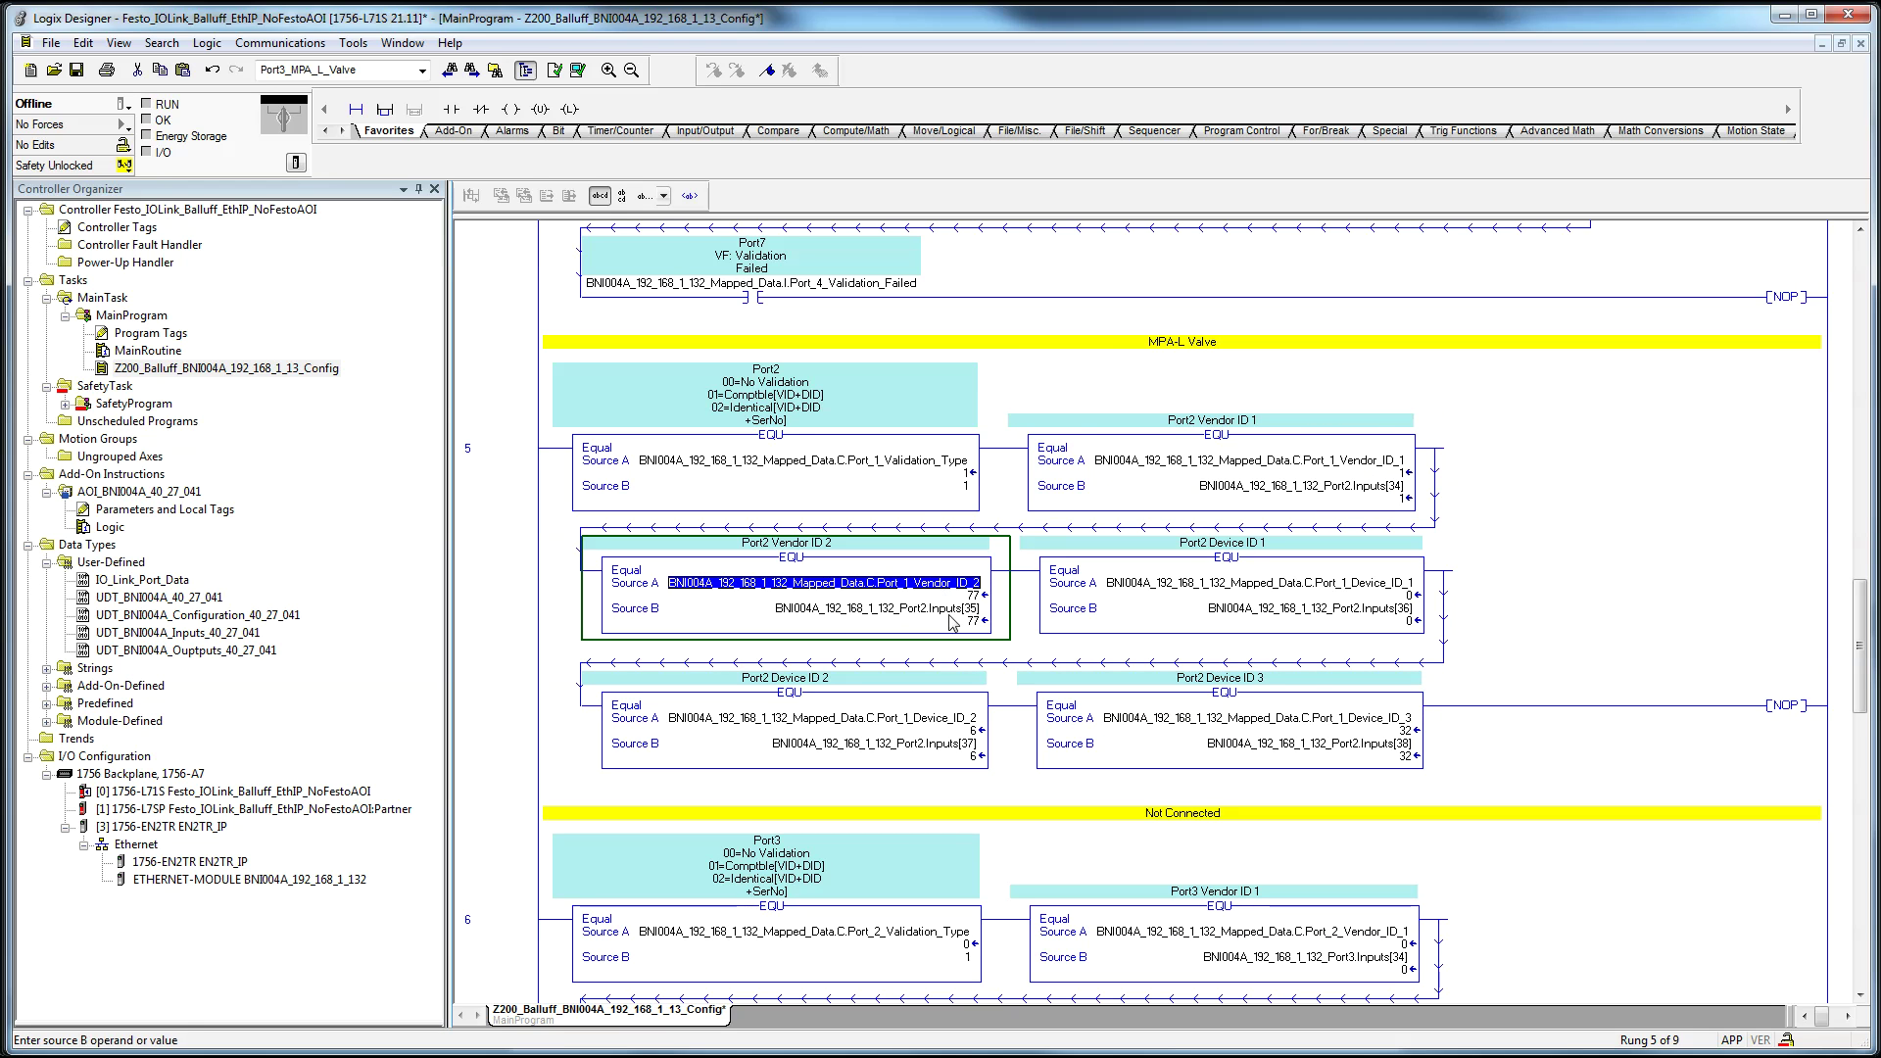
click(1378, 588)
key(Down)
click(968, 721)
key(Down)
scroll(848, 443, up, 3)
click(847, 443)
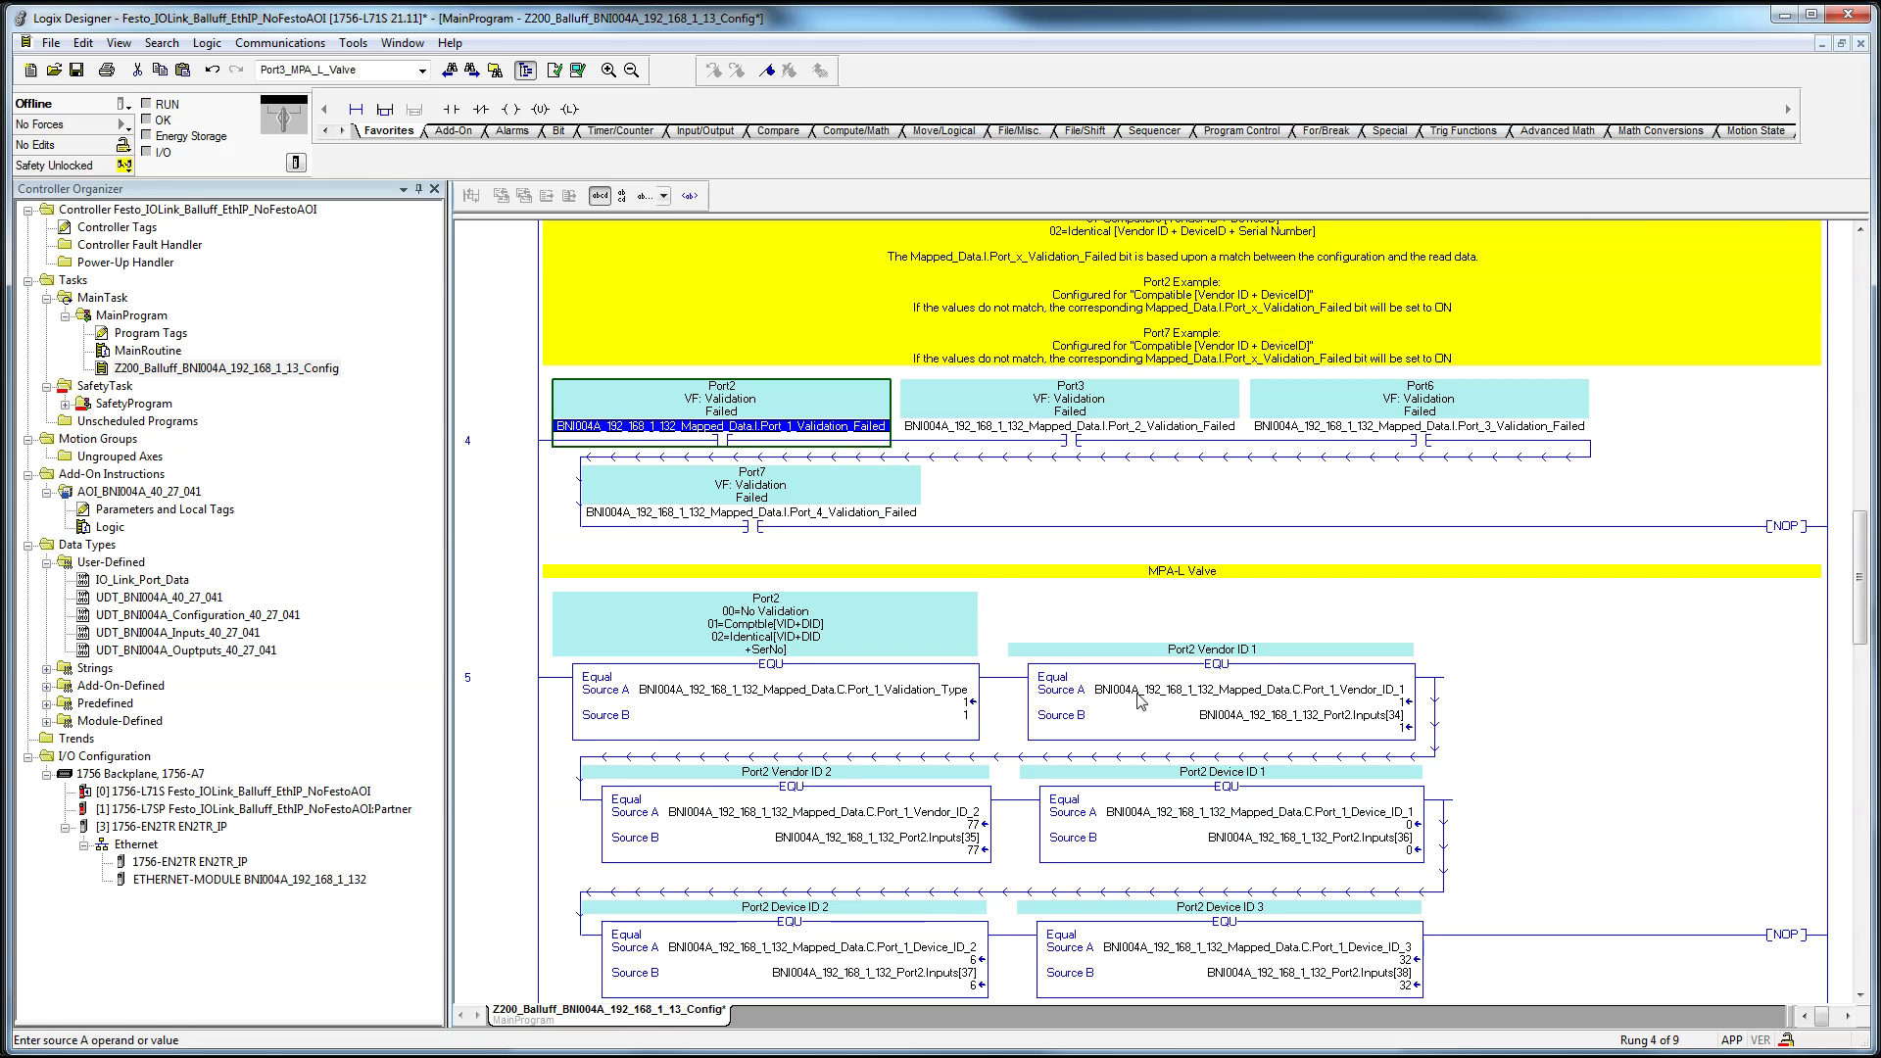
Step: Examine the vendor and device ID comparison rungs for Port3 (Not Connected) and Port6 (VTUB-12-VLK)
click(1210, 576)
scroll(1266, 705, down, 5)
click(1357, 550)
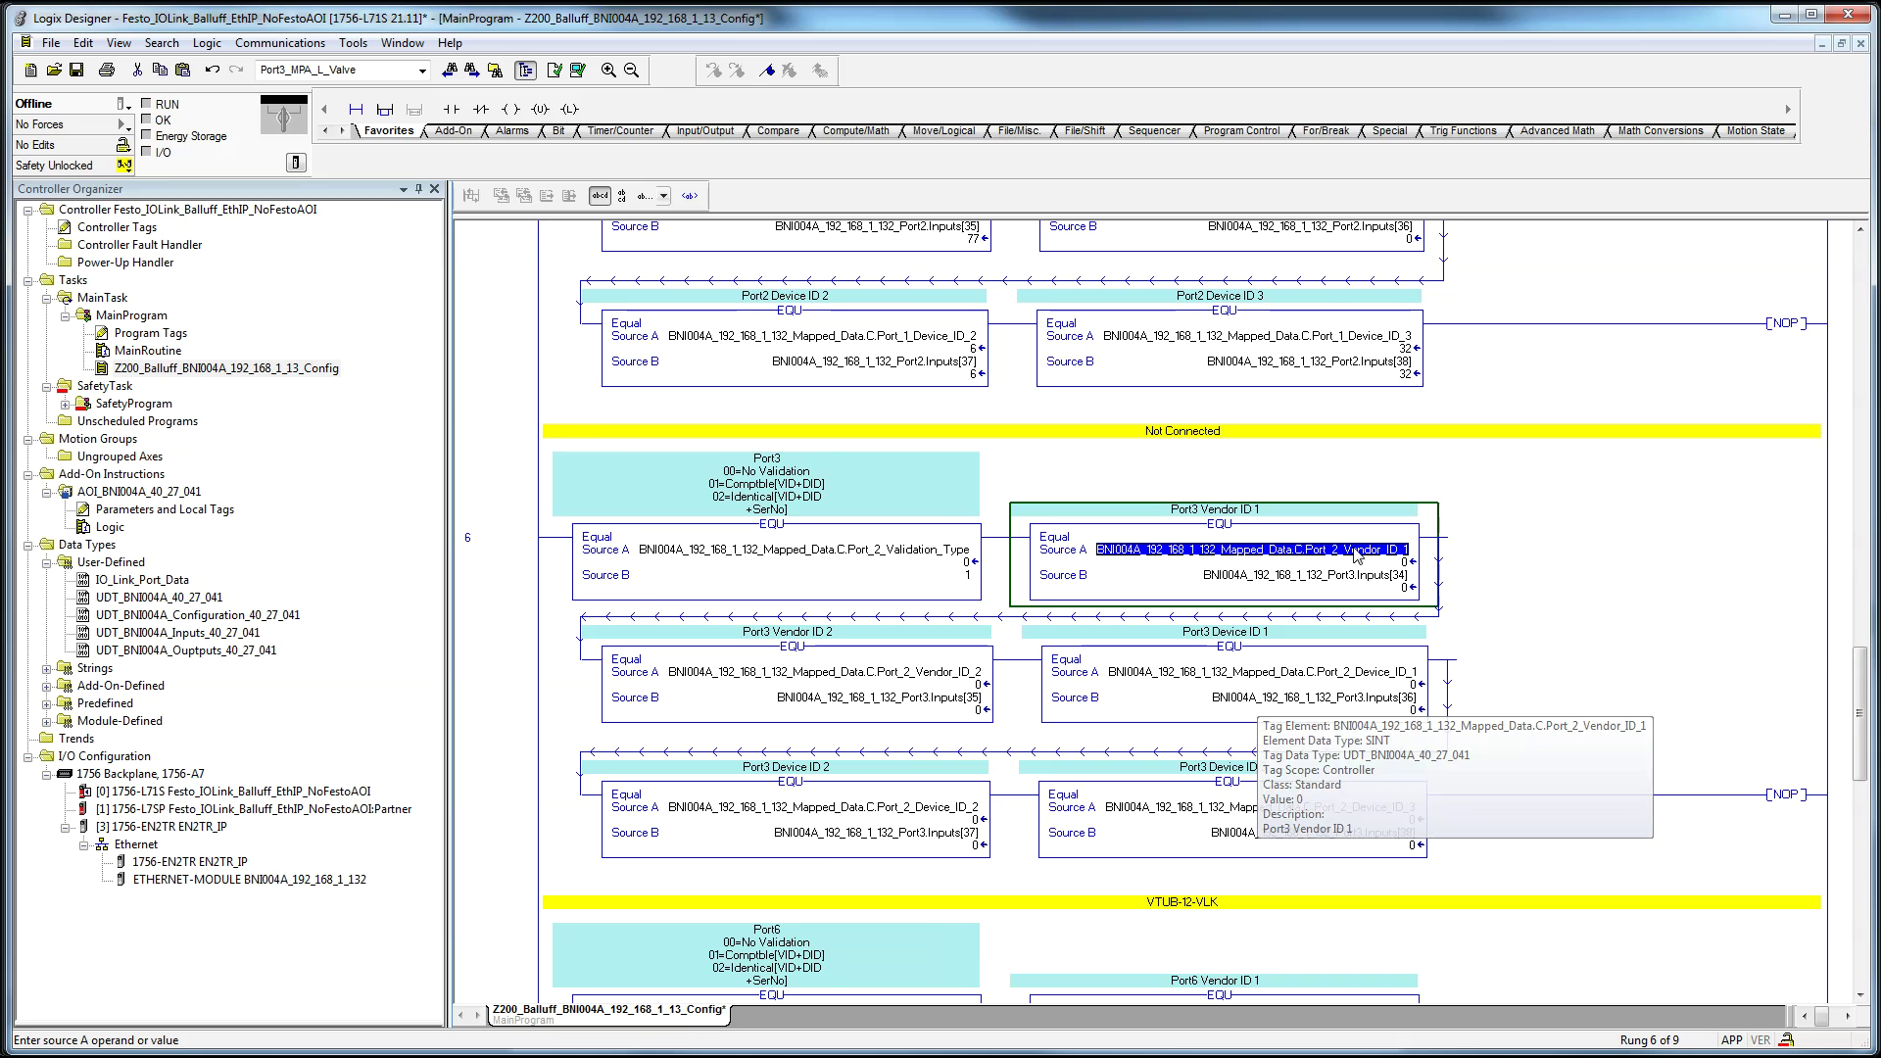
scroll(1388, 637, down, 3)
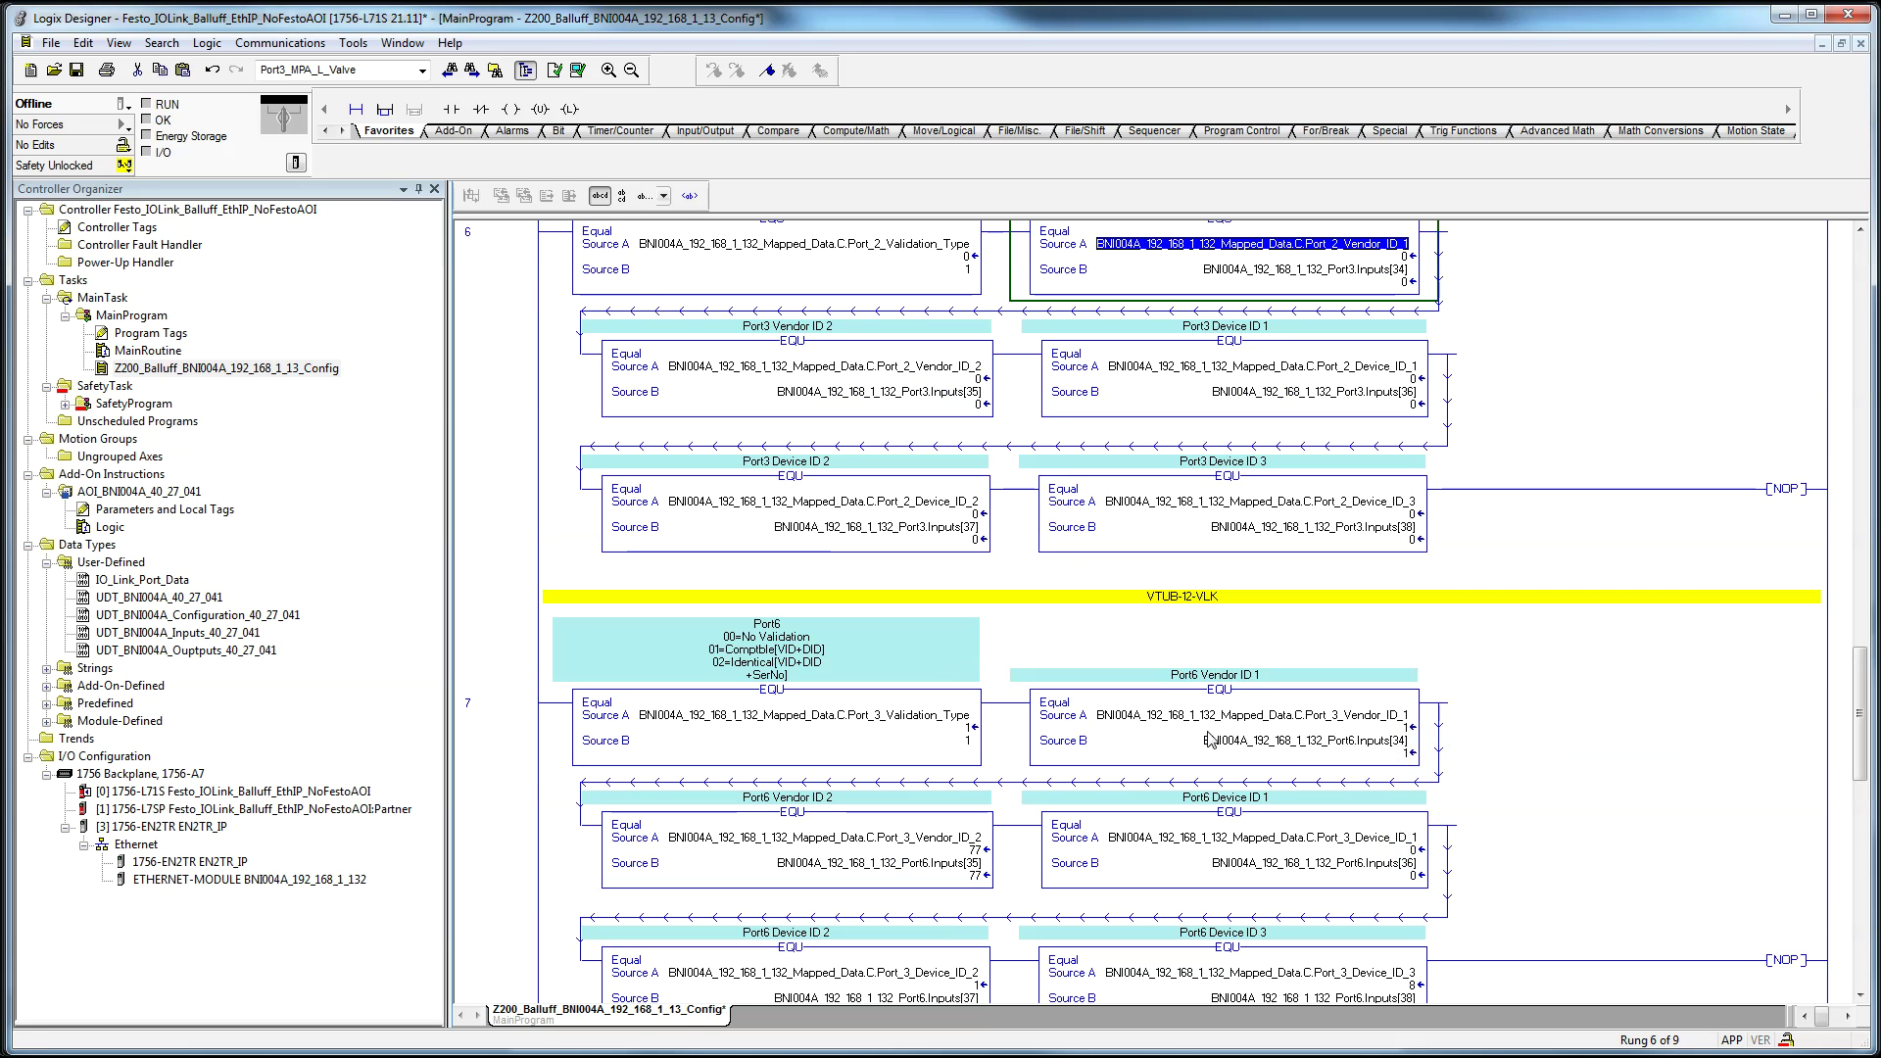
click(1387, 726)
scroll(1302, 751, down, 3)
scroll(1303, 750, down, 1)
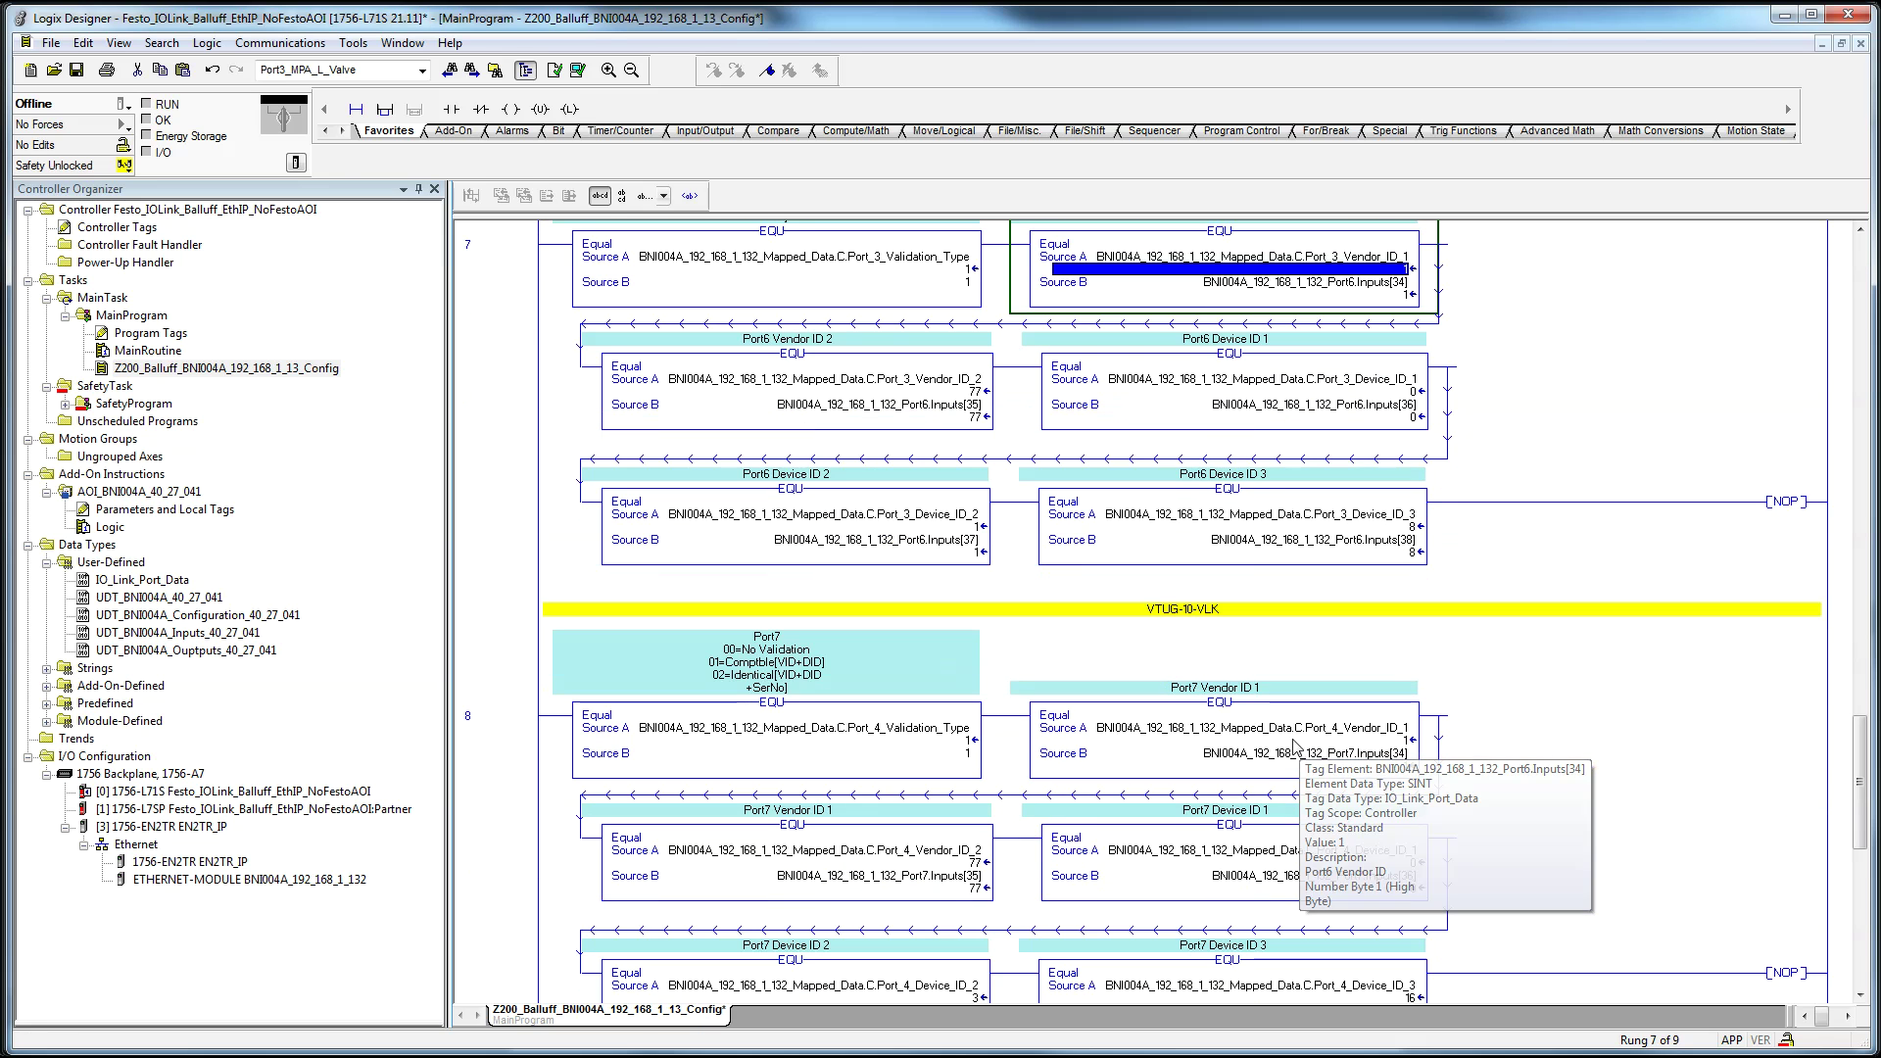
Step: Examine Port7's Validation_Type and Vendor_ID_1 comparisons in the VTUG-10-VLK rung
click(1303, 752)
scroll(1313, 755, down, 2)
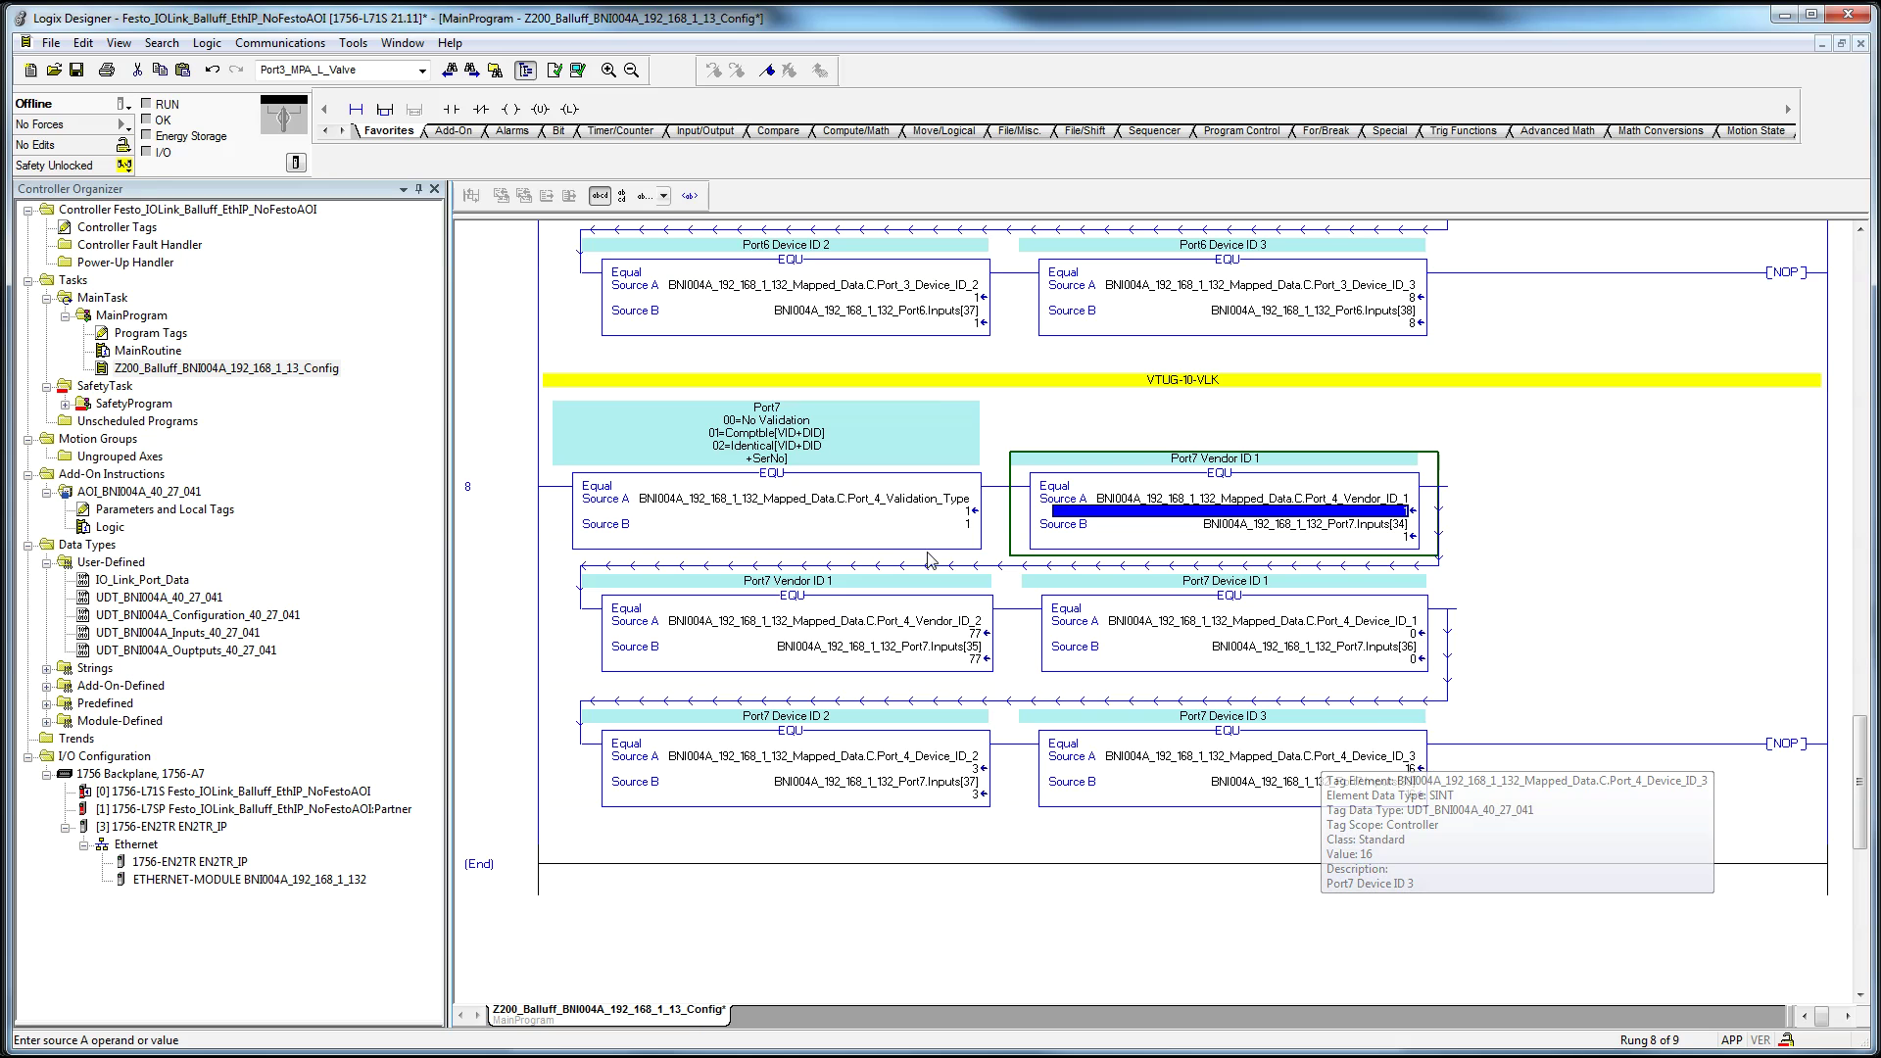
click(774, 510)
click(1295, 511)
click(1316, 524)
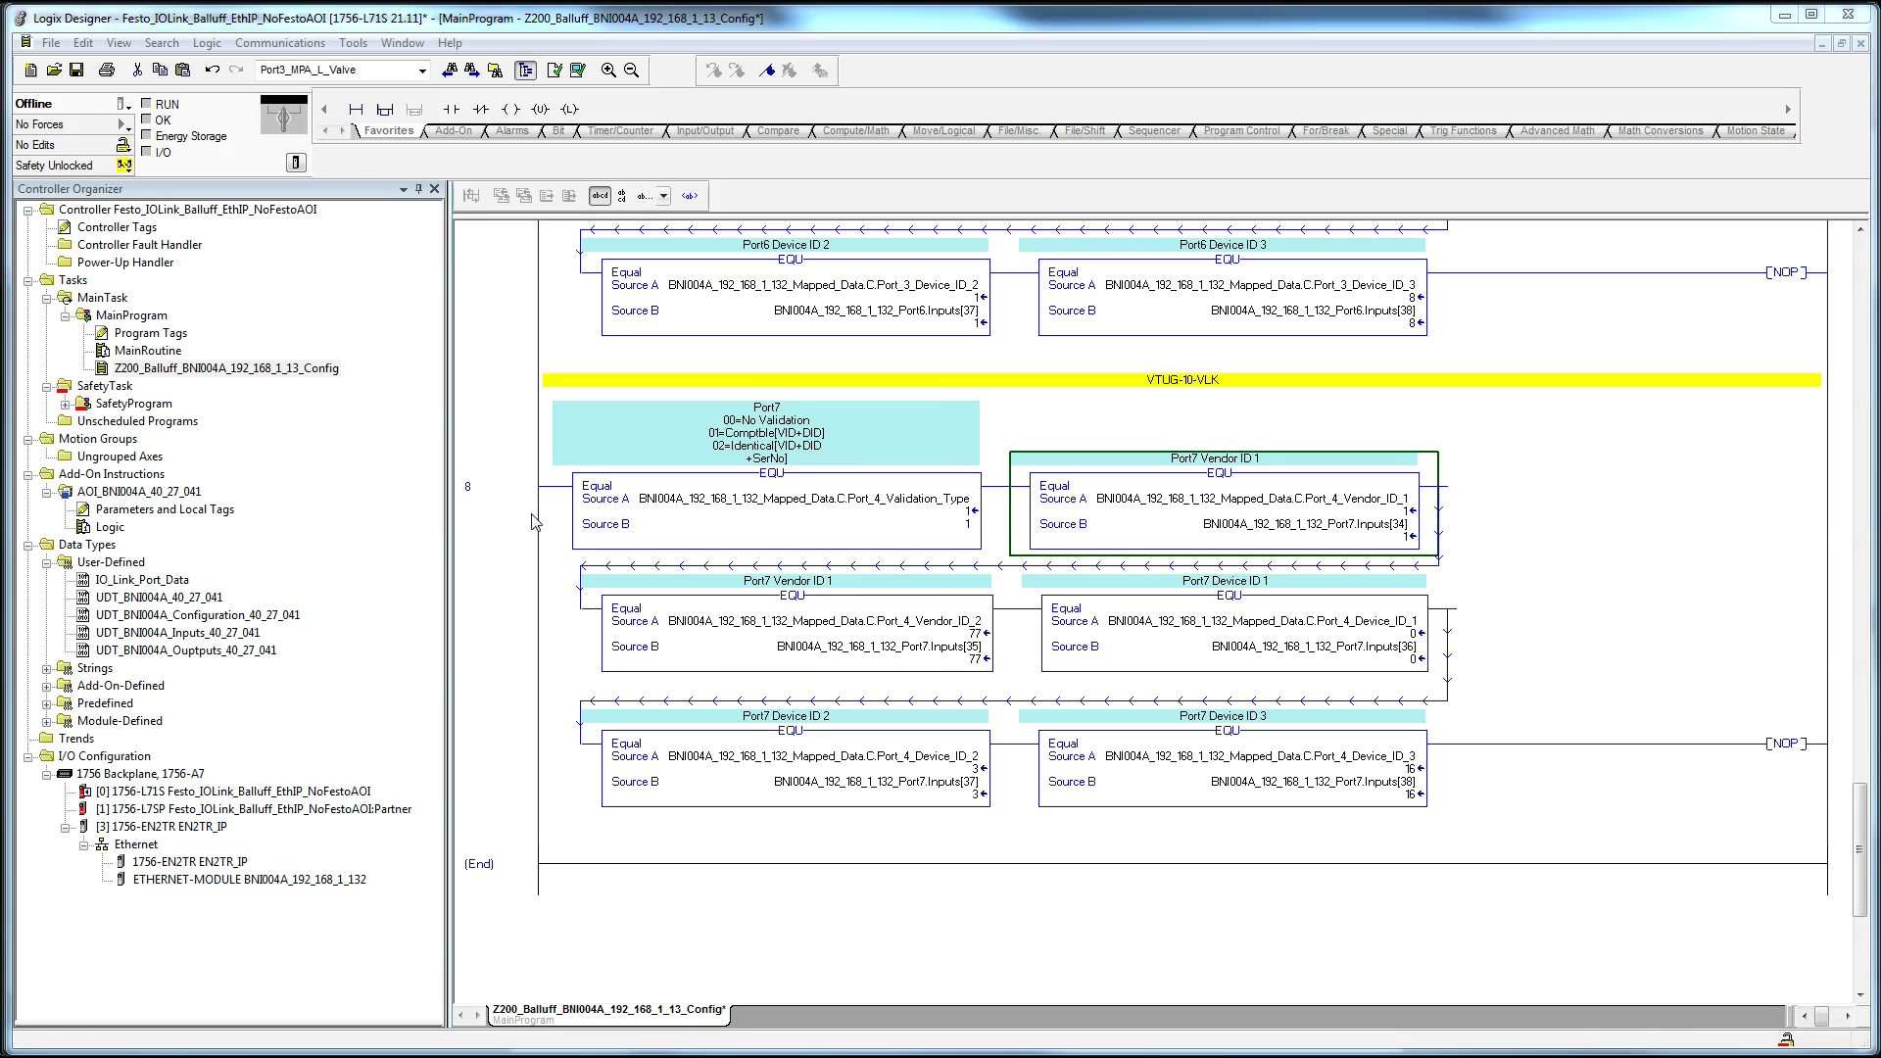
Step: Switch to Windows Photo Viewer and view the Balluff BNI004A port overview and the BNI004A wiring diagram
click(533, 522)
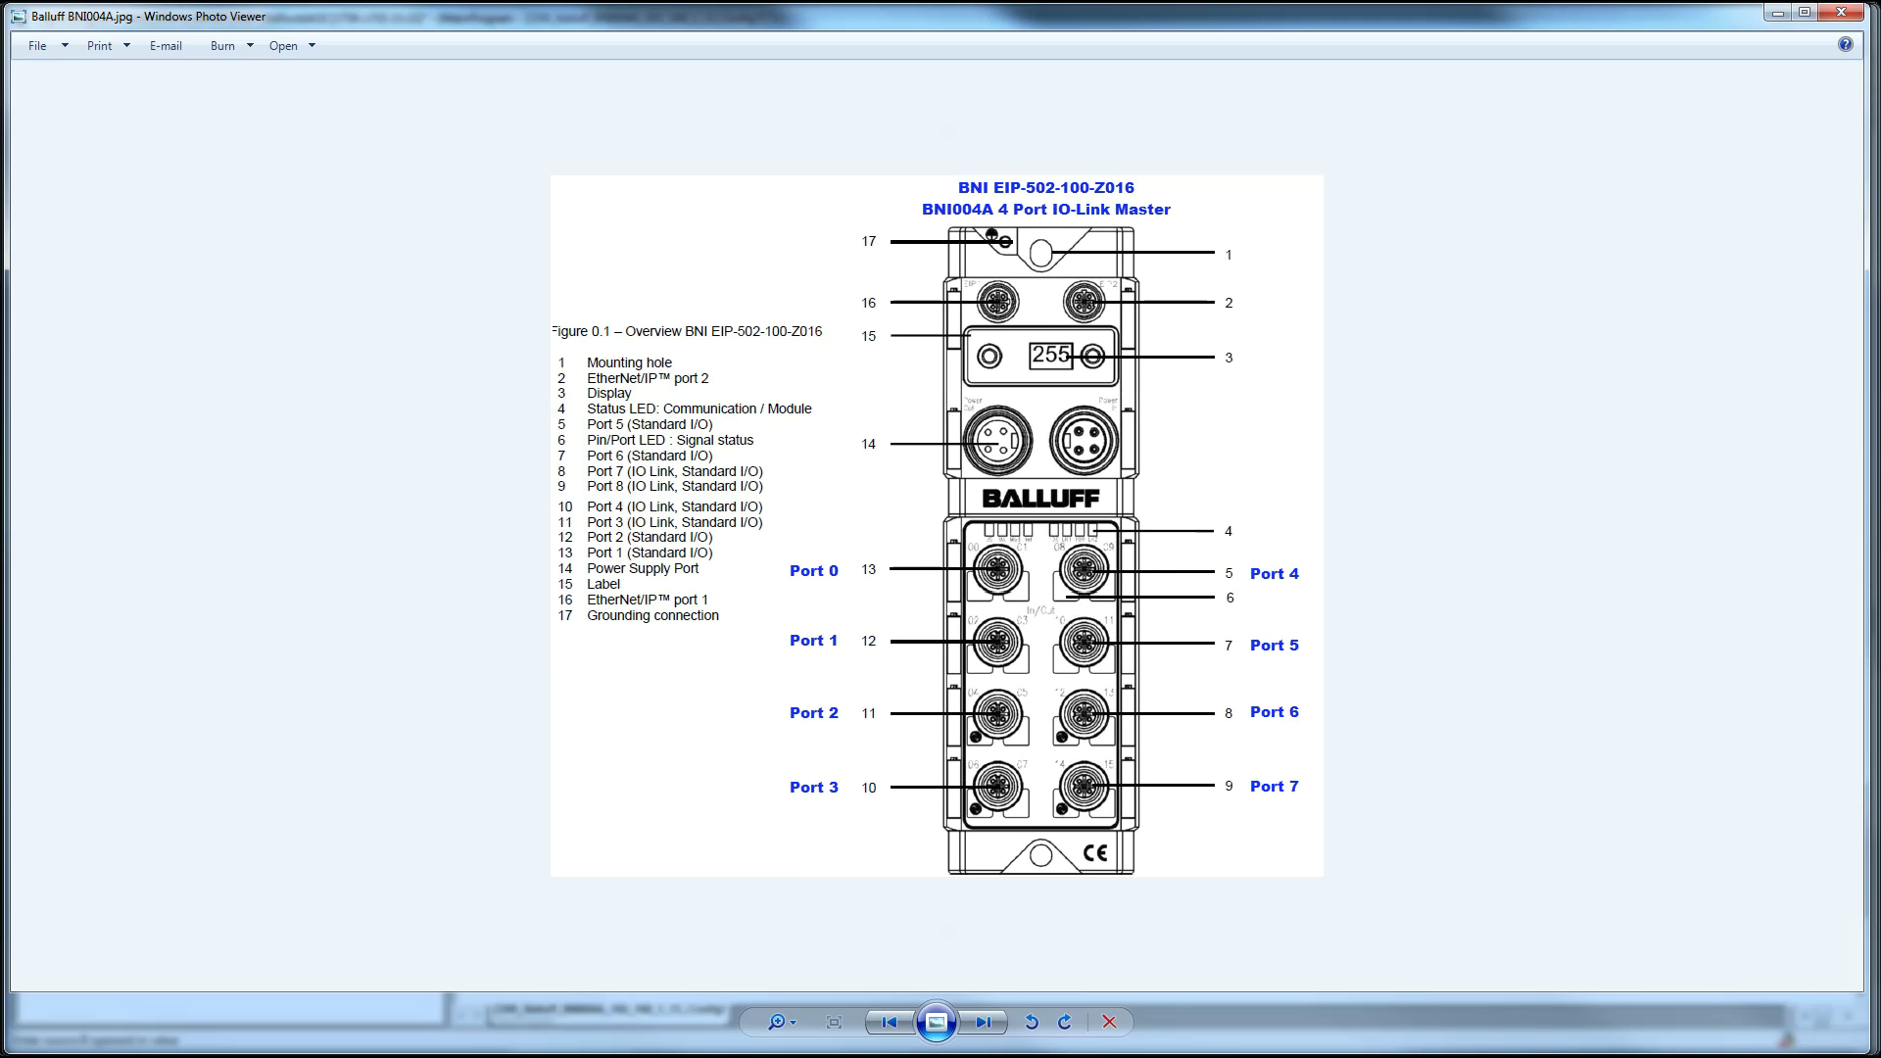
key(Right)
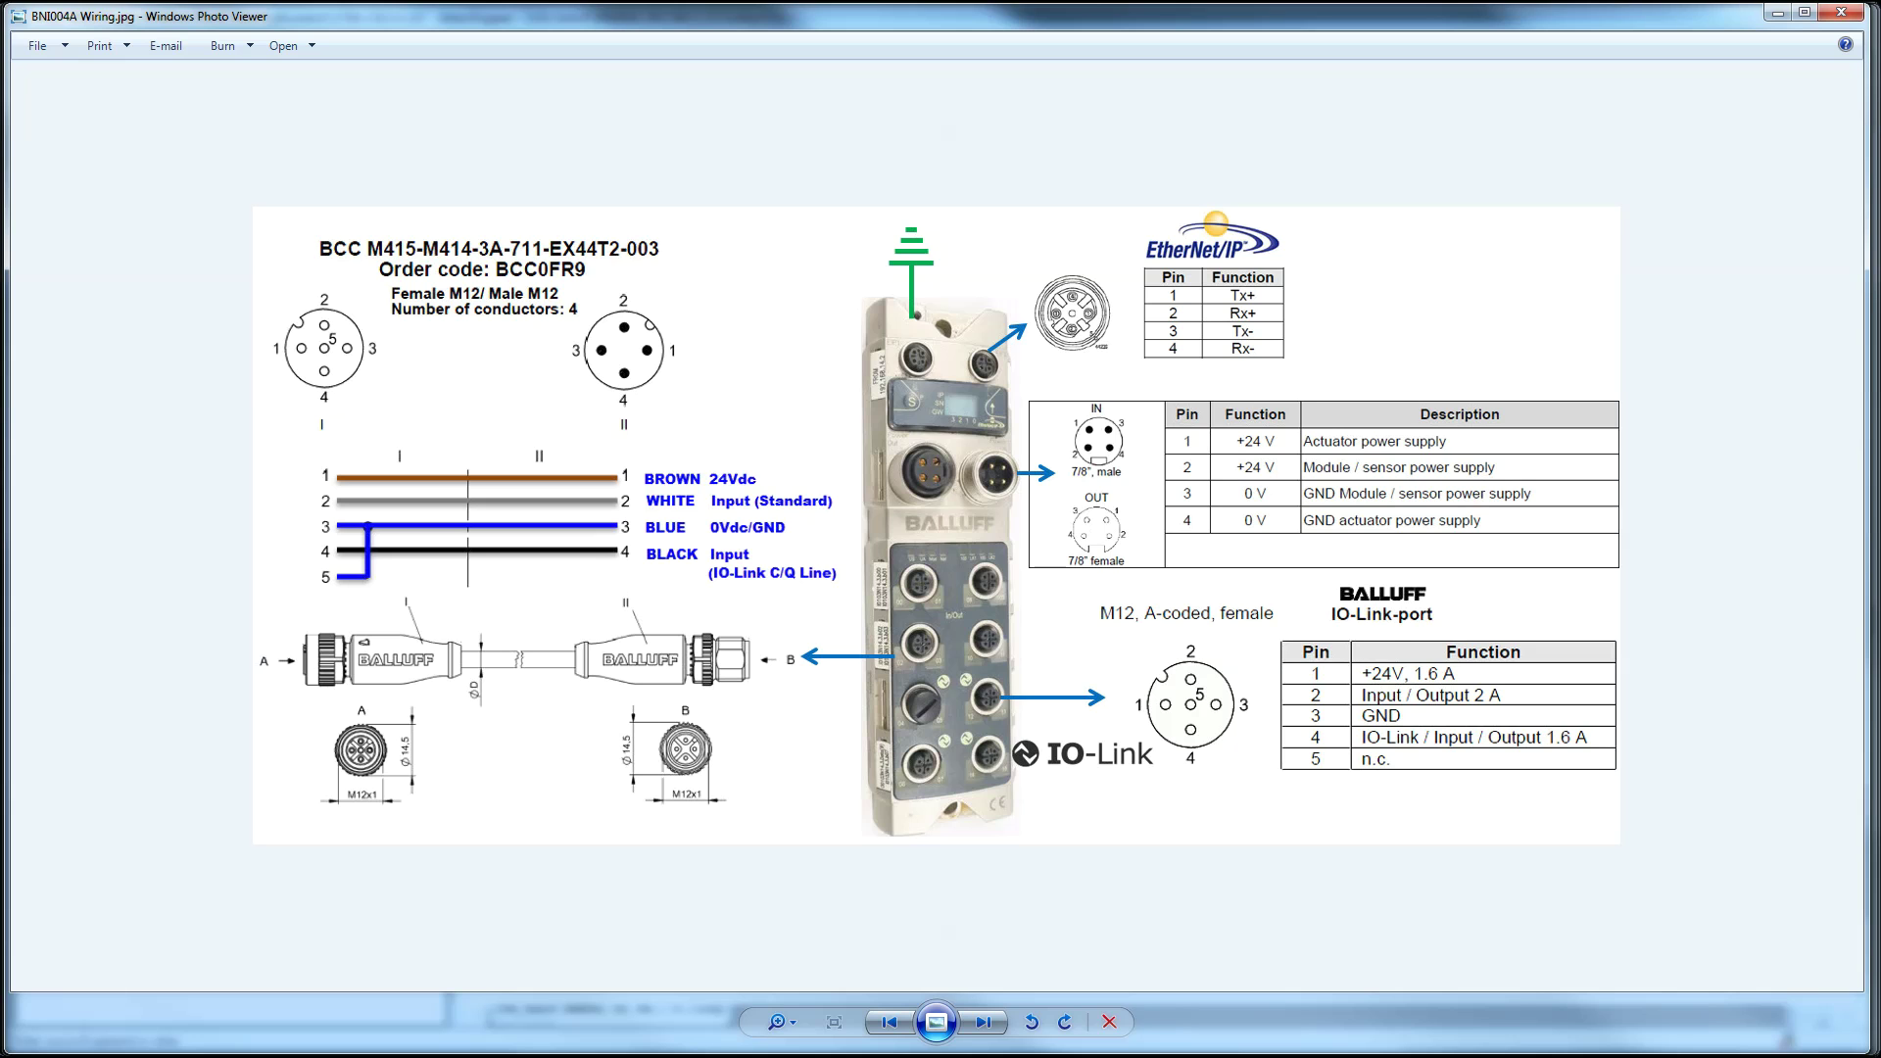